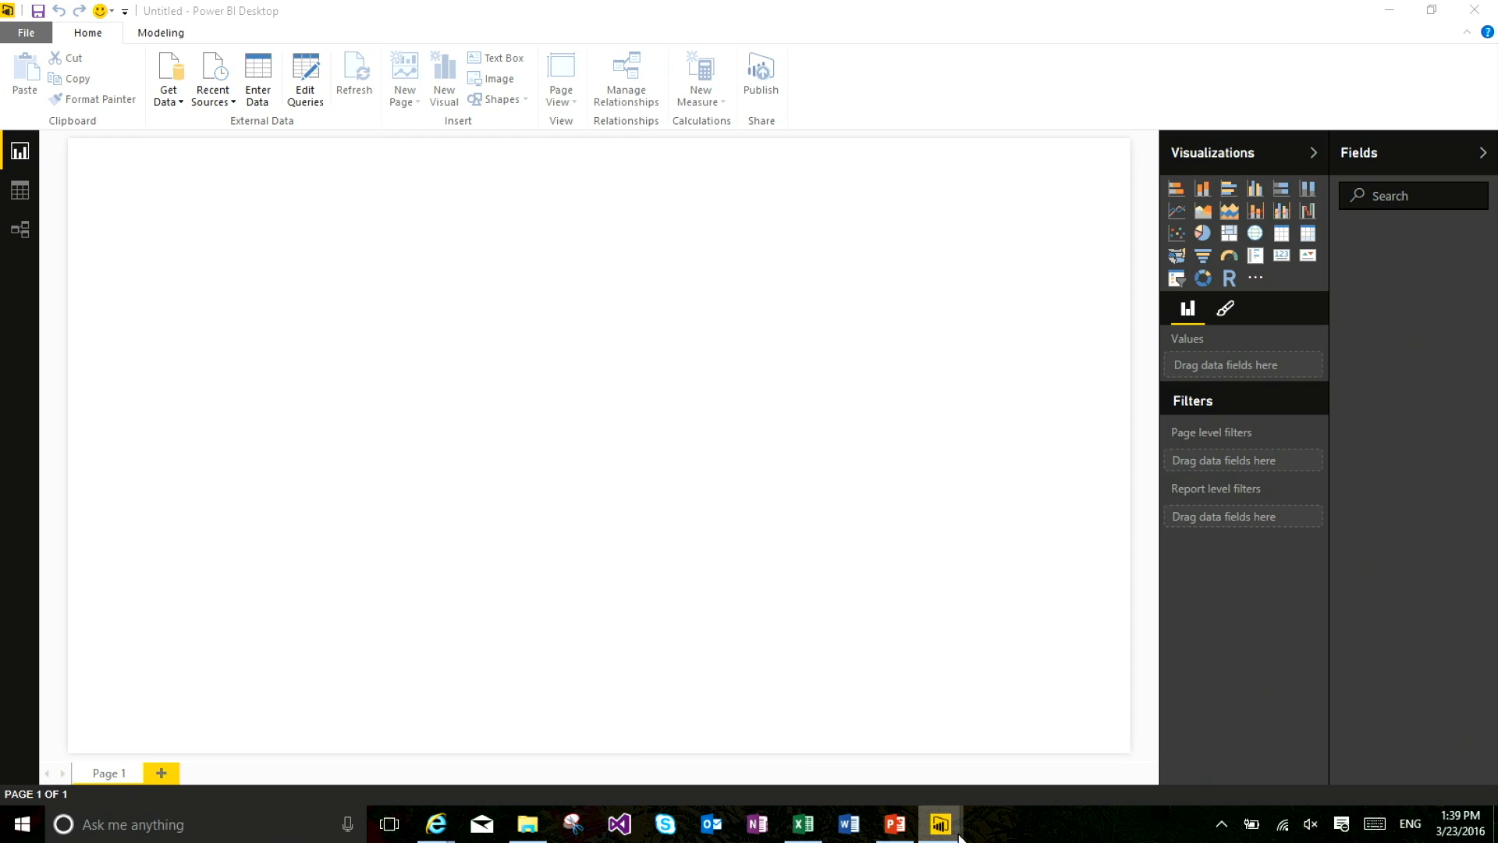
Examine the data source connectors offered in the File, Database, Azure, Online Services and Other categories
{"action": "left_click", "coordinate": [1089, 769]}
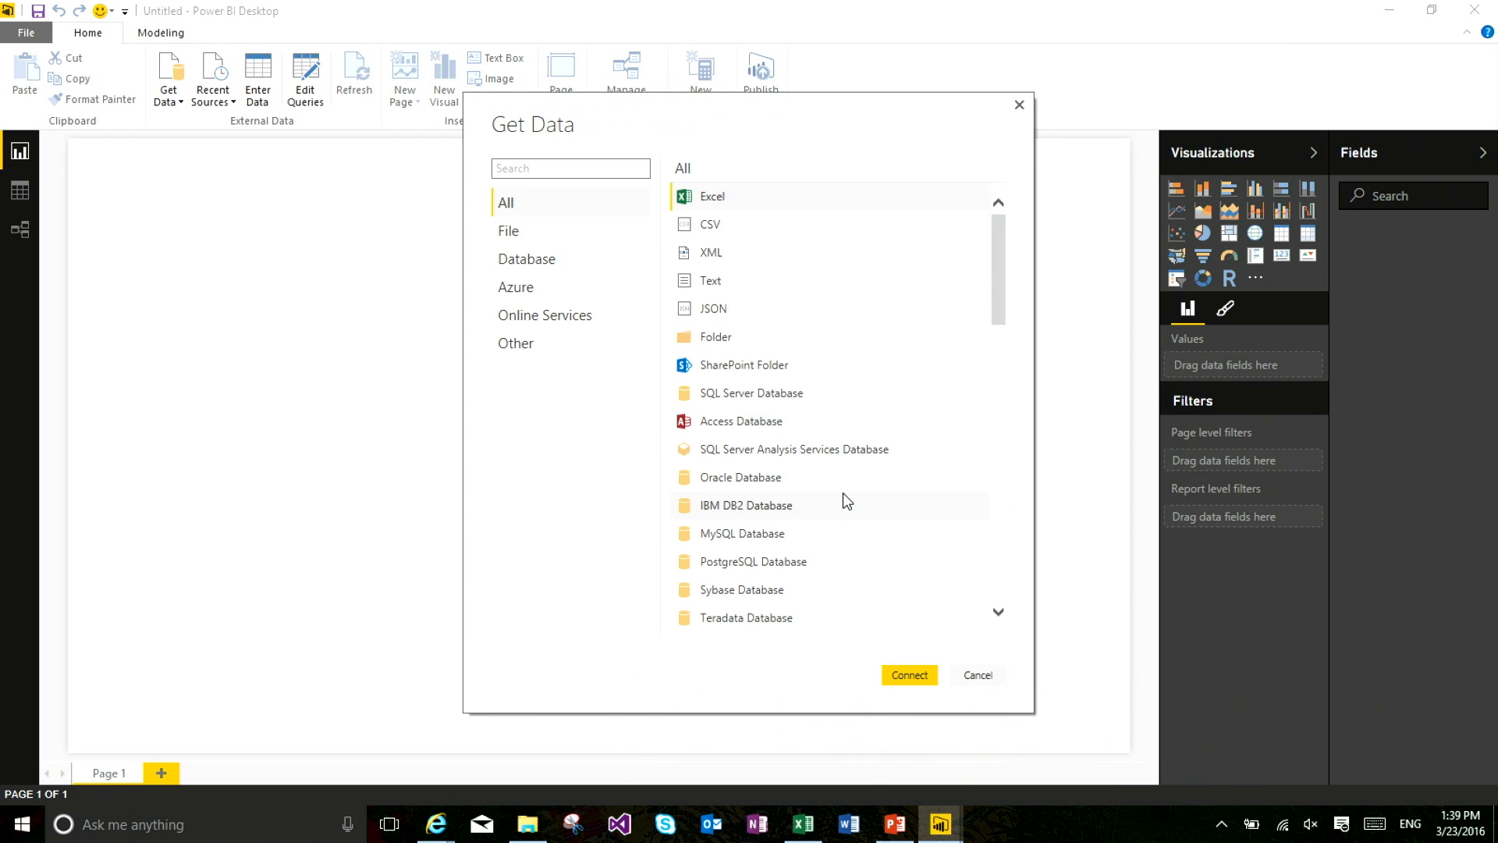
{"action": "left_click", "coordinate": [589, 232]}
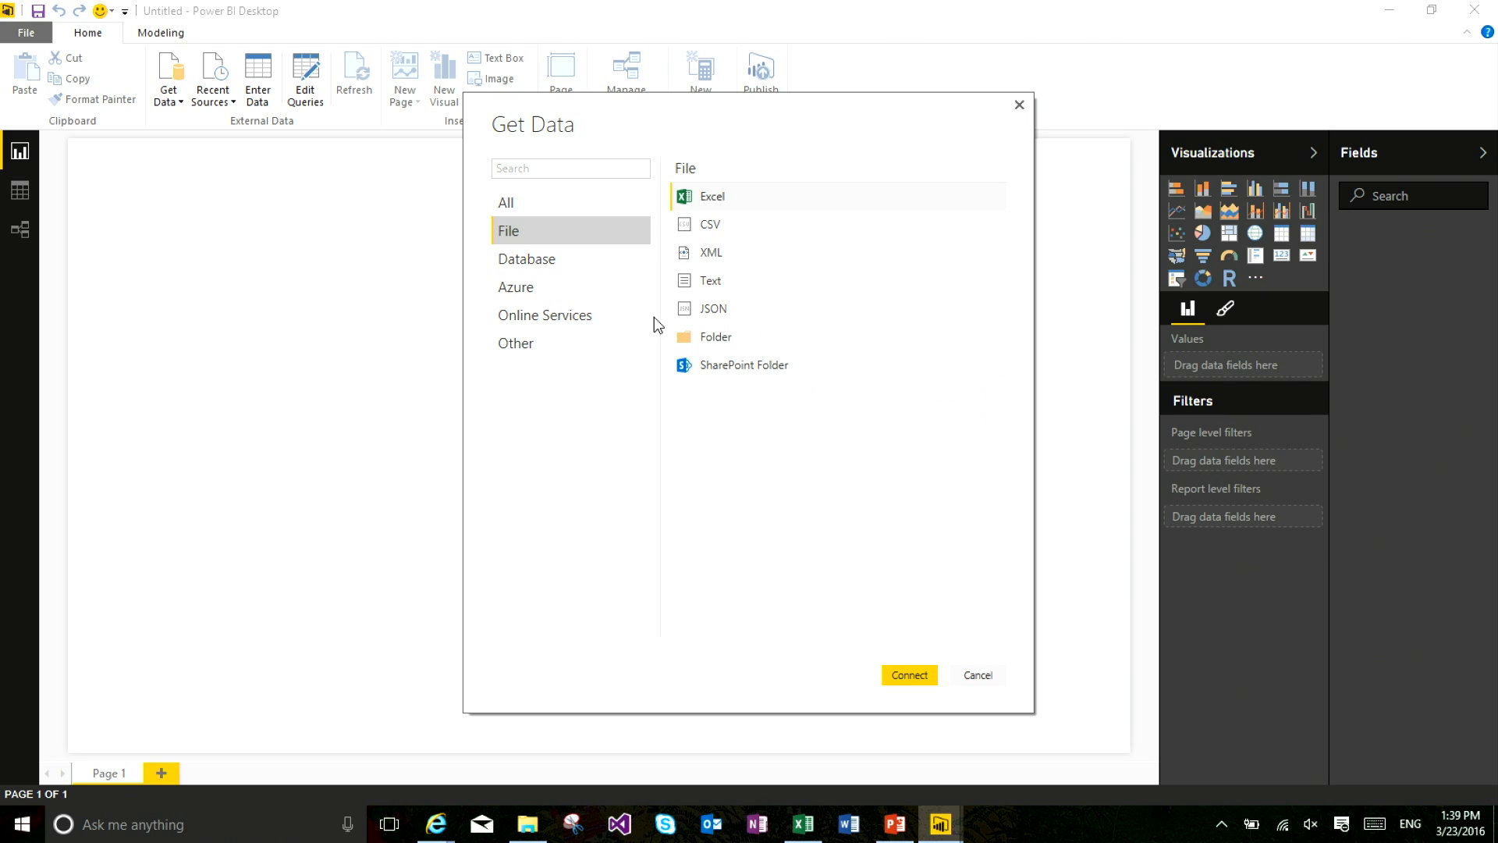
{"action": "left_click", "coordinate": [580, 273]}
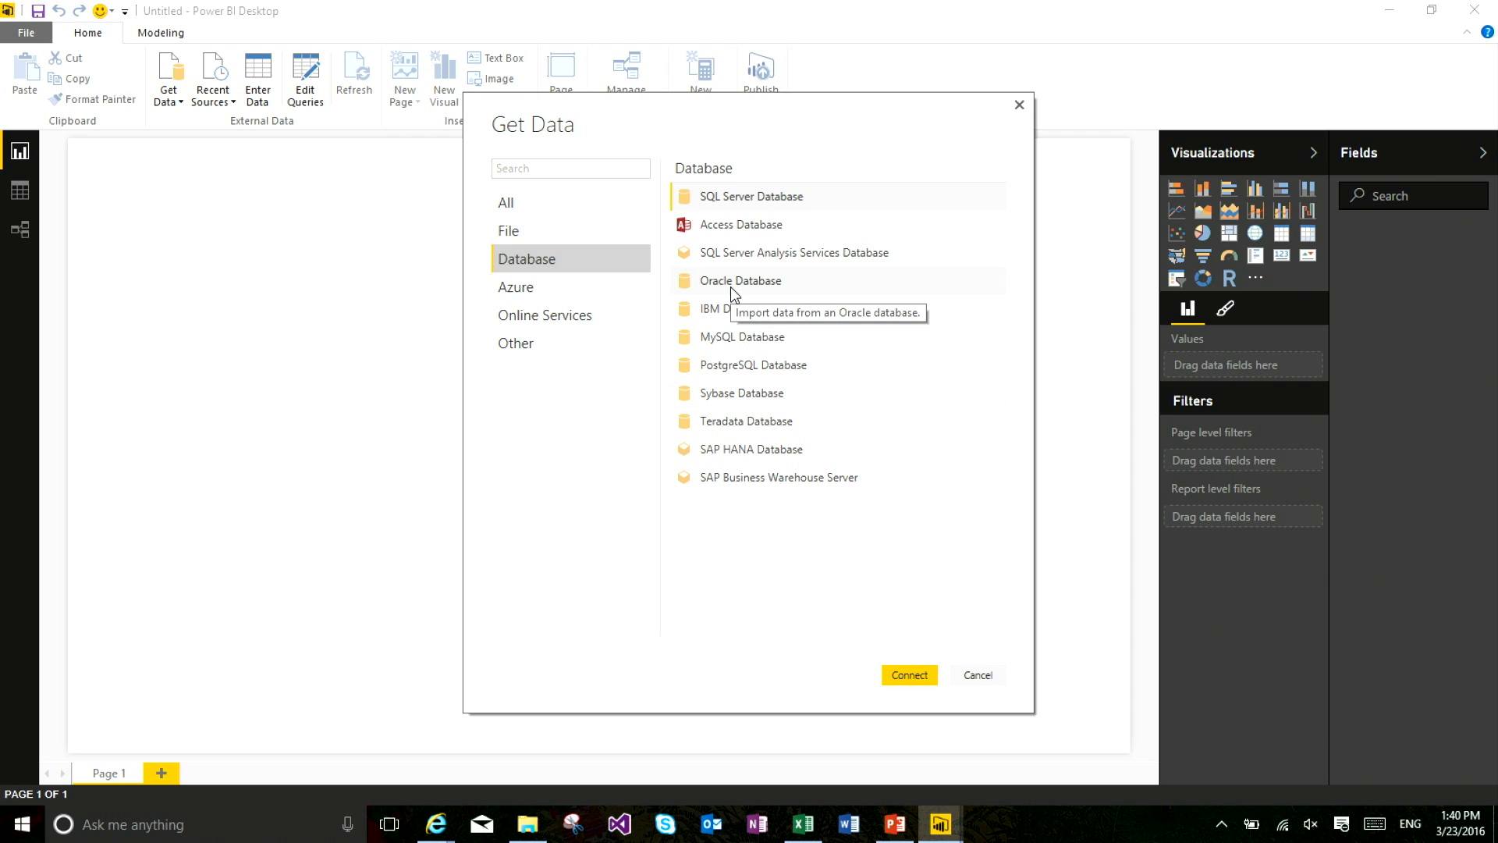
{"action": "left_click", "coordinate": [599, 301]}
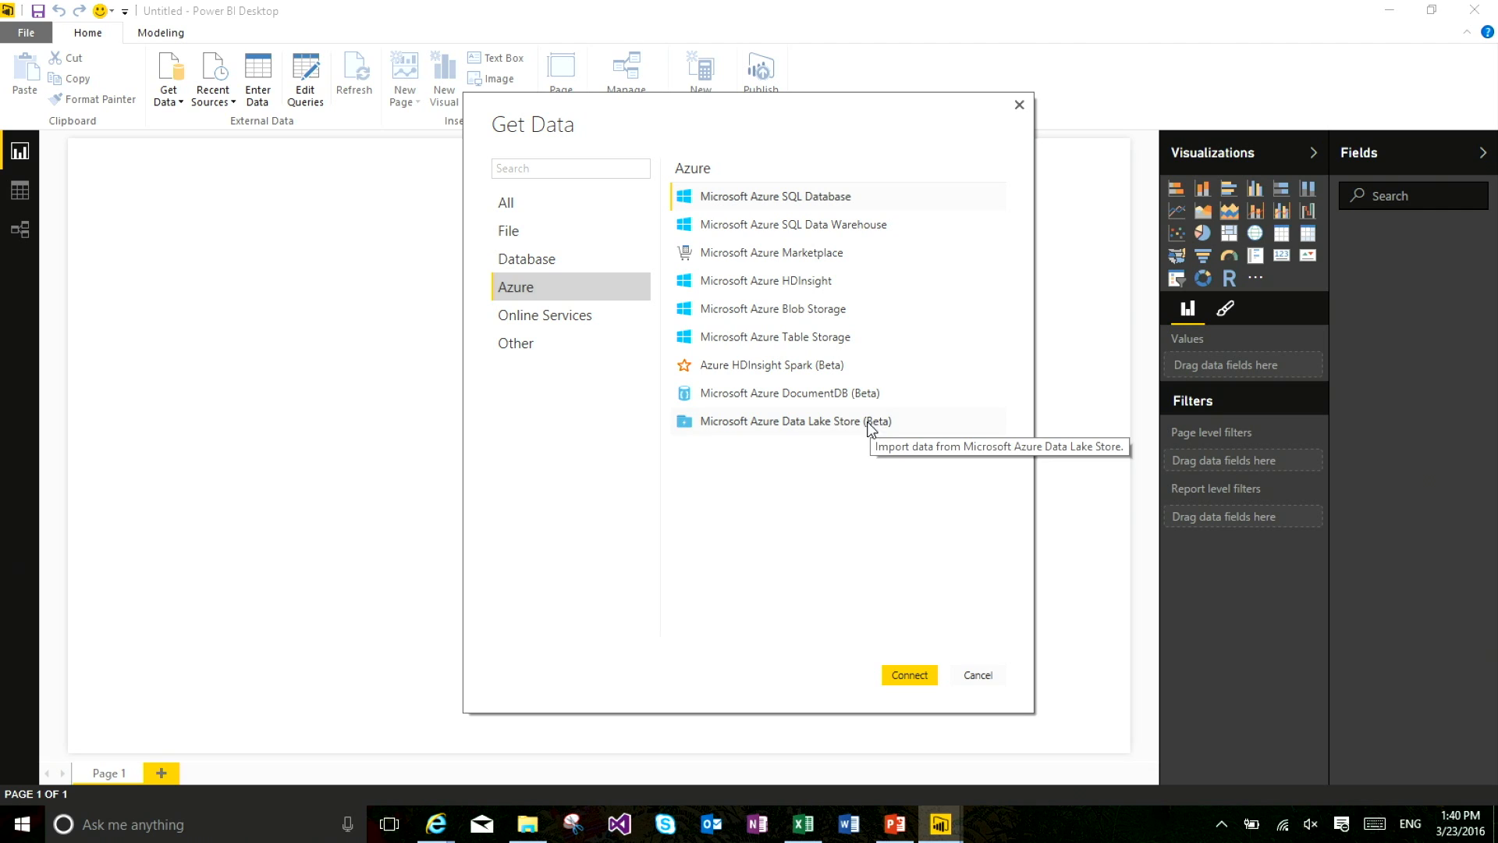
{"action": "left_click", "coordinate": [531, 320]}
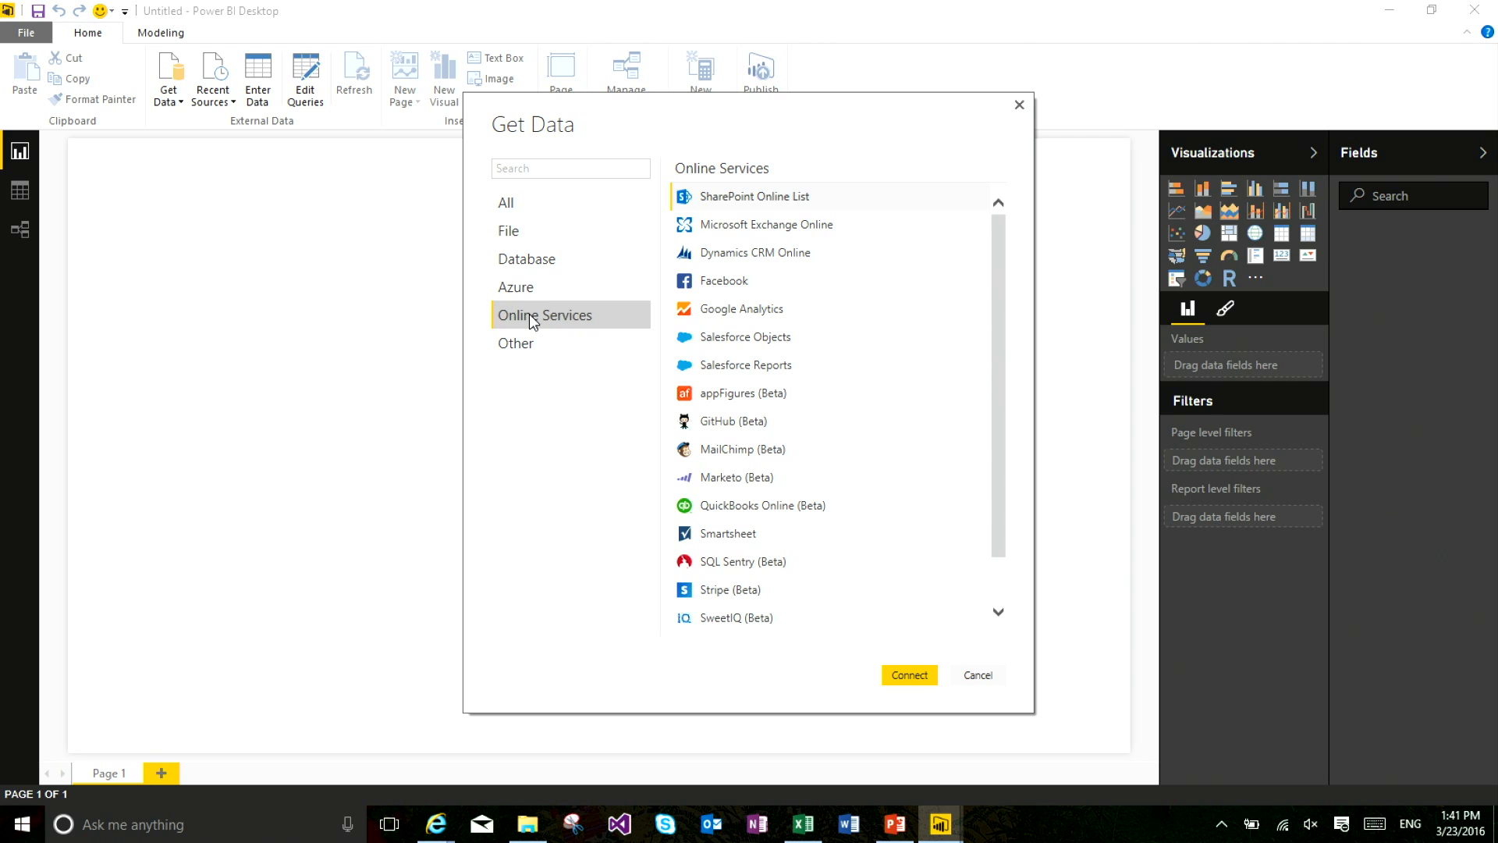
{"action": "scroll", "coordinate": [886, 361], "scroll_direction": "down", "scroll_amount": 1}
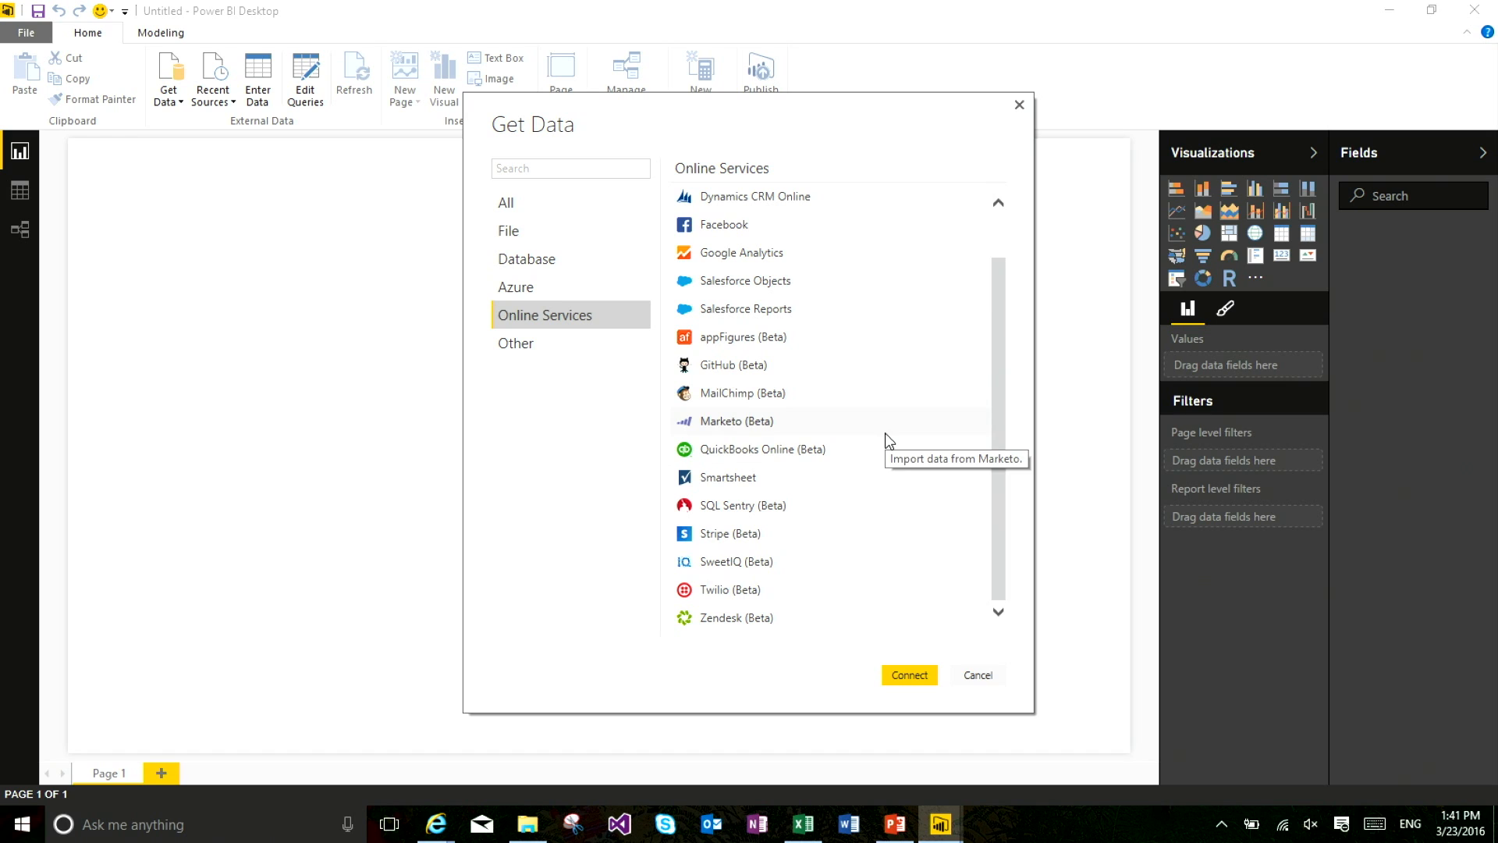
{"action": "left_click", "coordinate": [594, 352]}
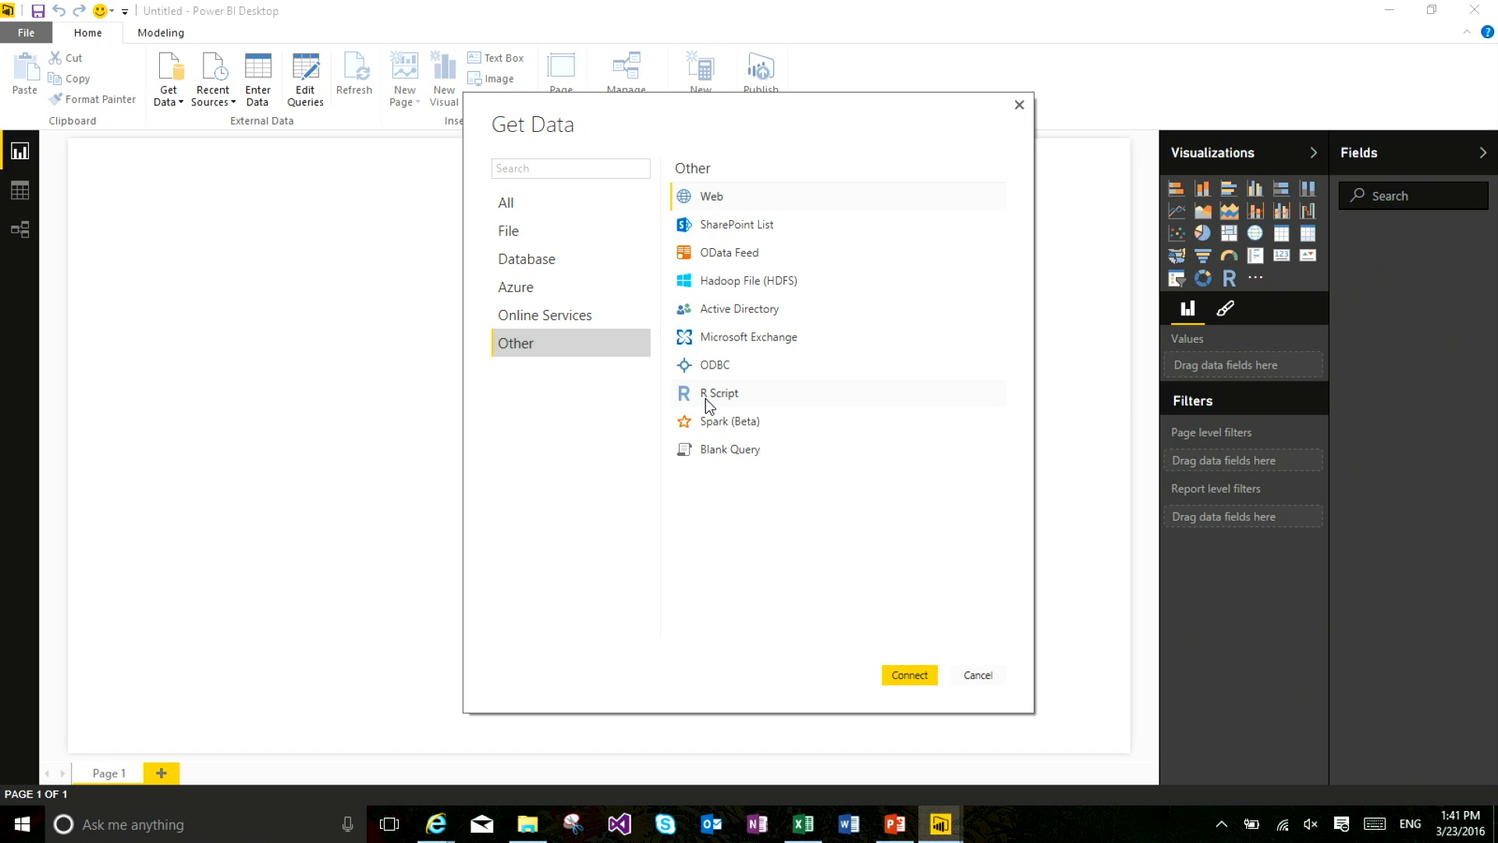
Choose Excel as the file source and select Multi-Level-Spreadsheet.xlsx from the Power BI Desktop Inputs folder within the Demos work folder
{"action": "left_click", "coordinate": [544, 228]}
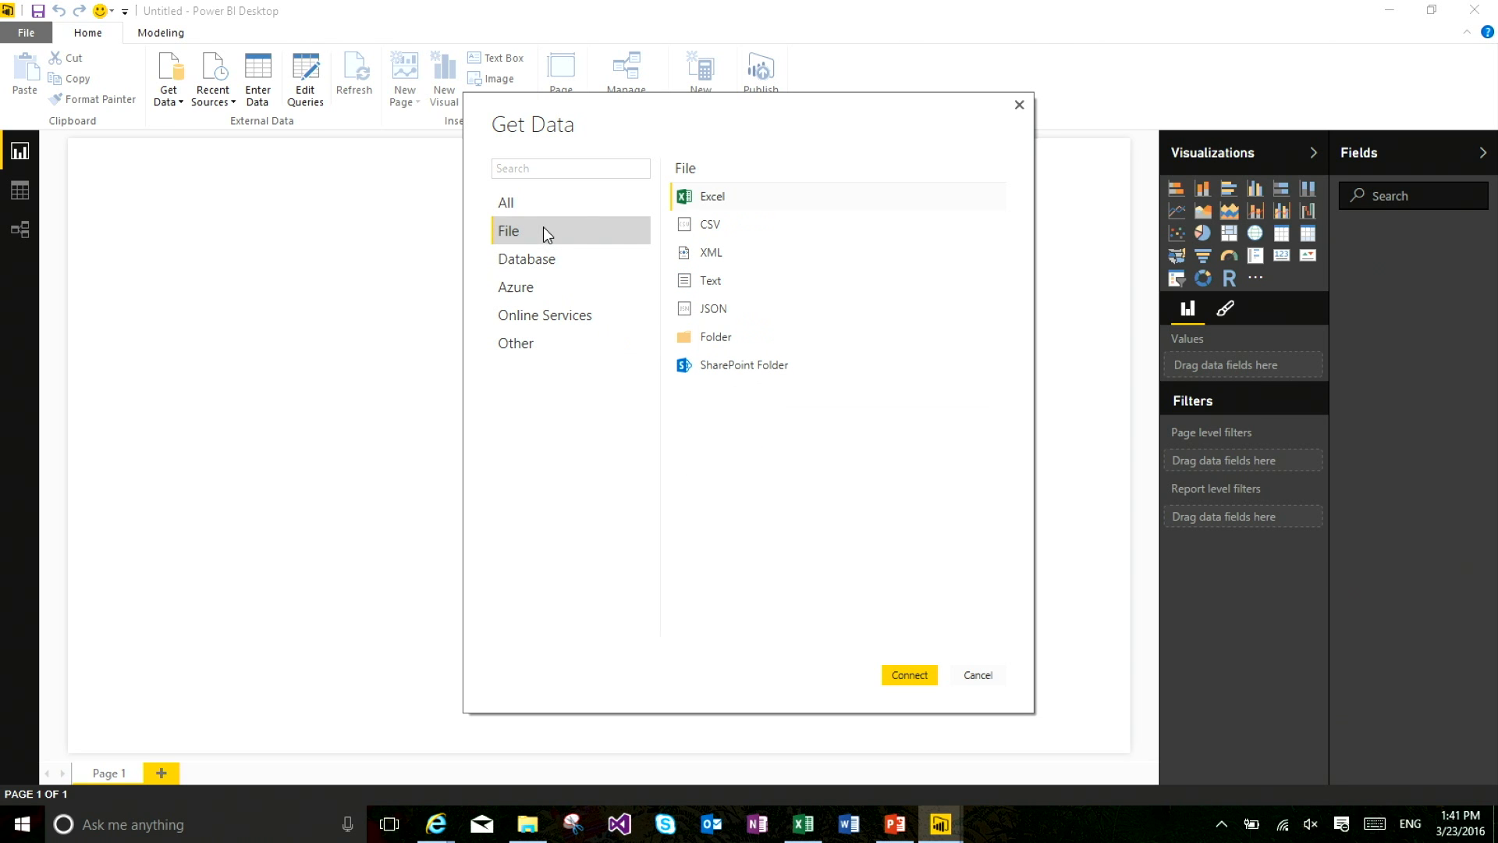
{"action": "double_click", "coordinate": [704, 199]}
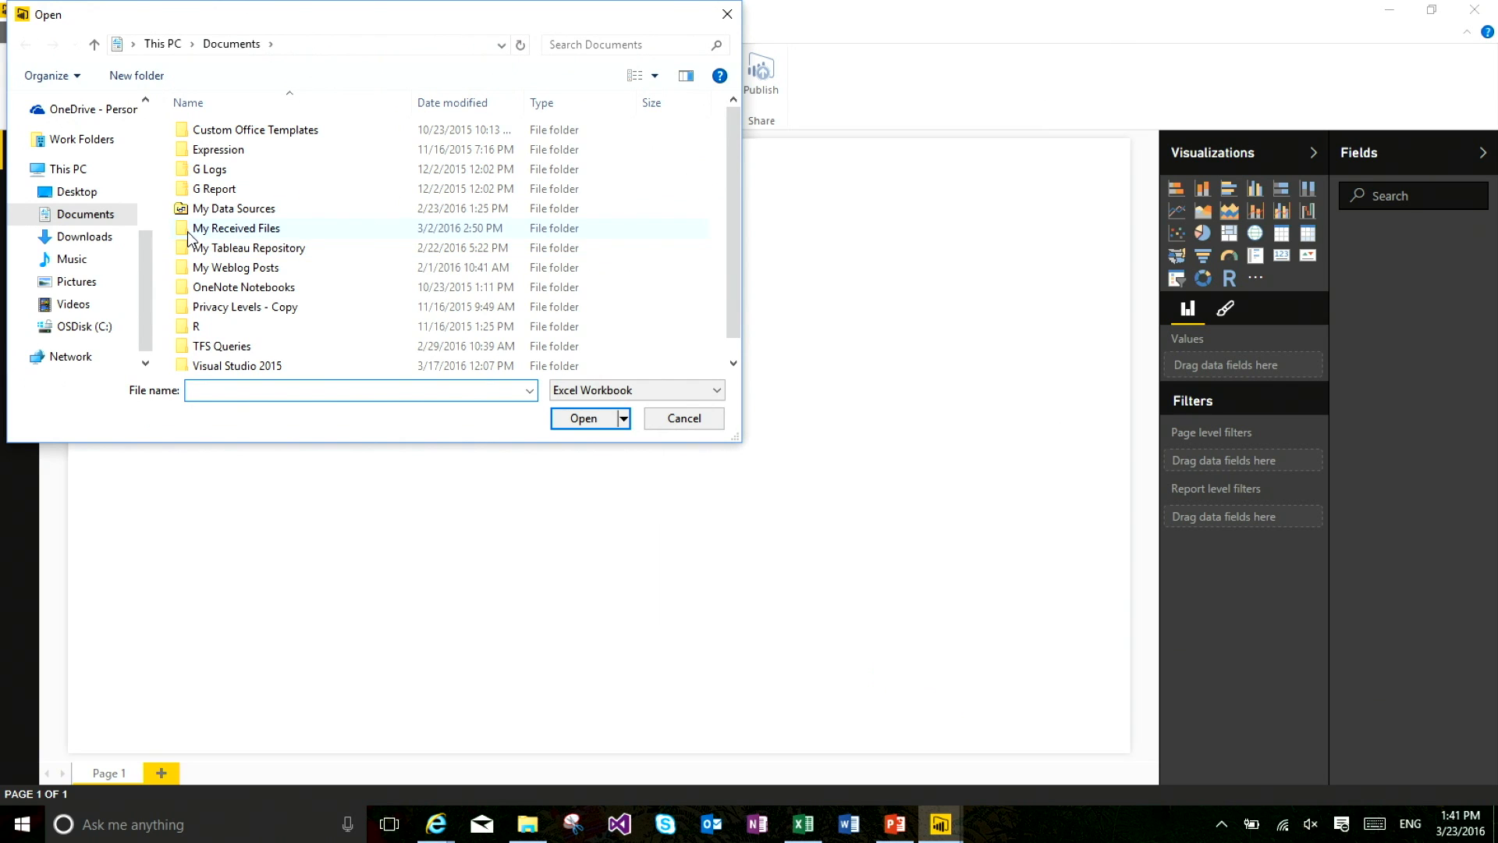
{"action": "left_click_drag", "start_coordinate": [148, 248], "coordinate": [148, 204]}
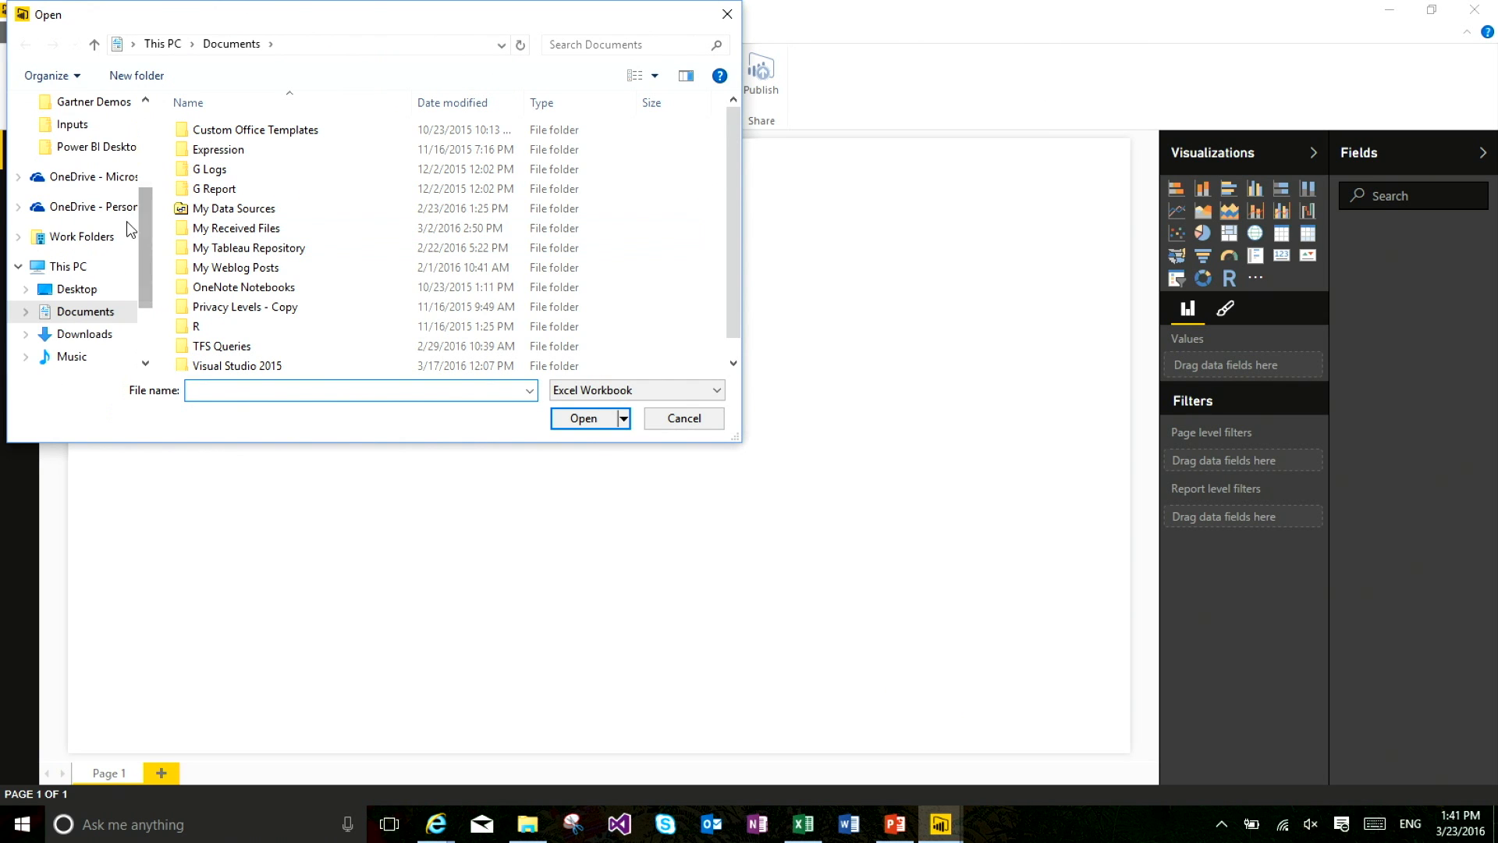
{"action": "left_click", "coordinate": [79, 241]}
{"action": "left_click", "coordinate": [256, 243]}
{"action": "key", "text": "d"}
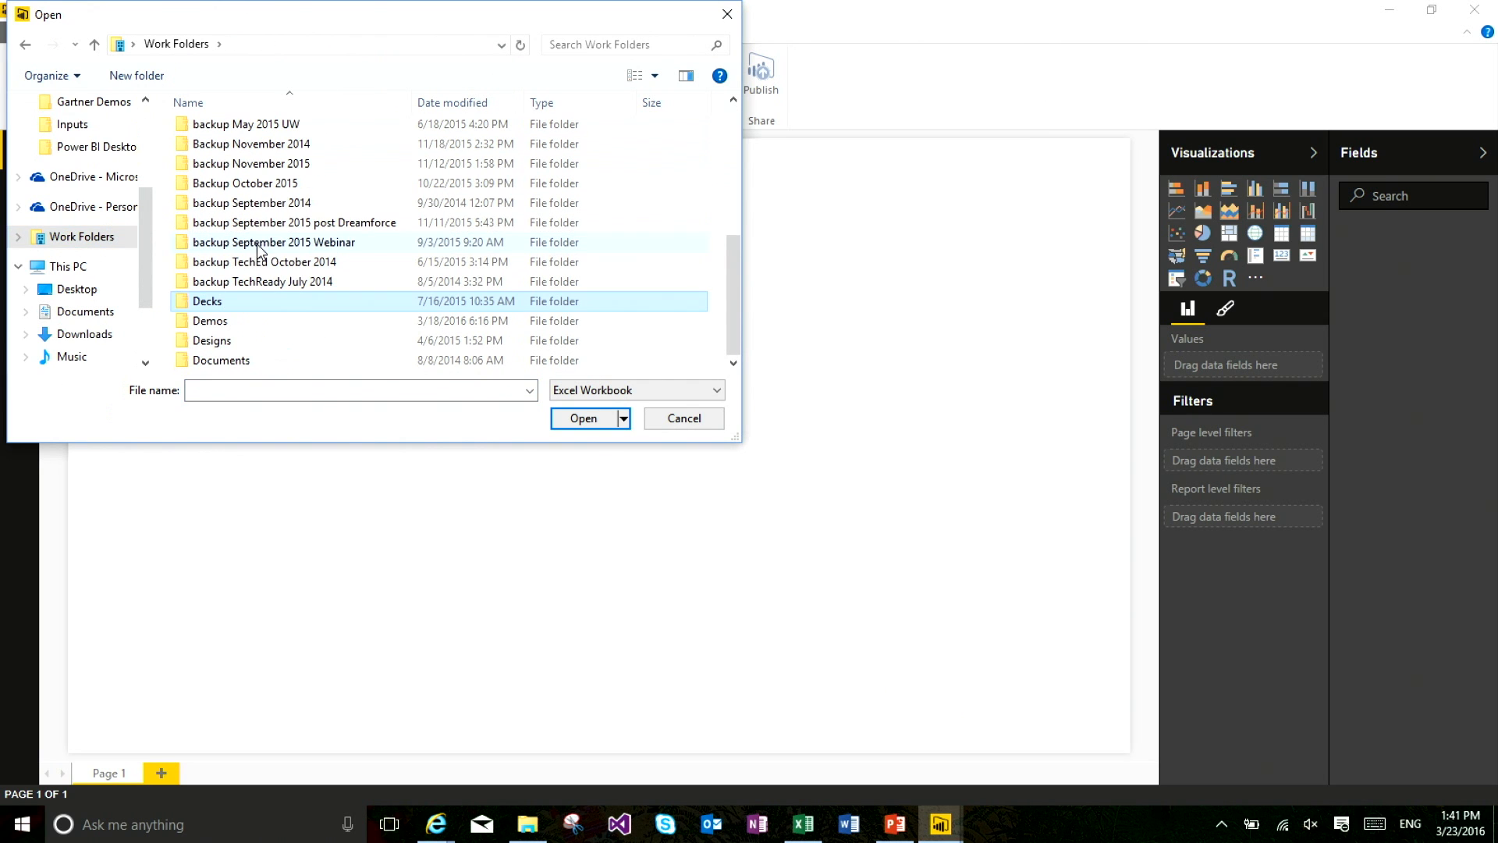
{"action": "double_click", "coordinate": [257, 326]}
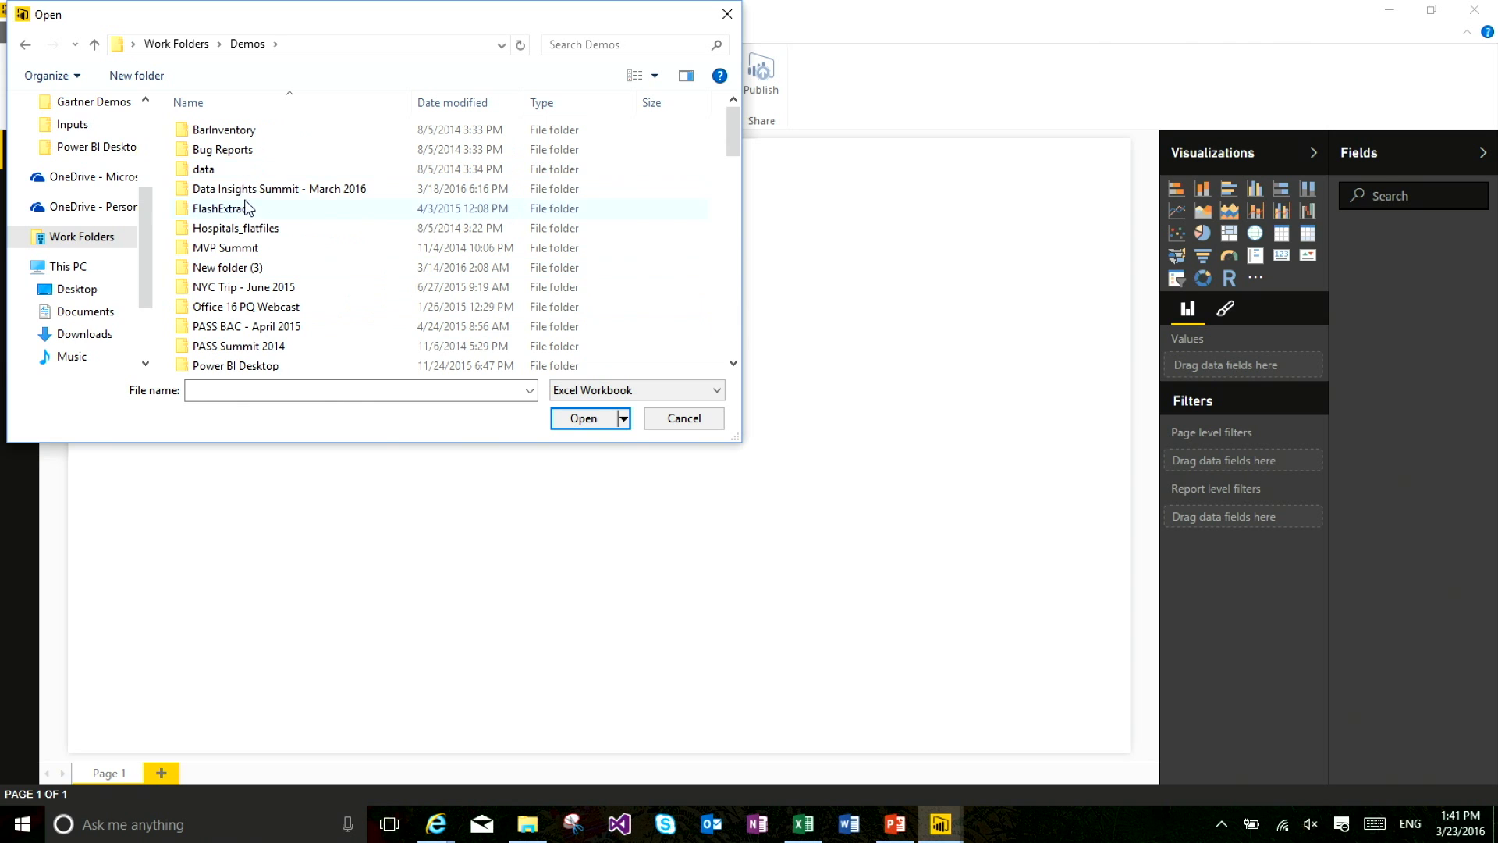
{"action": "double_click", "coordinate": [234, 181]}
{"action": "double_click", "coordinate": [233, 148]}
{"action": "double_click", "coordinate": [234, 131]}
{"action": "left_click", "coordinate": [243, 135]}
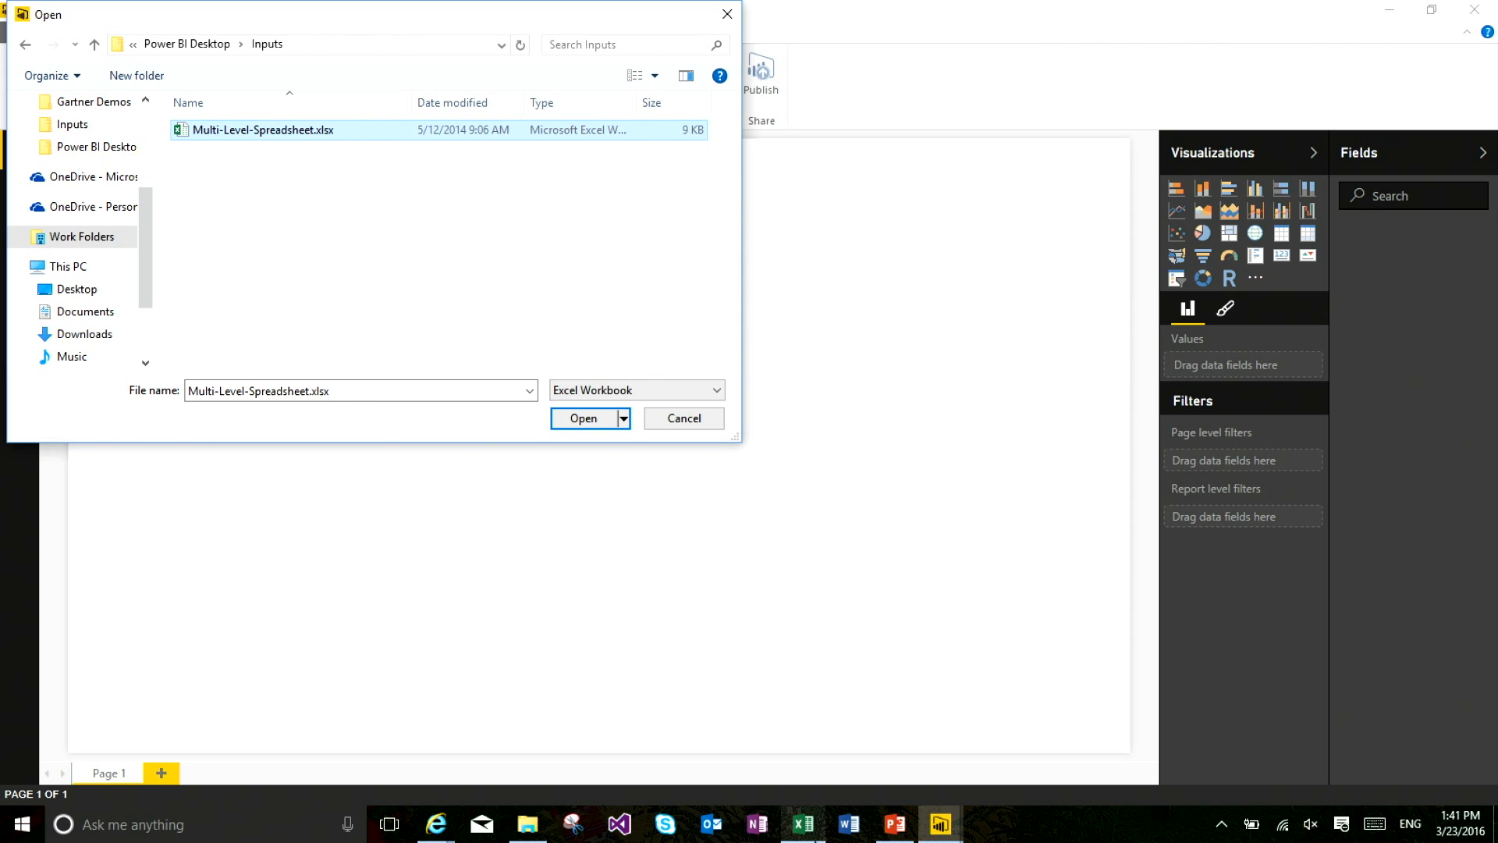
Switch to Excel and examine the two-level city and product headers and the Seattle block in Multi-Level-Spreadsheet.xlsx
{"action": "left_click", "coordinate": [800, 830]}
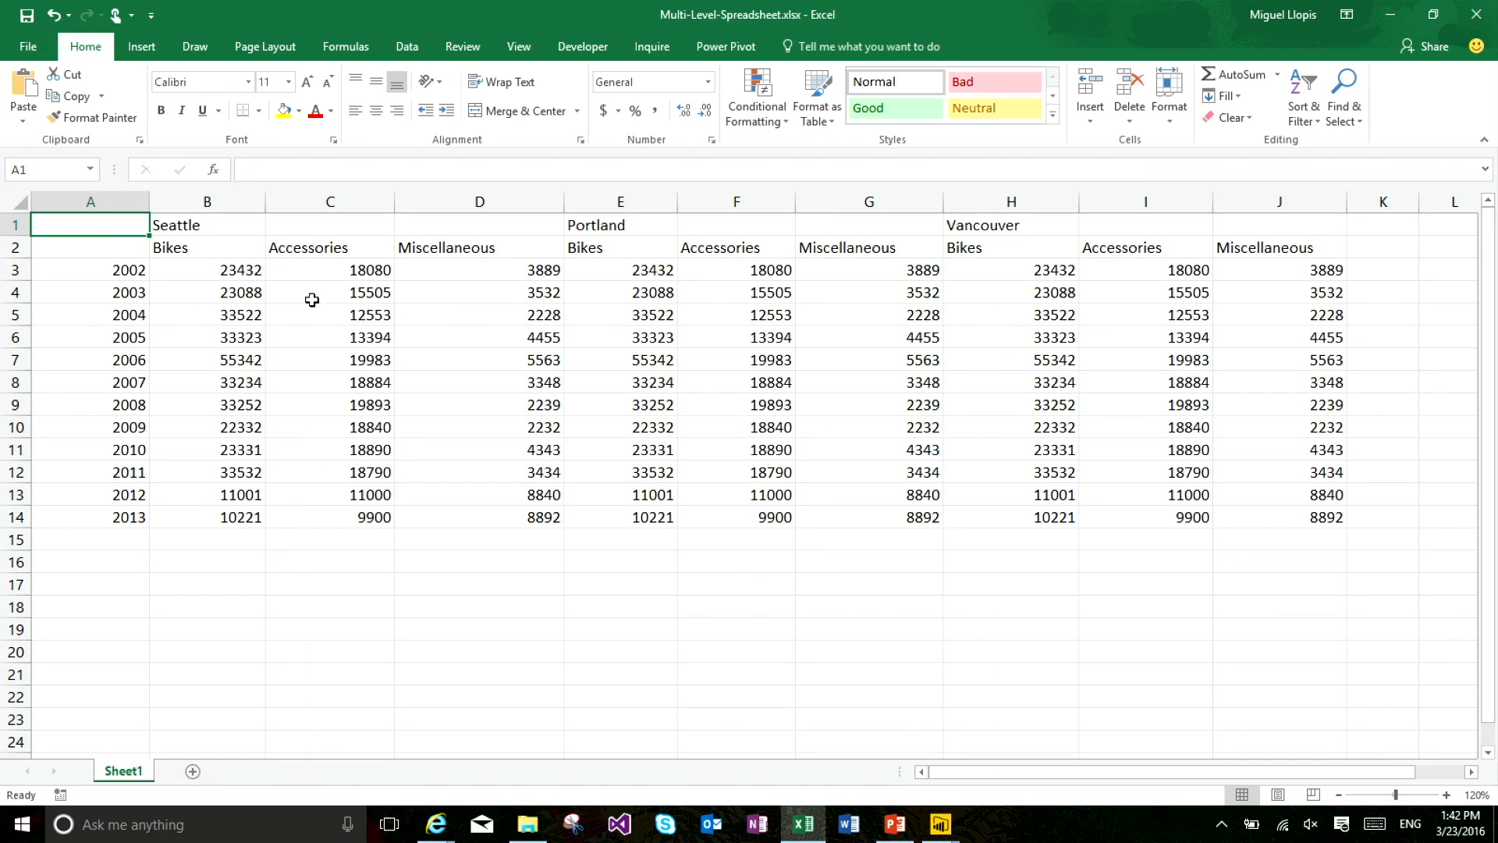
{"action": "left_click", "coordinate": [171, 246]}
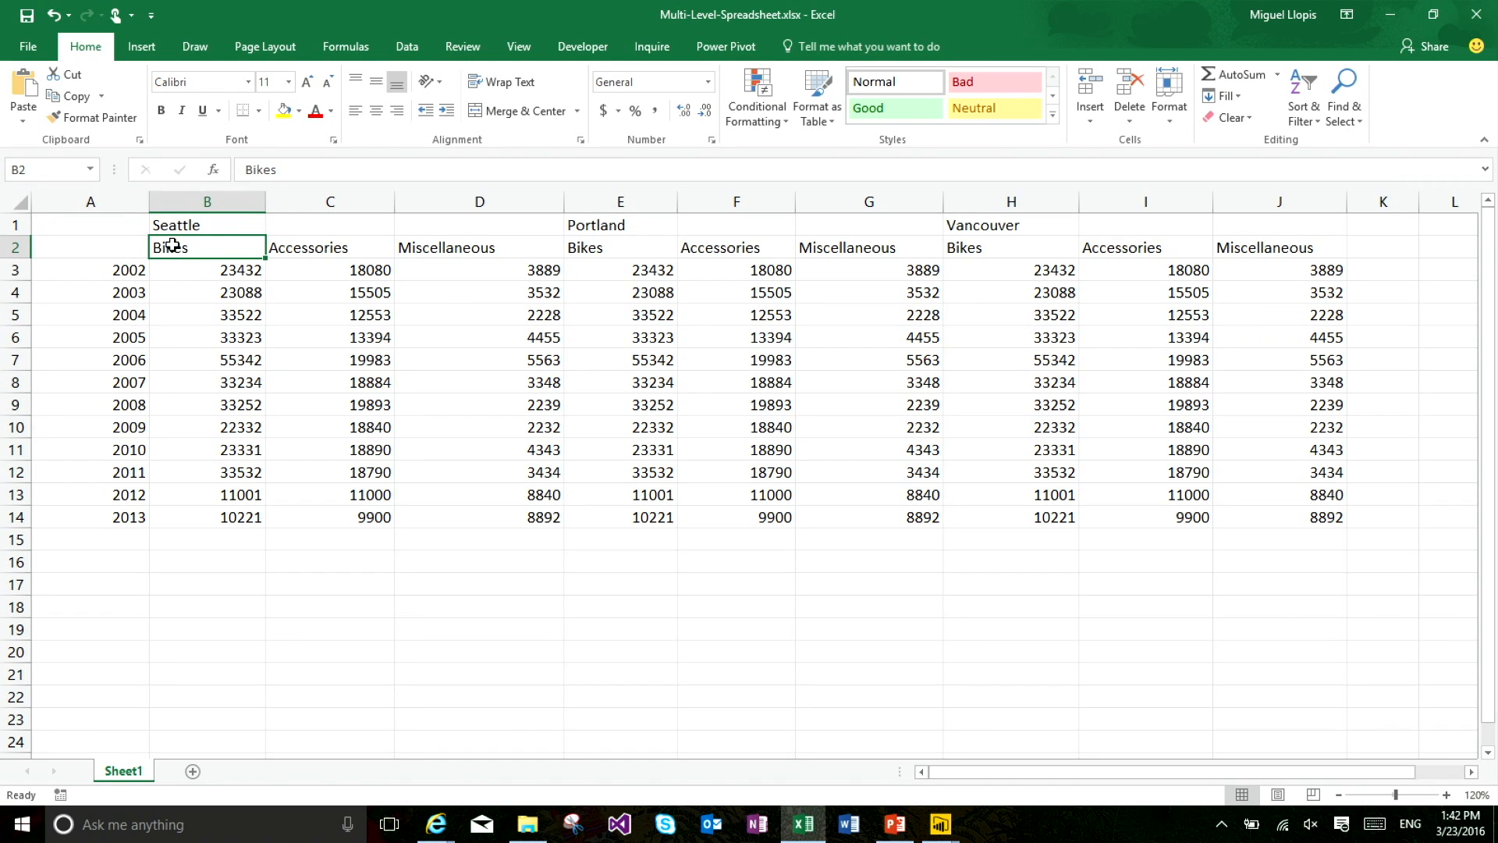
{"action": "left_click", "coordinate": [178, 225]}
{"action": "left_click_drag", "start_coordinate": [196, 224], "coordinate": [455, 515]}
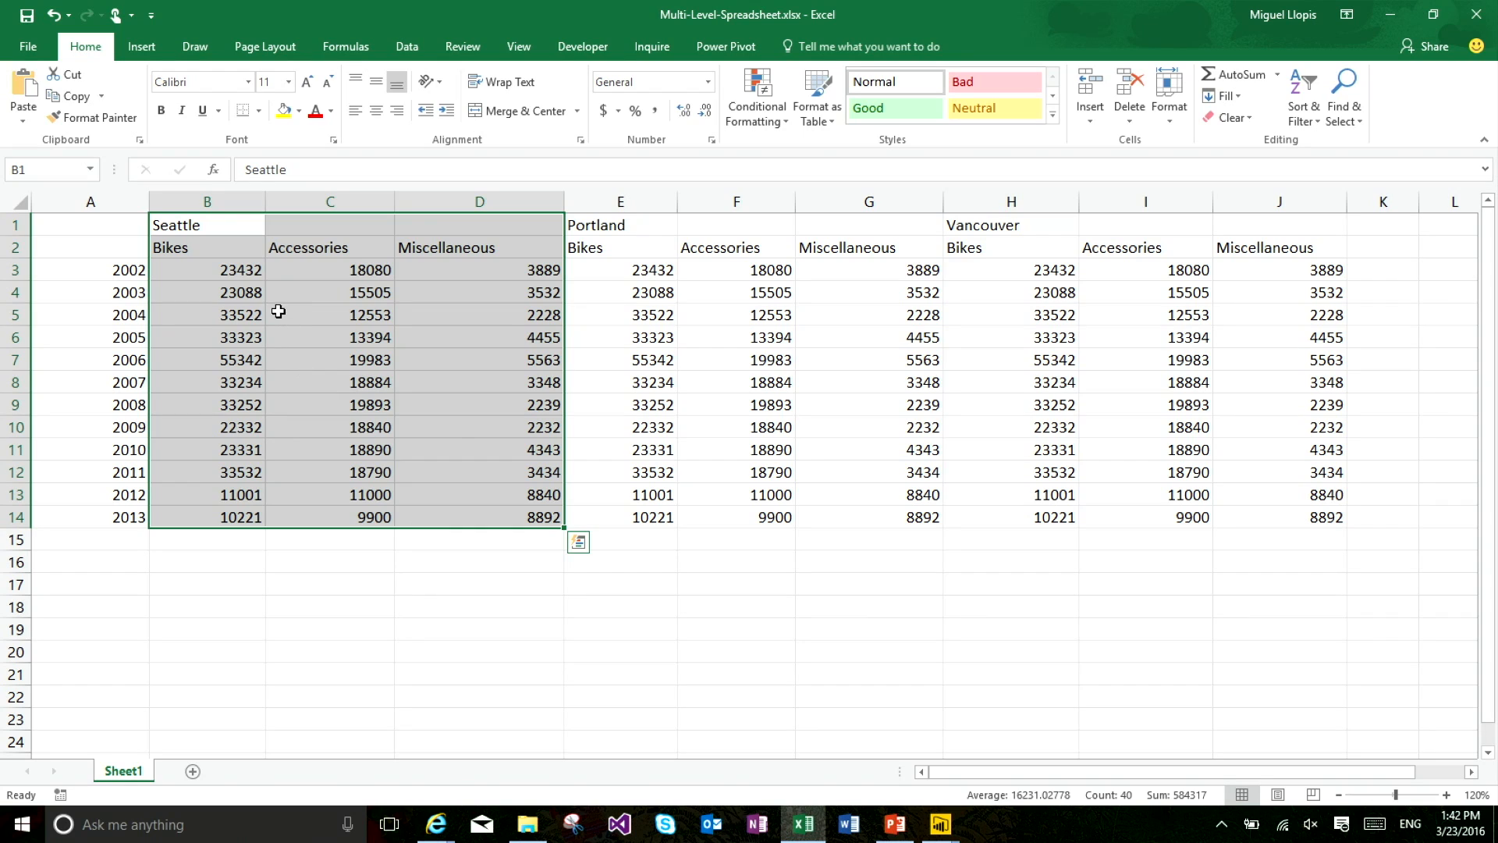
{"action": "left_click", "coordinate": [258, 292]}
{"action": "left_click", "coordinate": [238, 270]}
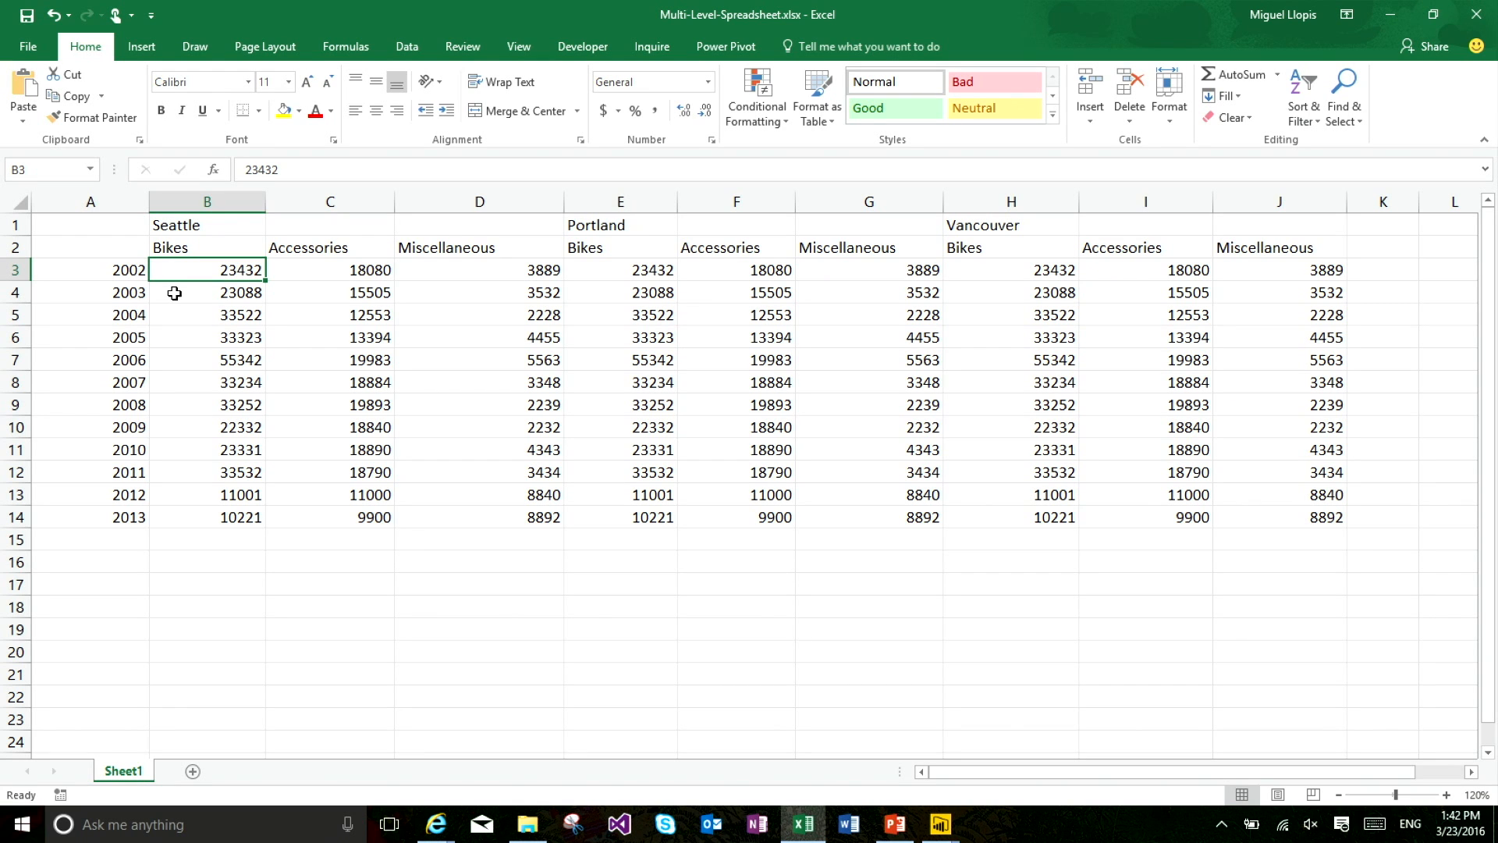
Return to Power BI Desktop, open the selected workbook and bring Sheet1 into the Query Editor for editing
{"action": "key", "text": "alt+Tab"}
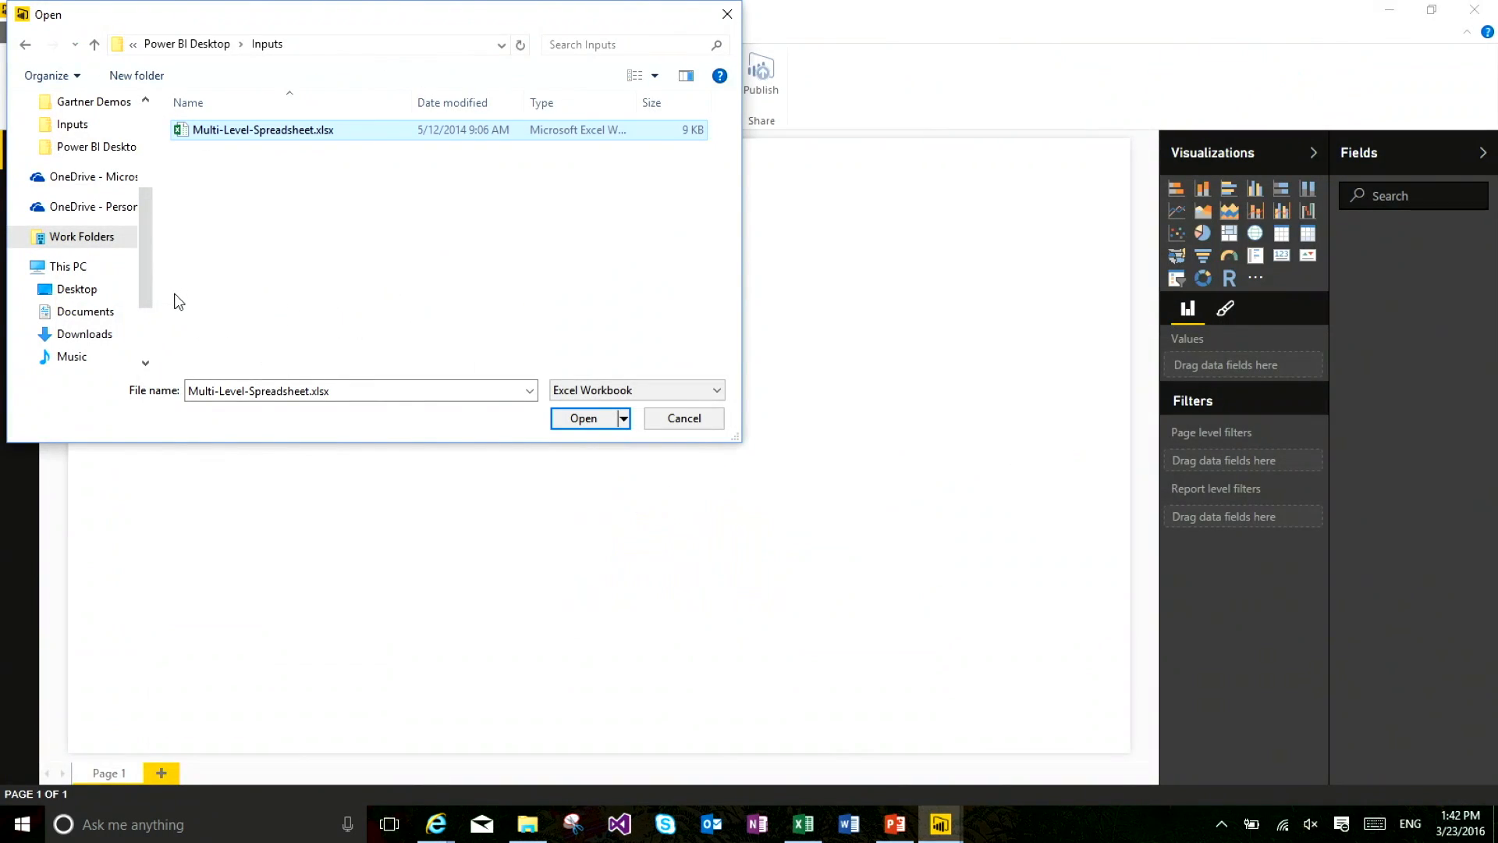
{"action": "left_click_drag", "start_coordinate": [324, 8], "coordinate": [409, 15]}
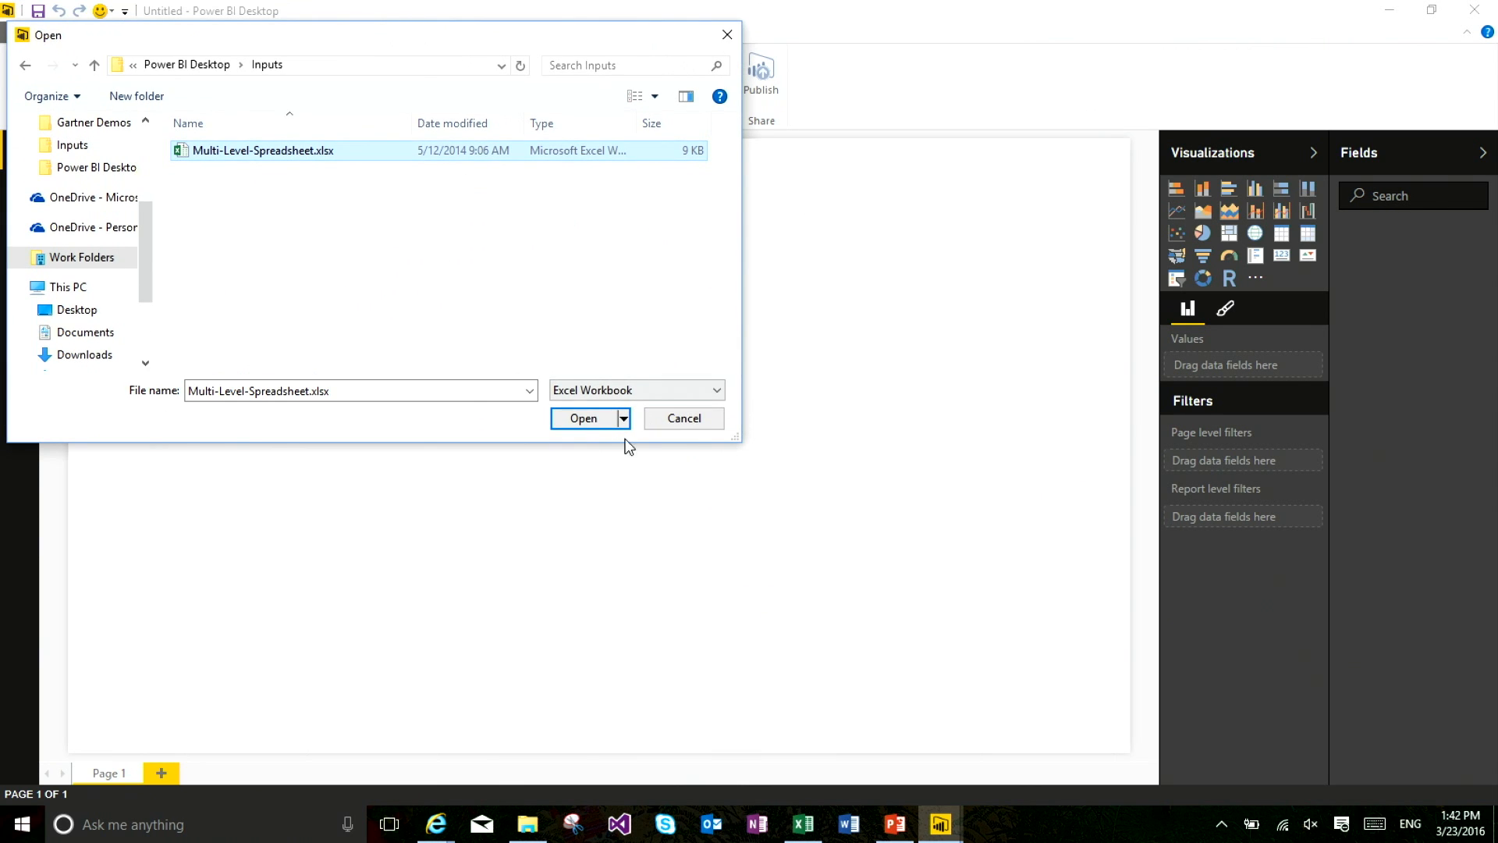
{"action": "left_click", "coordinate": [596, 421]}
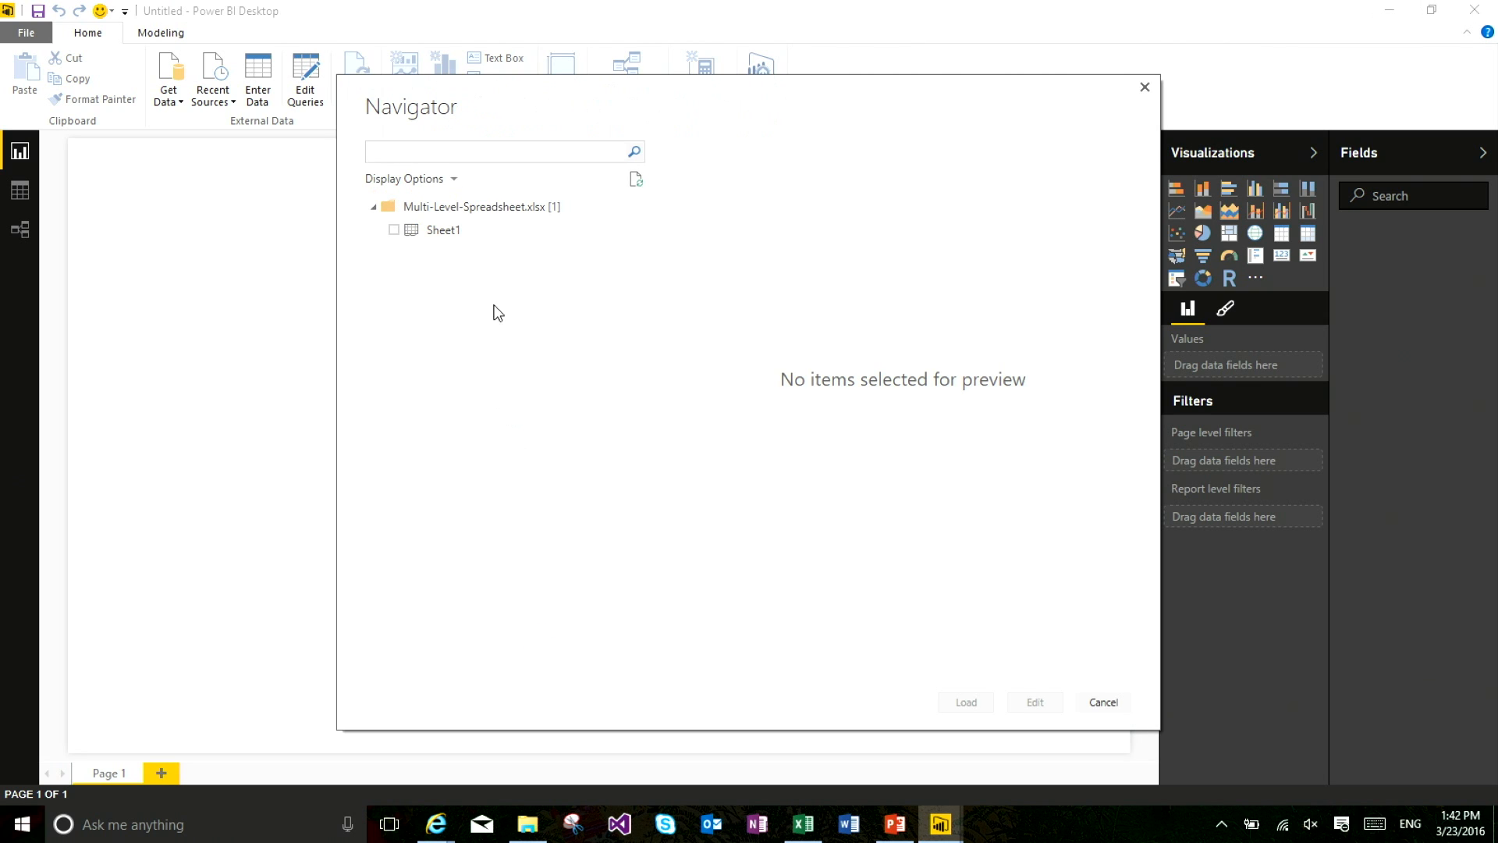
{"action": "left_click", "coordinate": [429, 228]}
{"action": "left_click", "coordinate": [394, 230]}
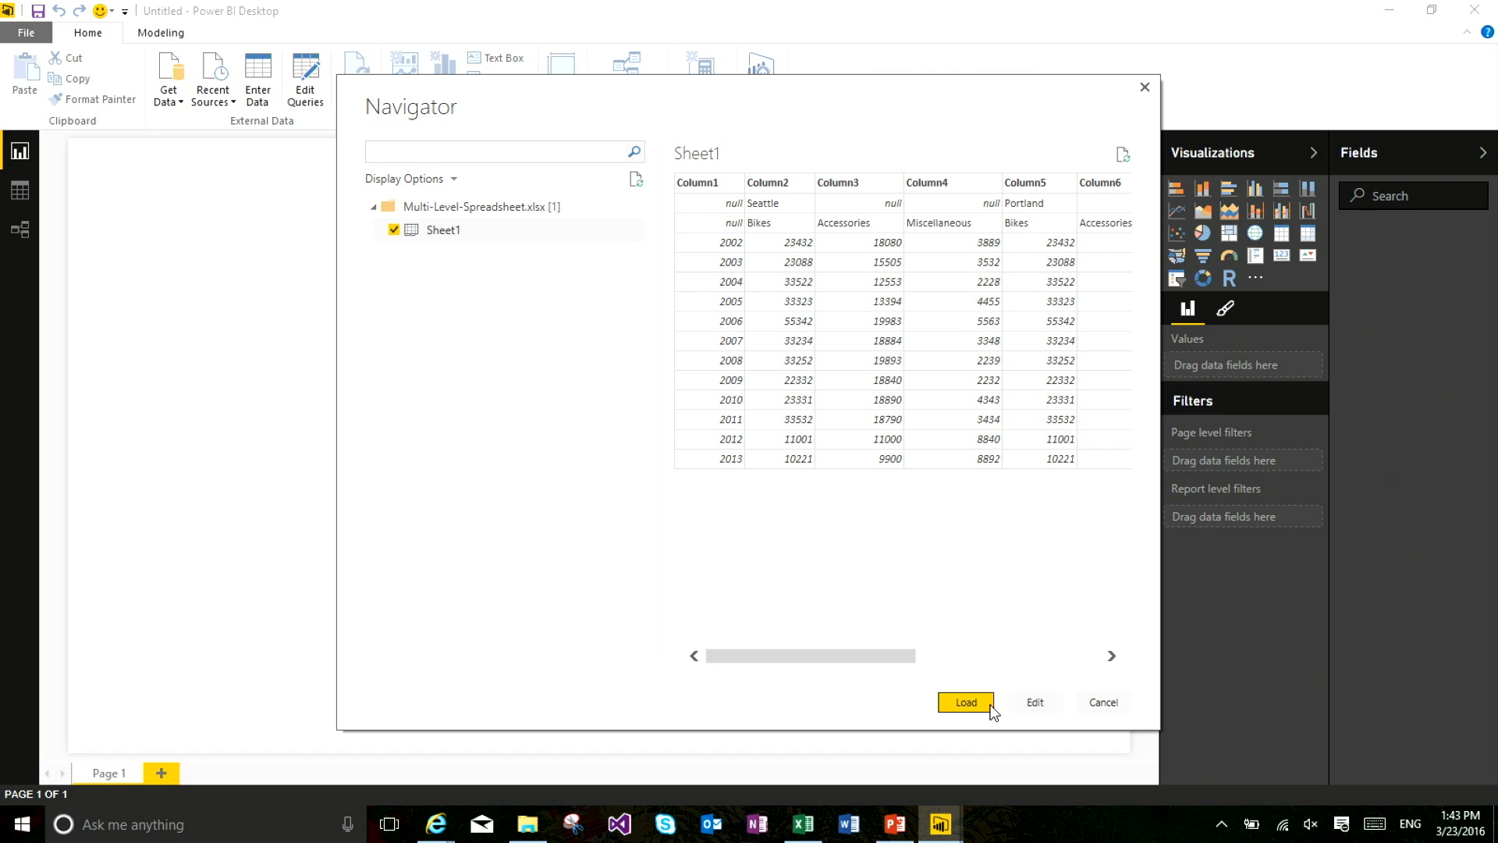
{"action": "left_click", "coordinate": [1035, 702]}
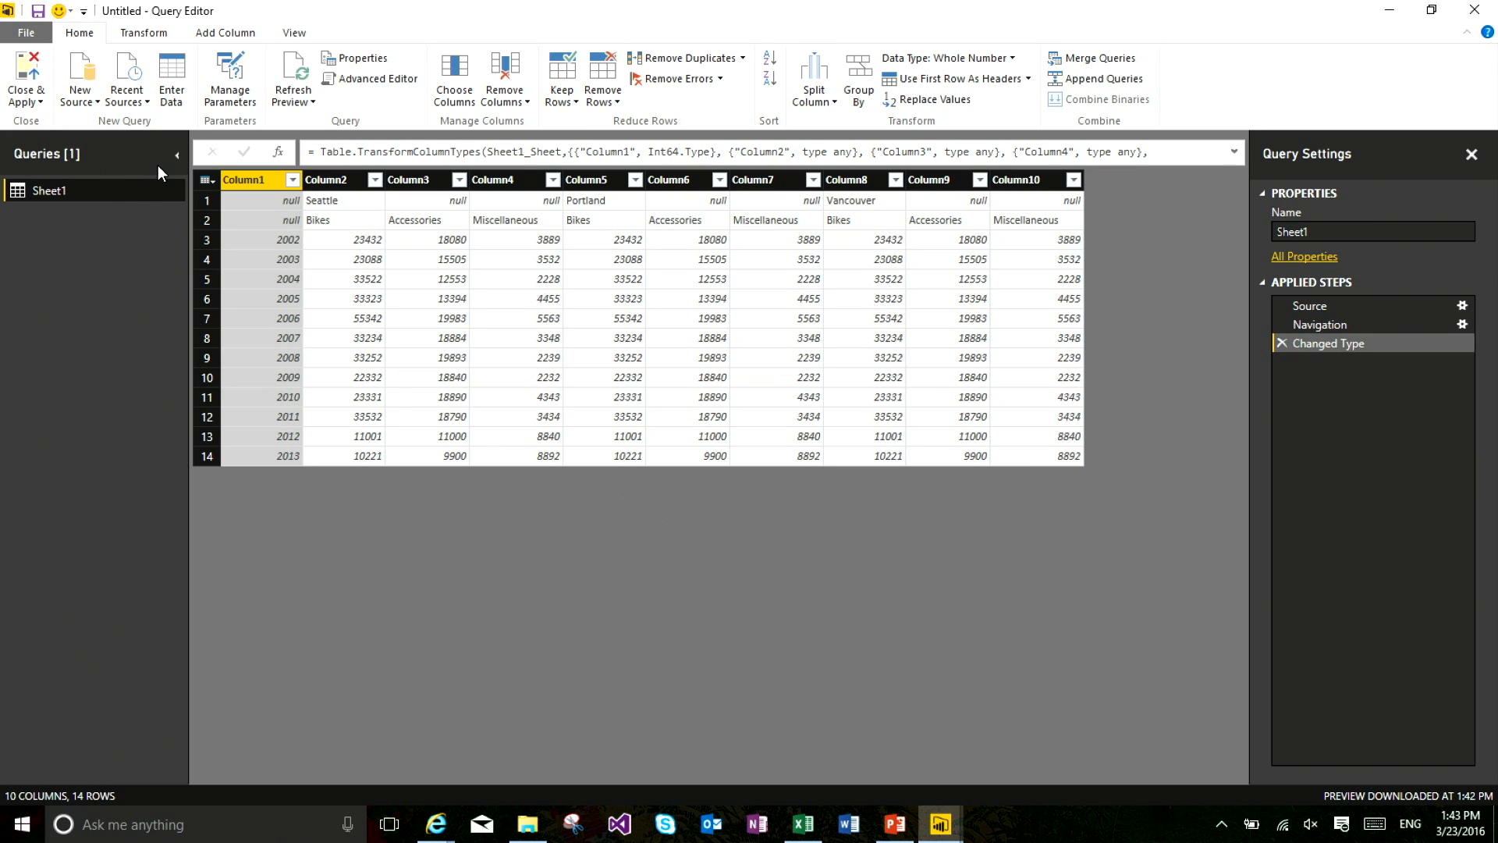
Transpose the Sheet1 table and use its first row as column headers
{"action": "left_click", "coordinate": [177, 155]}
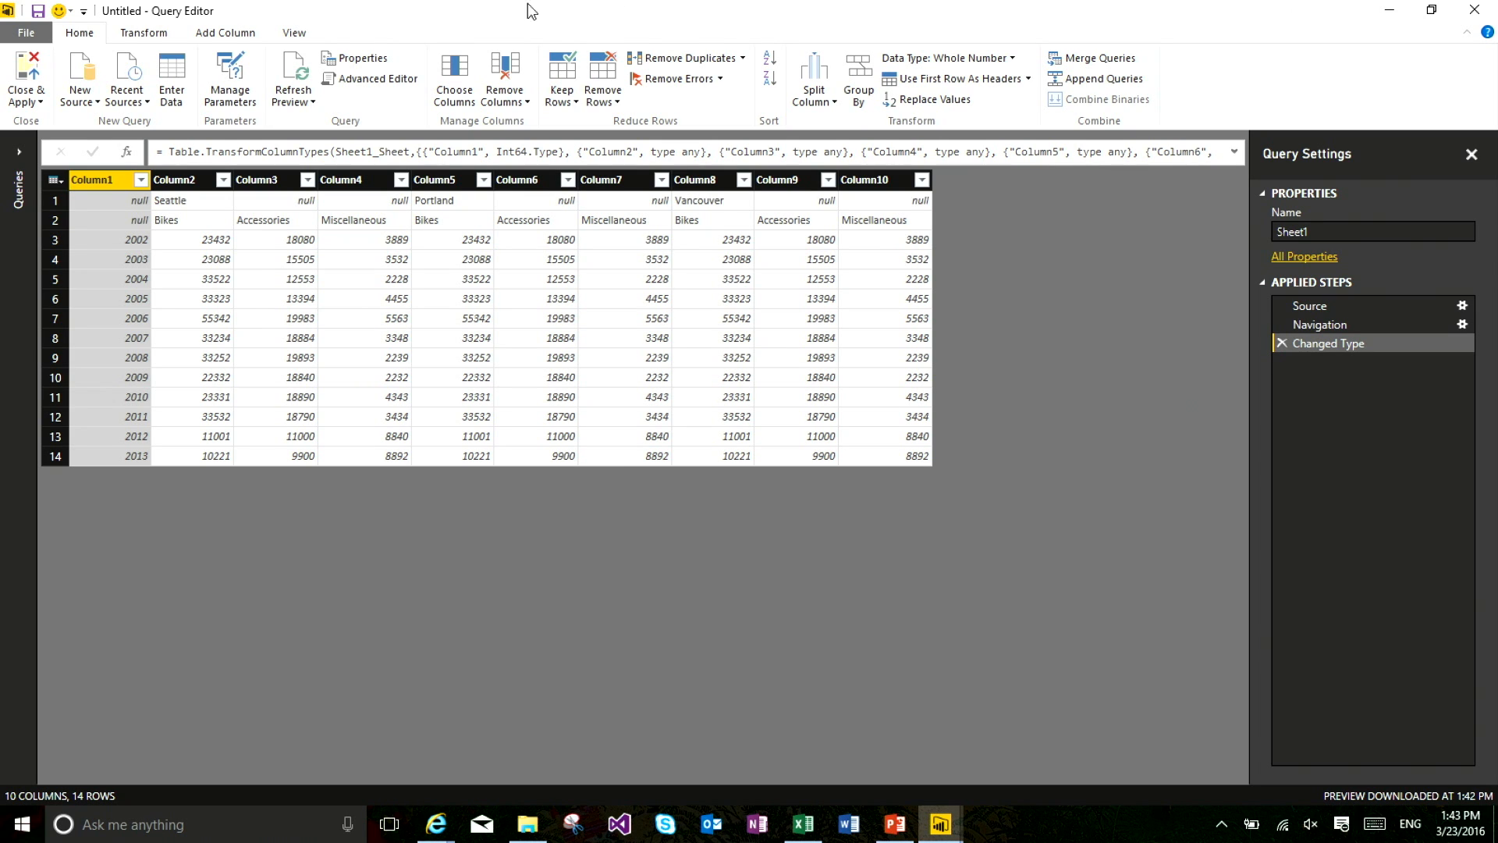
{"action": "left_click", "coordinate": [134, 38]}
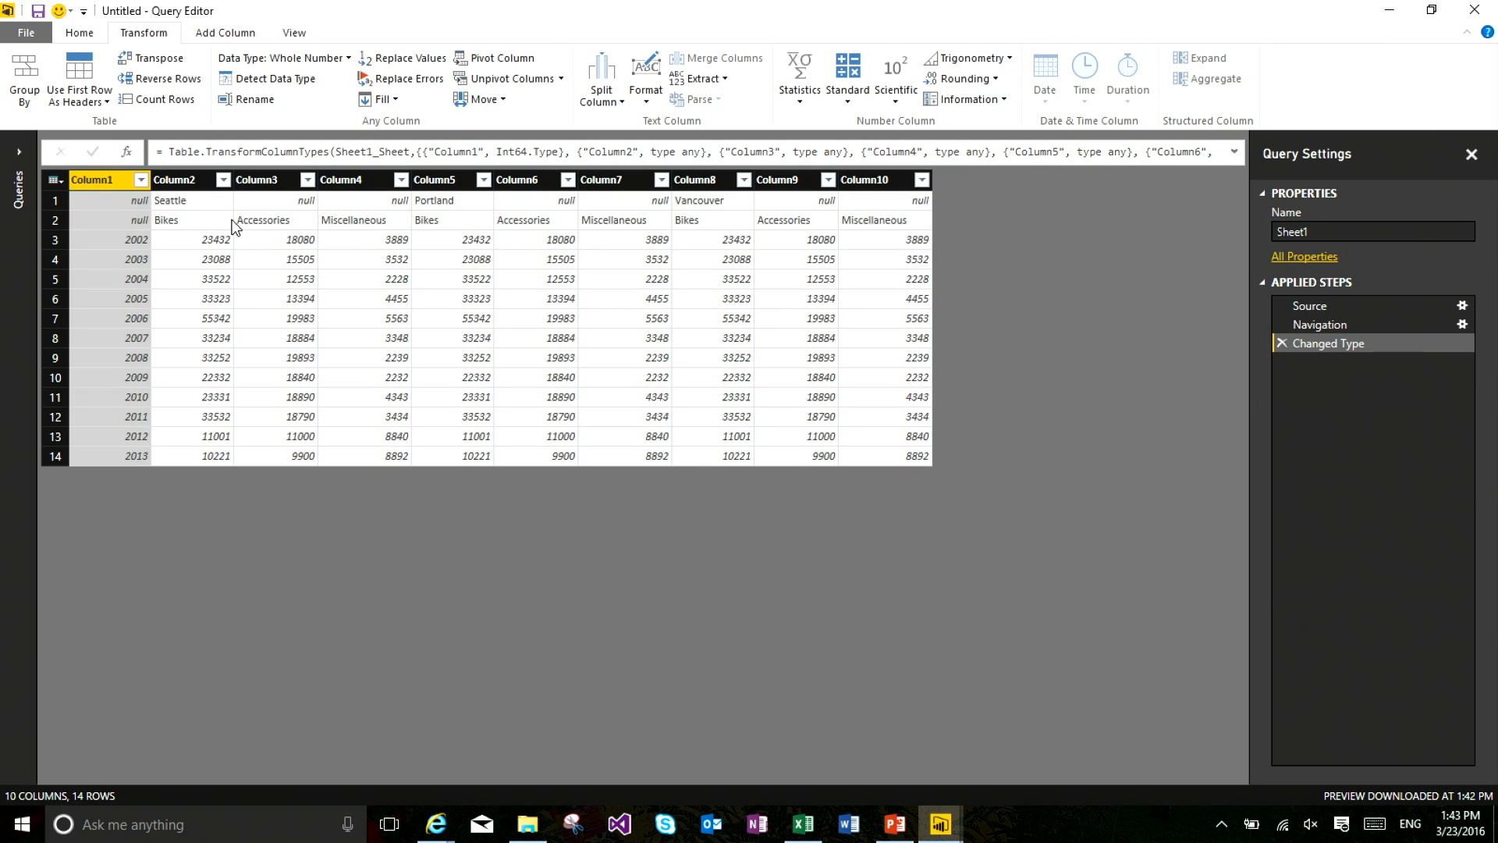
{"action": "key", "text": "ctrl+1"}
{"action": "left_click", "coordinate": [197, 111]}
{"action": "left_click_drag", "start_coordinate": [180, 111], "coordinate": [248, 107]}
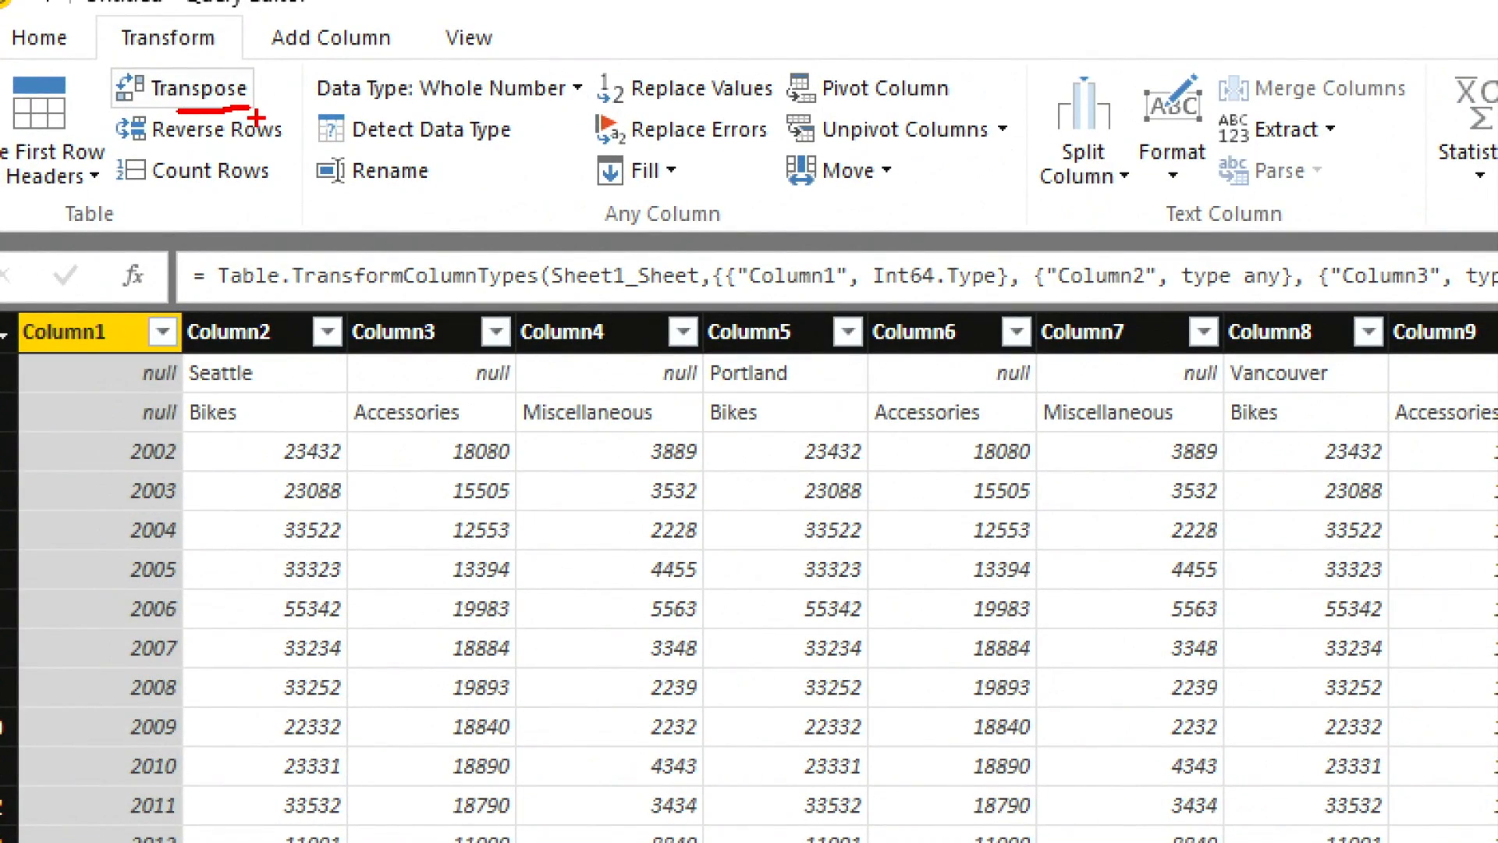
{"action": "key", "text": "Escape"}
{"action": "left_click", "coordinate": [144, 61]}
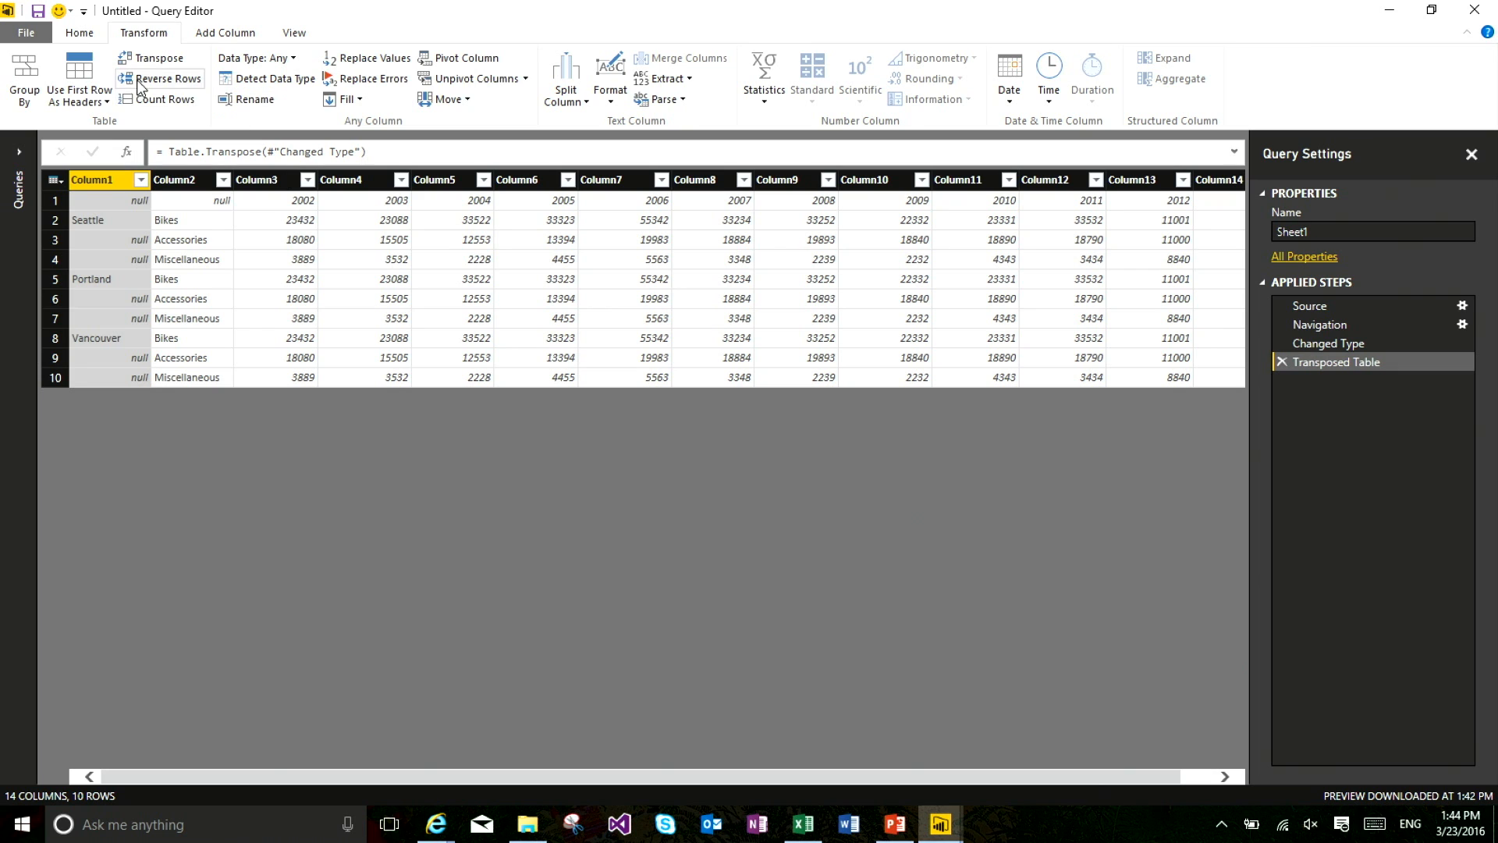
{"action": "left_click", "coordinate": [94, 73]}
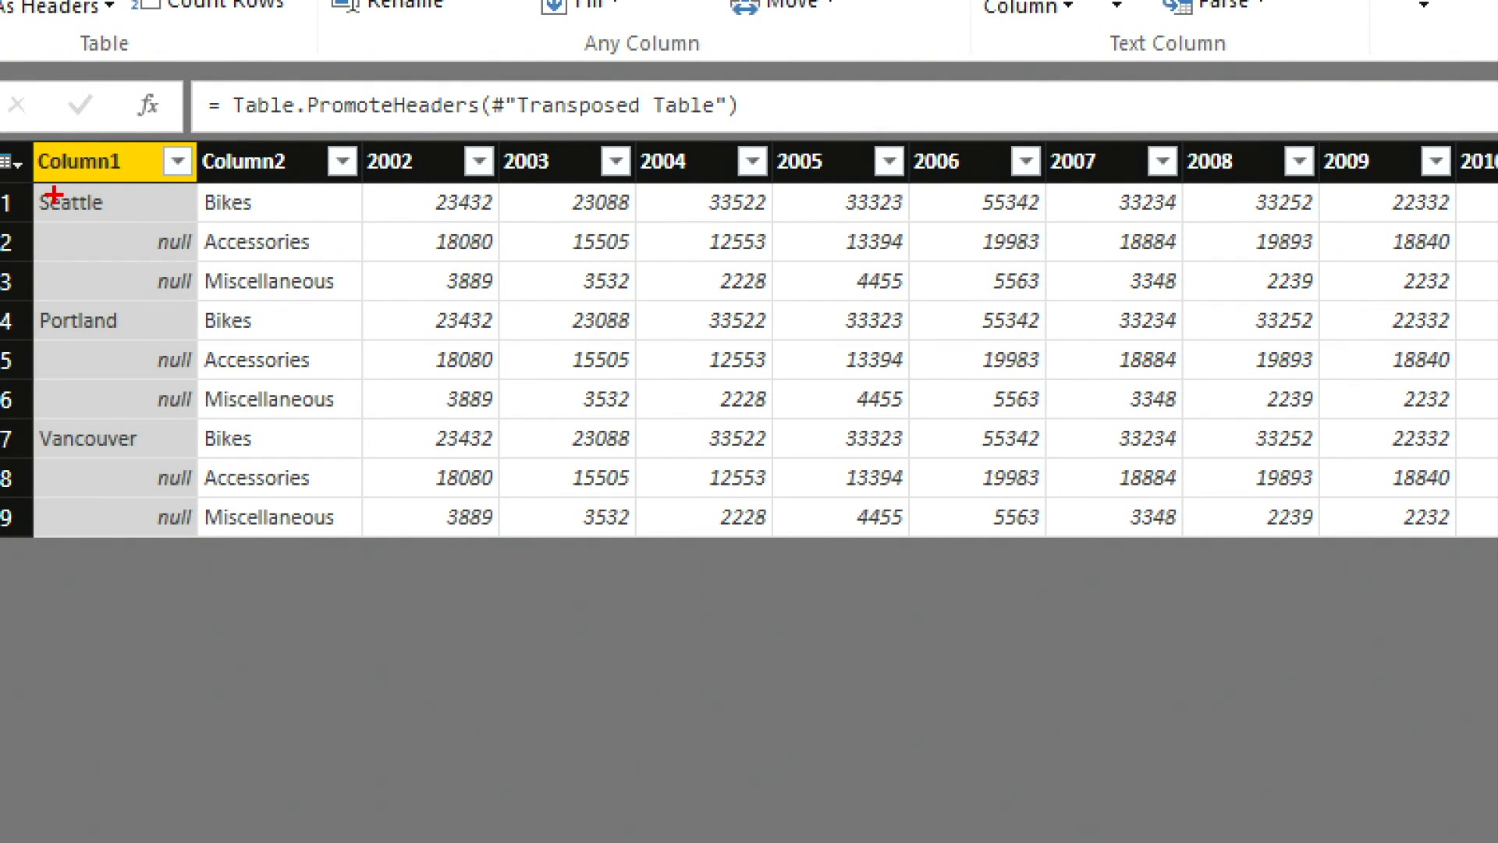
Fill the city names down over the null cells in Column1
{"action": "mouse_move", "coordinate": [53, 185]}
{"action": "left_mouse_down"}
{"action": "mouse_move", "coordinate": [29, 233]}
{"action": "mouse_move", "coordinate": [84, 294]}
{"action": "left_mouse_up"}
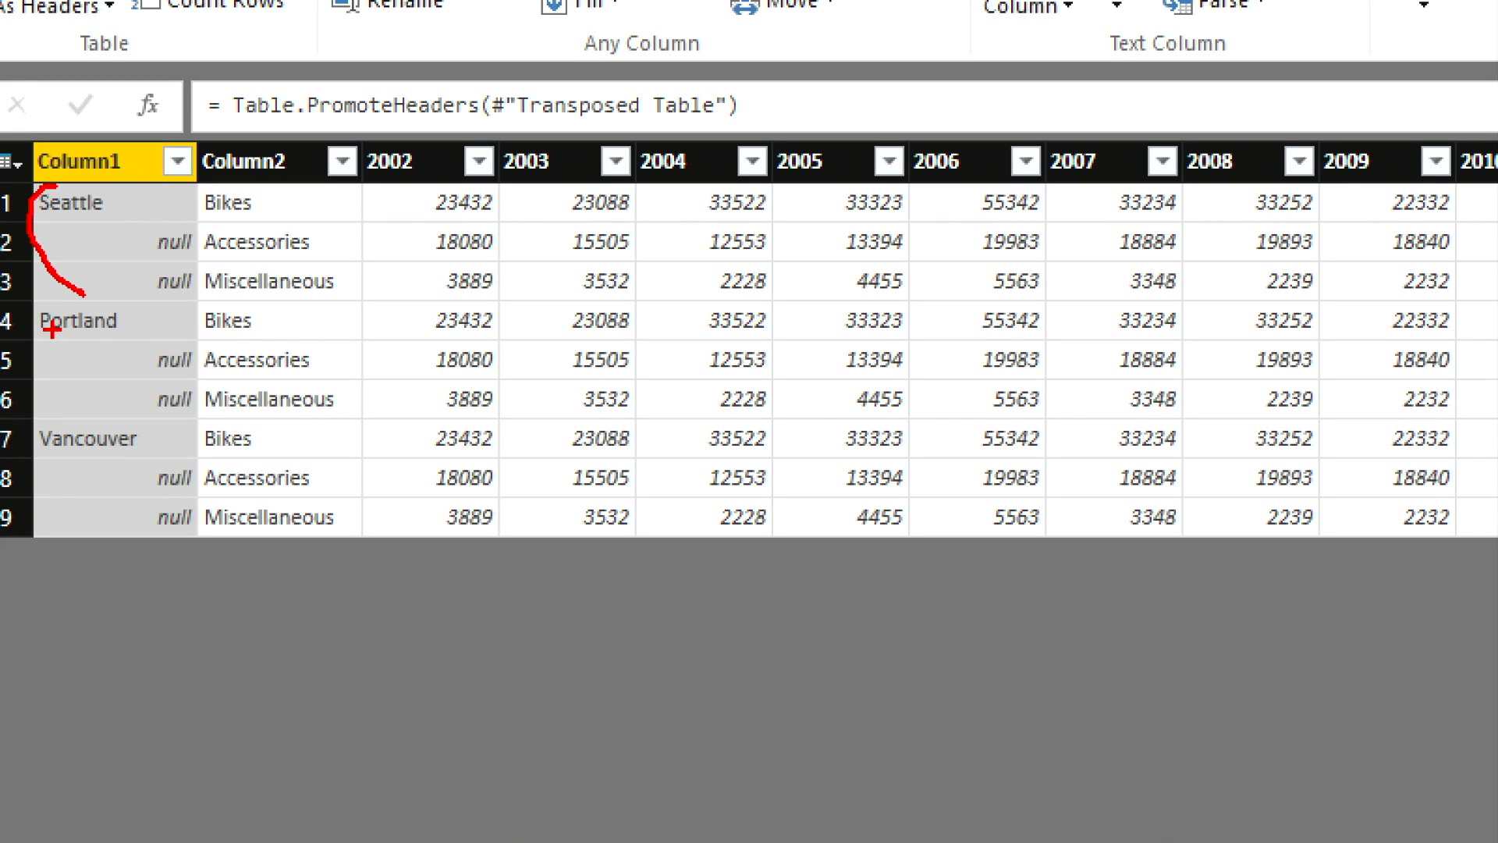
{"action": "mouse_move", "coordinate": [51, 316]}
{"action": "left_mouse_down"}
{"action": "mouse_move", "coordinate": [29, 373]}
{"action": "mouse_move", "coordinate": [69, 419]}
{"action": "left_mouse_up"}
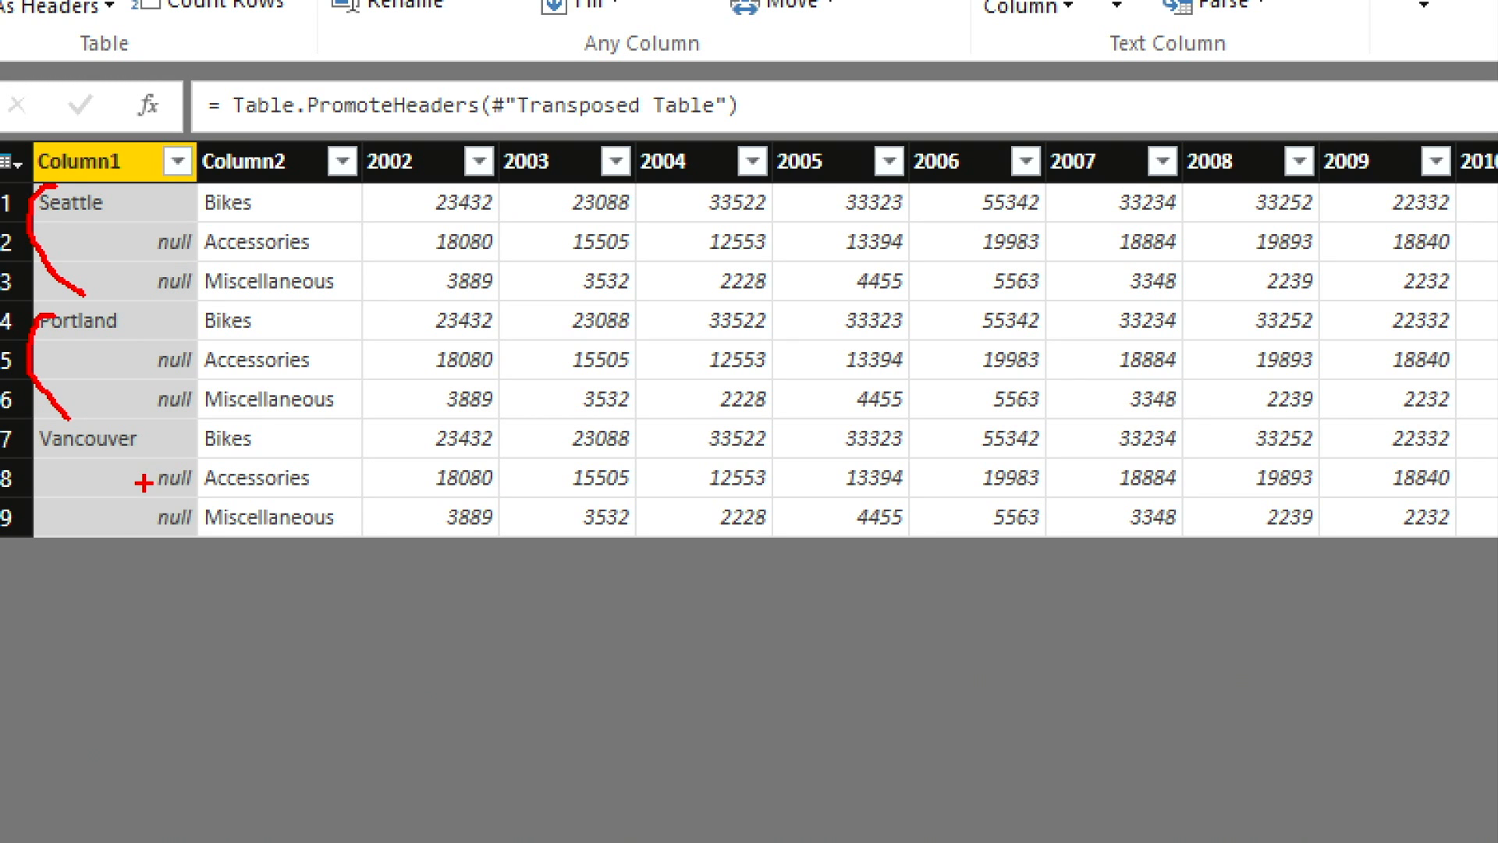
{"action": "key", "text": "Escape"}
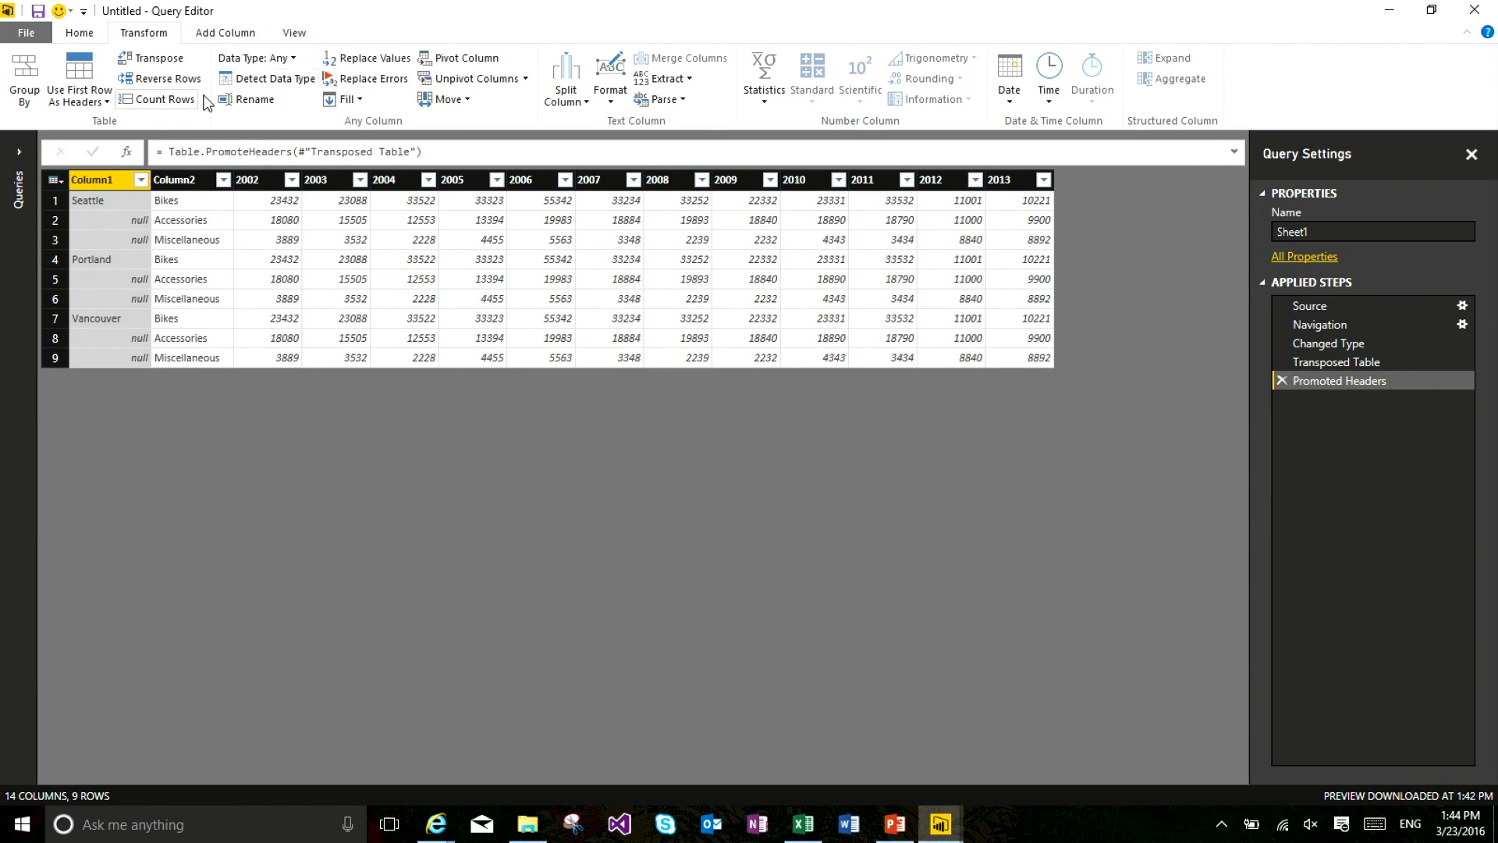
{"action": "left_click", "coordinate": [343, 100]}
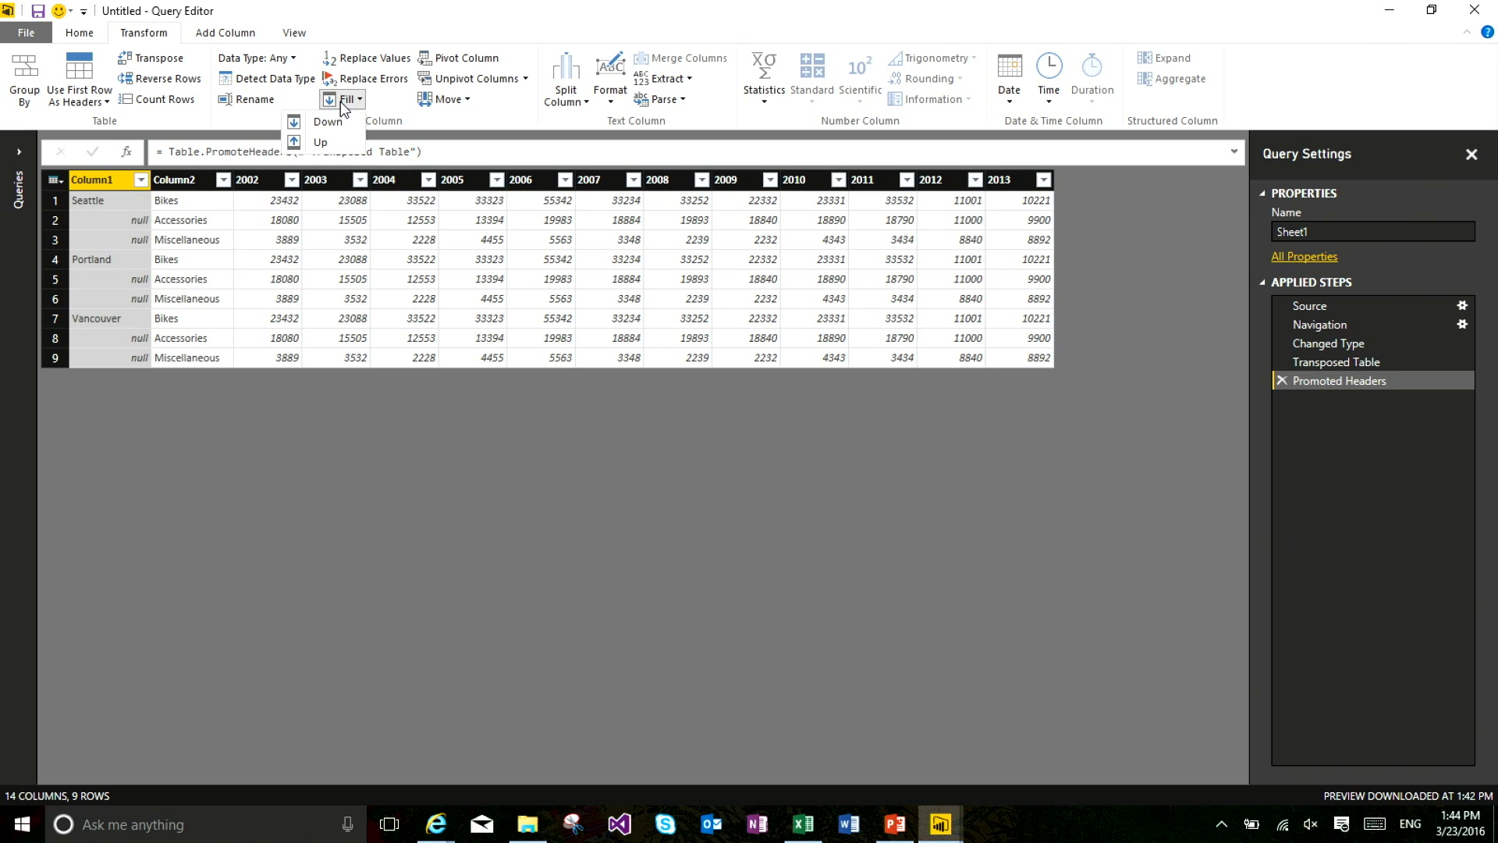
{"action": "left_click", "coordinate": [328, 121]}
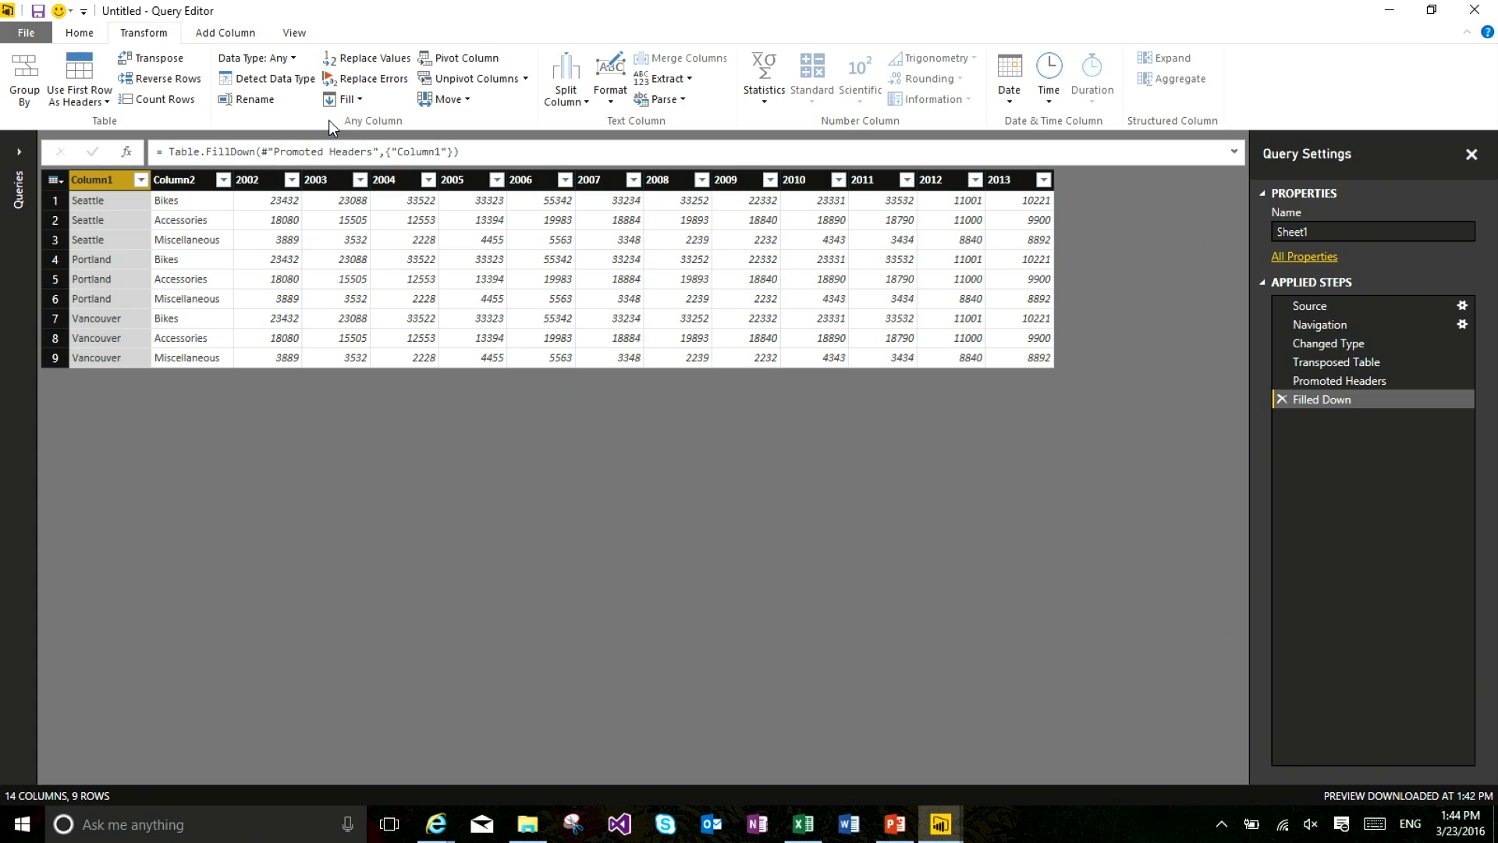
Rename Column1 as City and Column2 as Categories
{"action": "double_click", "coordinate": [86, 179]}
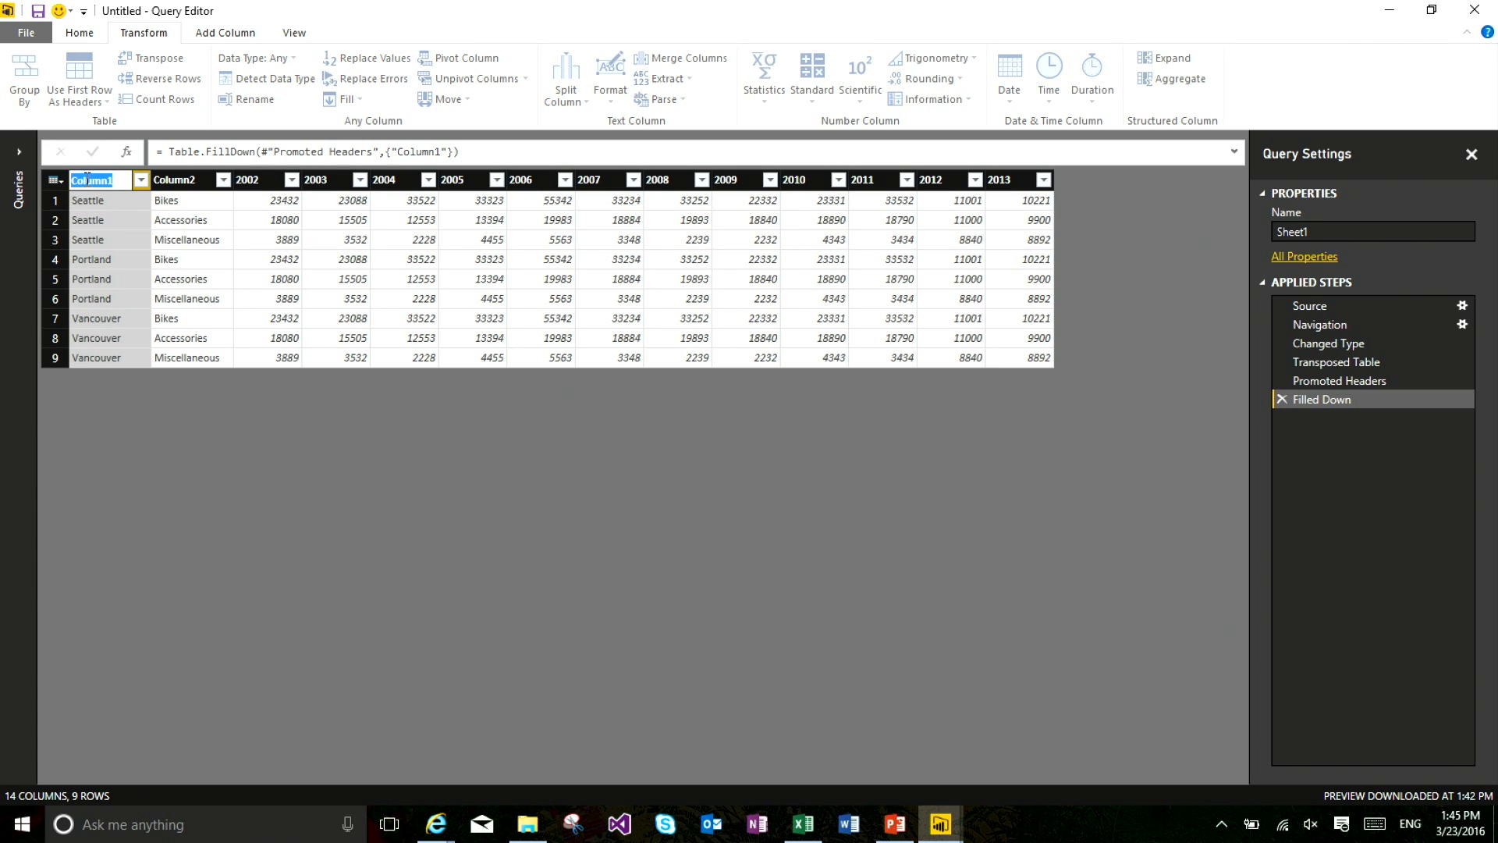
{"action": "type", "text": "City"}
{"action": "key", "text": "Return"}
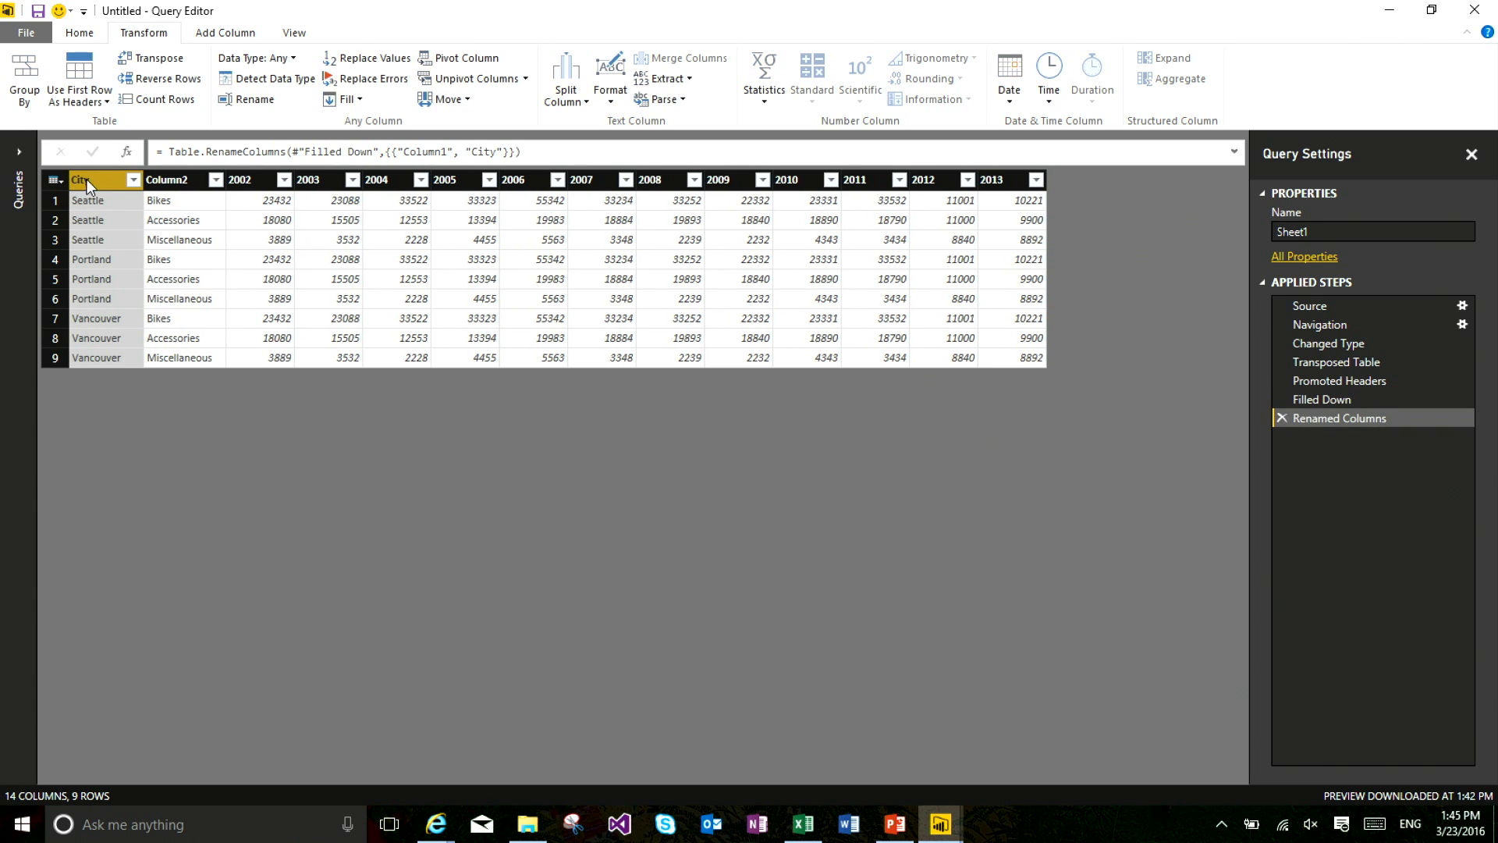
{"action": "double_click", "coordinate": [170, 179]}
{"action": "type", "text": "Ca"}
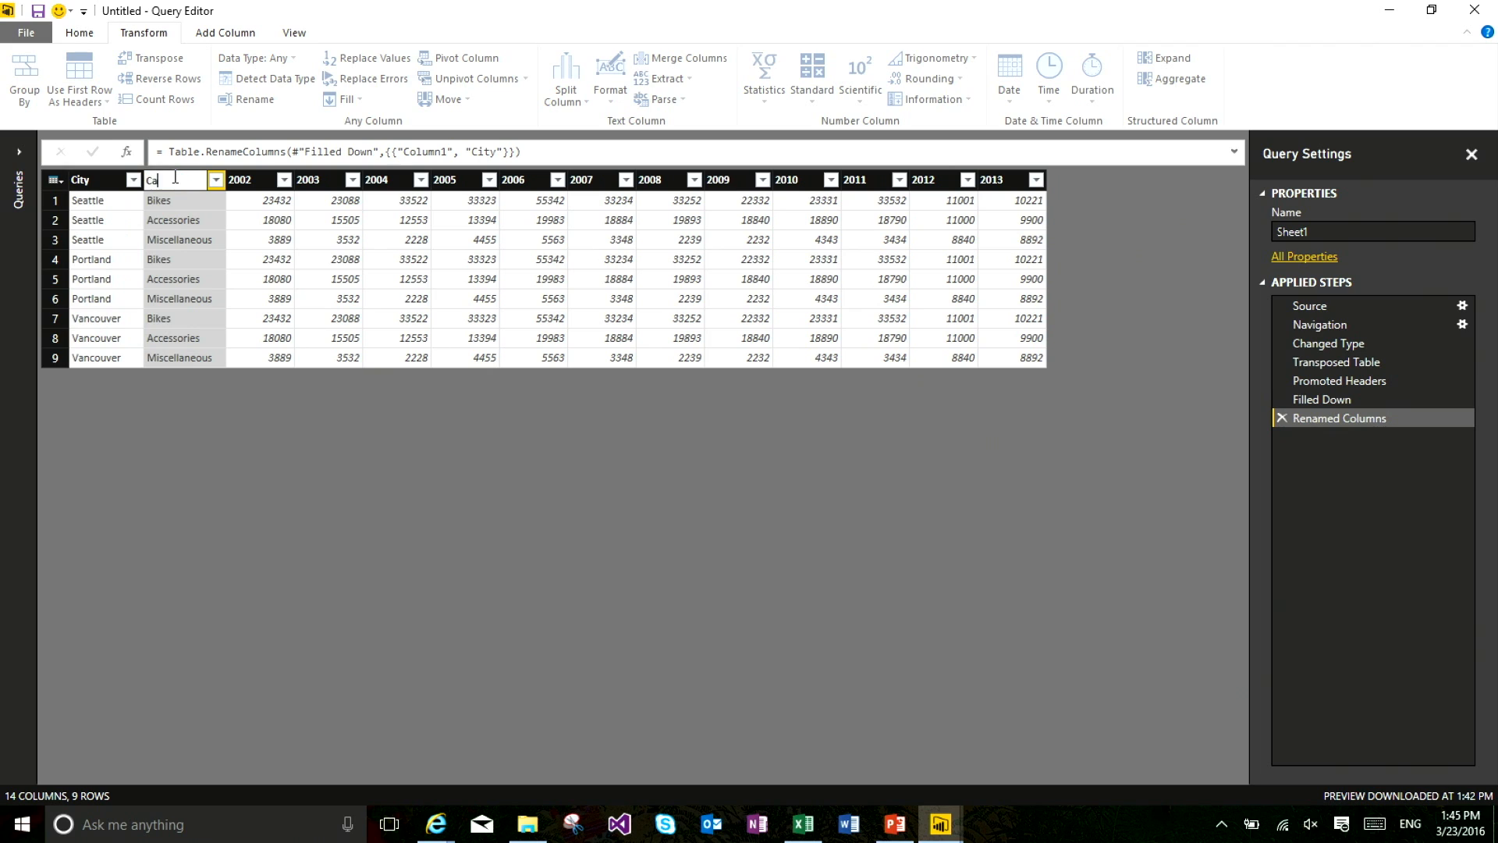
{"action": "type", "text": "tegories"}
{"action": "key", "text": "Return"}
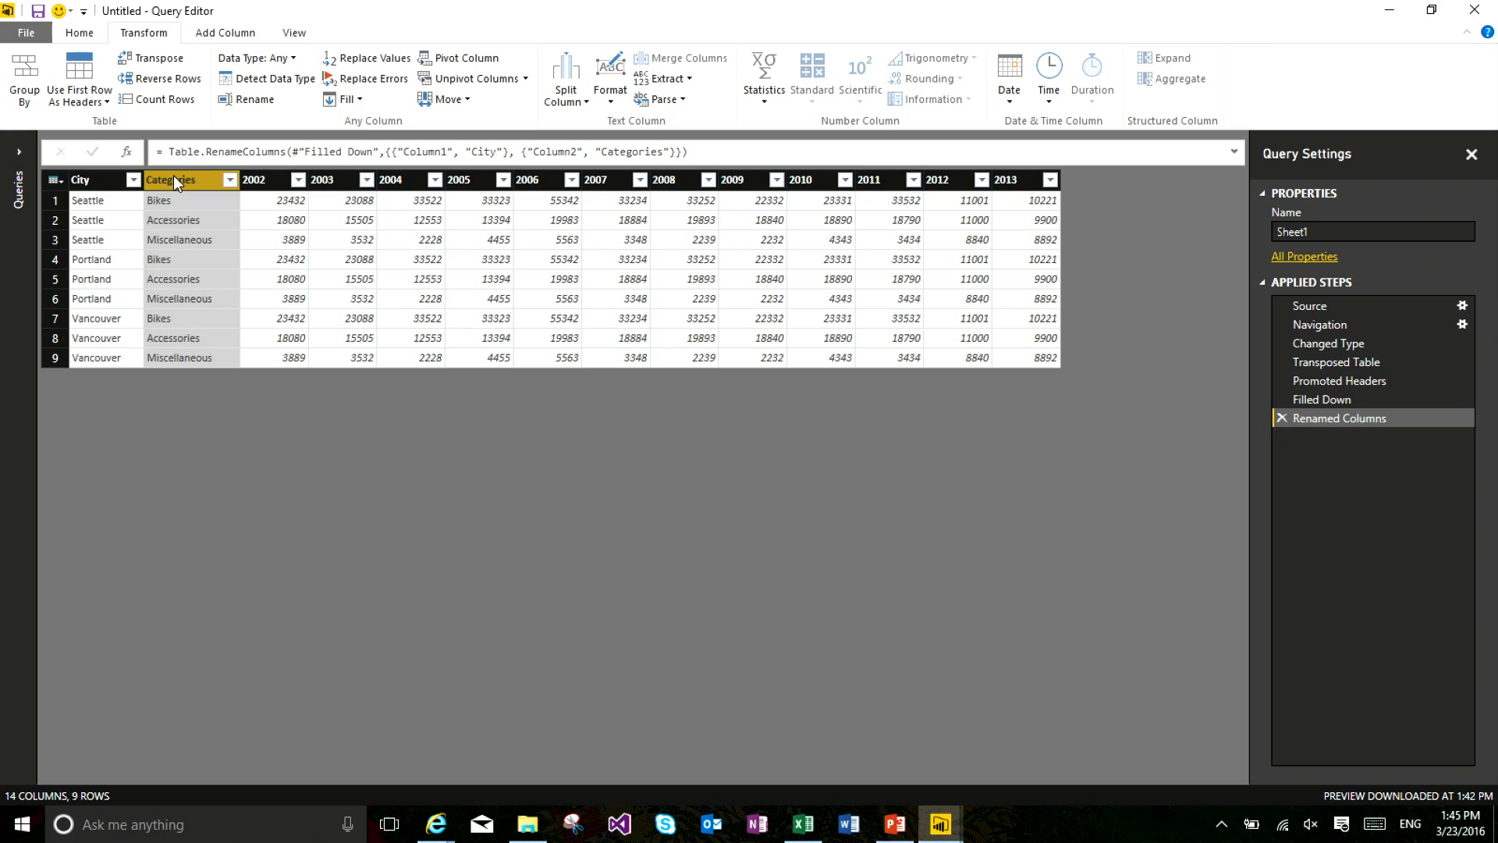
Unpivot all year columns by applying Unpivot Other Columns to the City and Categories columns
{"action": "left_click", "coordinate": [265, 179]}
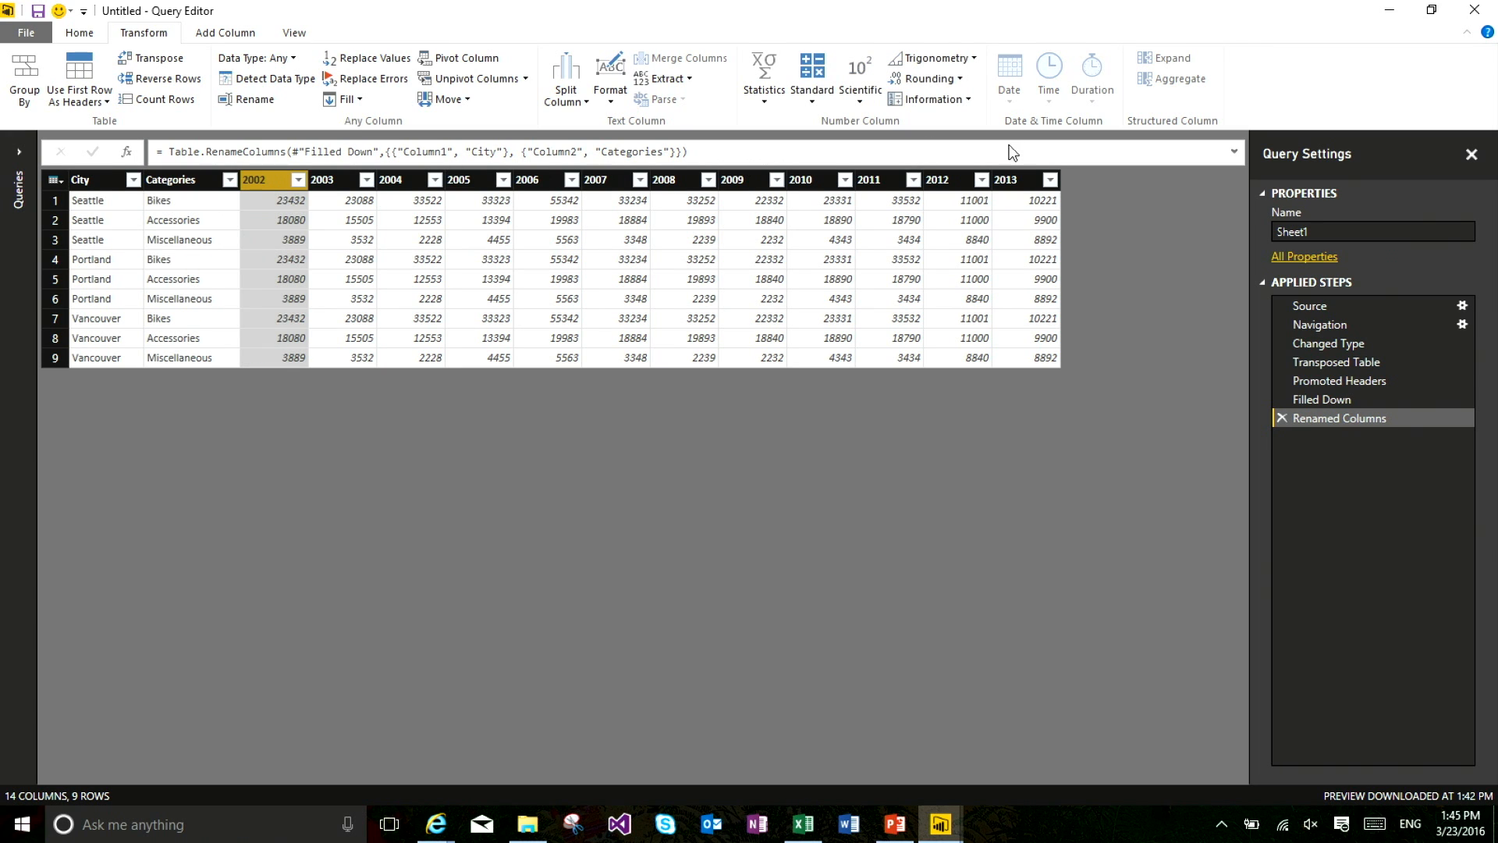
{"action": "left_click", "coordinate": [1011, 178], "text": "shift"}
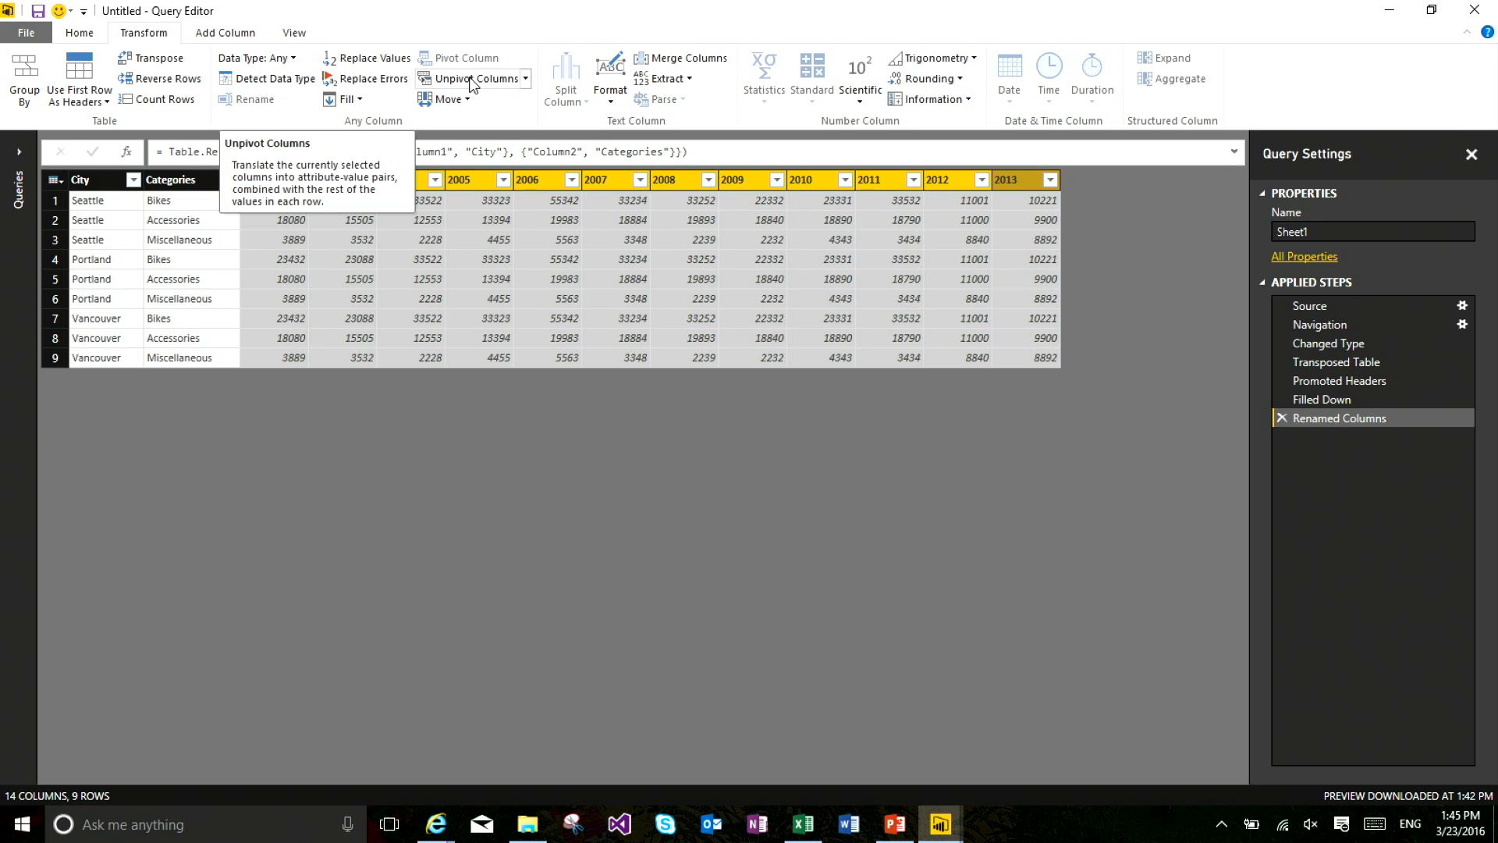
{"action": "left_click", "coordinate": [179, 181]}
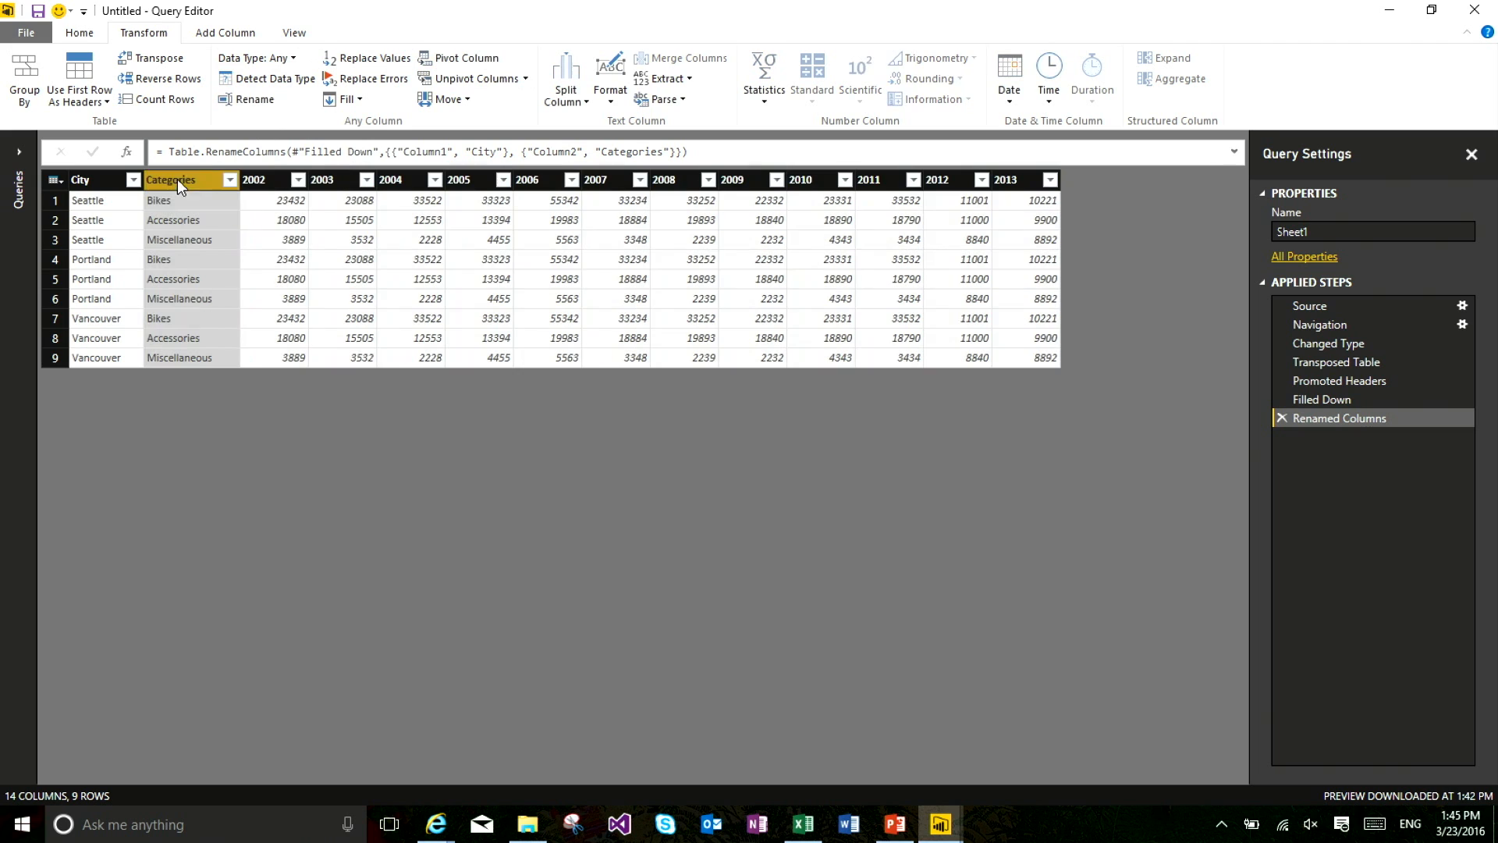
{"action": "left_click", "coordinate": [83, 181], "text": "ctrl"}
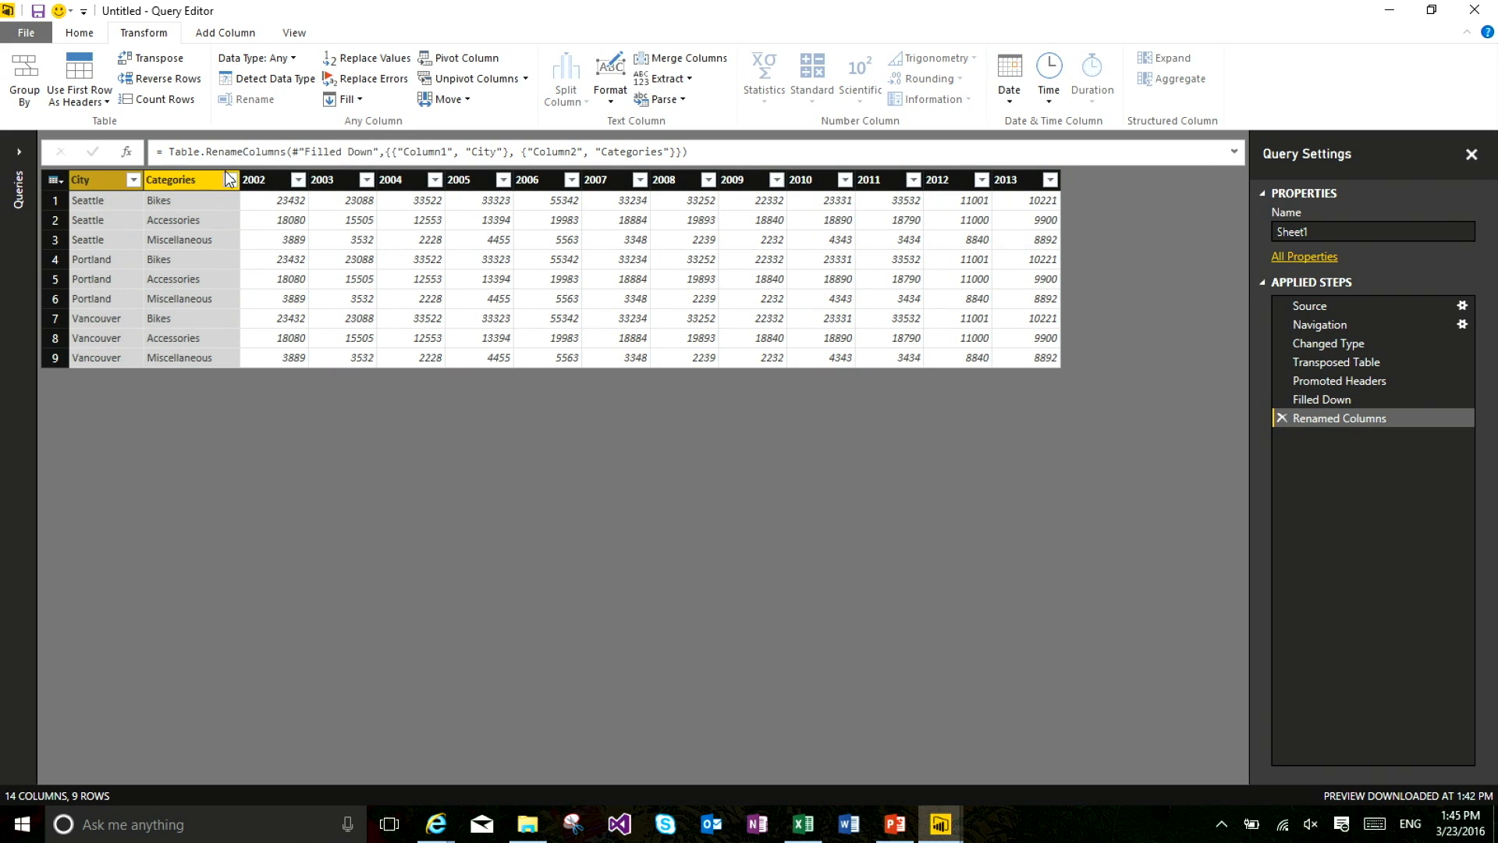
{"action": "left_click", "coordinate": [526, 79]}
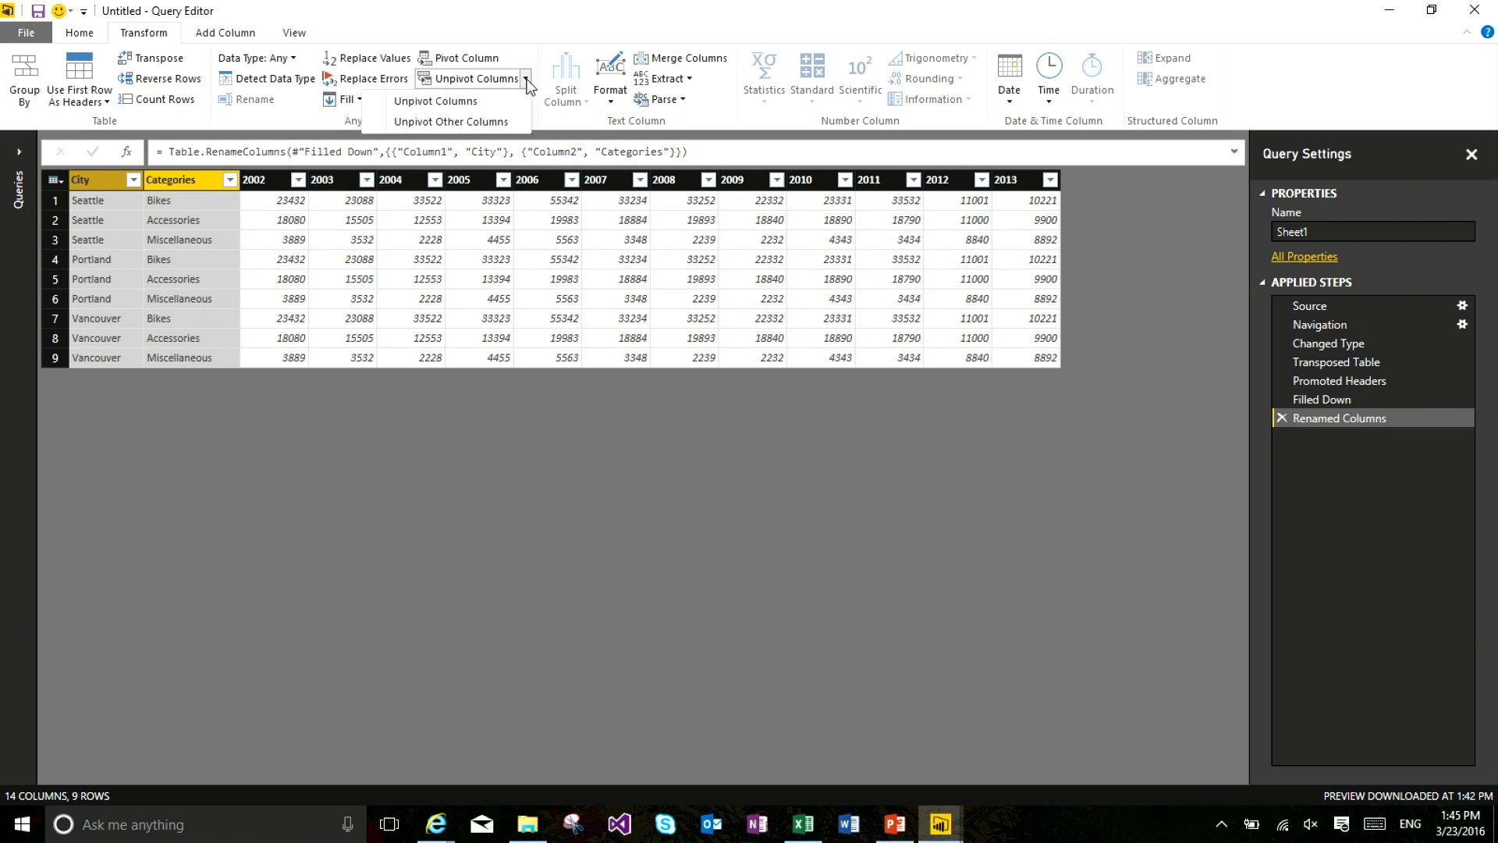
{"action": "left_click", "coordinate": [516, 118]}
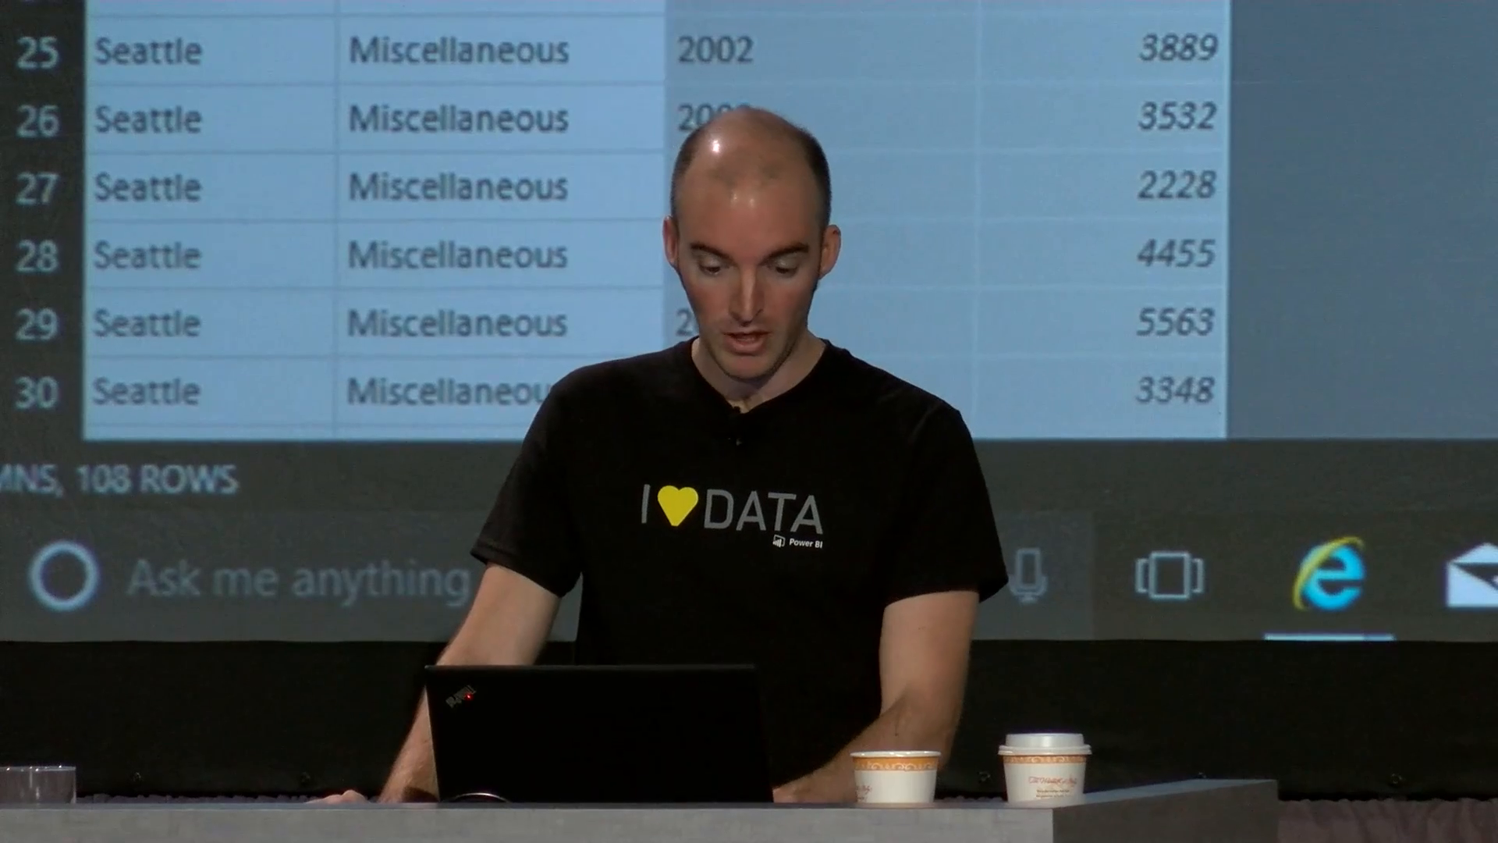
Rename the Attribute column as Year and the Value column as Sales, and set the Sales data type to Fixed Decimal Number
{"action": "left_click", "coordinate": [820, 16]}
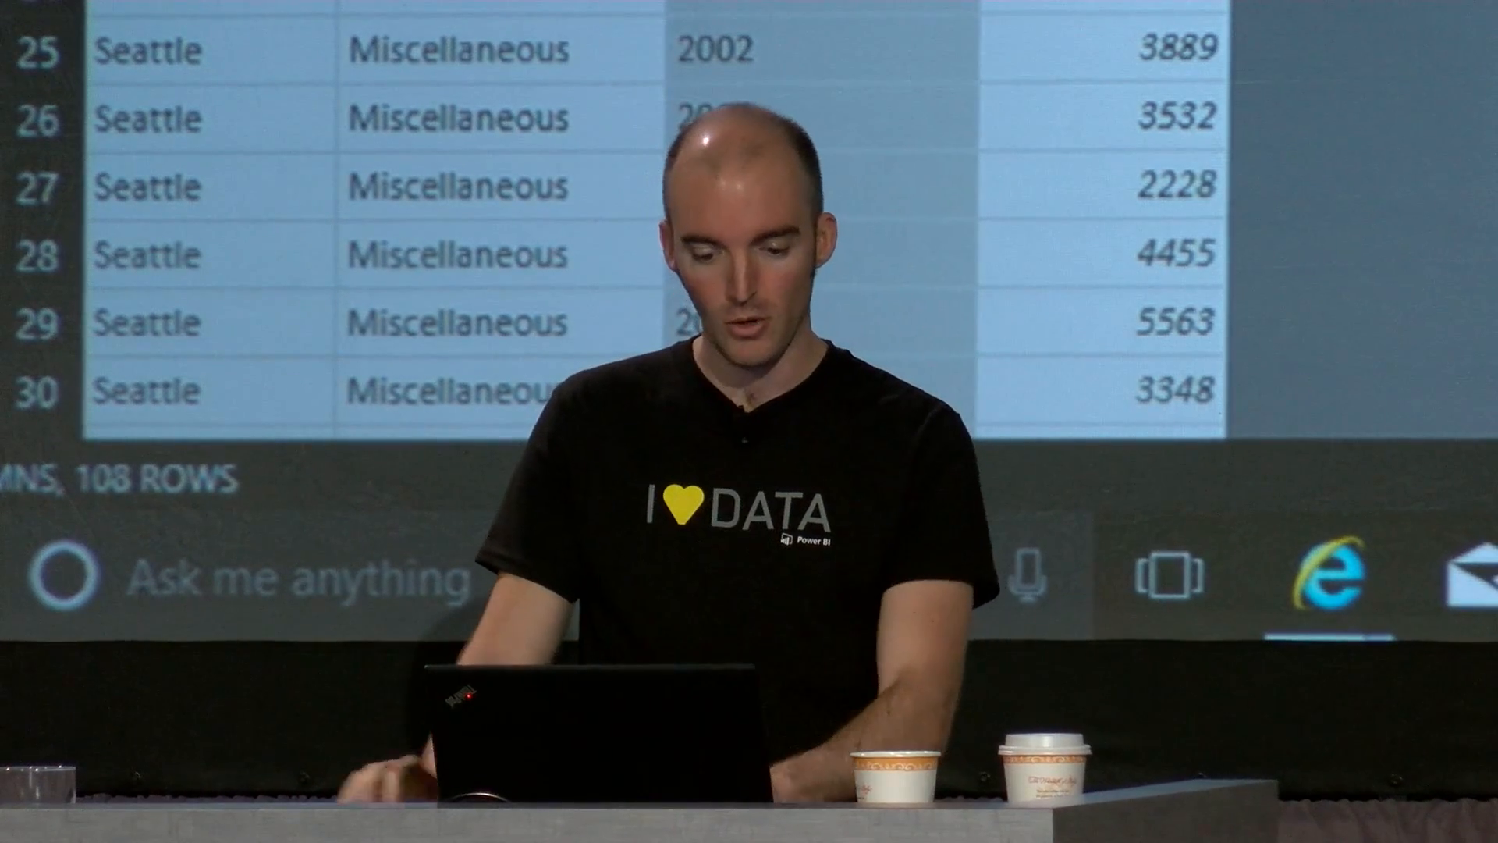
{"action": "key", "text": "Return"}
{"action": "left_click", "coordinate": [1022, 16]}
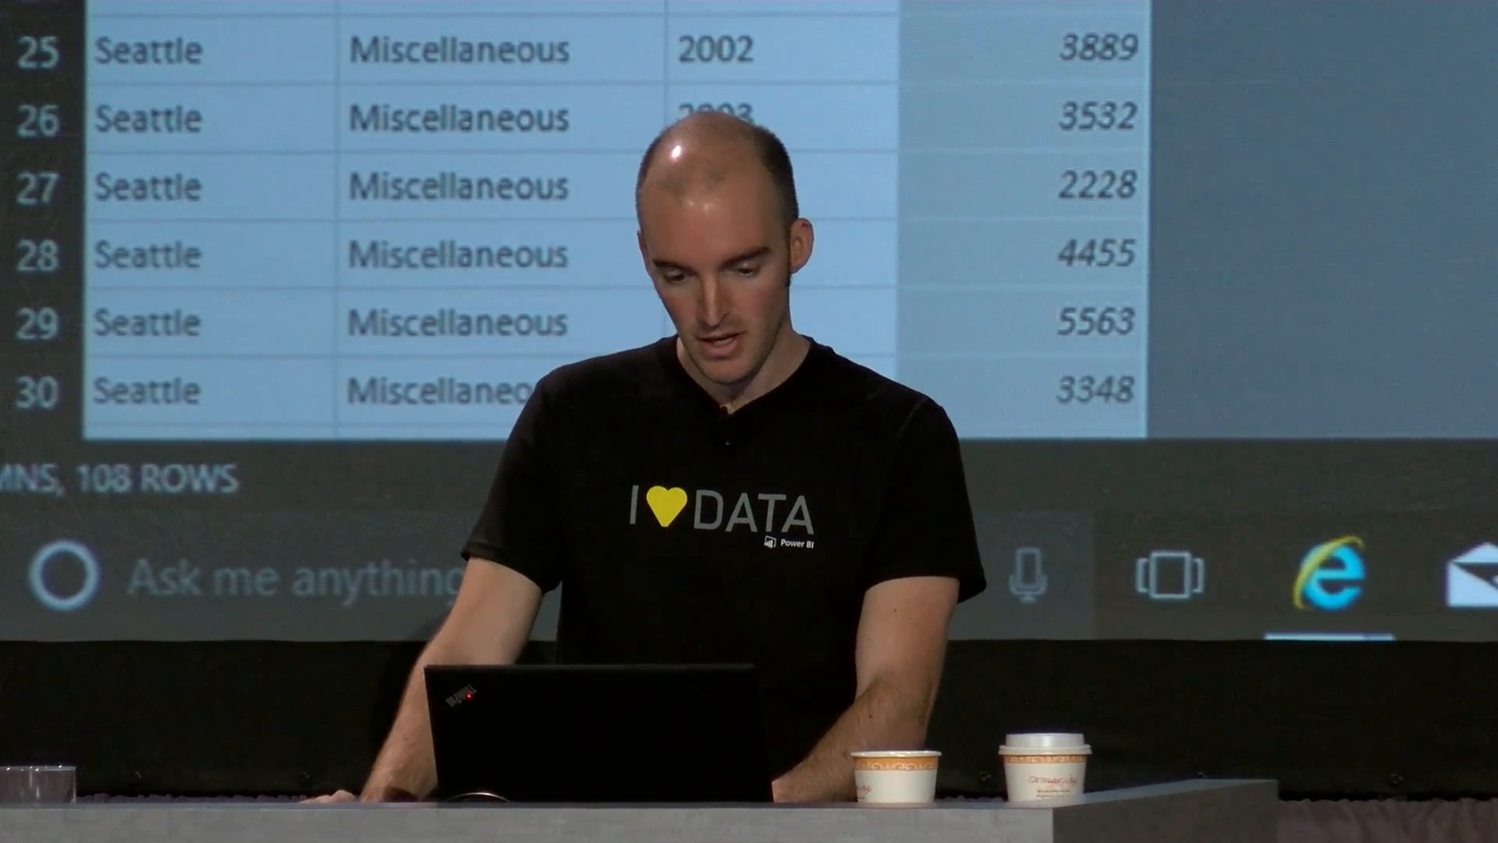
{"action": "left_click", "coordinate": [282, 59]}
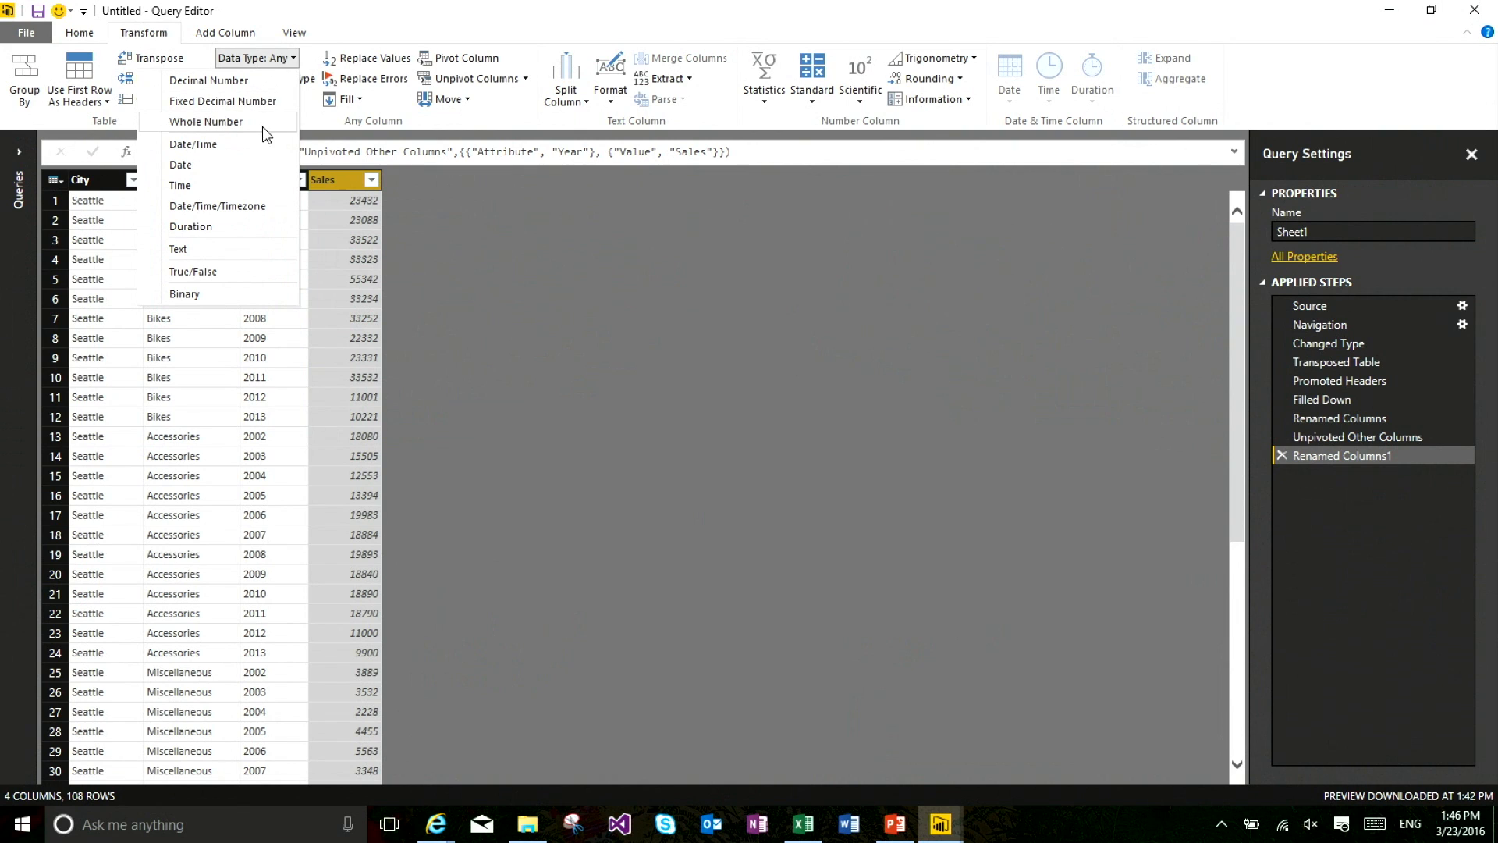
{"action": "left_click", "coordinate": [246, 101]}
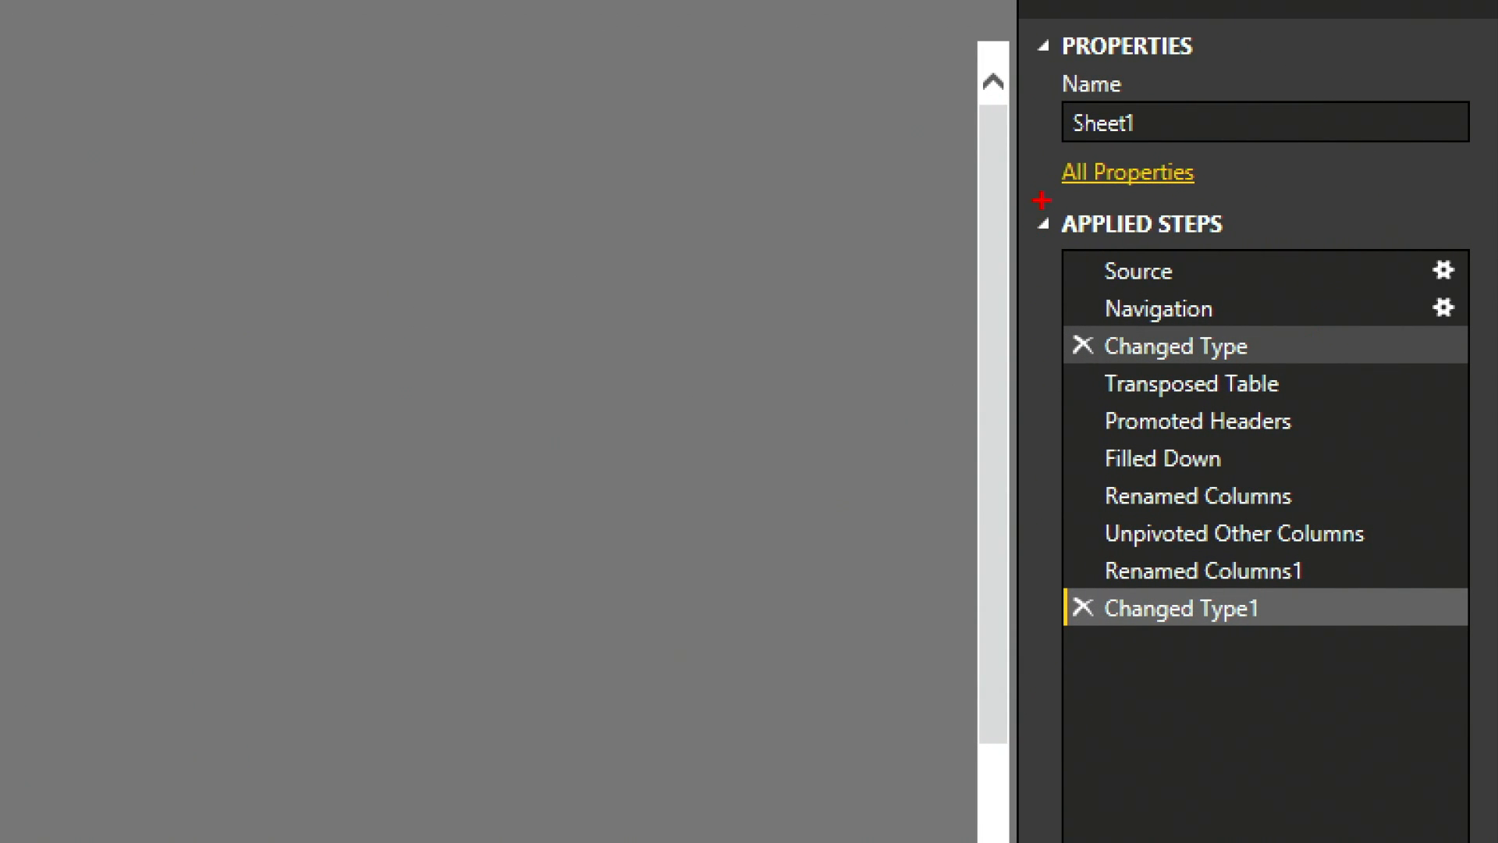
Examine the applied steps list and the table at the Navigation, Changed Type, Transposed Table and Promoted Headers steps
{"action": "mouse_move", "coordinate": [1028, 251]}
{"action": "left_mouse_down"}
{"action": "mouse_move", "coordinate": [1014, 563]}
{"action": "mouse_move", "coordinate": [1057, 636]}
{"action": "left_mouse_up"}
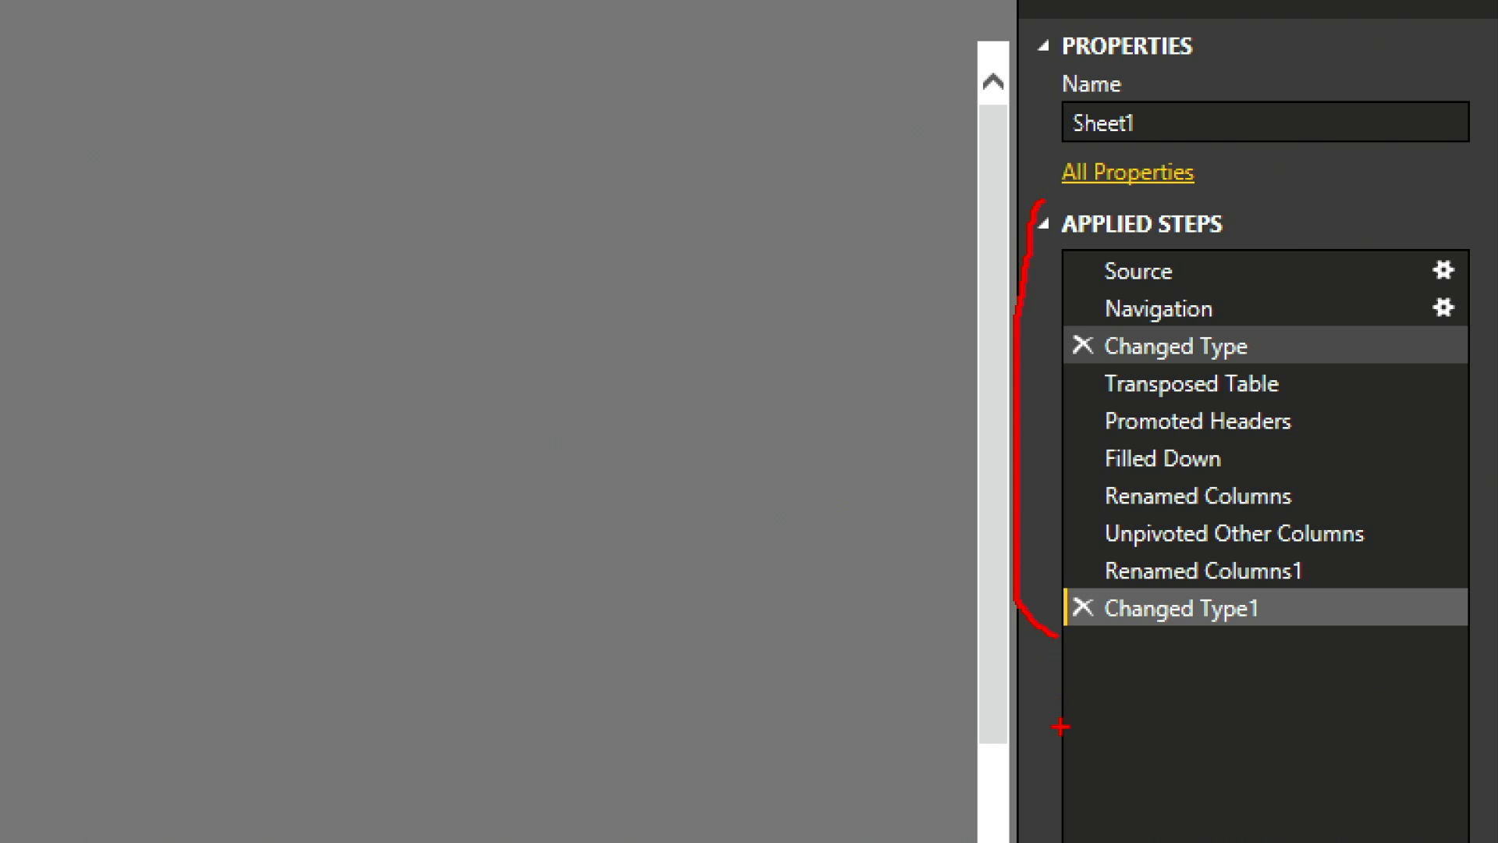
{"action": "key", "text": "Escape"}
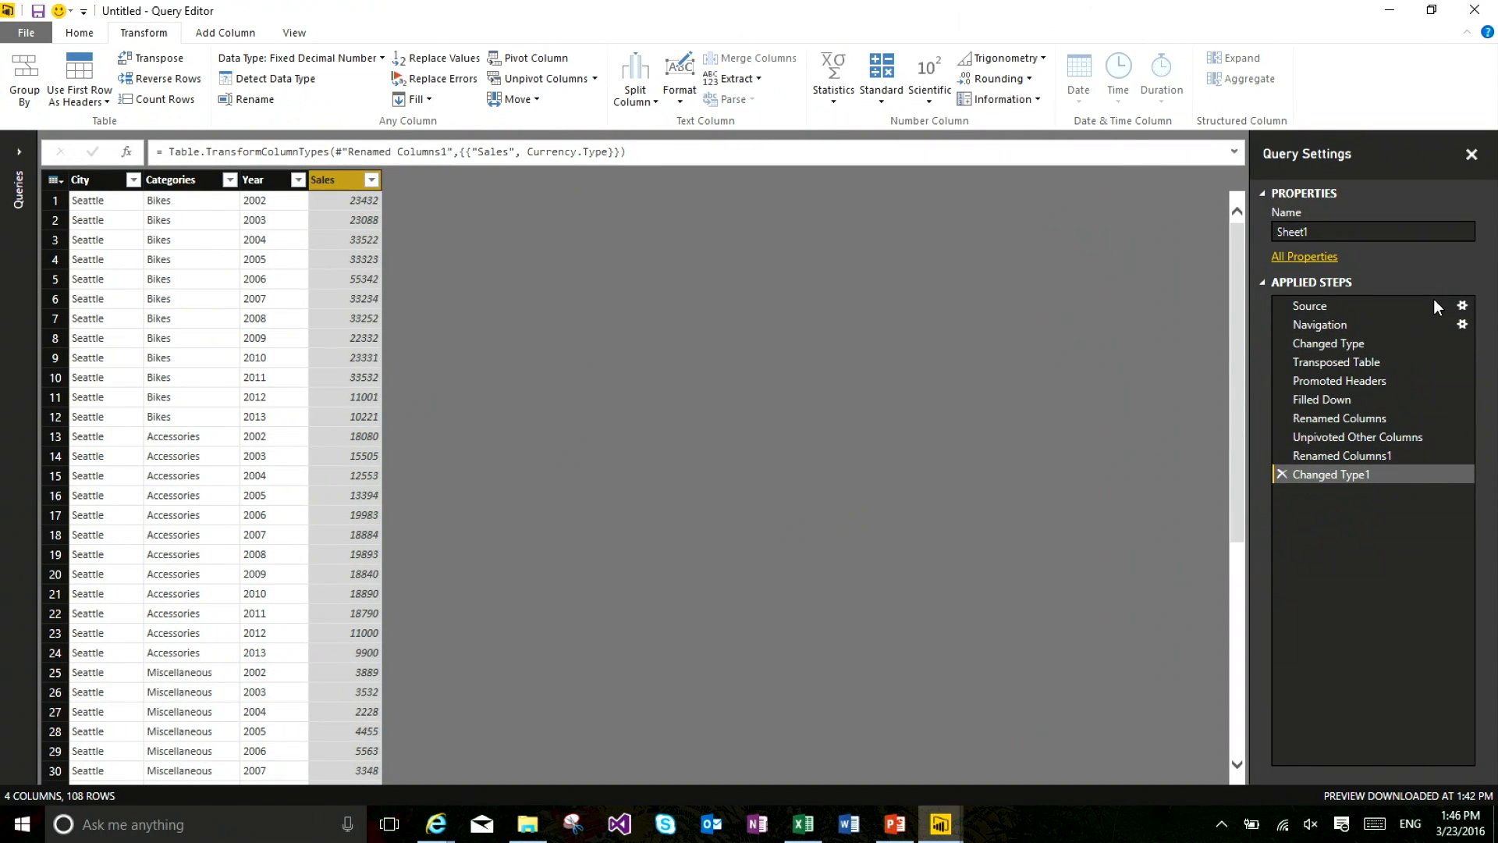
{"action": "left_click", "coordinate": [1378, 328]}
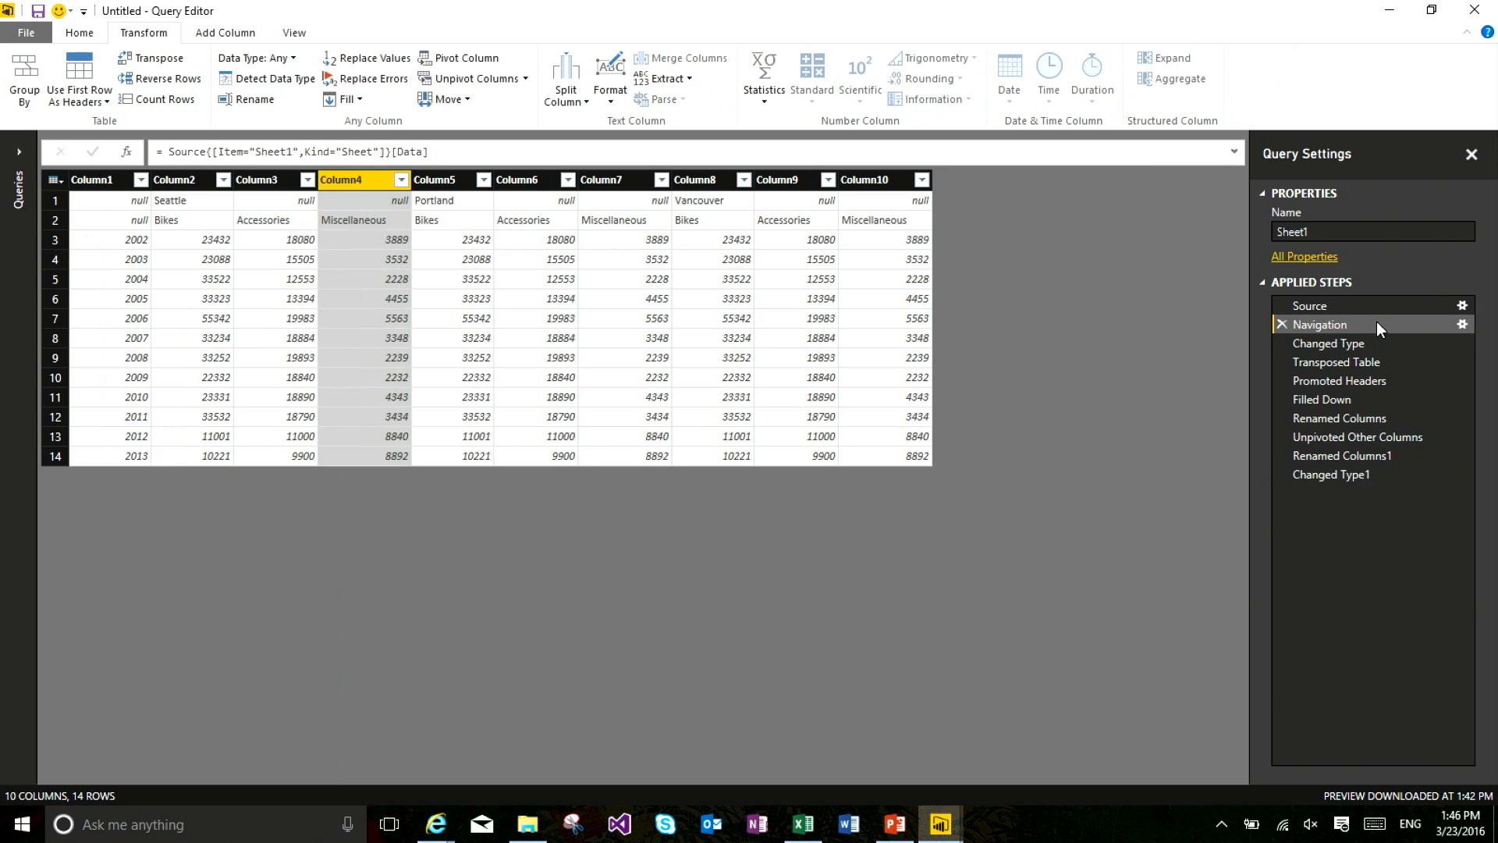
{"action": "left_click", "coordinate": [1377, 346]}
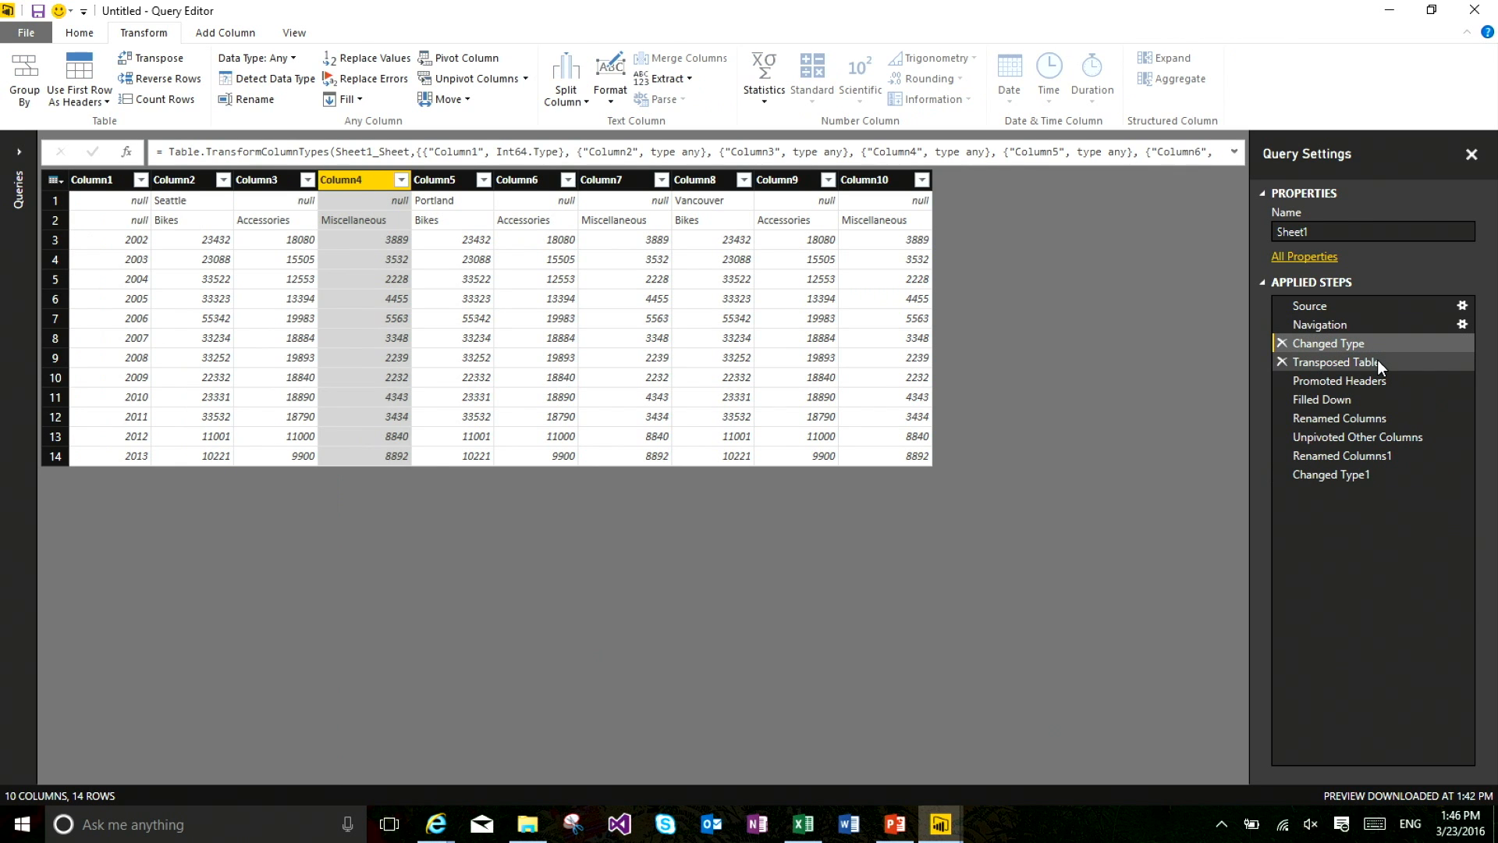
{"action": "left_click", "coordinate": [1378, 359]}
{"action": "left_click", "coordinate": [1380, 379]}
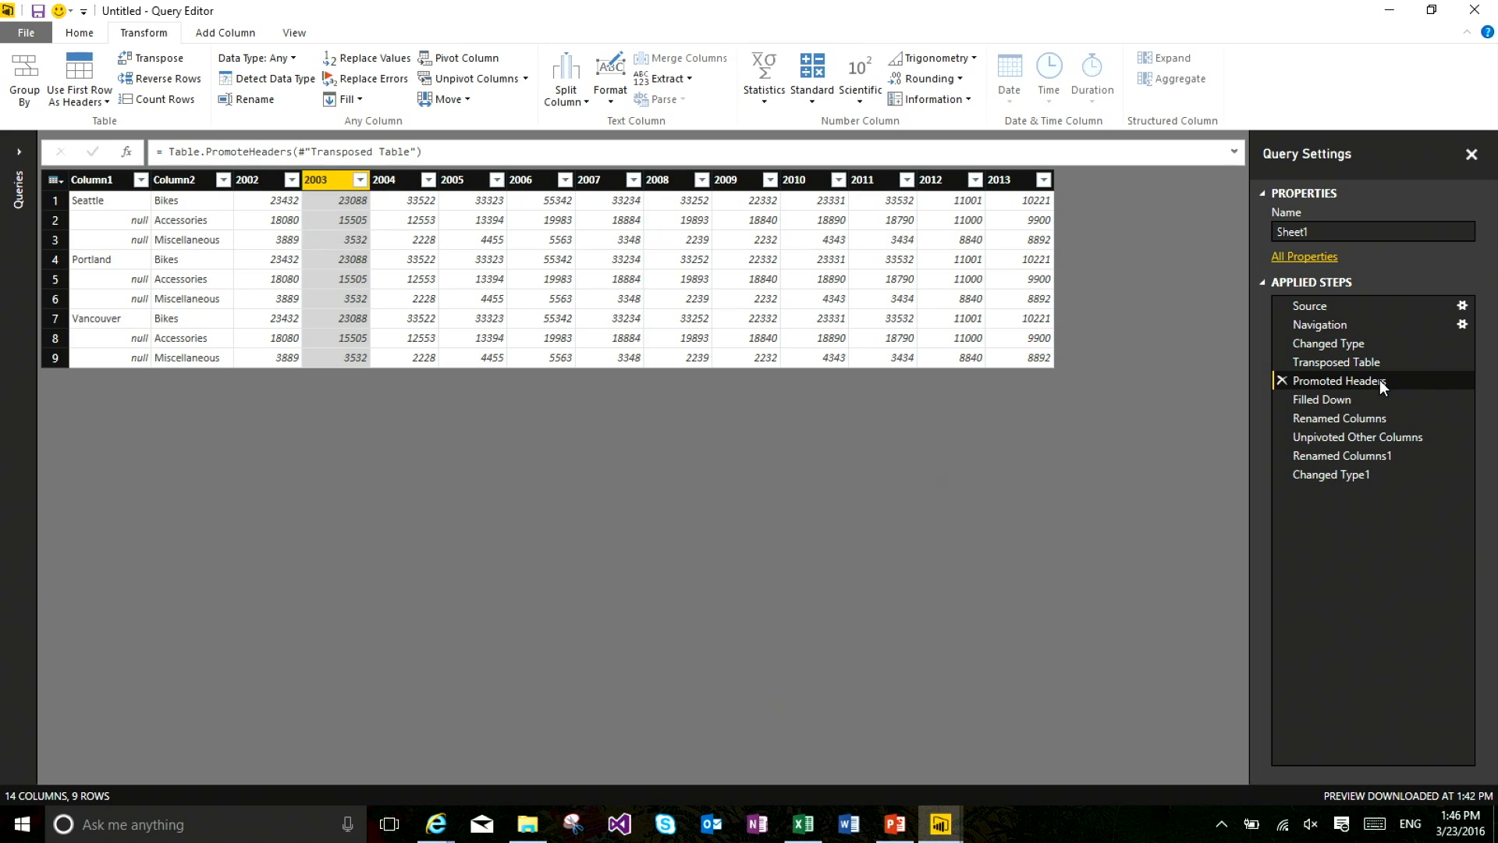
Check the Source step's Excel file settings without changing them and return to the final Changed Type1 step
{"action": "left_click", "coordinate": [1378, 307]}
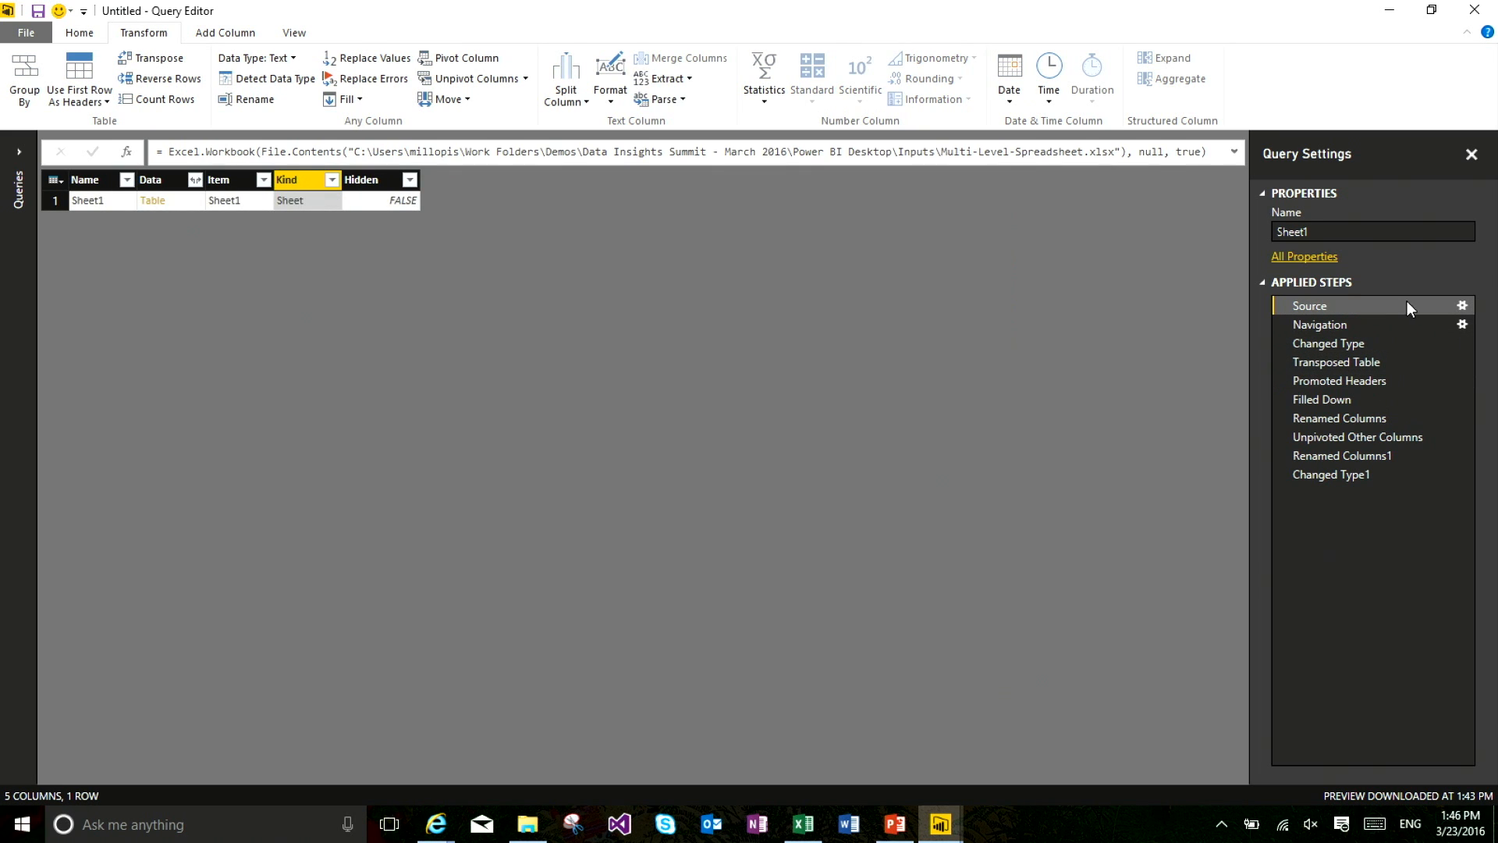
{"action": "left_click", "coordinate": [1461, 305]}
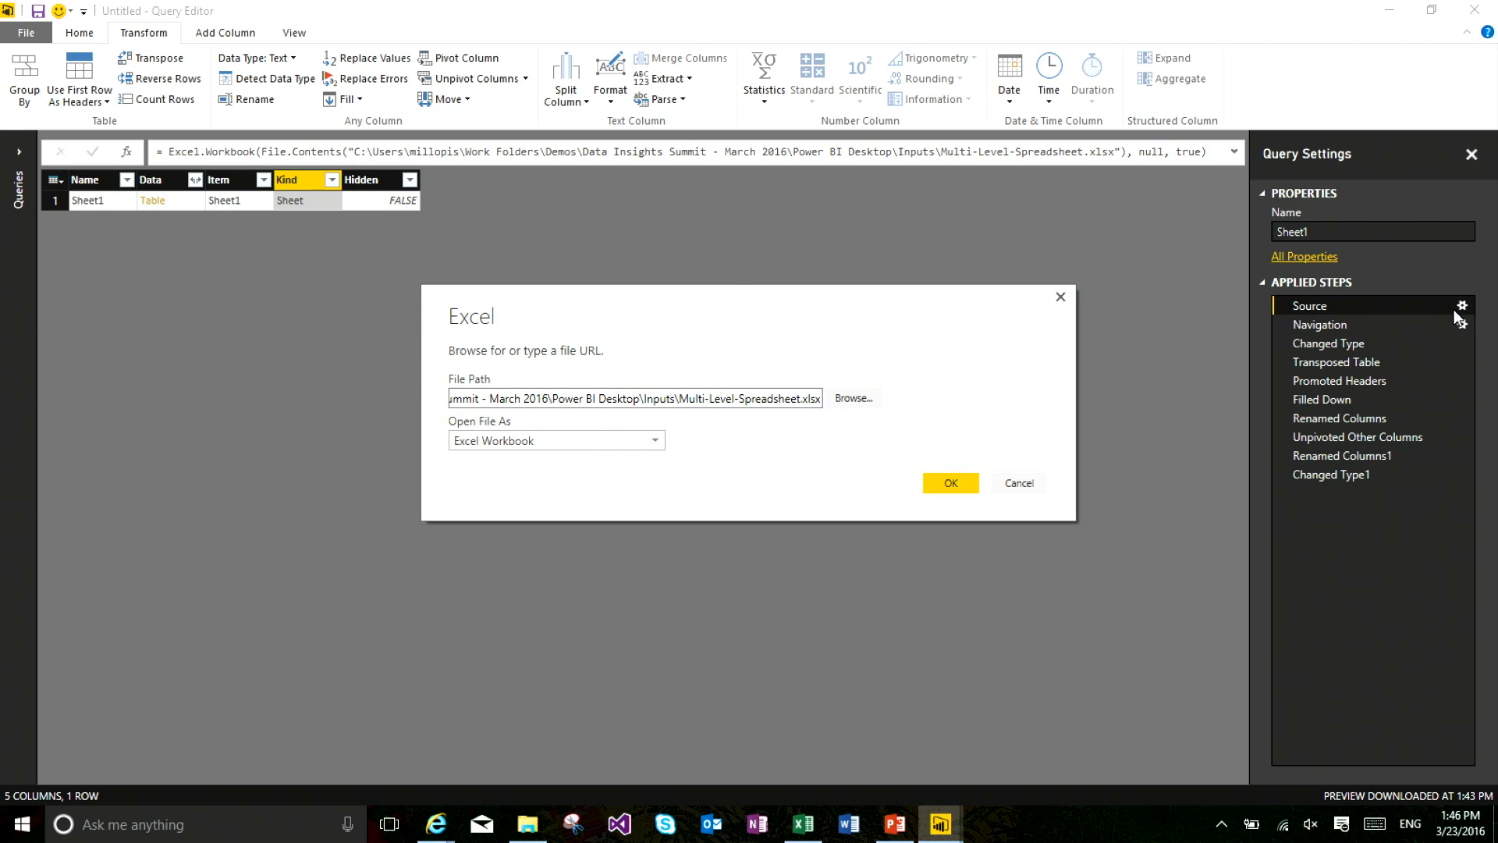
{"action": "left_click", "coordinate": [1029, 483]}
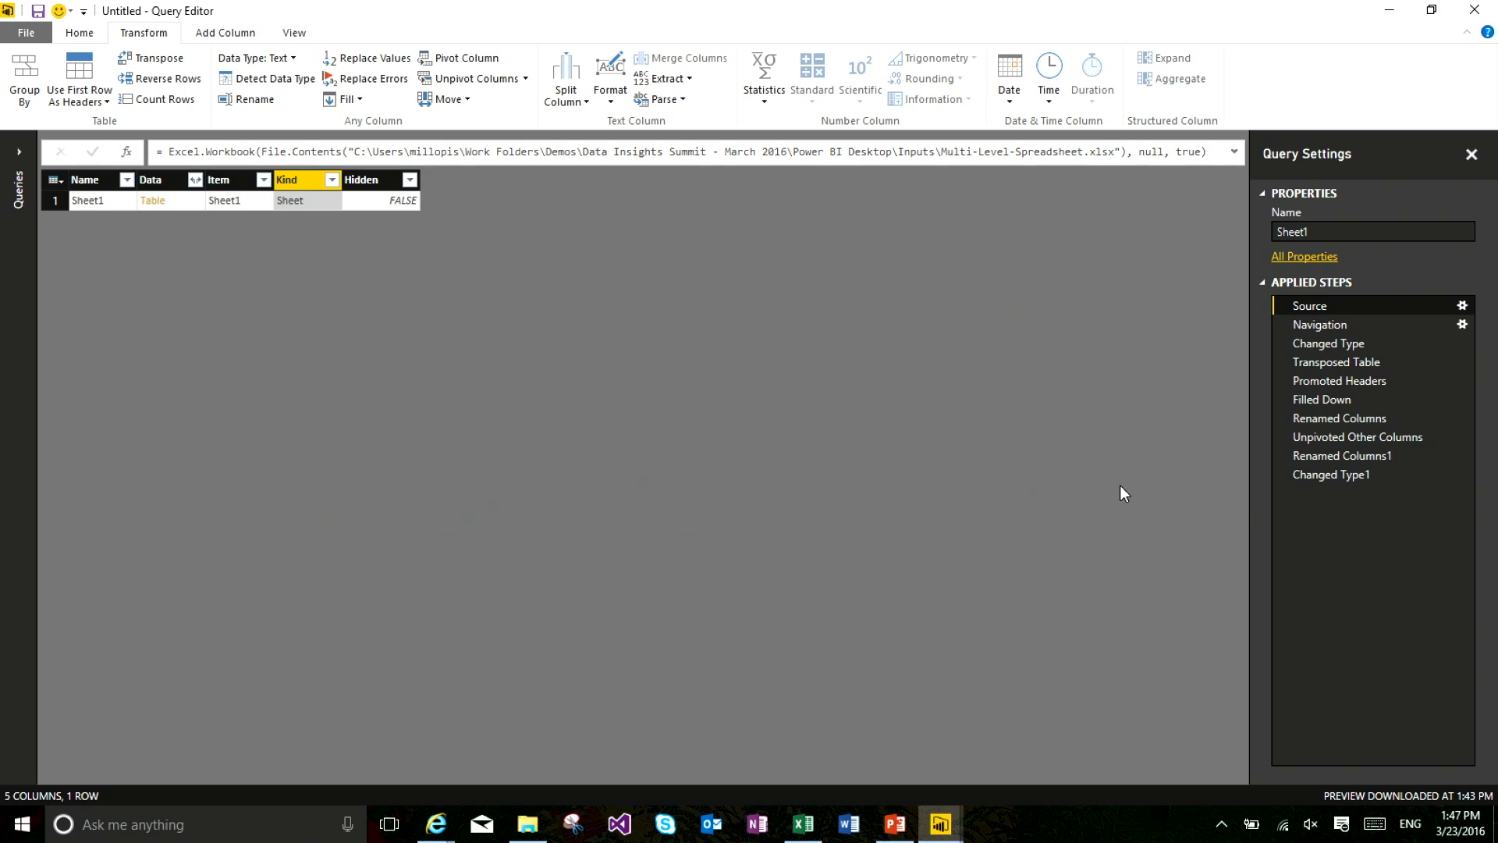
{"action": "left_click", "coordinate": [1376, 478]}
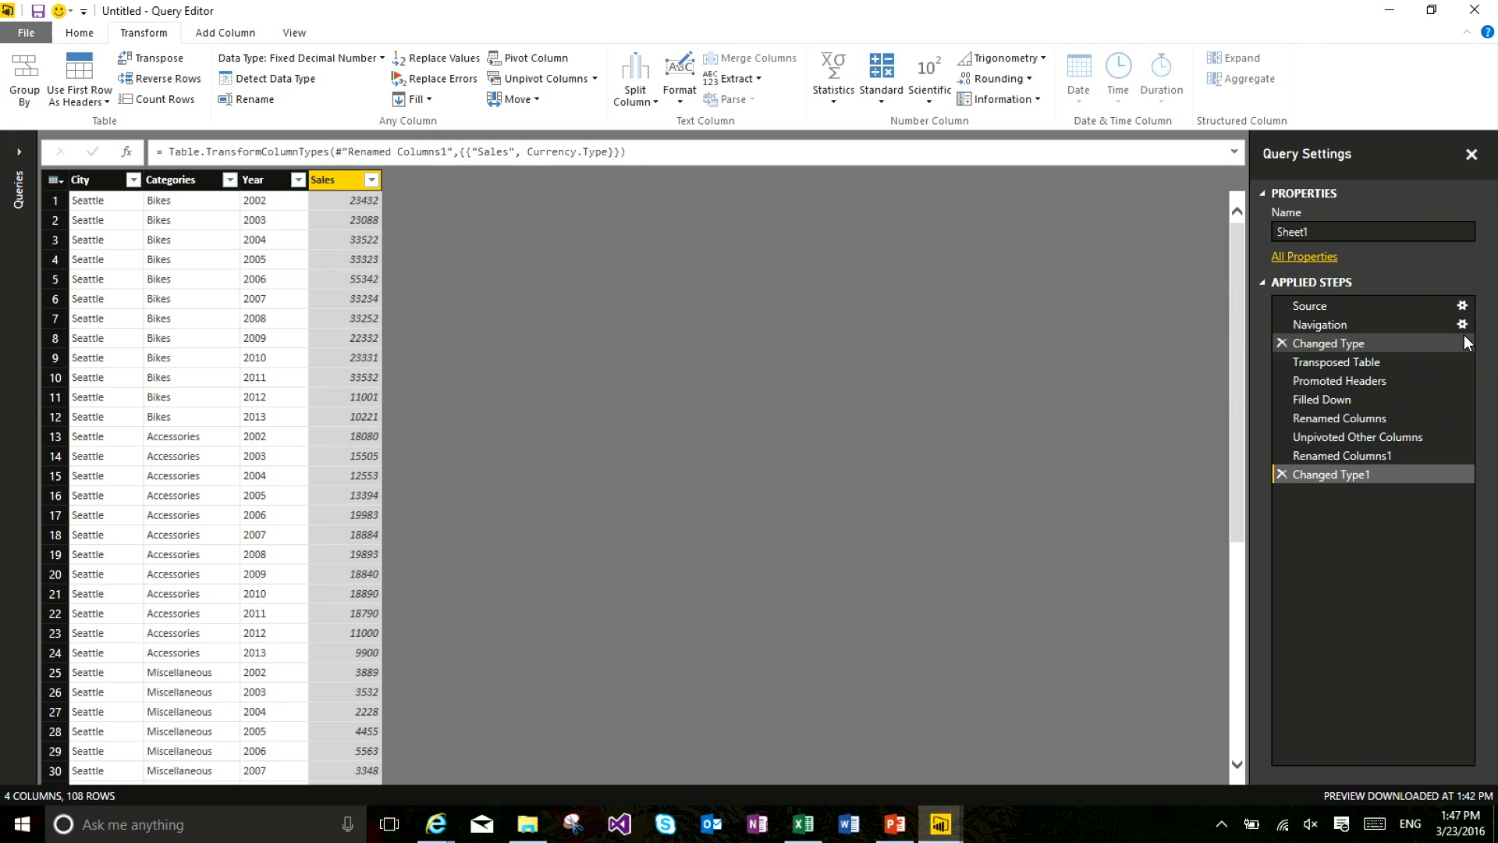
Examine the formula of the first Renamed Columns step and the complete query script in the Advanced Editor
{"action": "left_click", "coordinate": [285, 36]}
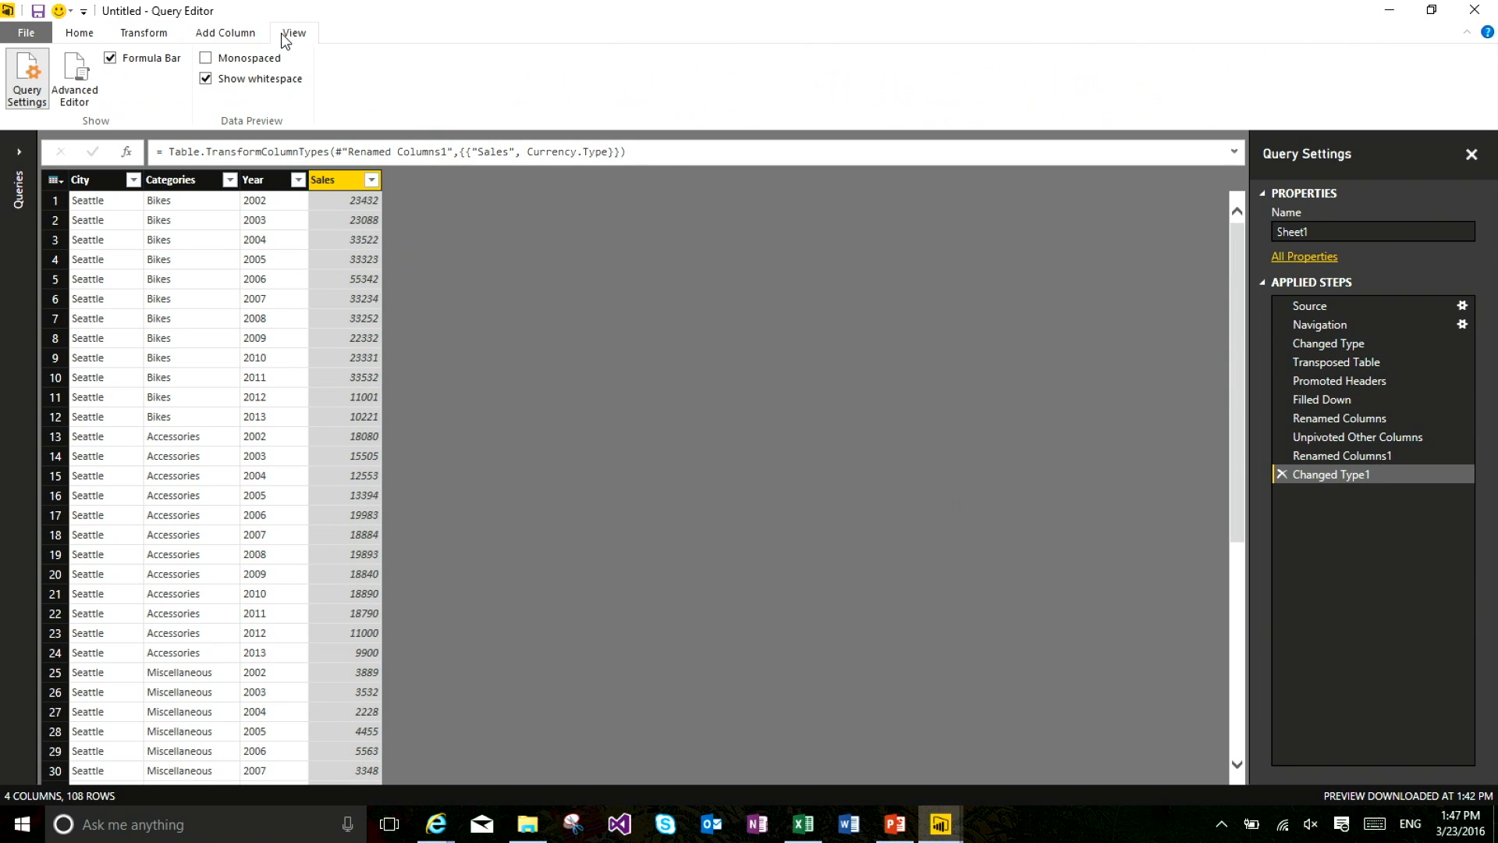
{"action": "left_click", "coordinate": [129, 64]}
{"action": "left_click", "coordinate": [129, 64]}
{"action": "left_click", "coordinate": [1356, 419]}
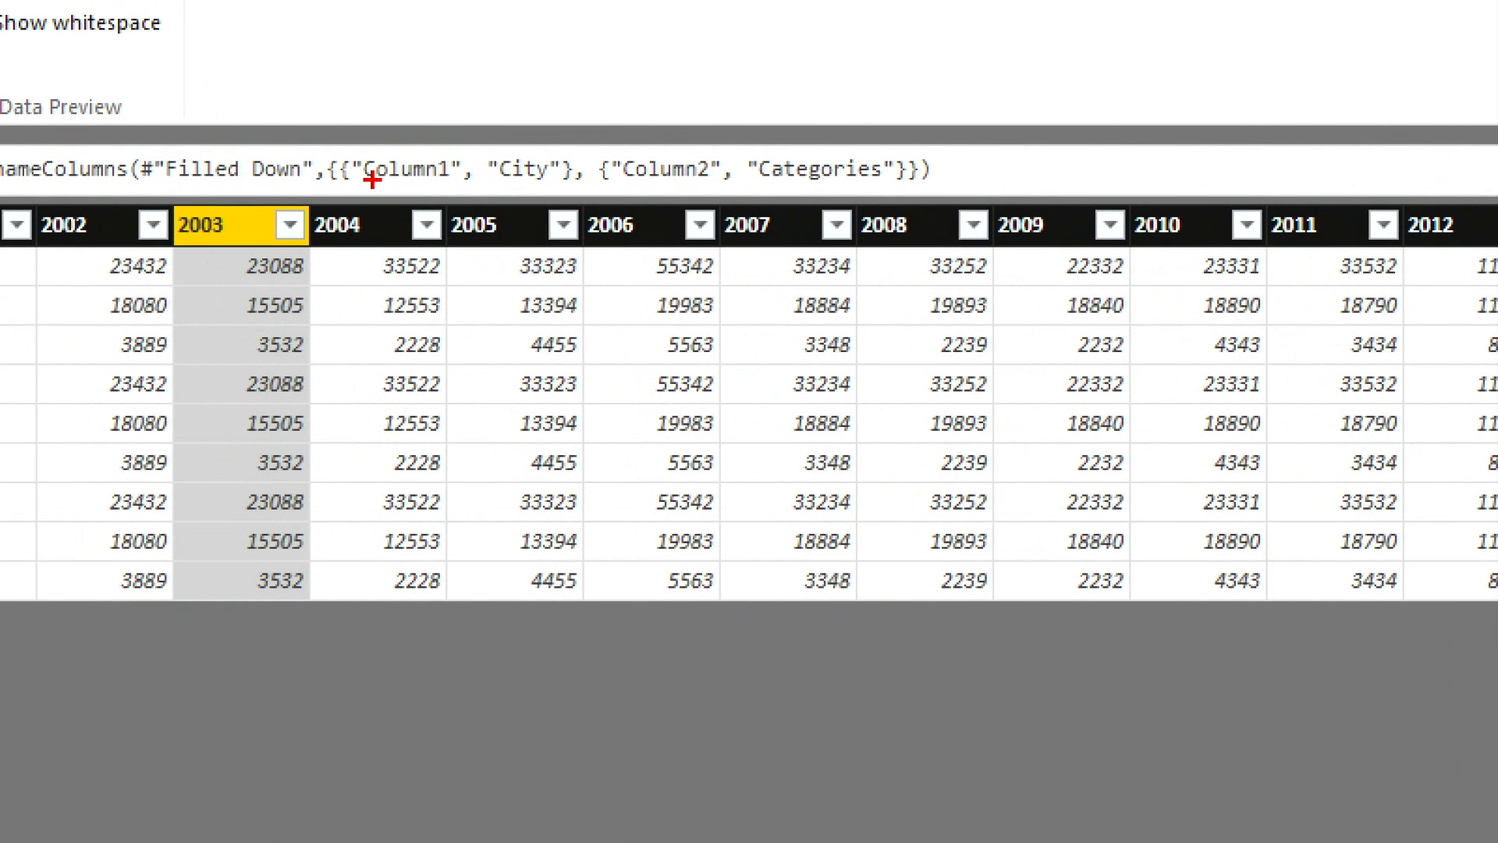
{"action": "left_click_drag", "start_coordinate": [359, 185], "coordinate": [843, 179]}
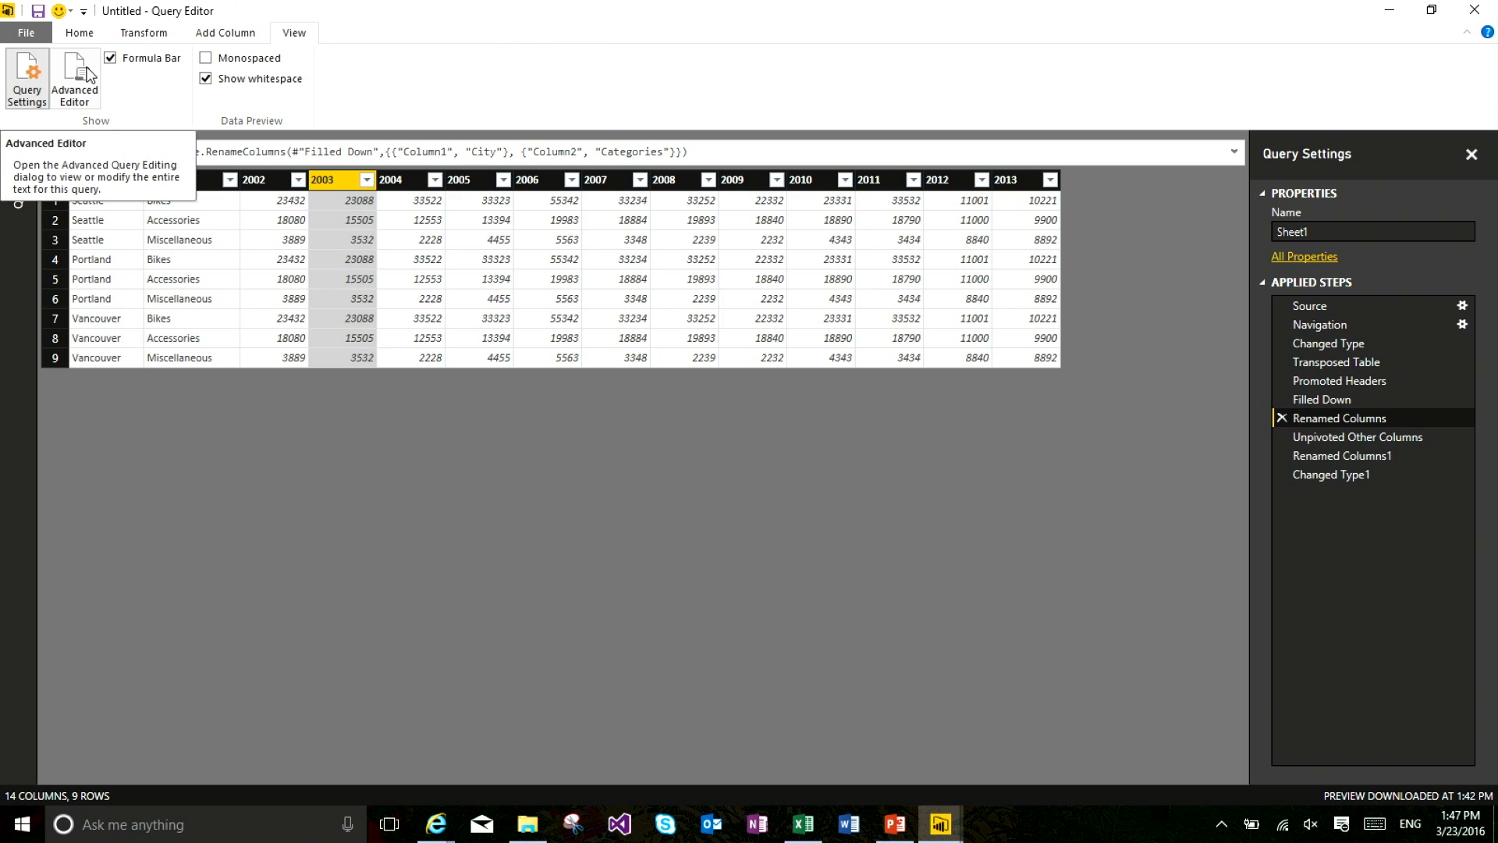
{"action": "left_click", "coordinate": [65, 84]}
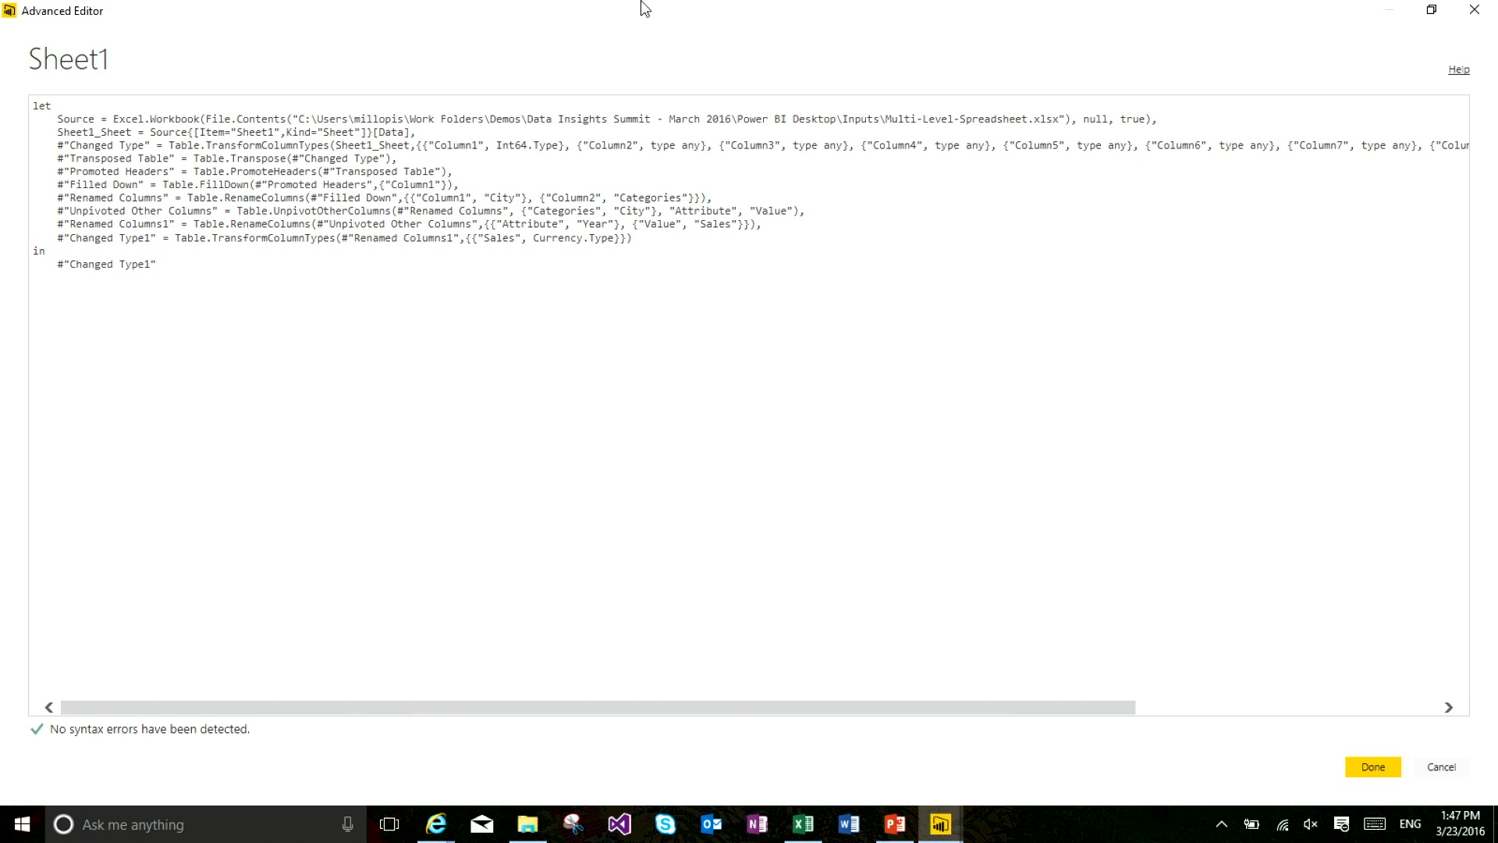
{"action": "left_click", "coordinate": [1472, 10]}
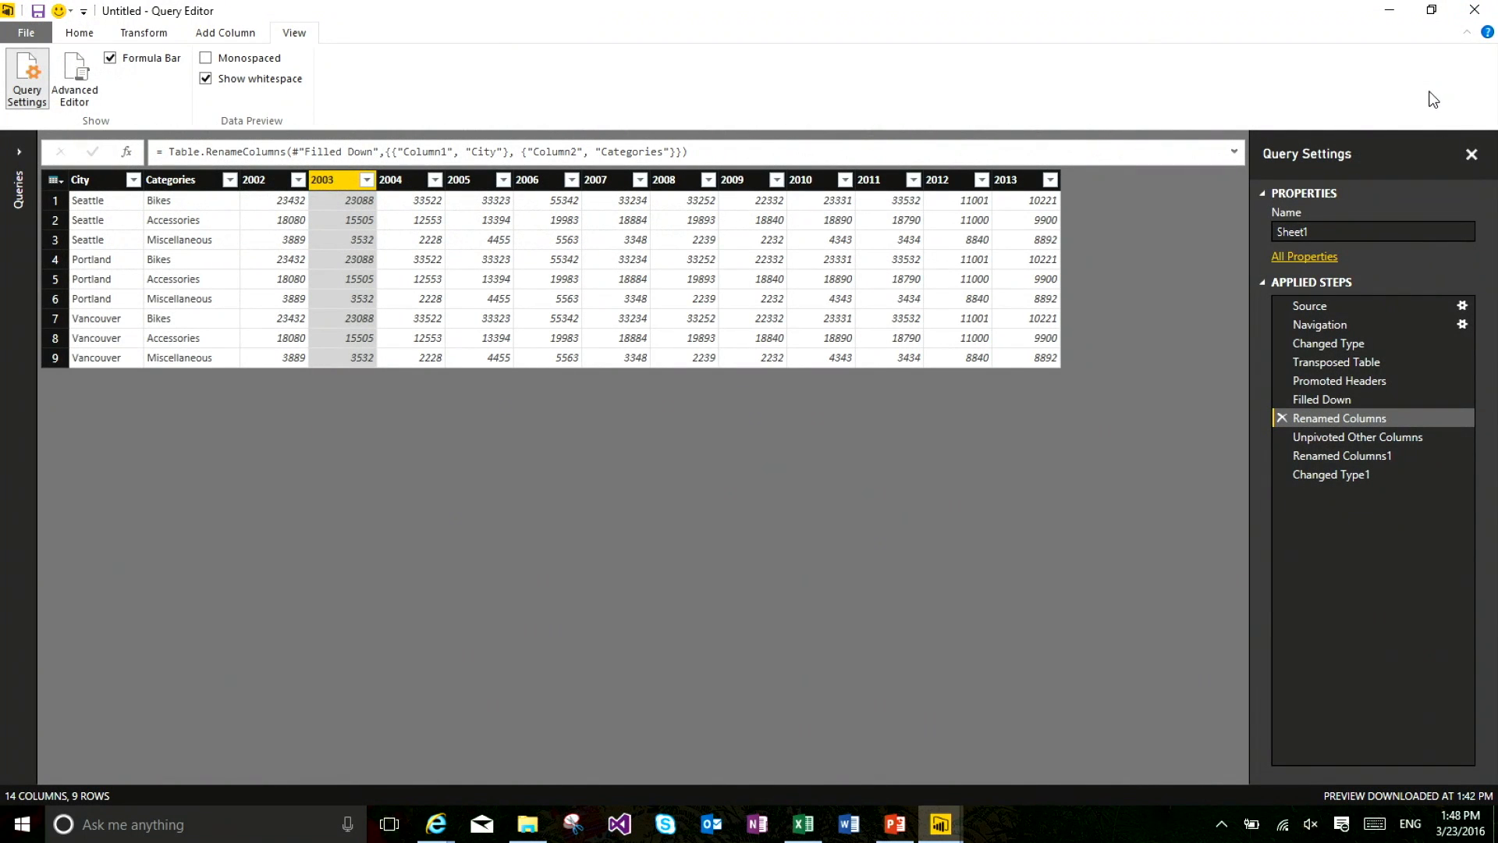
Rename the query as Sales, then close the Query Editor and apply the changes to load the table into the report
{"action": "left_click", "coordinate": [1363, 226]}
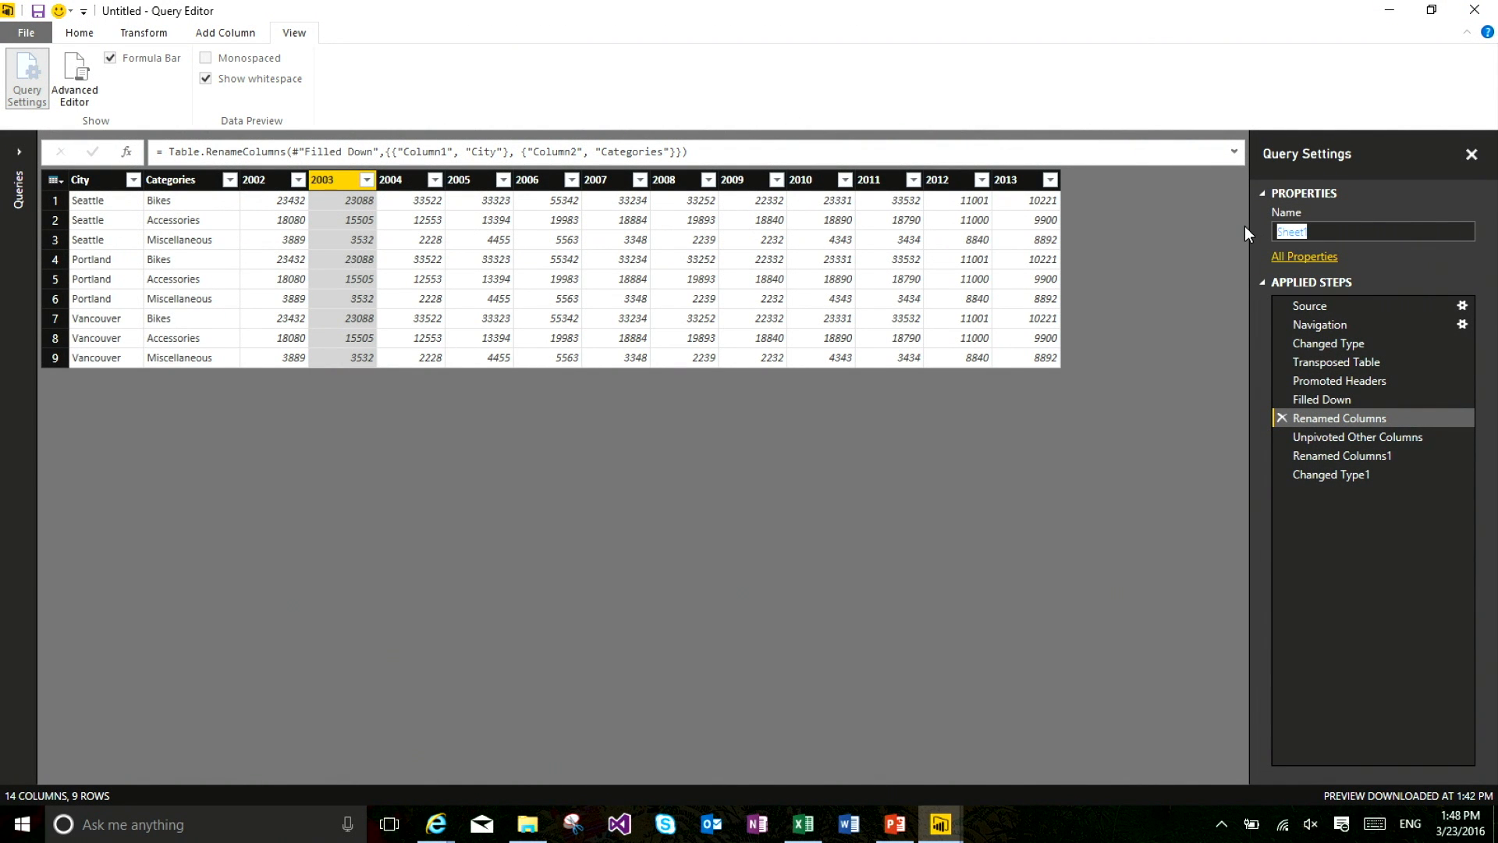
{"action": "type", "text": "Sales"}
{"action": "key", "text": "Return"}
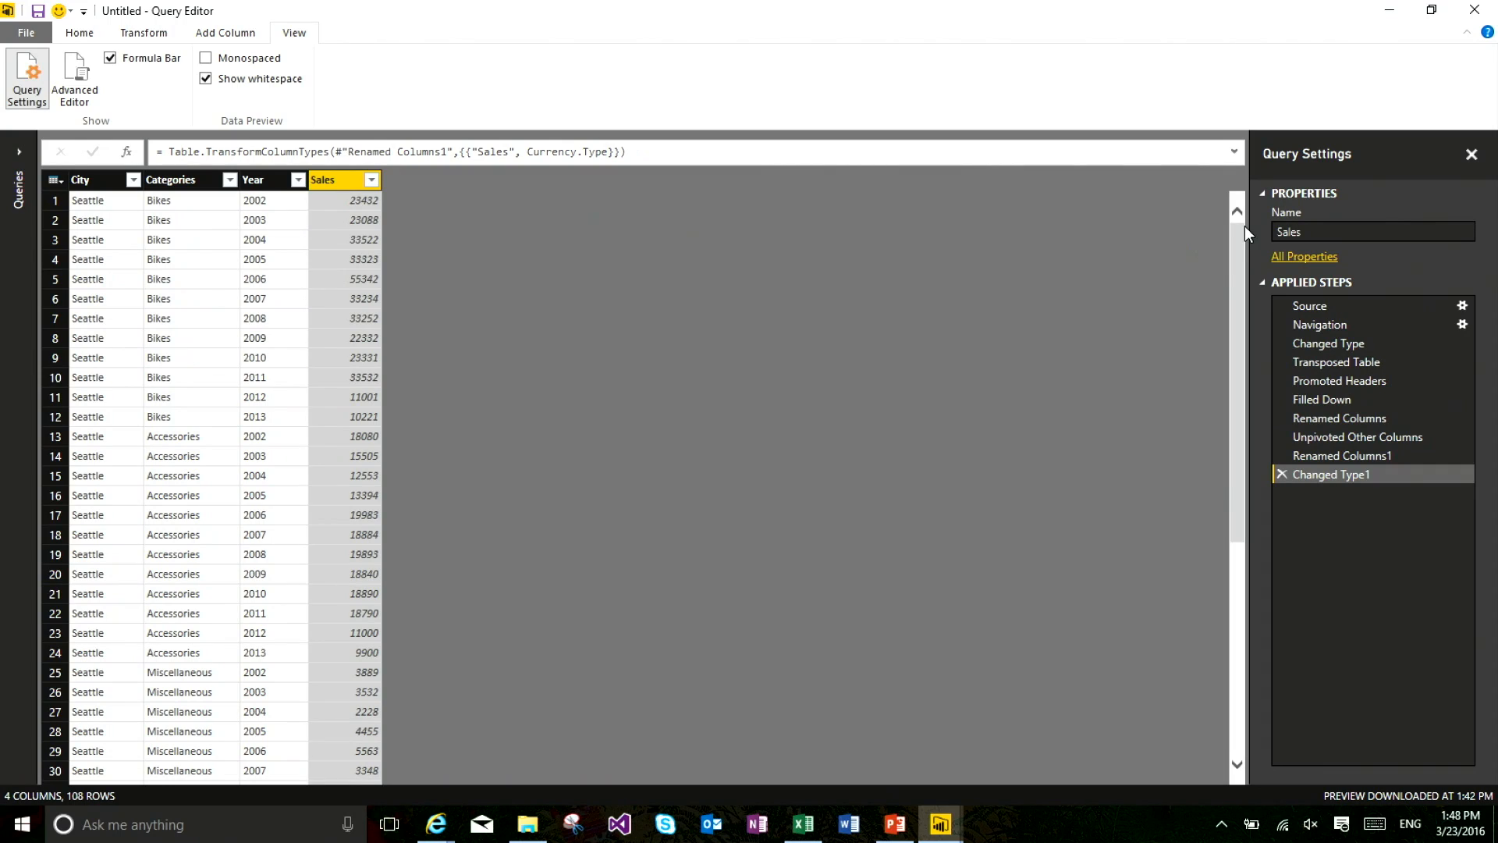
{"action": "left_click", "coordinate": [86, 33]}
{"action": "left_click", "coordinate": [27, 74]}
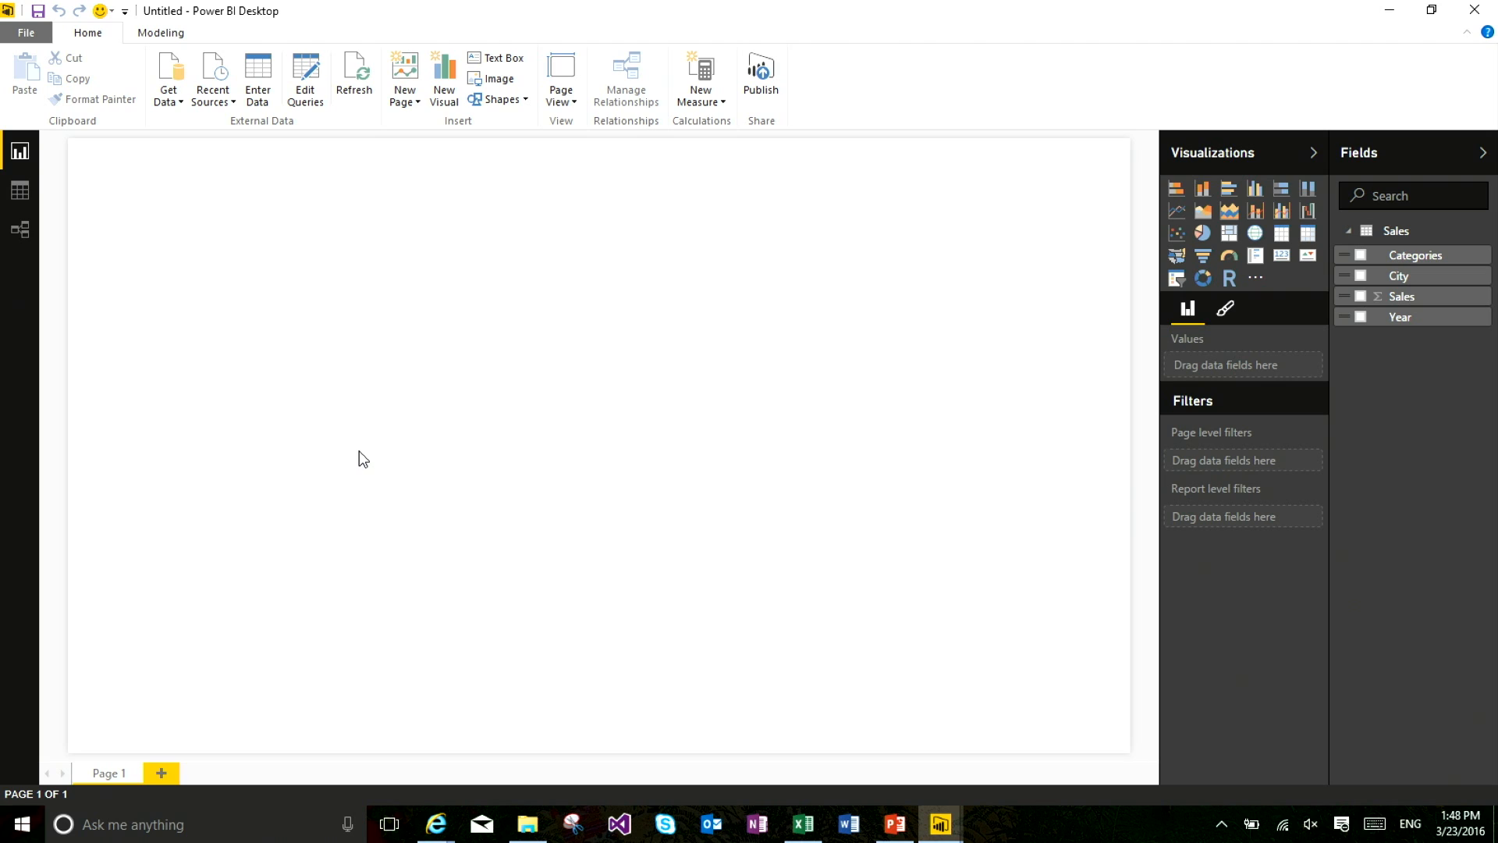
Switch to PowerPoint, go to the Data Connectivity Modes slide and start the slide show from it
{"action": "key", "text": "alt+Tab"}
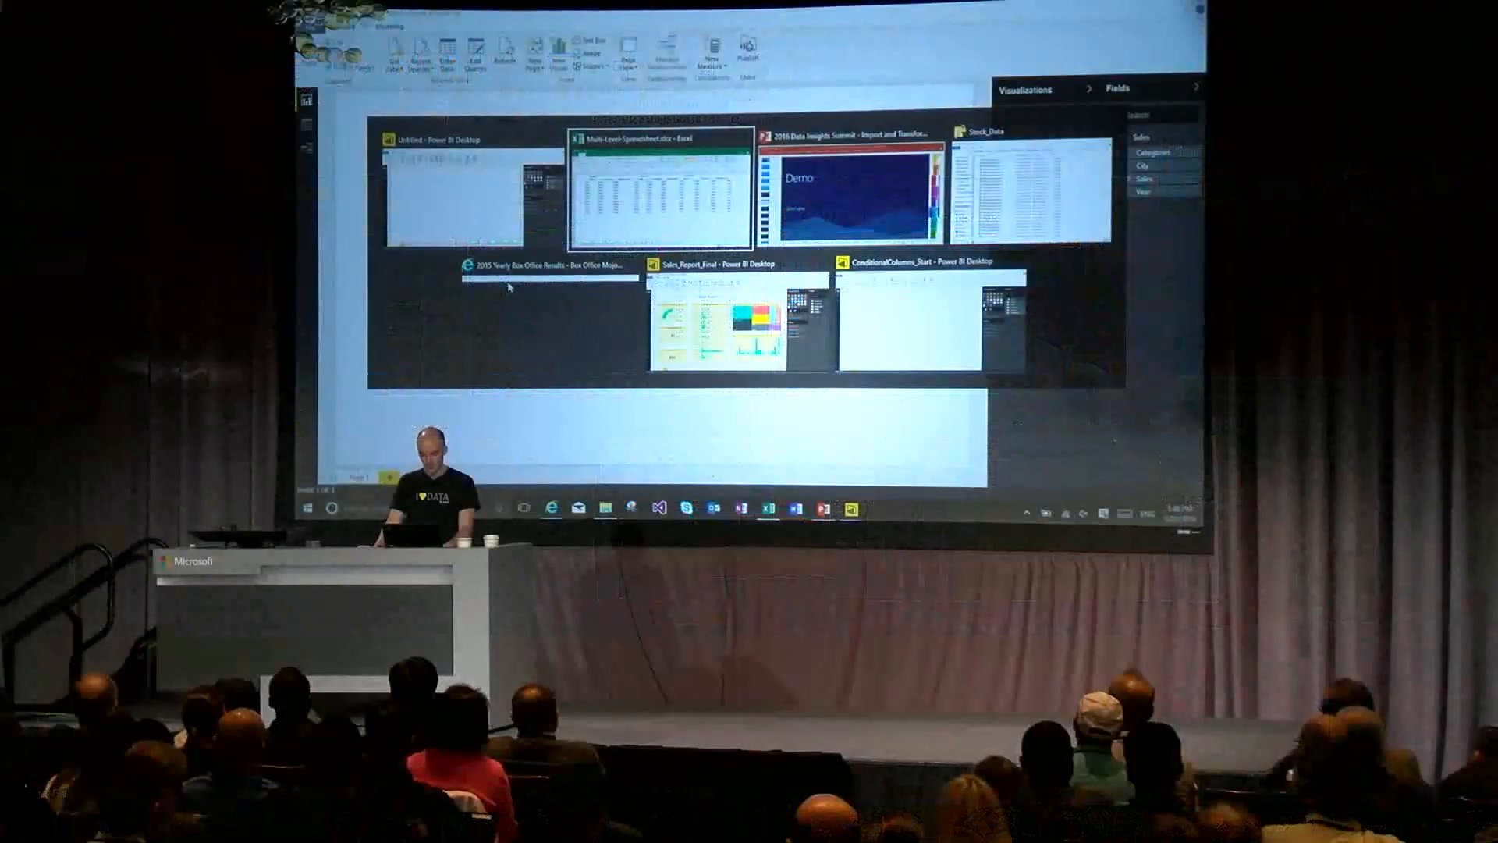
{"action": "key", "text": "alt+Tab"}
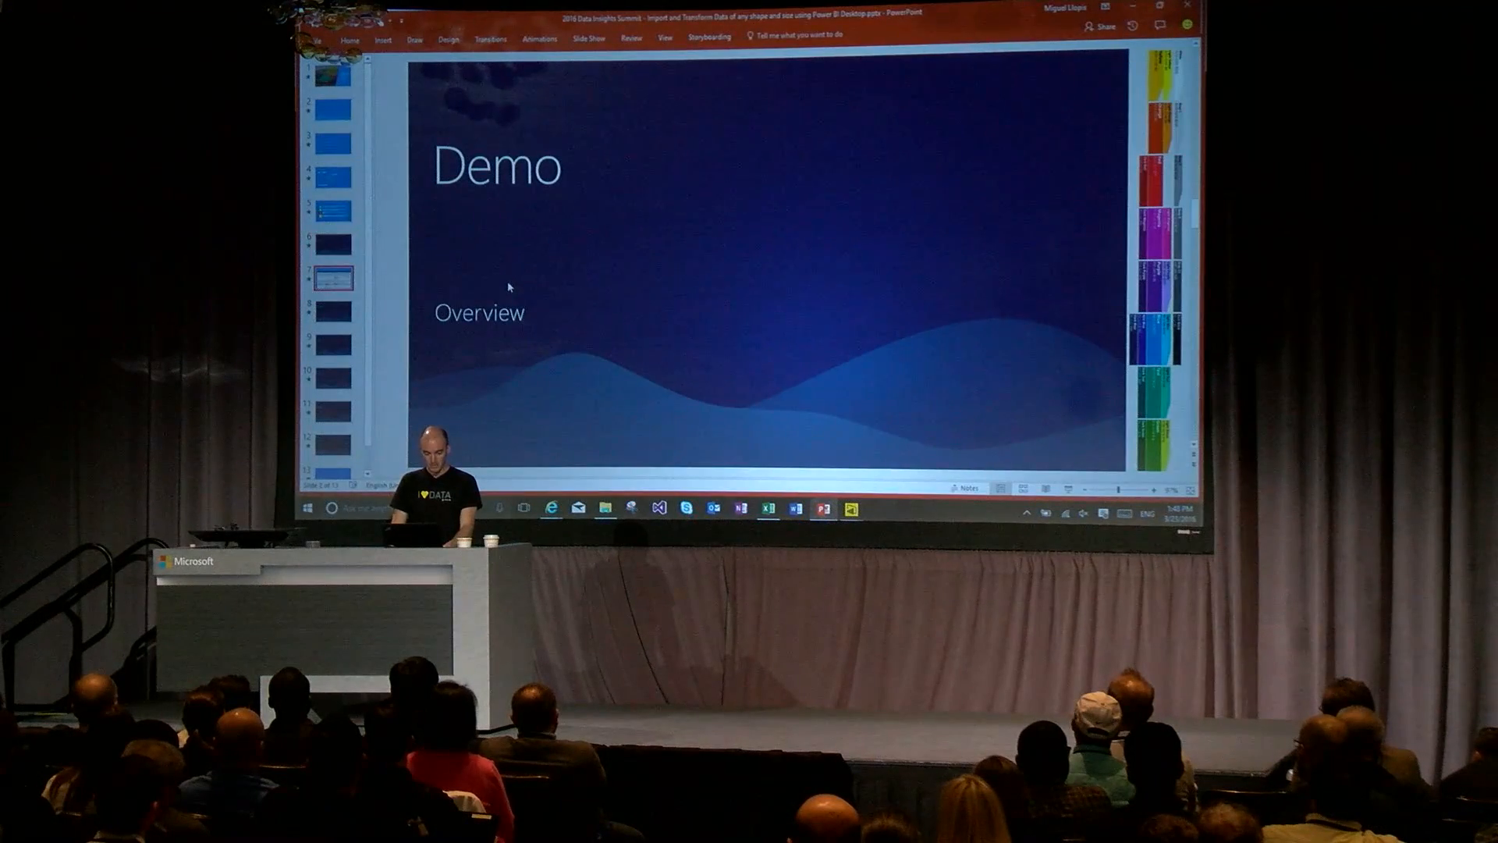
{"action": "key", "text": "Page_Down"}
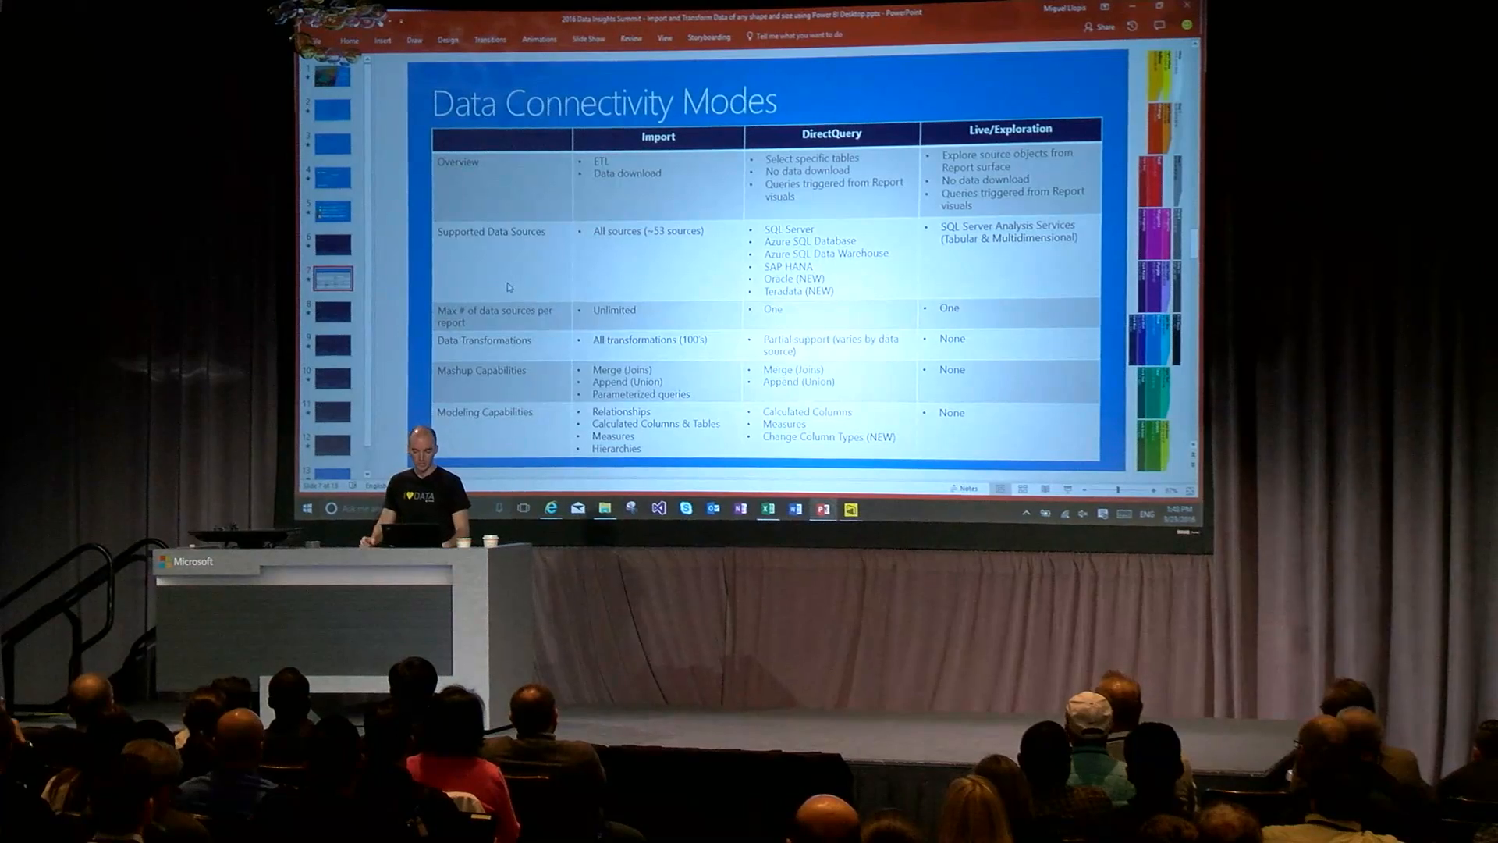
{"action": "left_click", "coordinate": [1069, 490]}
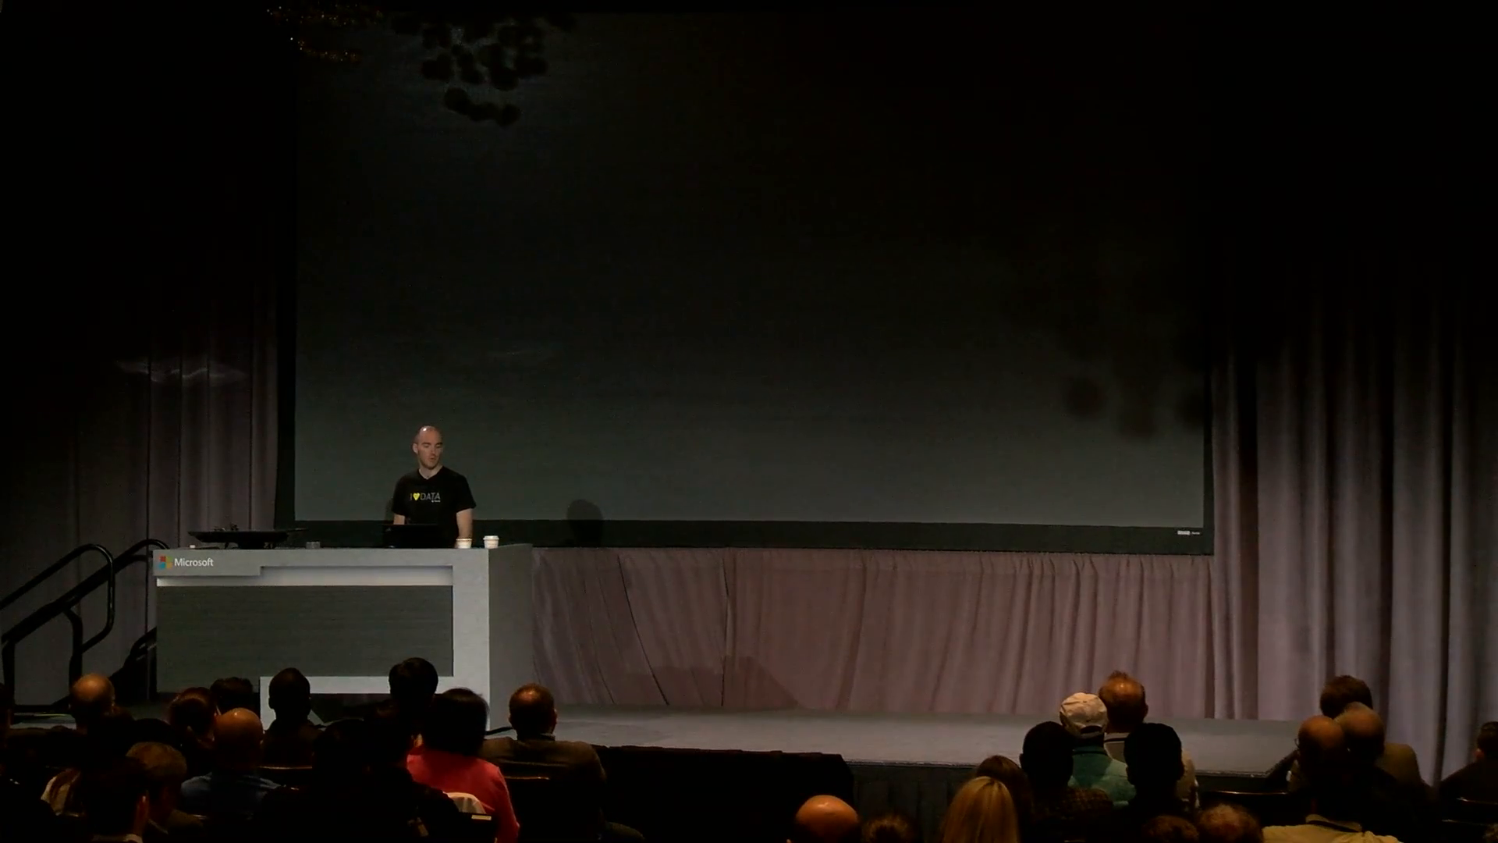
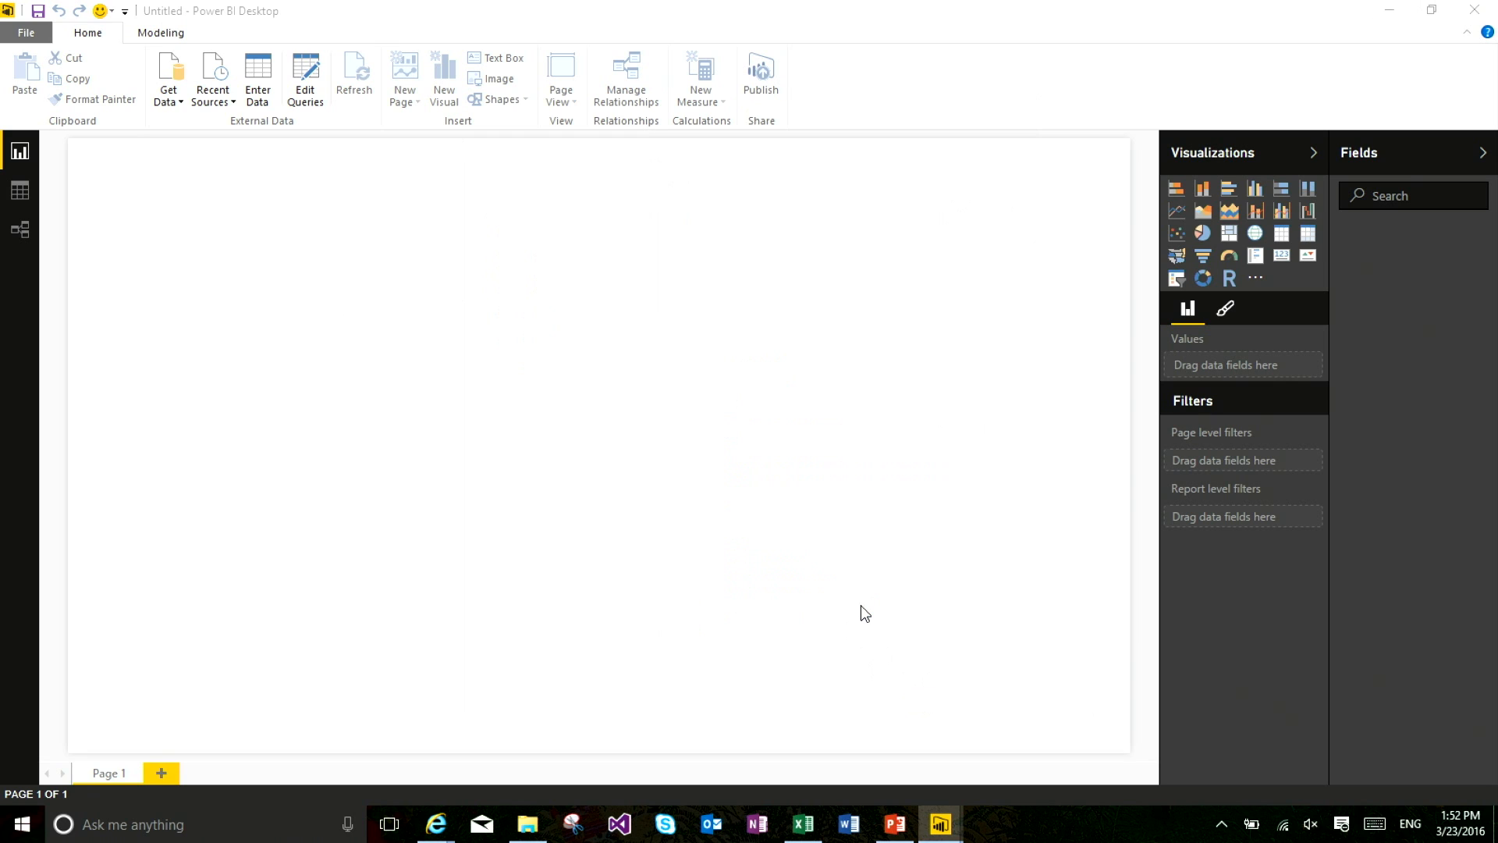
Connect to the montegoref6 database server
{"action": "type", "text": "montefor"}
{"action": "key", "text": "BackSpace"}
{"action": "key", "text": "BackSpace"}
{"action": "key", "text": "BackSpace"}
{"action": "type", "text": "goref6"}
{"action": "key", "text": "Return"}
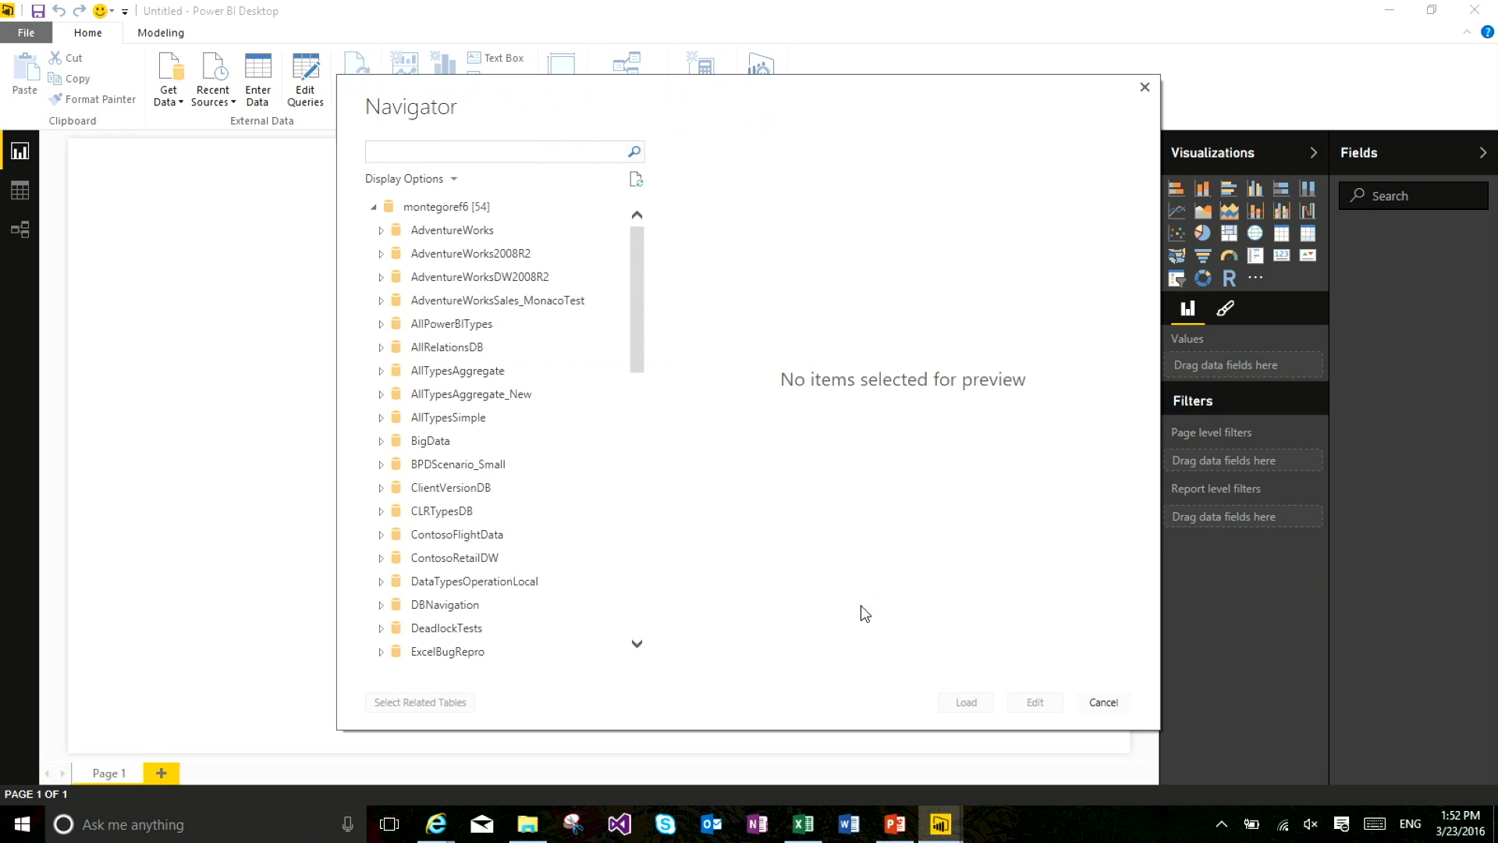
Search the server's databases for northwind and expand the M_Northwind_ODataWeb database
{"action": "left_click", "coordinate": [554, 156]}
{"action": "type", "text": "northwind"}
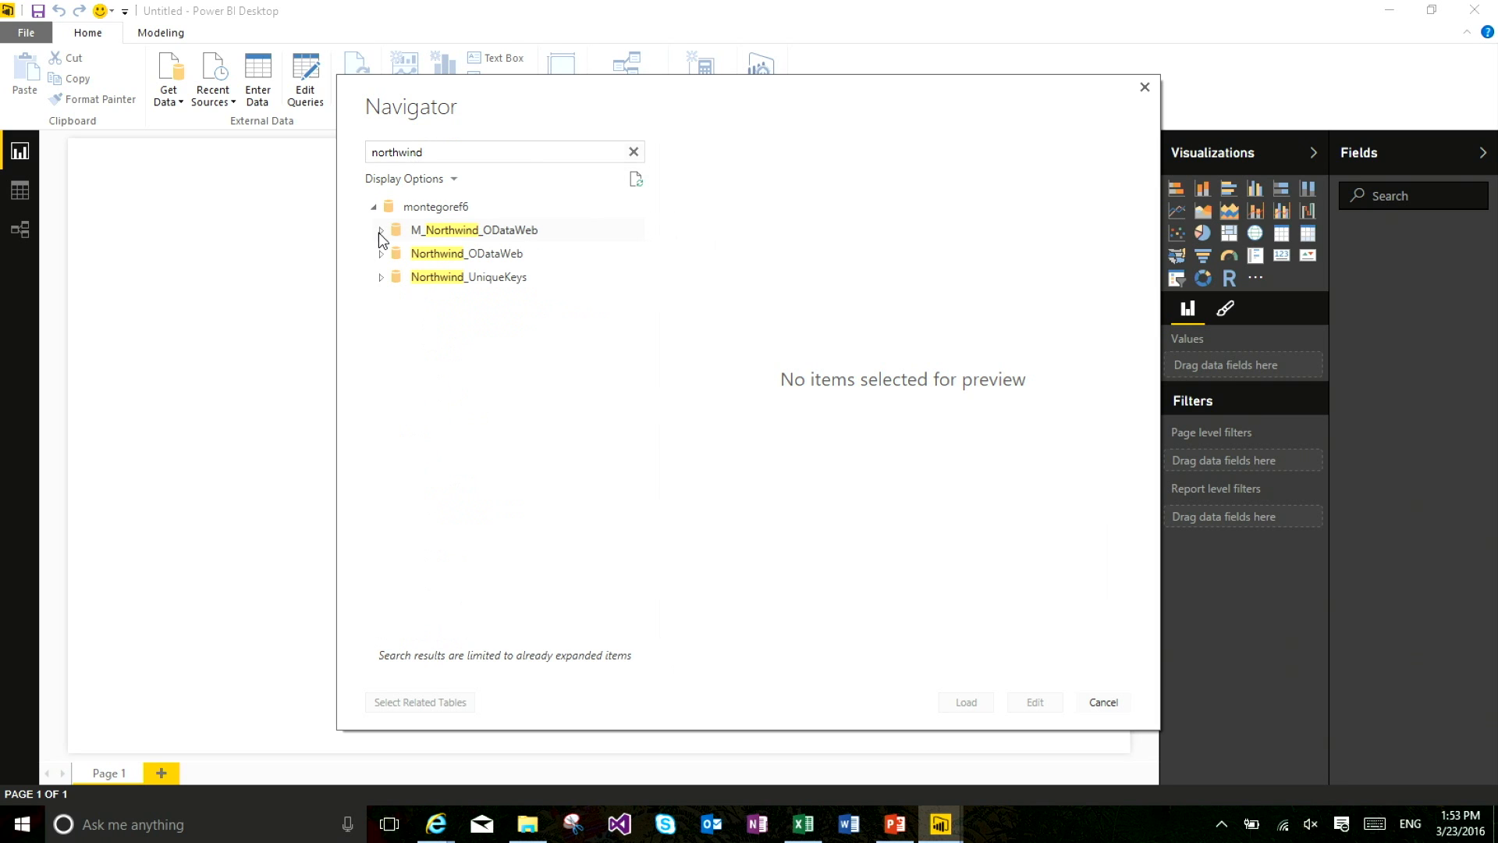
{"action": "left_click", "coordinate": [378, 233]}
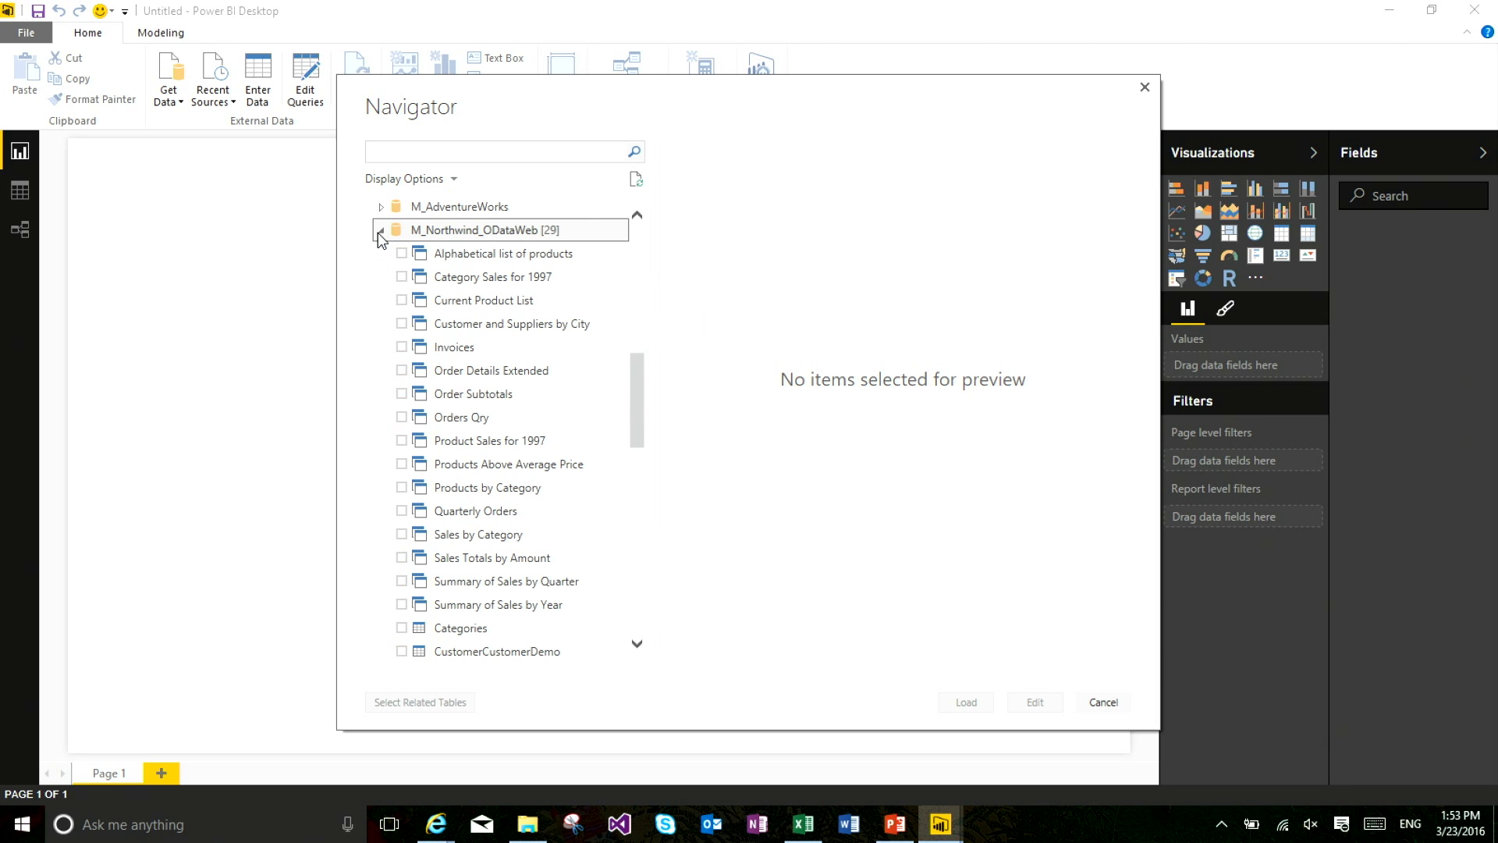
Select the Categories, Customers, Orders, Order Details and Products tables of the M_Northwind_ODataWeb database
{"action": "scroll", "coordinate": [494, 381], "scroll_direction": "down", "scroll_amount": 3}
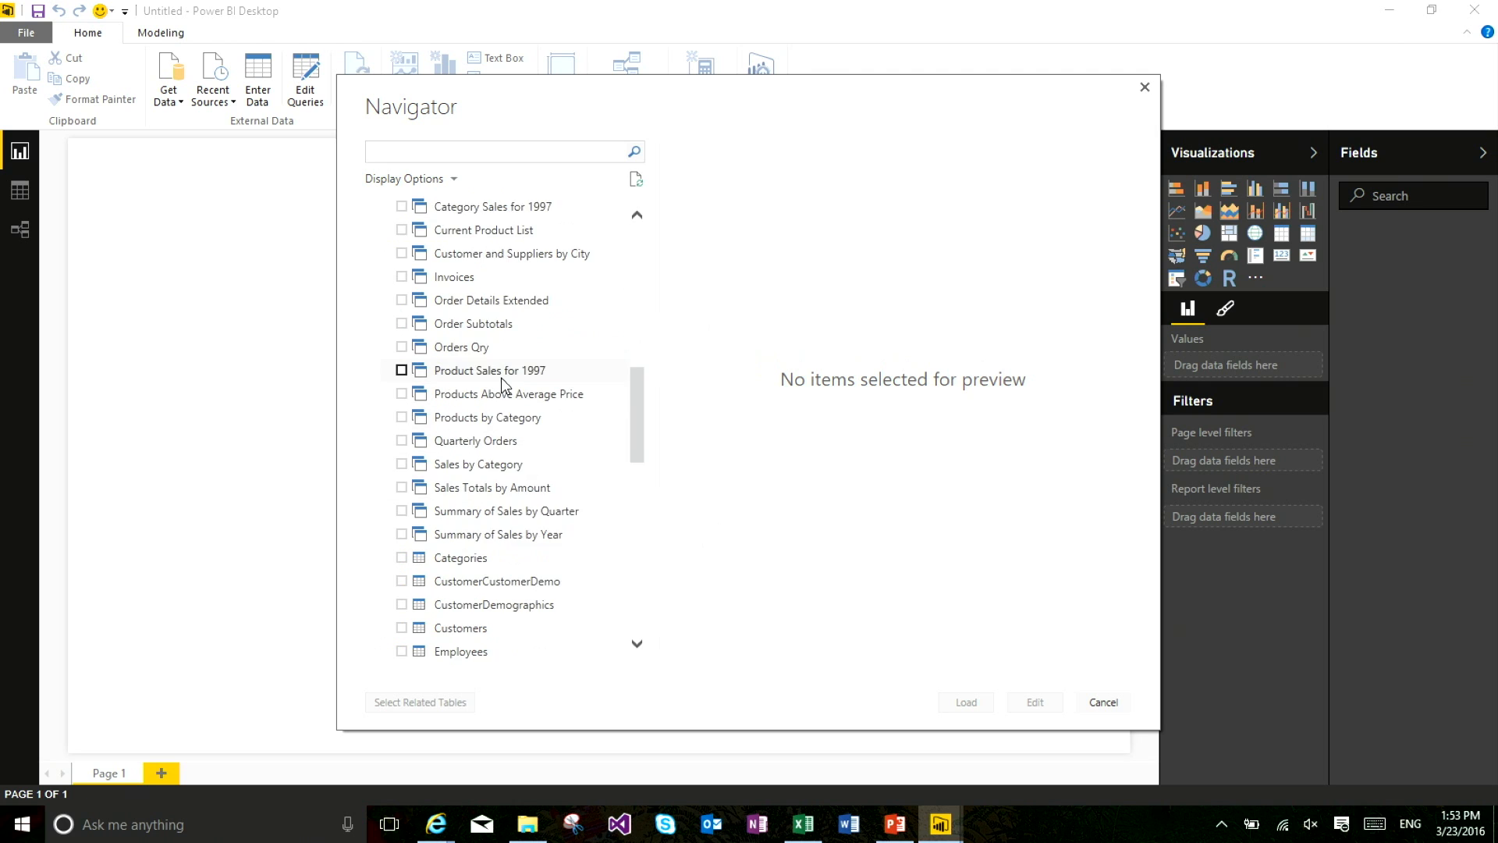
{"action": "scroll", "coordinate": [500, 383], "scroll_direction": "down", "scroll_amount": 1}
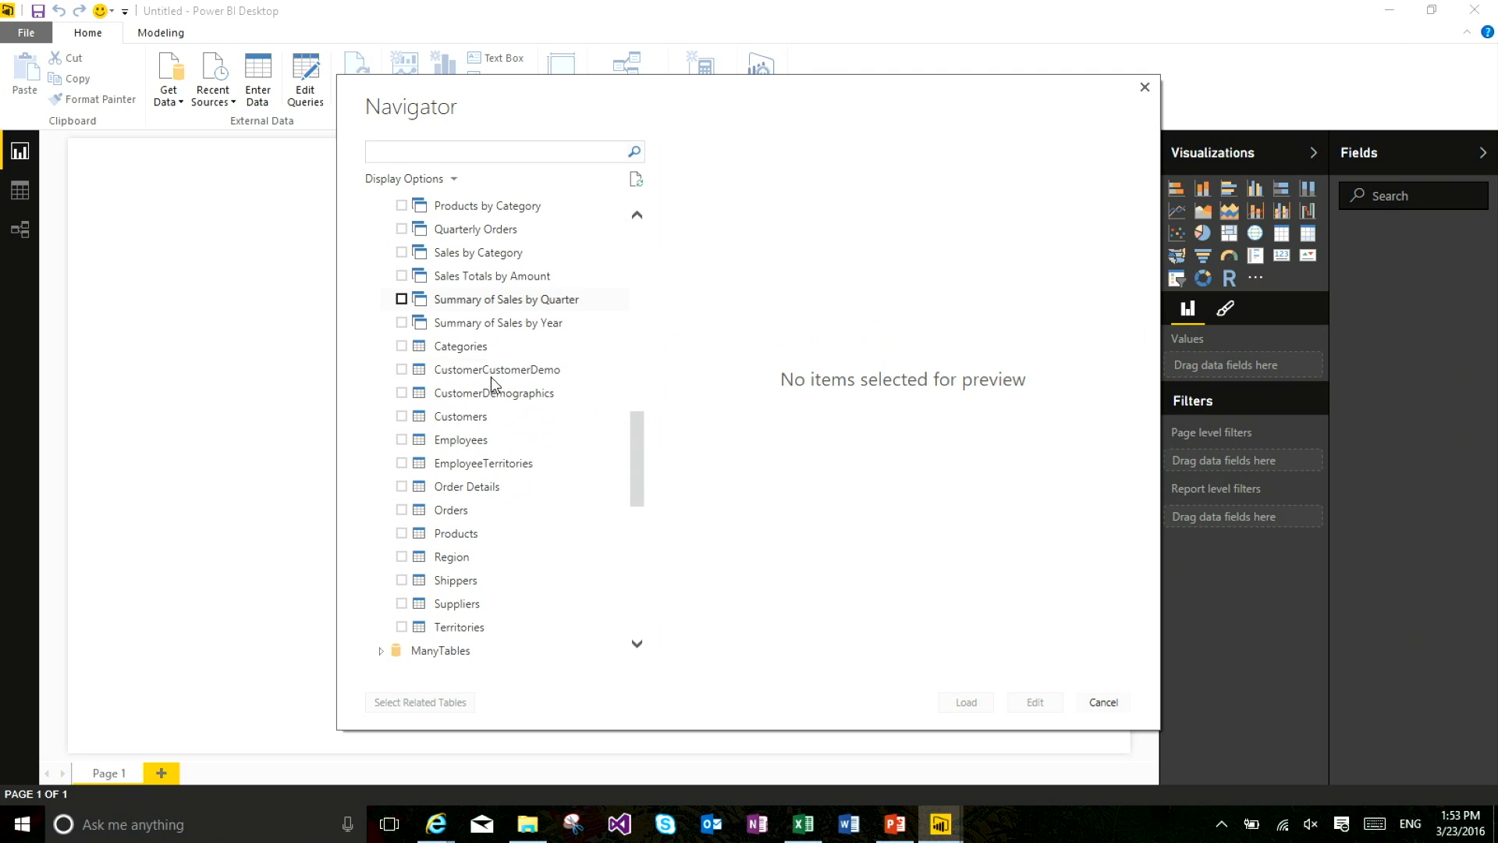
{"action": "left_click", "coordinate": [401, 345]}
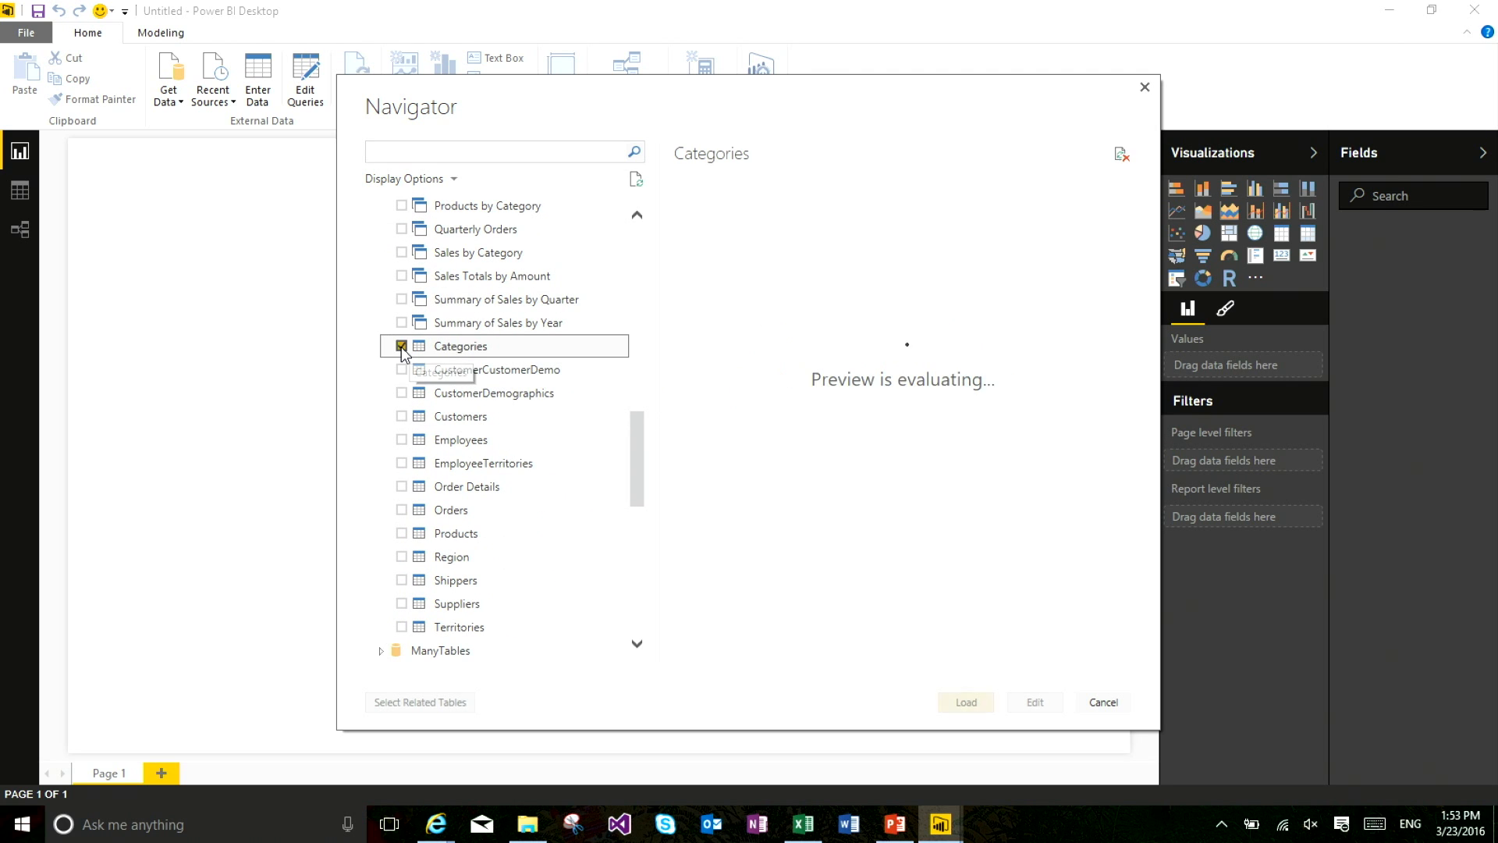
{"action": "left_click", "coordinate": [401, 415]}
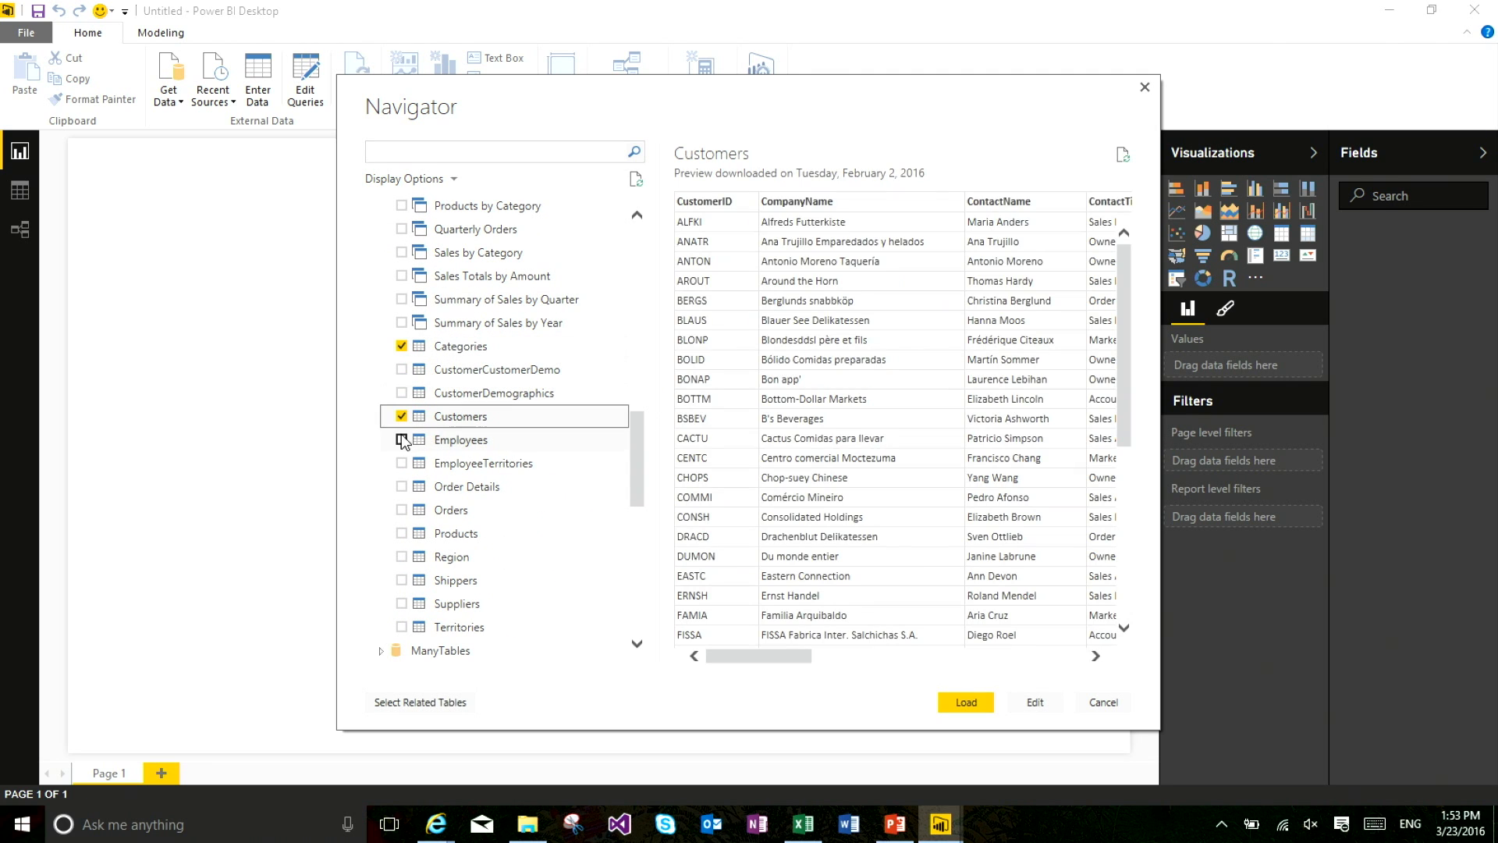
{"action": "left_click", "coordinate": [401, 510]}
{"action": "left_click", "coordinate": [401, 486]}
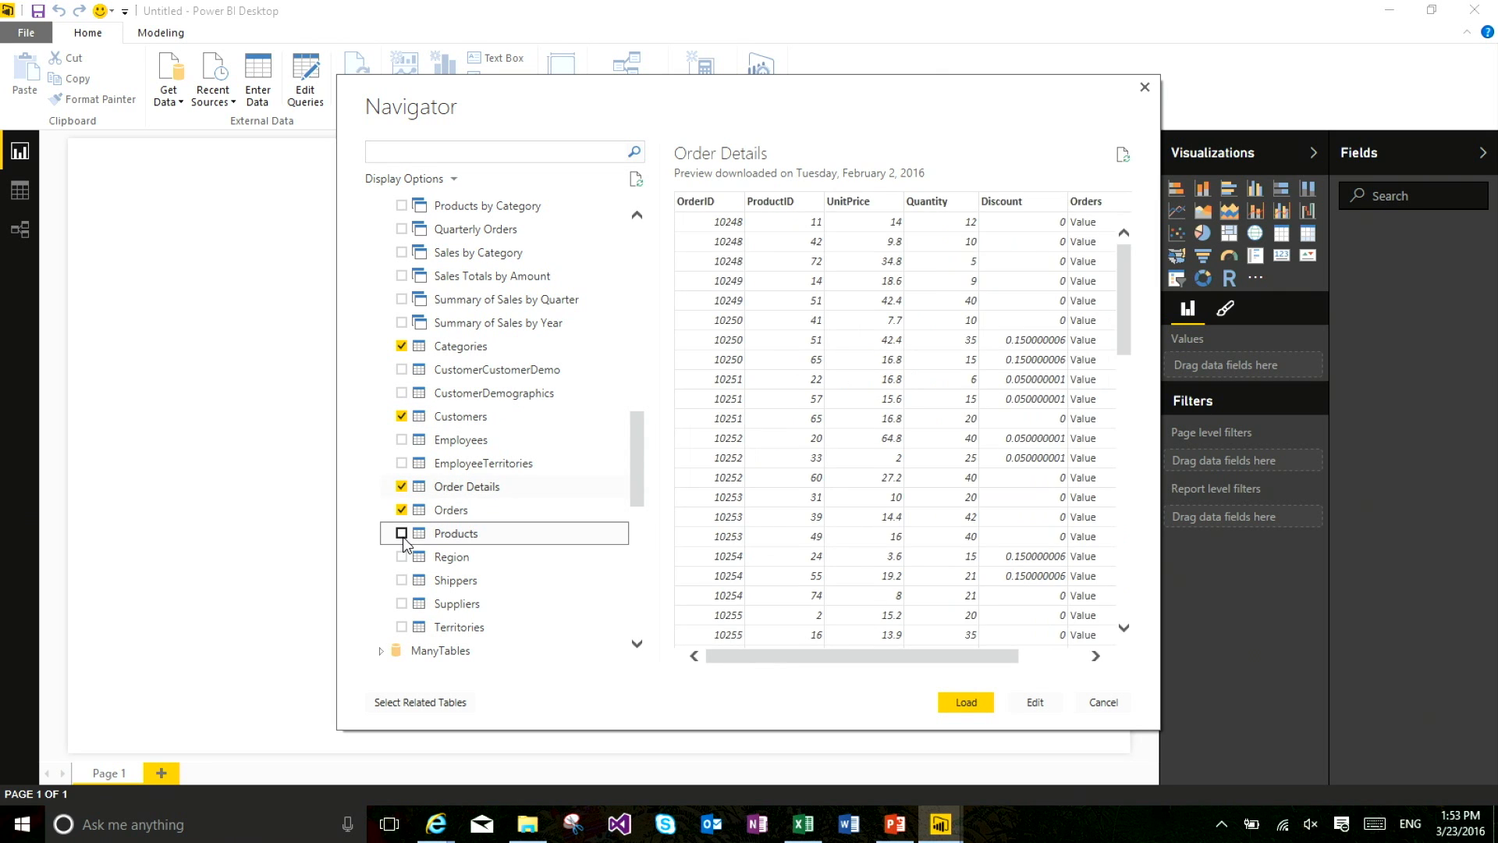
{"action": "left_click", "coordinate": [401, 533]}
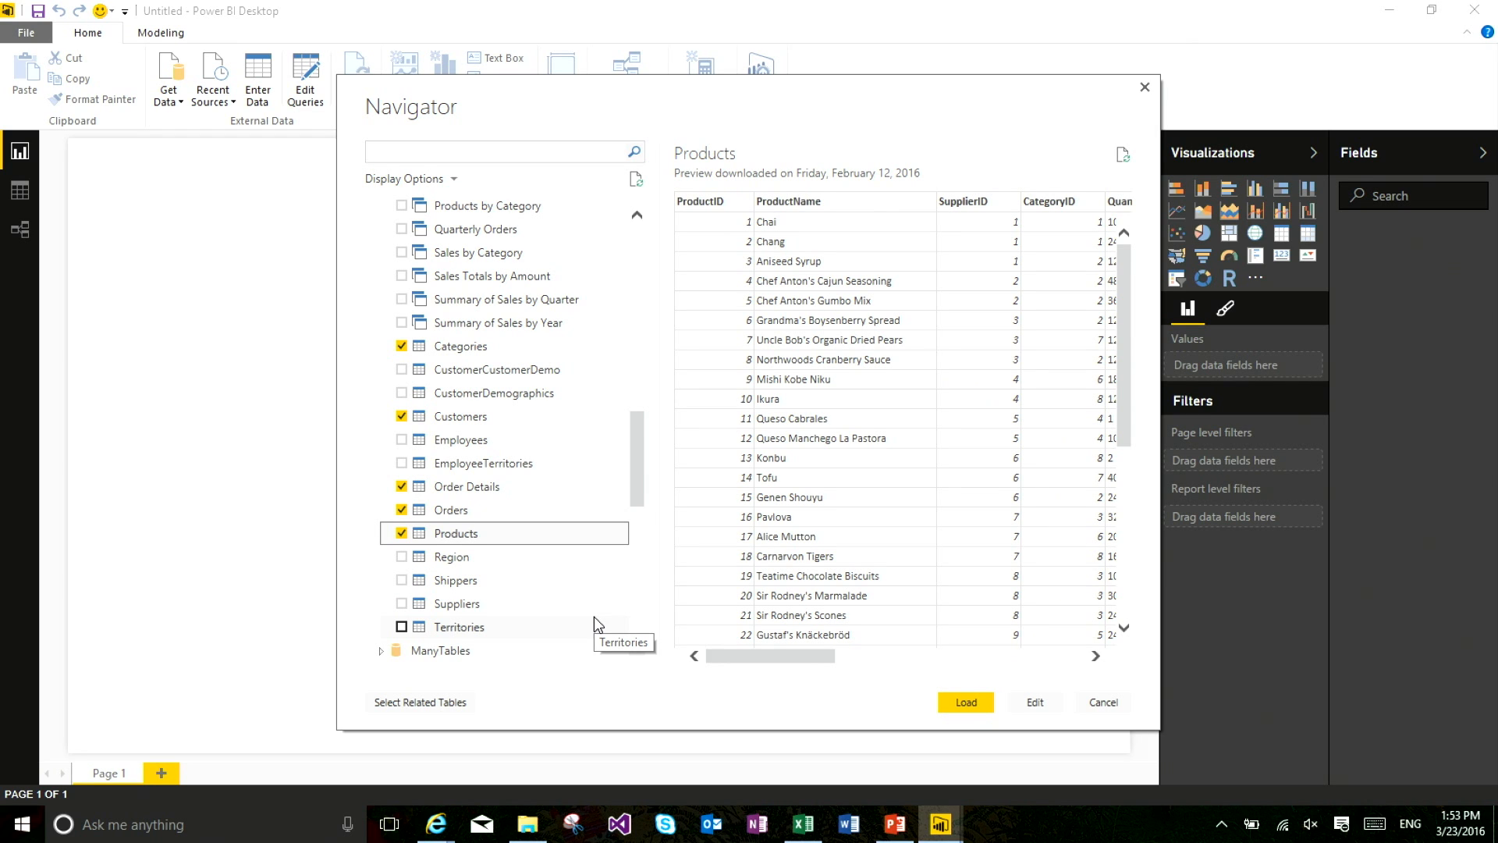
Load the selected tables in DirectQuery mode and review the Connection Settings without changing them
{"action": "left_click", "coordinate": [965, 703]}
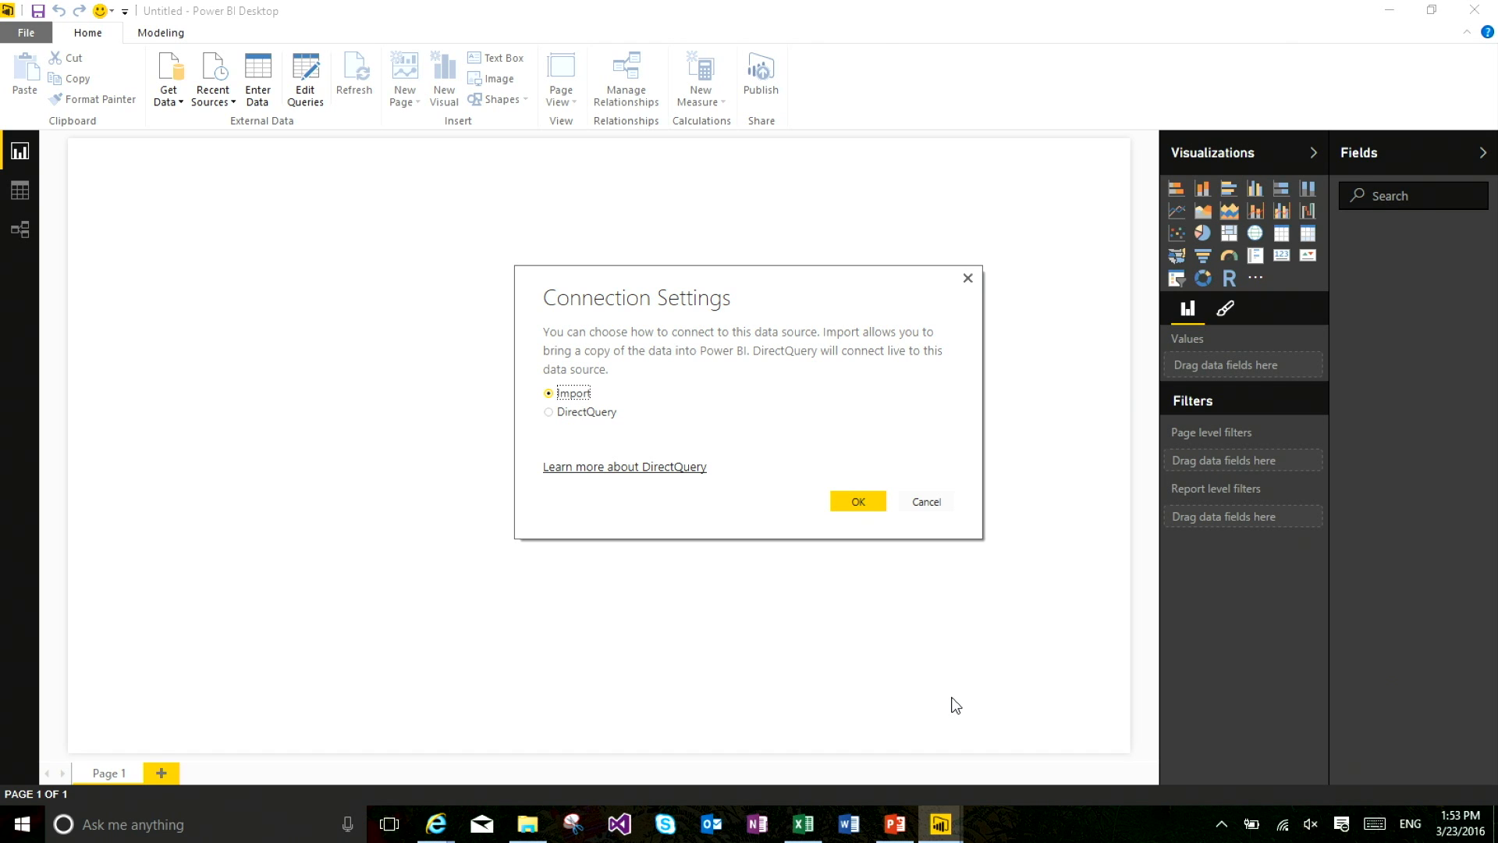
{"action": "left_click", "coordinate": [590, 413]}
{"action": "left_click", "coordinate": [866, 500]}
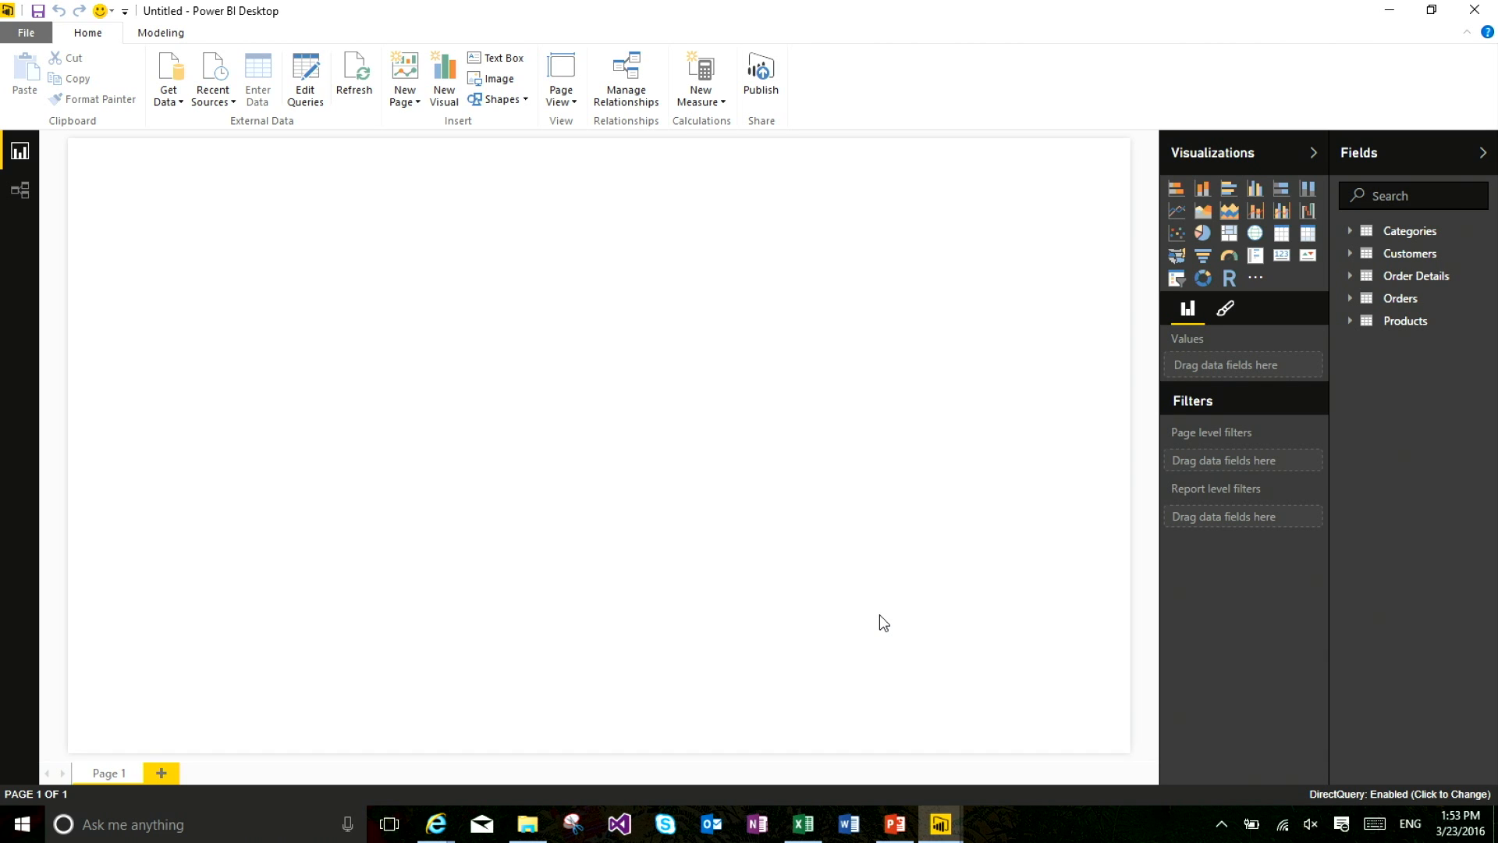
{"action": "left_click", "coordinate": [1402, 784]}
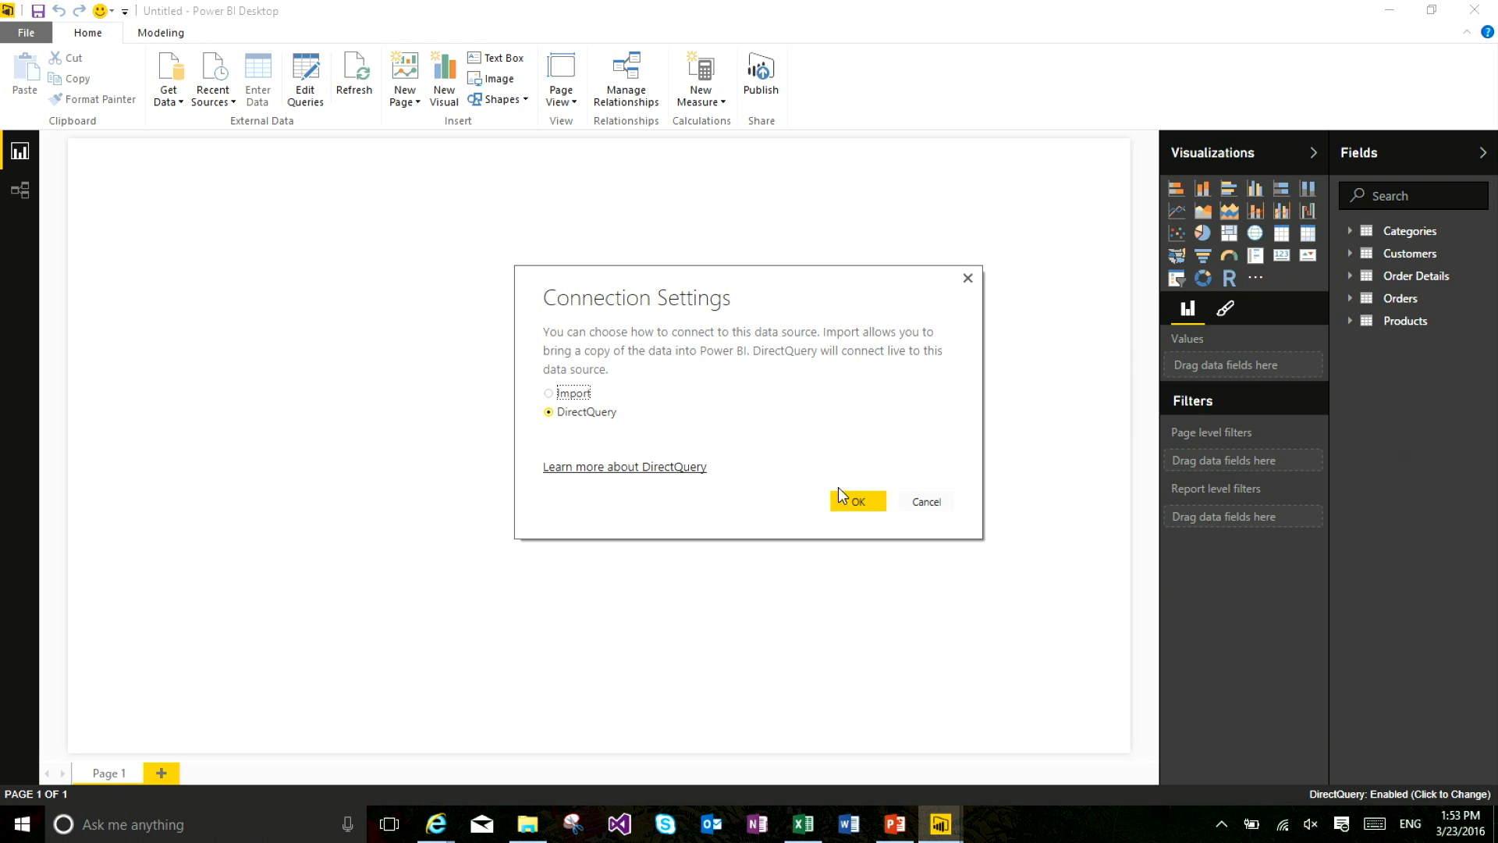
{"action": "left_click", "coordinate": [923, 501]}
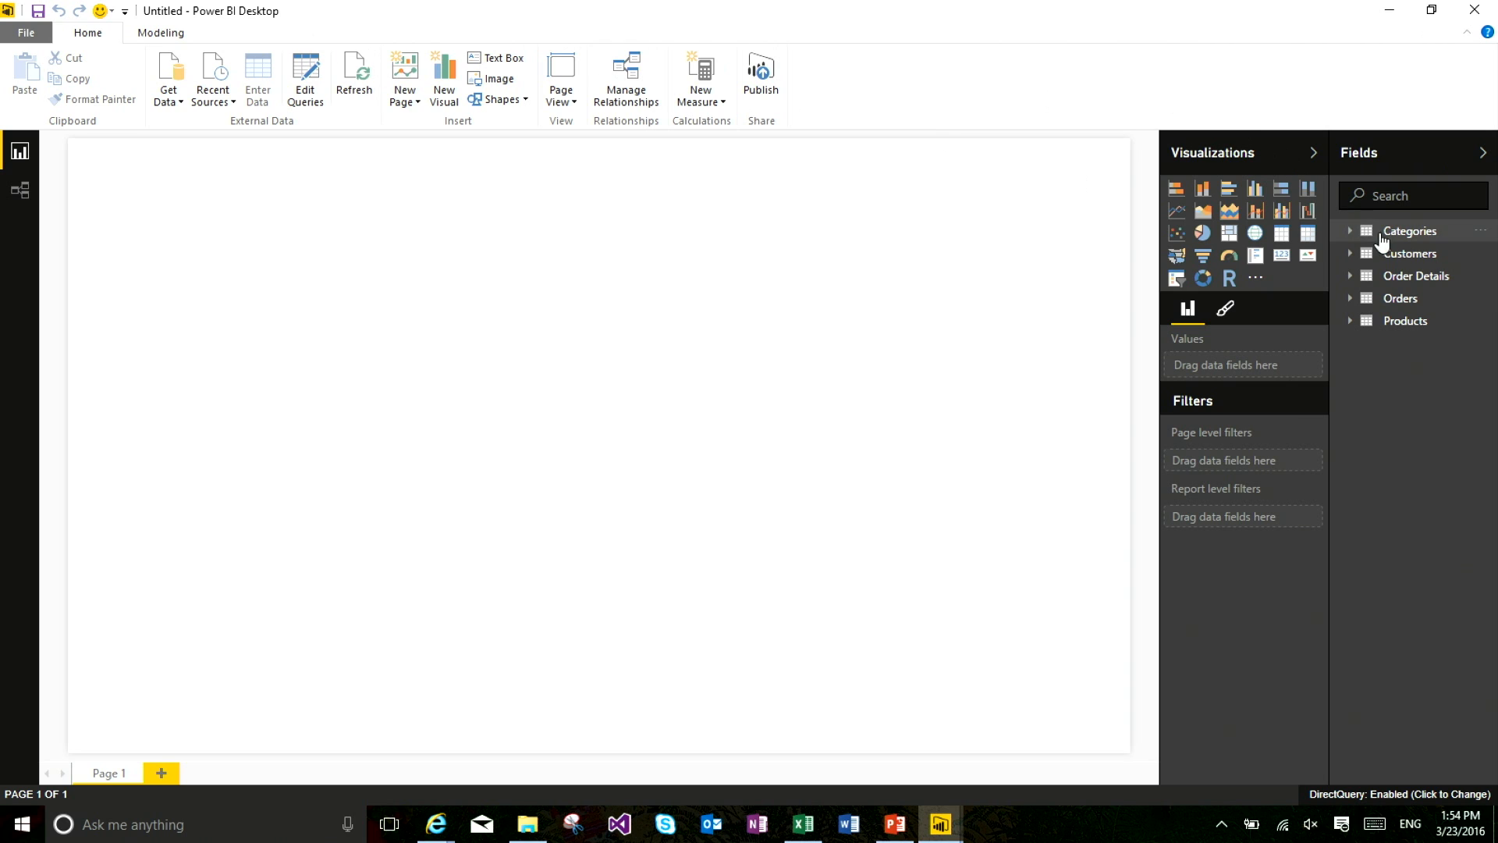
Create a measure in the Order Details table: TotalSales = SUMX('Order Details', 'Order Details'[UnitPrice]*'Order Details'[Quantity])
{"action": "left_click", "coordinate": [1353, 277]}
{"action": "right_click", "coordinate": [1379, 278]}
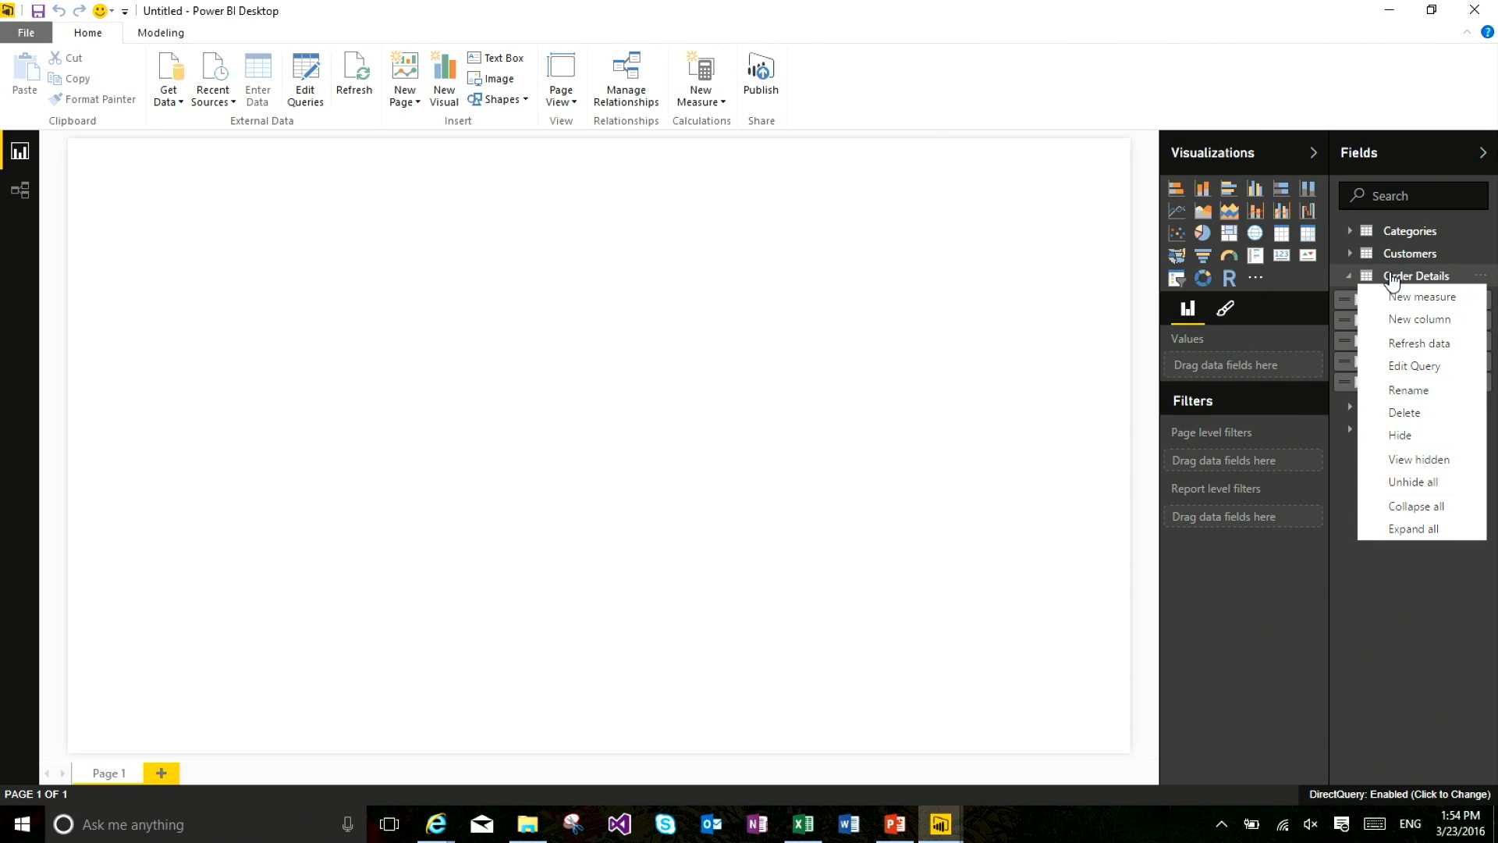
{"action": "left_click", "coordinate": [1401, 299]}
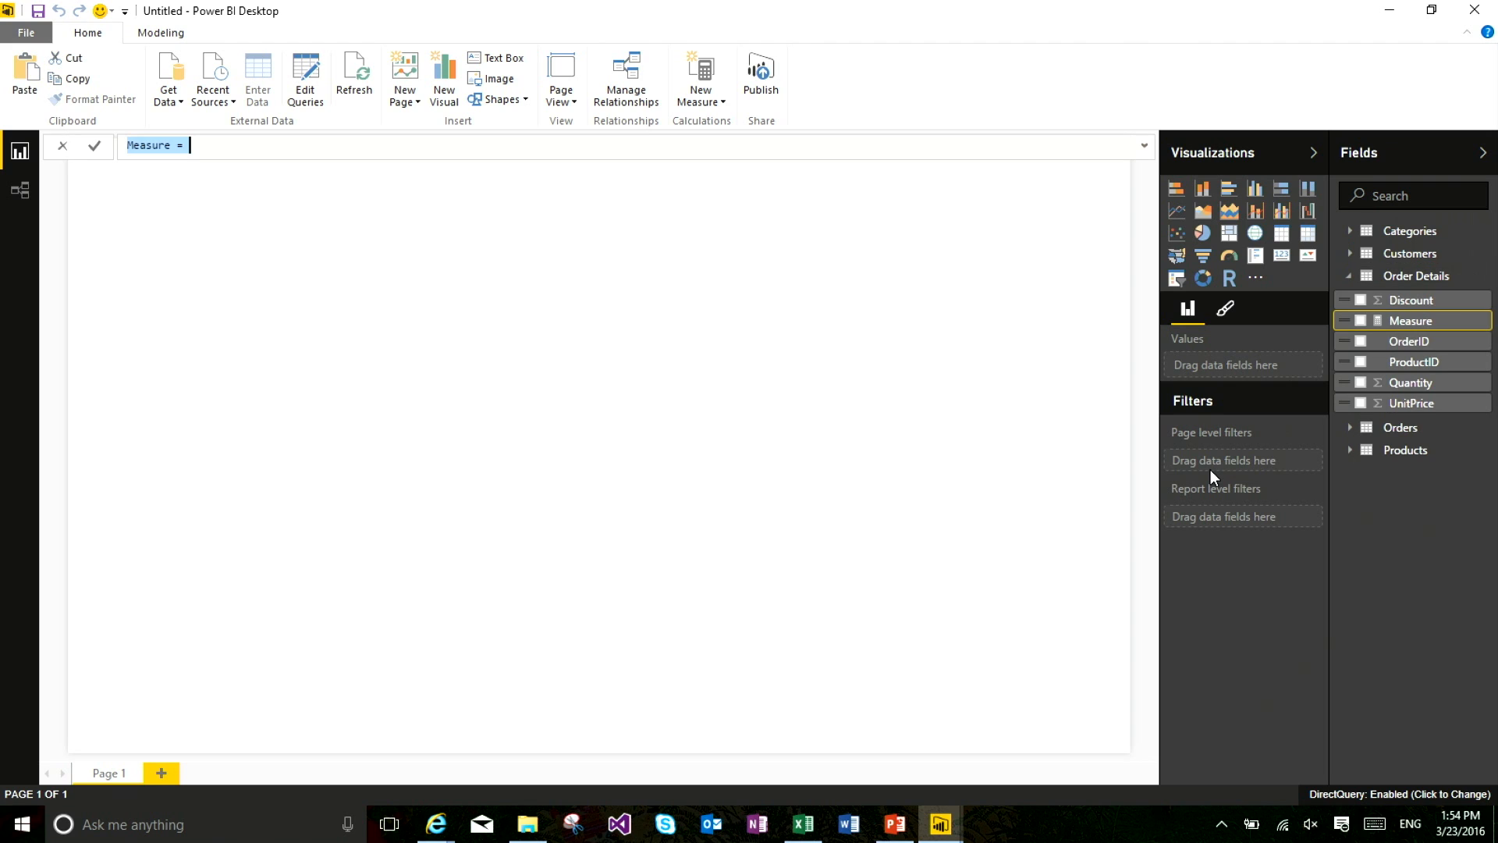
{"action": "type", "text": "TotalSales = SUMX"}
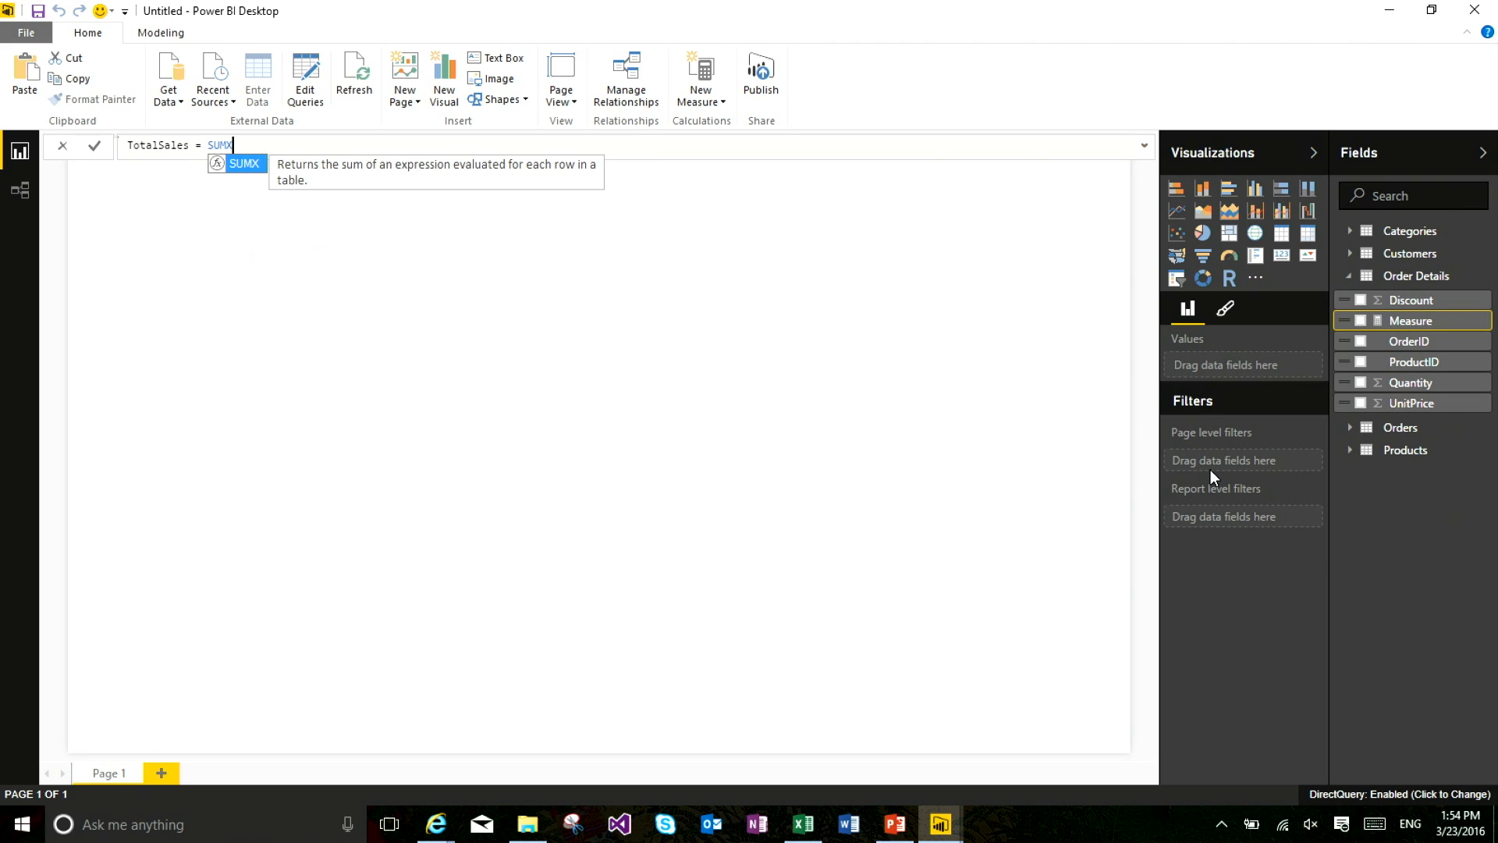
{"action": "type", "text": "("}
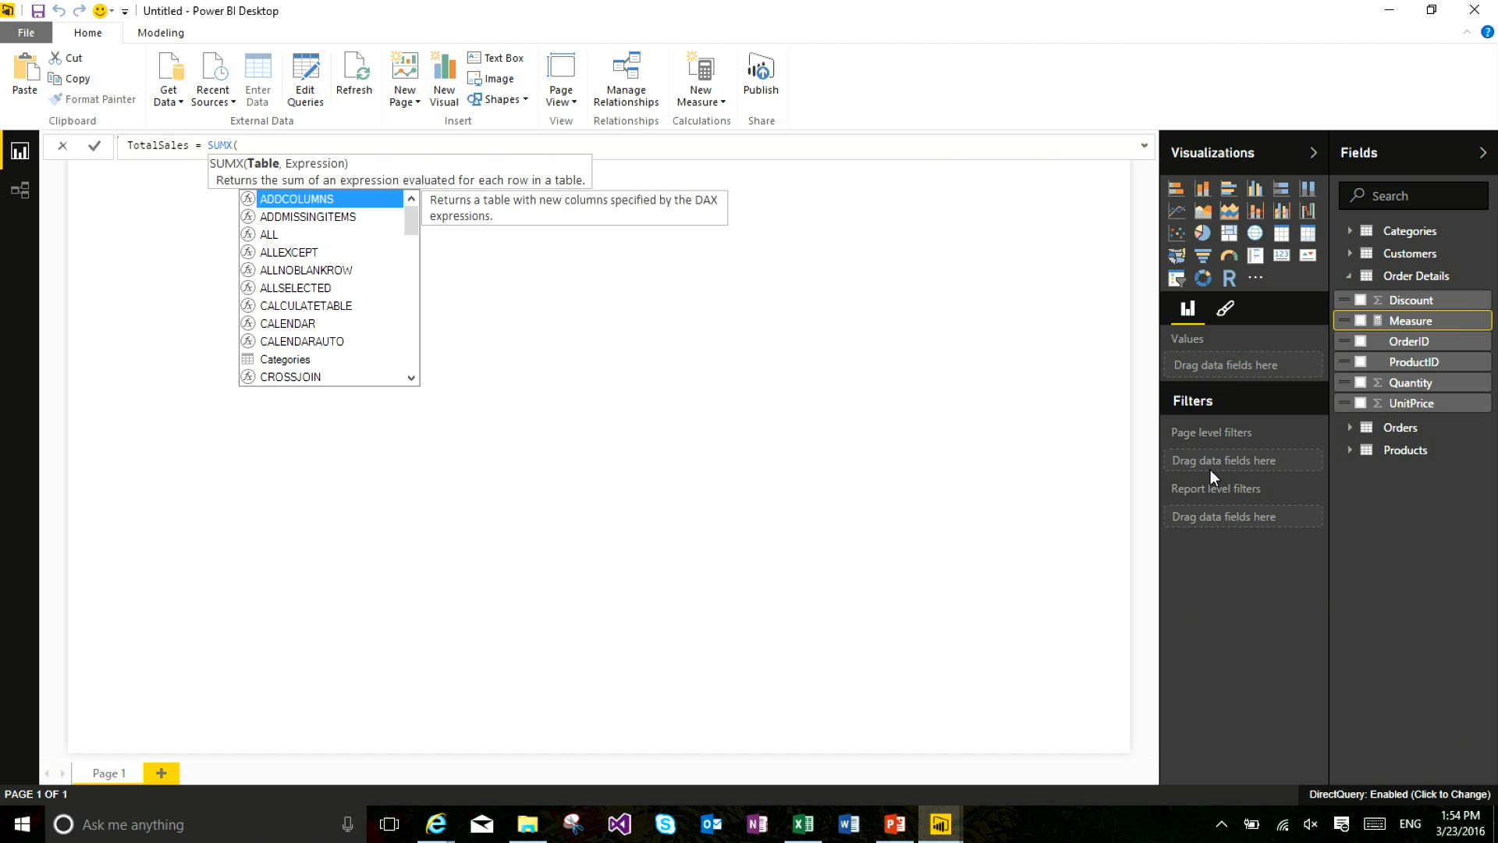
{"action": "type", "text": "'Ord"}
{"action": "key", "text": "Tab"}
{"action": "type", "text": ", "}
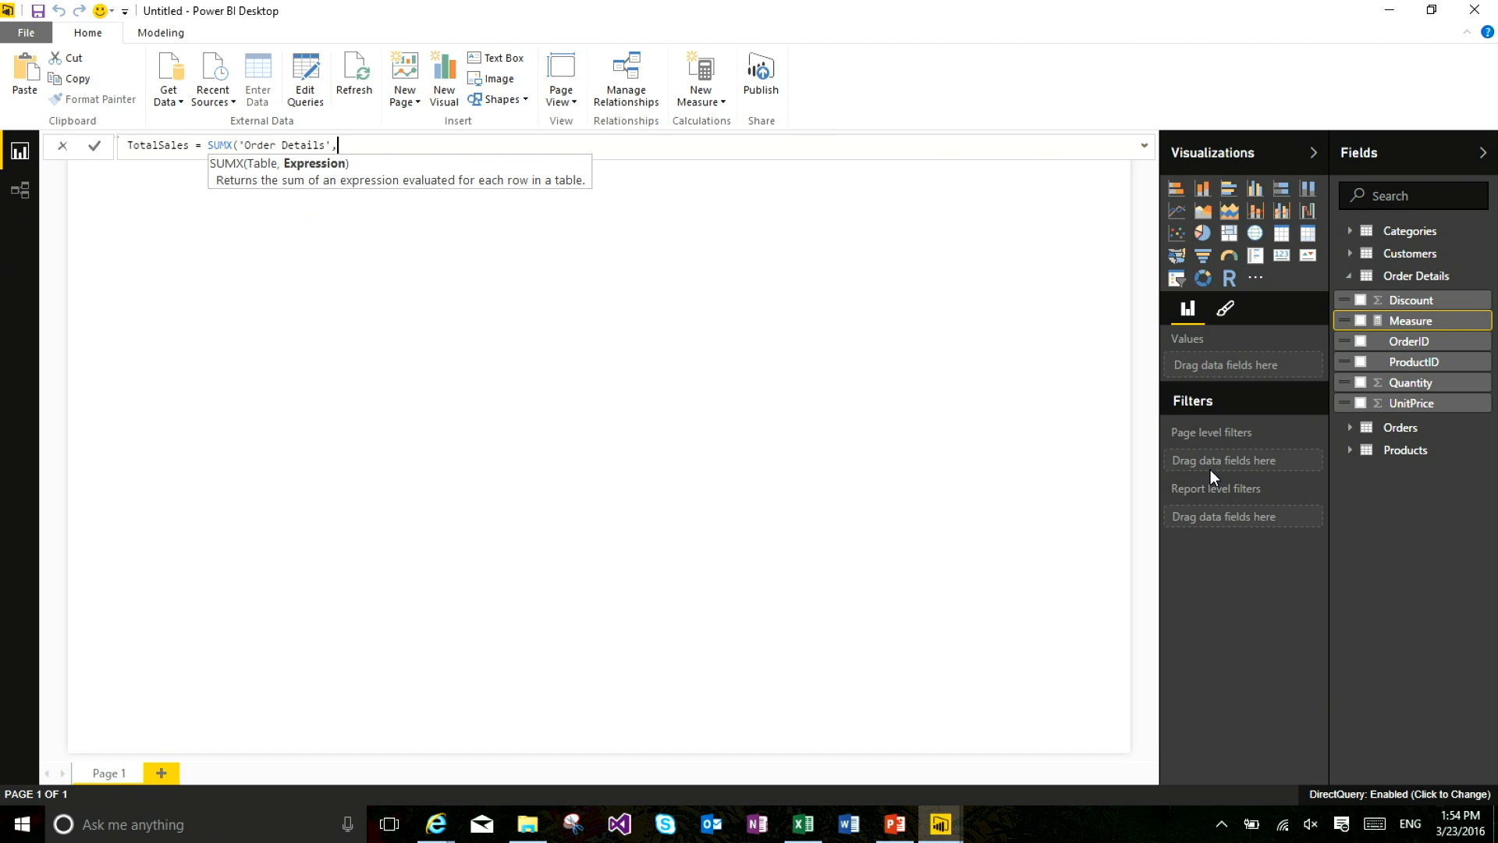
{"action": "type", "text": "'Order Details'[UnitPrice]*qua"}
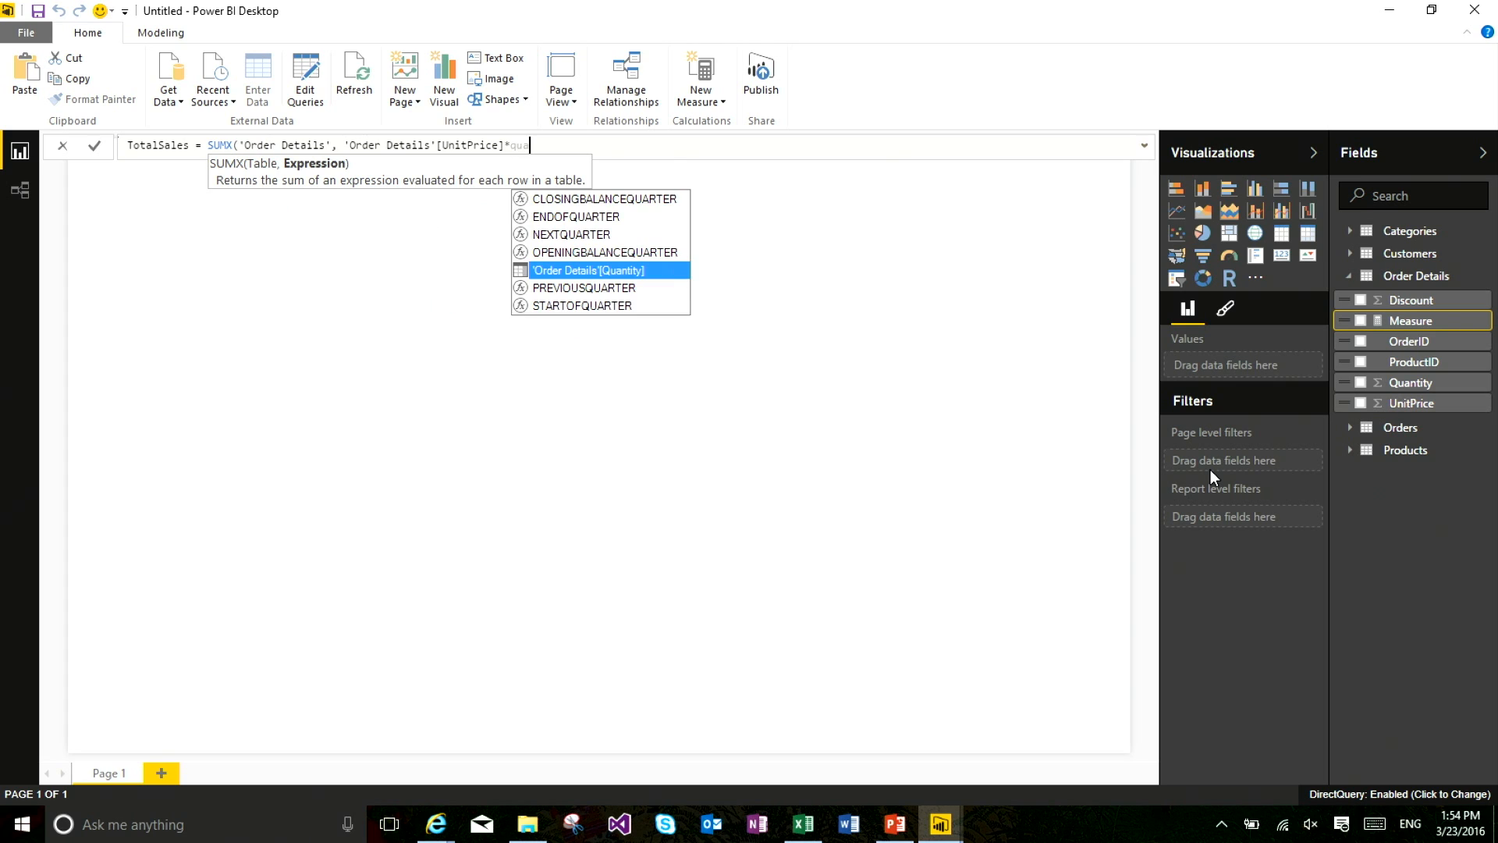
{"action": "key", "text": "Tab"}
{"action": "type", "text": ")"}
{"action": "key", "text": "Return"}
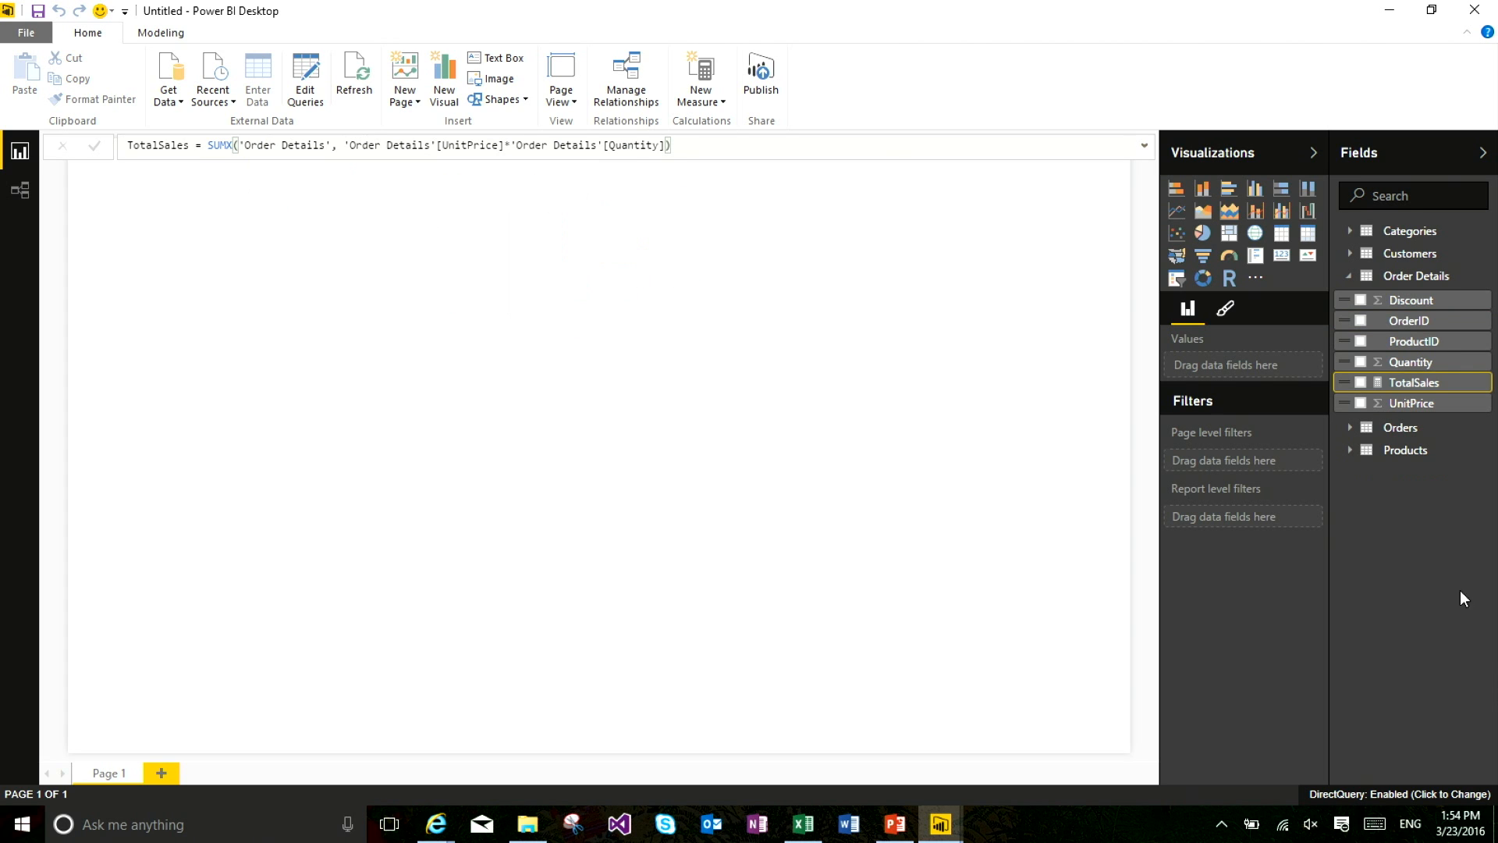
Add TotalSales to the report page as a card visual near the page's upper-left corner
{"action": "left_click_drag", "start_coordinate": [1408, 396], "coordinate": [295, 327]}
{"action": "left_click_drag", "start_coordinate": [326, 209], "coordinate": [246, 197]}
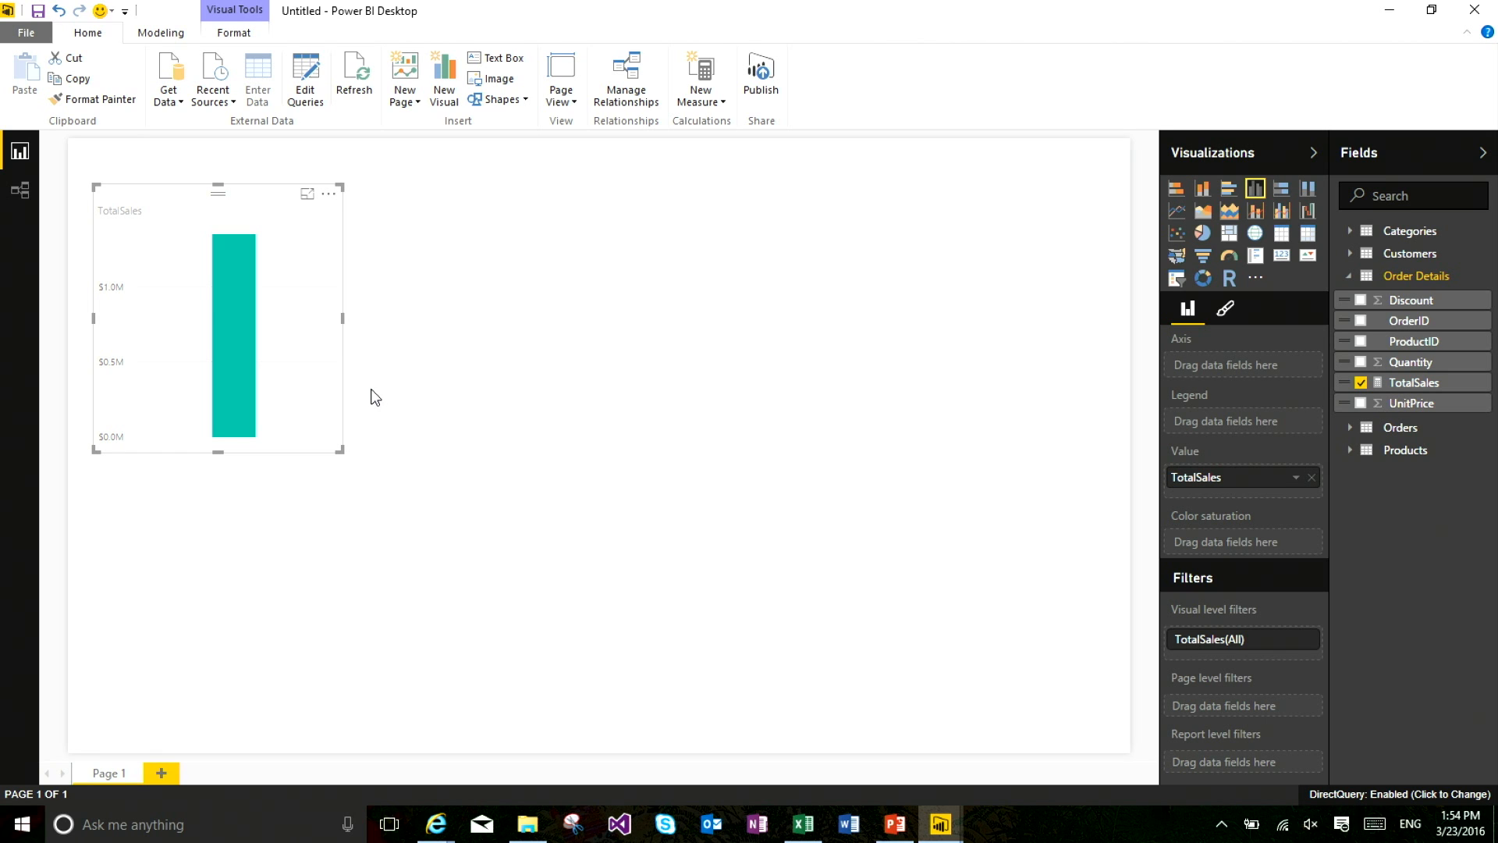
{"action": "left_click", "coordinate": [1282, 256]}
{"action": "left_click_drag", "start_coordinate": [251, 194], "coordinate": [248, 176]}
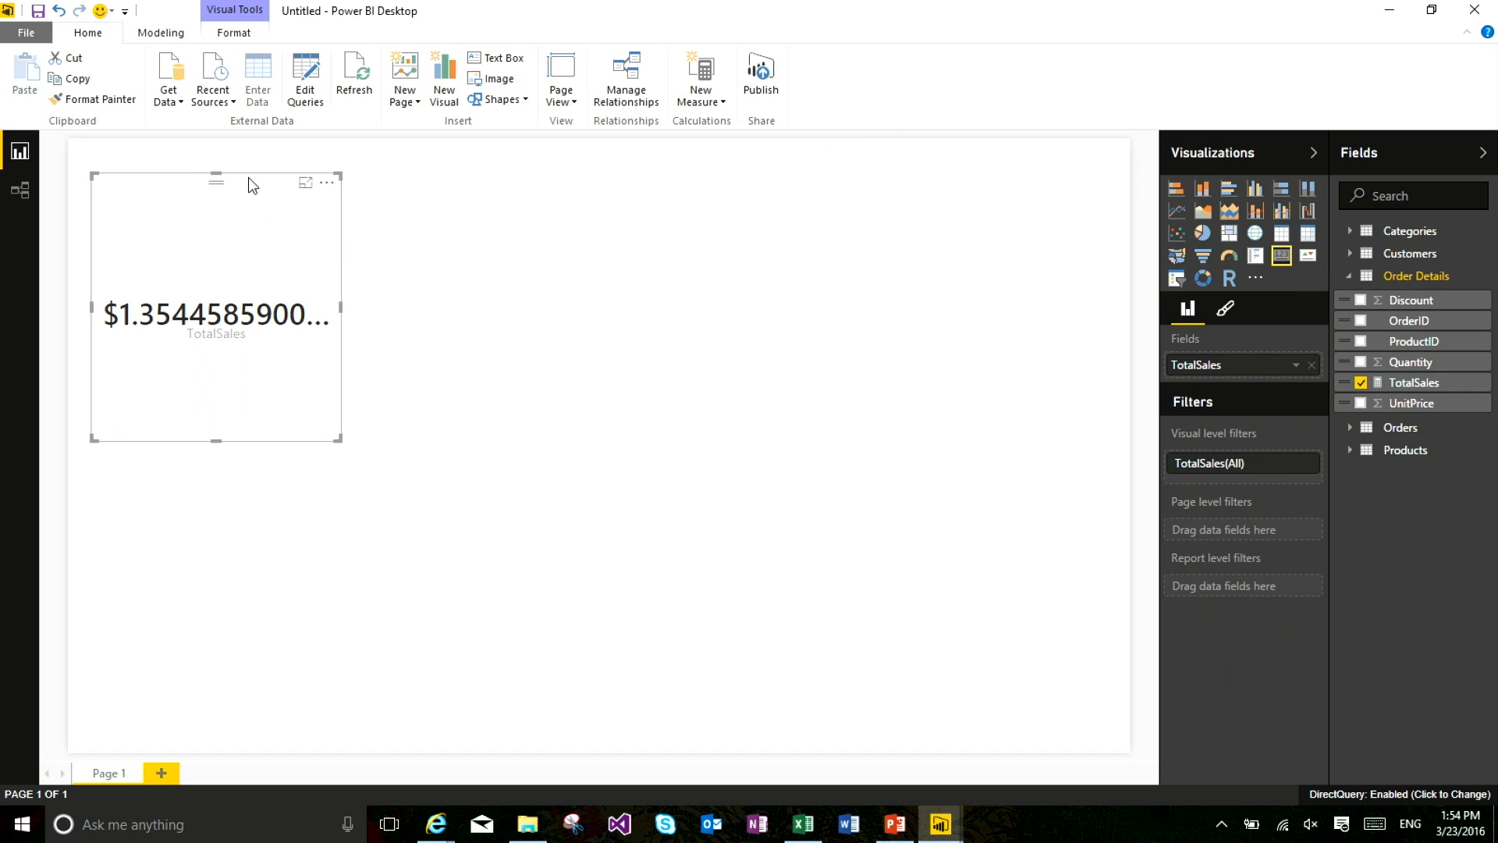
Set the data label of the TotalSales card to 2 decimal places
{"action": "left_click", "coordinate": [164, 33]}
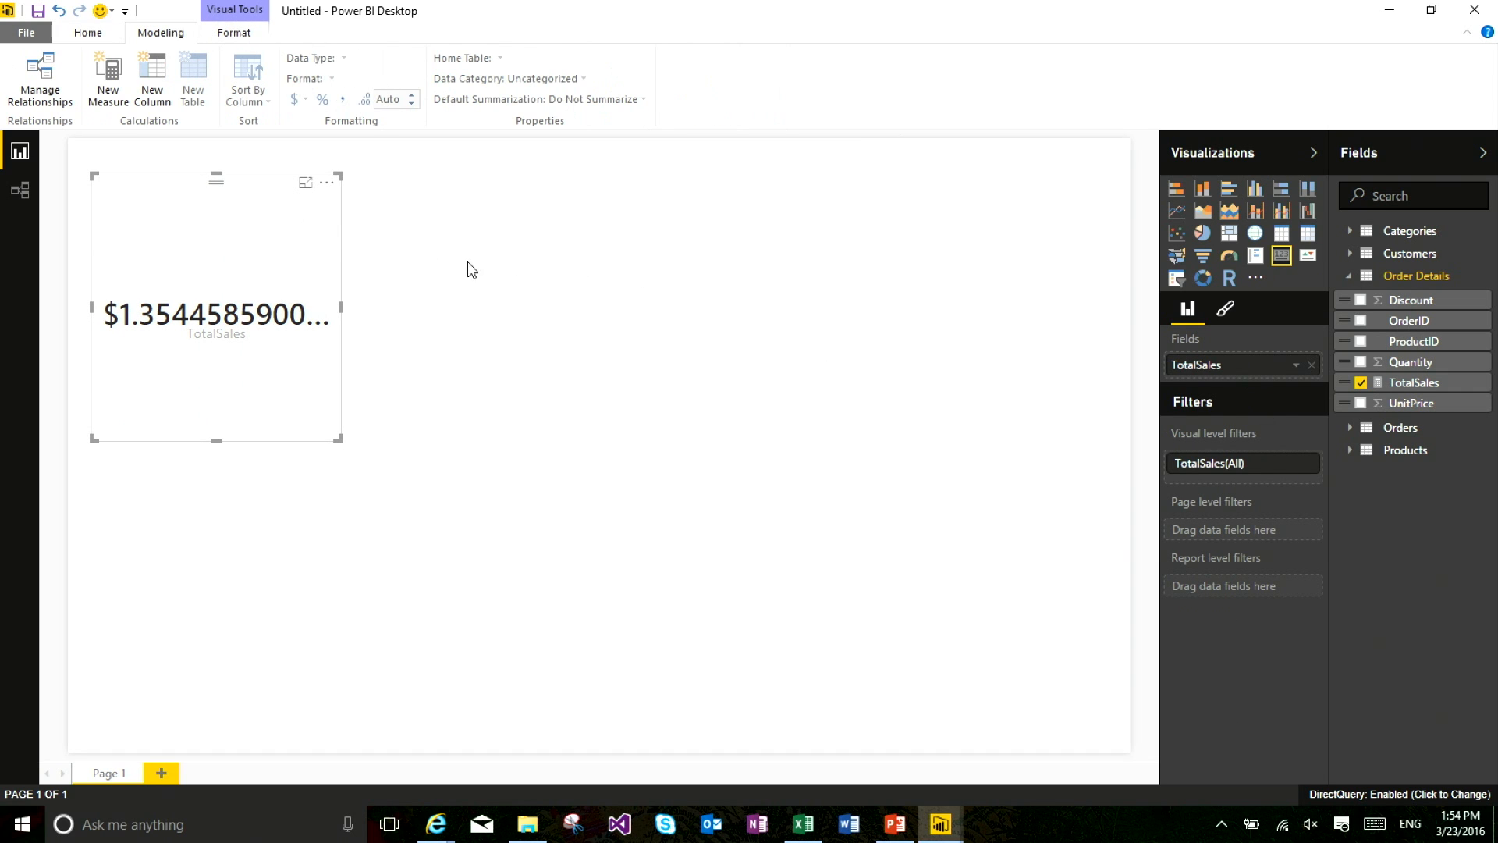
{"action": "left_click", "coordinate": [1225, 309]}
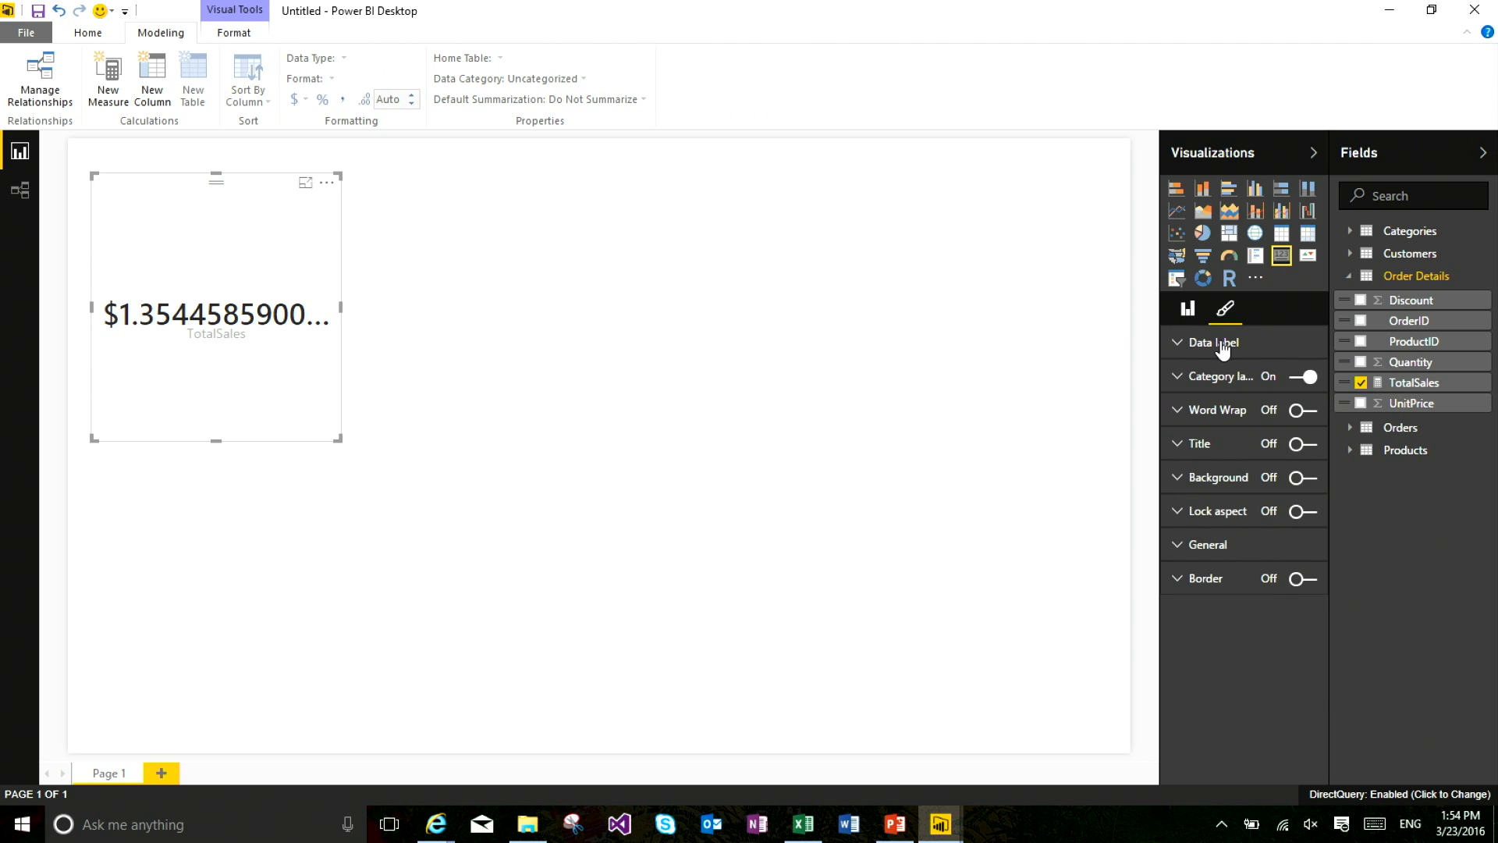
{"action": "left_click", "coordinate": [1222, 347]}
{"action": "type", "text": "2"}
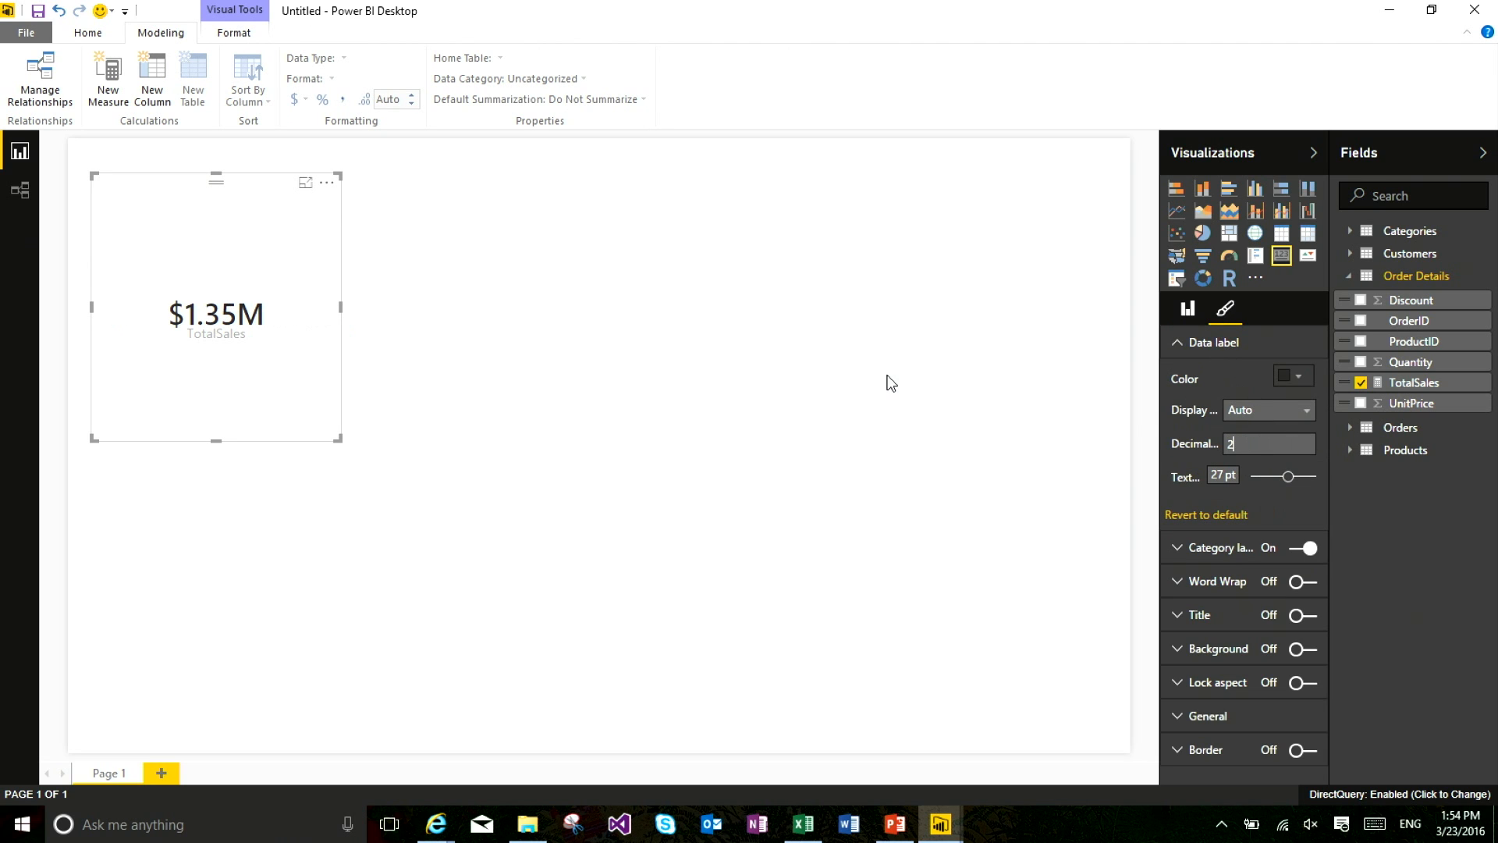
{"action": "left_click", "coordinate": [891, 382]}
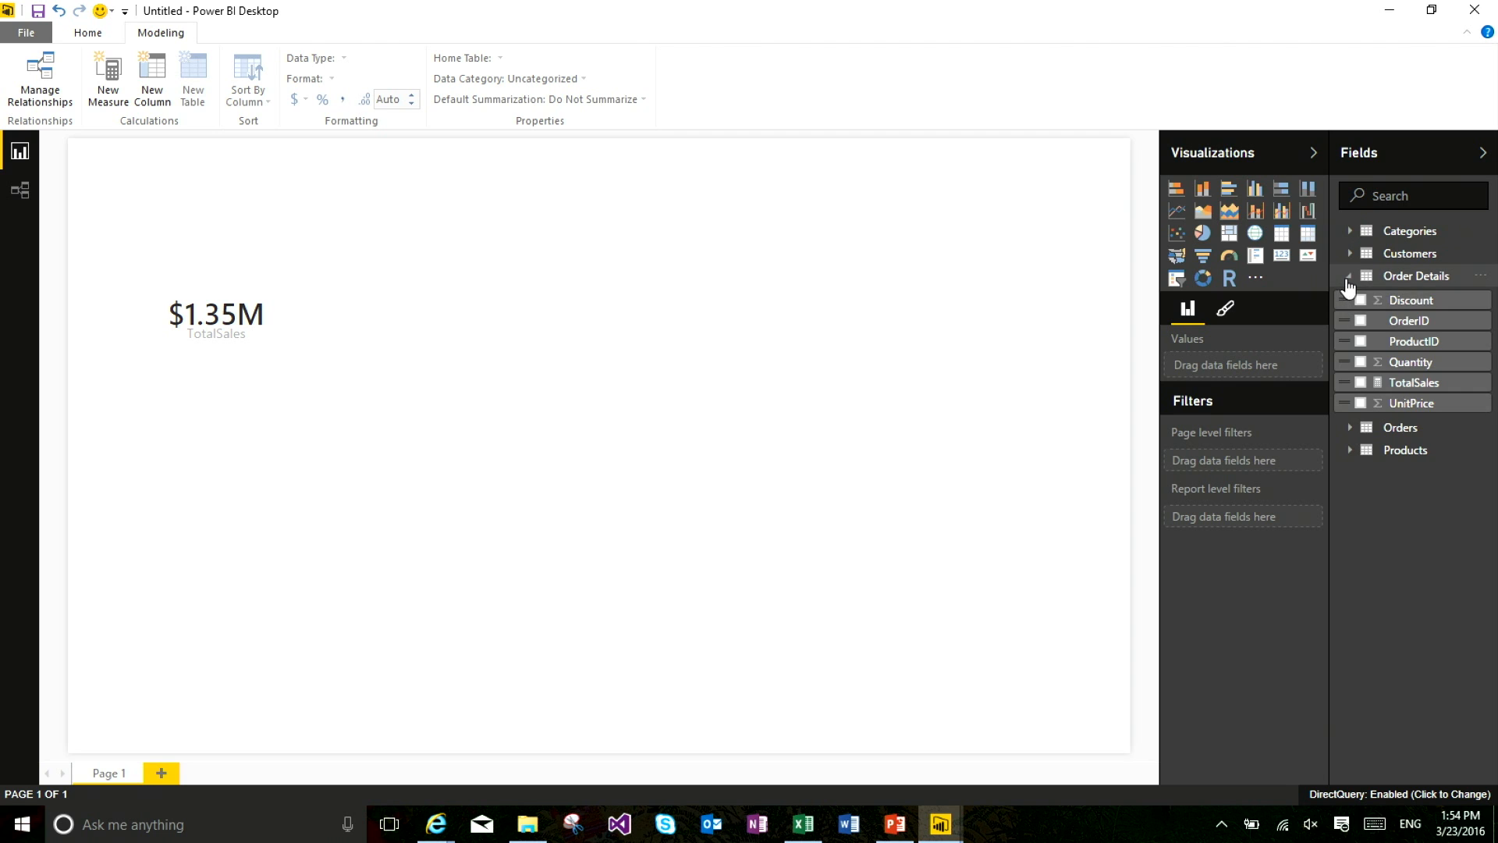
Build a tall stacked bar chart of TotalSales by CategoryName beside the TotalSales card
{"action": "left_click", "coordinate": [1347, 278]}
{"action": "left_click", "coordinate": [1349, 232]}
{"action": "left_click_drag", "start_coordinate": [1404, 284], "coordinate": [523, 253]}
{"action": "left_click_drag", "start_coordinate": [633, 406], "coordinate": [787, 693]}
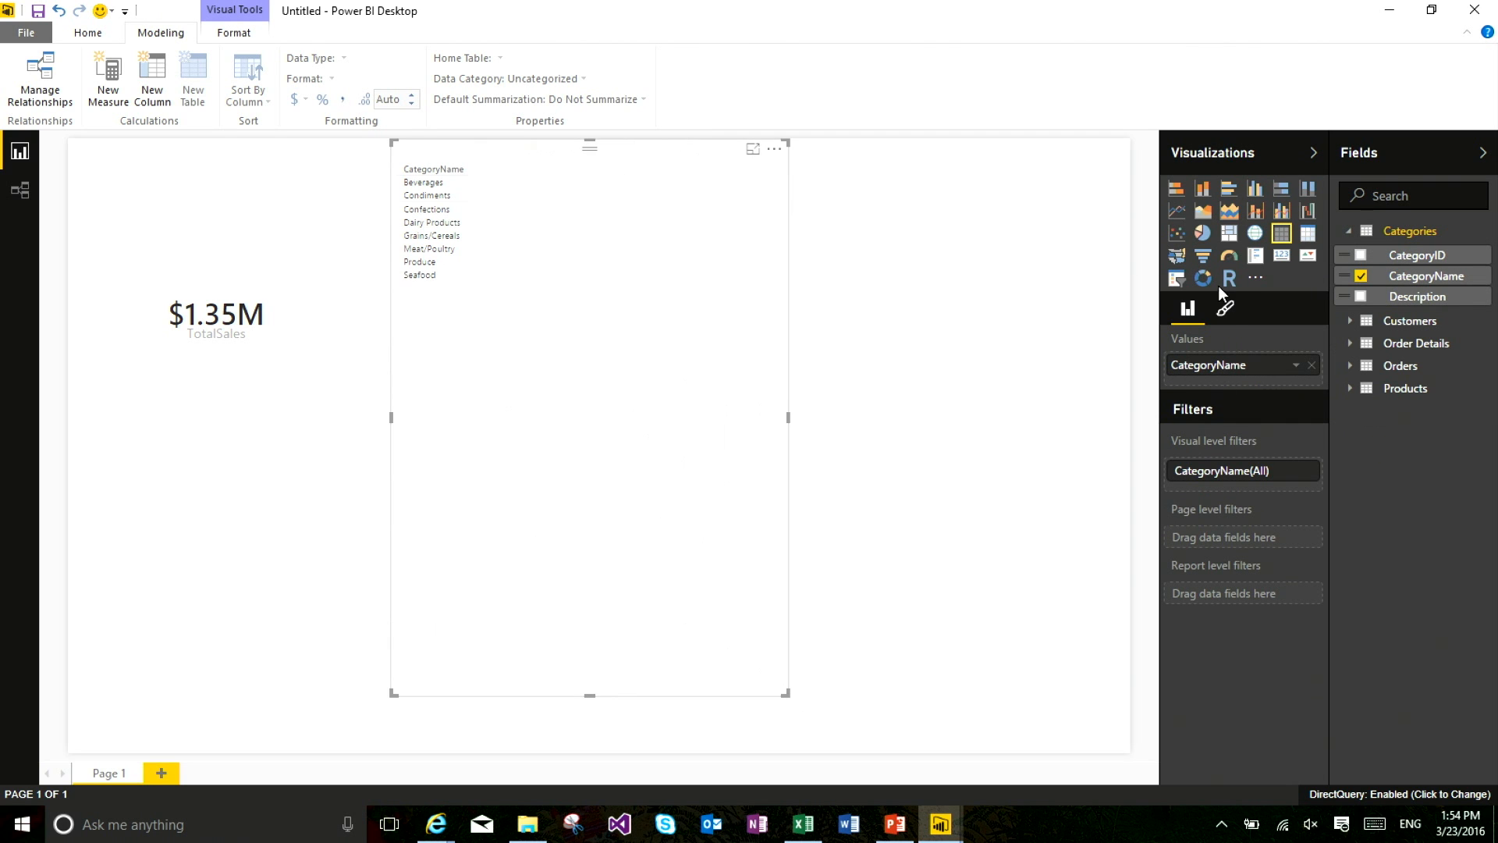
{"action": "left_click", "coordinate": [1176, 190]}
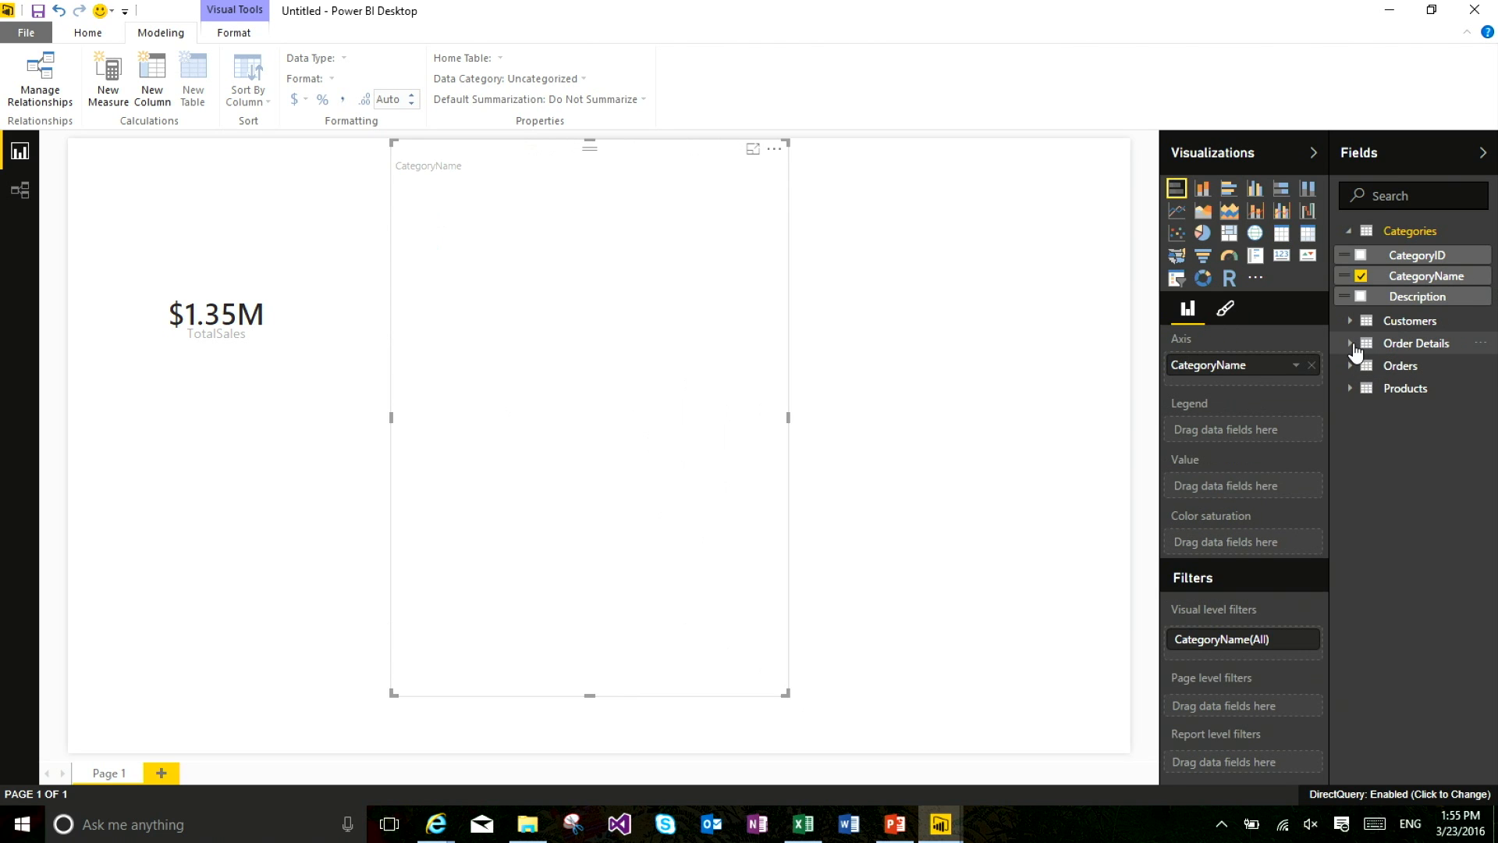
{"action": "left_click", "coordinate": [1350, 343]}
{"action": "left_click_drag", "start_coordinate": [1389, 450], "coordinate": [1236, 486]}
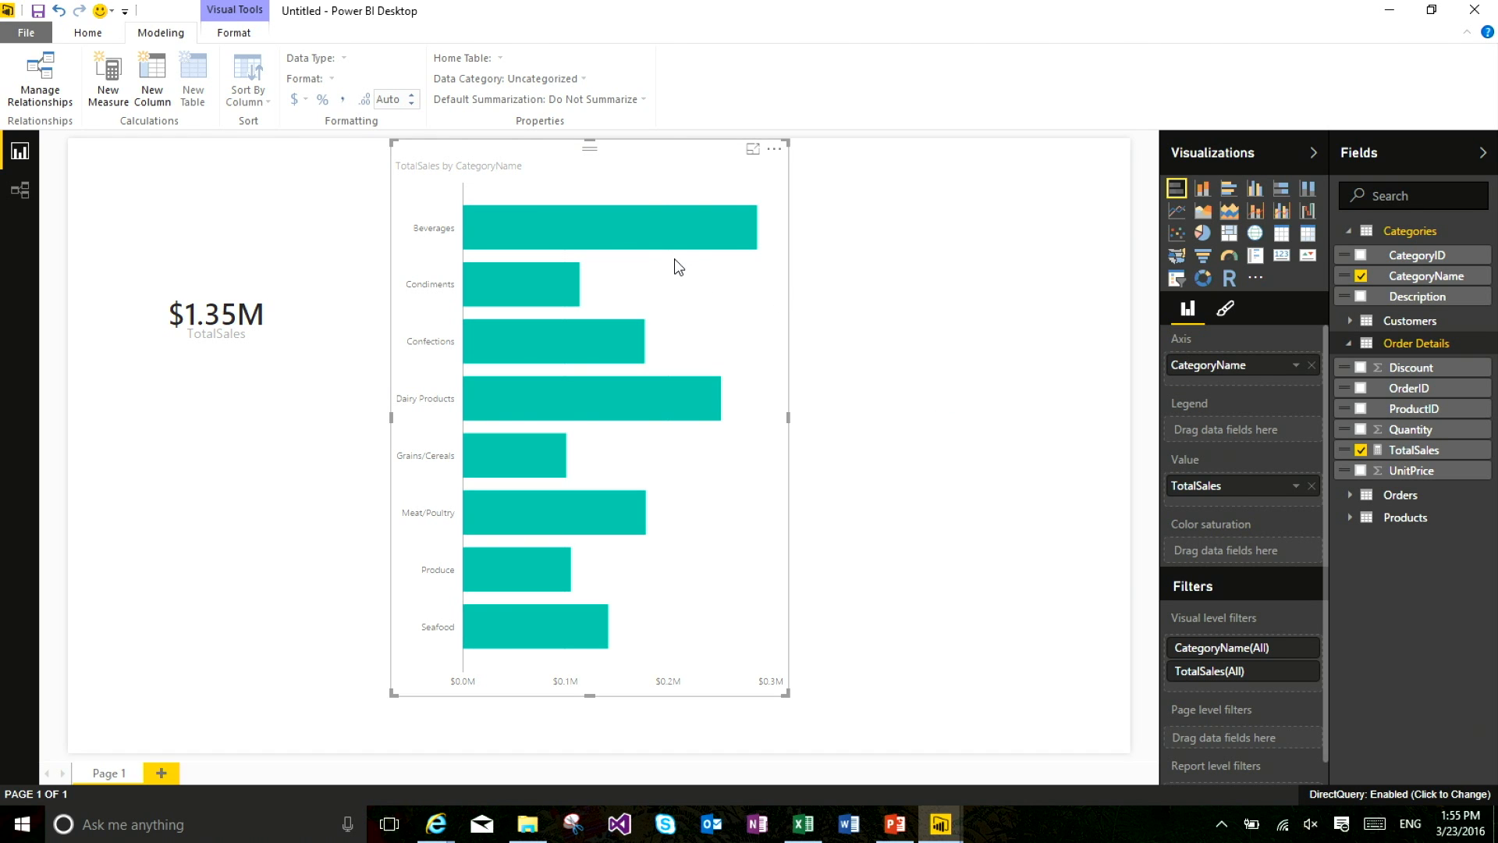
Cross-filter the TotalSales card by the Beverages bar and by the Condiments bar of the chart
{"action": "left_click", "coordinate": [663, 240]}
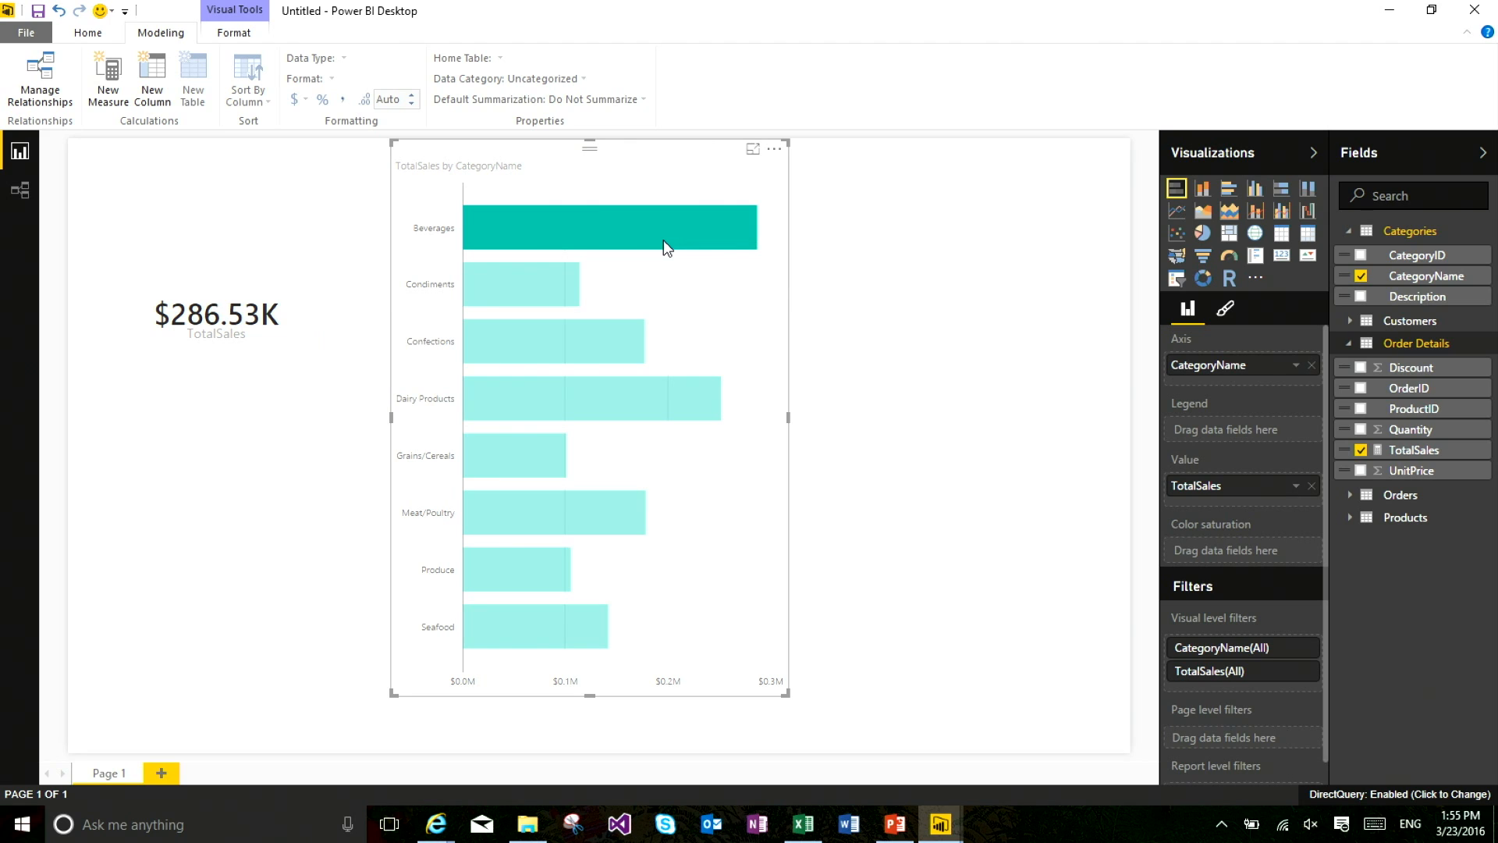
{"action": "left_click", "coordinate": [555, 279]}
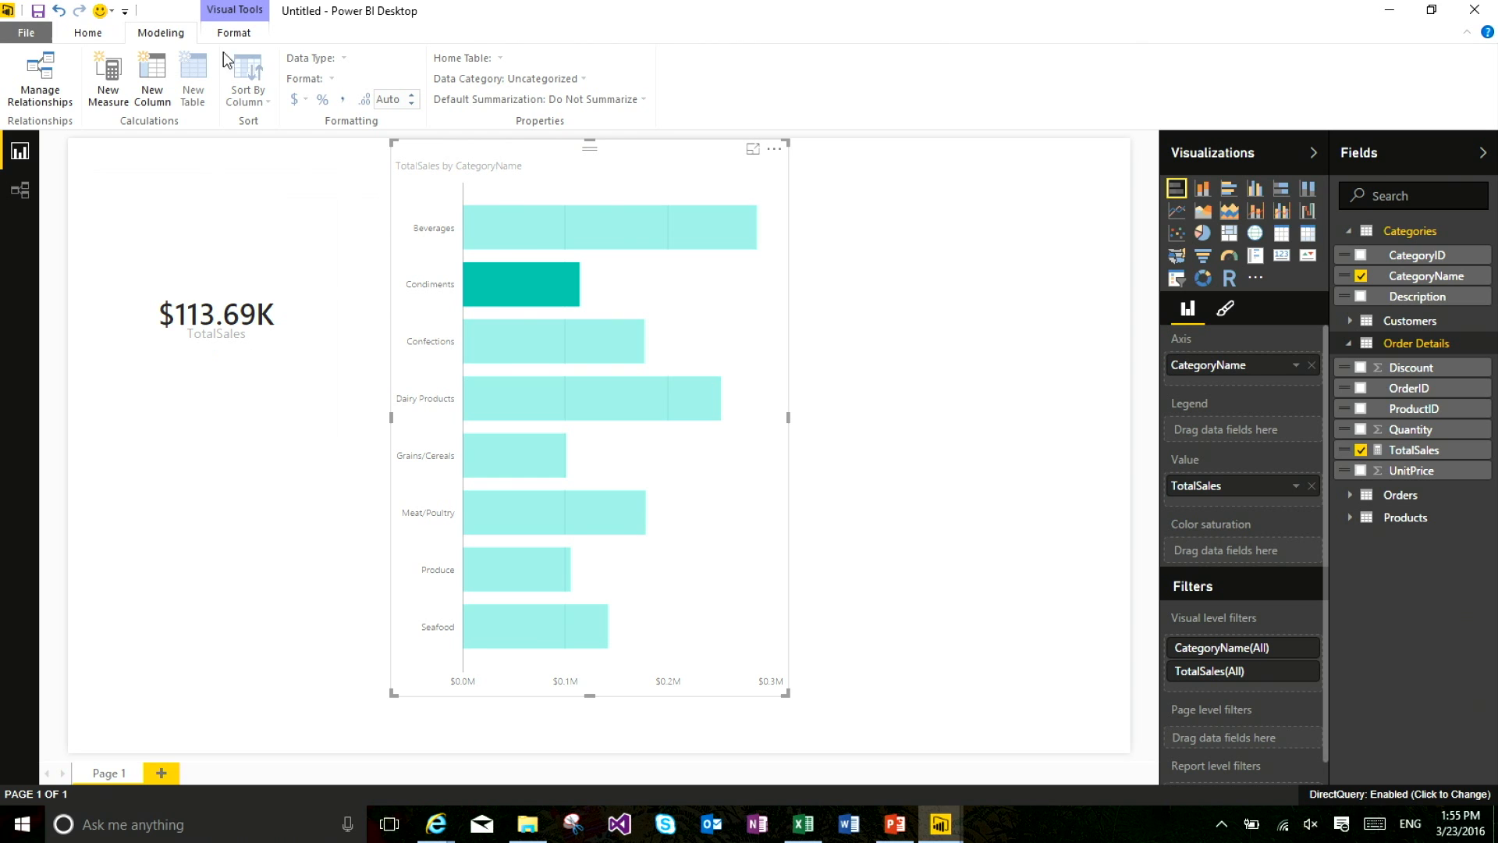
Open the Query Editor and filter Beverages out of the CategoryName column in the Categories query
{"action": "left_click", "coordinate": [88, 33]}
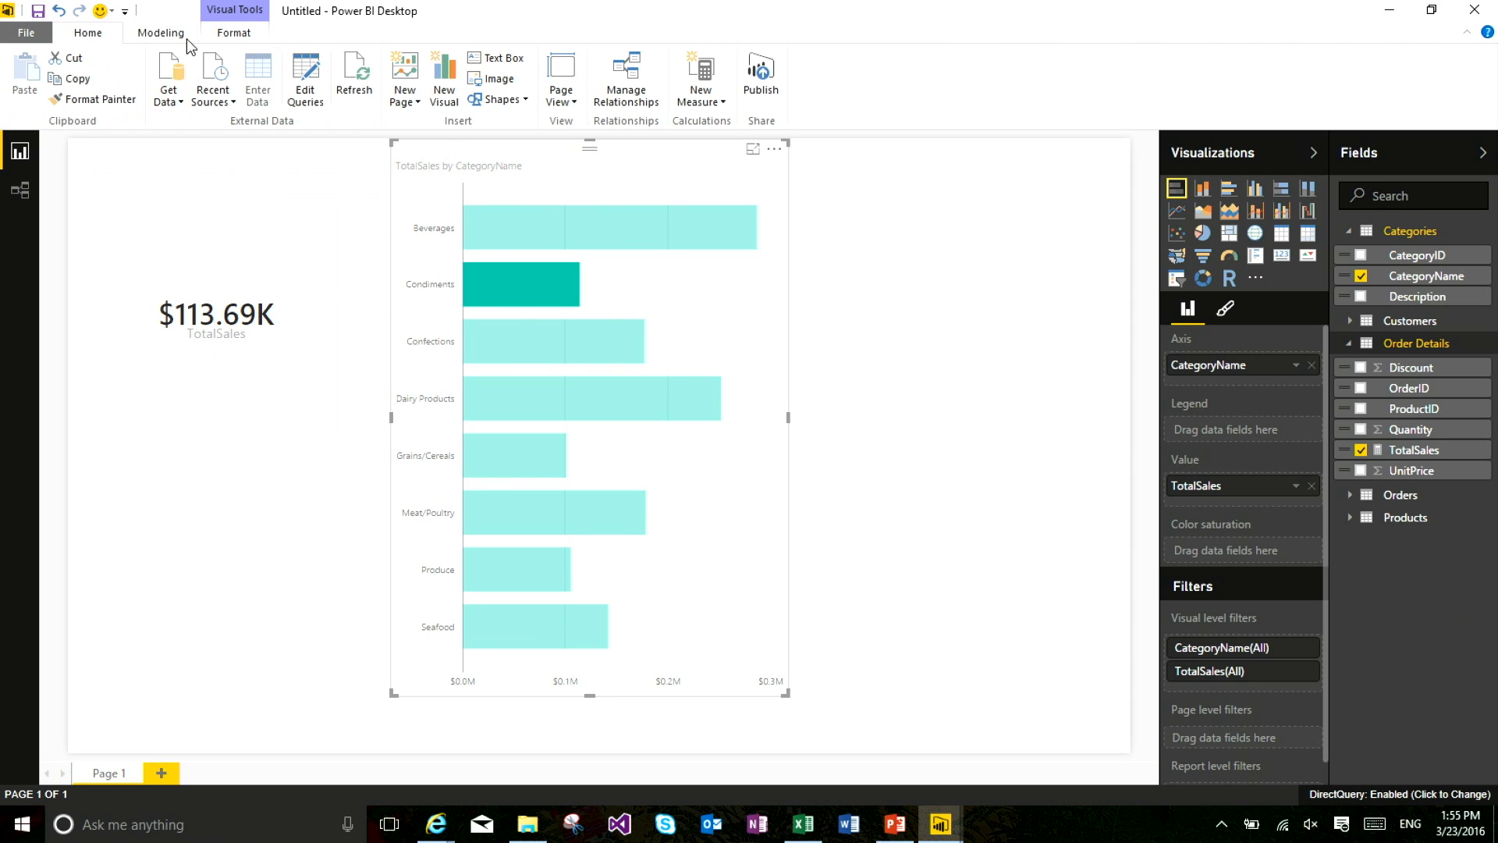
{"action": "left_click", "coordinate": [305, 92]}
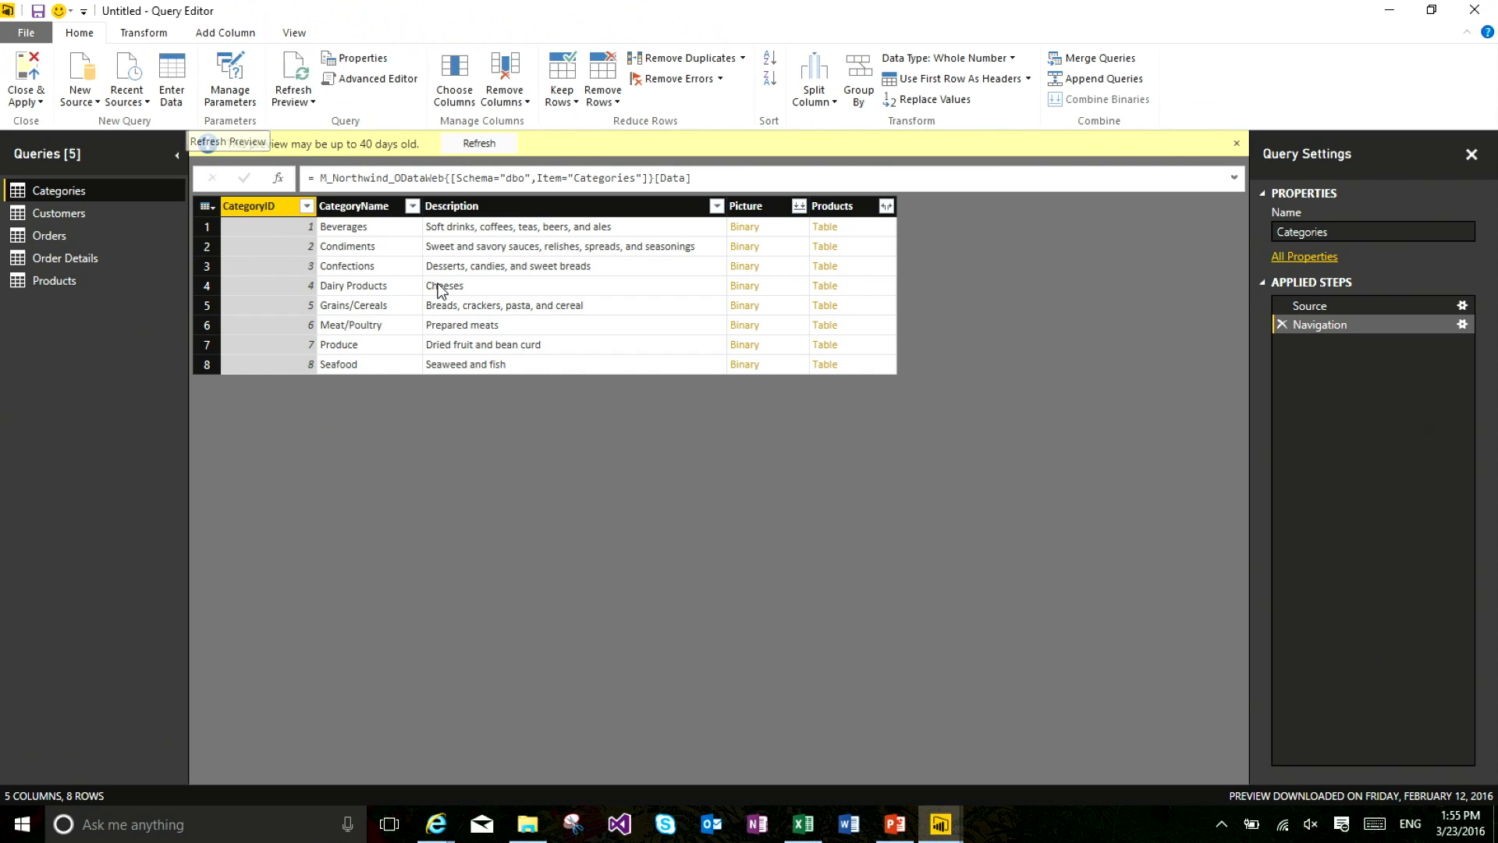
{"action": "left_click", "coordinate": [412, 205]}
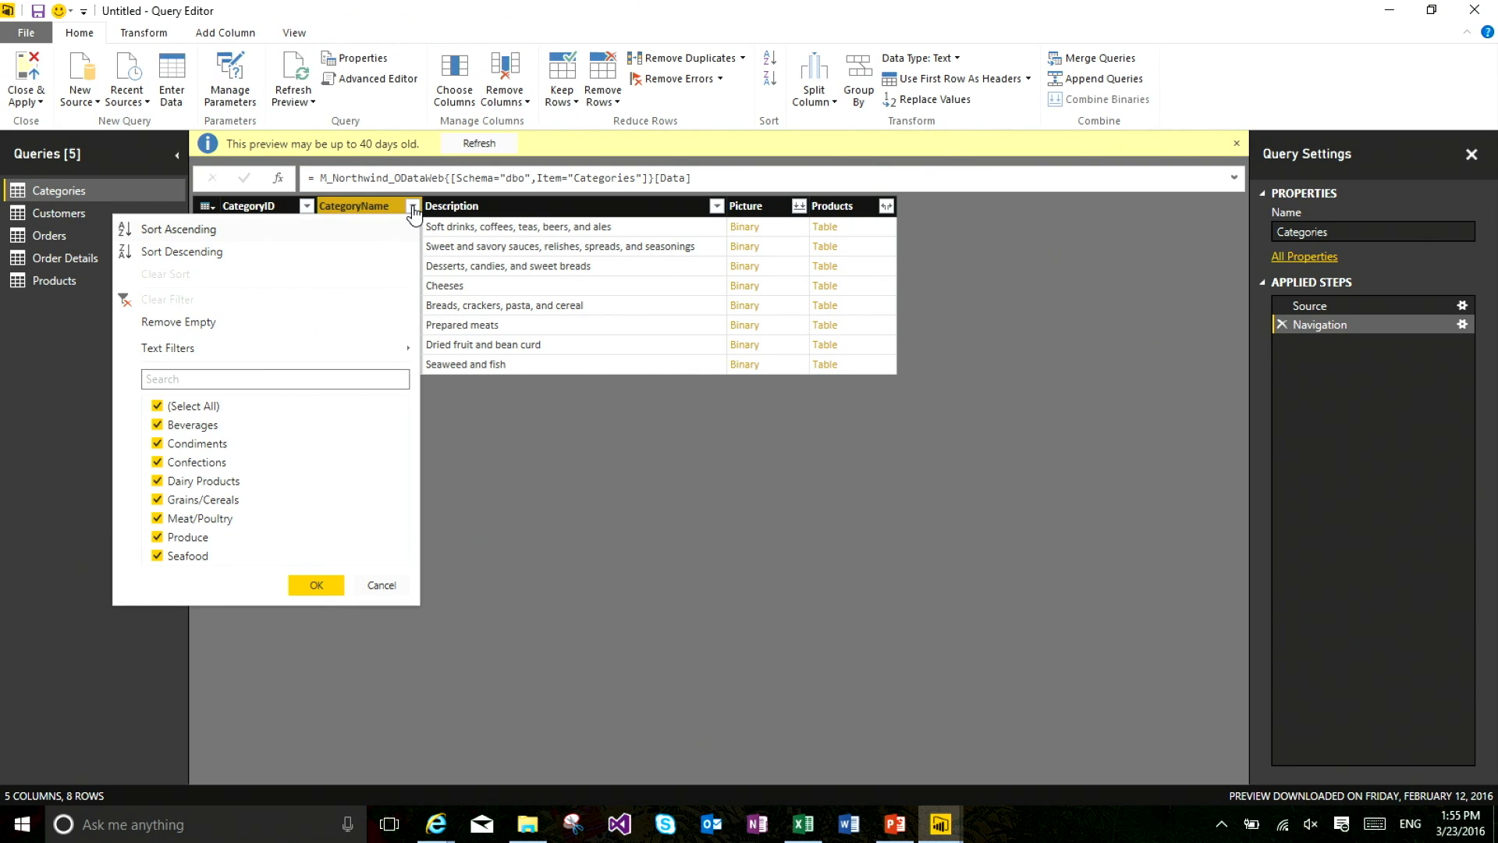
{"action": "left_click", "coordinate": [158, 424]}
{"action": "left_click", "coordinate": [316, 586]}
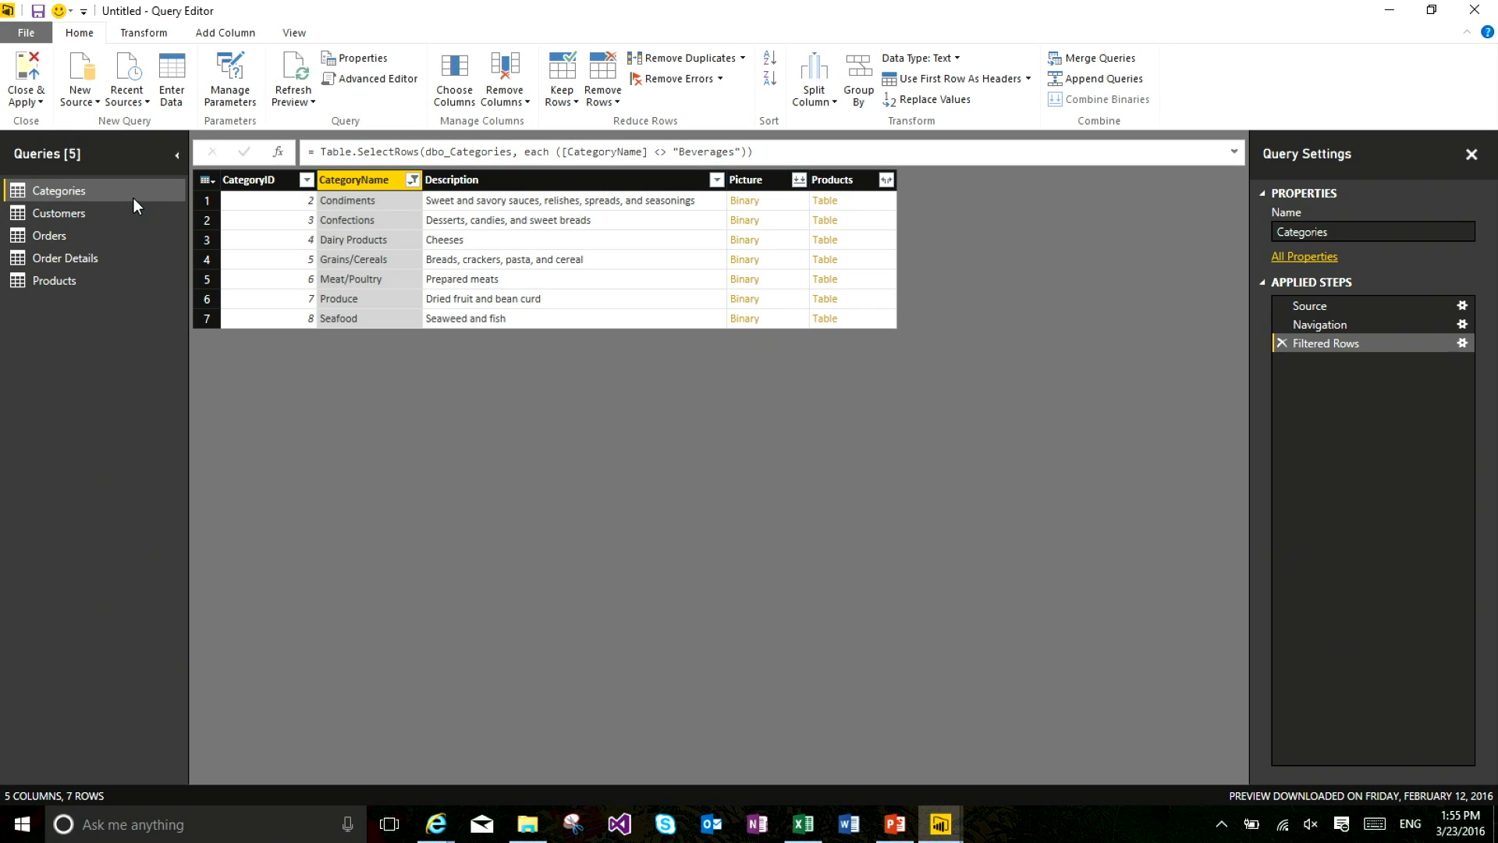
{"action": "left_click", "coordinate": [502, 181]}
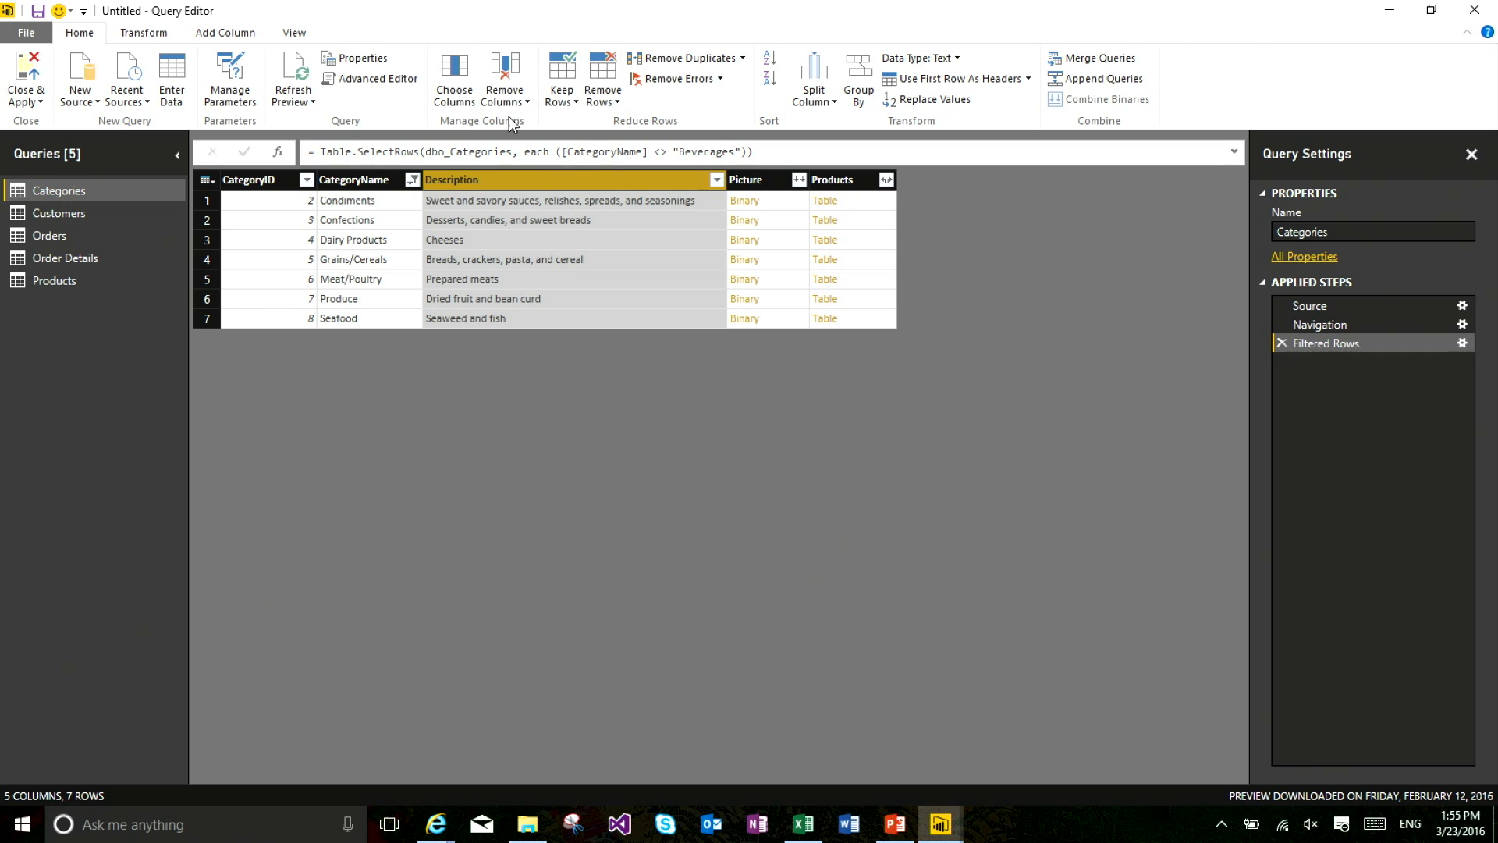
Try unpivoting the CustomerID column of the Customers query, review the DirectQuery connection settings, and remove the unpivot step
{"action": "left_click", "coordinate": [60, 213]}
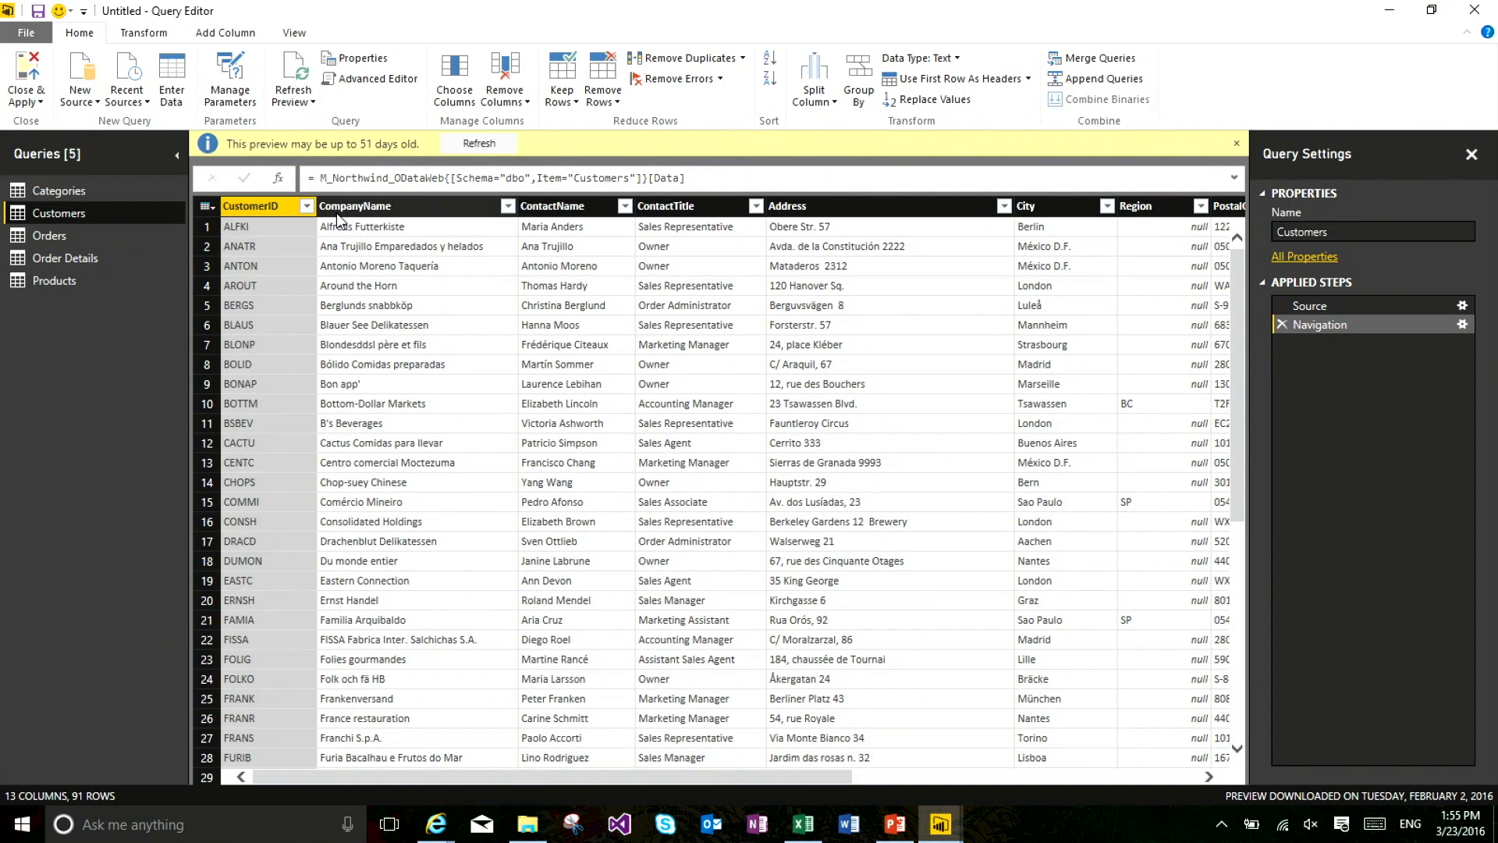
{"action": "right_click", "coordinate": [290, 209]}
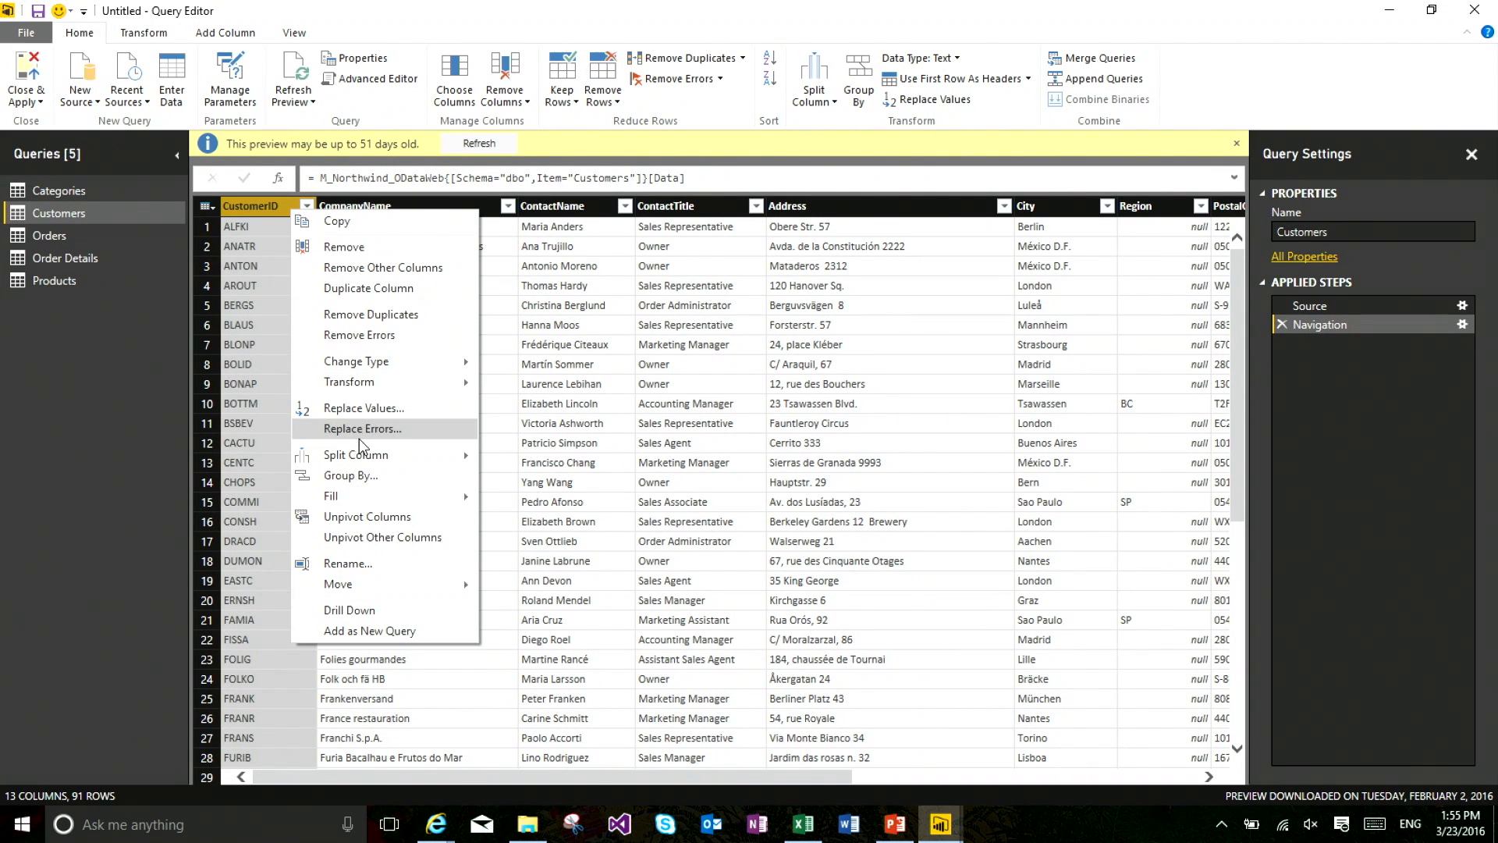
{"action": "left_click", "coordinate": [392, 535]}
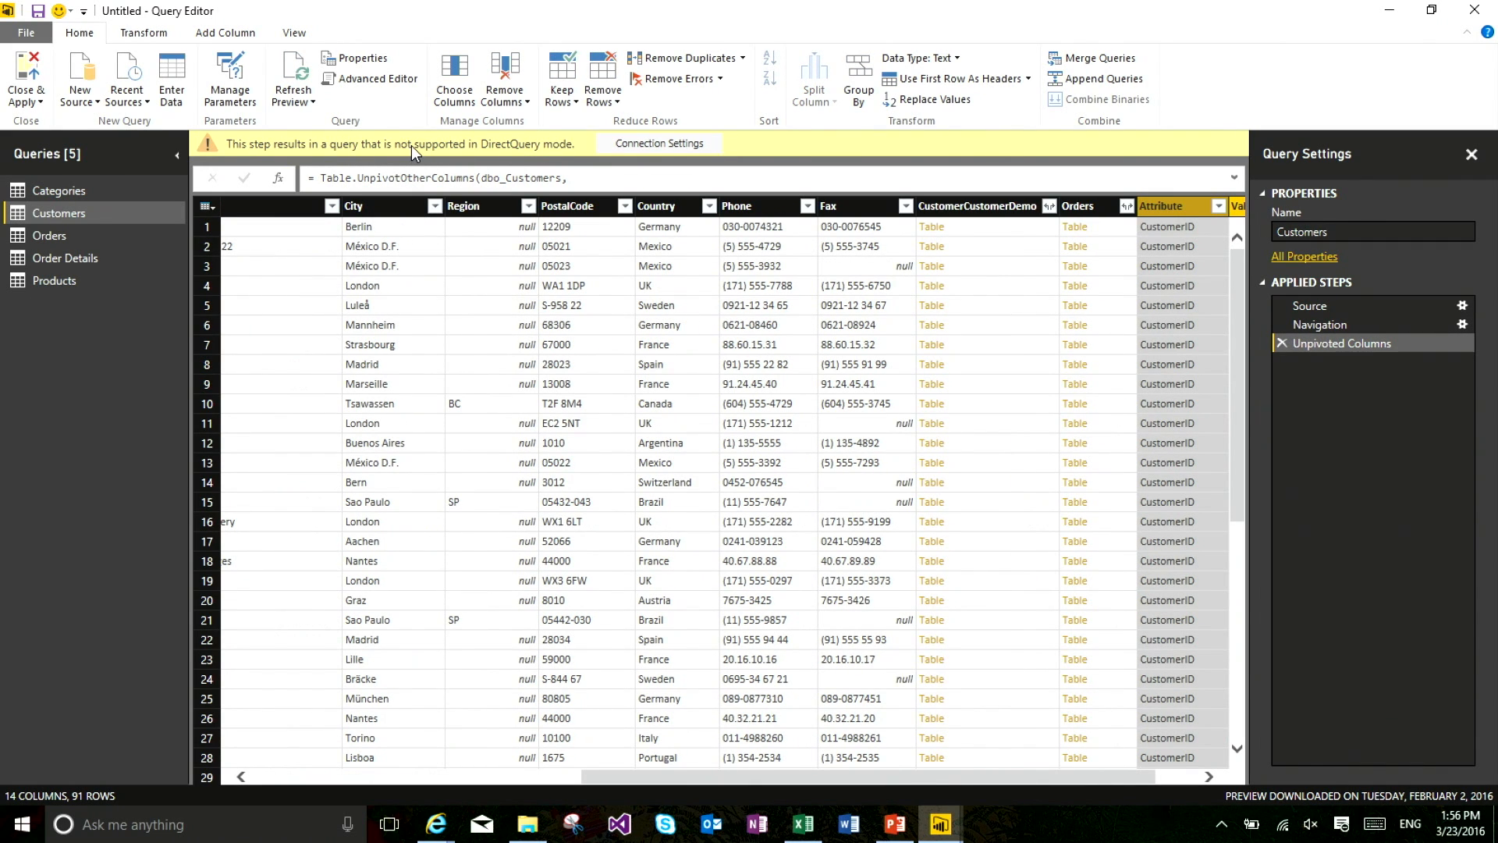
{"action": "left_click", "coordinate": [628, 147]}
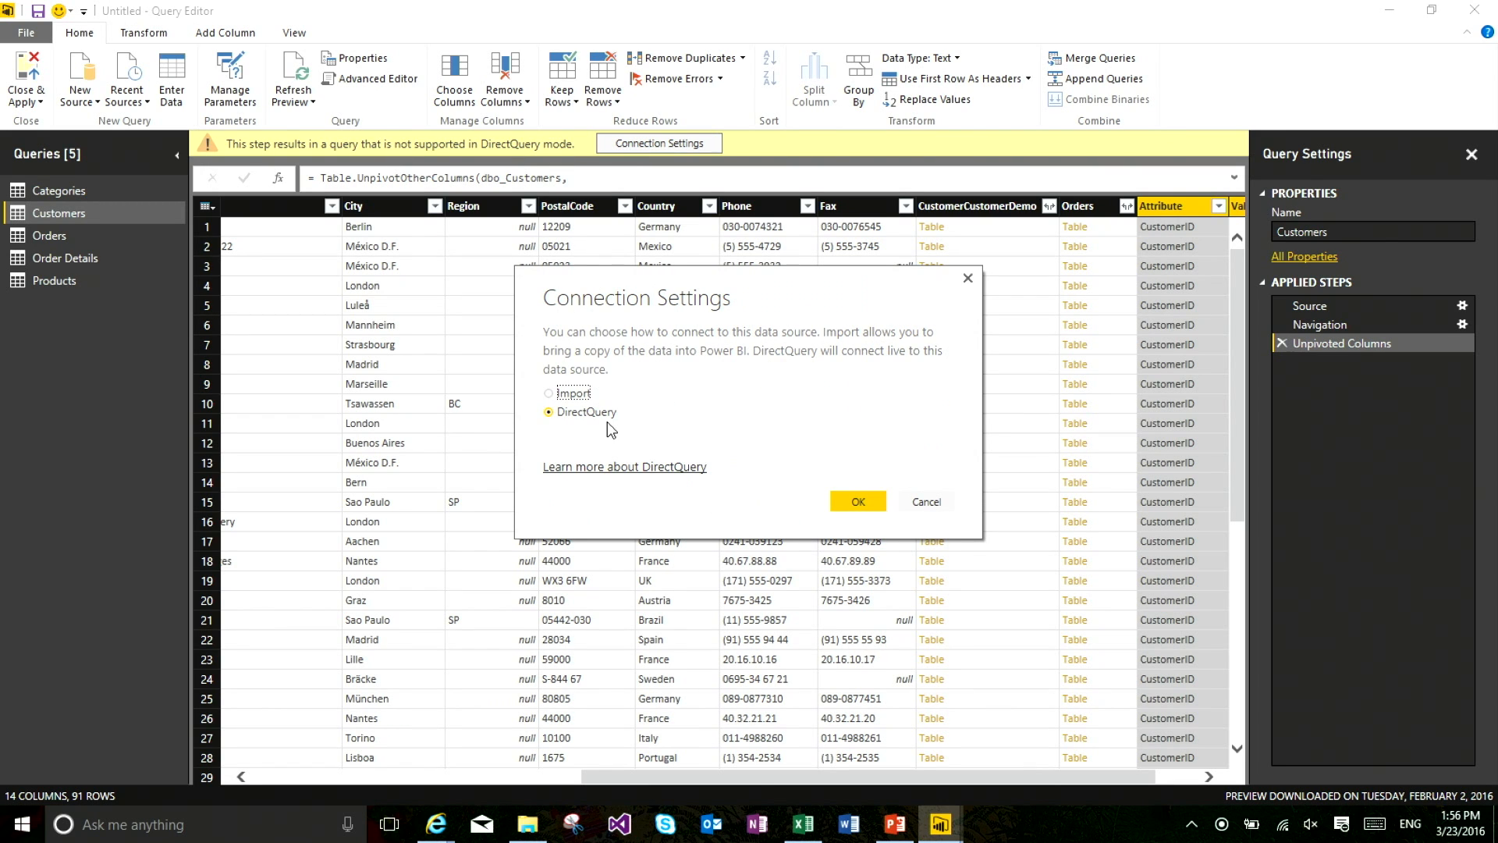
{"action": "left_click", "coordinate": [928, 503]}
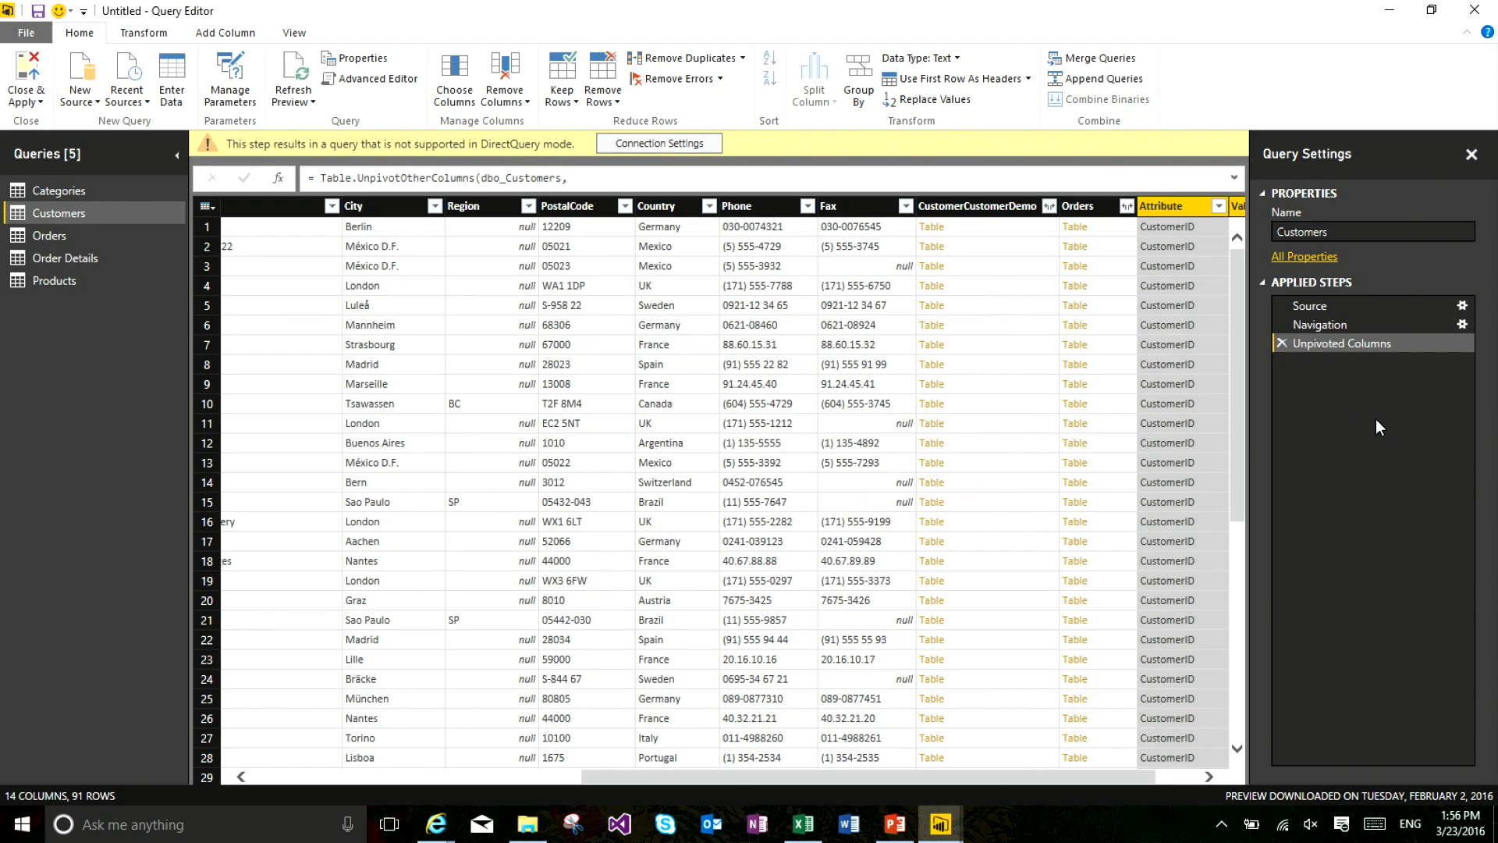
{"action": "left_click", "coordinate": [1284, 343]}
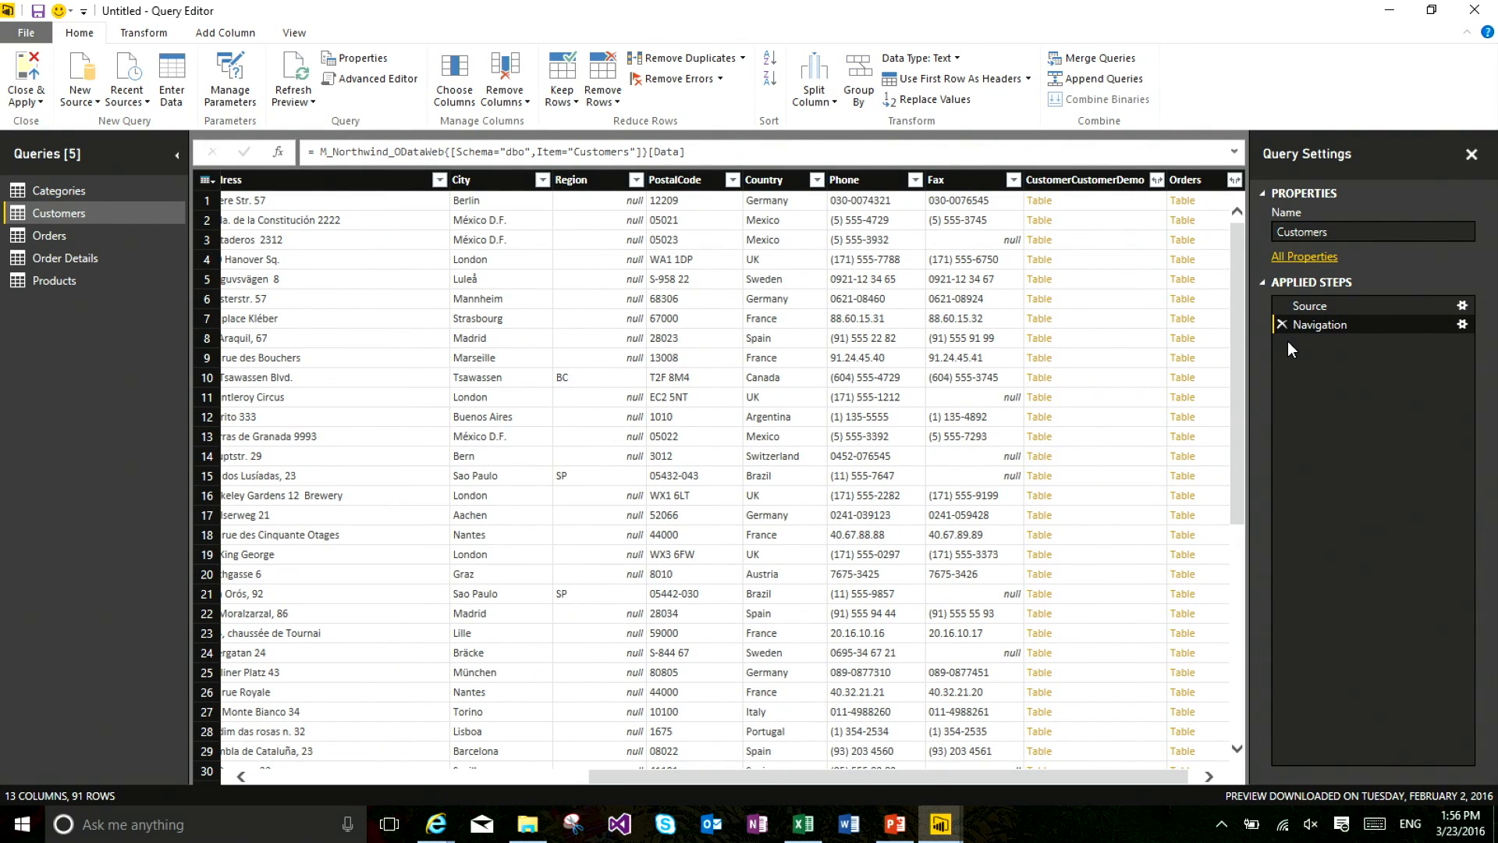
Close the Query Editor without applying the pending query changes
{"action": "left_click", "coordinate": [1473, 10]}
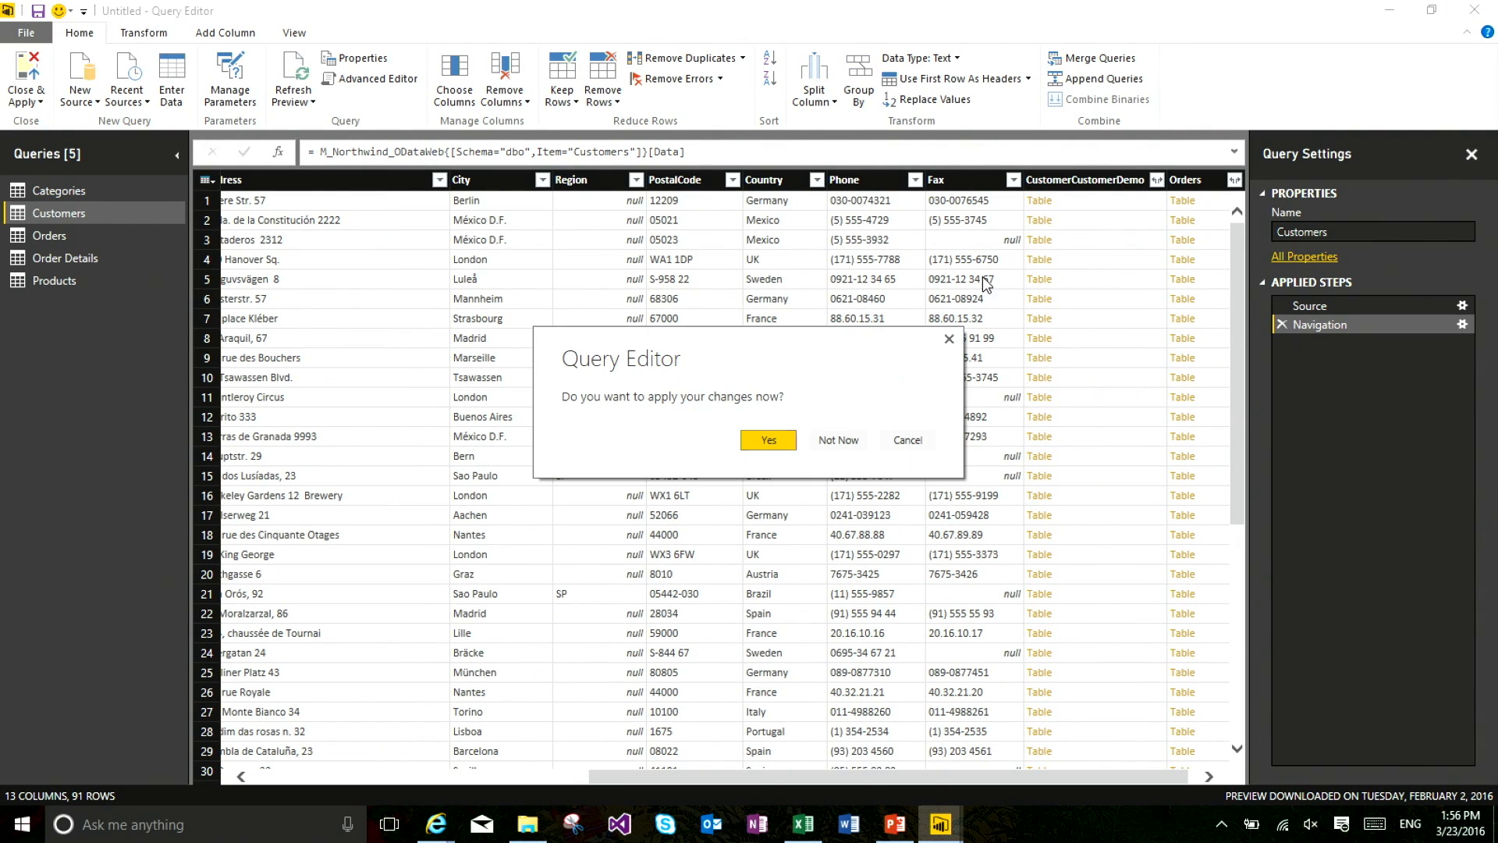
{"action": "left_click", "coordinate": [824, 441]}
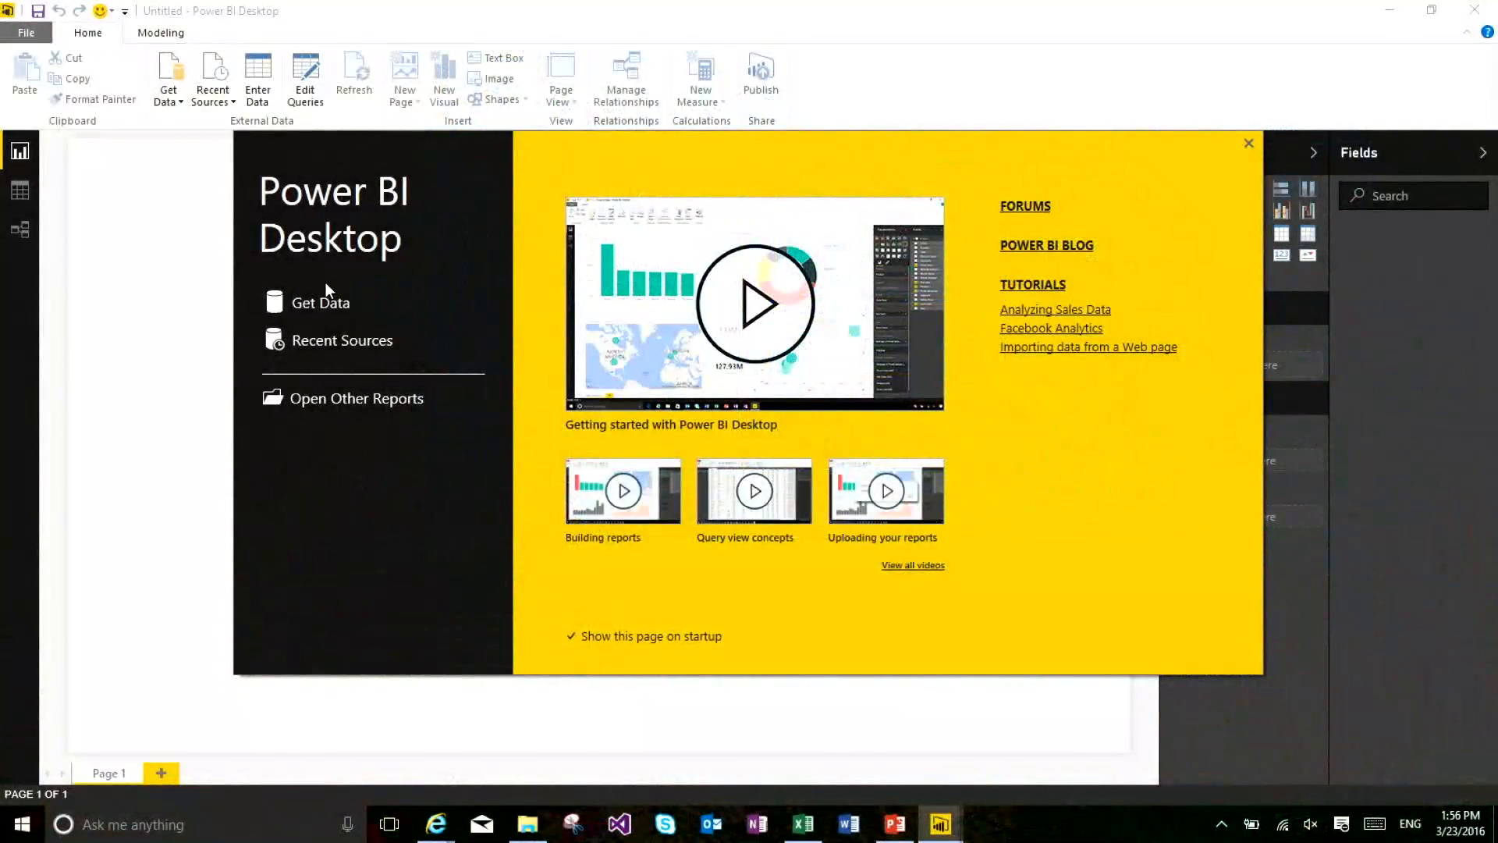
Try to connect live to the SQL Server Analysis Services server mey2, checking the network connection and the server warning
{"action": "left_click", "coordinate": [336, 310]}
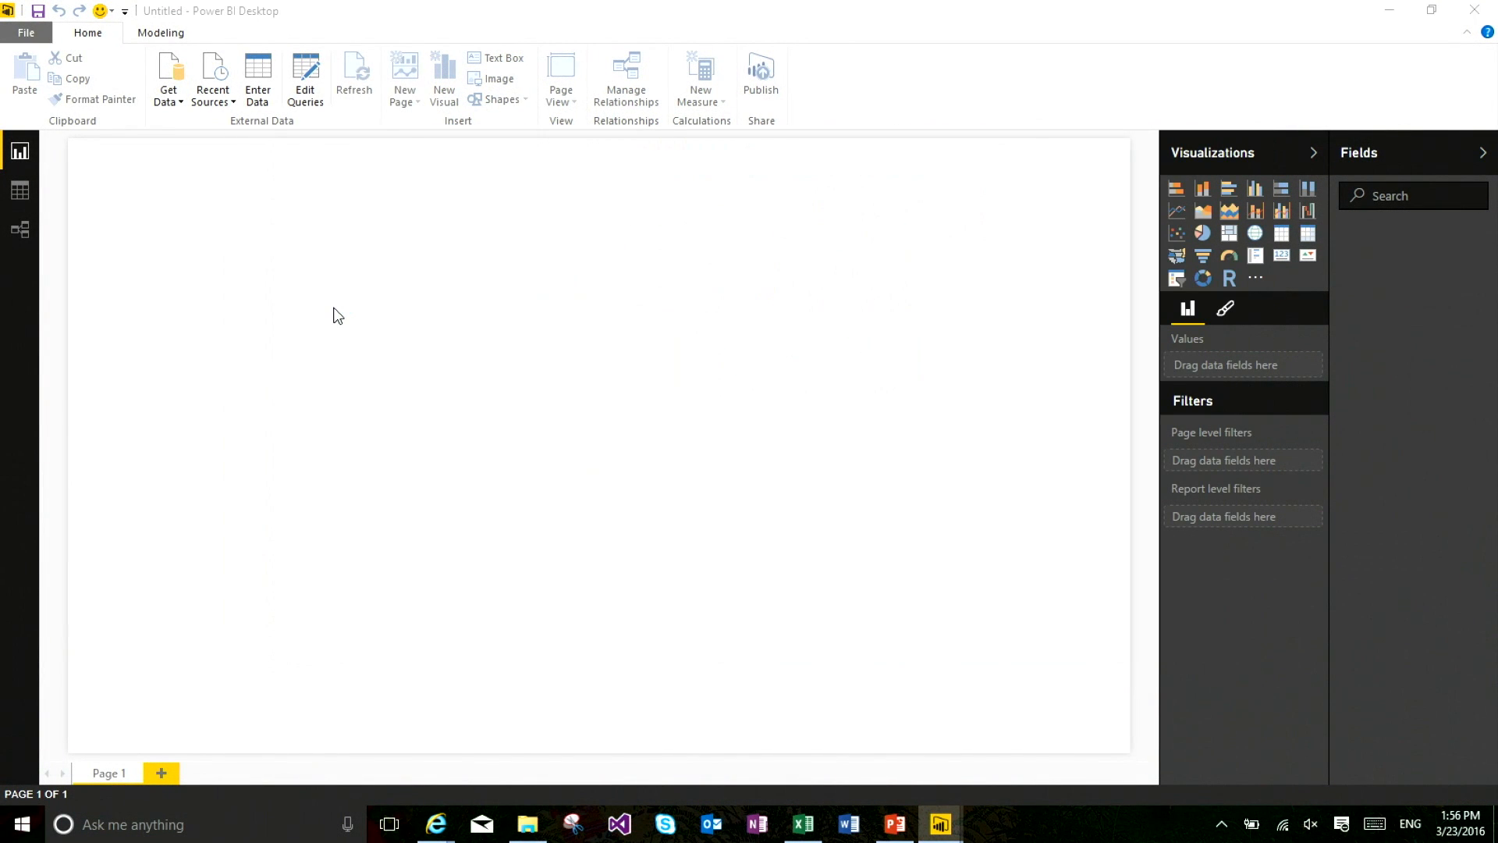
{"action": "left_click", "coordinate": [544, 267]}
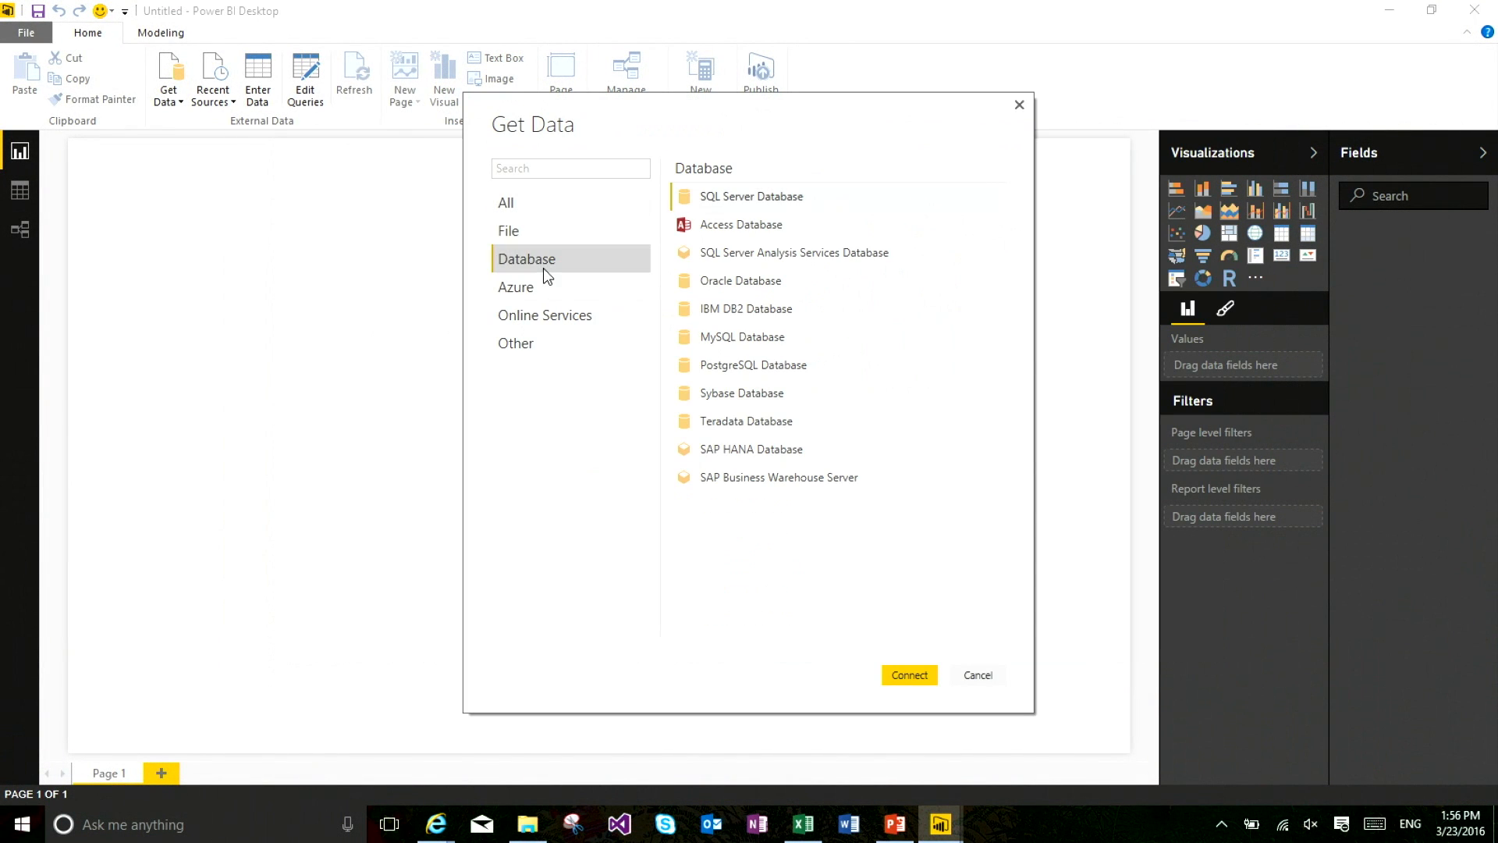
{"action": "left_click", "coordinate": [752, 263]}
{"action": "left_click", "coordinate": [909, 676]}
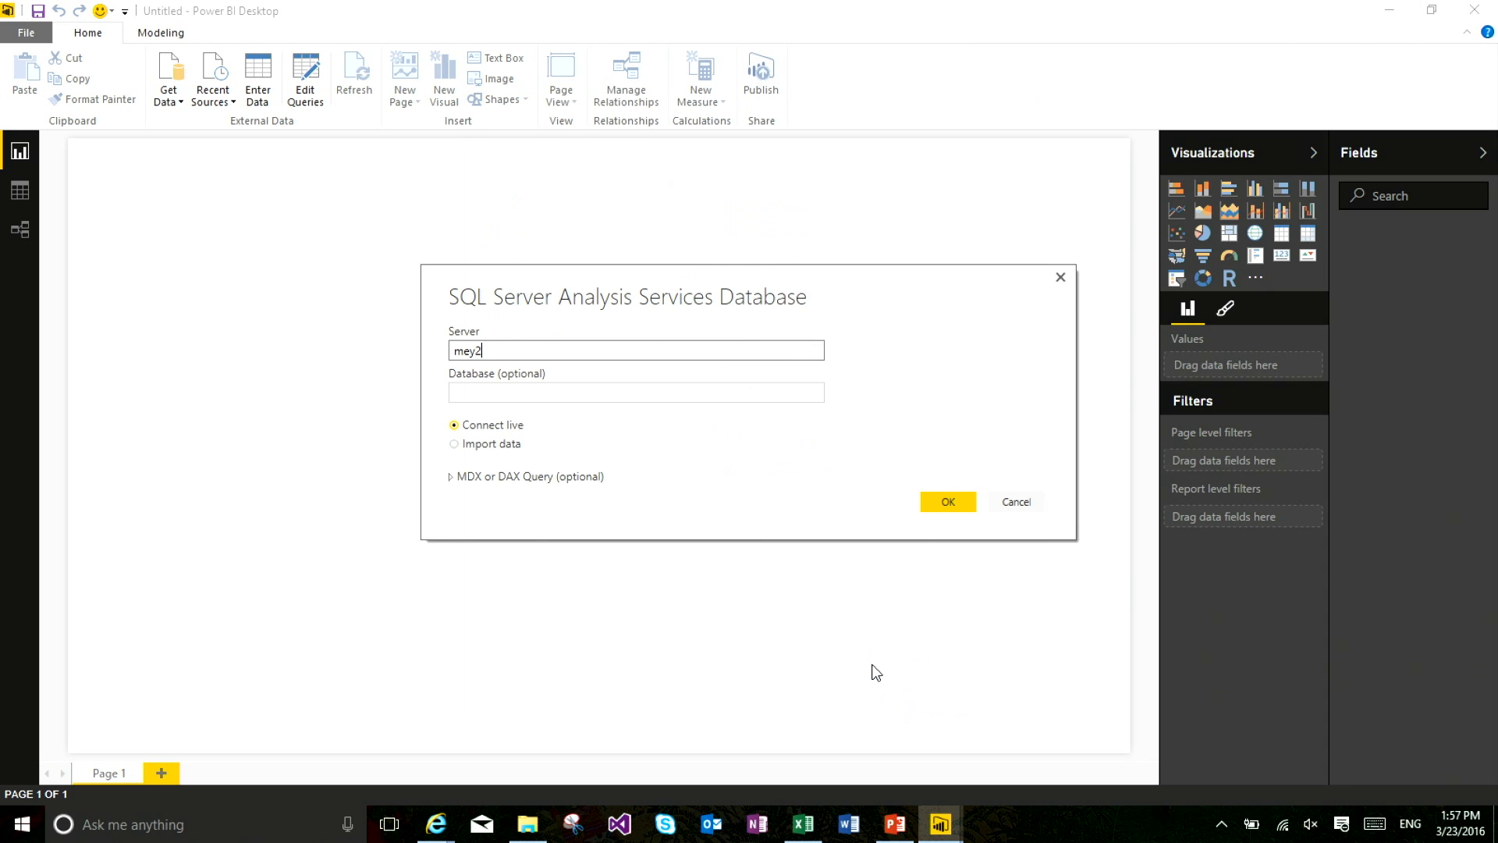
{"action": "left_click", "coordinate": [507, 443]}
{"action": "left_click", "coordinate": [511, 426]}
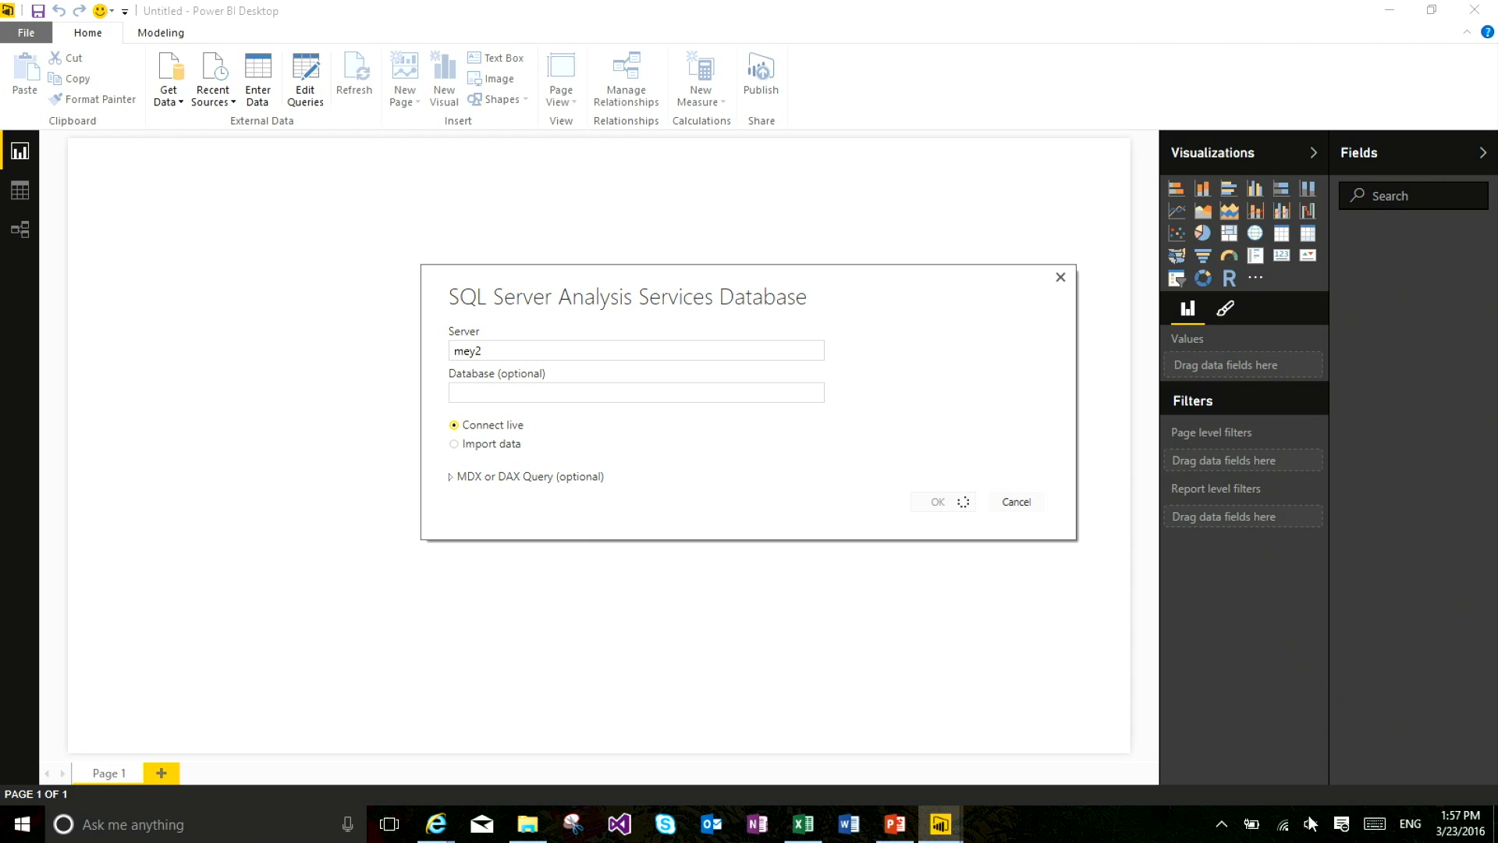
{"action": "left_click", "coordinate": [1283, 825]}
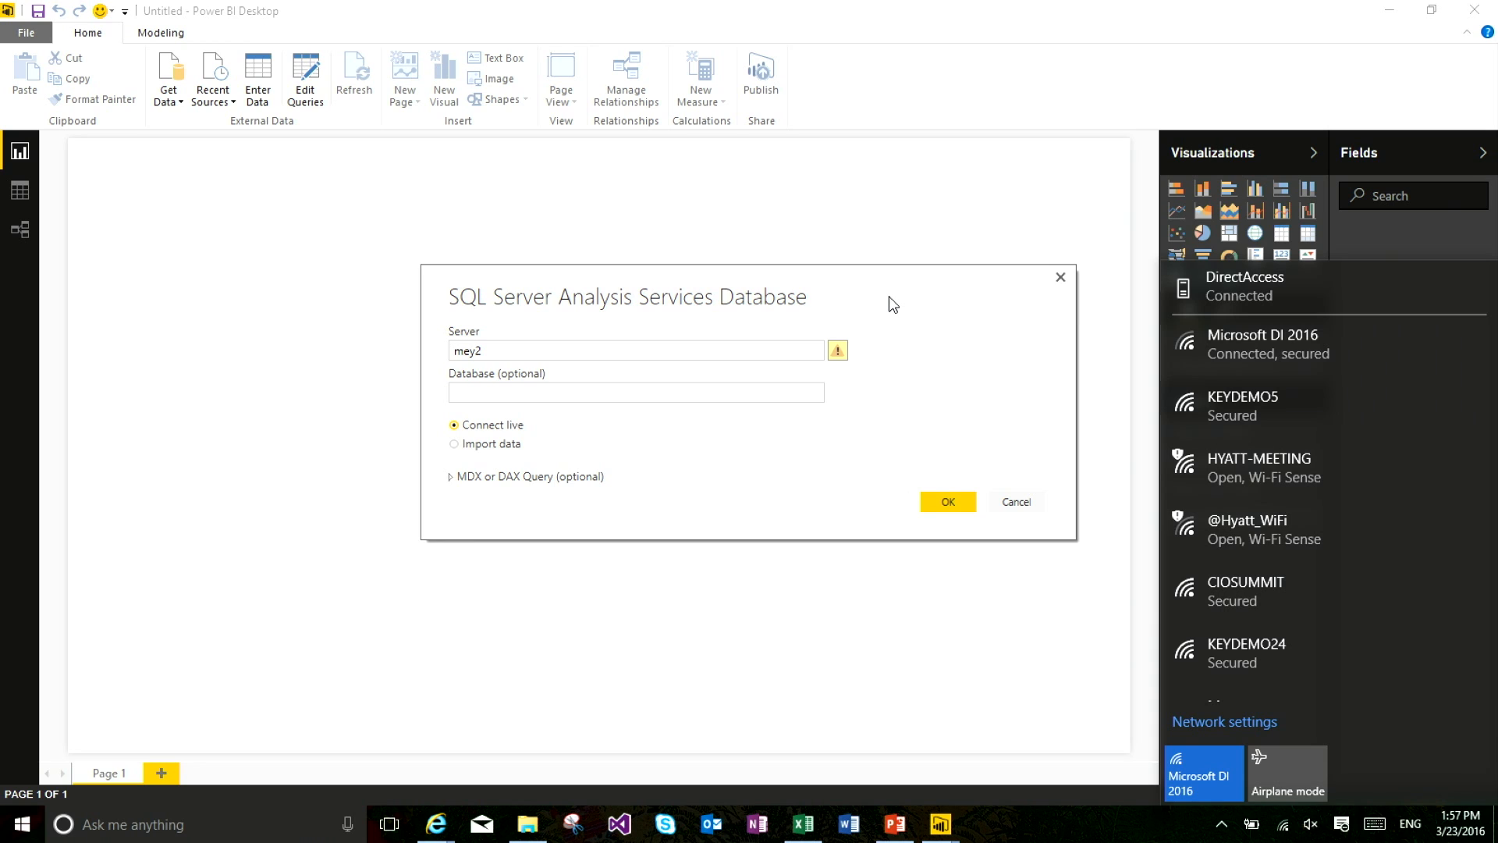
{"action": "mouse_move", "coordinate": [839, 351]}
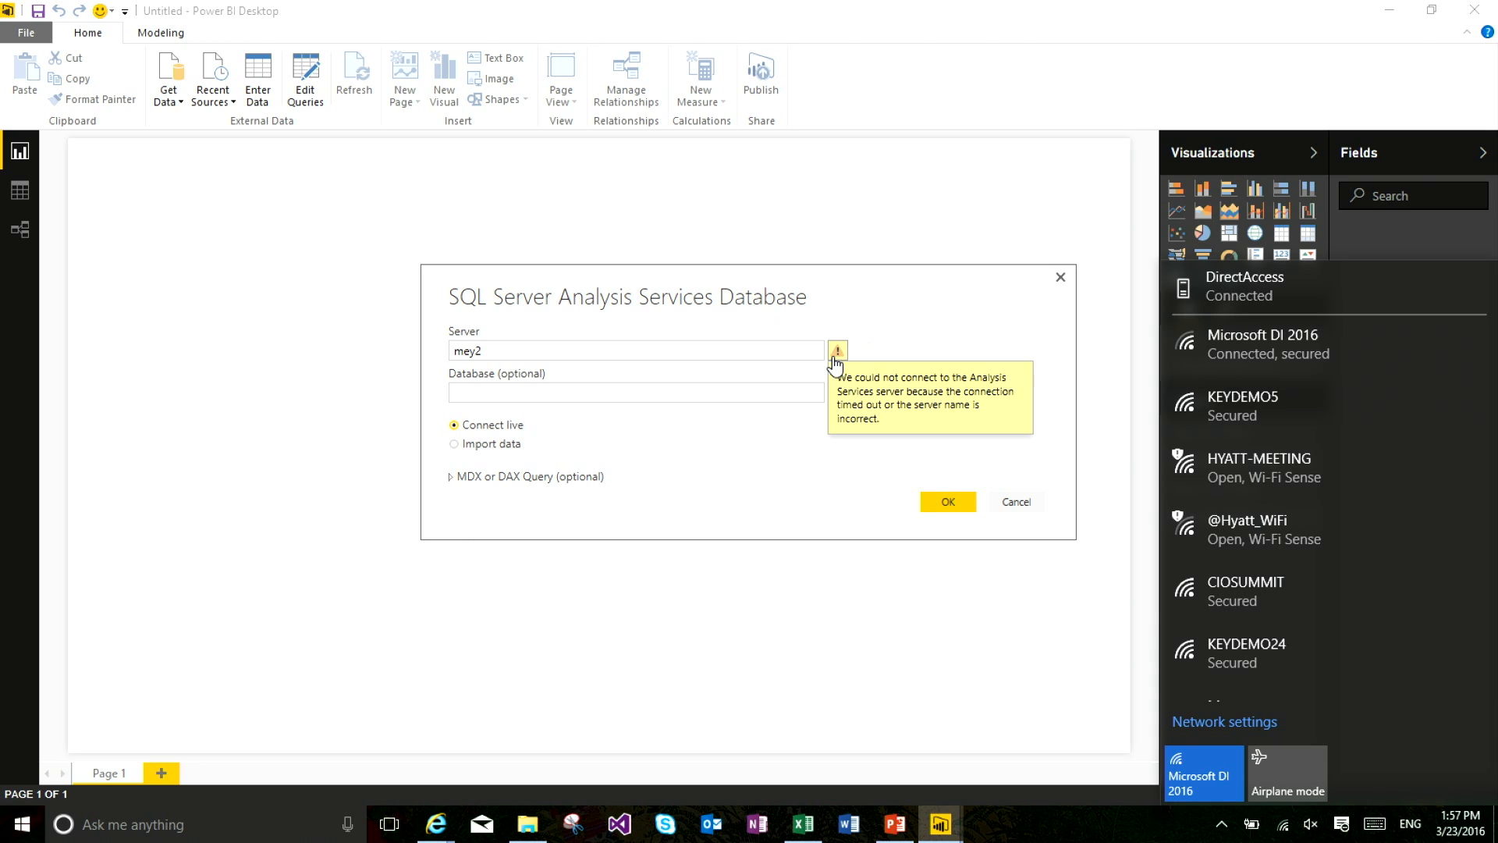
Try to import data from the Analysis Services server mey2 using the current Windows credentials
{"action": "key", "text": "Down"}
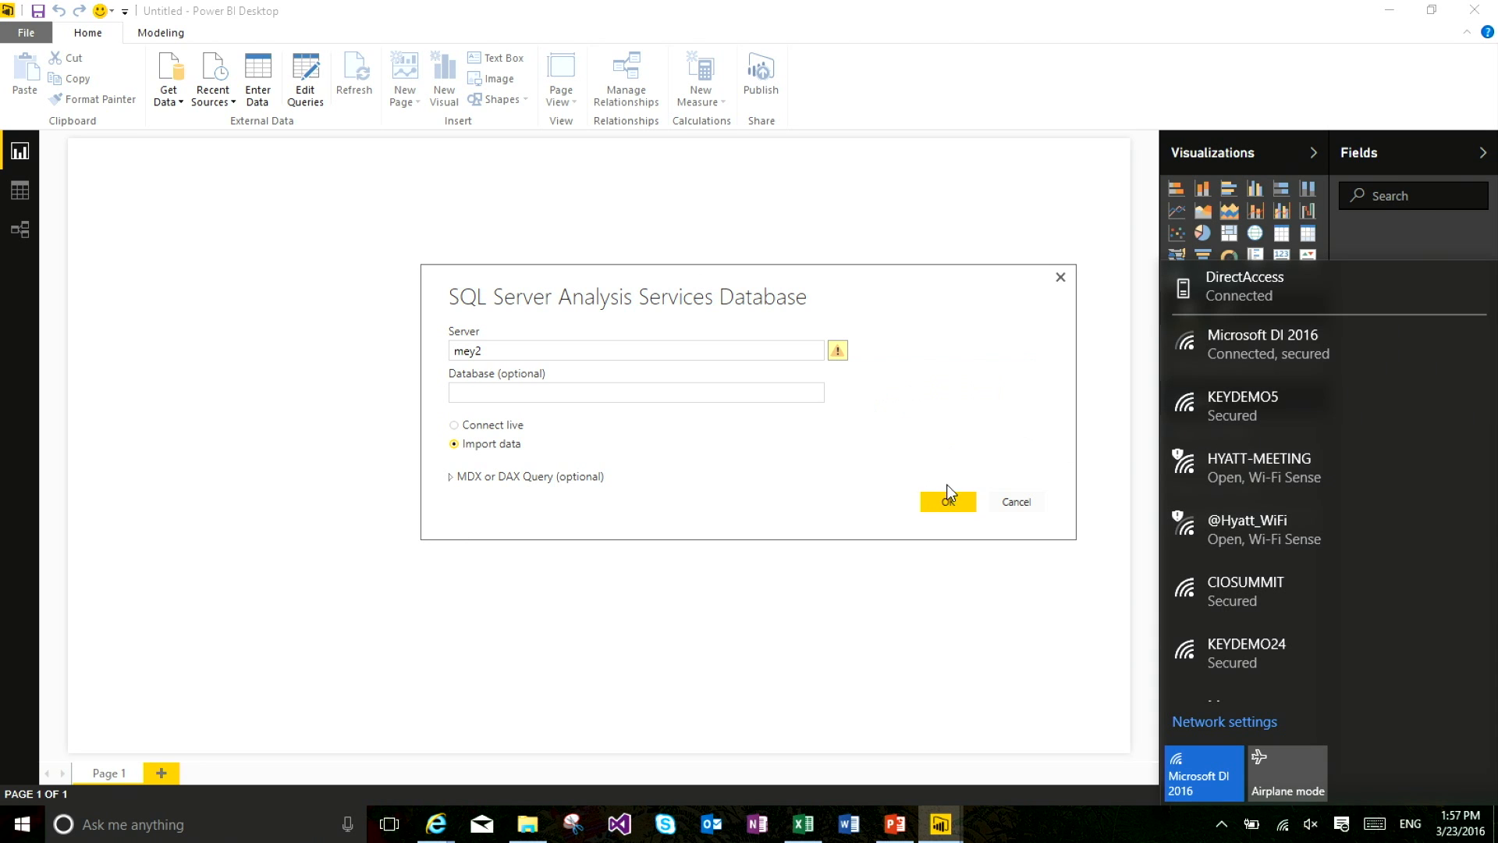
{"action": "left_click", "coordinate": [950, 502]}
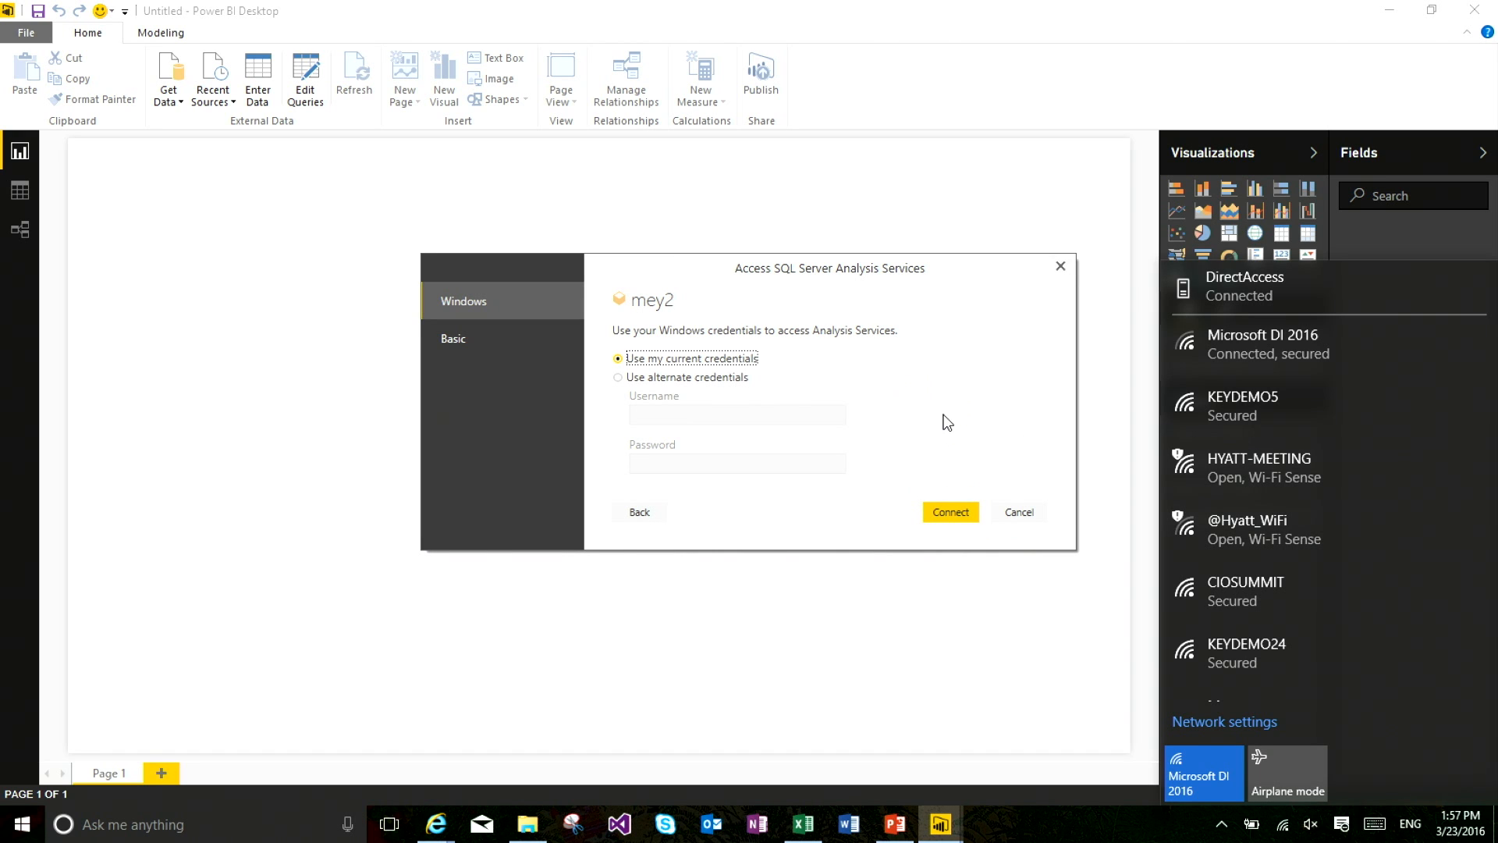
{"action": "left_click", "coordinate": [950, 515]}
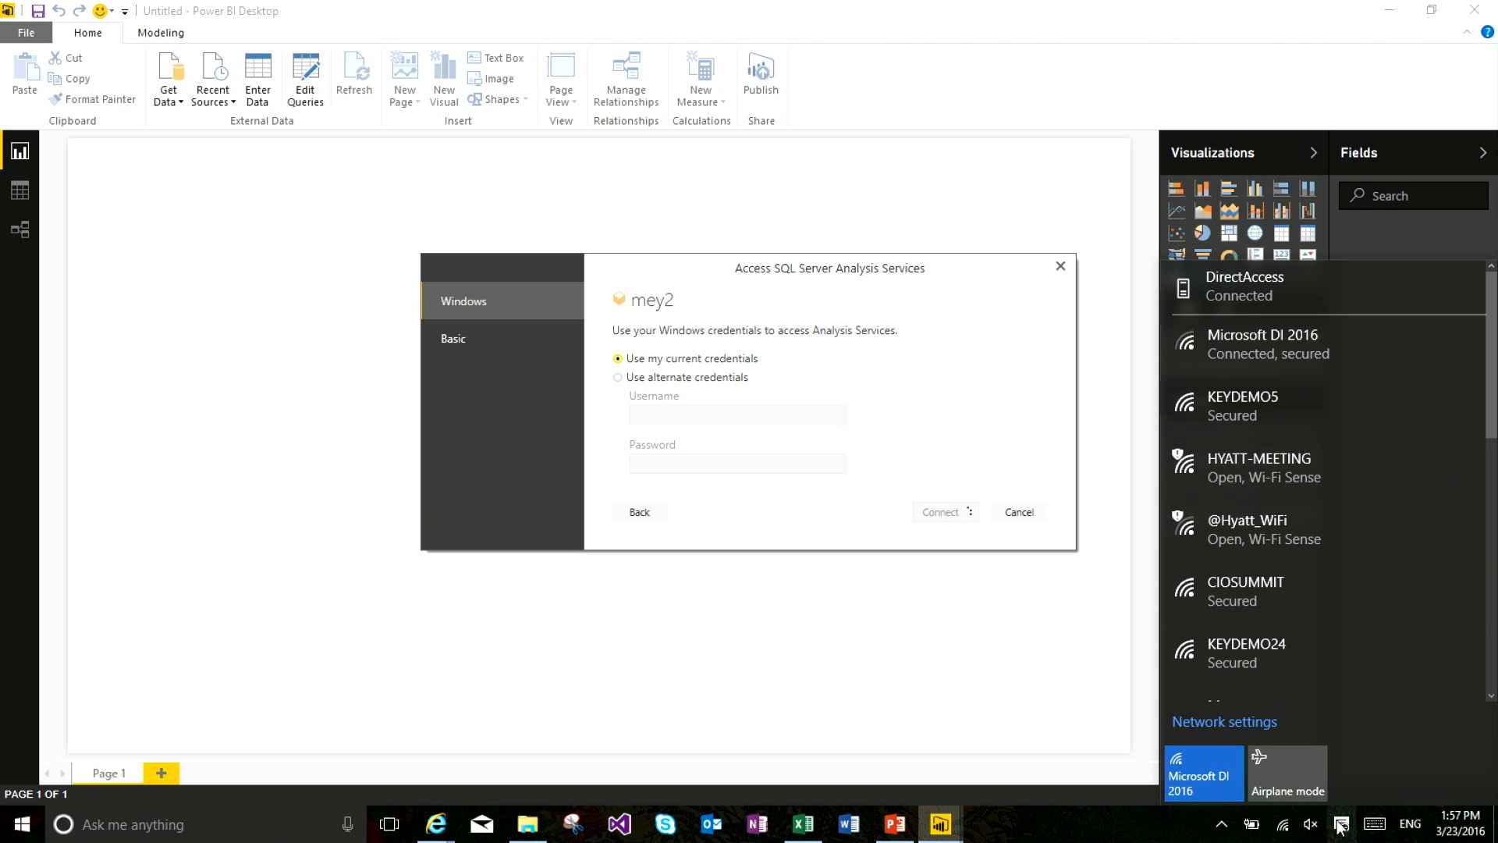
{"action": "left_click", "coordinate": [1264, 819]}
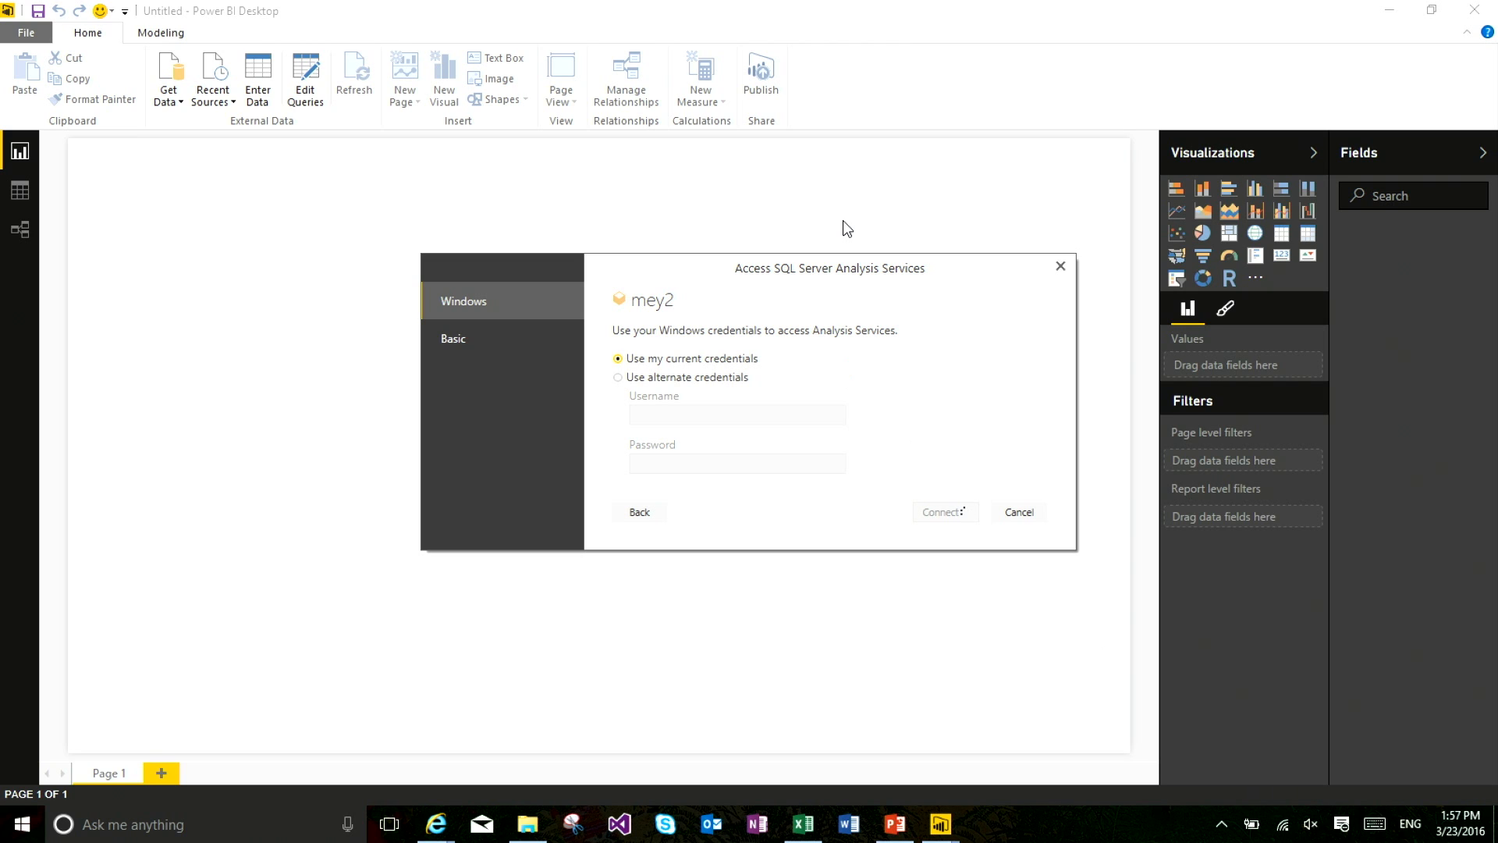
{"action": "left_click", "coordinate": [1008, 517]}
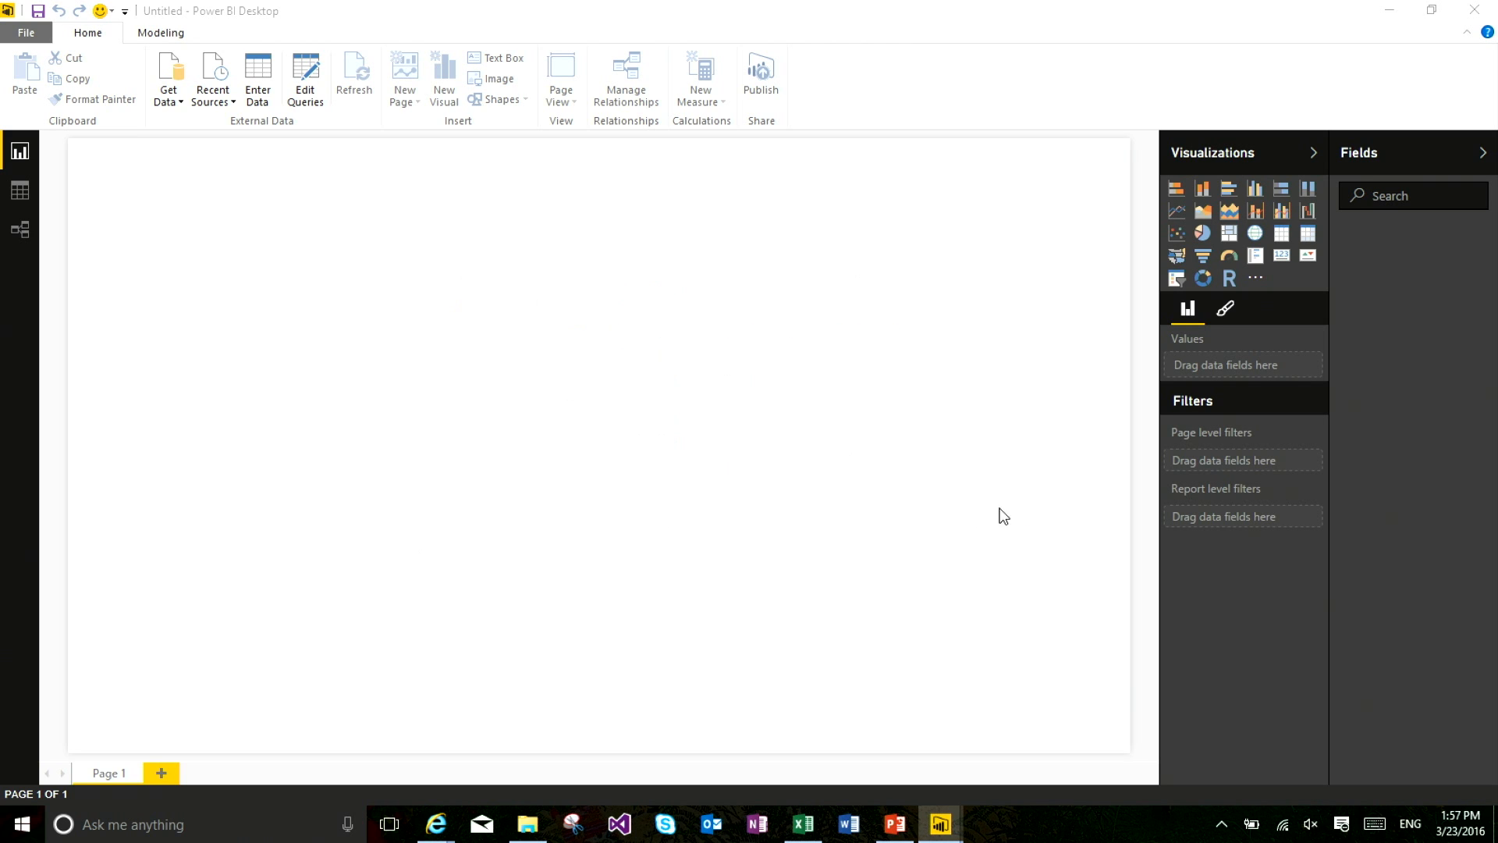
Retry the live connection to mey2 from the recent sources and check the available networks
{"action": "left_click", "coordinate": [202, 101]}
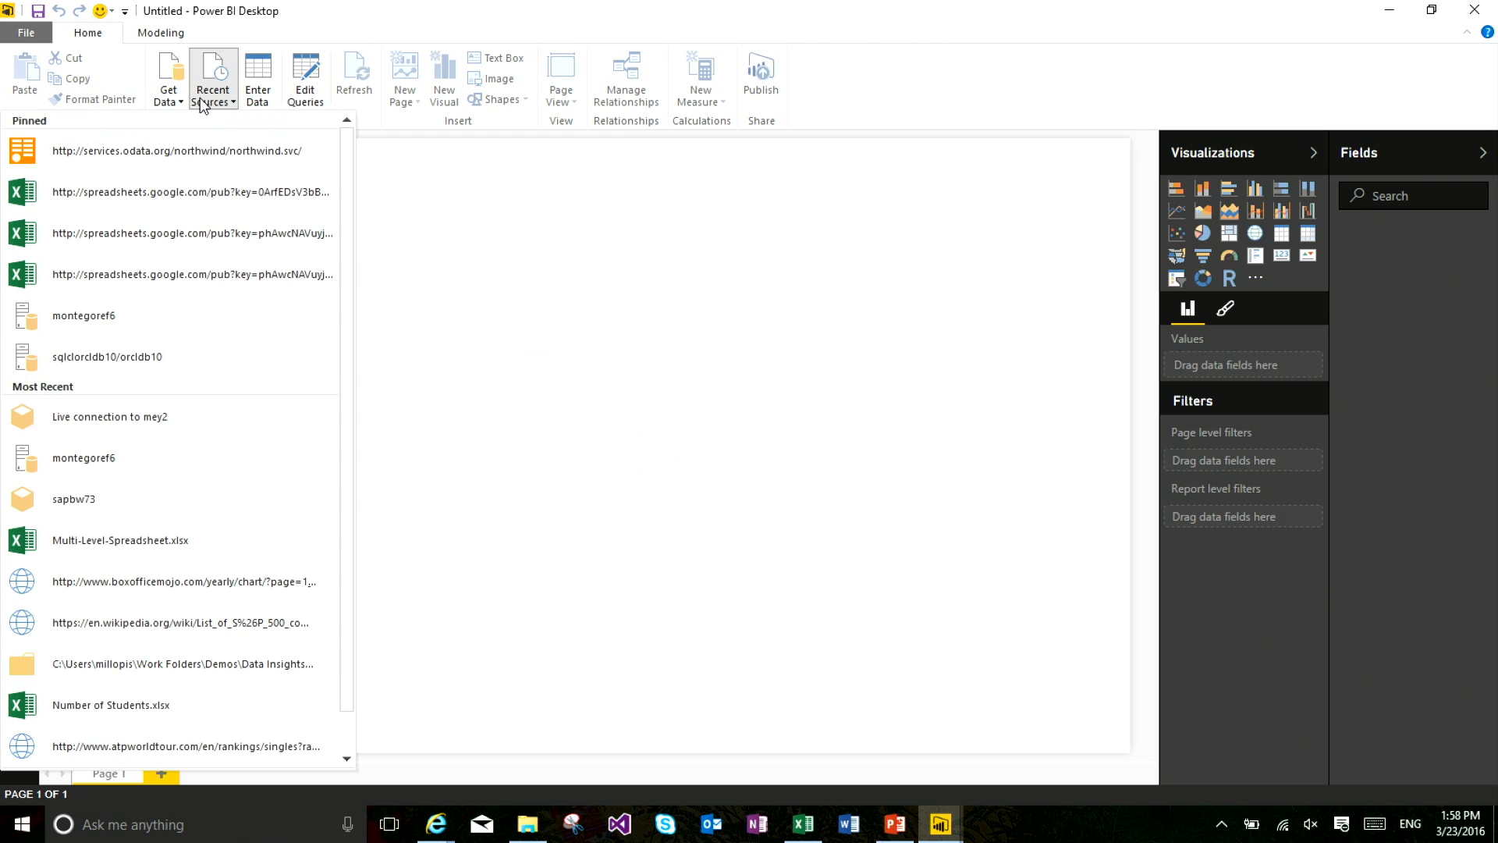
{"action": "left_click", "coordinate": [232, 416]}
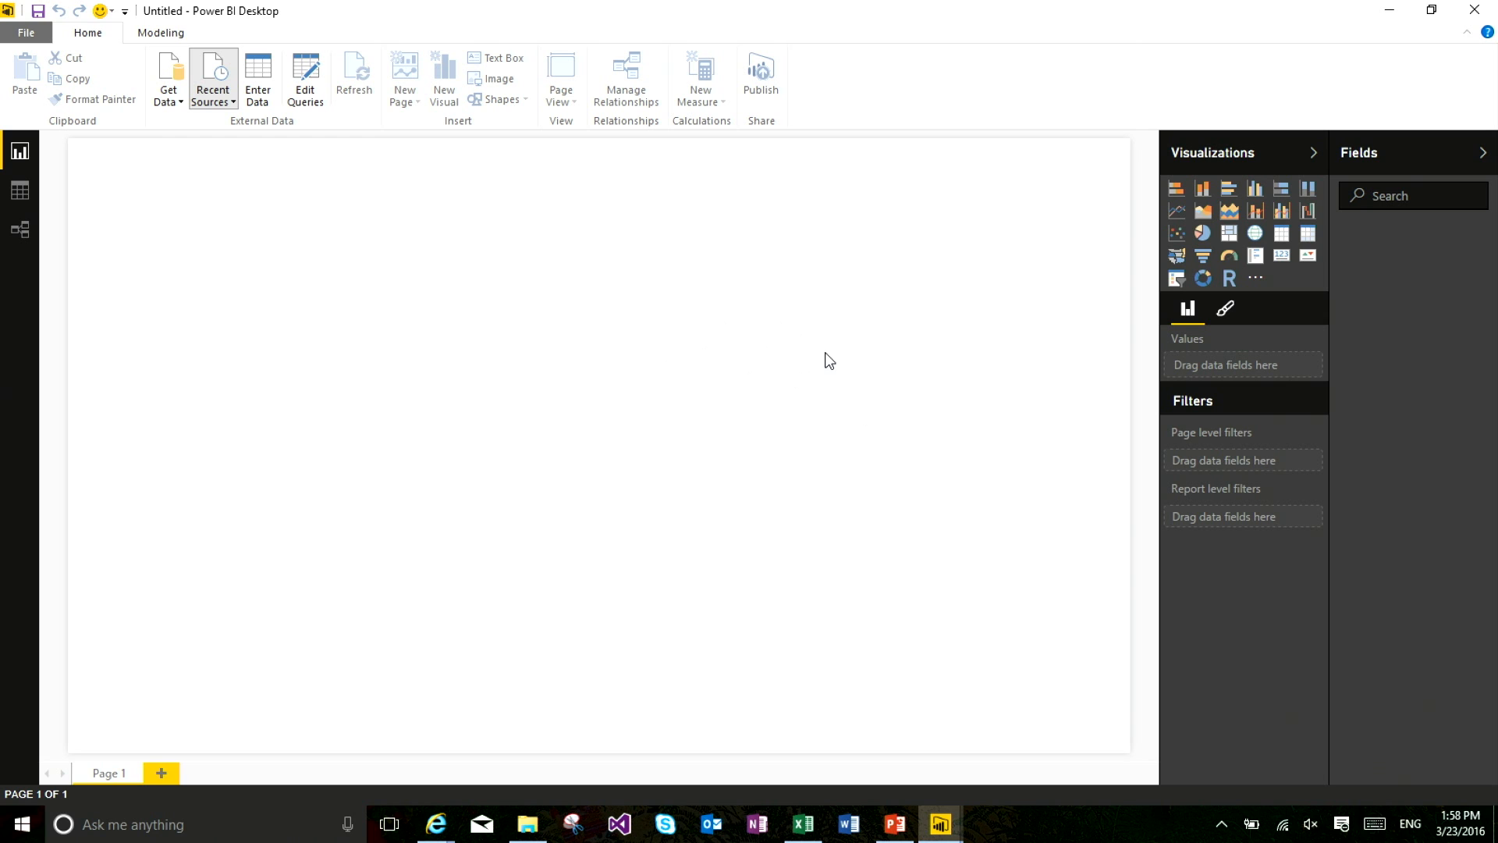
{"action": "left_click", "coordinate": [1281, 824]}
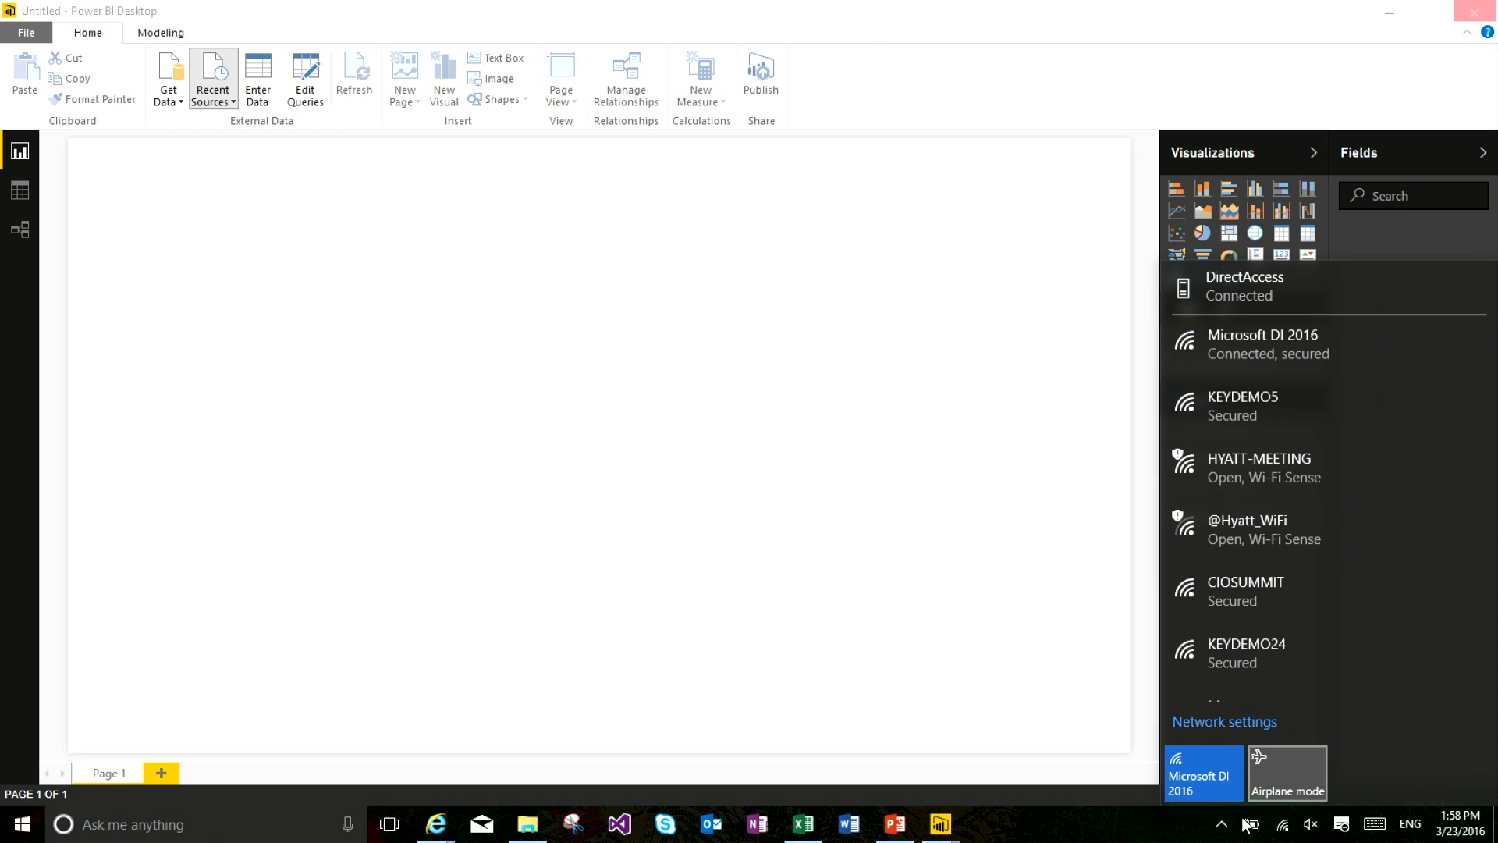
{"action": "left_click", "coordinate": [1282, 824]}
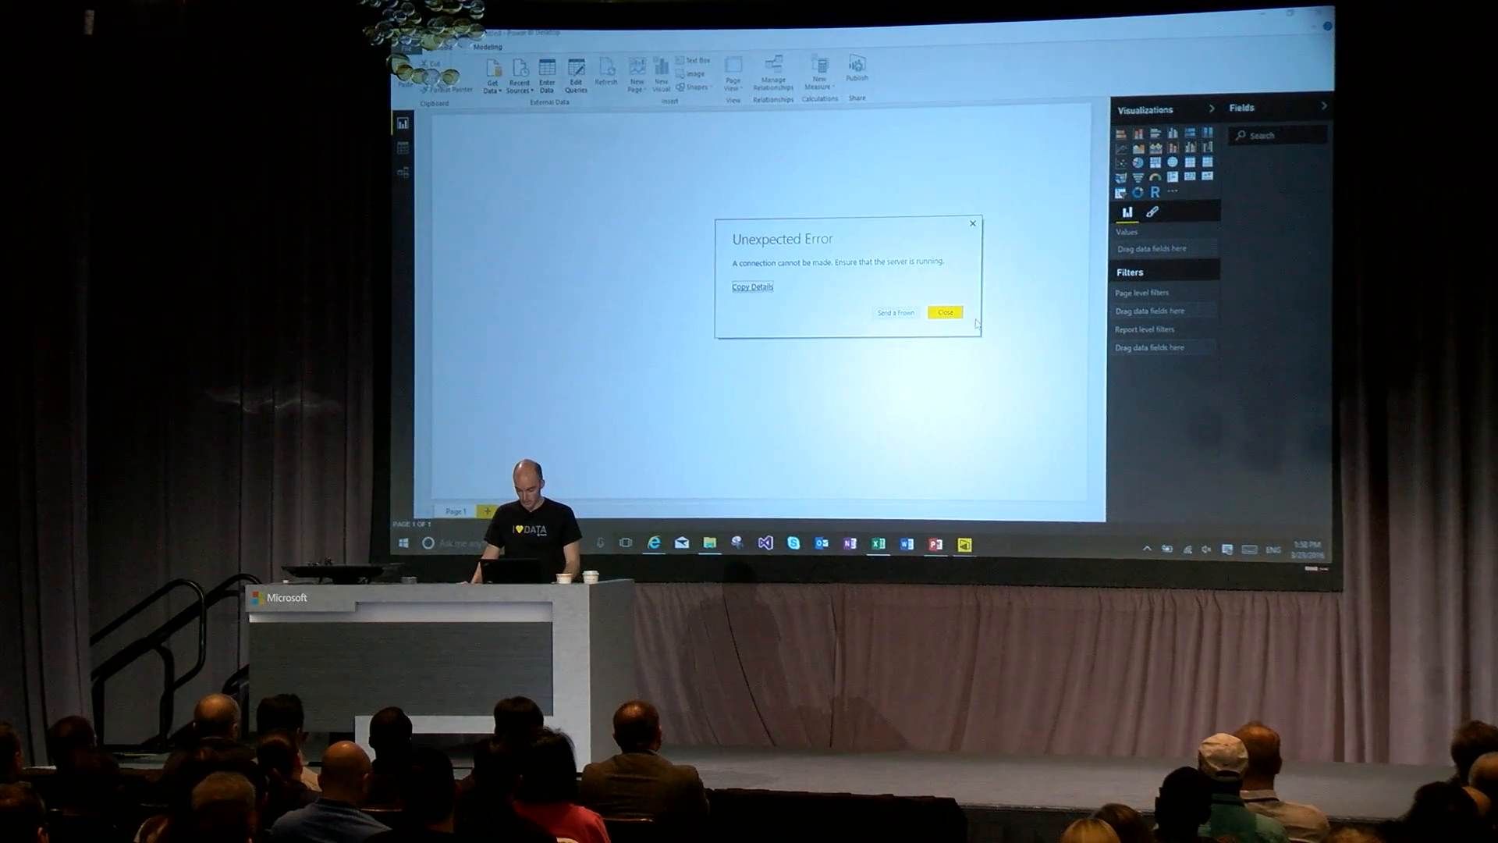
{"action": "left_click", "coordinate": [948, 314]}
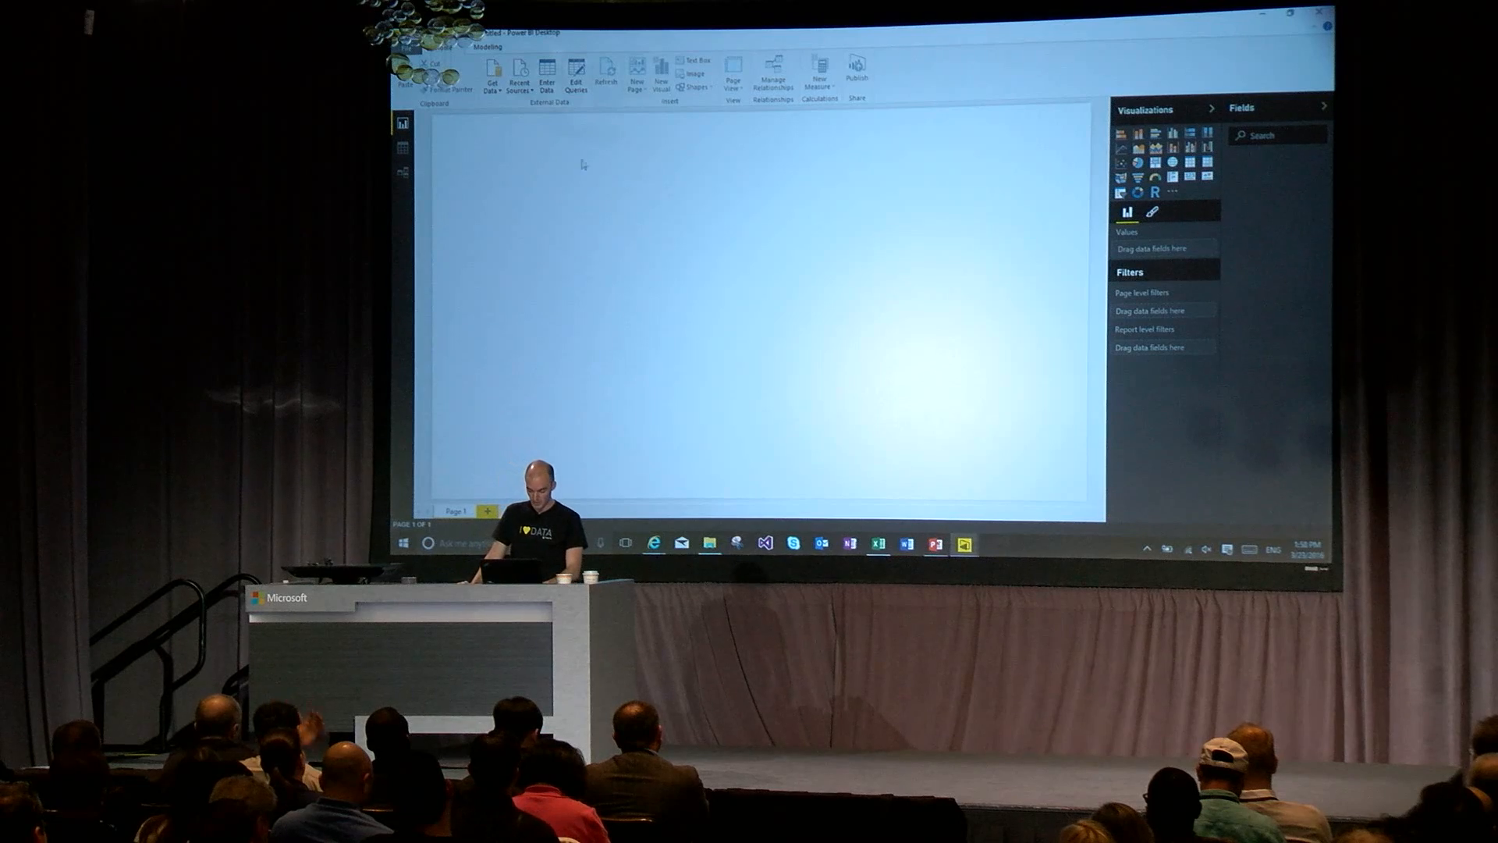
Switch to the PowerPoint presentation and select the slide after the "Connectivity Modes in Power BI Desktop" demo slide
{"action": "left_click", "coordinate": [940, 545]}
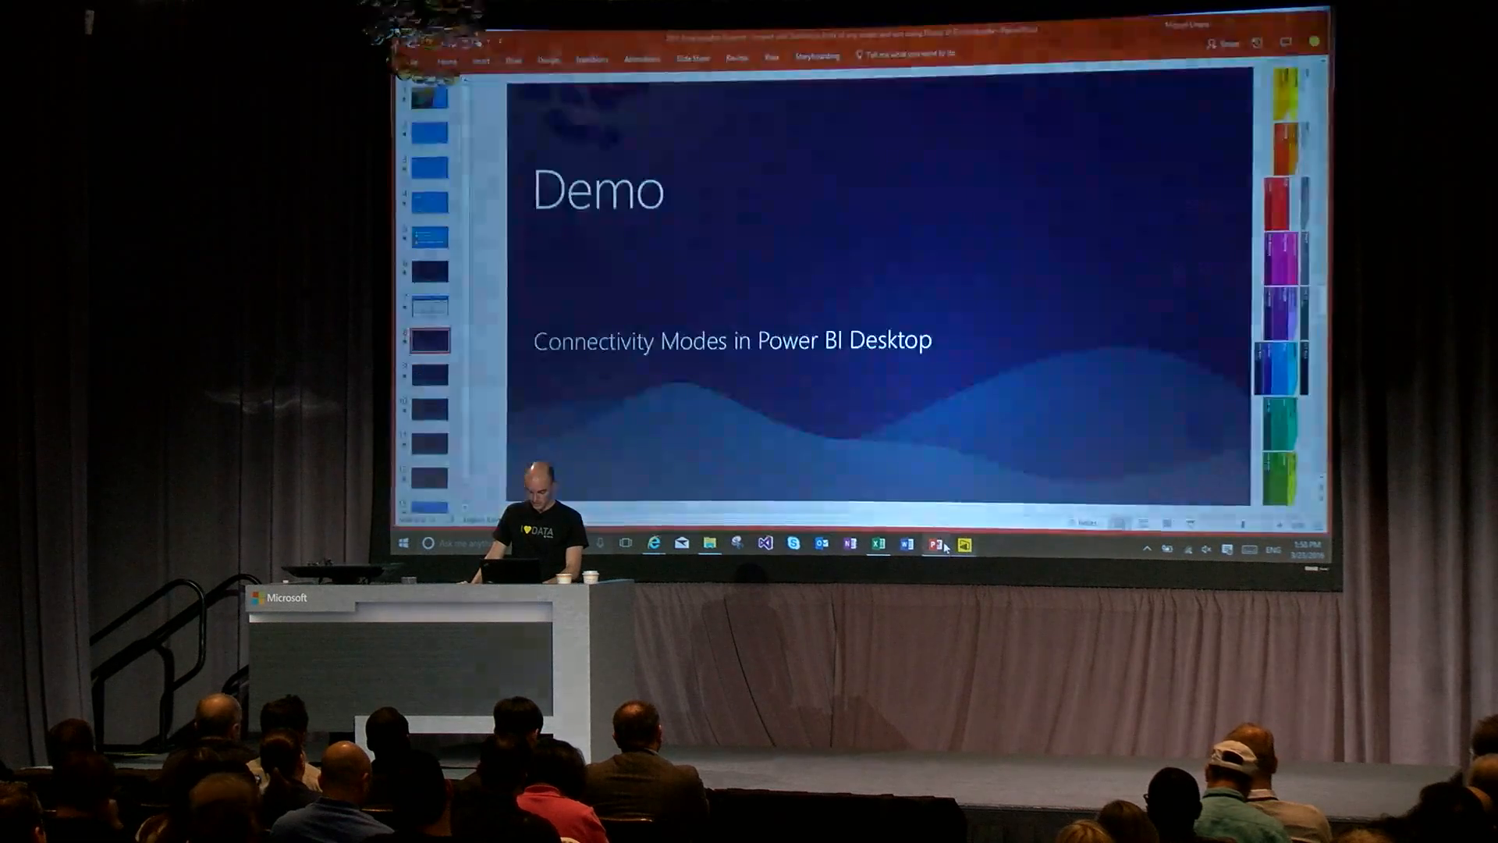
{"action": "left_click", "coordinate": [442, 377]}
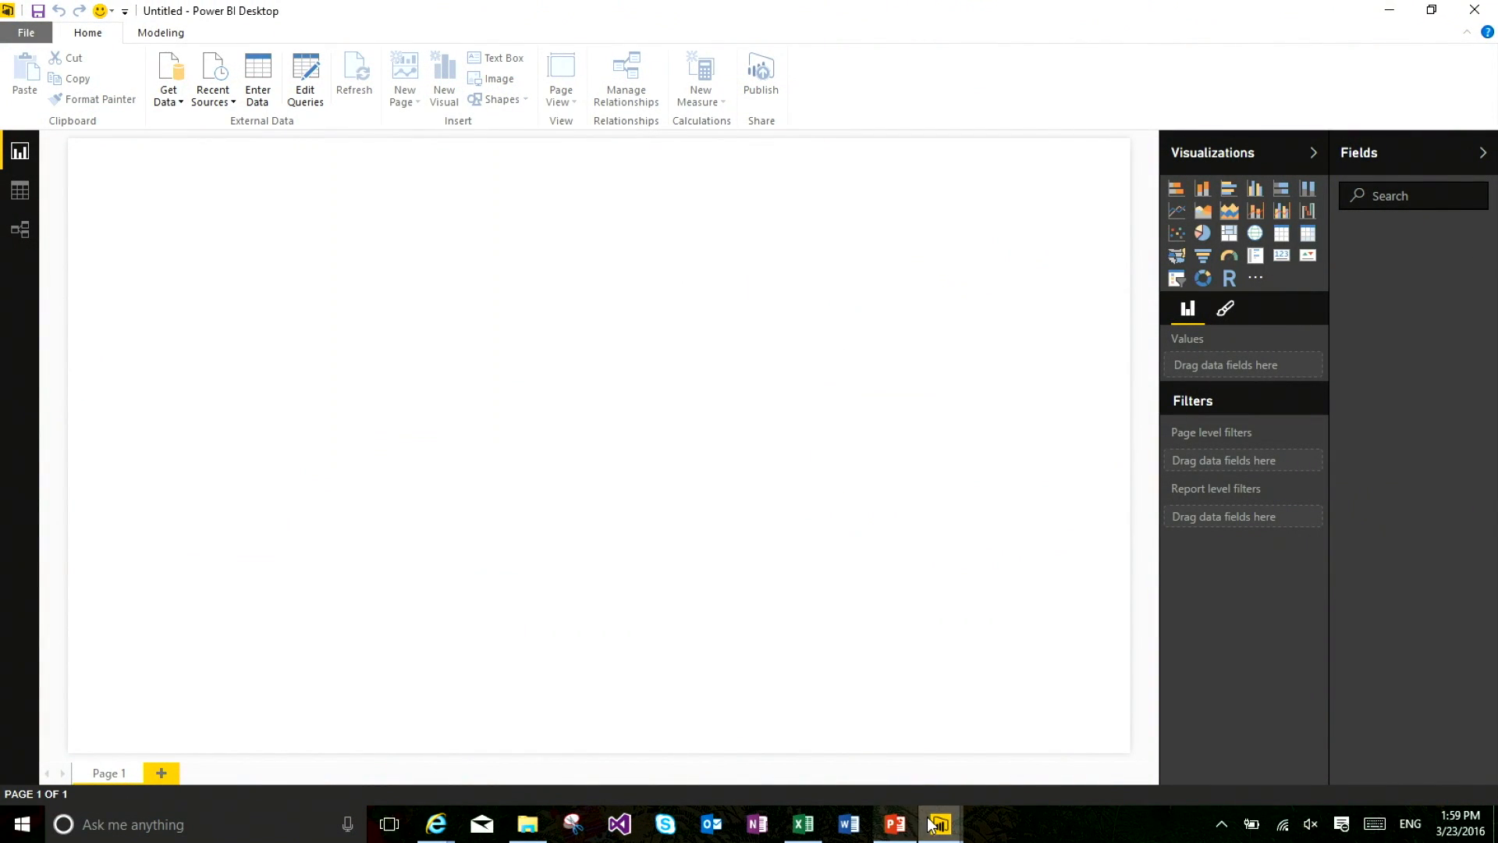
Open a new Power BI Desktop window
{"action": "right_click", "coordinate": [940, 824]}
{"action": "left_click", "coordinate": [981, 714]}
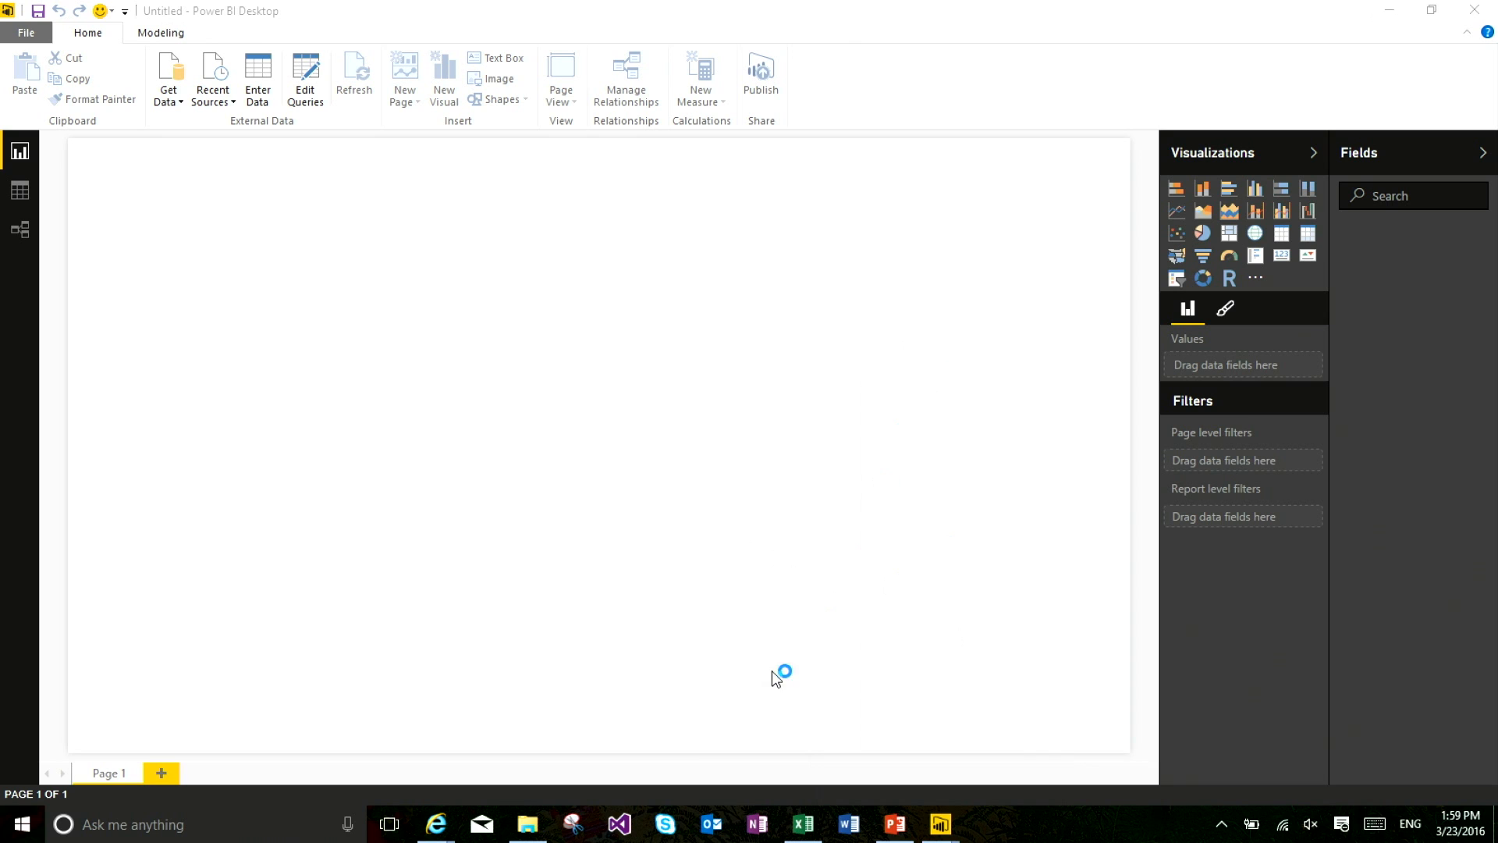
Switch to Internet Explorer and copy the web address of the Box Office Mojo 2015 yearly results page
{"action": "mouse_move", "coordinate": [446, 822]}
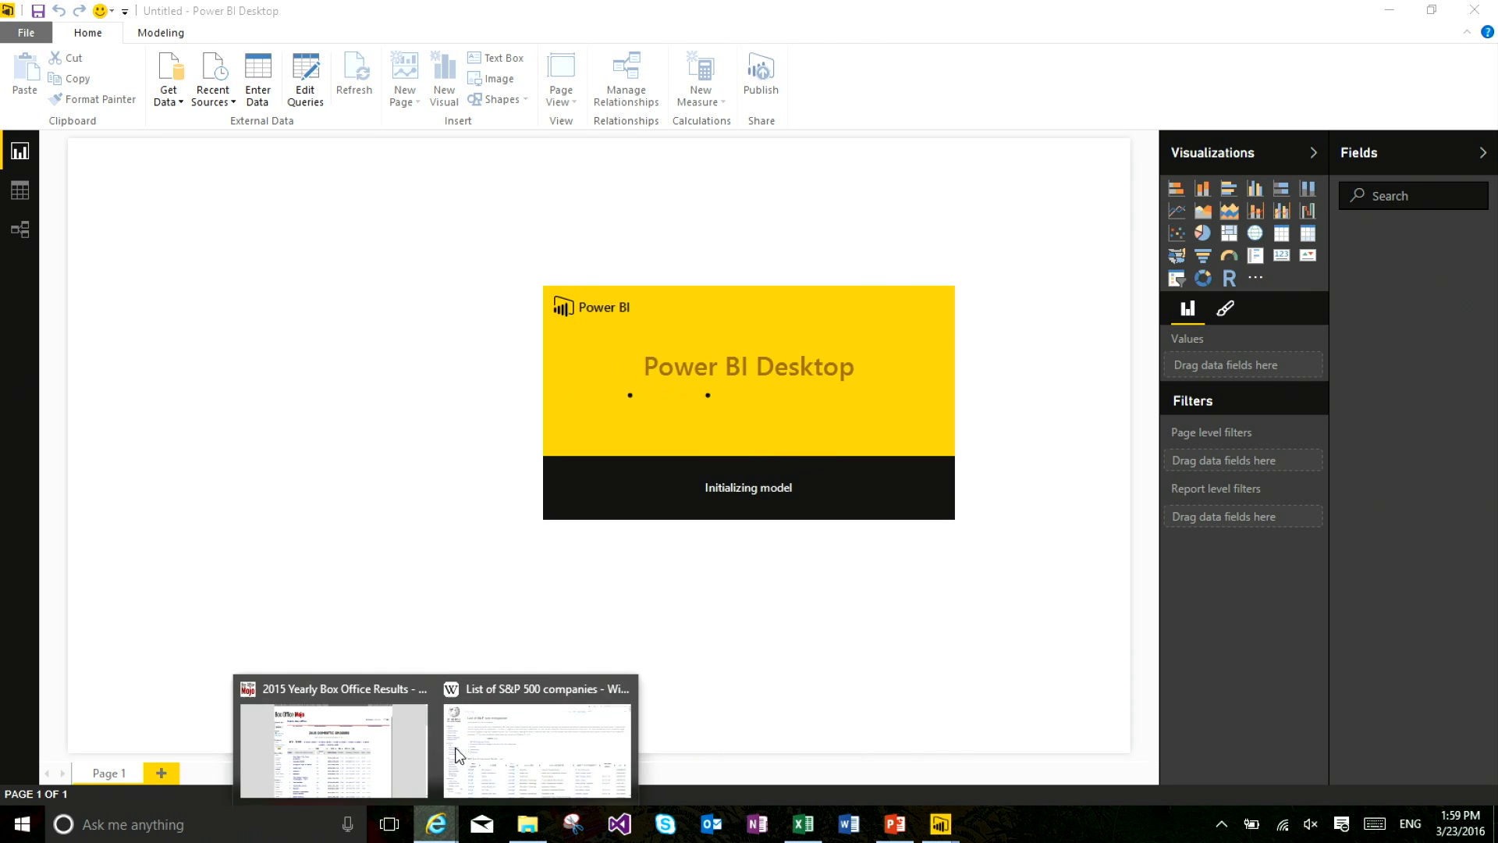
{"action": "left_click", "coordinate": [408, 734]}
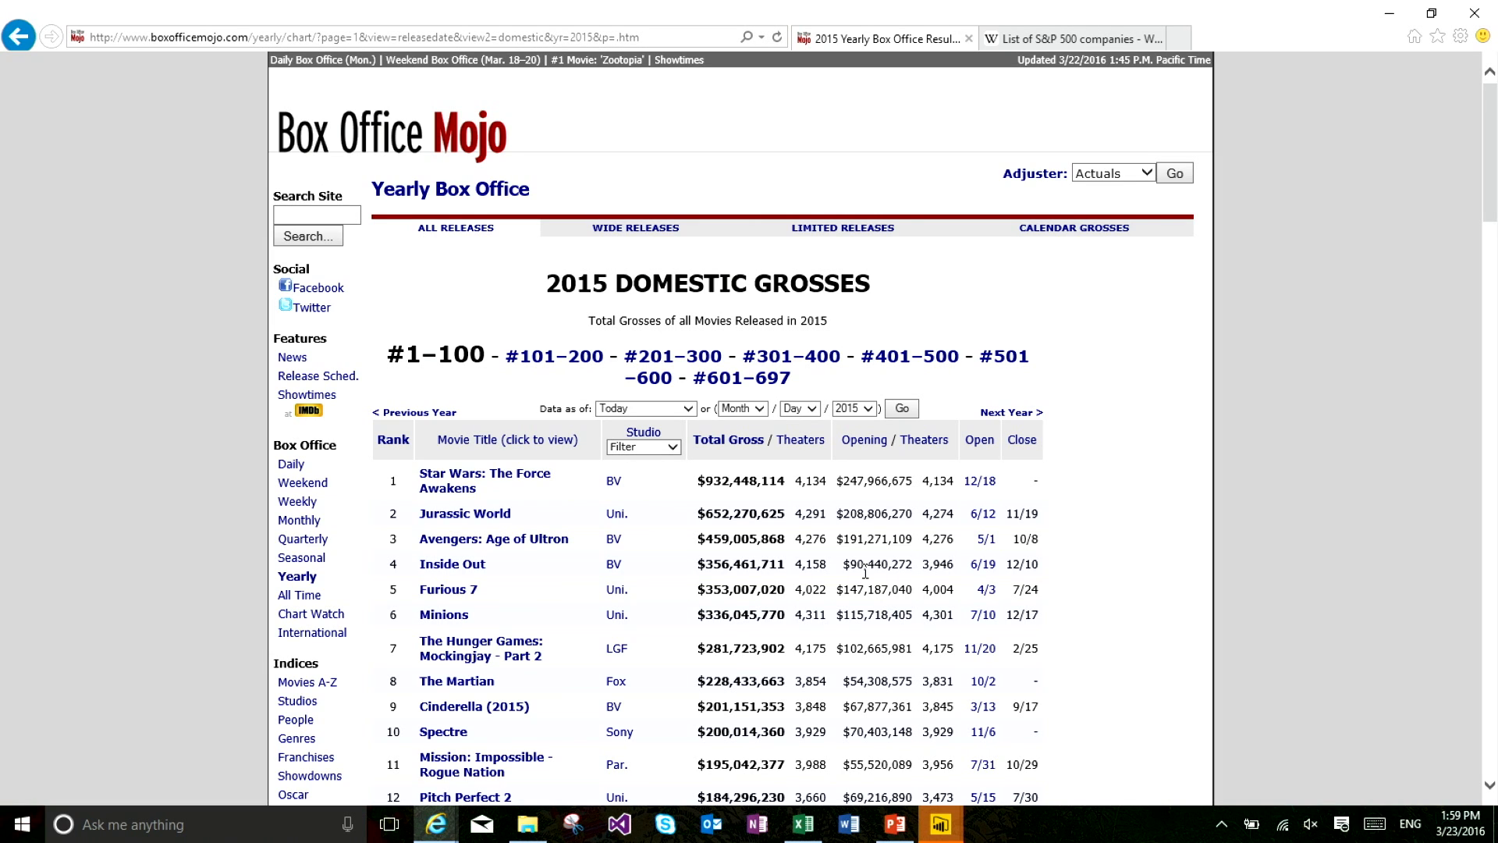
{"action": "left_click", "coordinate": [612, 41]}
{"action": "key", "text": "ctrl+c"}
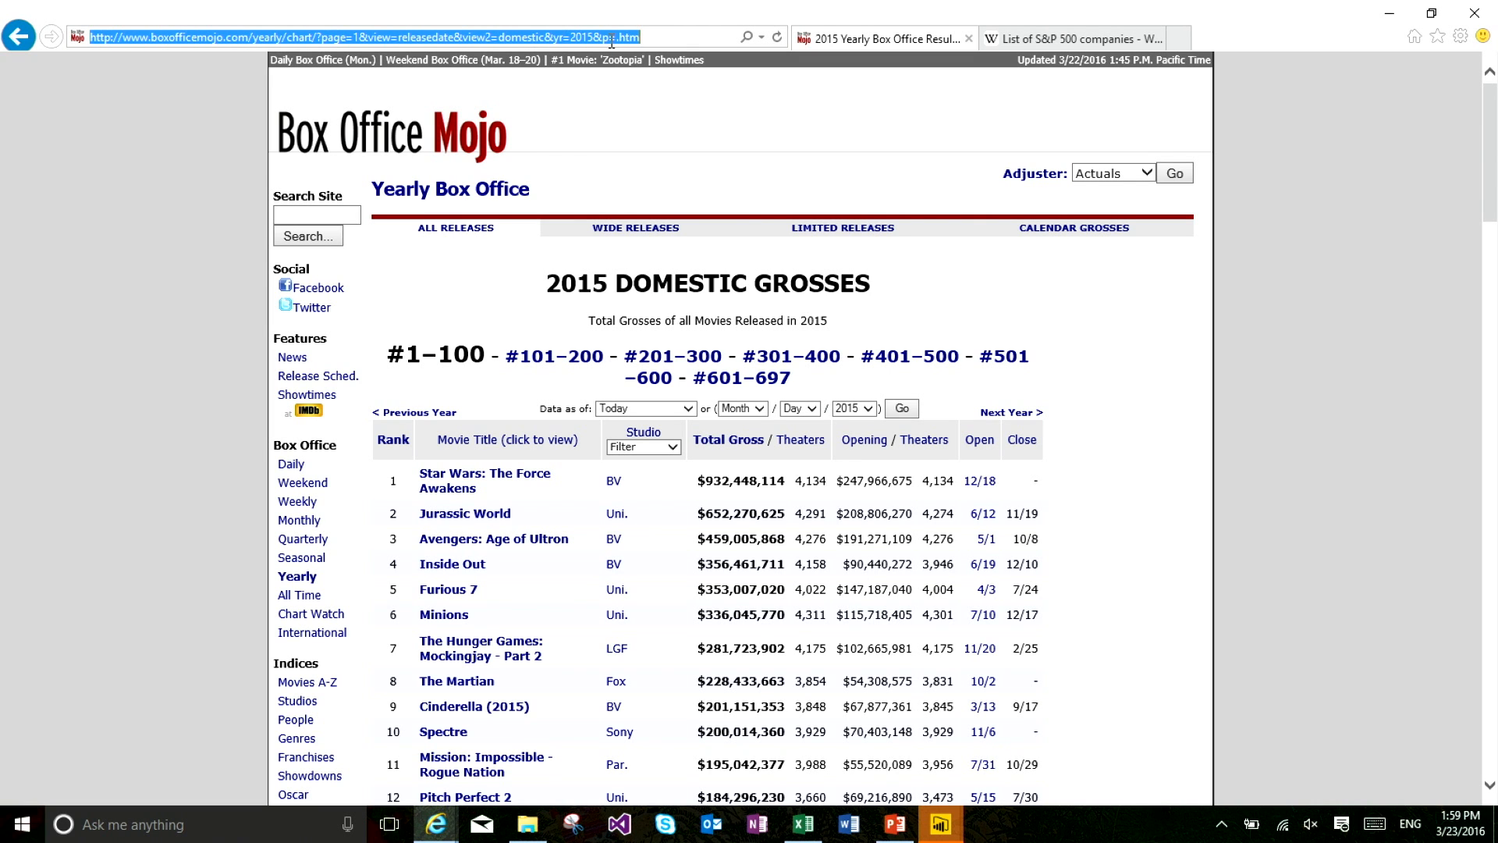
Switch to the blank Power BI Desktop report and connect to a Web data source using the copied Box Office Mojo address
{"action": "key", "text": "alt+Tab"}
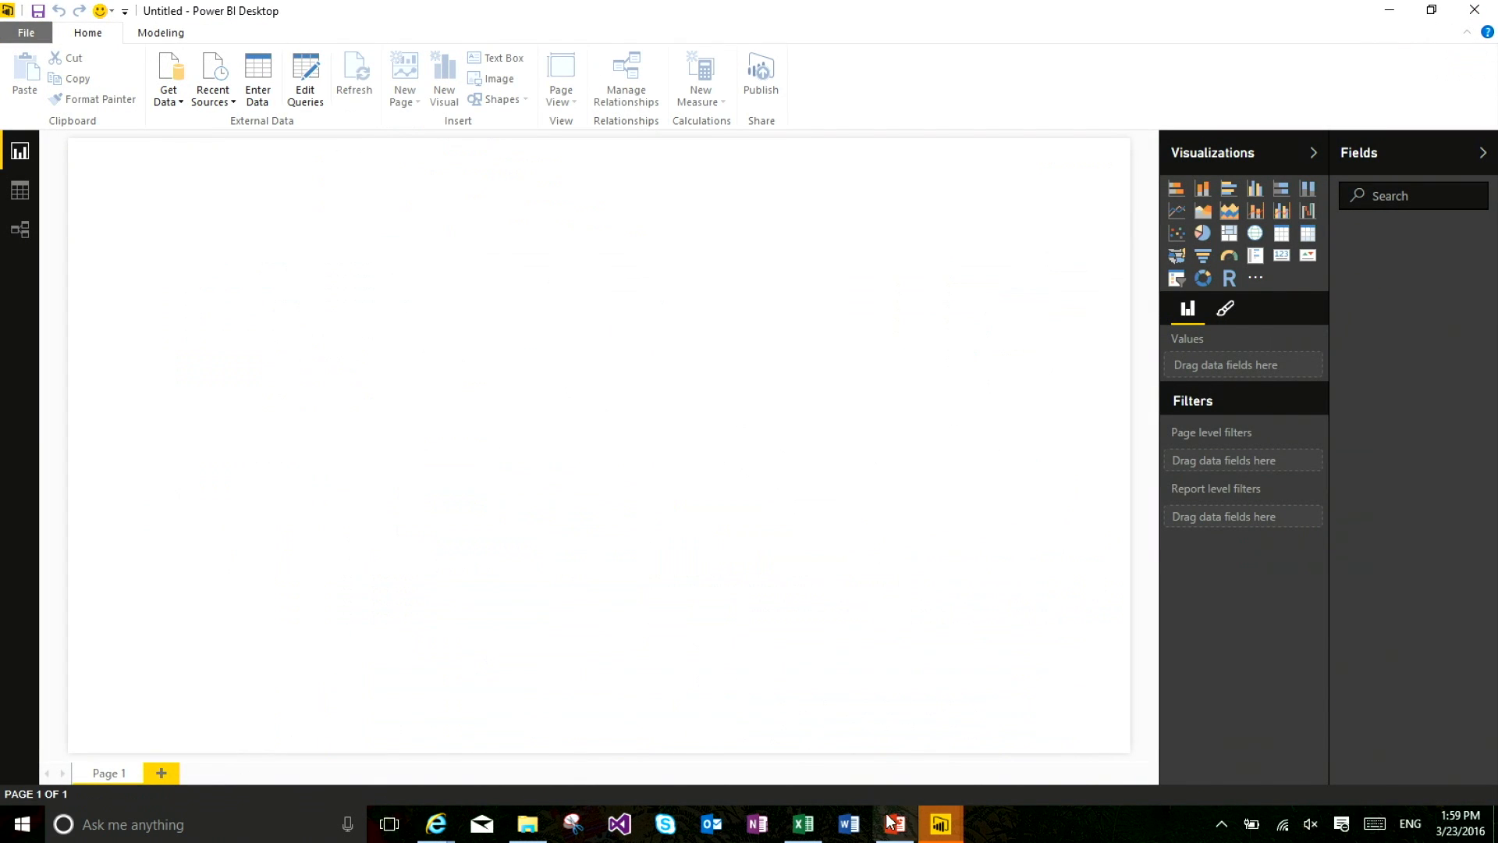
{"action": "mouse_move", "coordinate": [933, 825]}
{"action": "left_click", "coordinate": [1324, 743]}
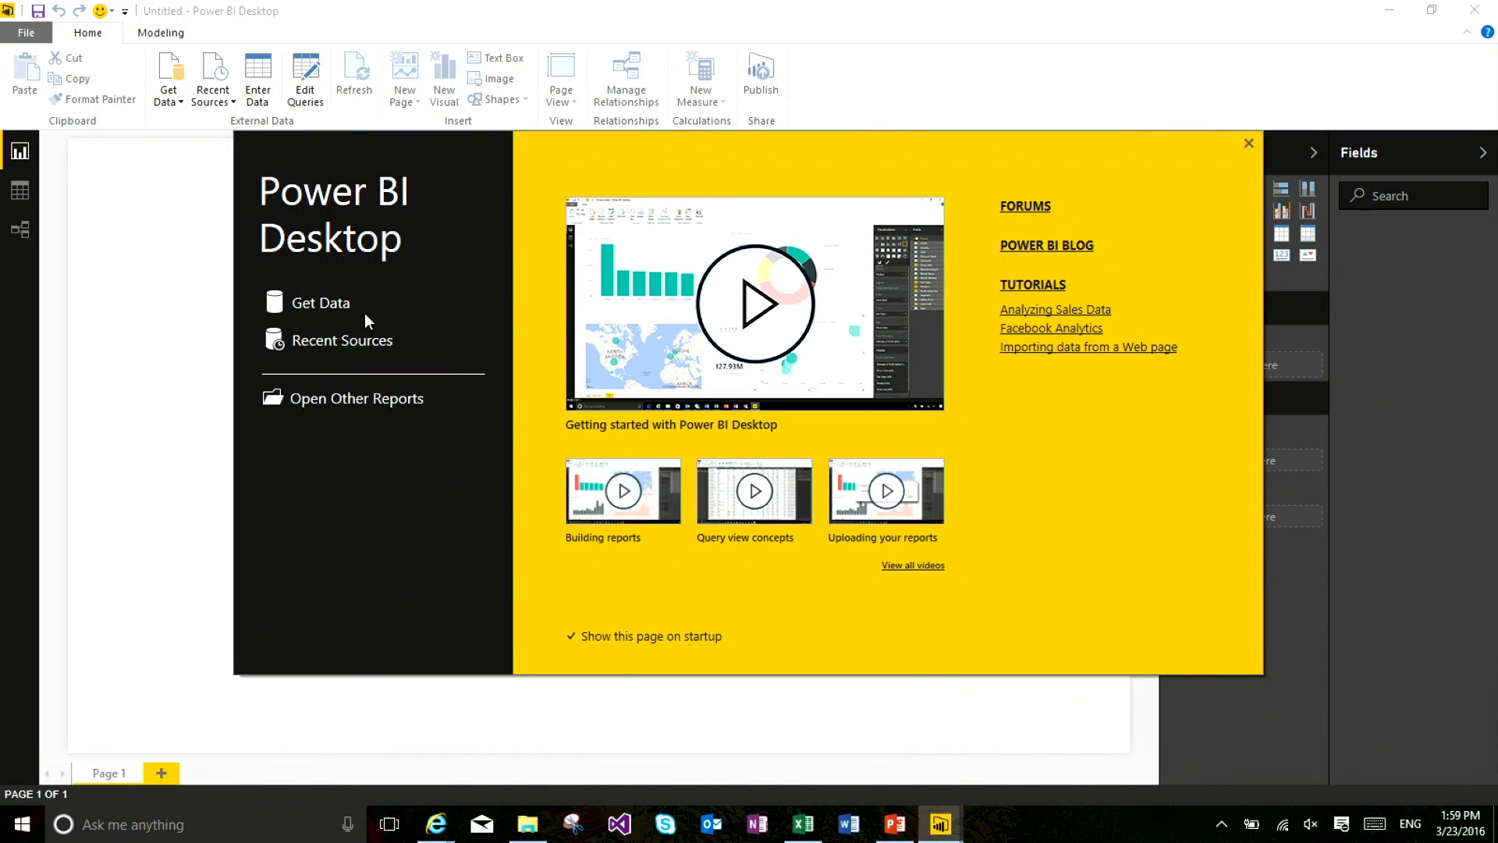
{"action": "left_click", "coordinate": [315, 306]}
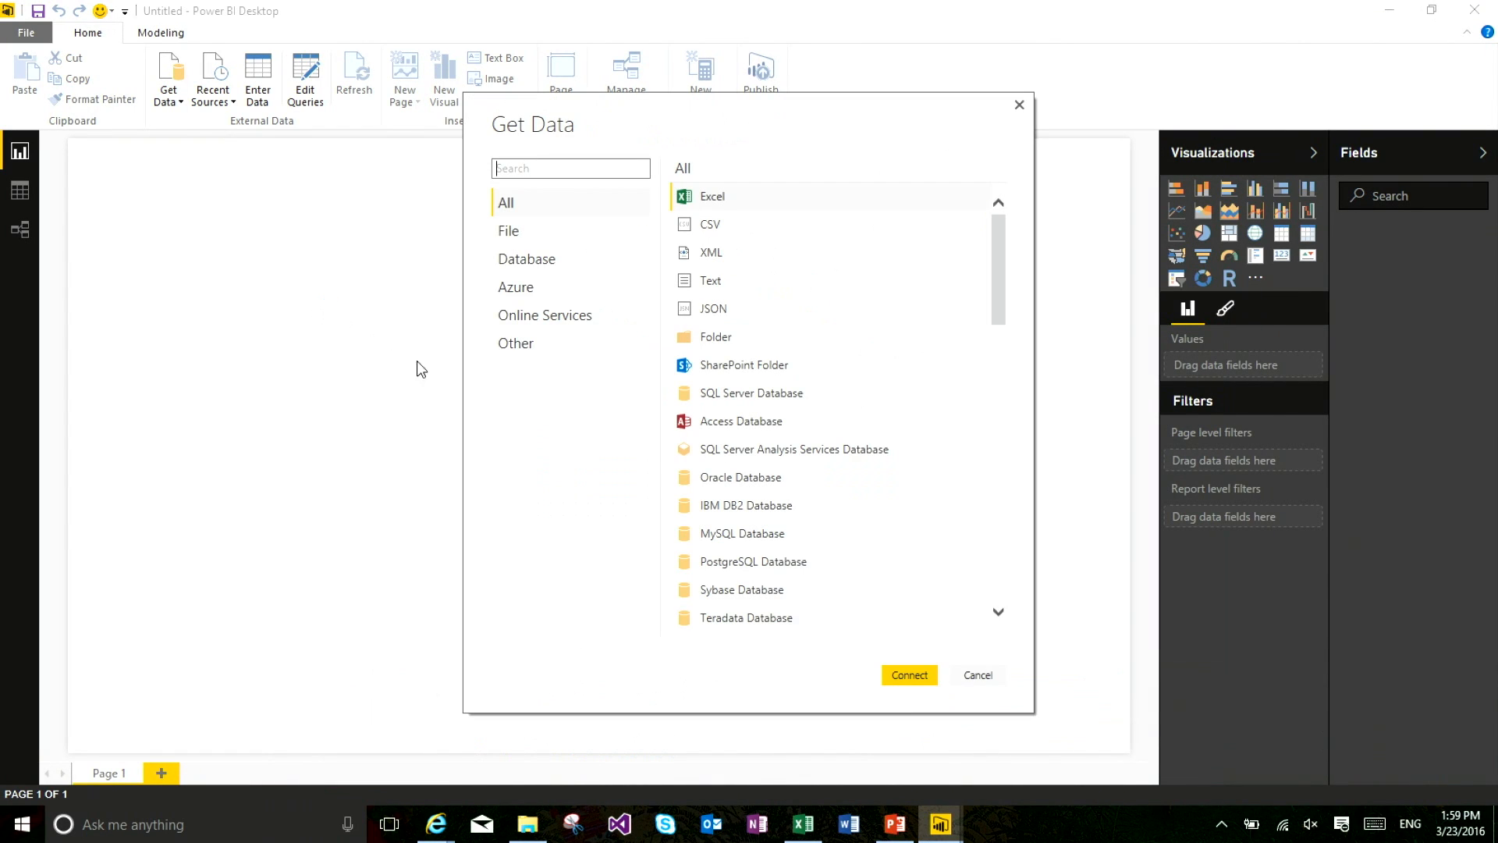
{"action": "left_click", "coordinate": [515, 344]}
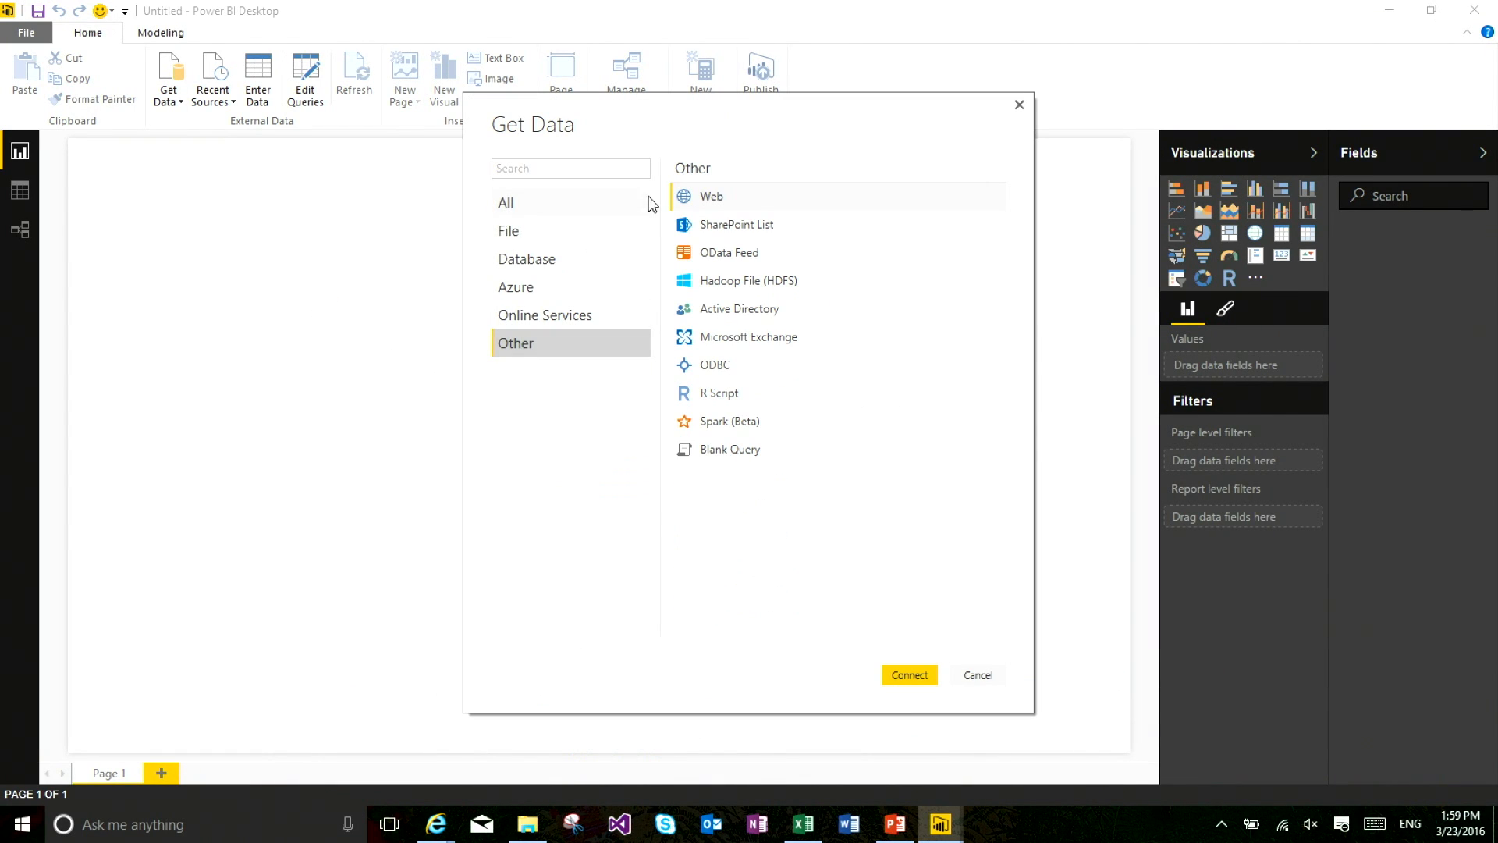
{"action": "double_click", "coordinate": [709, 199]}
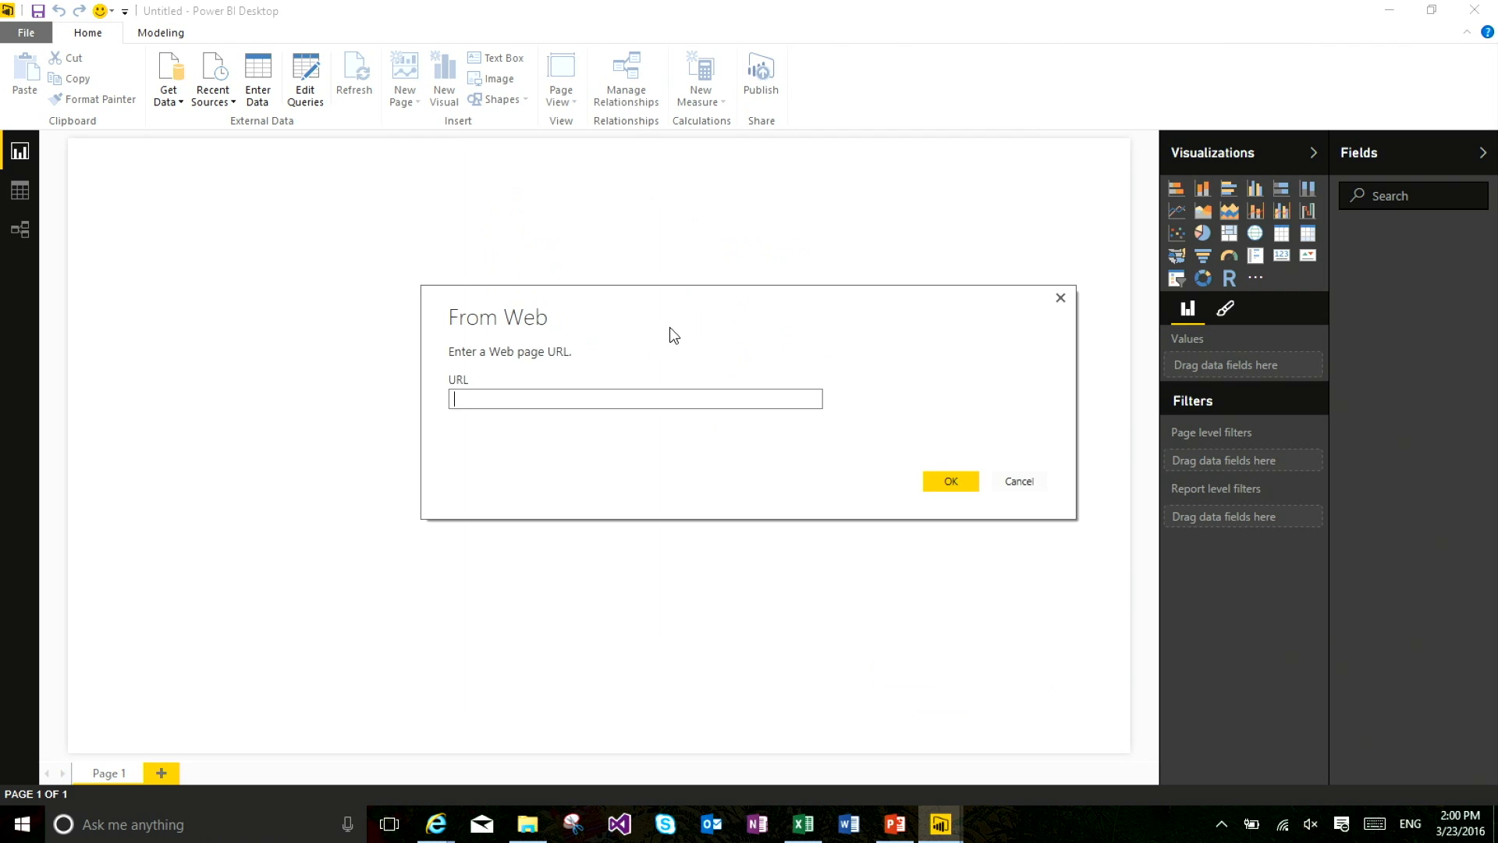
{"action": "key", "text": "ctrl+v"}
{"action": "key", "text": "Return"}
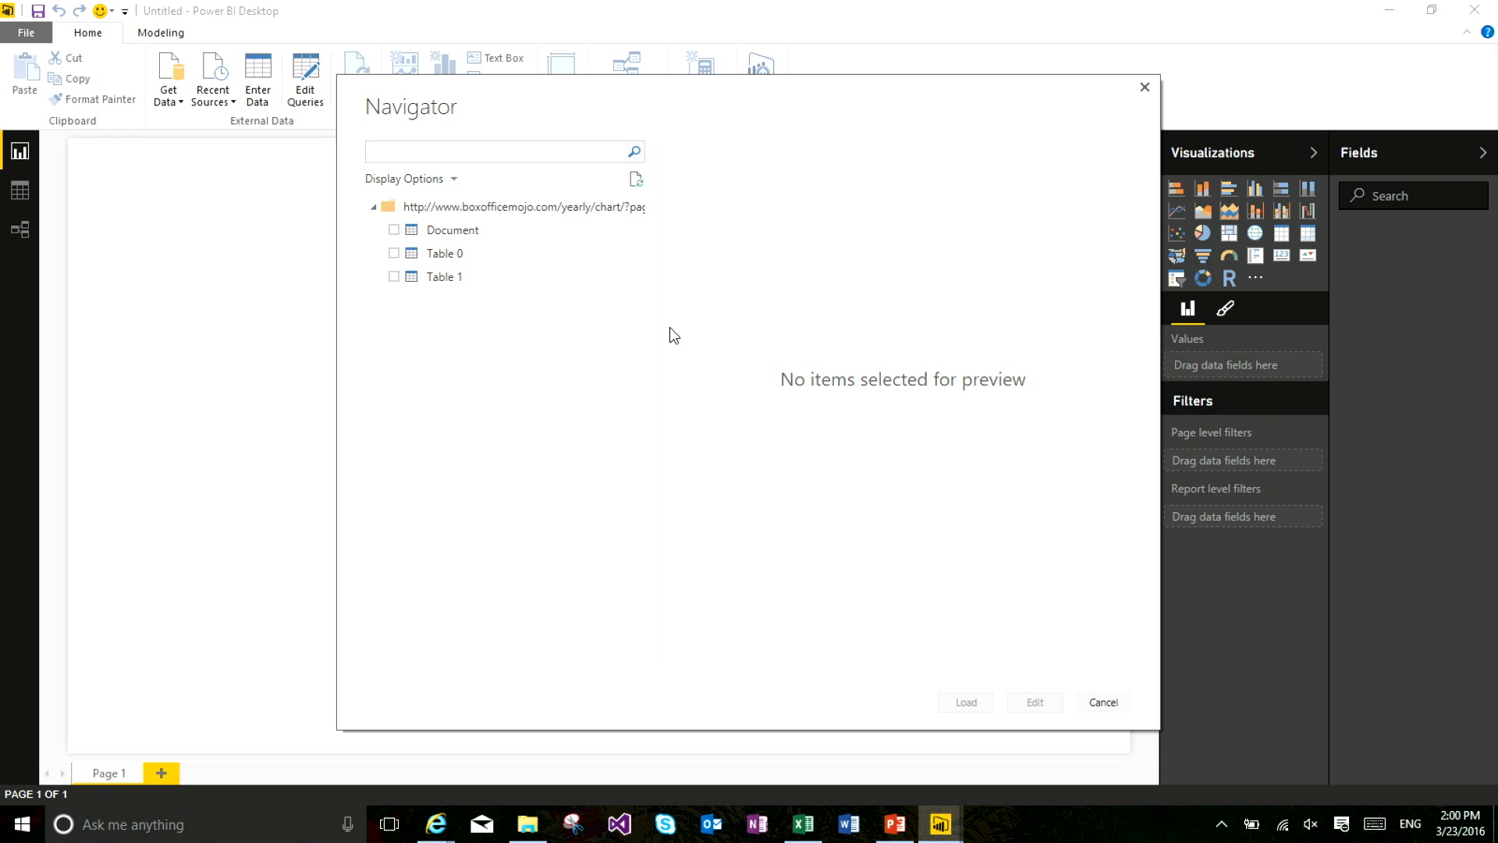
Preview Table 0 and Table 1 in the Navigator, and open only Table 1 for editing
{"action": "left_click", "coordinate": [499, 259]}
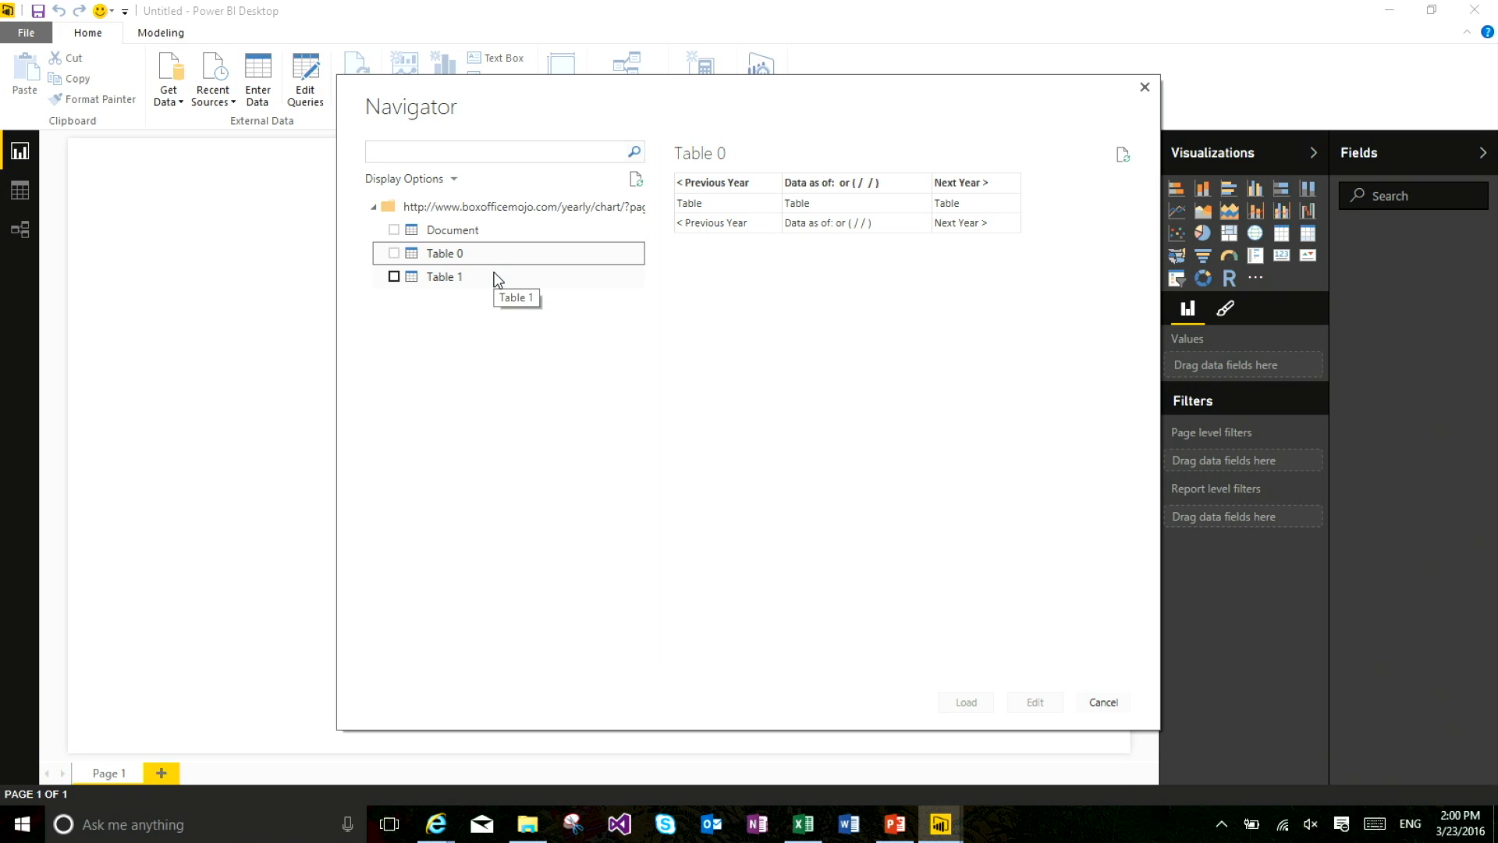
{"action": "left_click", "coordinate": [494, 280]}
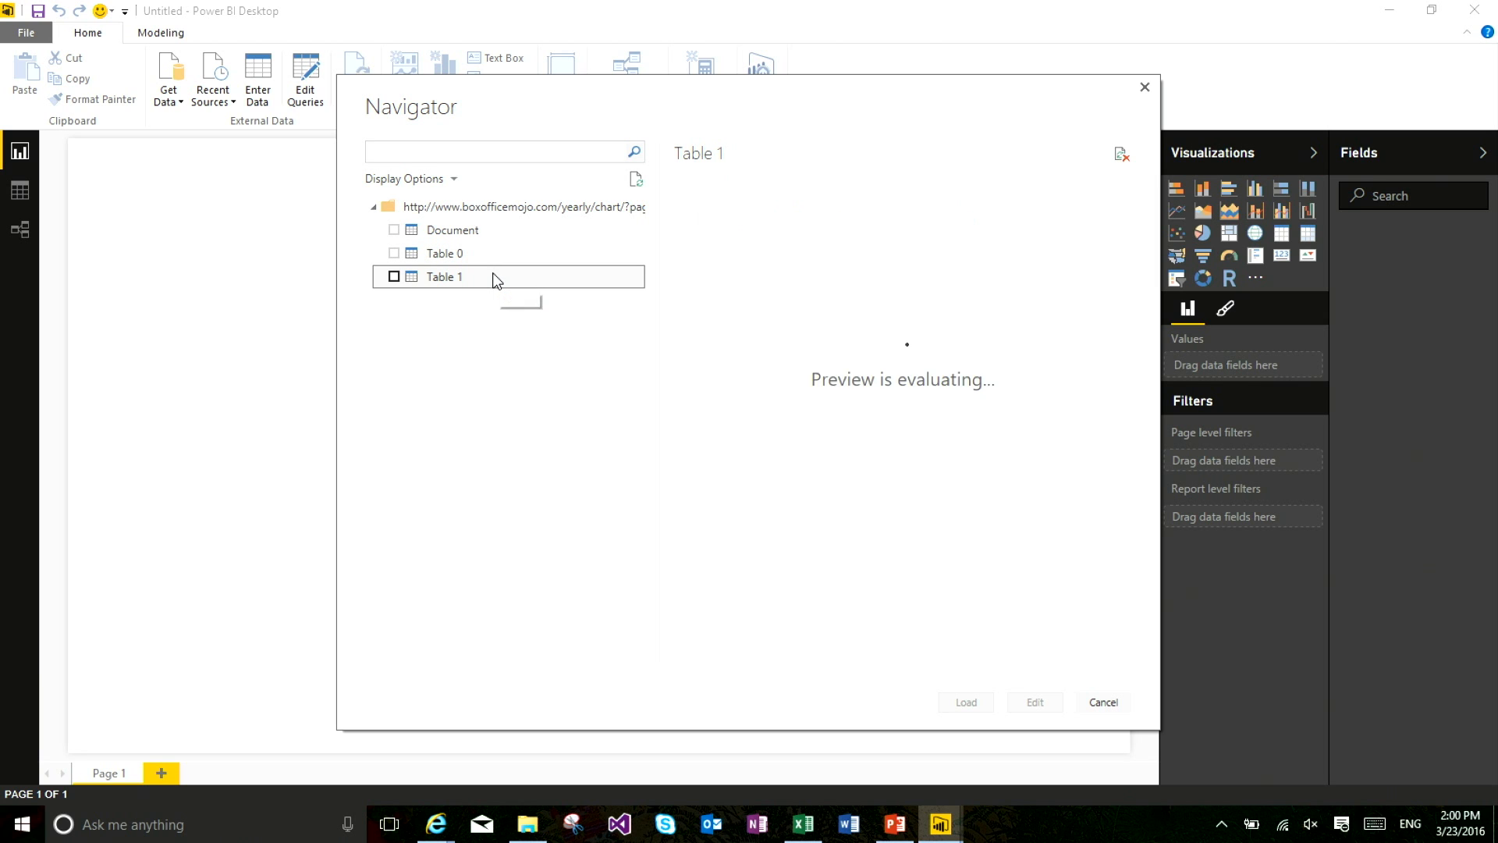
{"action": "left_click", "coordinate": [394, 276]}
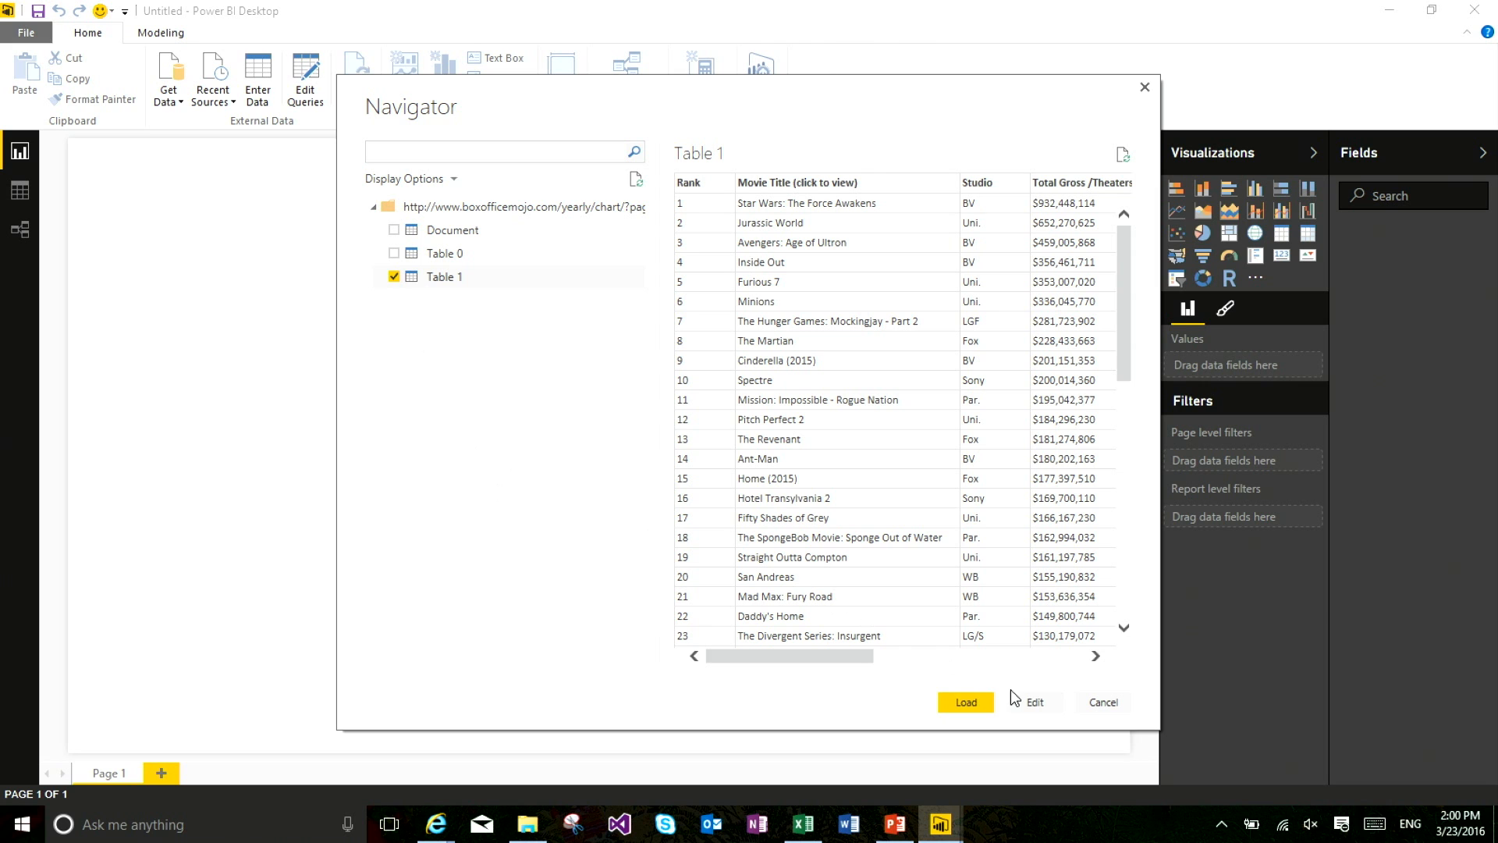
{"action": "left_click", "coordinate": [1028, 706]}
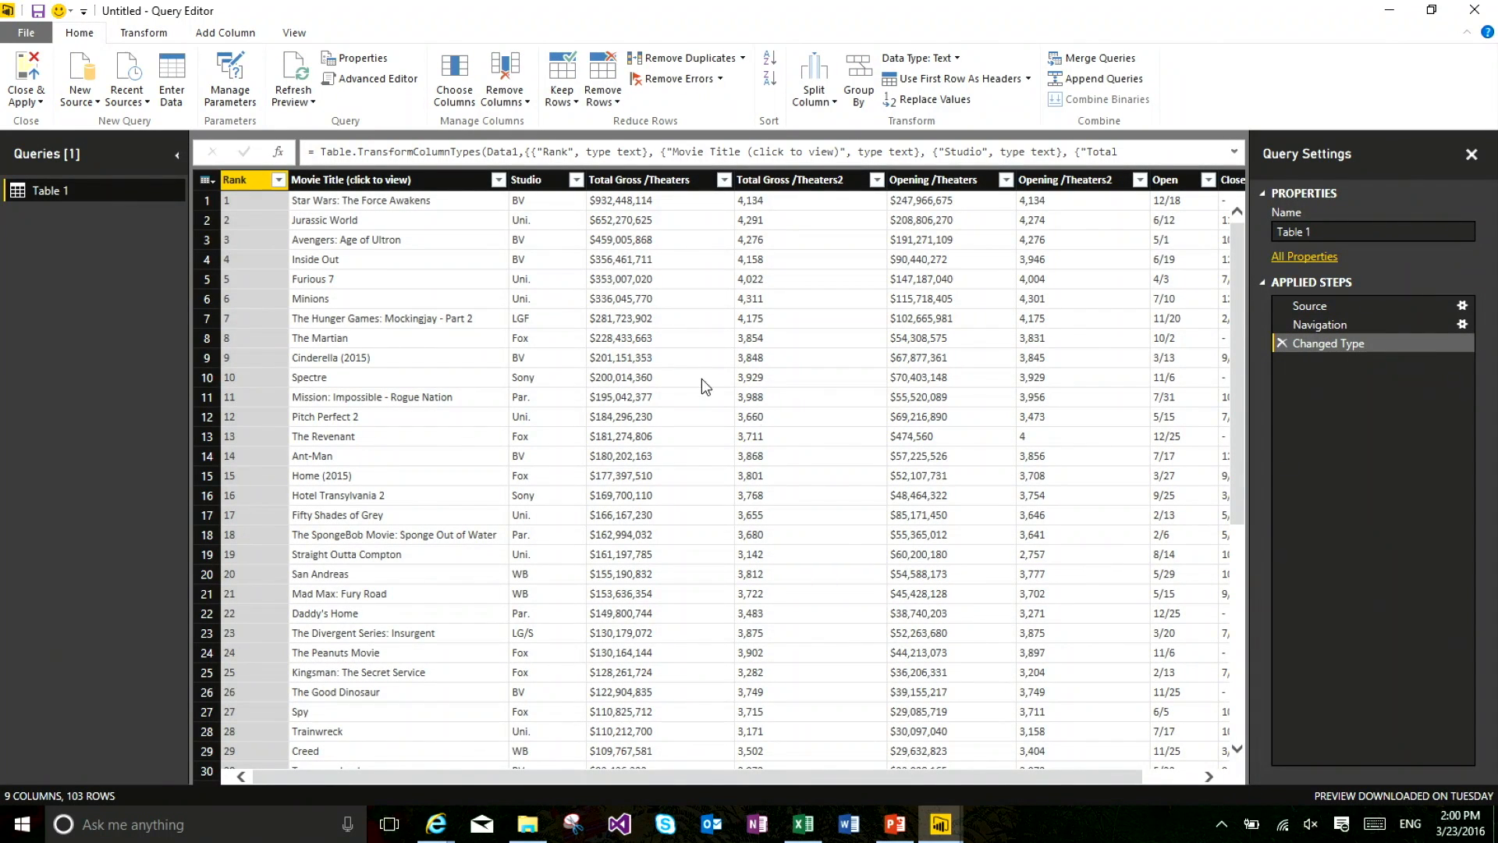
Keep only the columns from Rank through Total Gross /Theaters2, removing all others
{"action": "left_click", "coordinate": [335, 180]}
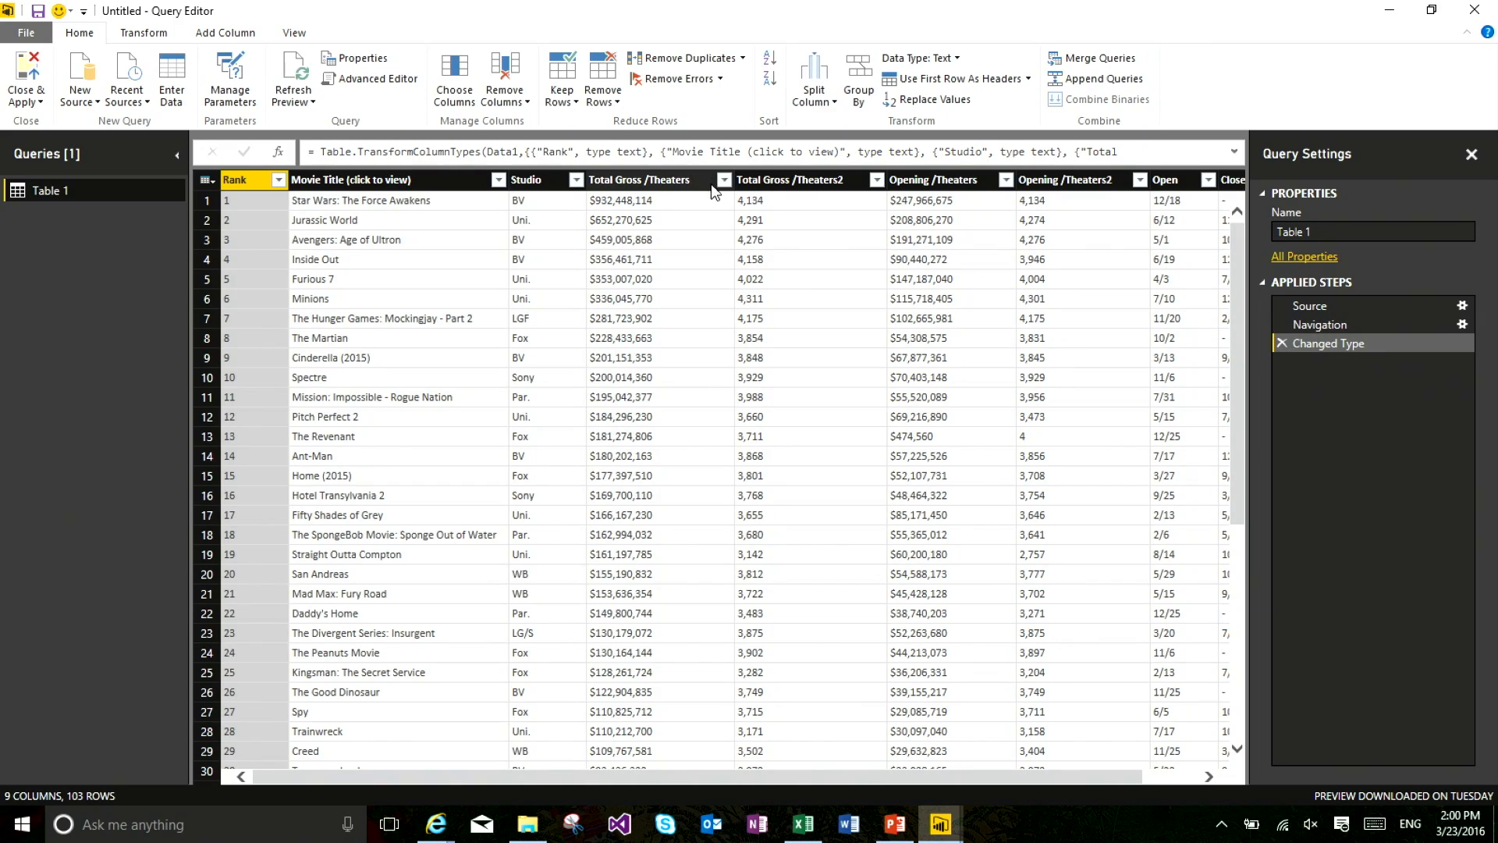
{"action": "left_click", "coordinate": [774, 180], "text": "shift"}
{"action": "right_click", "coordinate": [775, 180]}
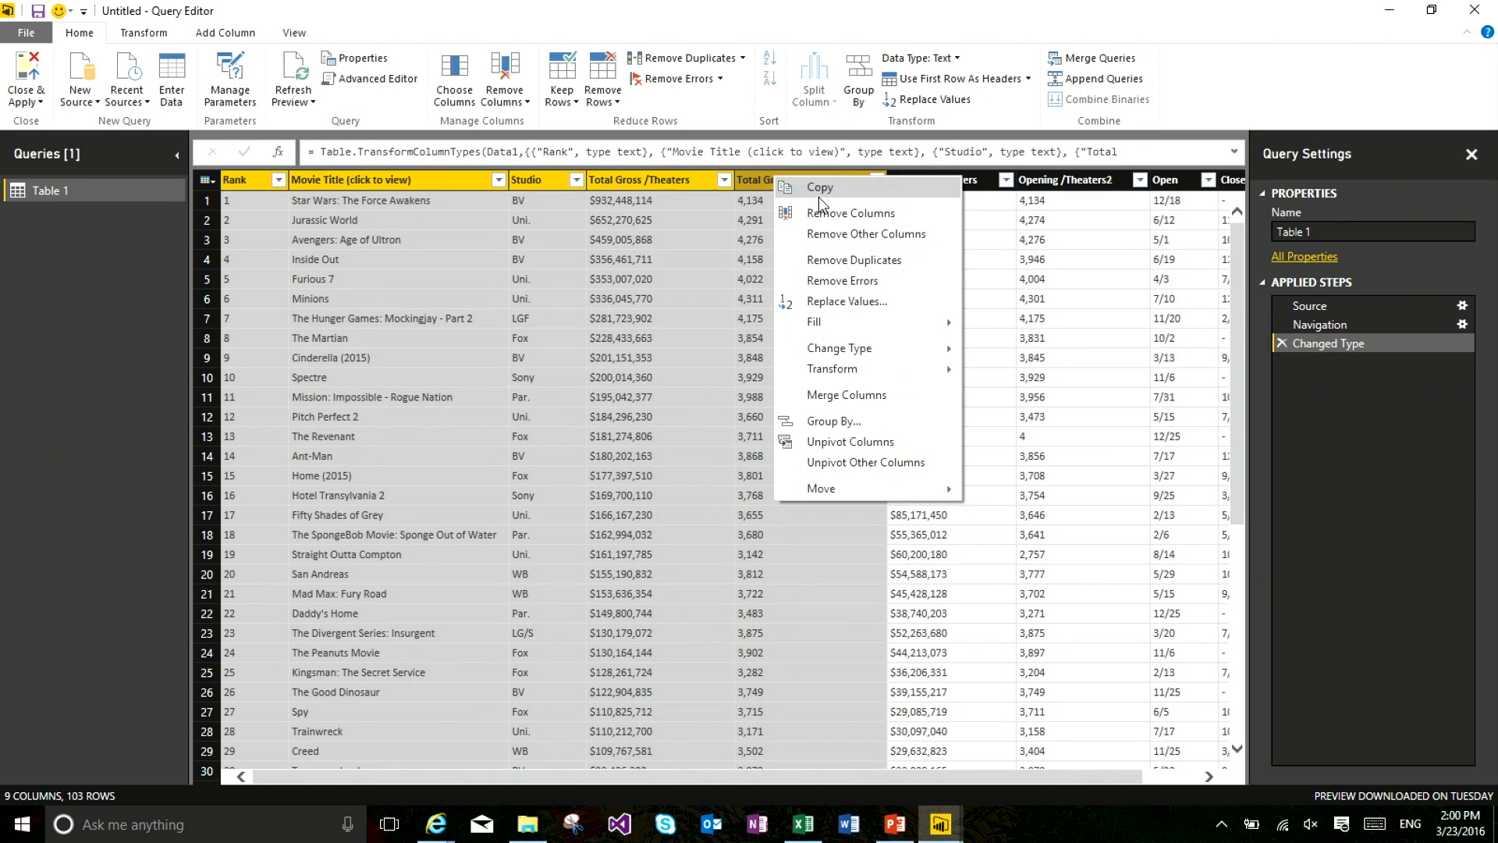
{"action": "left_click", "coordinate": [846, 229]}
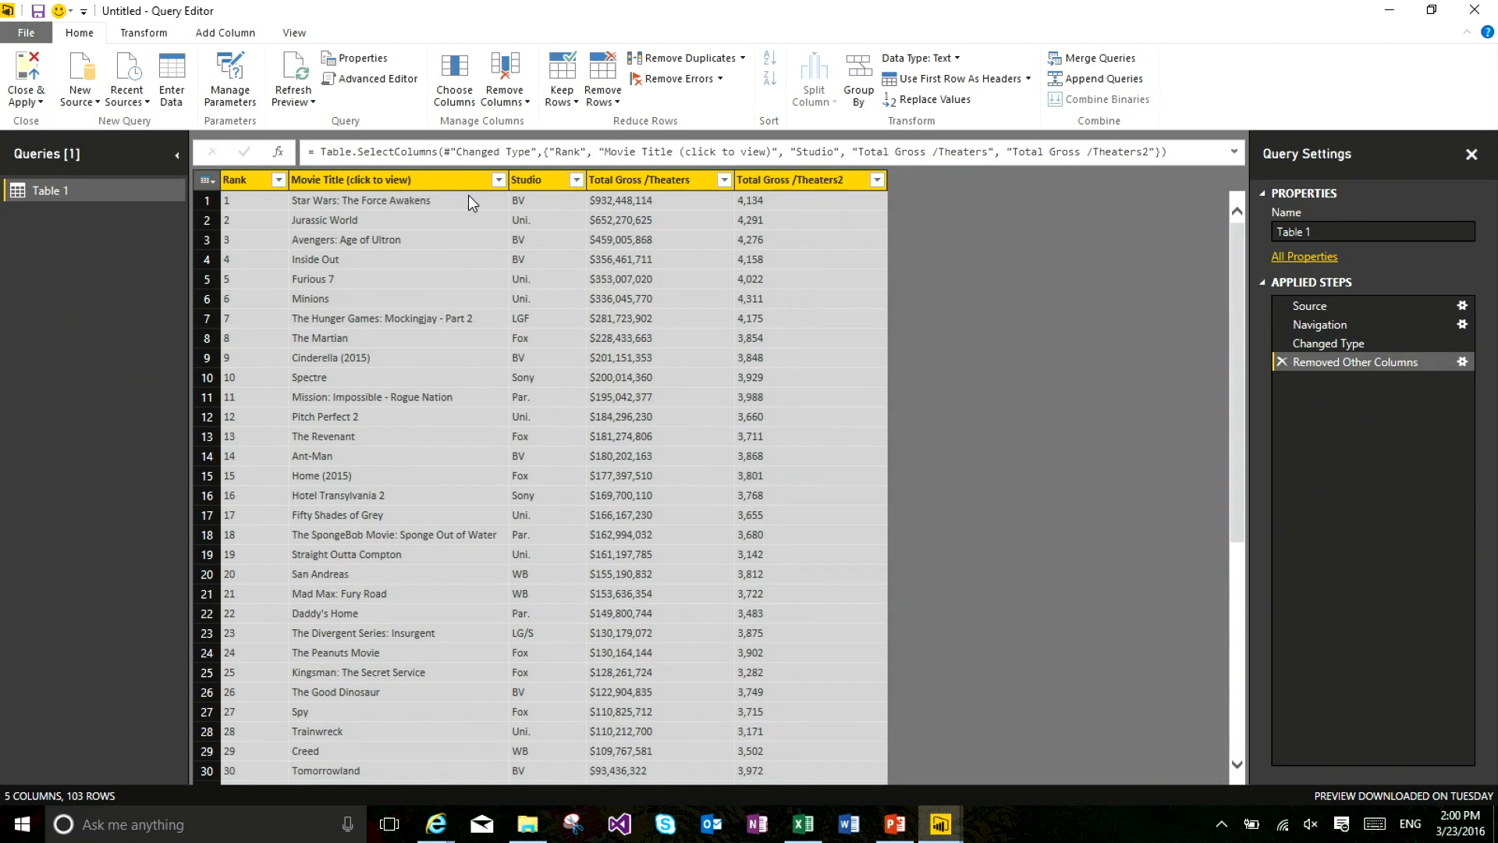
Rename the Movie Title (click to view) column as Title
{"action": "double_click", "coordinate": [343, 180]}
{"action": "type", "text": "Title"}
{"action": "key", "text": "Return"}
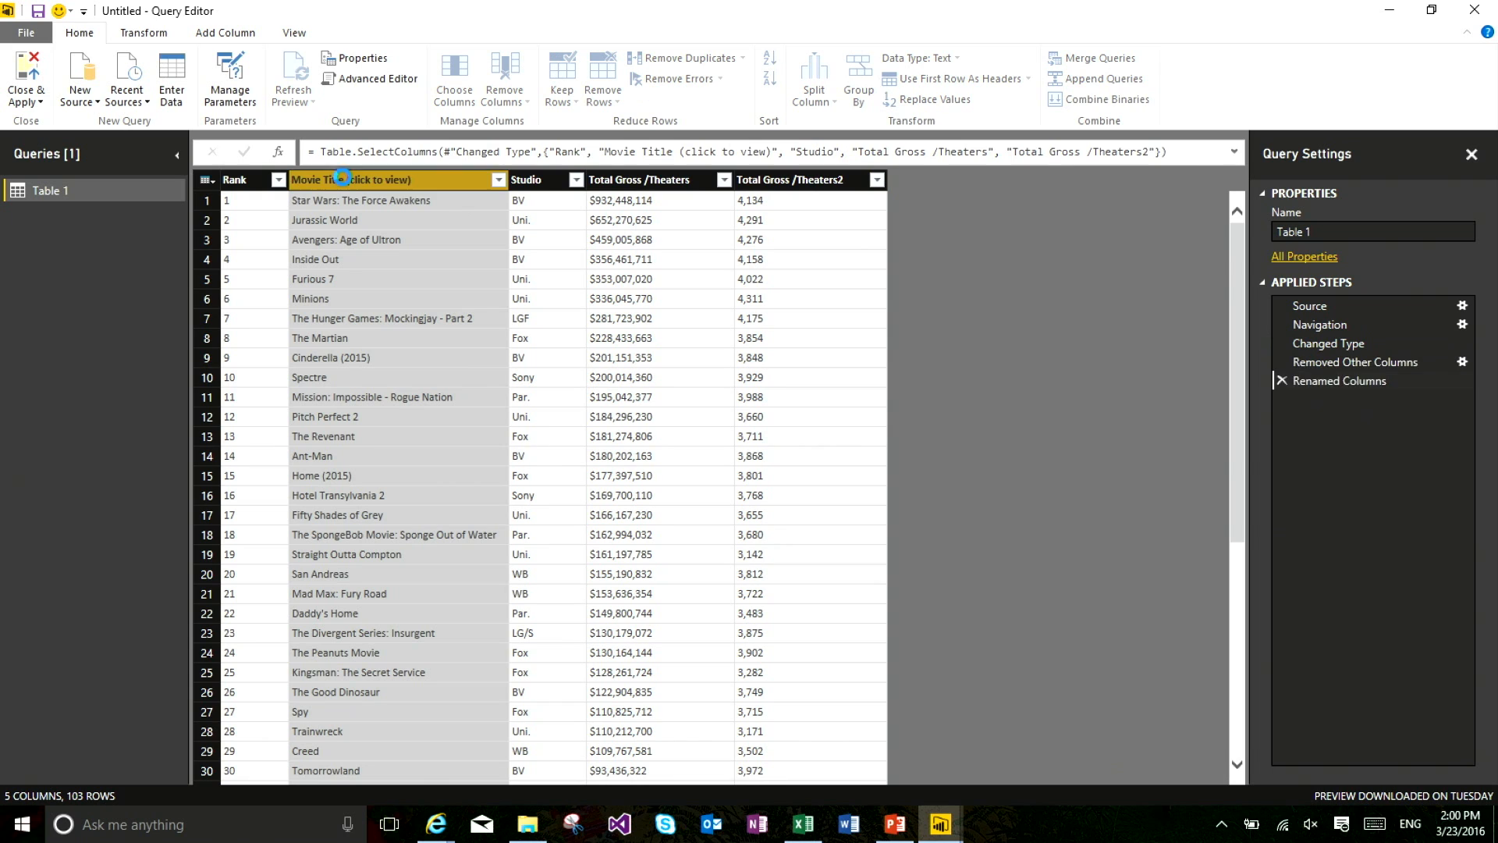
Rename the Total Gross /Theaters column as Total Gross and set its data type to Fixed Decimal Number
{"action": "double_click", "coordinate": [697, 181]}
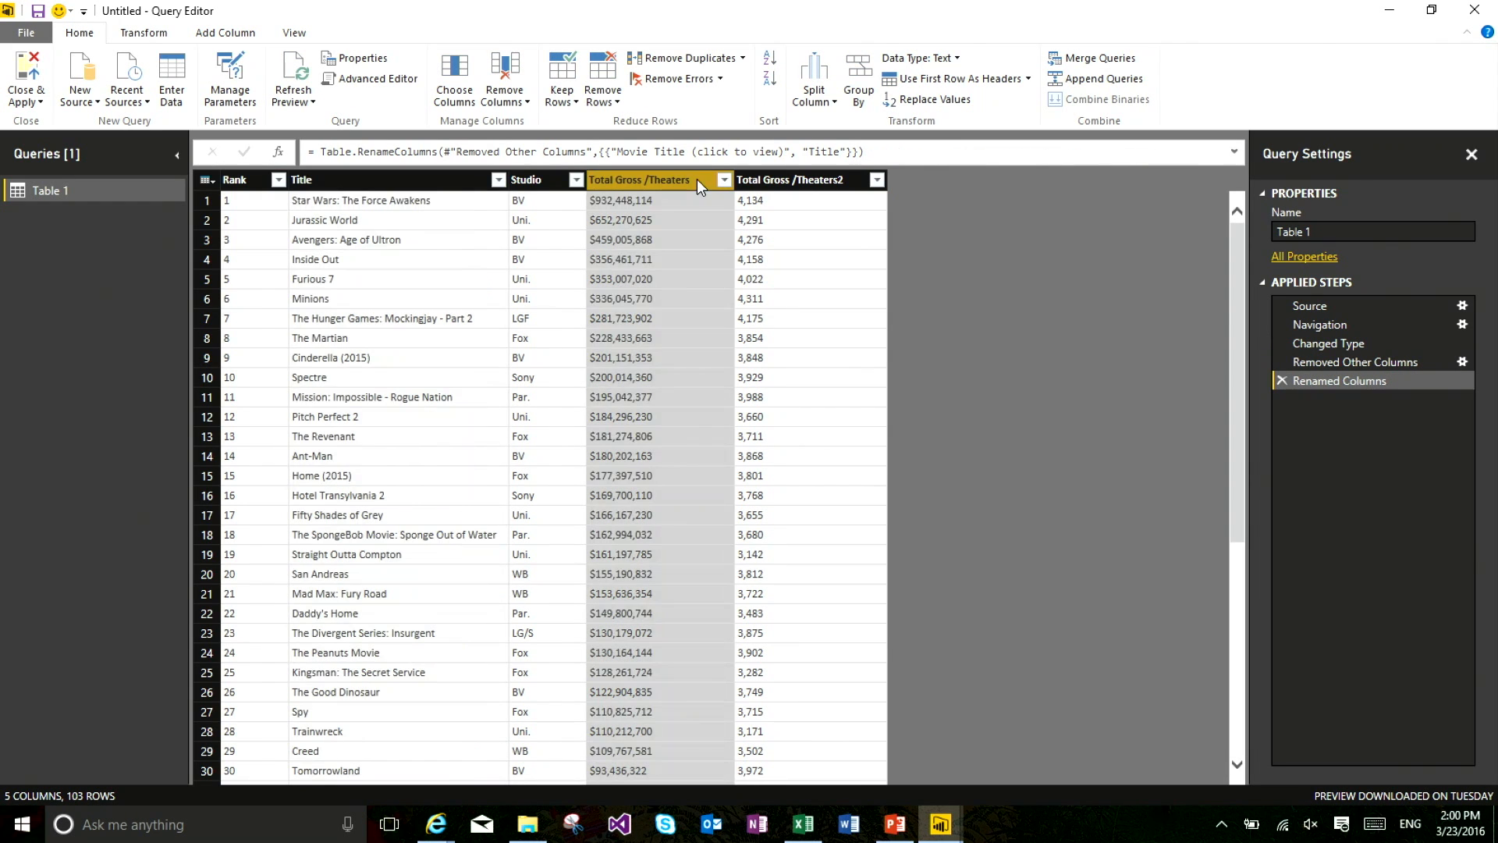
{"action": "left_click", "coordinate": [698, 181]}
{"action": "key", "text": "BackSpace"}
{"action": "key", "text": "BackSpace"}
{"action": "key", "text": "BackSpace"}
{"action": "key", "text": "BackSpace"}
{"action": "key", "text": "BackSpace"}
{"action": "key", "text": "BackSpace"}
{"action": "key", "text": "BackSpace"}
{"action": "key", "text": "BackSpace"}
{"action": "key", "text": "BackSpace"}
{"action": "key", "text": "BackSpace"}
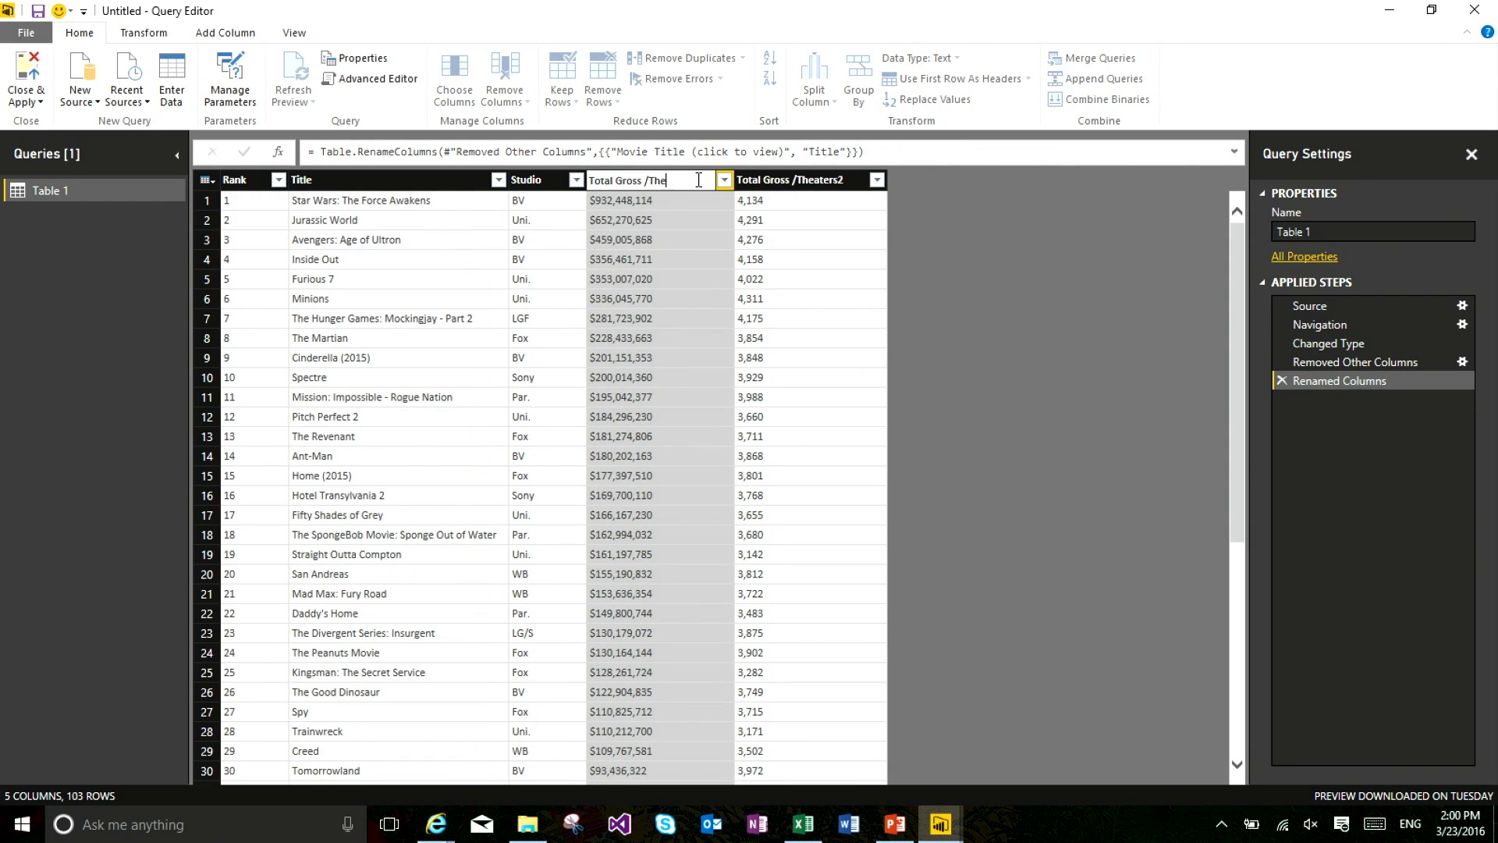
{"action": "key", "text": "Return"}
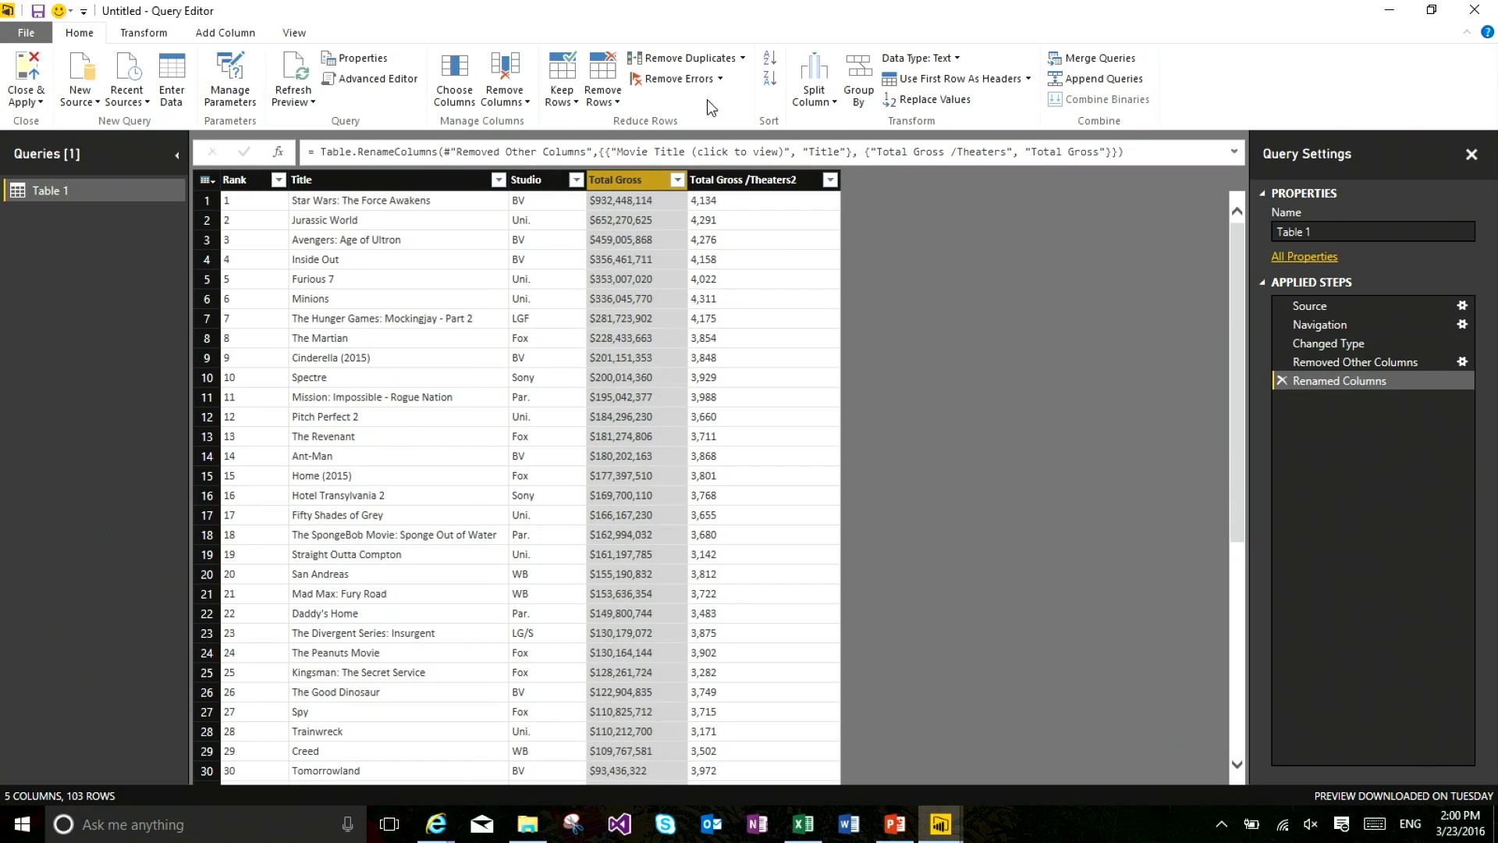
{"action": "left_click", "coordinate": [911, 58]}
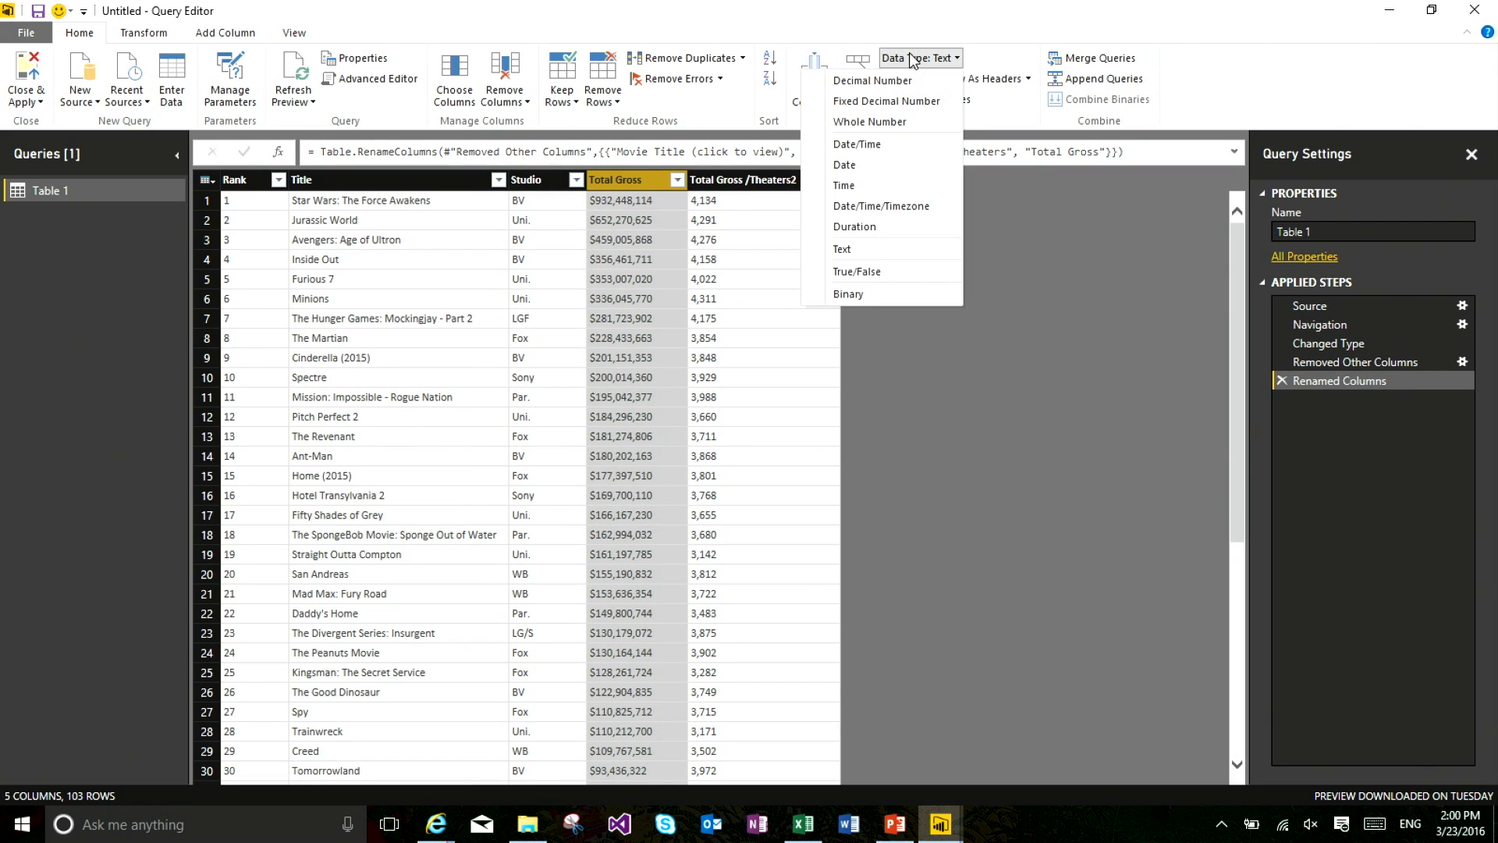
{"action": "left_click", "coordinate": [909, 101]}
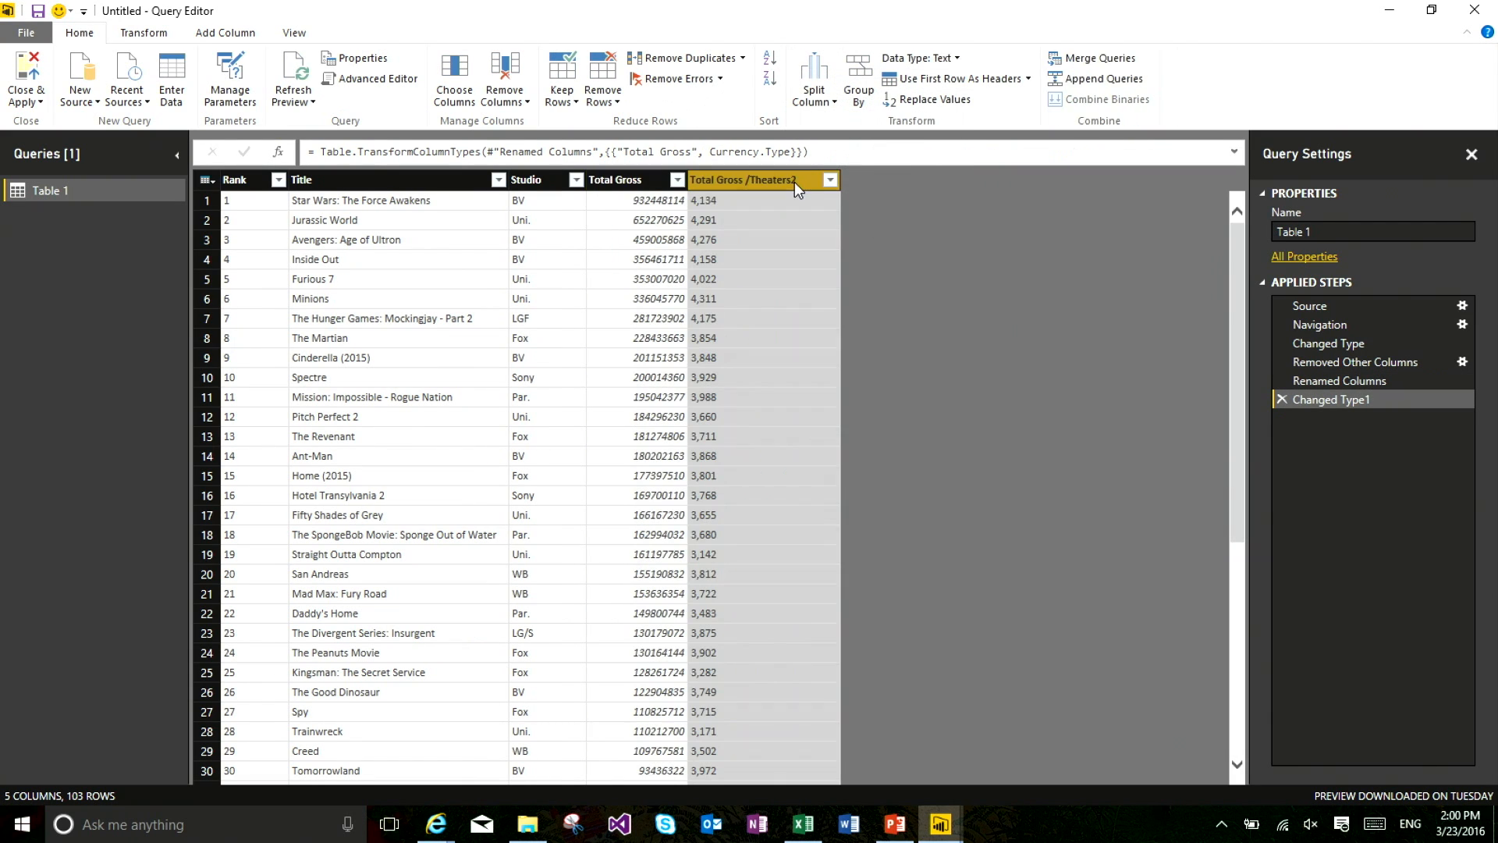
Rename the Total Gross /Theaters2 column as Theaters and set its data type to Whole Number
{"action": "double_click", "coordinate": [794, 183]}
{"action": "type", "text": "Theaters"}
{"action": "key", "text": "Return"}
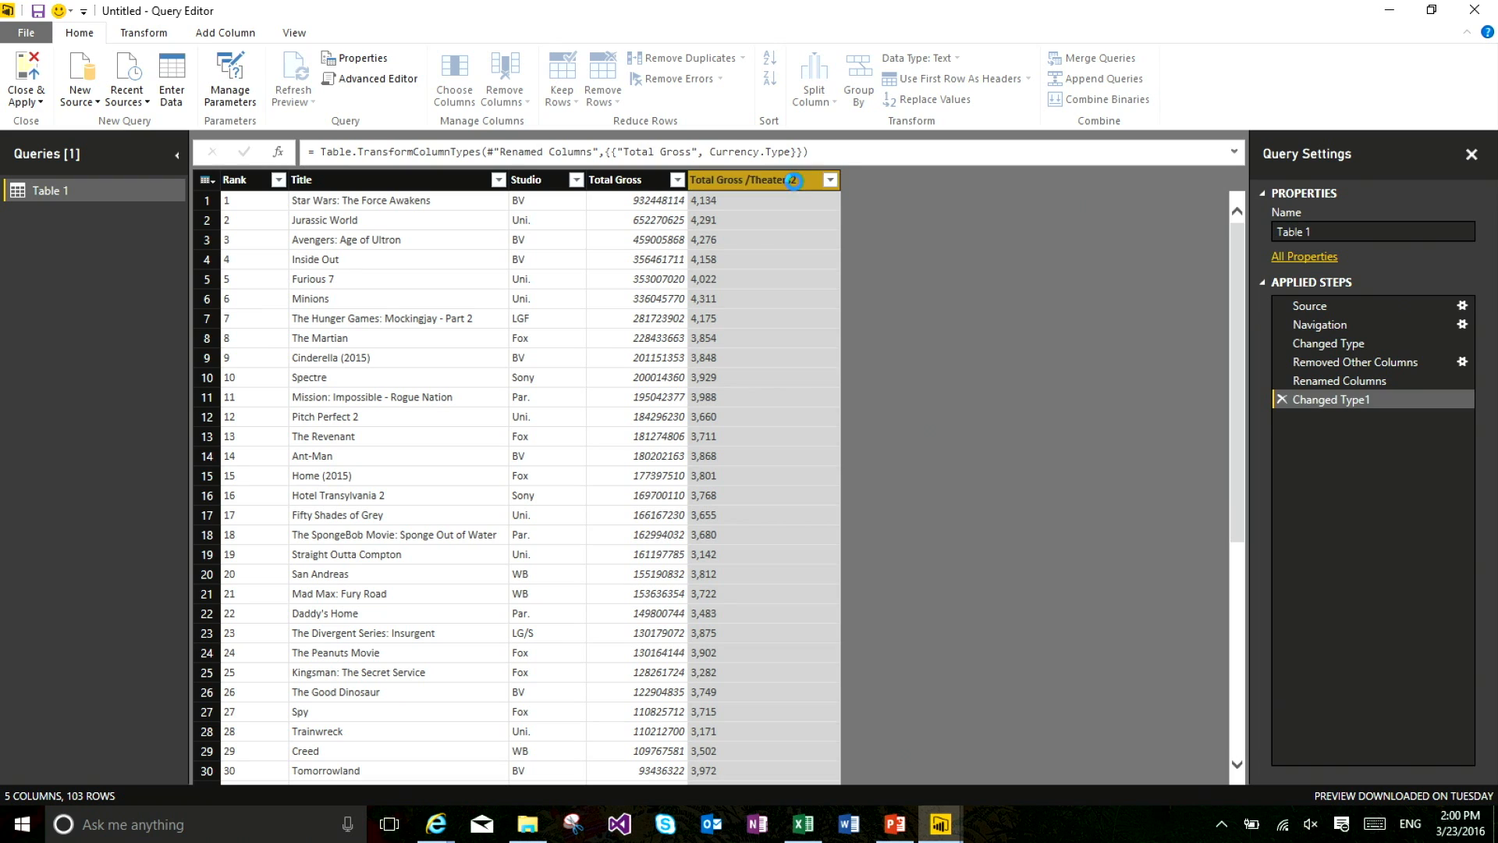
{"action": "left_click", "coordinate": [909, 58]}
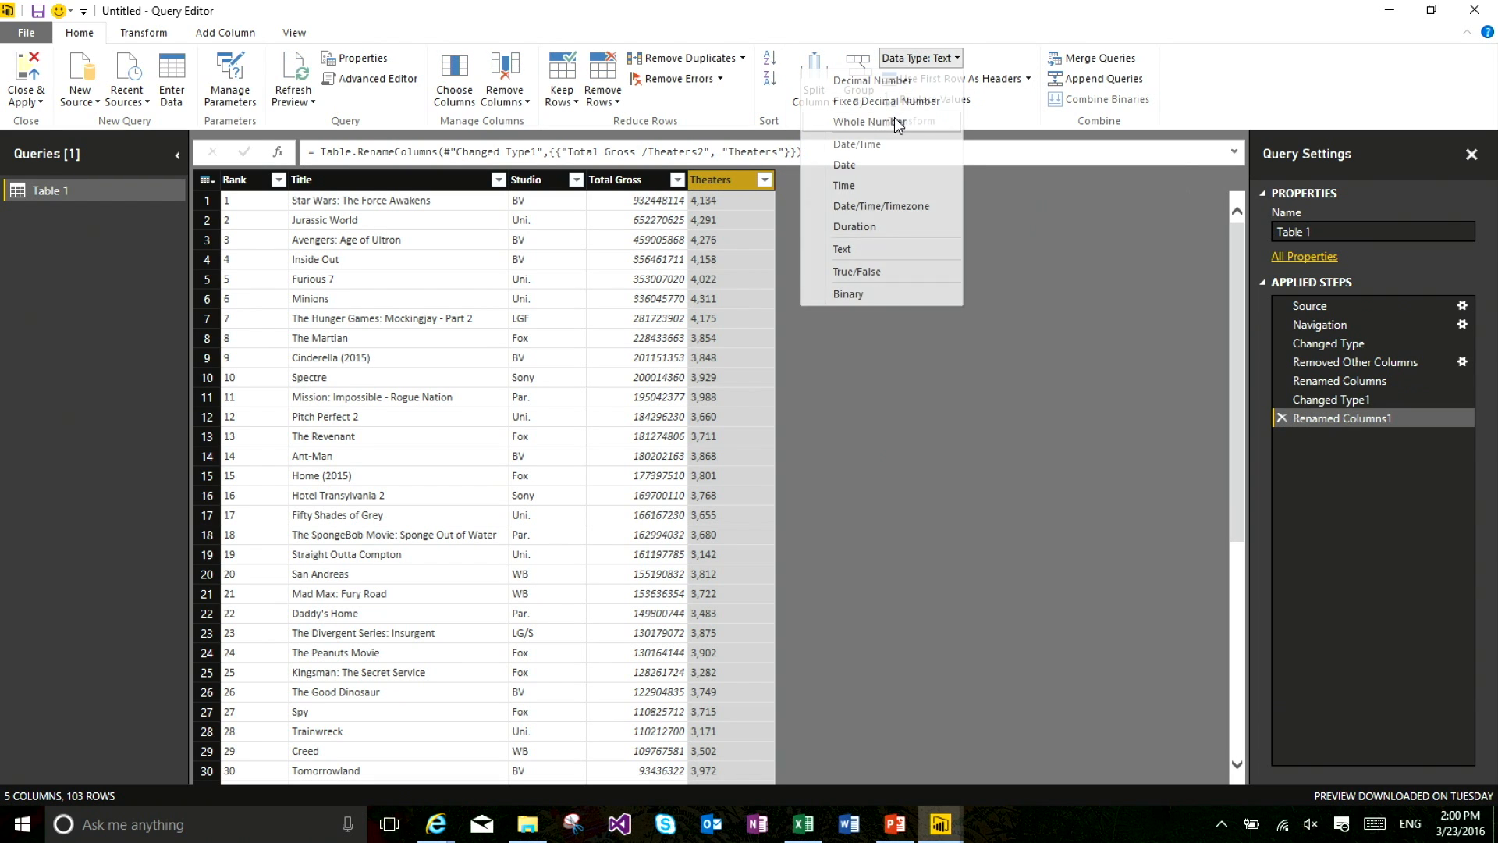
{"action": "left_click", "coordinate": [901, 121]}
Rename the Table 1 query as Movies
{"action": "type", "text": "Movies"}
{"action": "key", "text": "Return"}
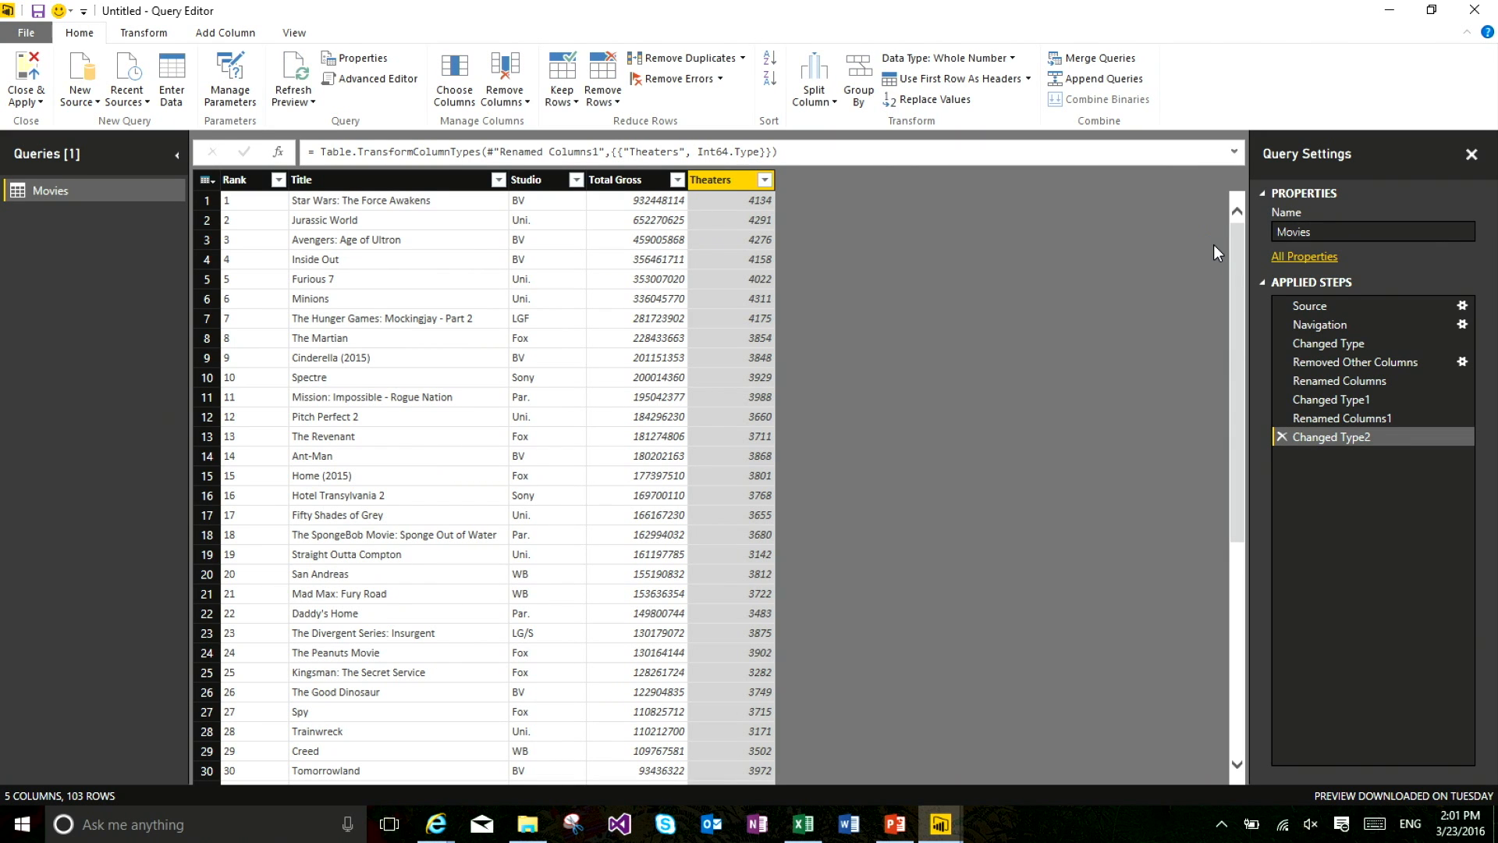
Examine the last rows of the Movies query and view the error details of the Theaters value in row 101
{"action": "scroll", "coordinate": [1213, 260], "scroll_direction": "down", "scroll_amount": 20}
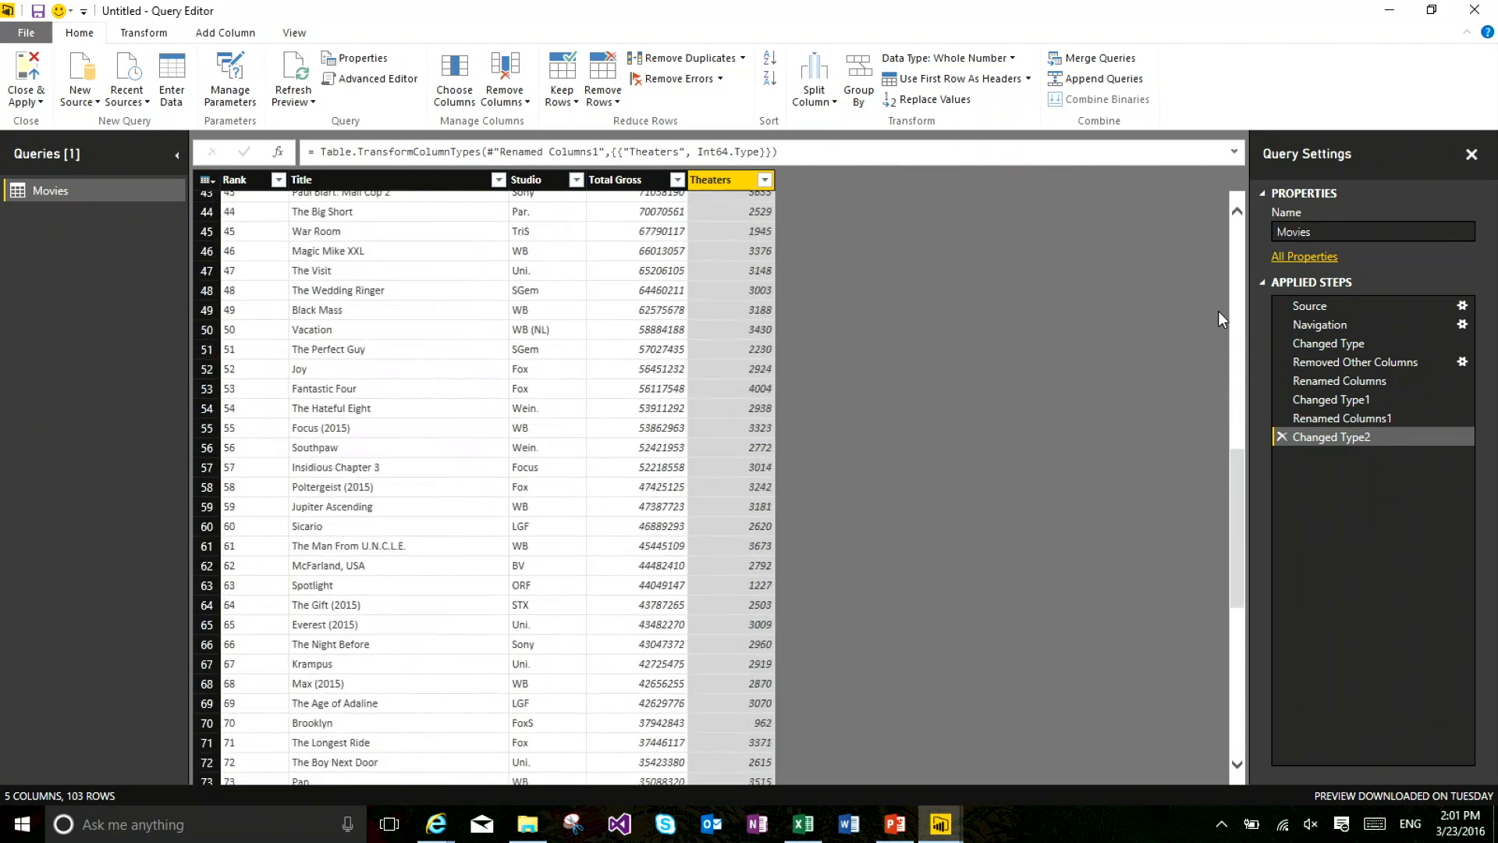
{"action": "scroll", "coordinate": [1183, 384], "scroll_direction": "down", "scroll_amount": 3}
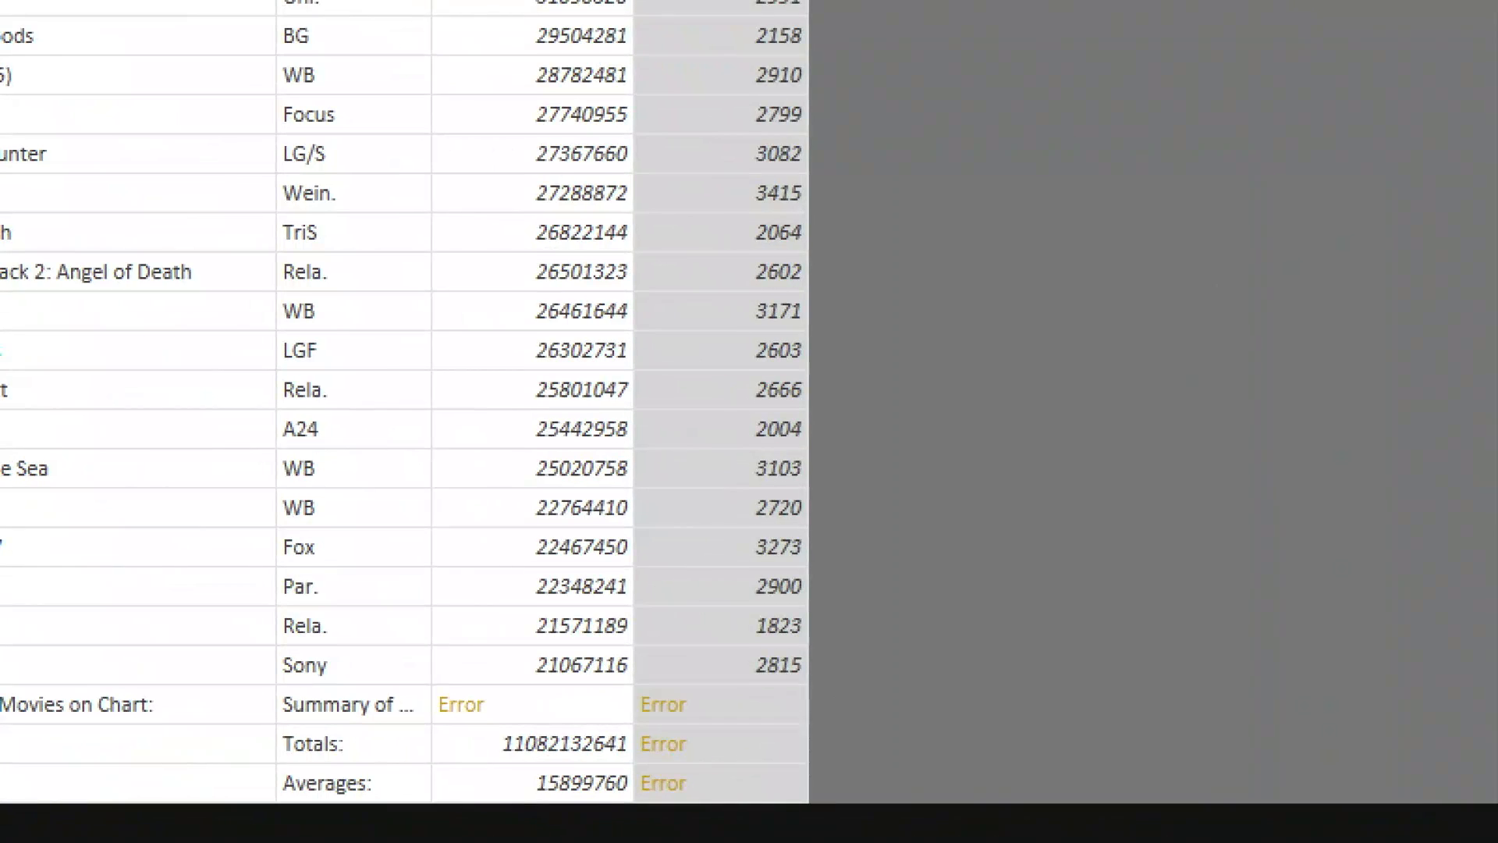
{"action": "mouse_move", "coordinate": [681, 665]}
{"action": "left_mouse_down"}
{"action": "mouse_move", "coordinate": [639, 764]}
{"action": "mouse_move", "coordinate": [706, 737]}
{"action": "mouse_move", "coordinate": [687, 670]}
{"action": "left_mouse_up"}
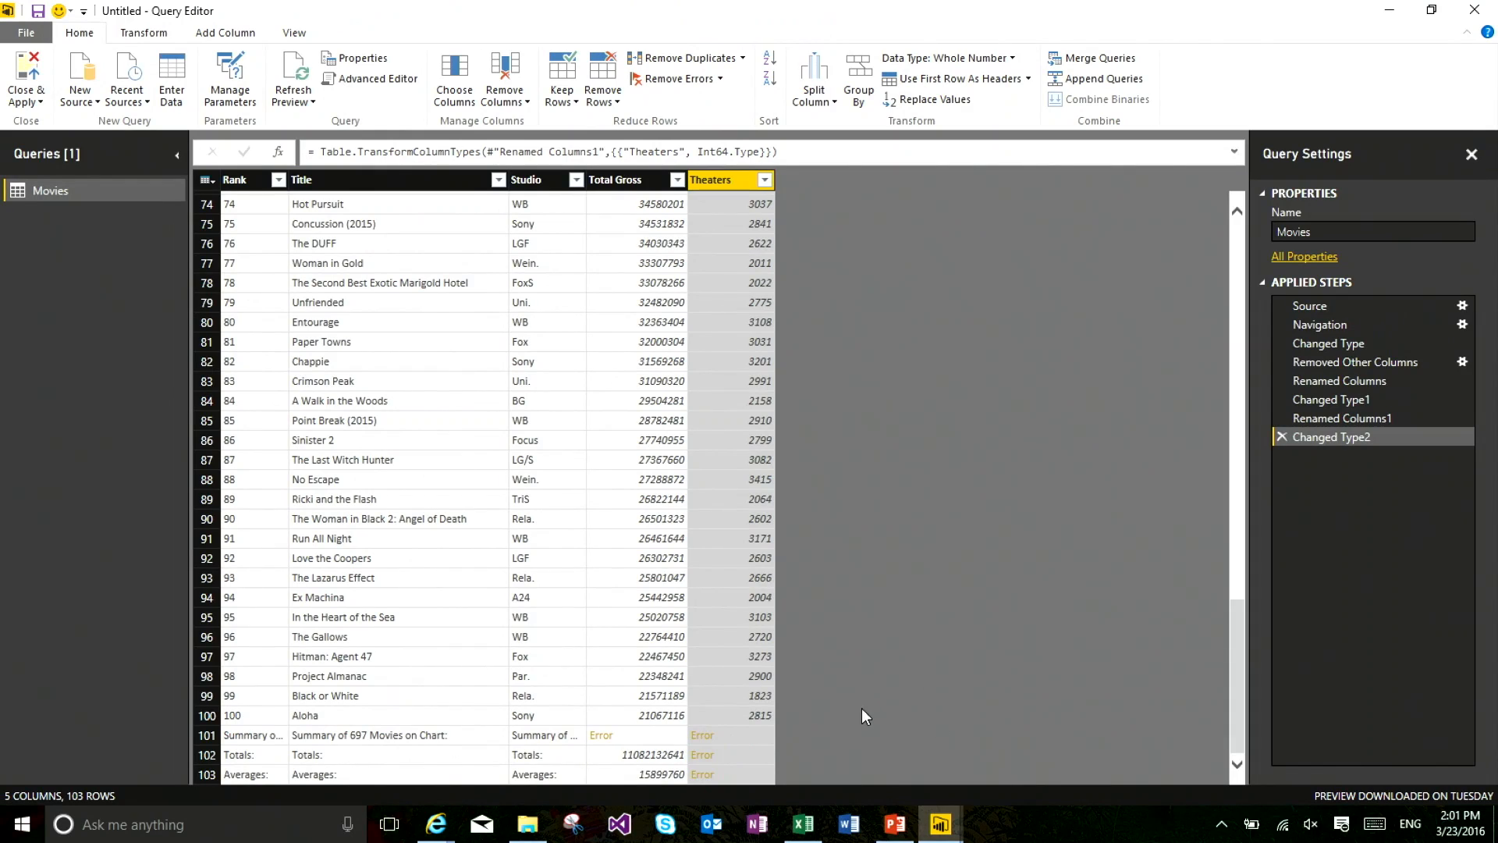
{"action": "left_click", "coordinate": [771, 735]}
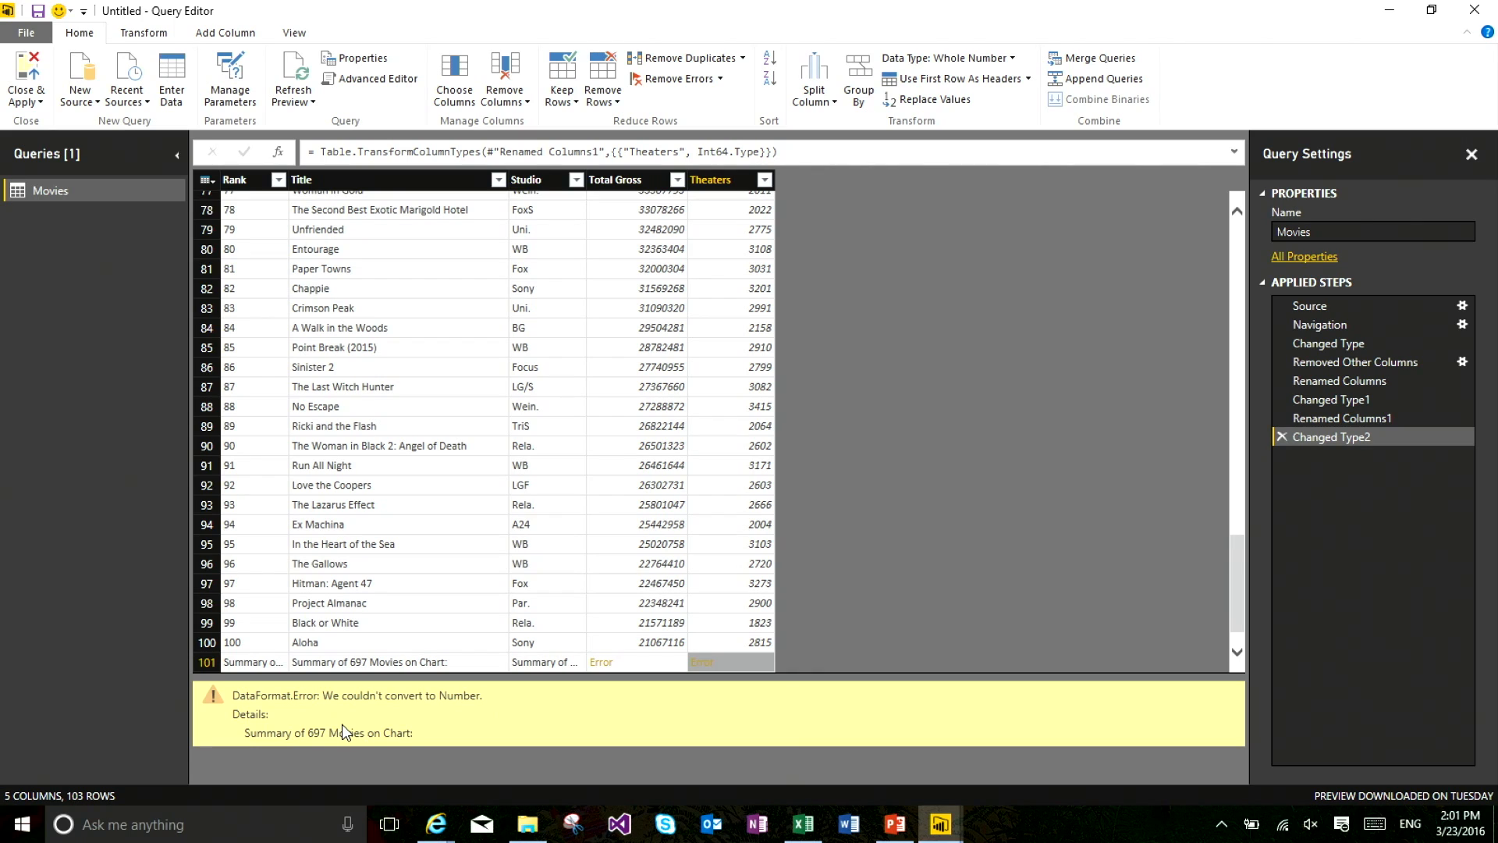
{"action": "left_click_drag", "start_coordinate": [244, 733], "coordinate": [461, 755]}
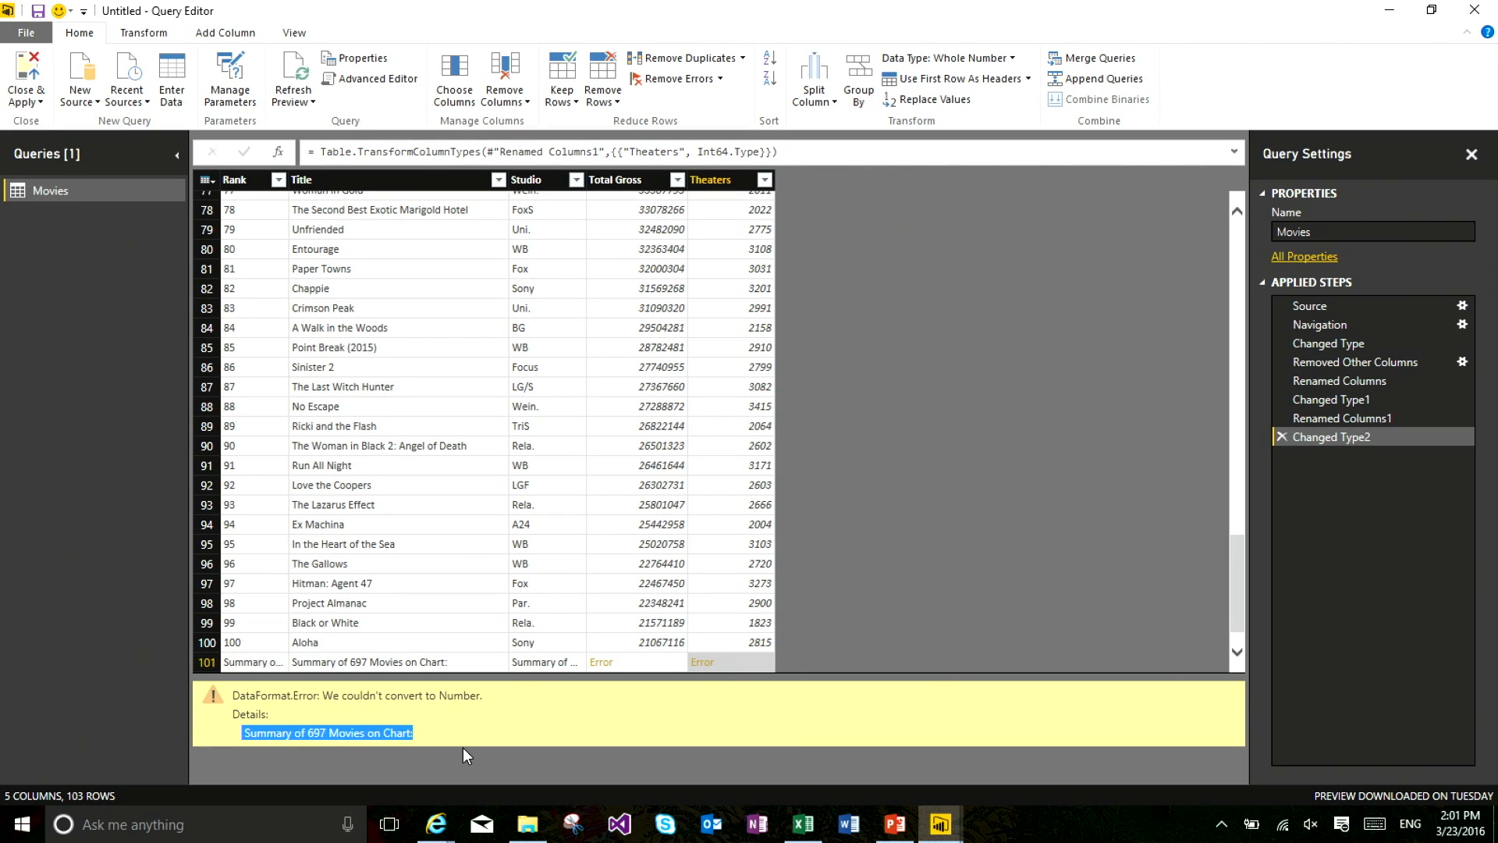
Check the summary, totals and averages rows ending the Box Office Mojo chart in Internet Explorer, and return to the Query Editor
{"action": "key", "text": "alt+Tab"}
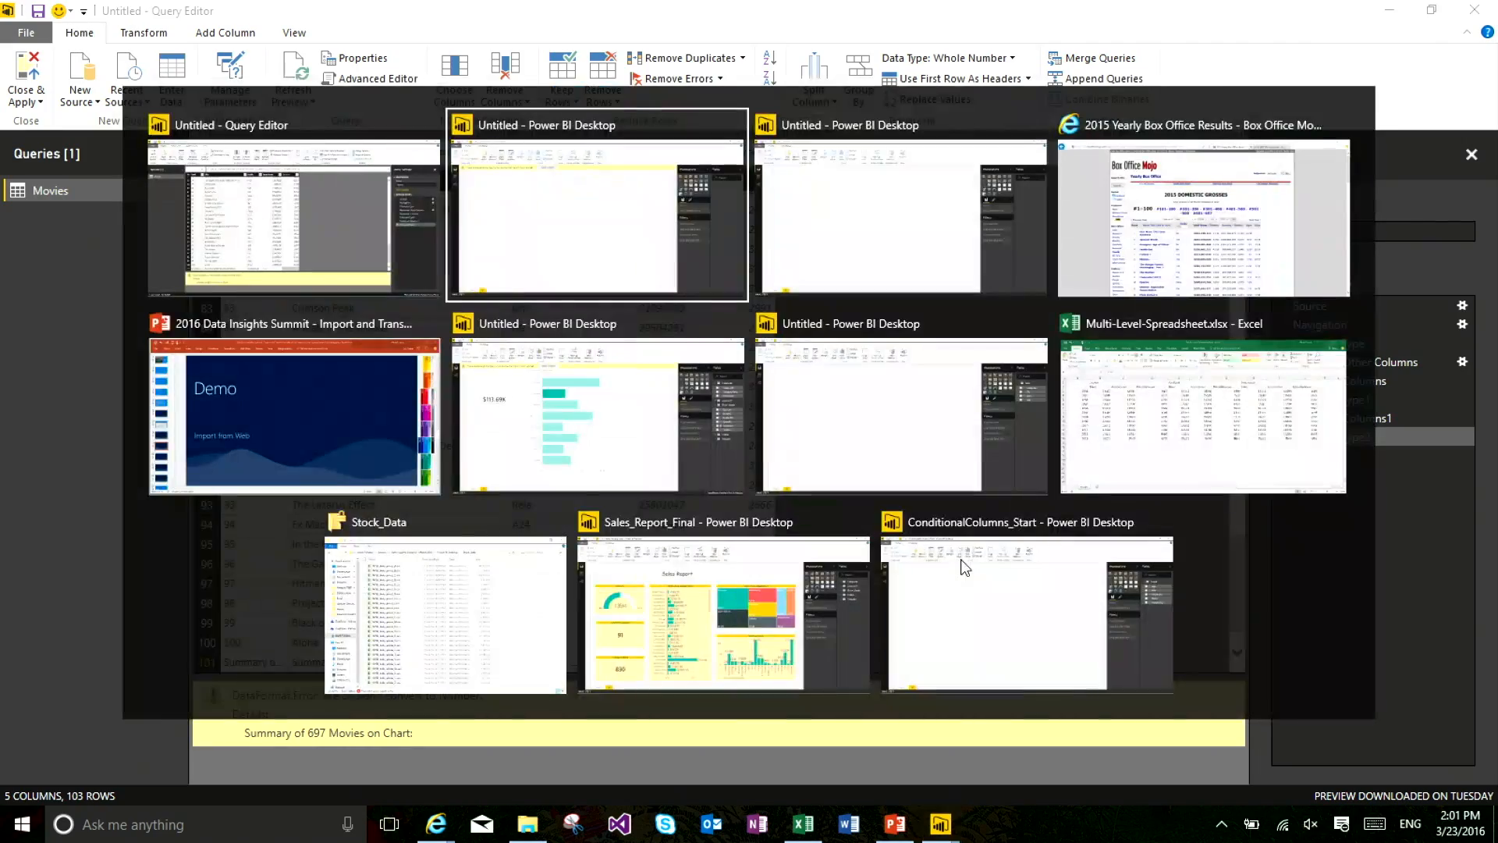
{"action": "key", "text": "alt+Tab"}
{"action": "scroll", "coordinate": [965, 567], "scroll_direction": "down", "scroll_amount": 20}
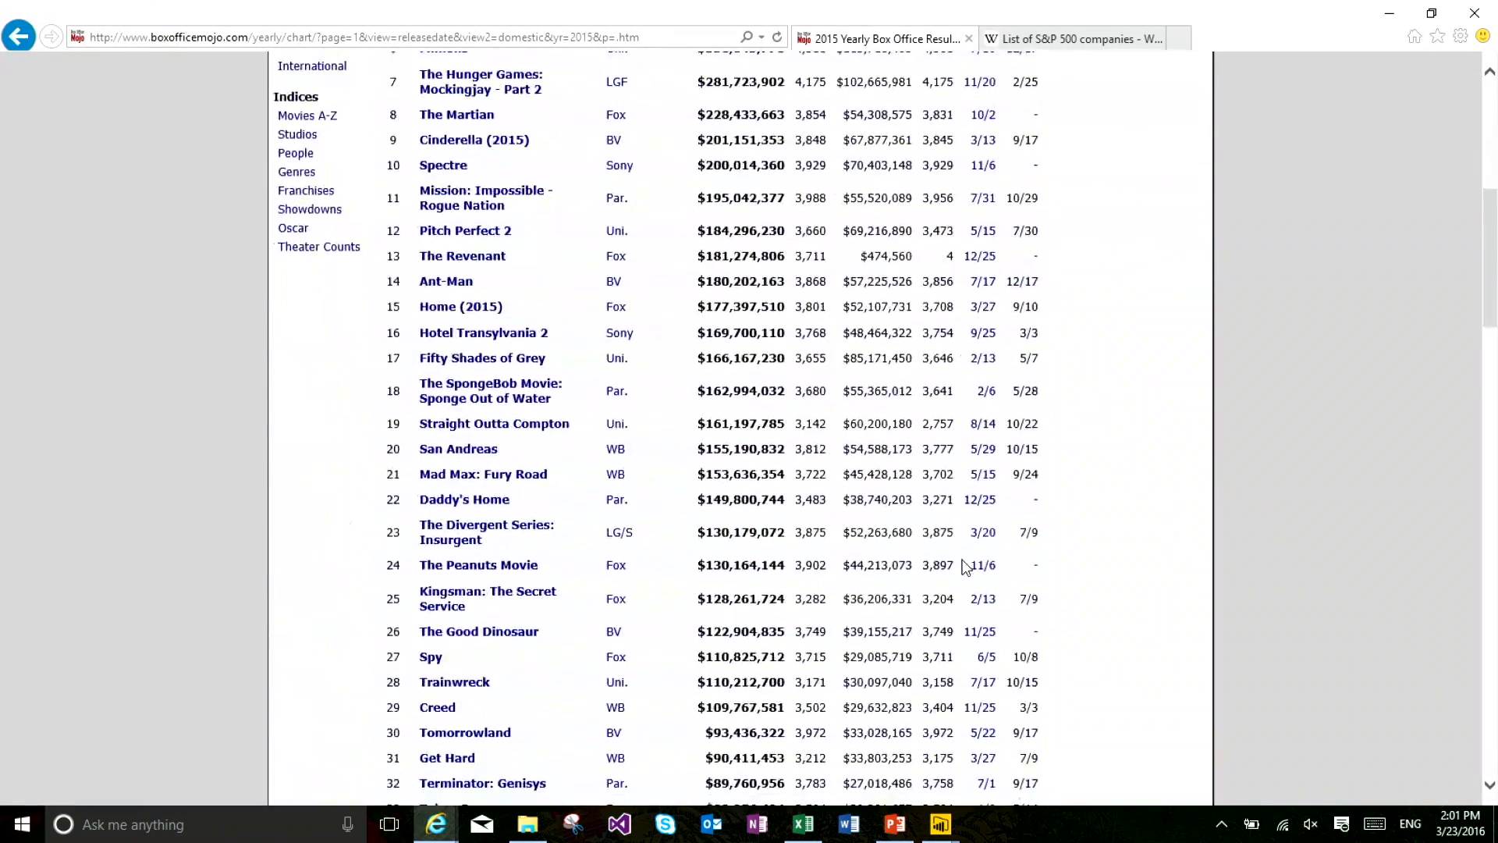
{"action": "scroll", "coordinate": [965, 571], "scroll_direction": "down", "scroll_amount": 12}
{"action": "scroll", "coordinate": [962, 564], "scroll_direction": "up", "scroll_amount": 3}
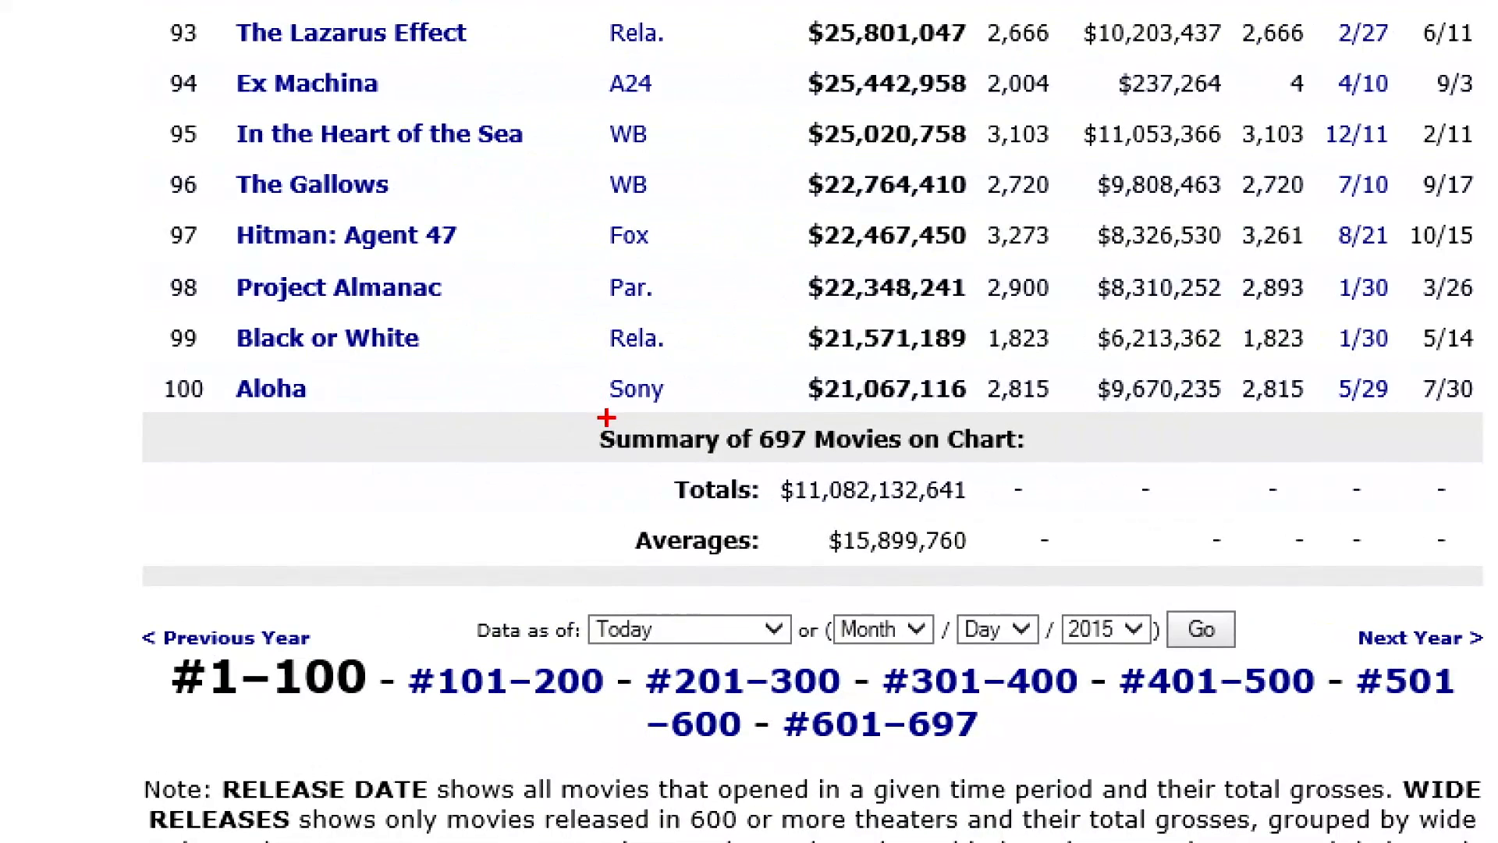
{"action": "mouse_move", "coordinate": [605, 426]}
{"action": "left_mouse_down"}
{"action": "mouse_move", "coordinate": [585, 482]}
{"action": "mouse_move", "coordinate": [611, 557]}
{"action": "left_mouse_up"}
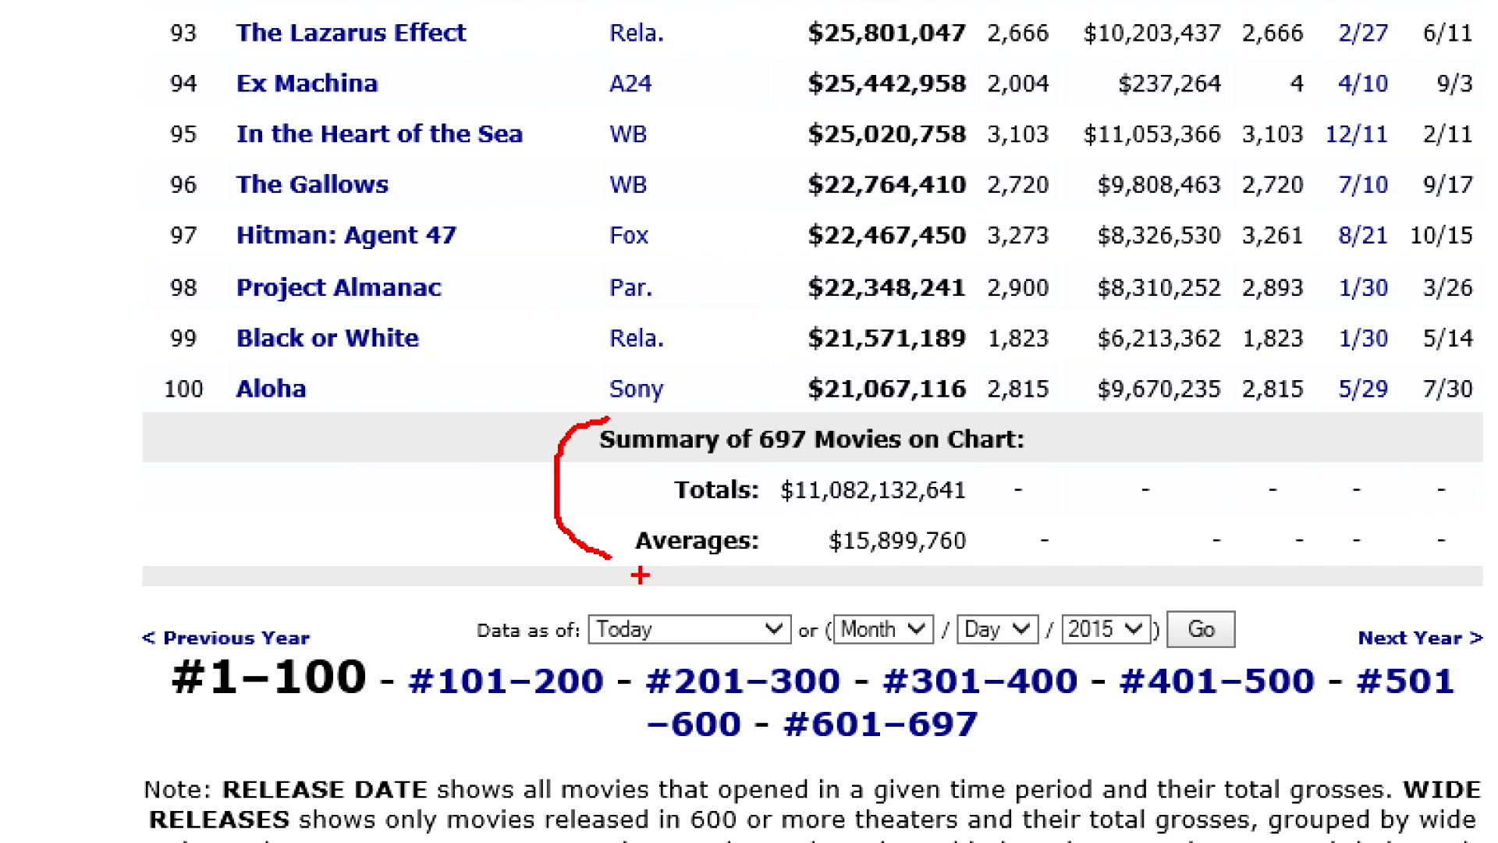
{"action": "key", "text": "Escape"}
{"action": "key", "text": "alt+Tab"}
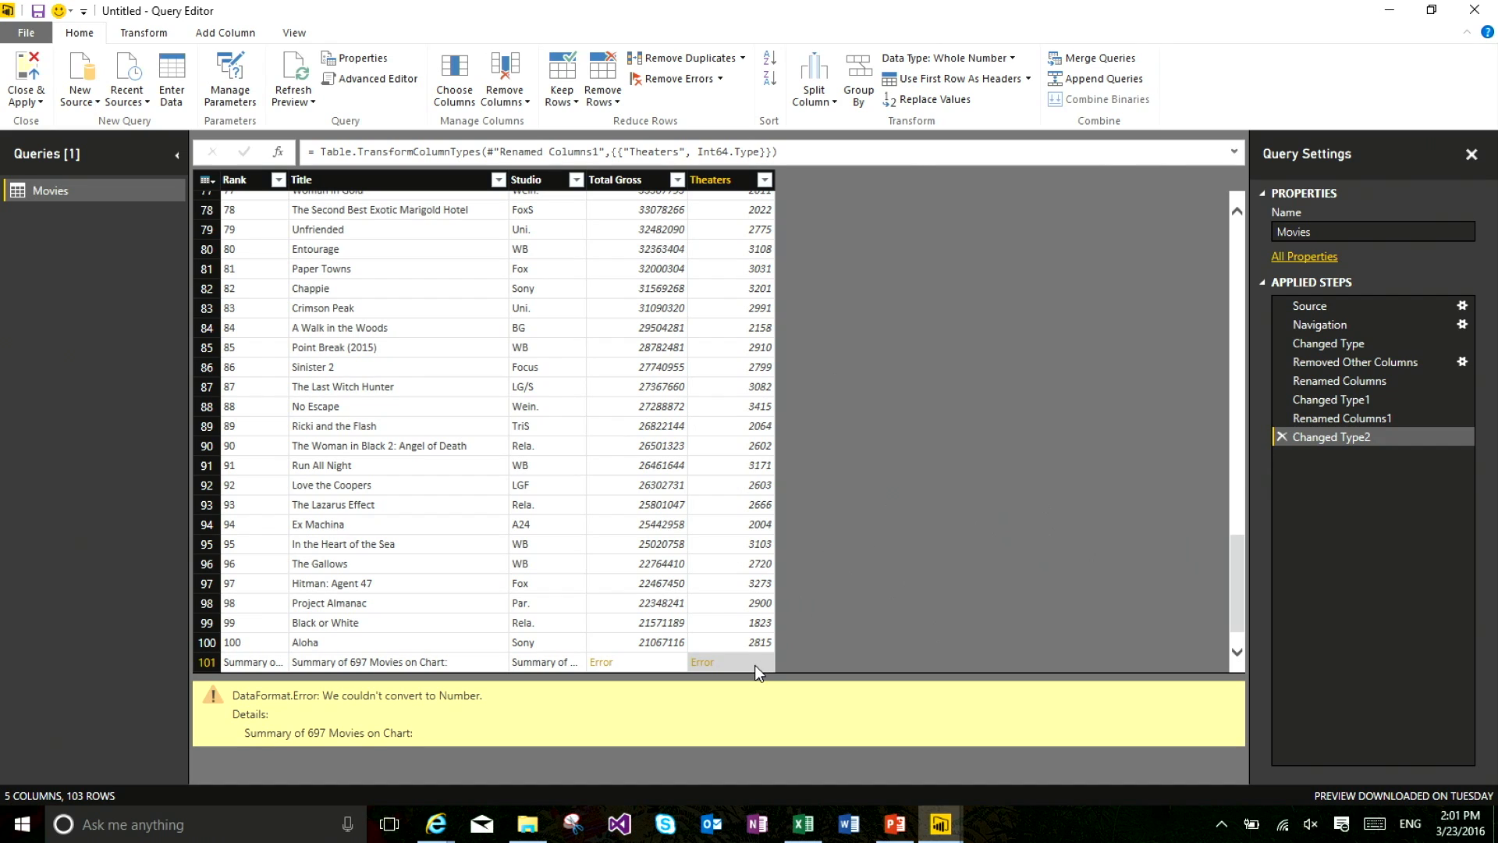
Try removing the rows with errors in the Theaters column, and delete the resulting applied step
{"action": "left_click", "coordinate": [722, 179]}
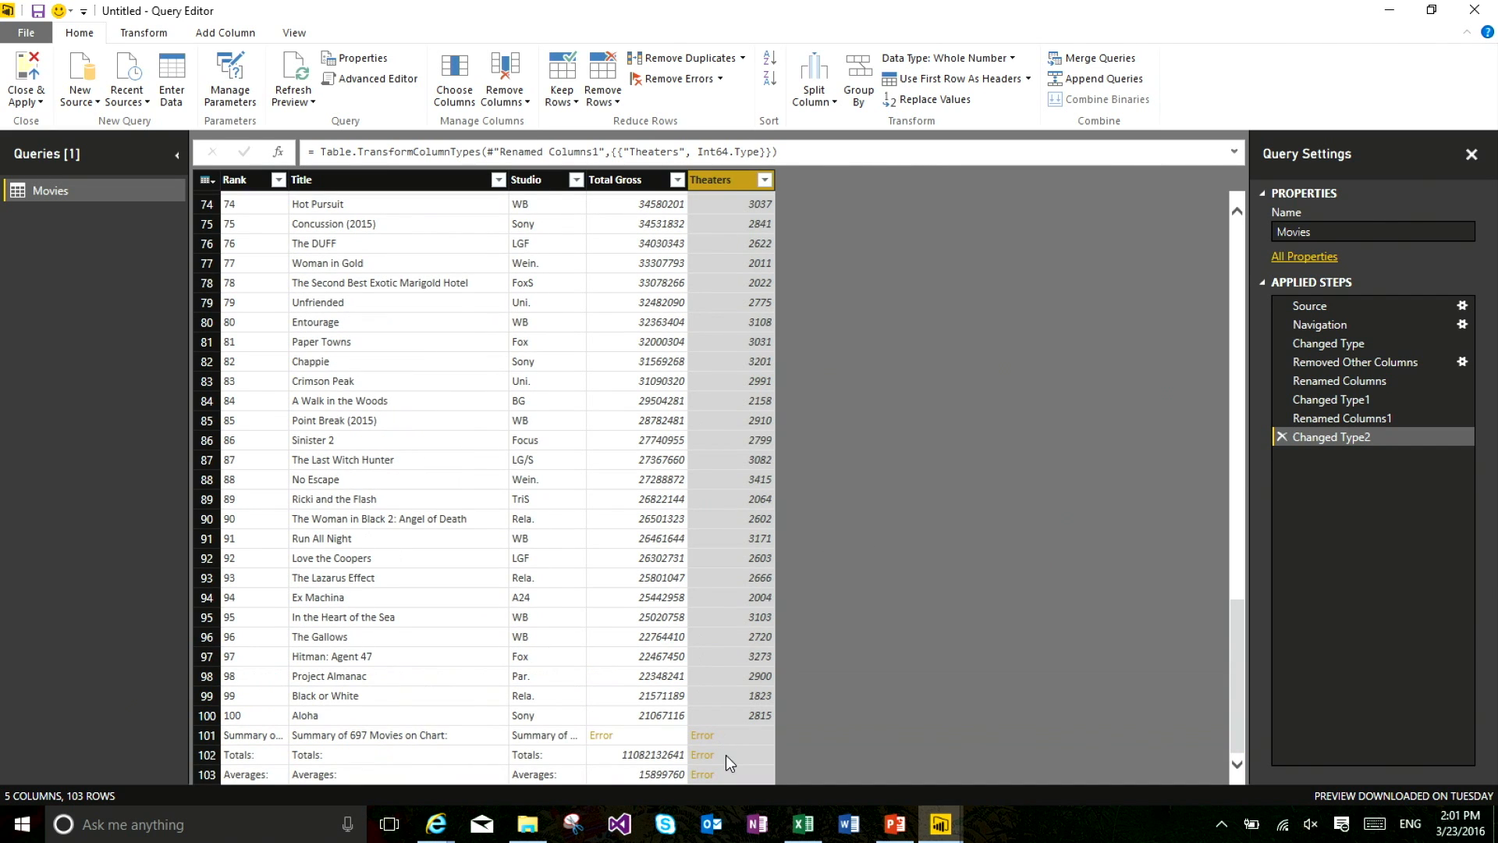
{"action": "left_click", "coordinate": [676, 79]}
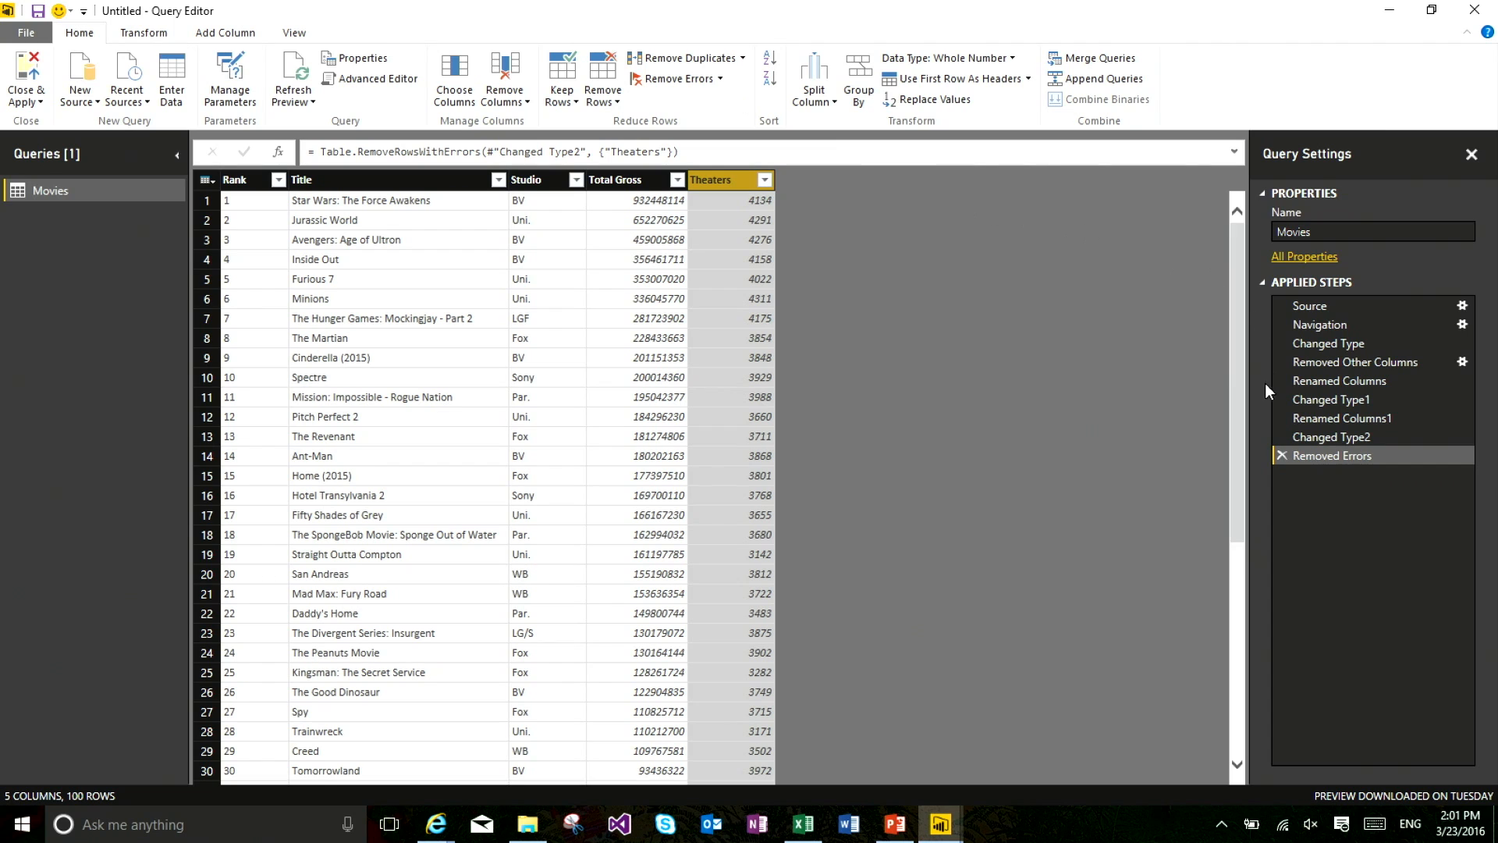
{"action": "left_click", "coordinate": [1281, 457]}
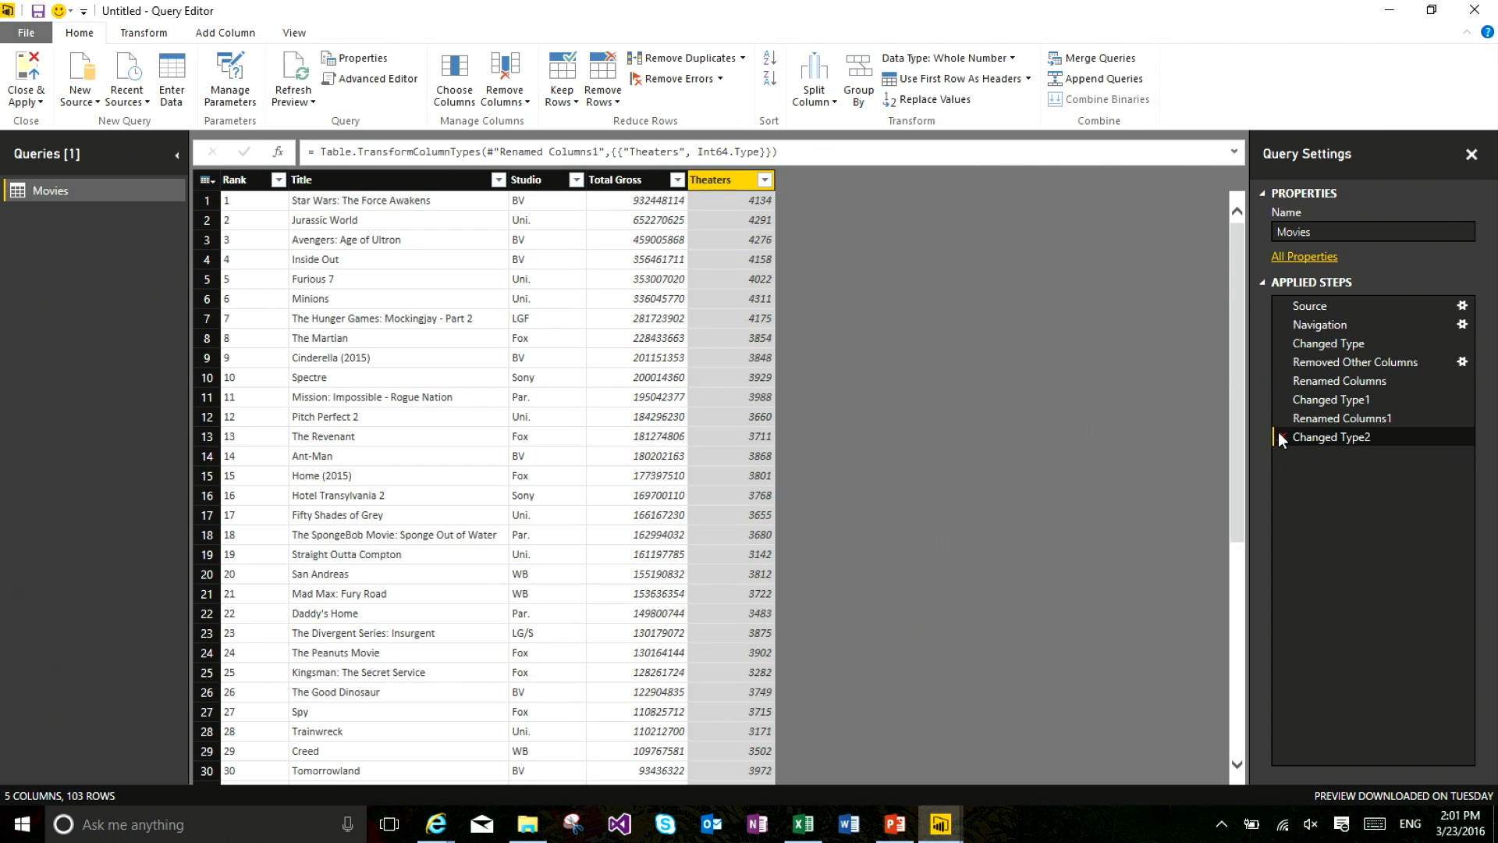
Delete the last applied type change of the Theaters column from the Movies query
{"action": "left_click", "coordinate": [1281, 437]}
{"action": "scroll", "coordinate": [1047, 545], "scroll_direction": "down", "scroll_amount": 3}
{"action": "scroll", "coordinate": [1047, 545], "scroll_direction": "up", "scroll_amount": 3}
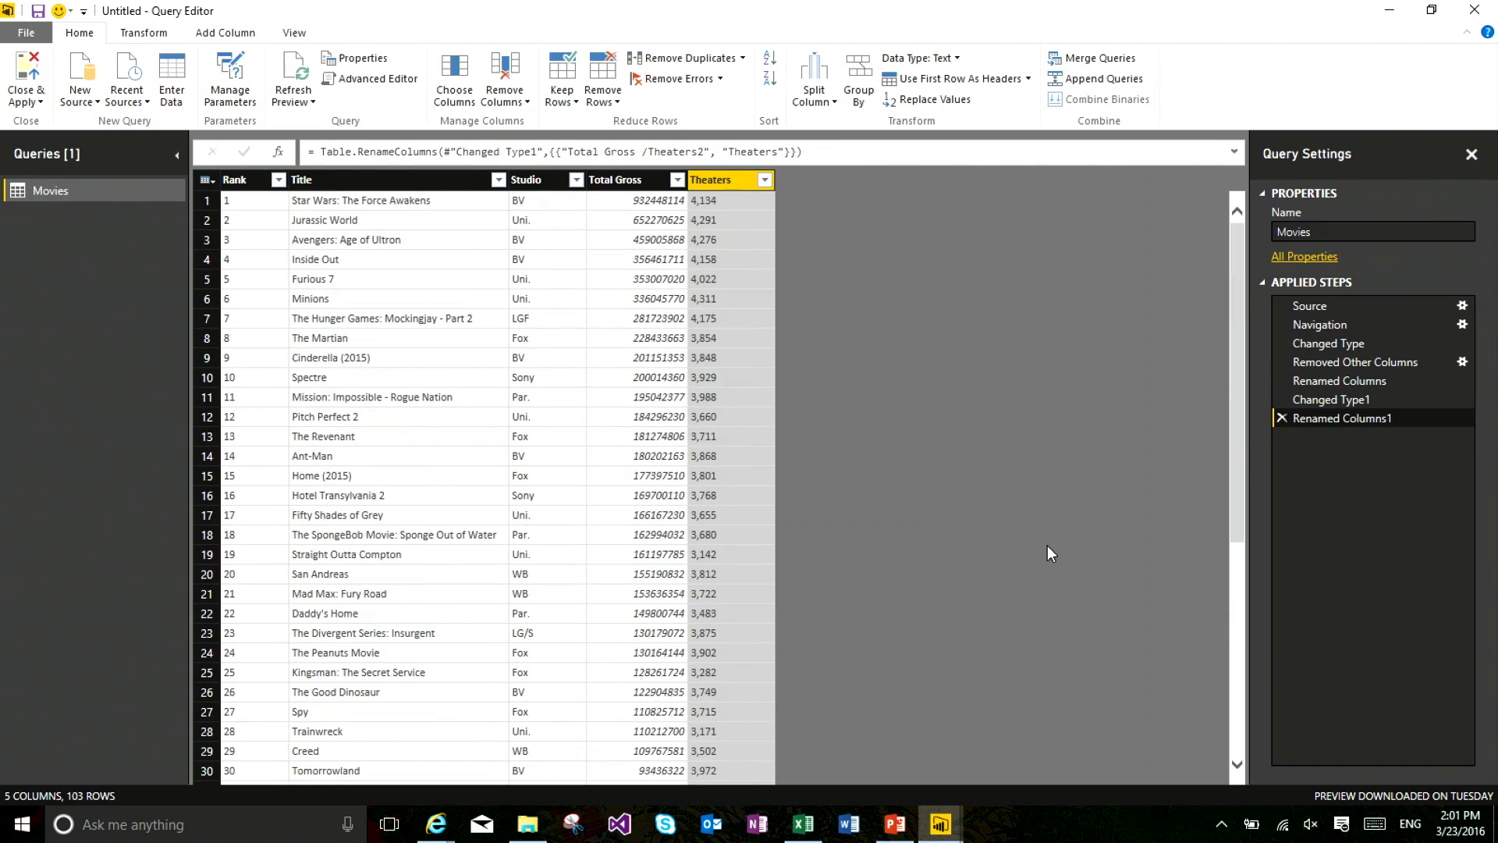
Remove the bottom 3 rows from the Movies query and check the end of the table
{"action": "left_click", "coordinate": [606, 95]}
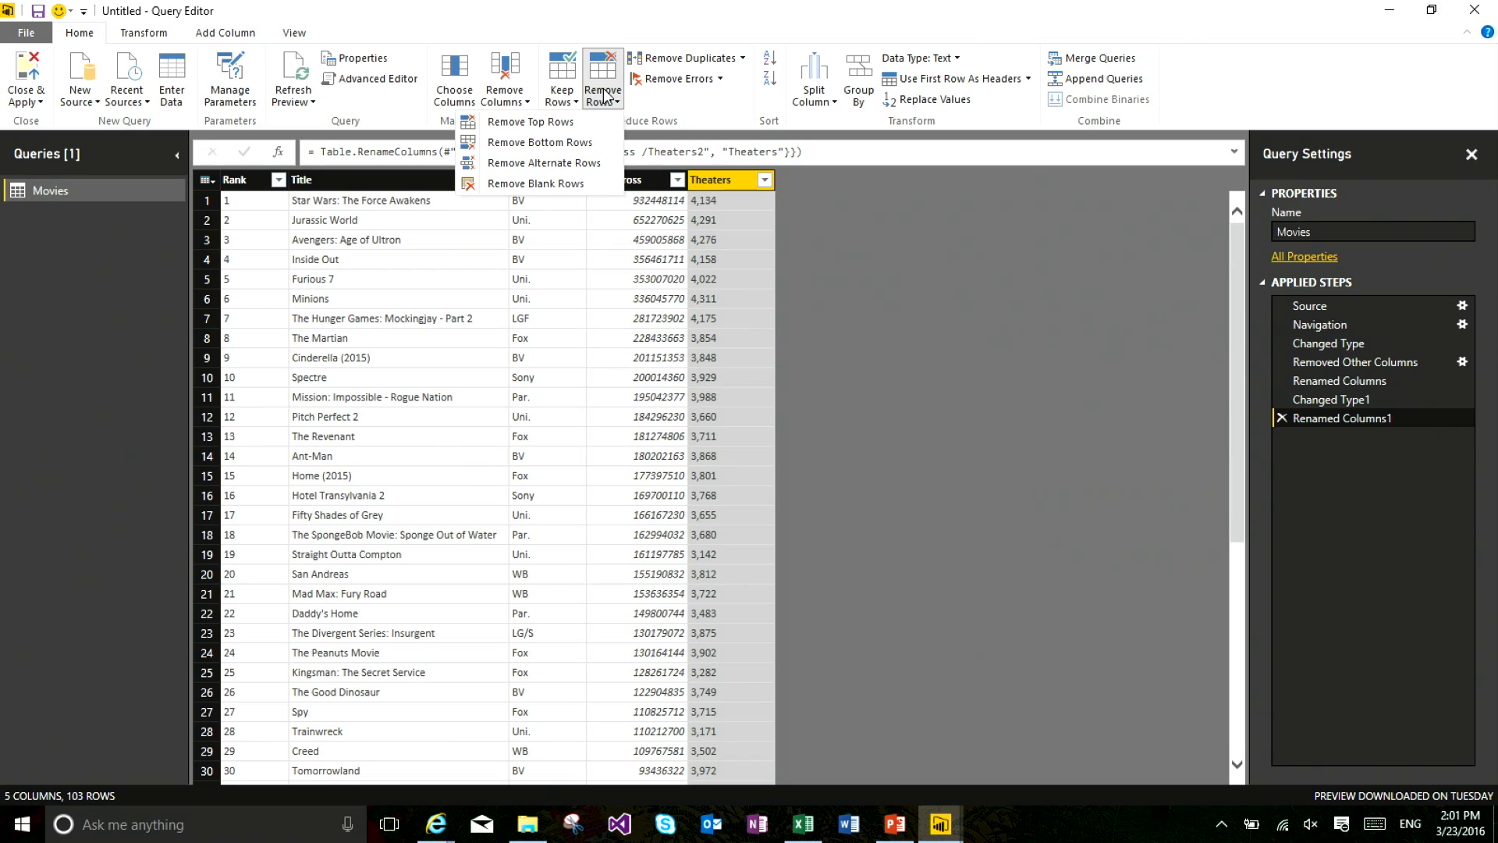
{"action": "left_click", "coordinate": [588, 140]}
{"action": "type", "text": "3"}
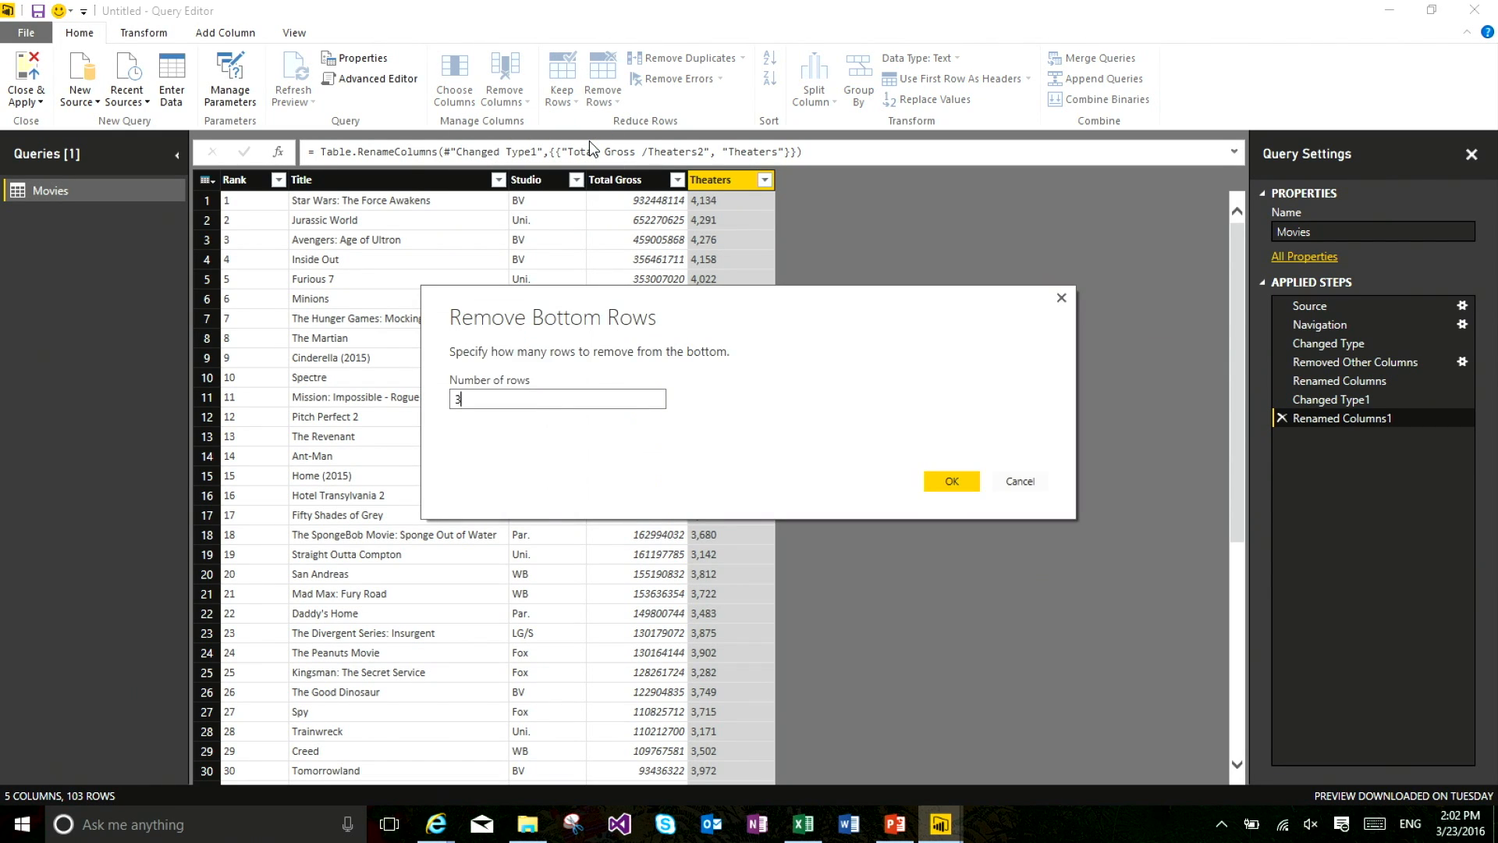
{"action": "key", "text": "Return"}
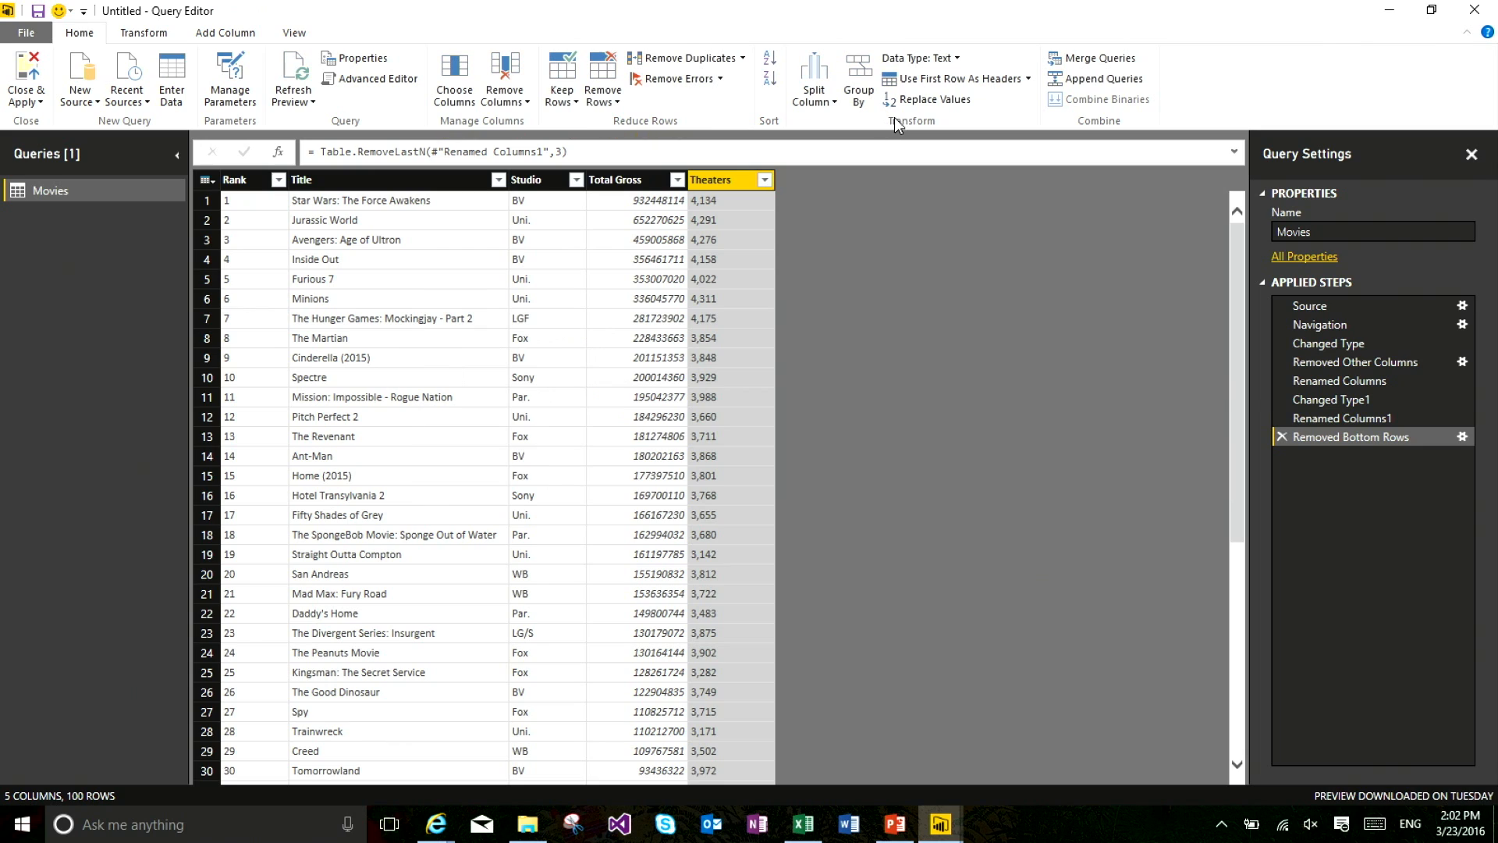
{"action": "scroll", "coordinate": [912, 432], "scroll_direction": "down", "scroll_amount": 20}
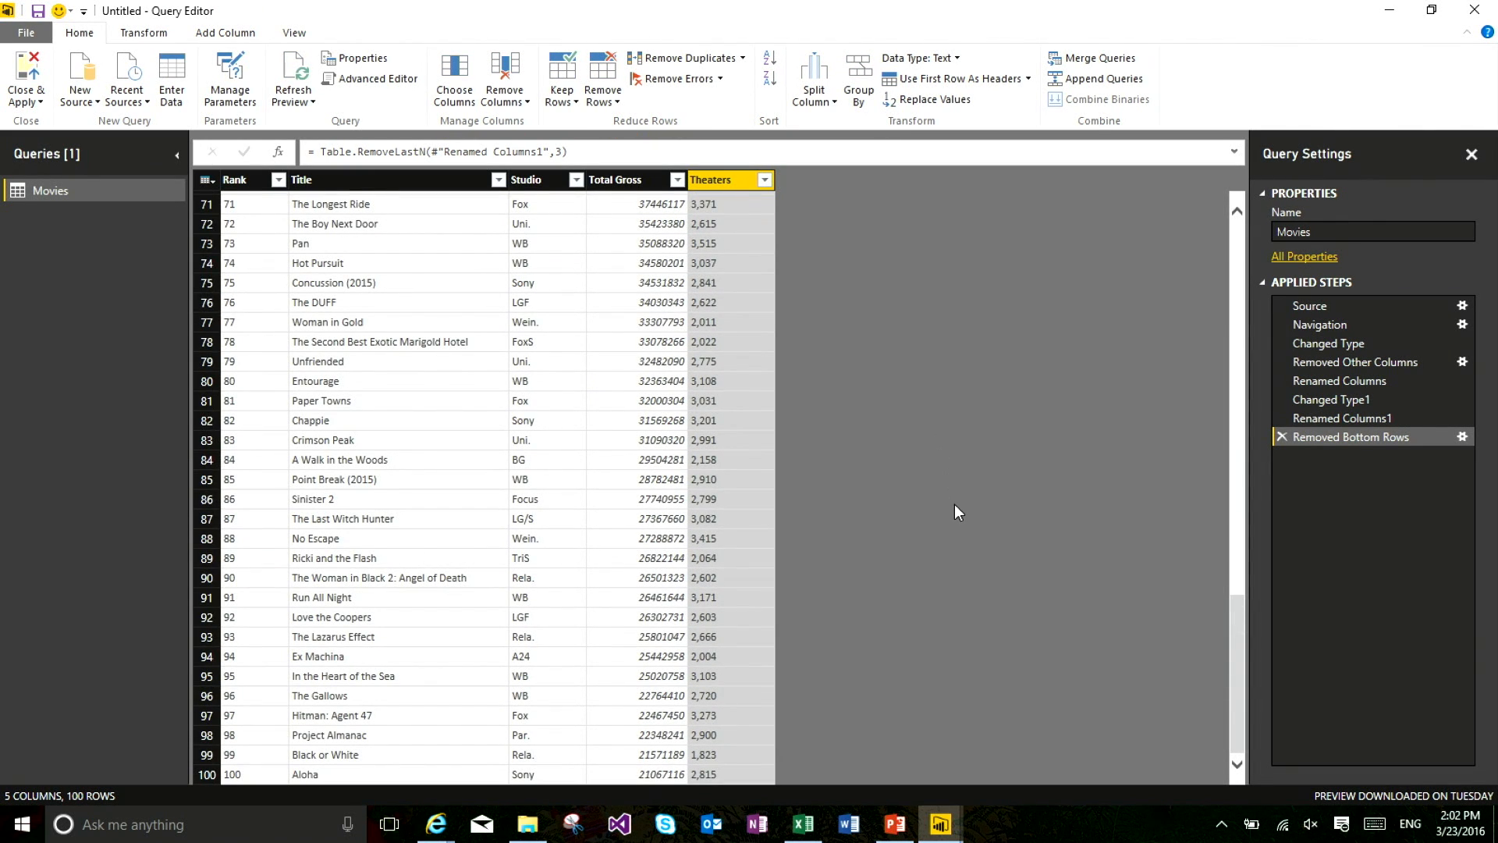
{"action": "scroll", "coordinate": [955, 499], "scroll_direction": "up", "scroll_amount": 20}
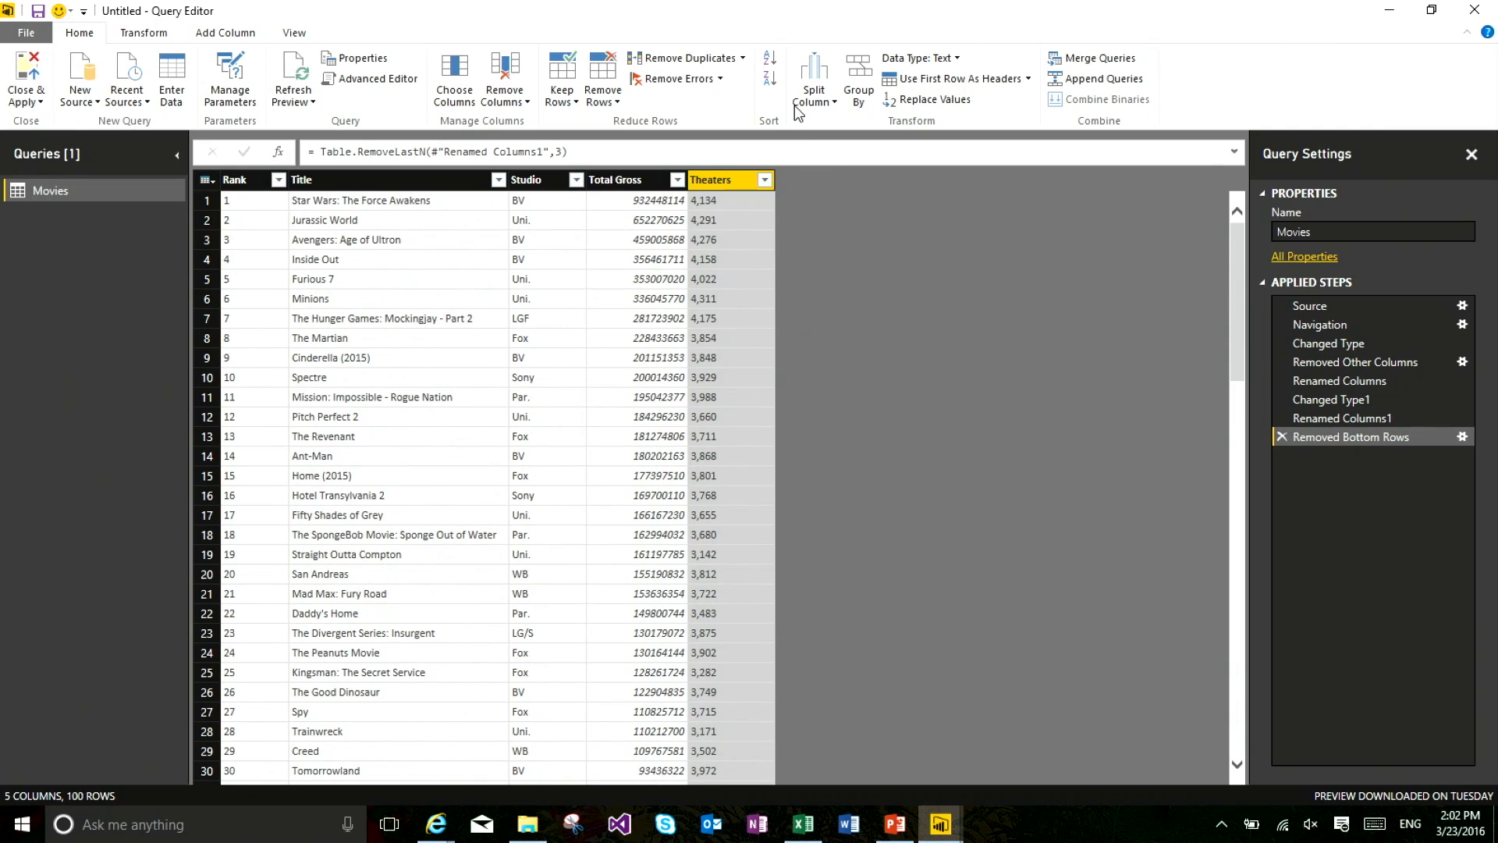
Set the Theaters column's data type to Whole Number, and close the Query Editor while applying the changes
{"action": "left_click", "coordinate": [911, 58]}
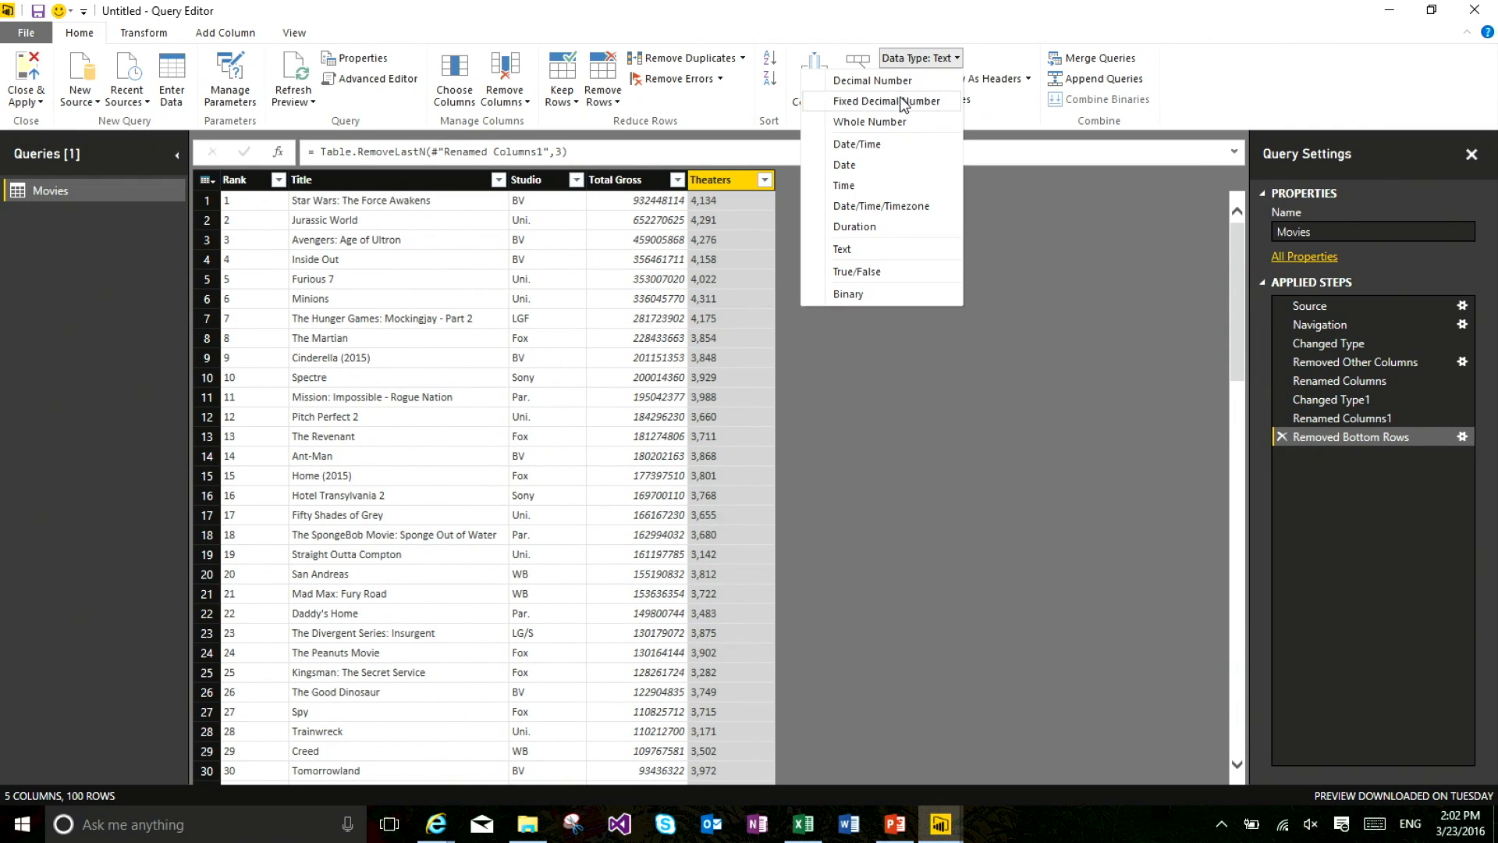
{"action": "left_click", "coordinate": [903, 122]}
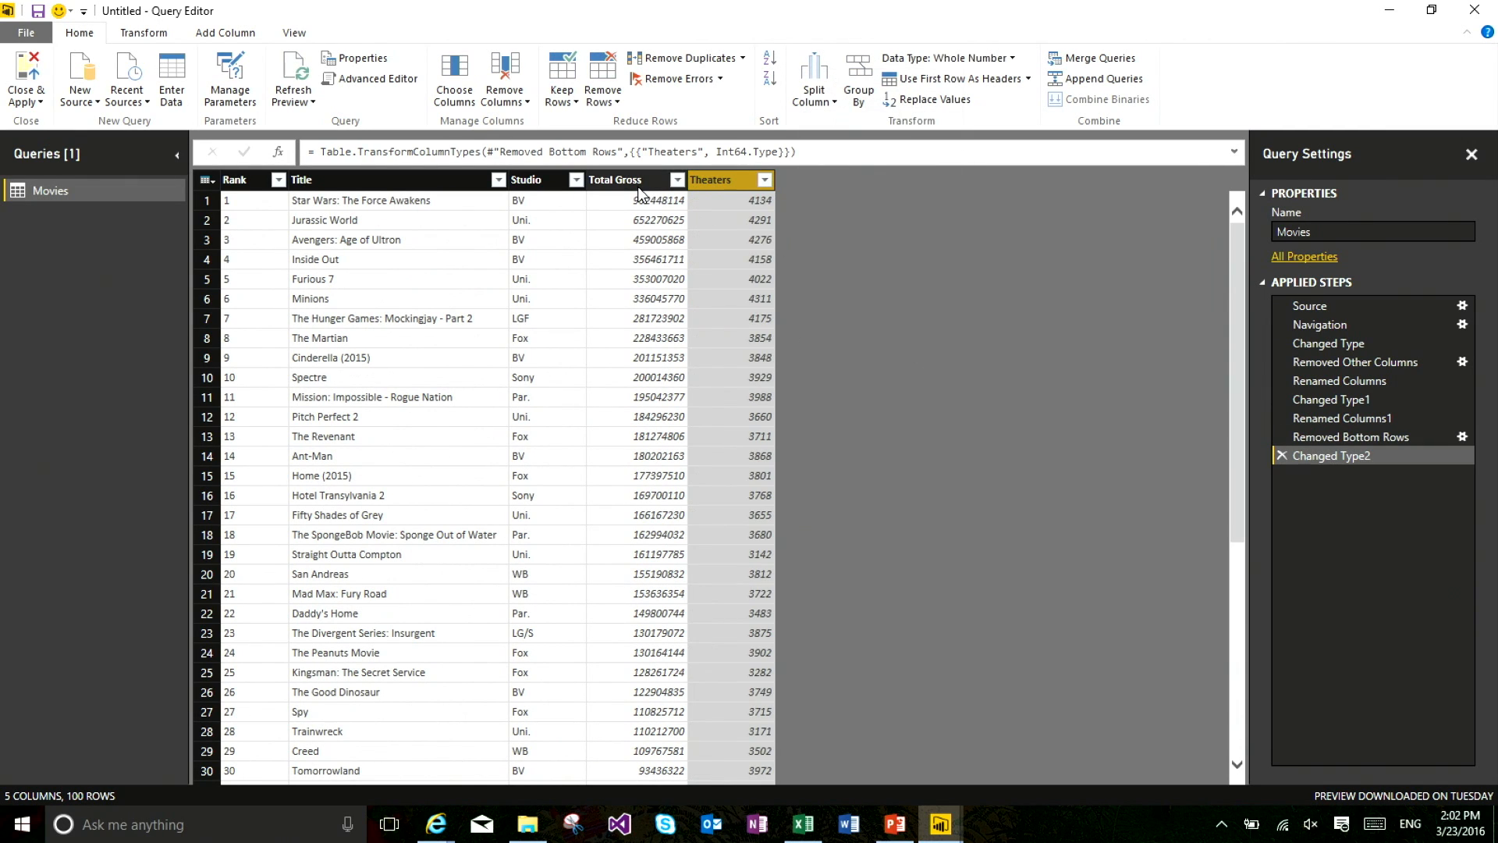
{"action": "left_click", "coordinate": [638, 181]}
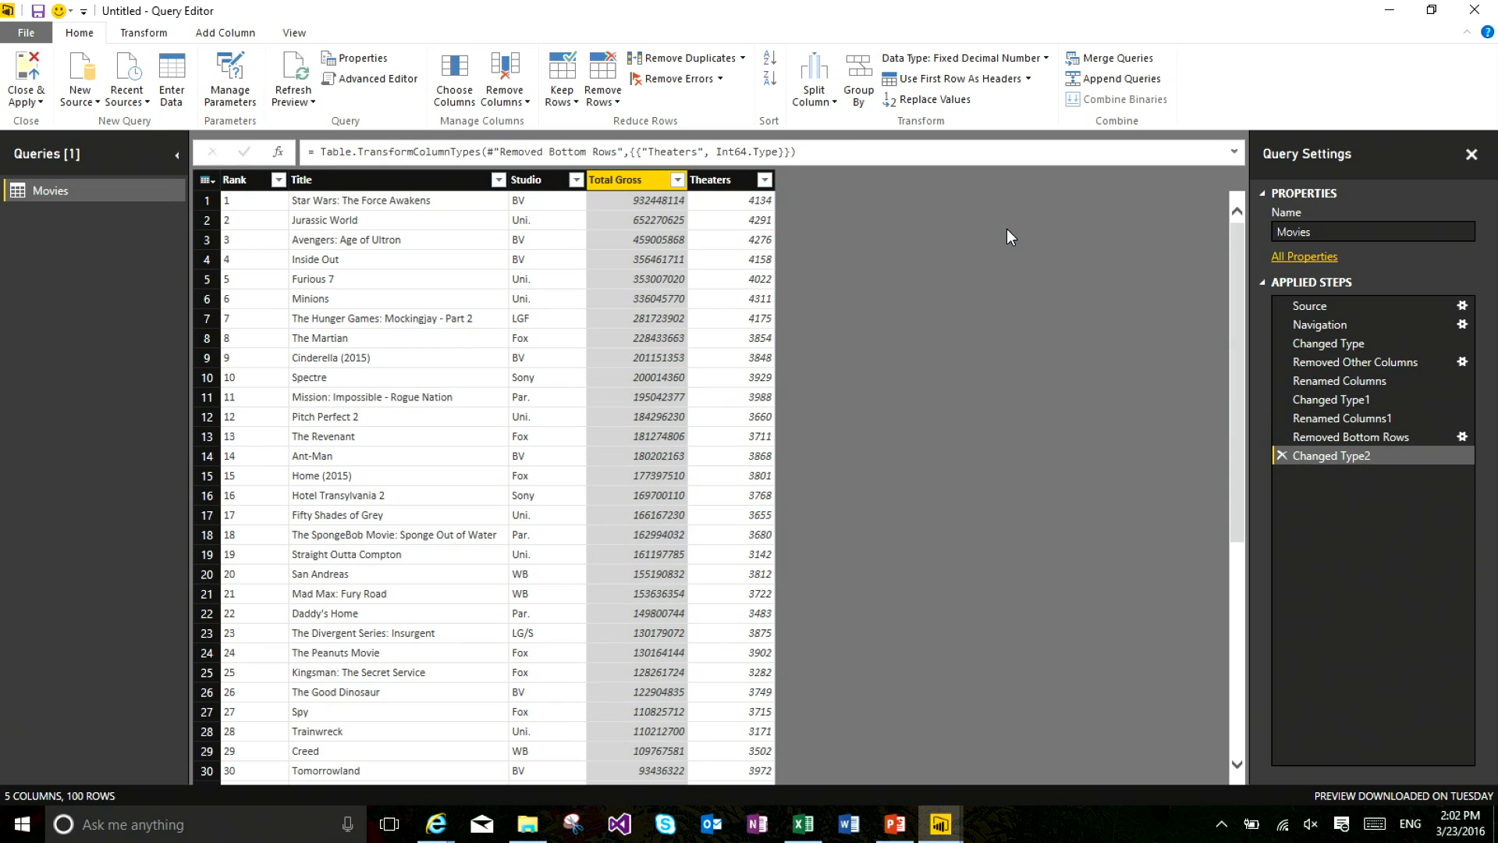
{"action": "left_click", "coordinate": [26, 68]}
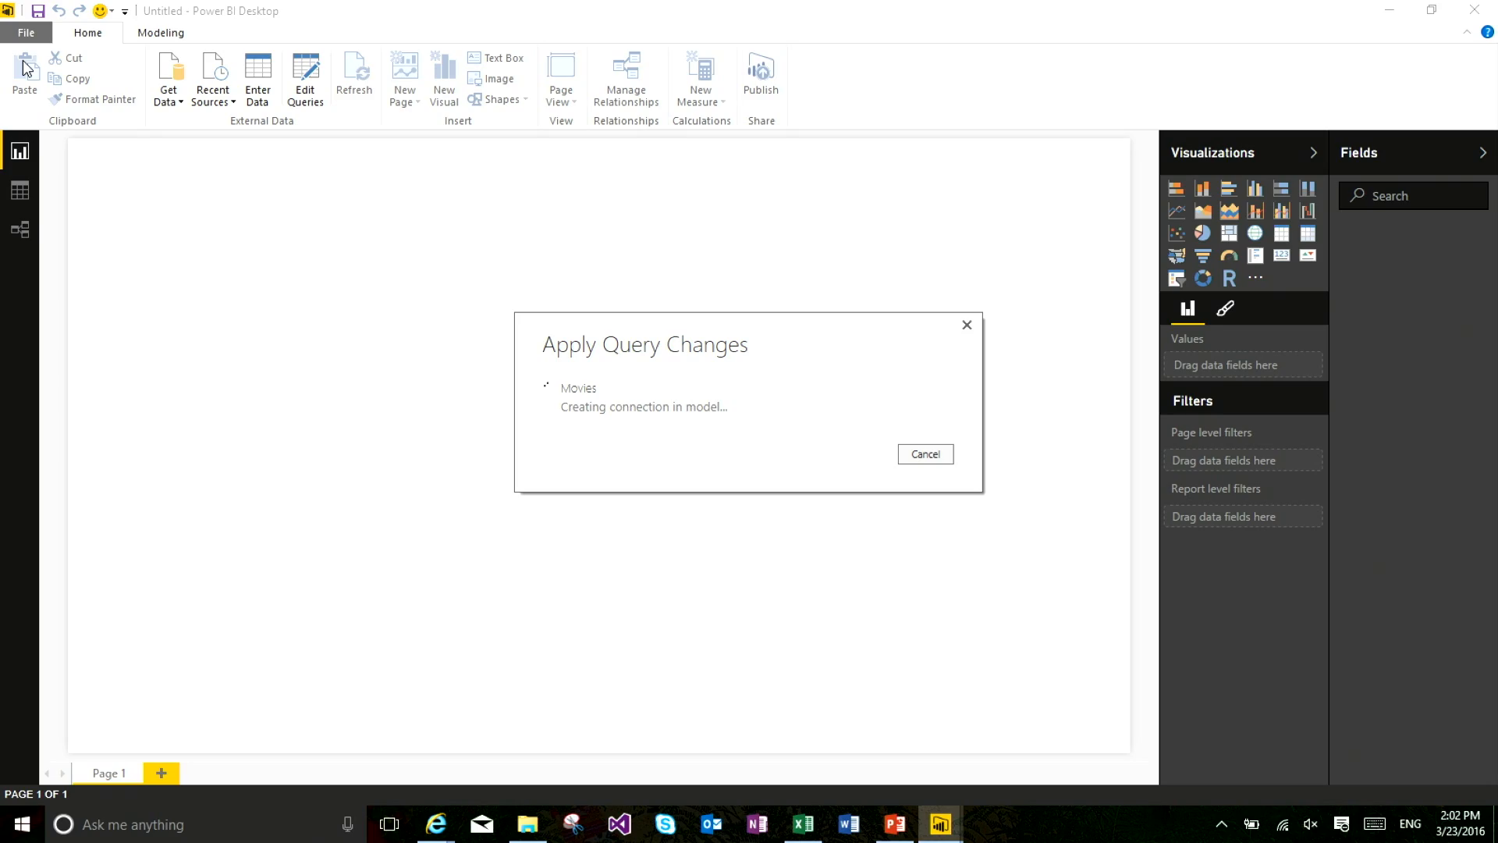
Switch to Internet Explorer and compare the page number in the Box Office Mojo URL for #101–200, #601–697 and #1–100
{"action": "key", "text": "alt+Tab"}
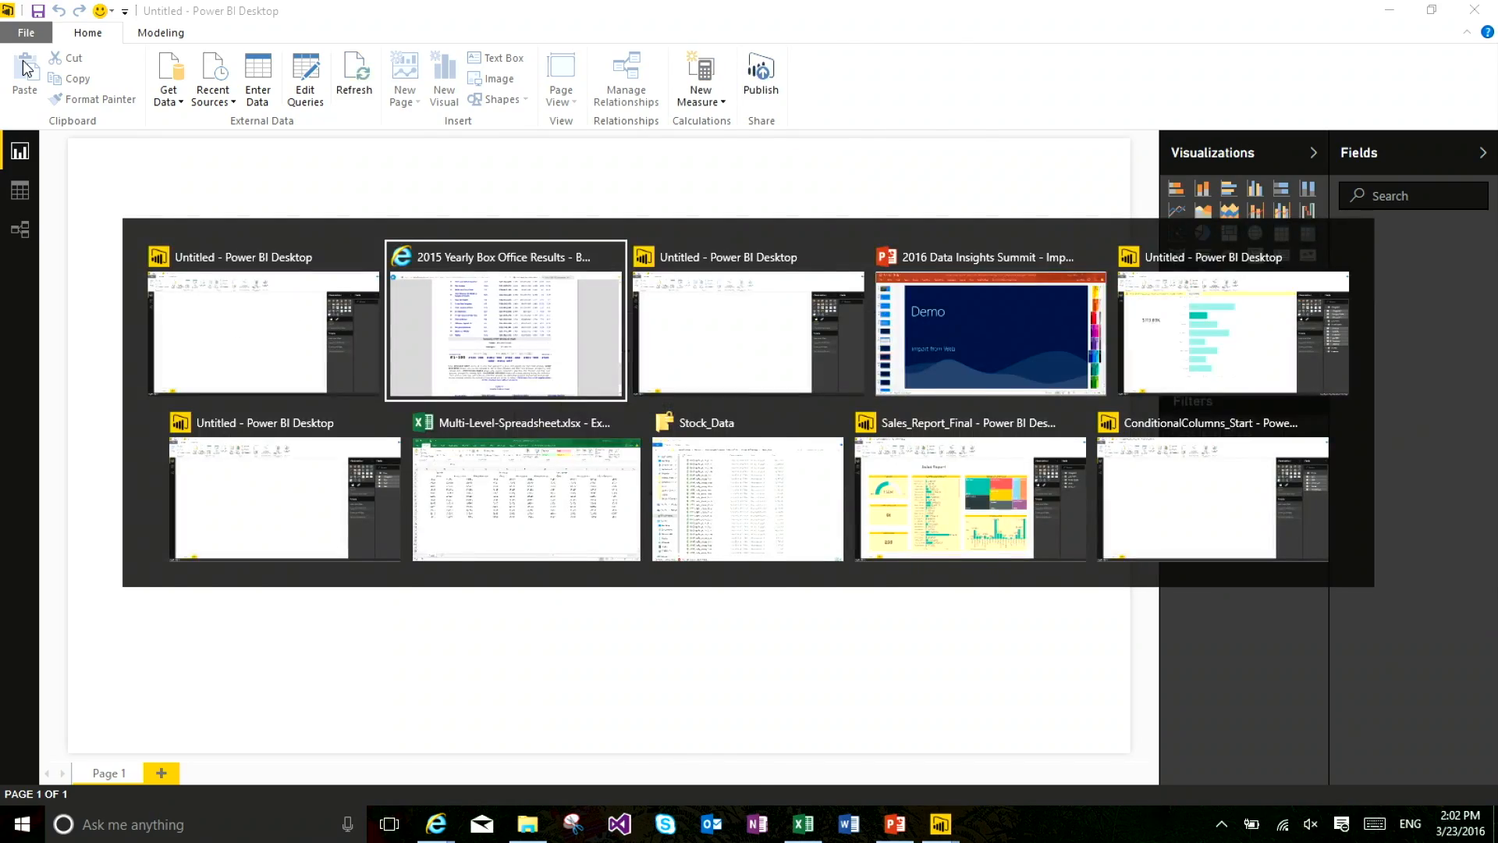
{"action": "scroll", "coordinate": [484, 630], "scroll_direction": "up", "scroll_amount": 20}
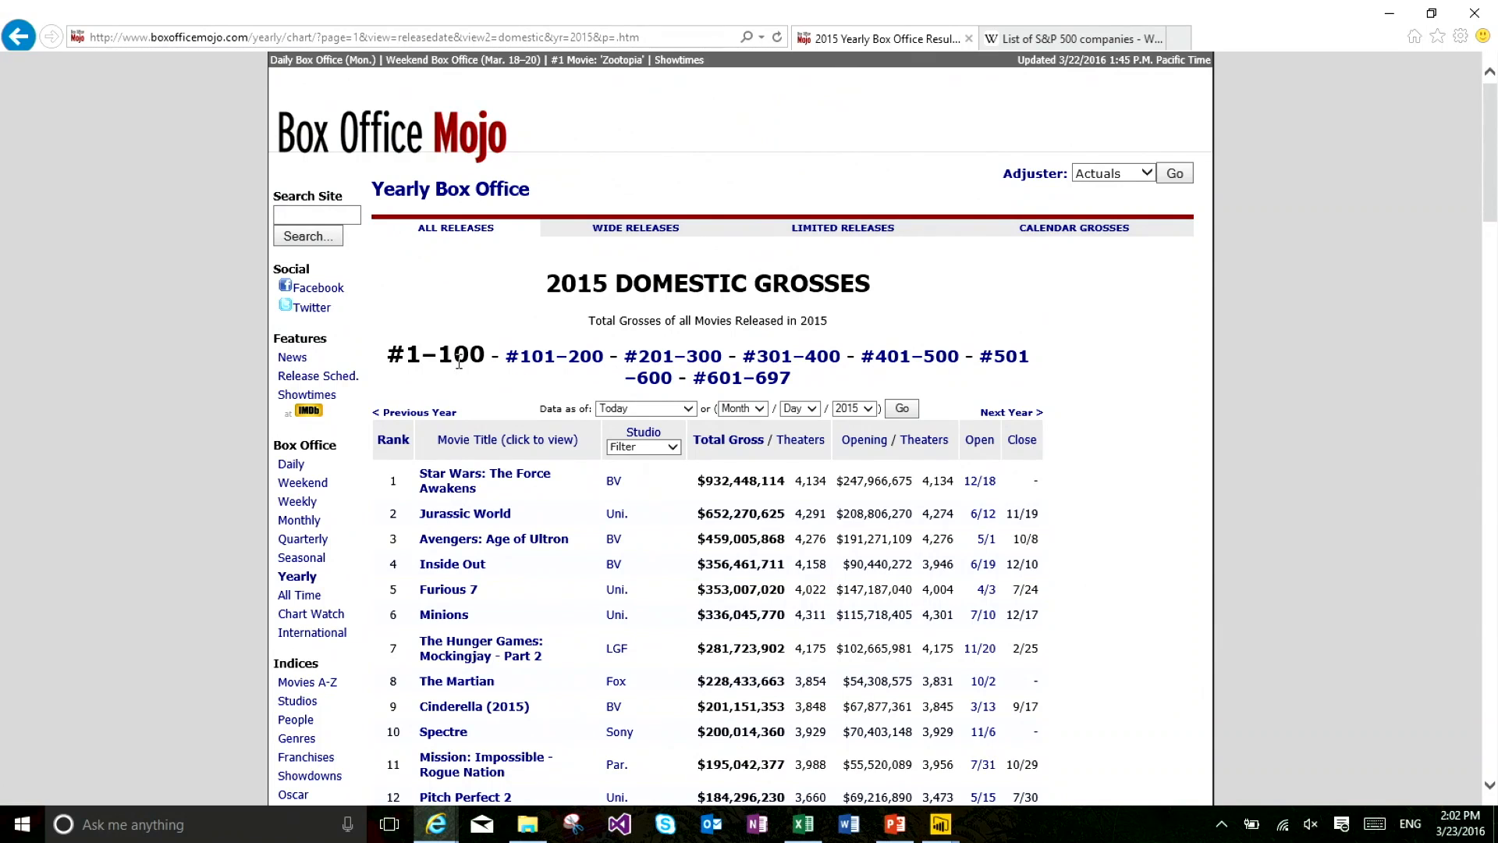
{"action": "left_click", "coordinate": [537, 361]}
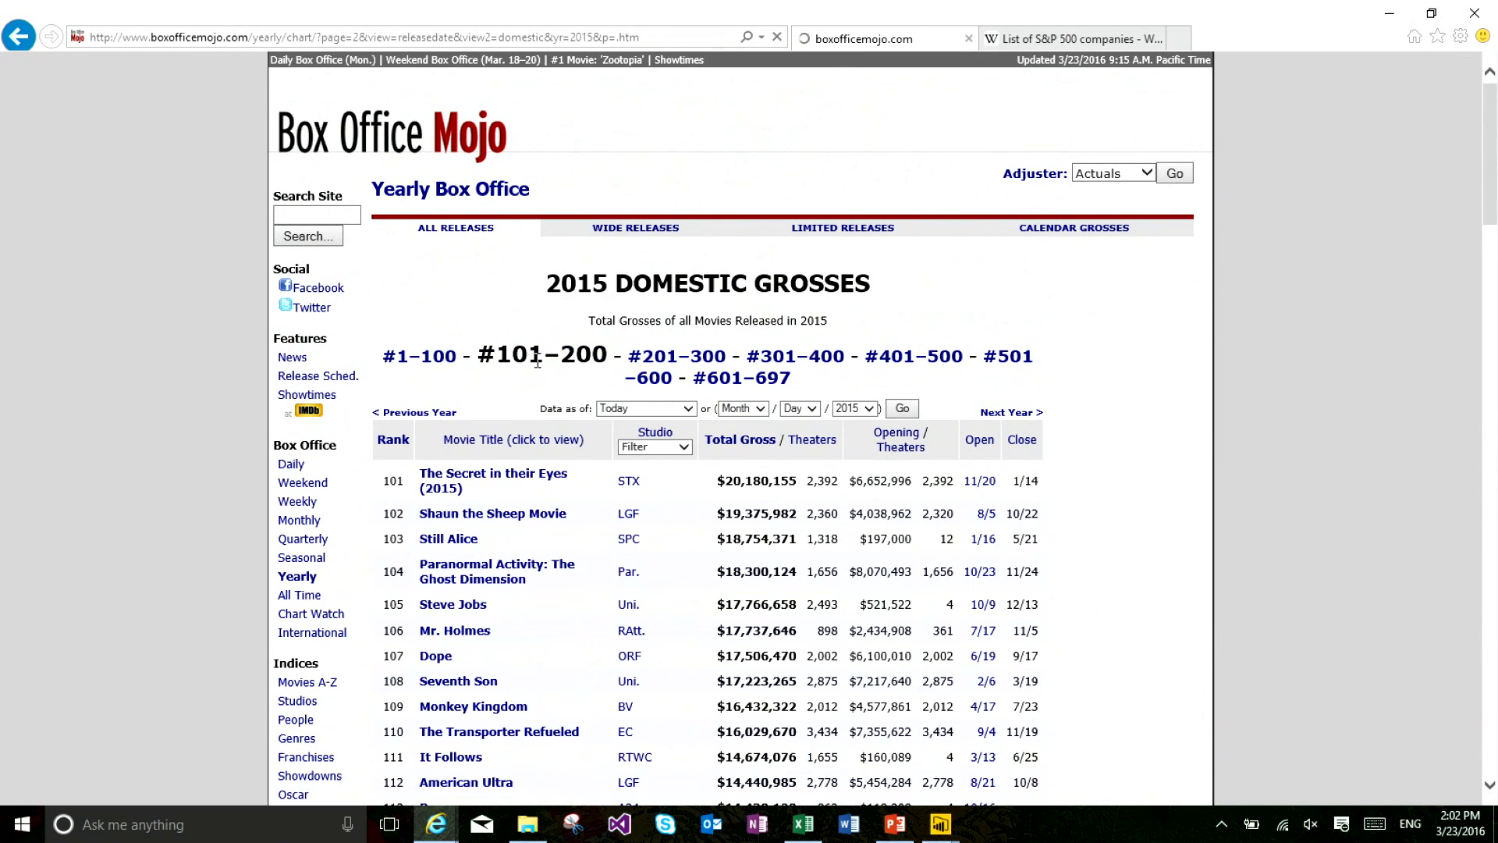
{"action": "left_click", "coordinate": [772, 380]}
{"action": "left_click", "coordinate": [436, 345]}
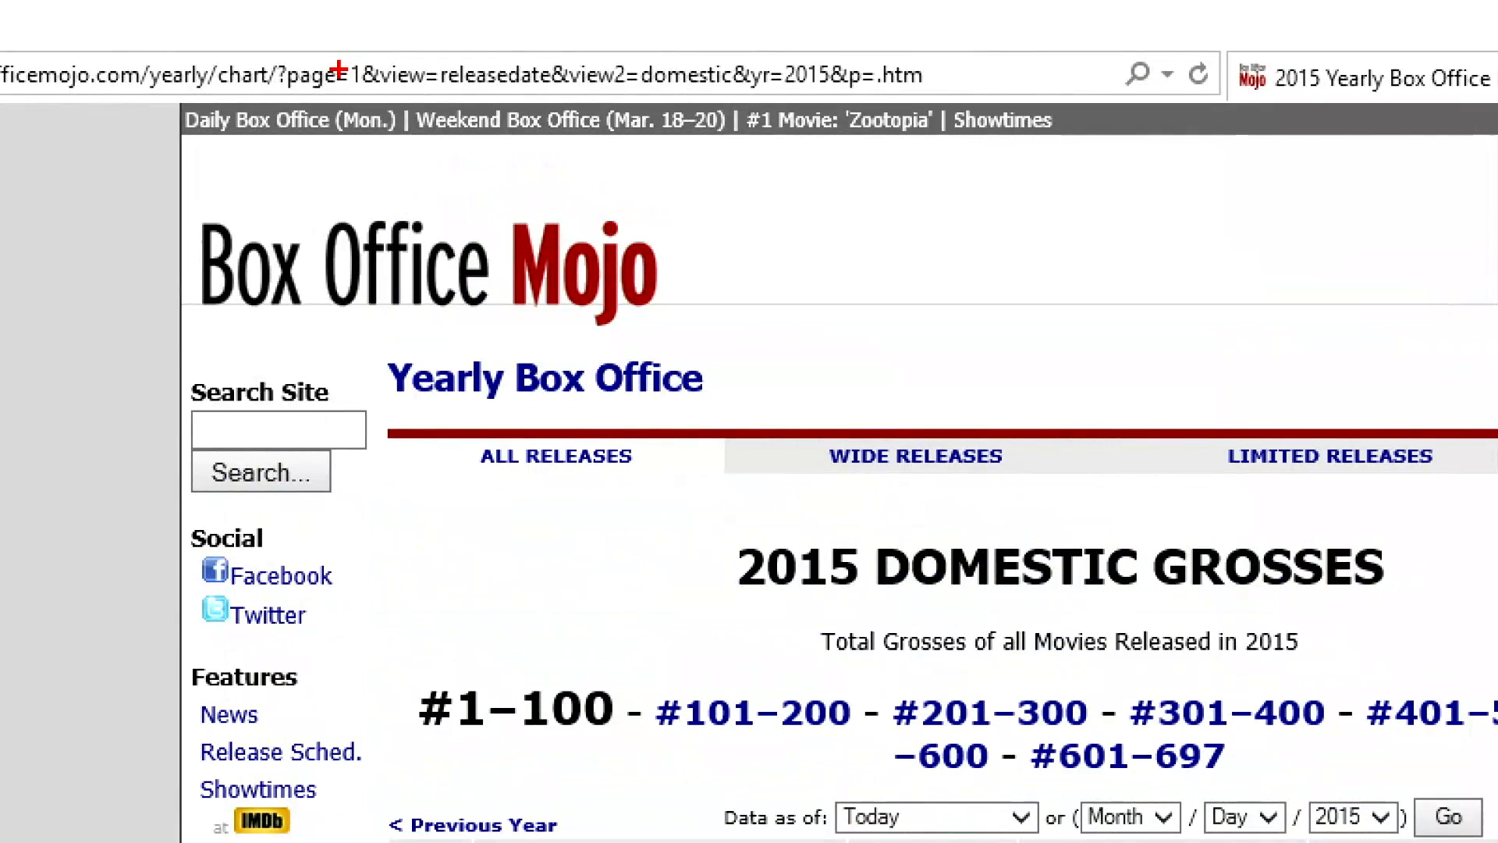
{"action": "mouse_move", "coordinate": [364, 56]}
{"action": "left_mouse_down"}
{"action": "mouse_move", "coordinate": [342, 58]}
{"action": "mouse_move", "coordinate": [348, 82]}
{"action": "mouse_move", "coordinate": [367, 80]}
{"action": "left_mouse_up"}
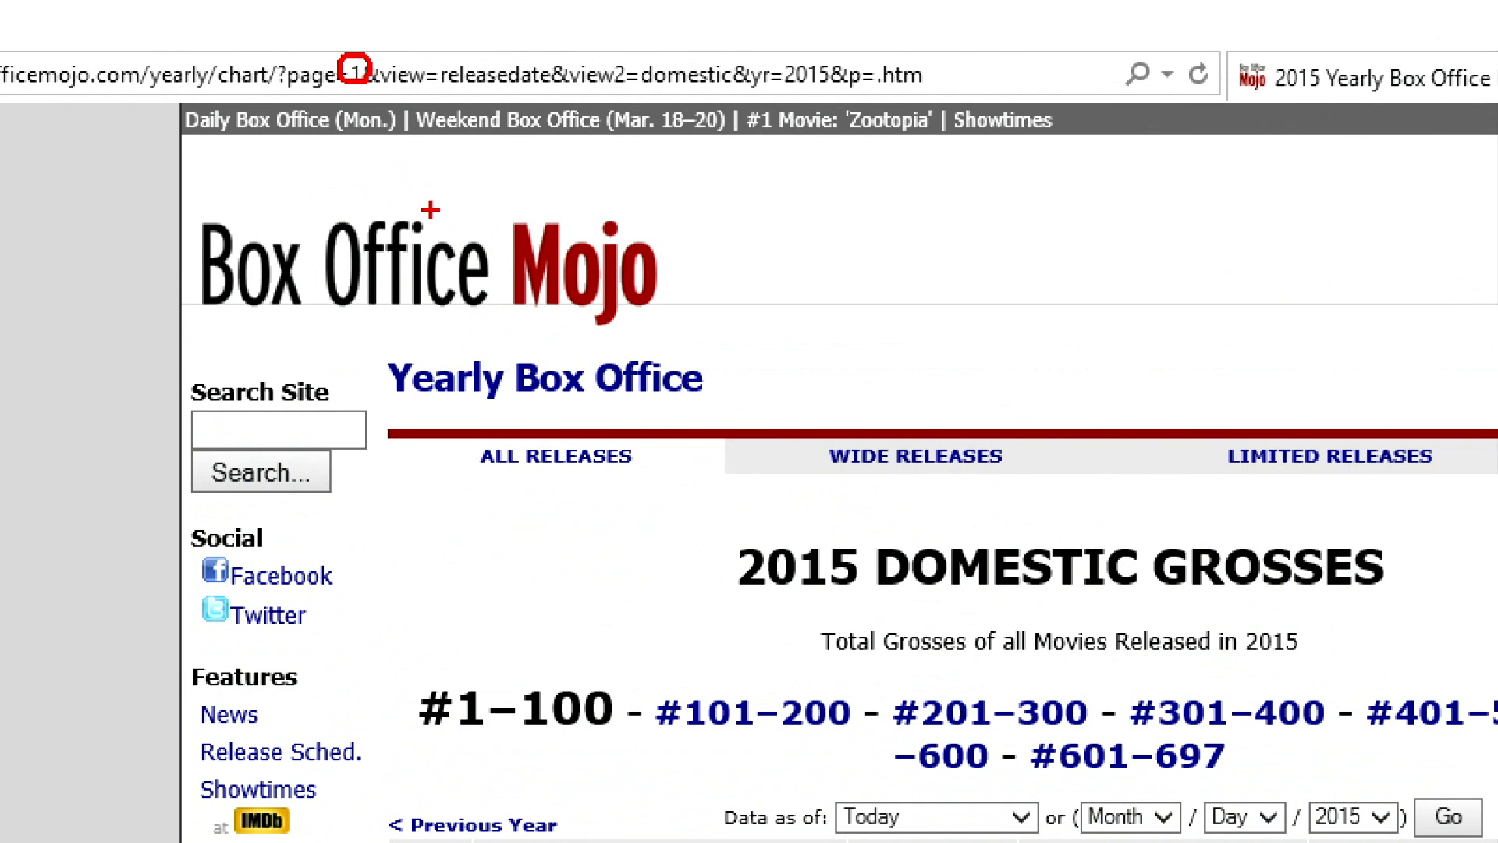
{"action": "key", "text": "Escape"}
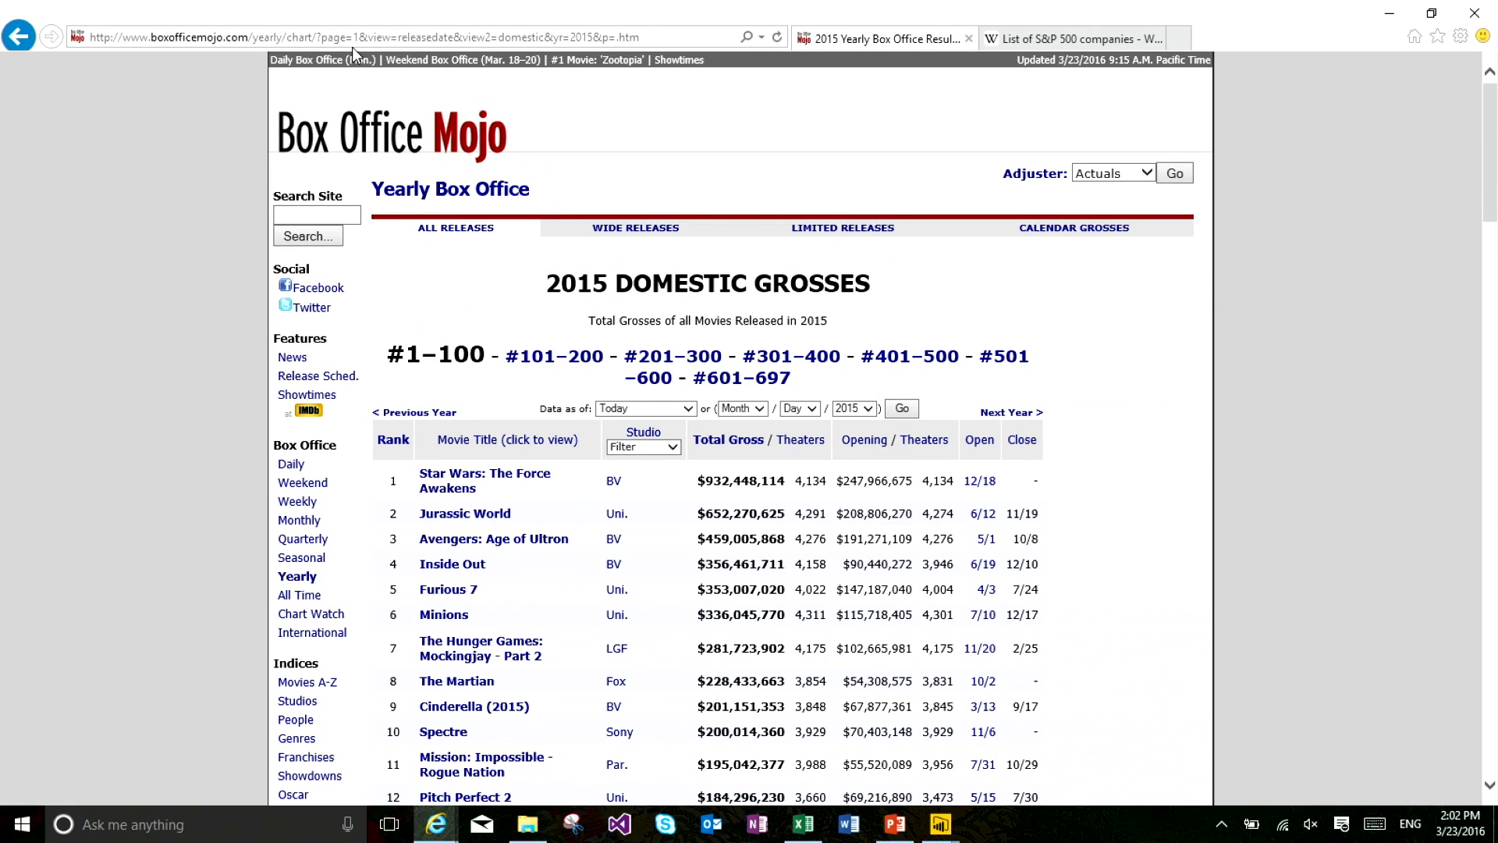
Switch back to the Power BI Desktop report containing the Movies table and reopen the Query Editor
{"action": "key", "text": "alt+Tab"}
{"action": "key", "text": "Tab"}
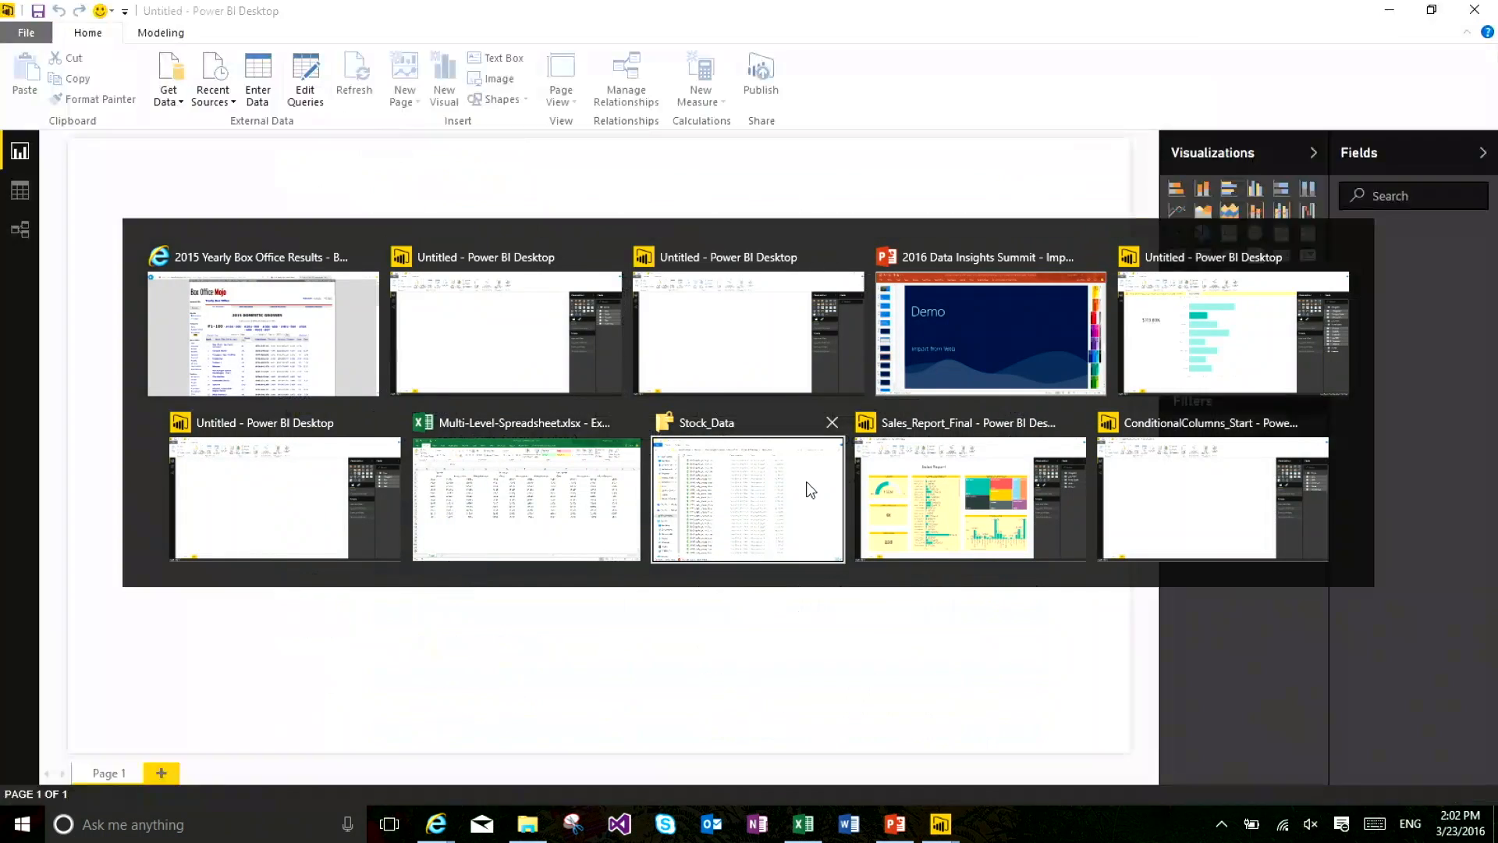
{"action": "key", "text": "alt+Tab"}
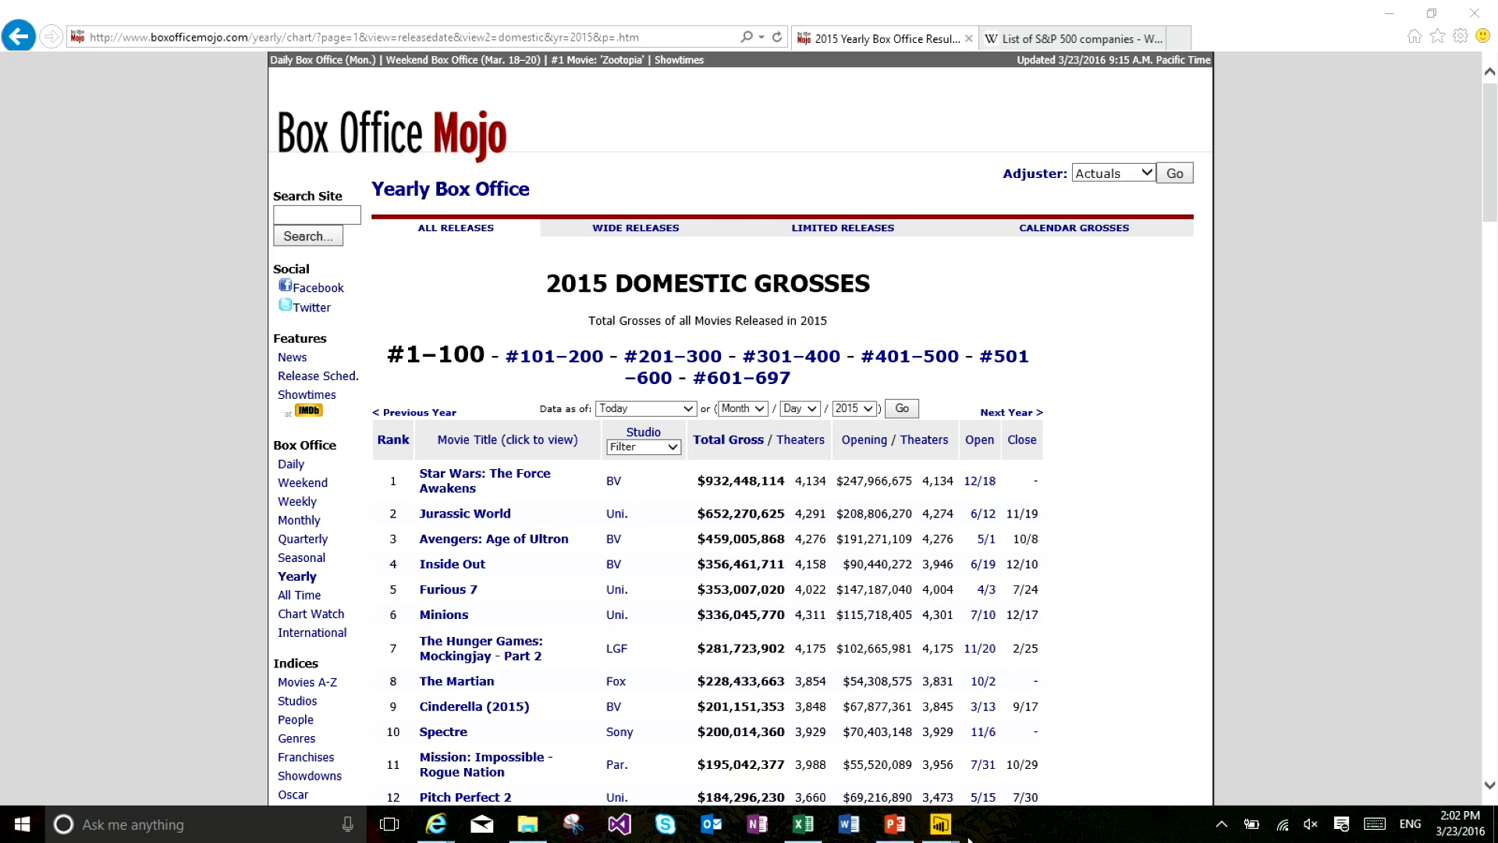
{"action": "mouse_move", "coordinate": [940, 823]}
{"action": "left_click", "coordinate": [1340, 728]}
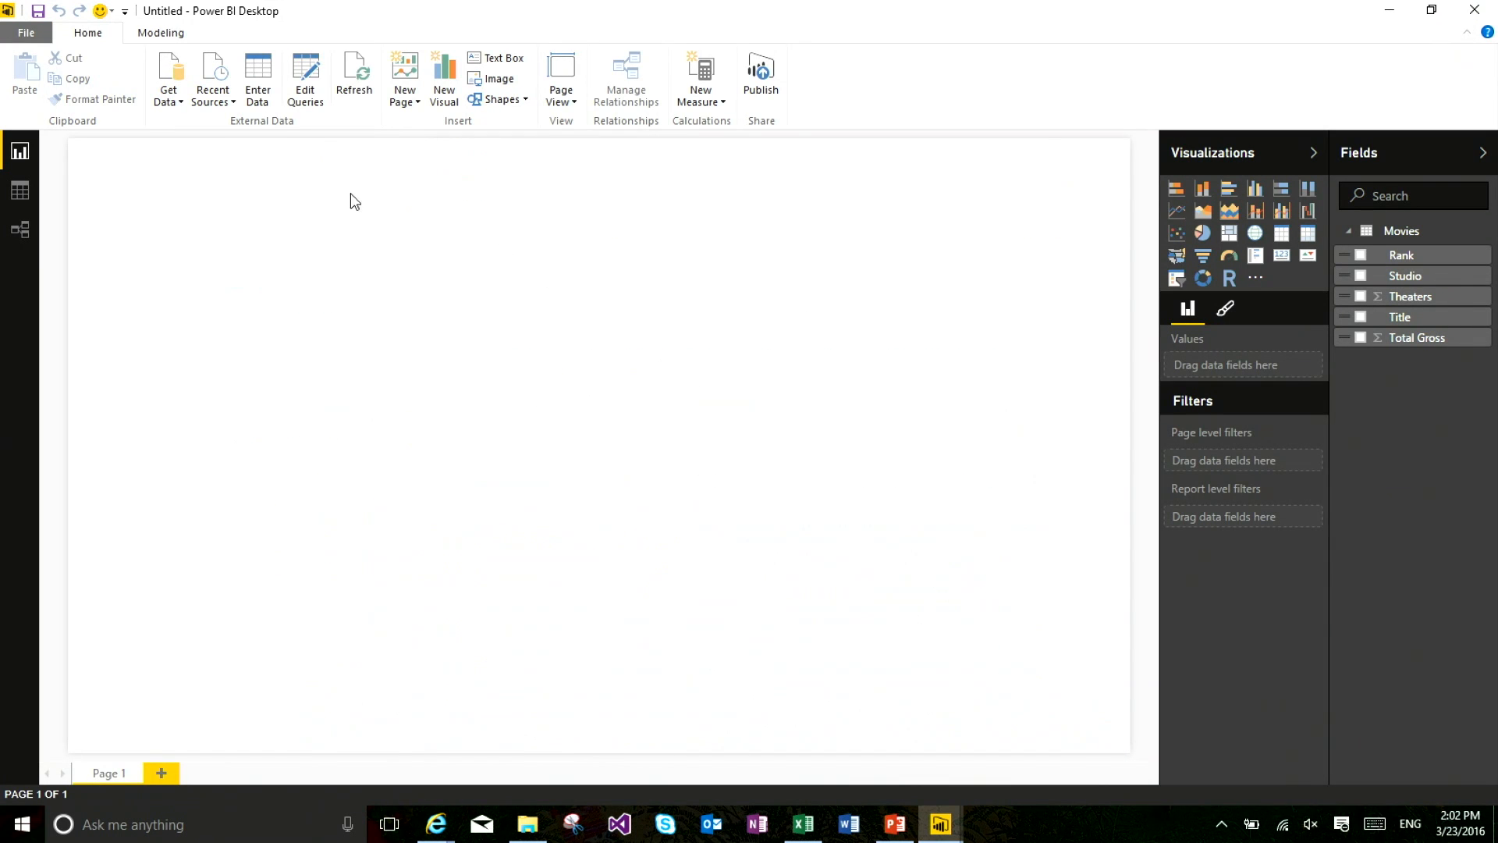
{"action": "left_click", "coordinate": [307, 98]}
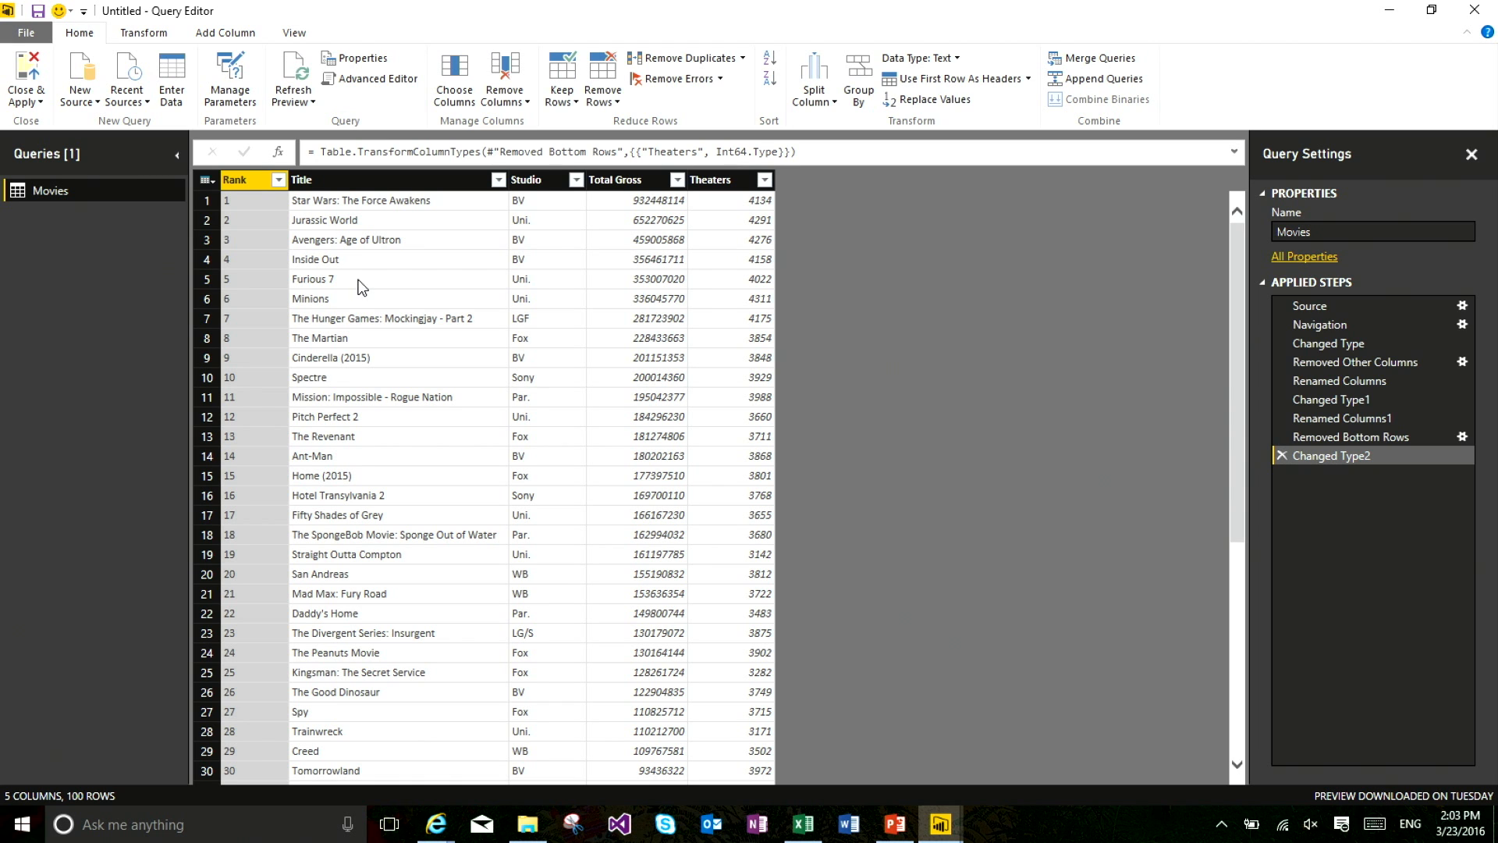
Open the Movies query code in the Advanced Editor and insert the line (page) => above let
{"action": "left_click", "coordinate": [294, 33]}
{"action": "left_click", "coordinate": [84, 80]}
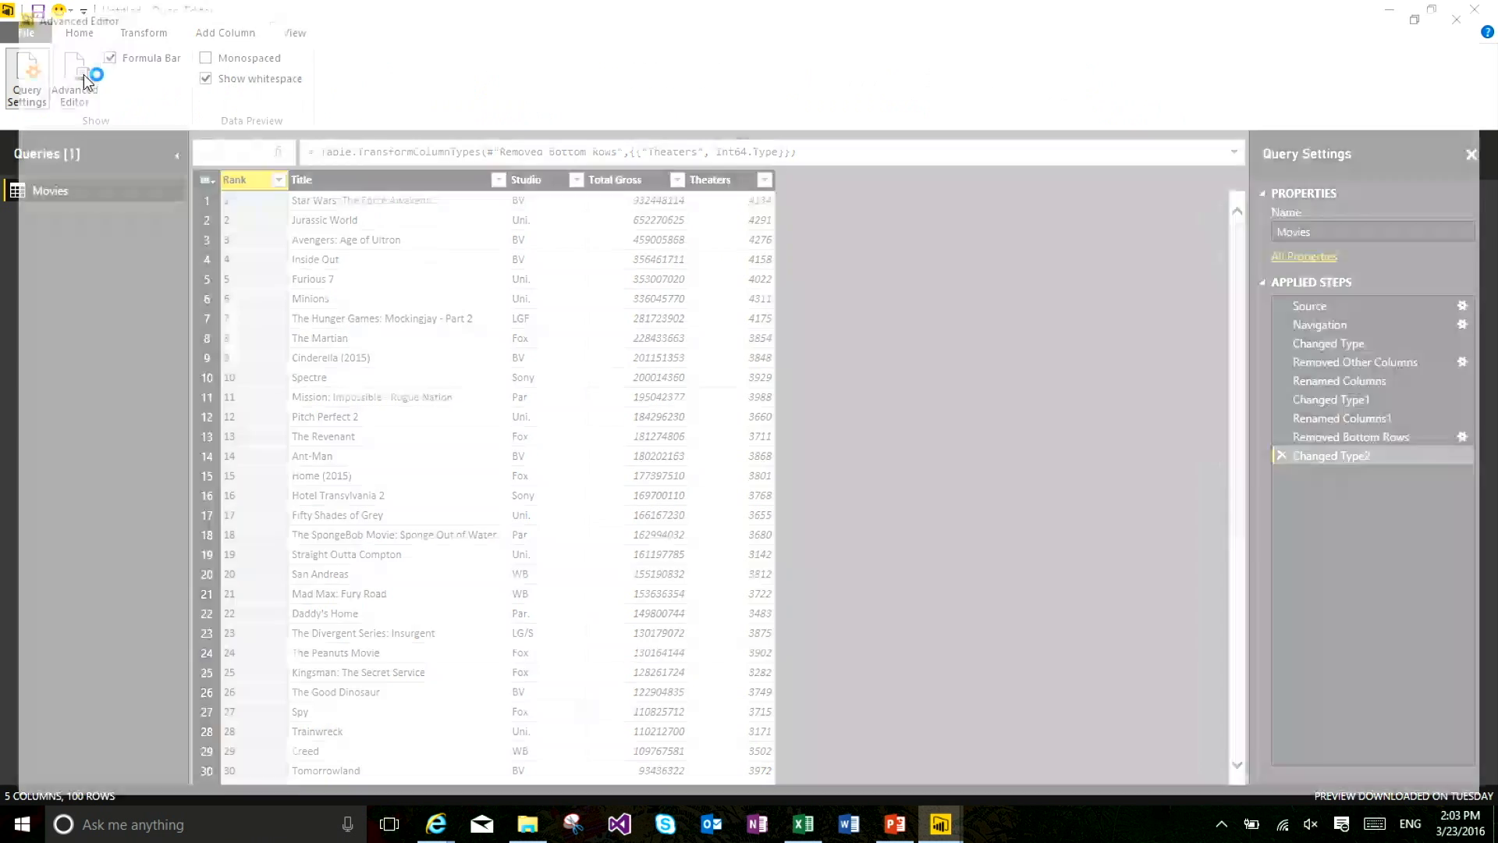
{"action": "left_click", "coordinate": [114, 106]}
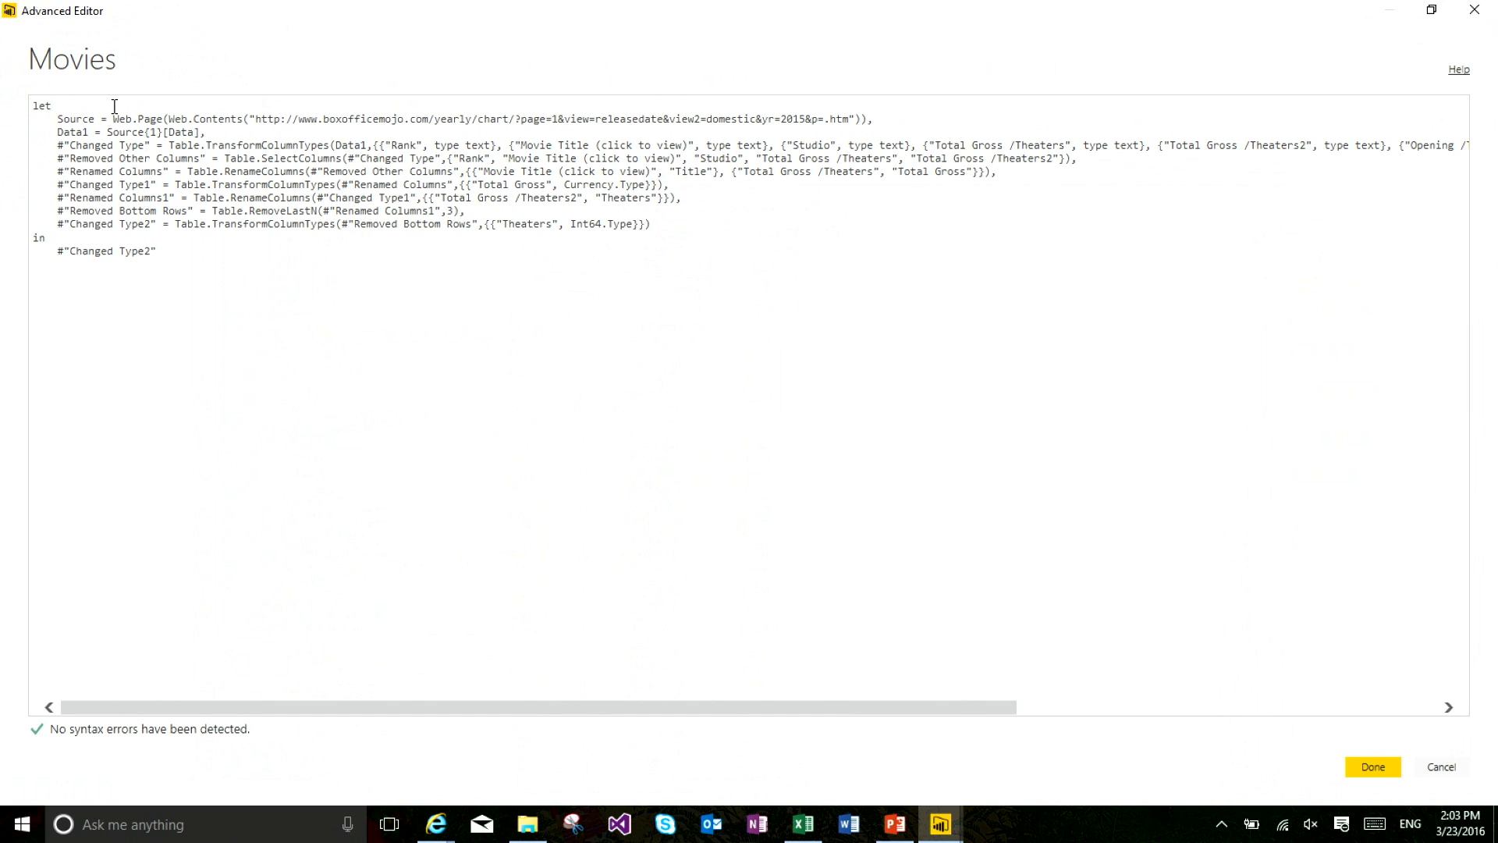
{"action": "key", "text": "Return"}
{"action": "type", "text": "("}
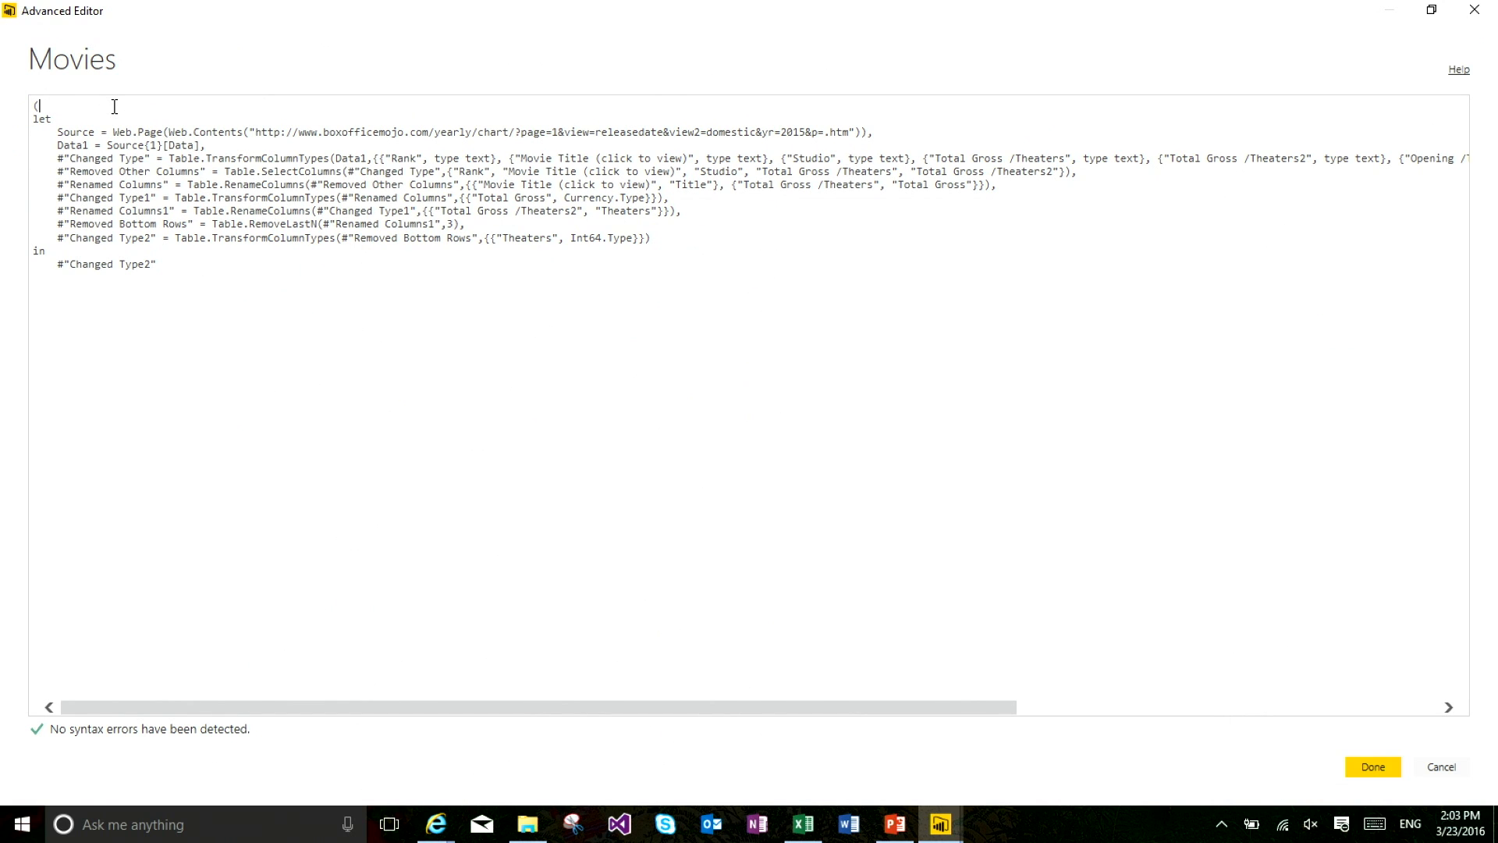
{"action": "type", "text": "page) =>"}
{"action": "key", "text": "shift+Home"}
{"action": "left_click", "coordinate": [452, 200]}
Replace the fixed page number 1 in the Source URL with " & Number.ToText(page) & " and accept the edited query code
{"action": "left_click_drag", "start_coordinate": [522, 133], "coordinate": [551, 132]}
{"action": "left_click", "coordinate": [554, 136]}
{"action": "type", "text": "\""}
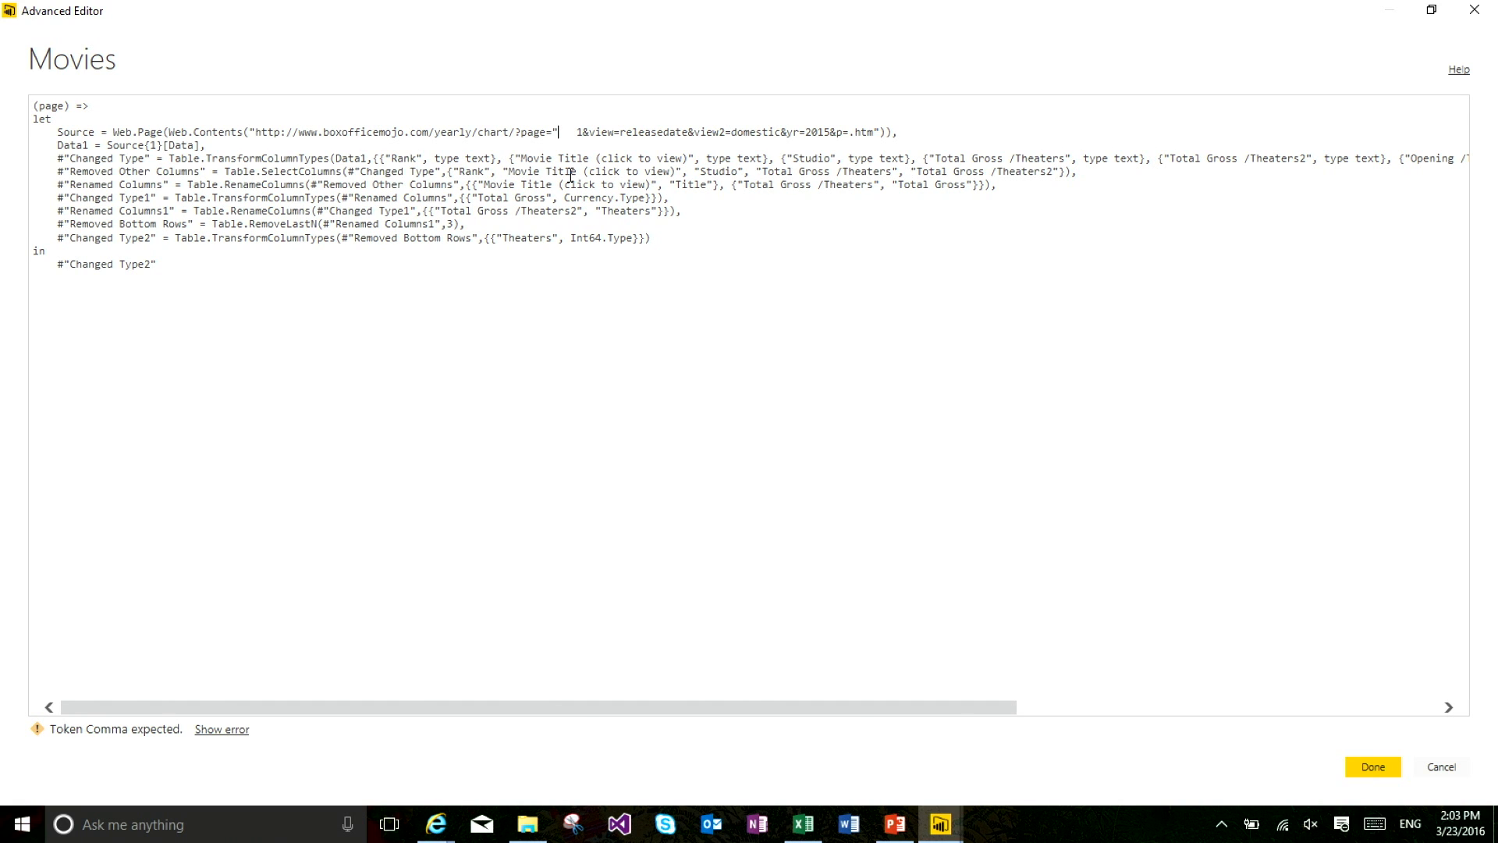
{"action": "type", "text": "& Number"}
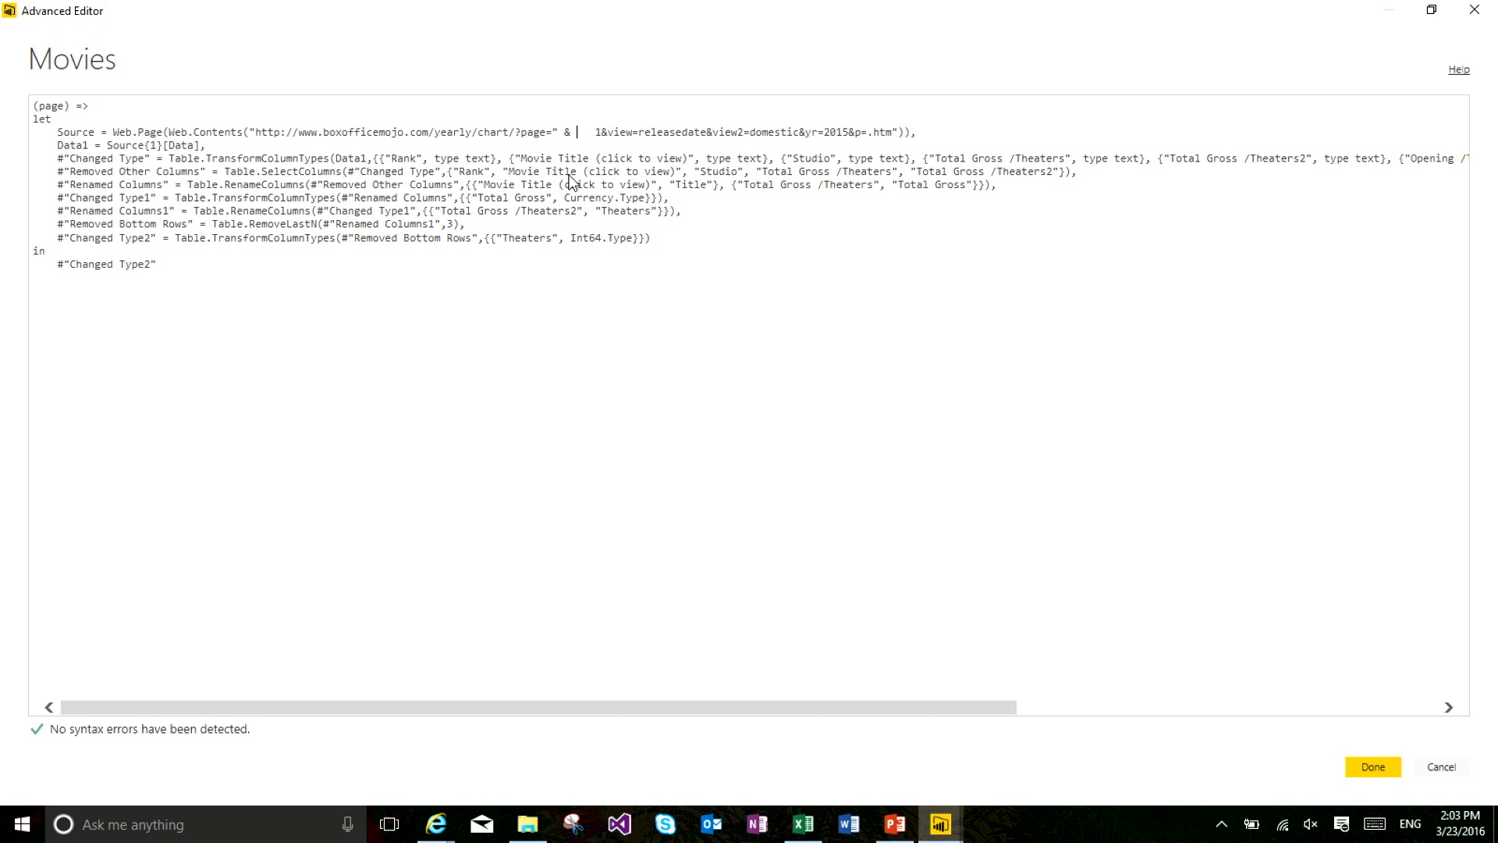
{"action": "type", "text": ".ToText"}
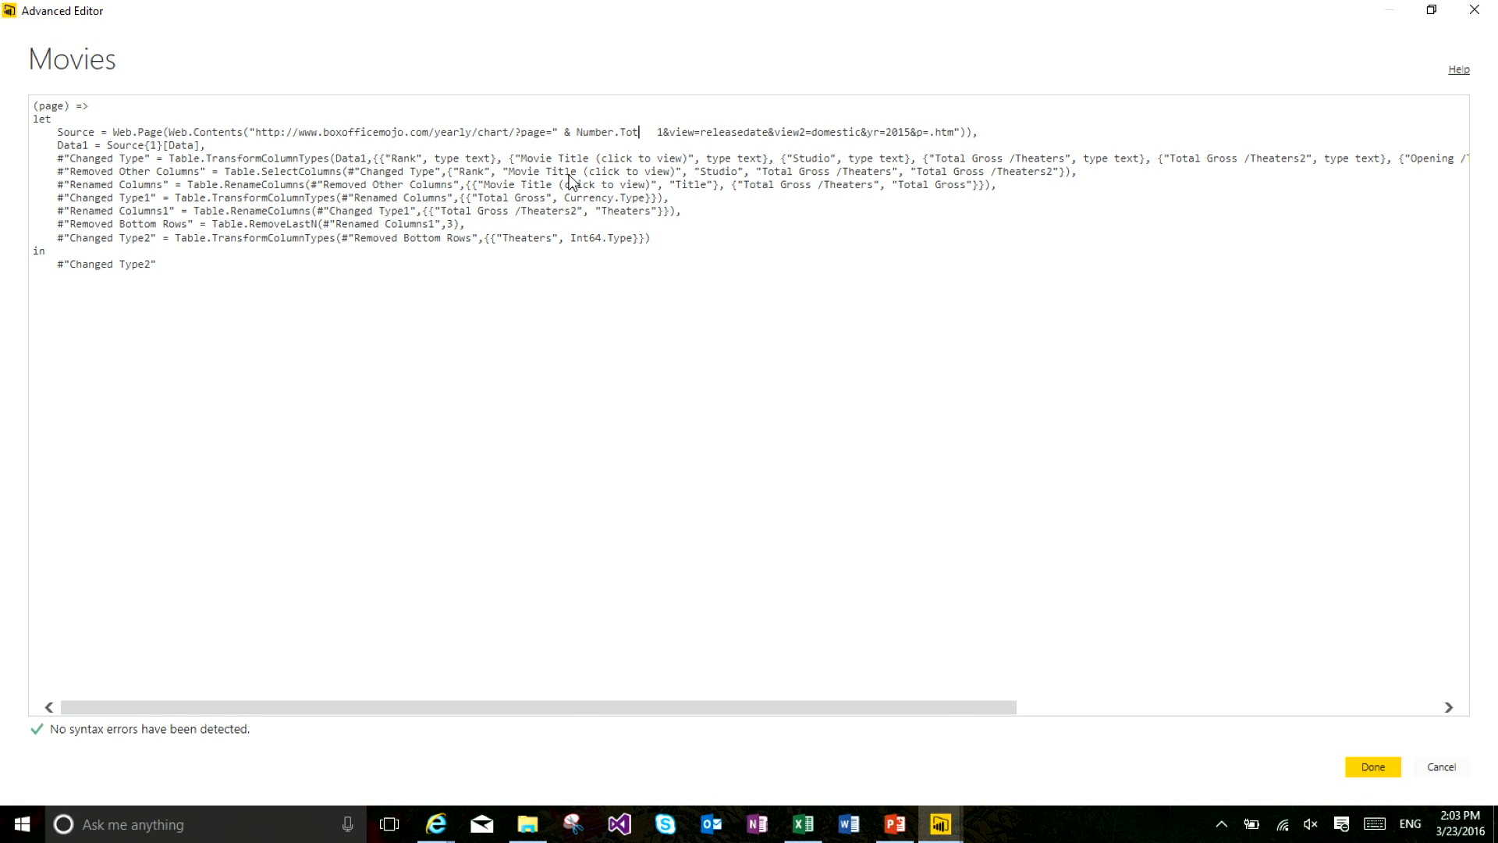
{"action": "type", "text": "("}
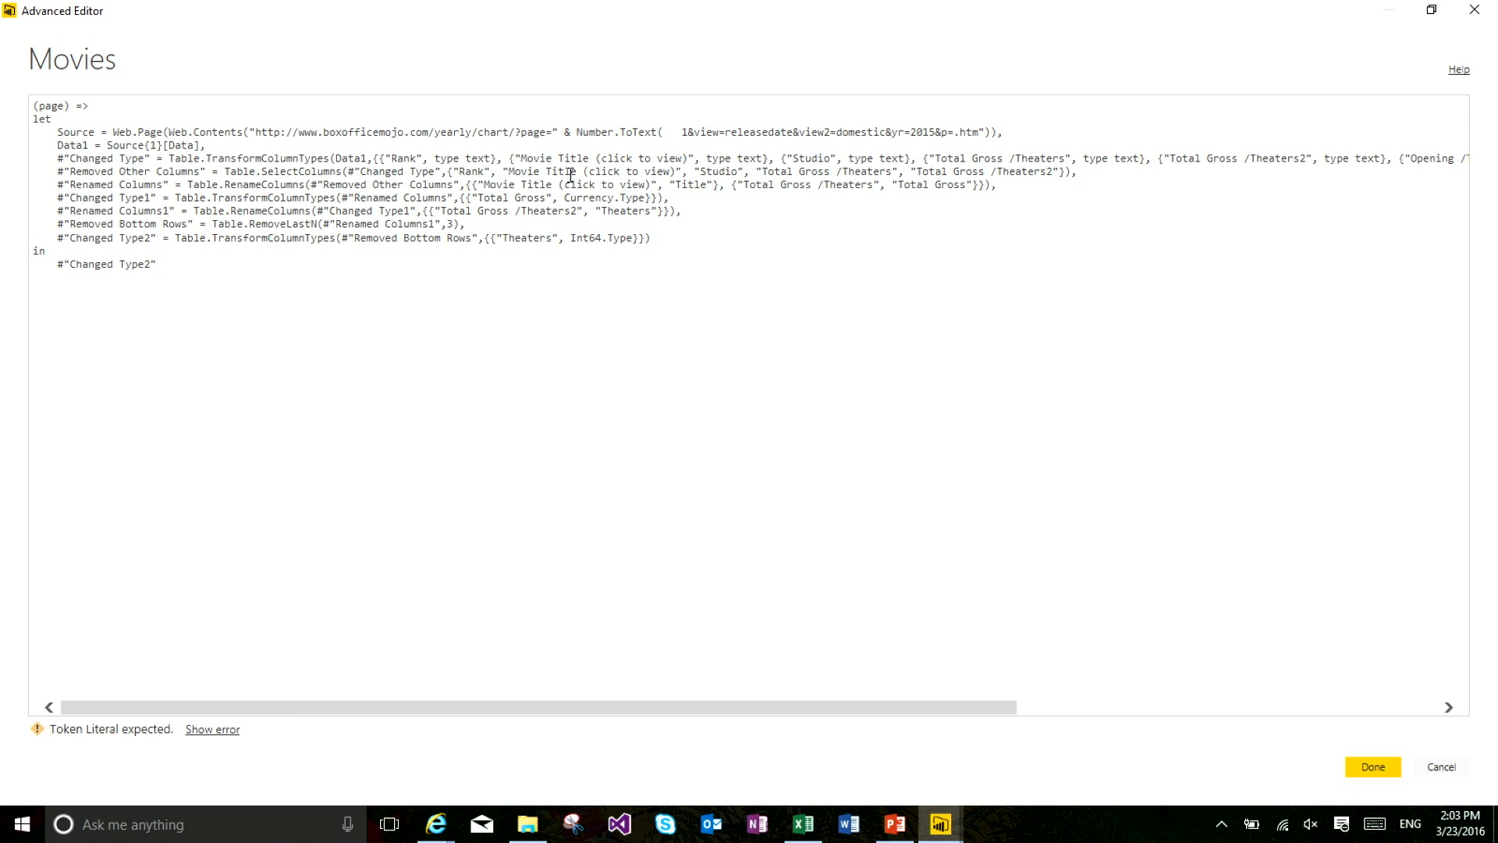
{"action": "type", "text": "page)"}
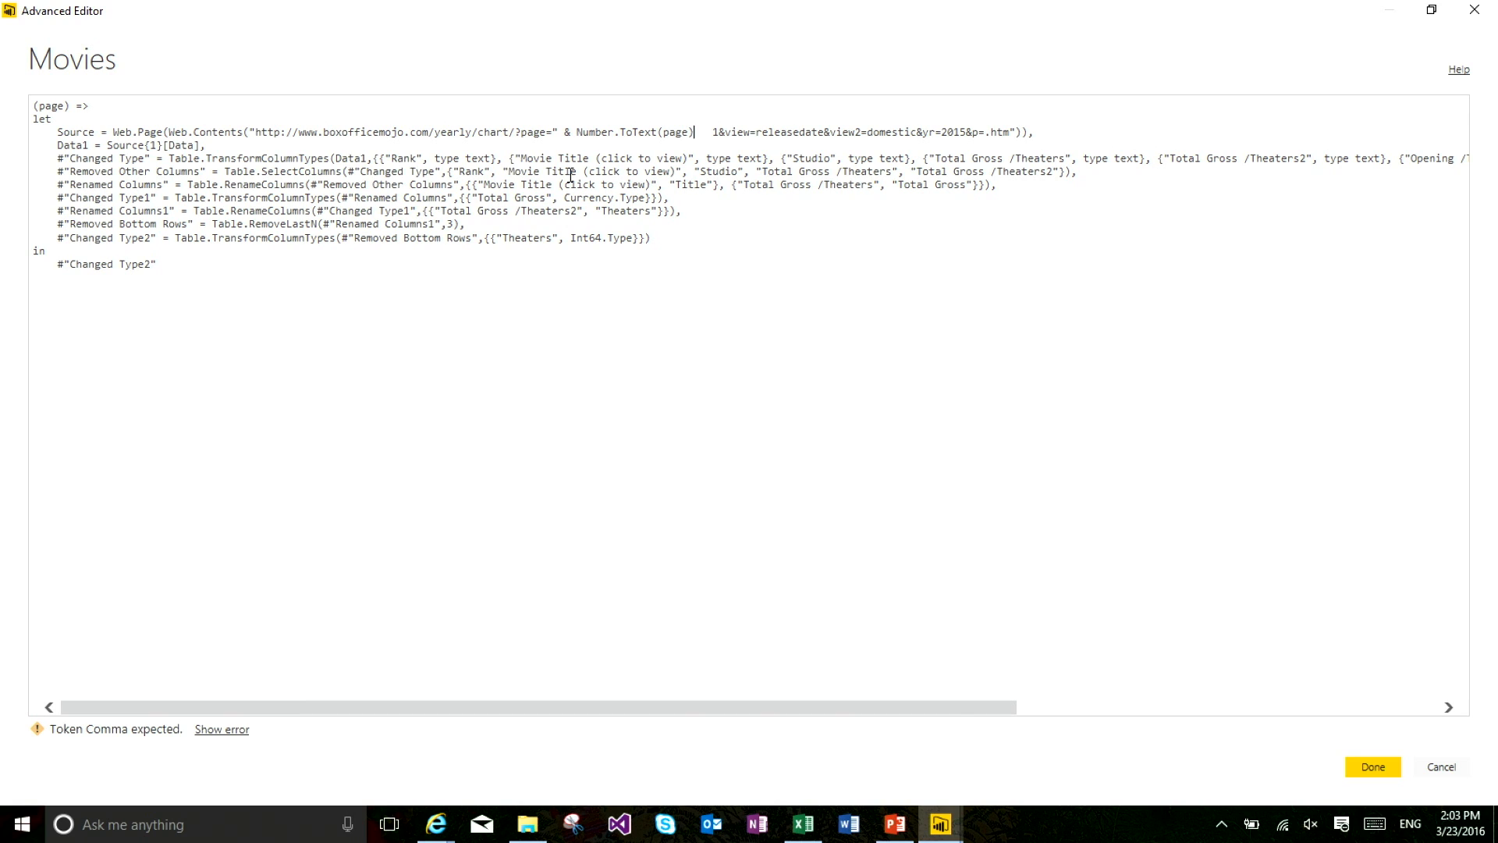
{"action": "type", "text": " &"}
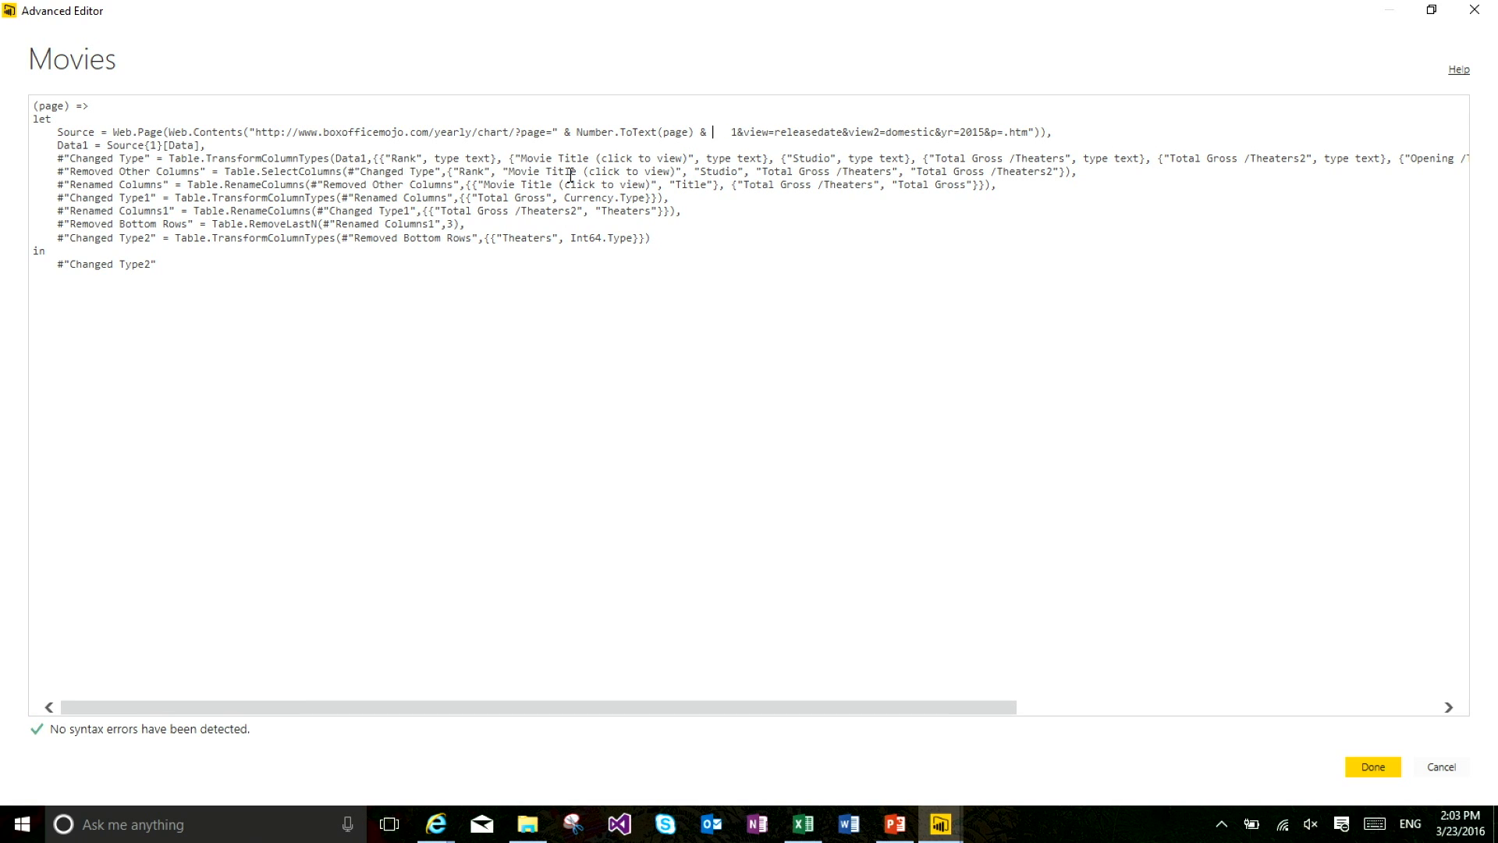
{"action": "key", "text": "Delete"}
{"action": "key", "text": "Delete"}
{"action": "key", "text": "Delete"}
{"action": "key", "text": "Delete"}
{"action": "type", "text": "\""}
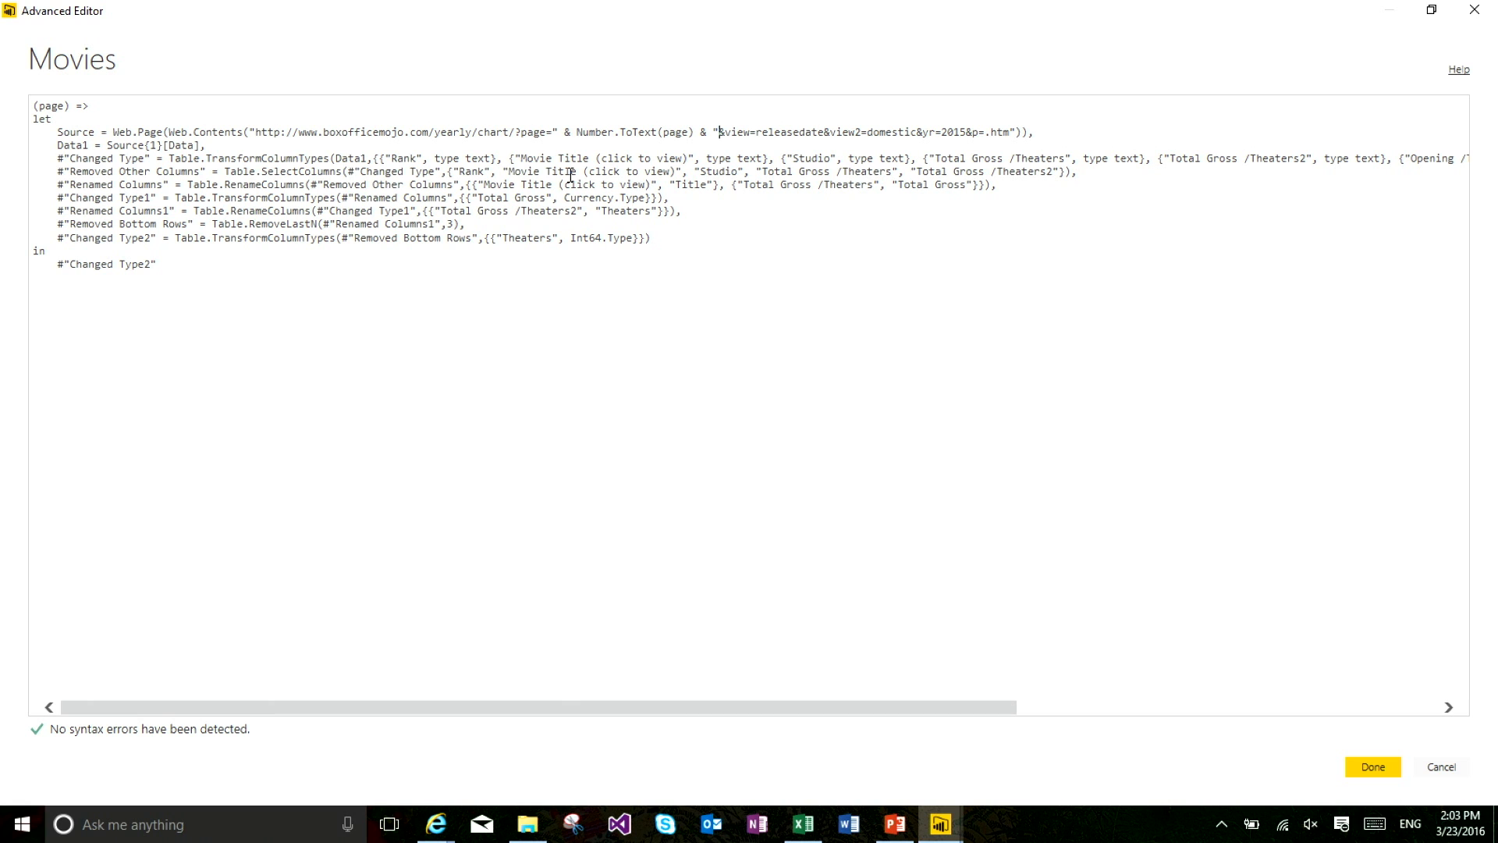
{"action": "left_click", "coordinate": [1395, 766]}
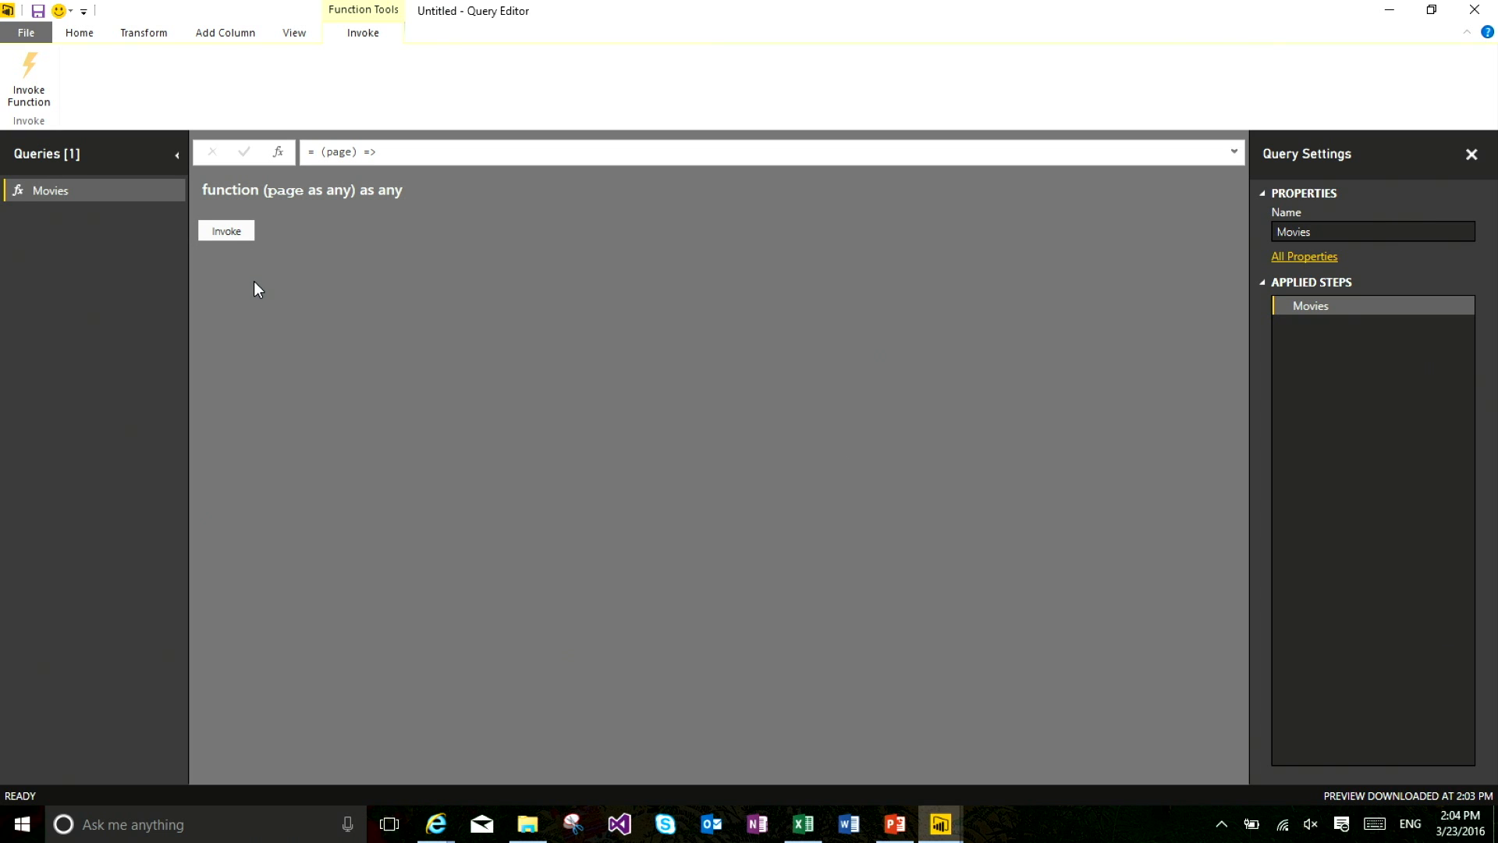
Create a blank query with the formula = {1..10} to generate a list of page numbers
{"action": "left_click", "coordinate": [78, 36]}
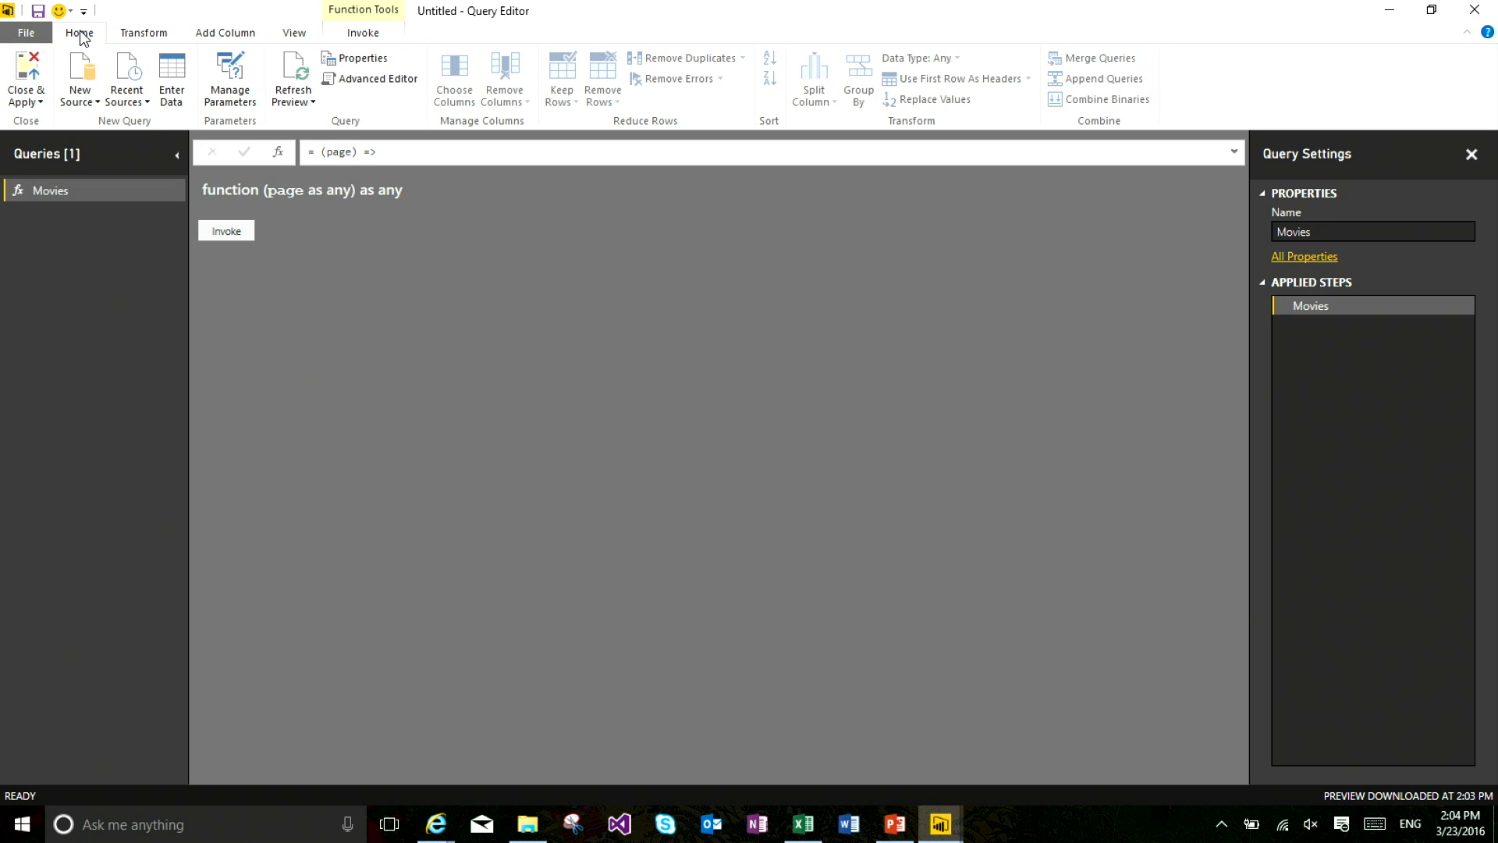
{"action": "left_click", "coordinate": [91, 100]}
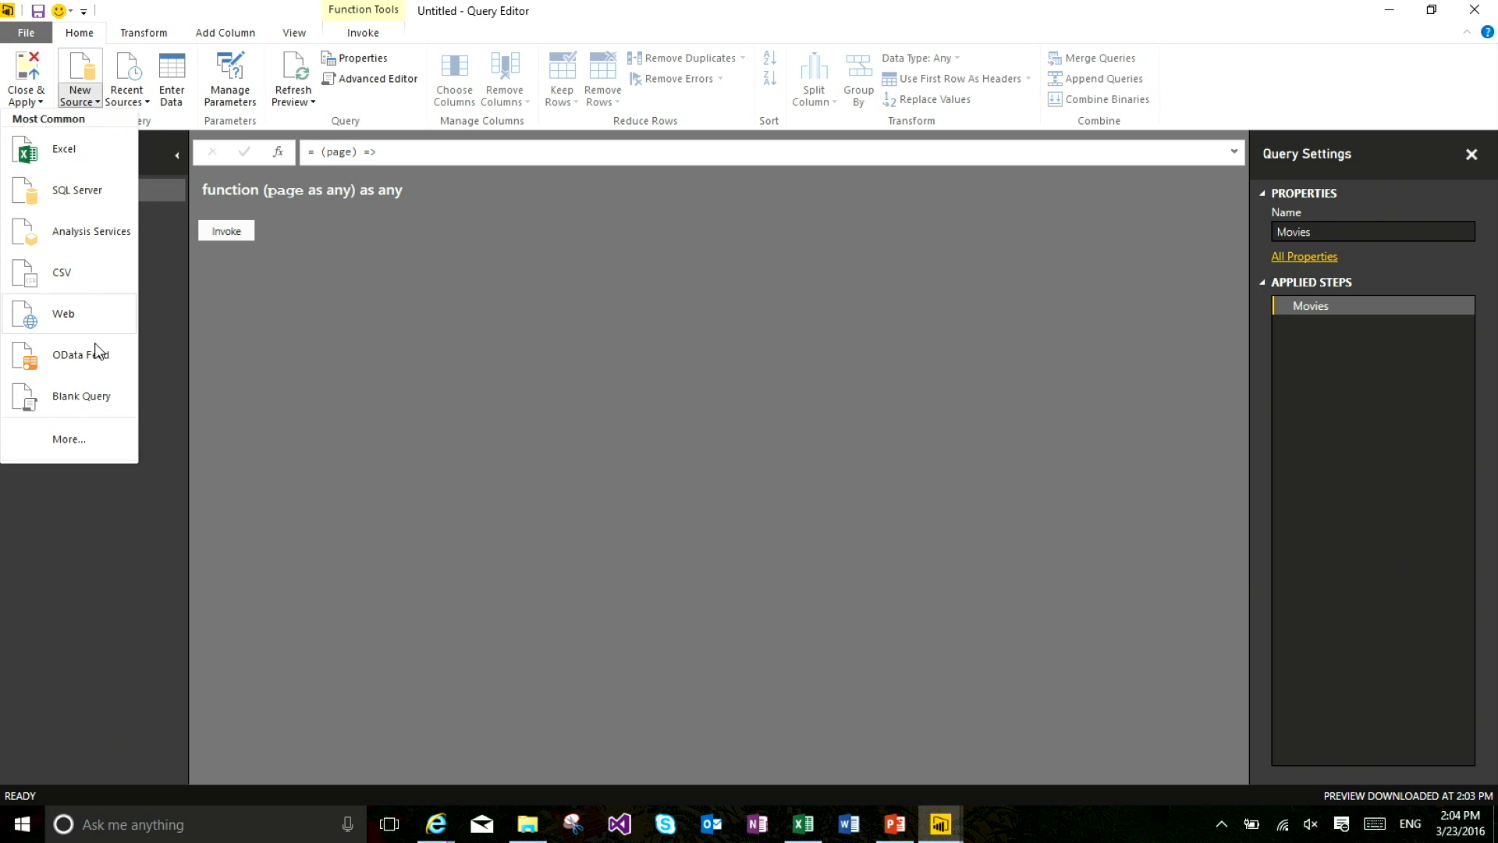
{"action": "left_click", "coordinate": [105, 398]}
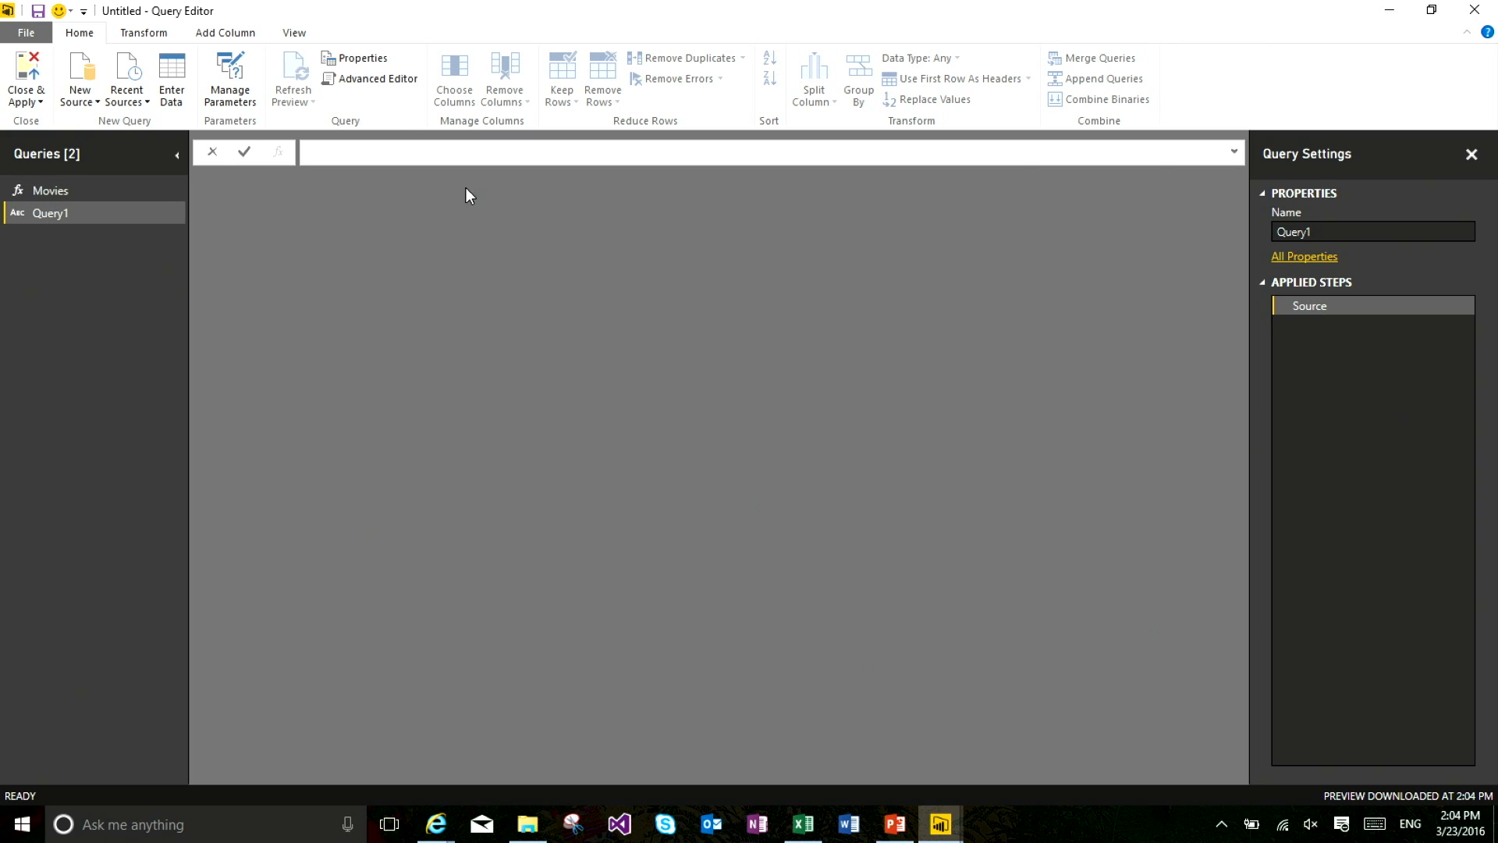
{"action": "left_click", "coordinate": [402, 158]}
{"action": "type", "text": "= {1..10}"}
{"action": "key", "text": "Return"}
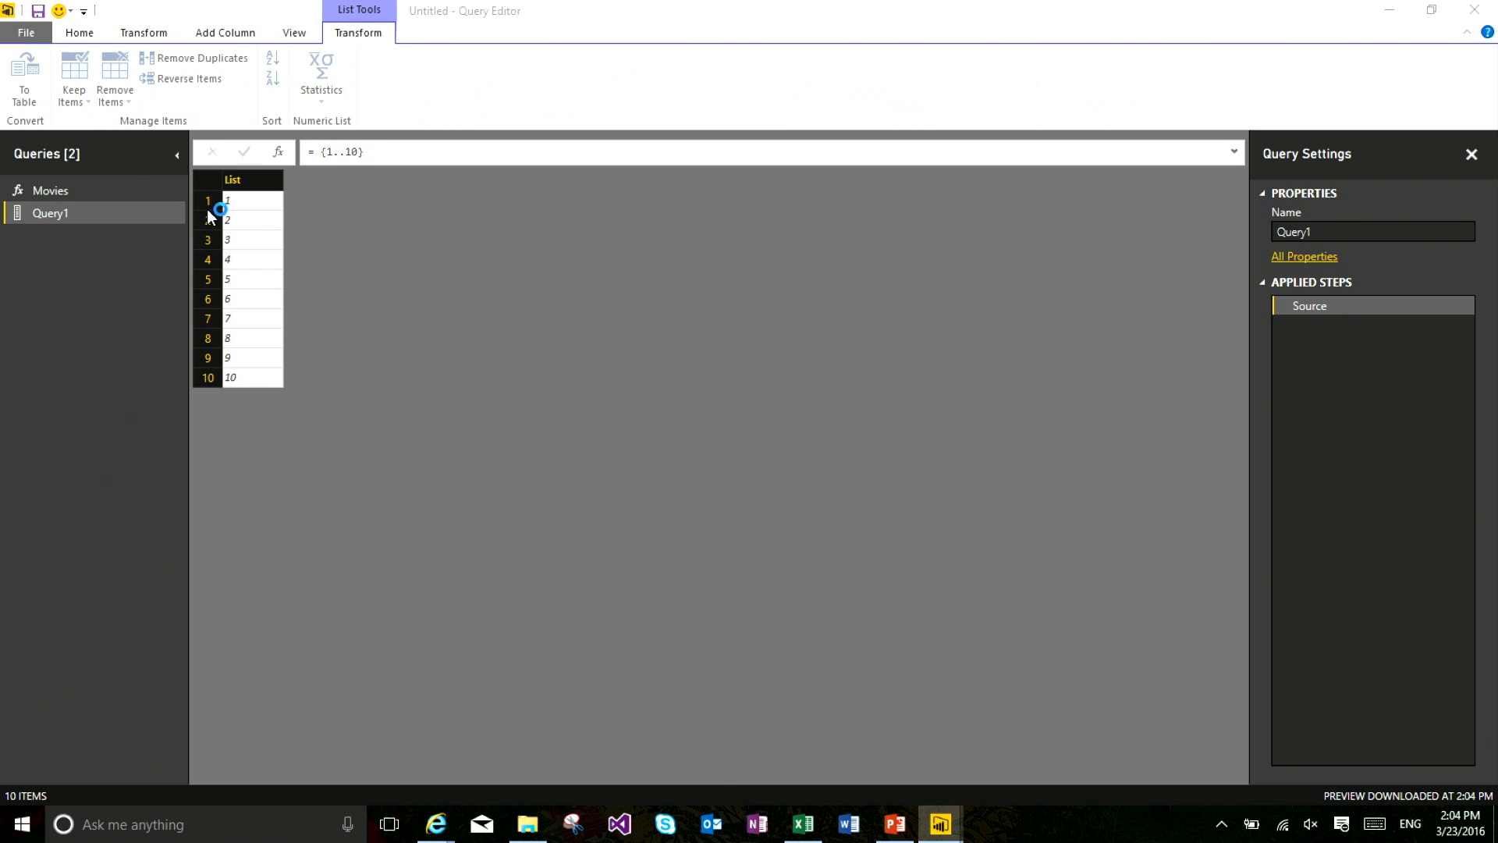
Convert the page number list to a table and add a custom column with the formula = Movies([Column1])
{"action": "key", "text": "Return"}
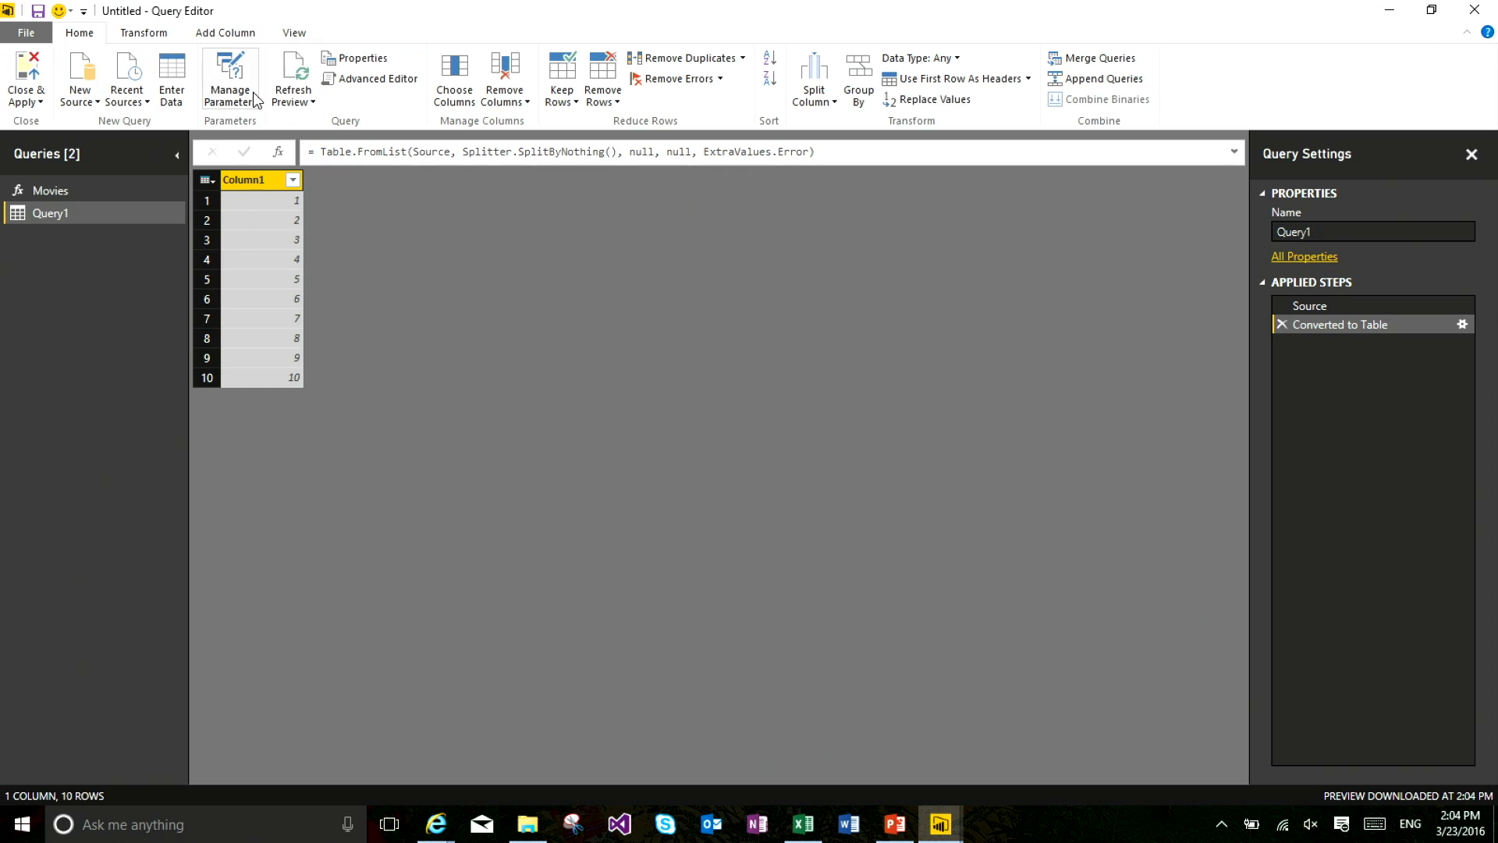
{"action": "left_click", "coordinate": [229, 34]}
{"action": "left_click", "coordinate": [50, 72]}
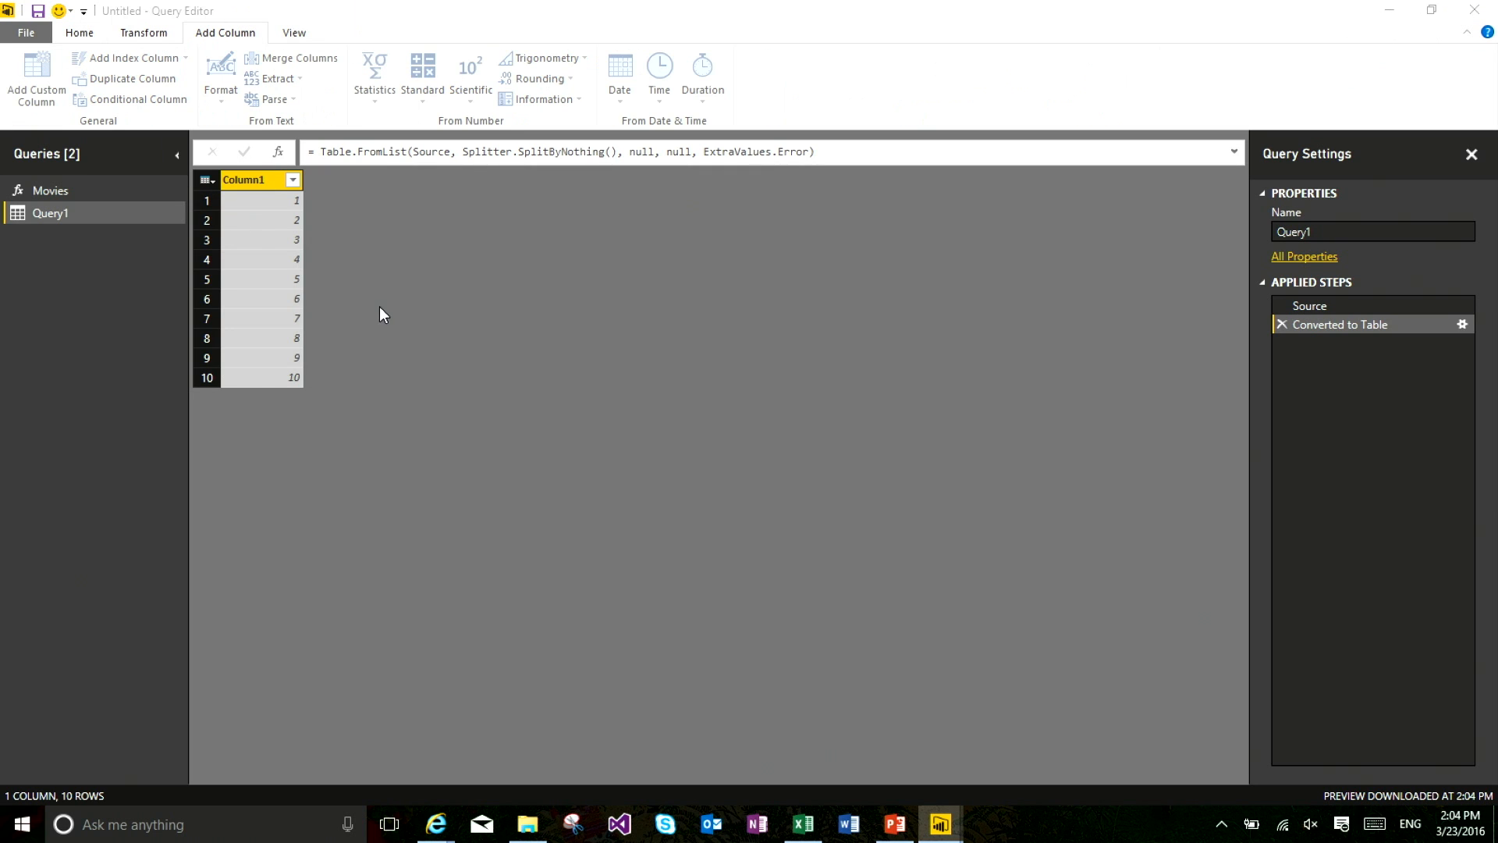
{"action": "left_click", "coordinate": [567, 348]}
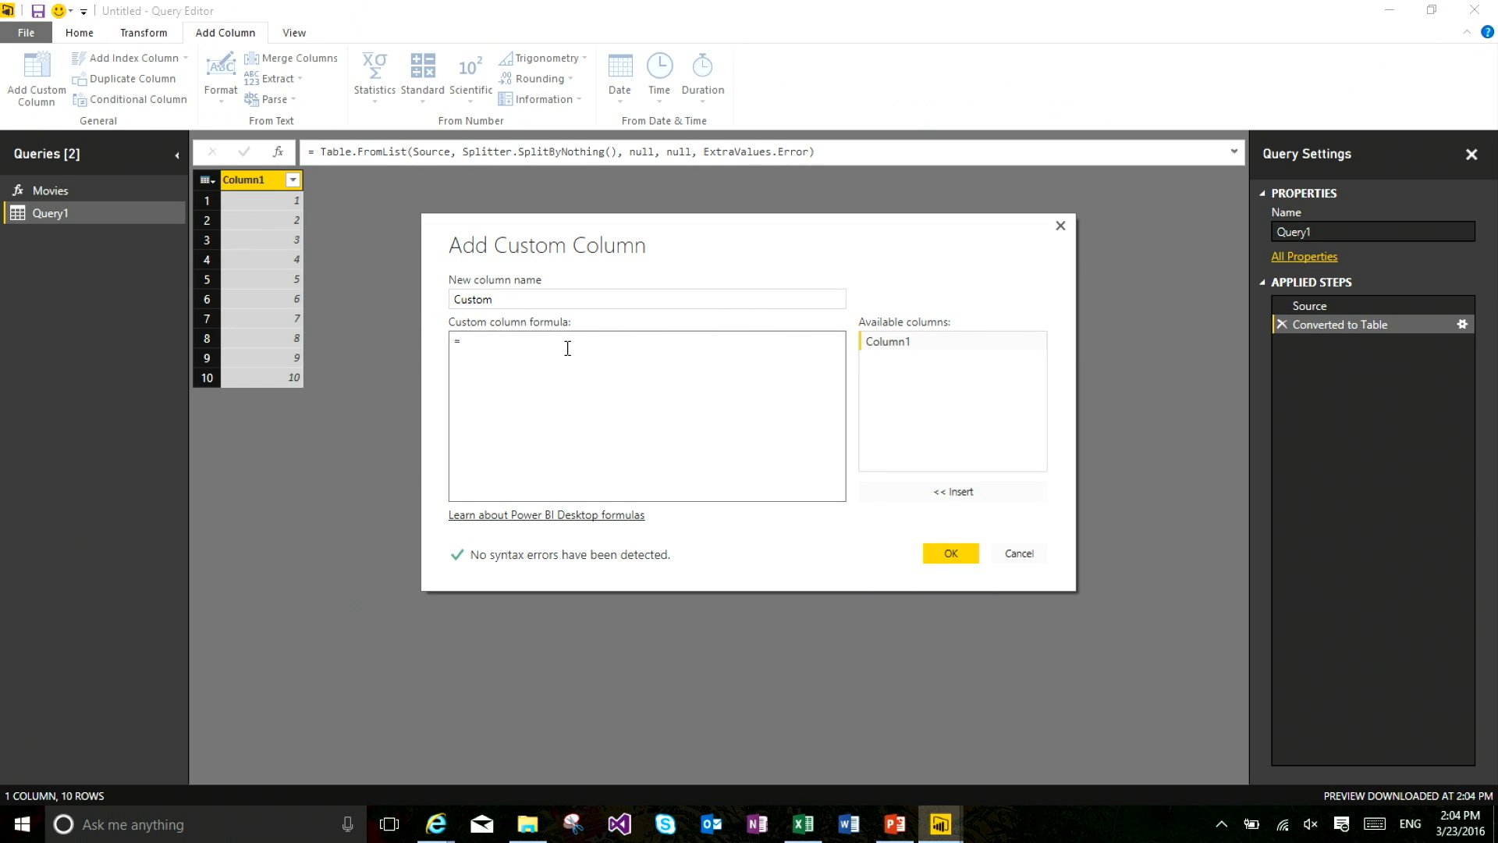
{"action": "type", "text": "Movies("}
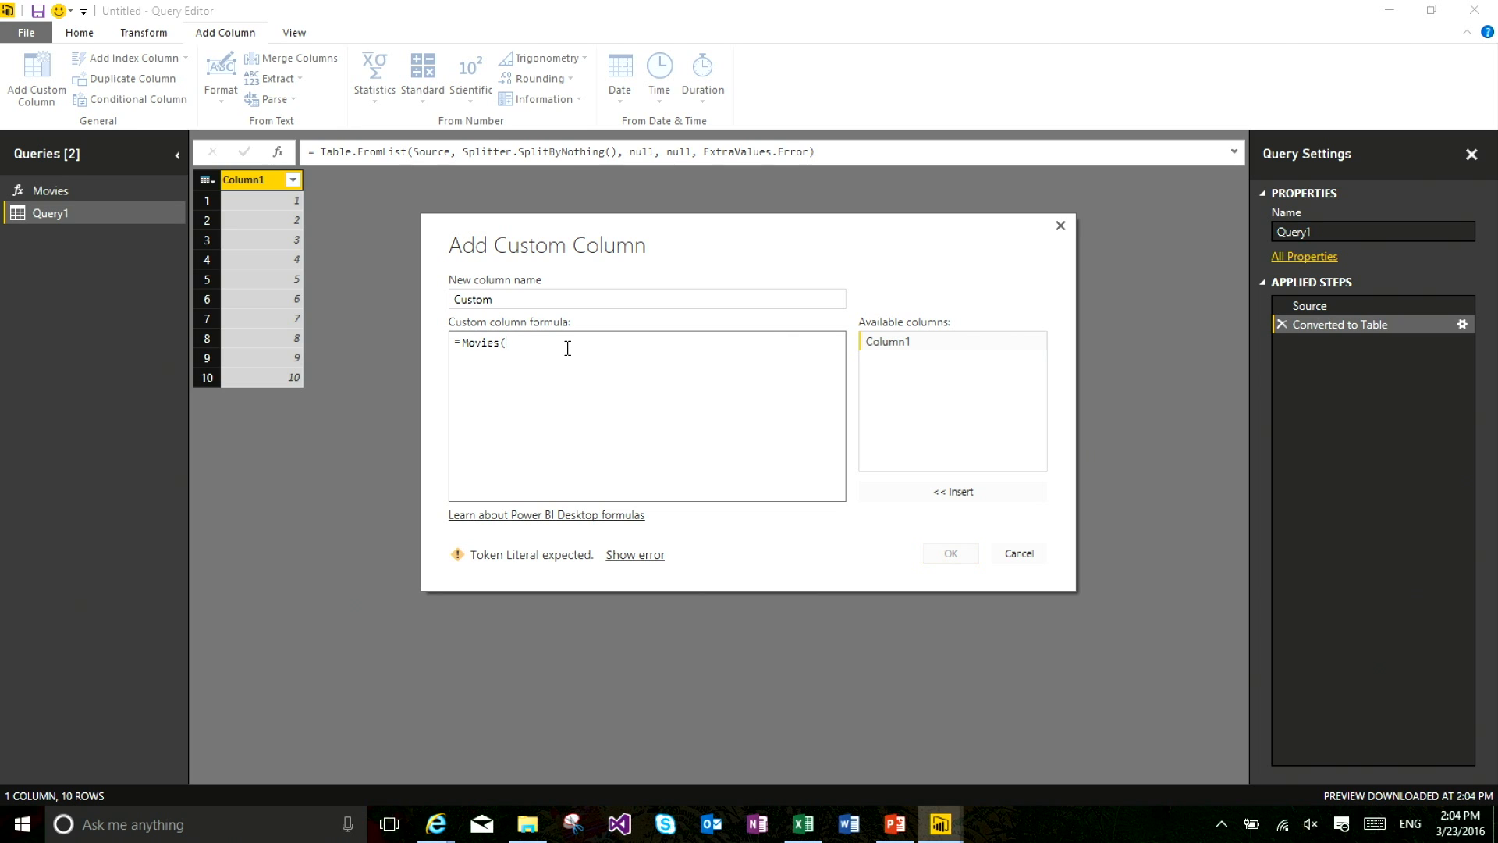
{"action": "left_click", "coordinate": [936, 491]}
{"action": "type", "text": ")"}
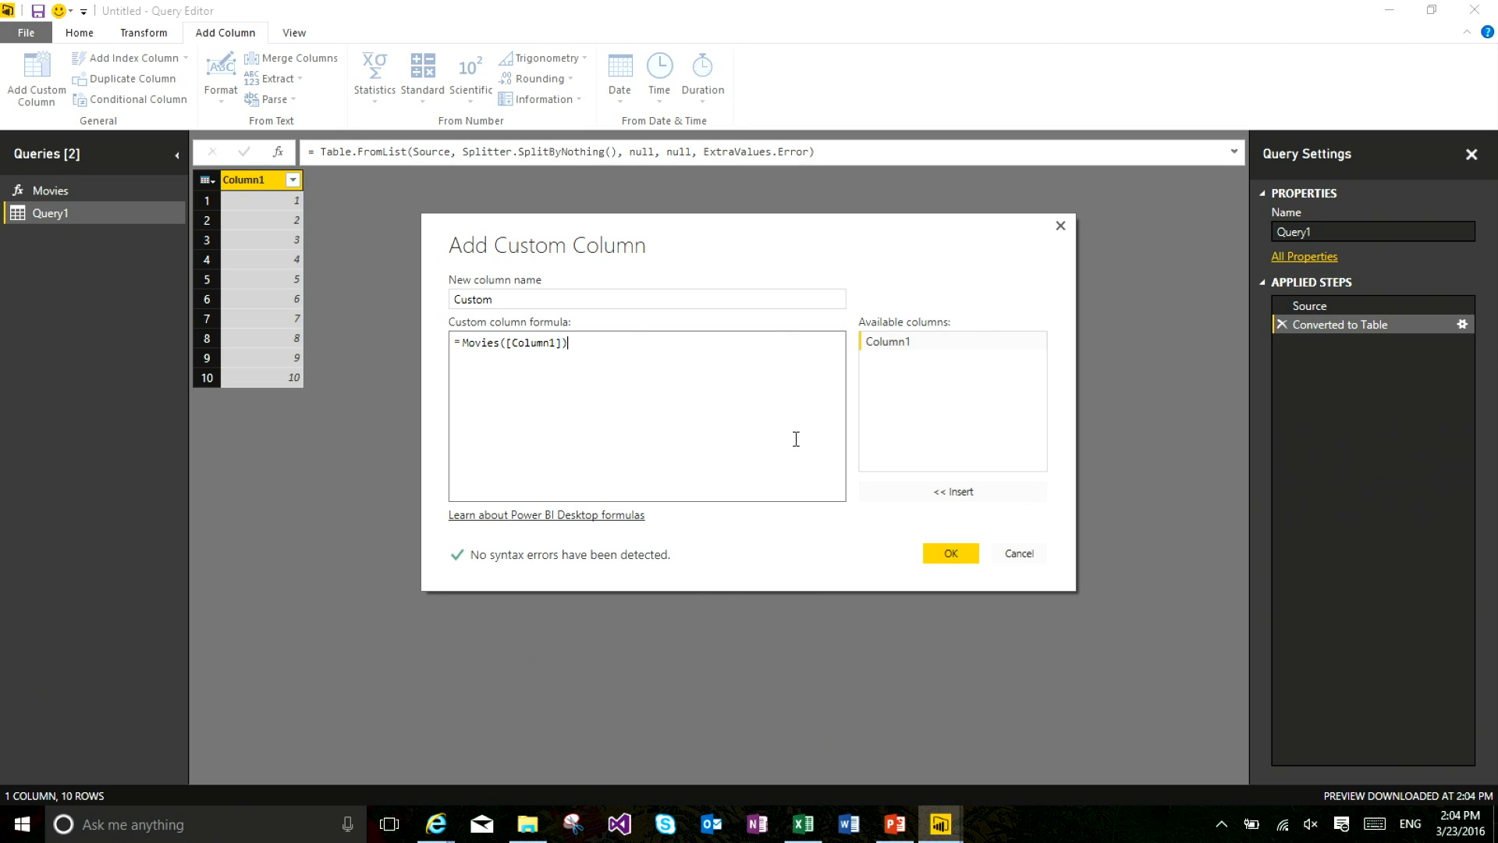
{"action": "left_click", "coordinate": [936, 555]}
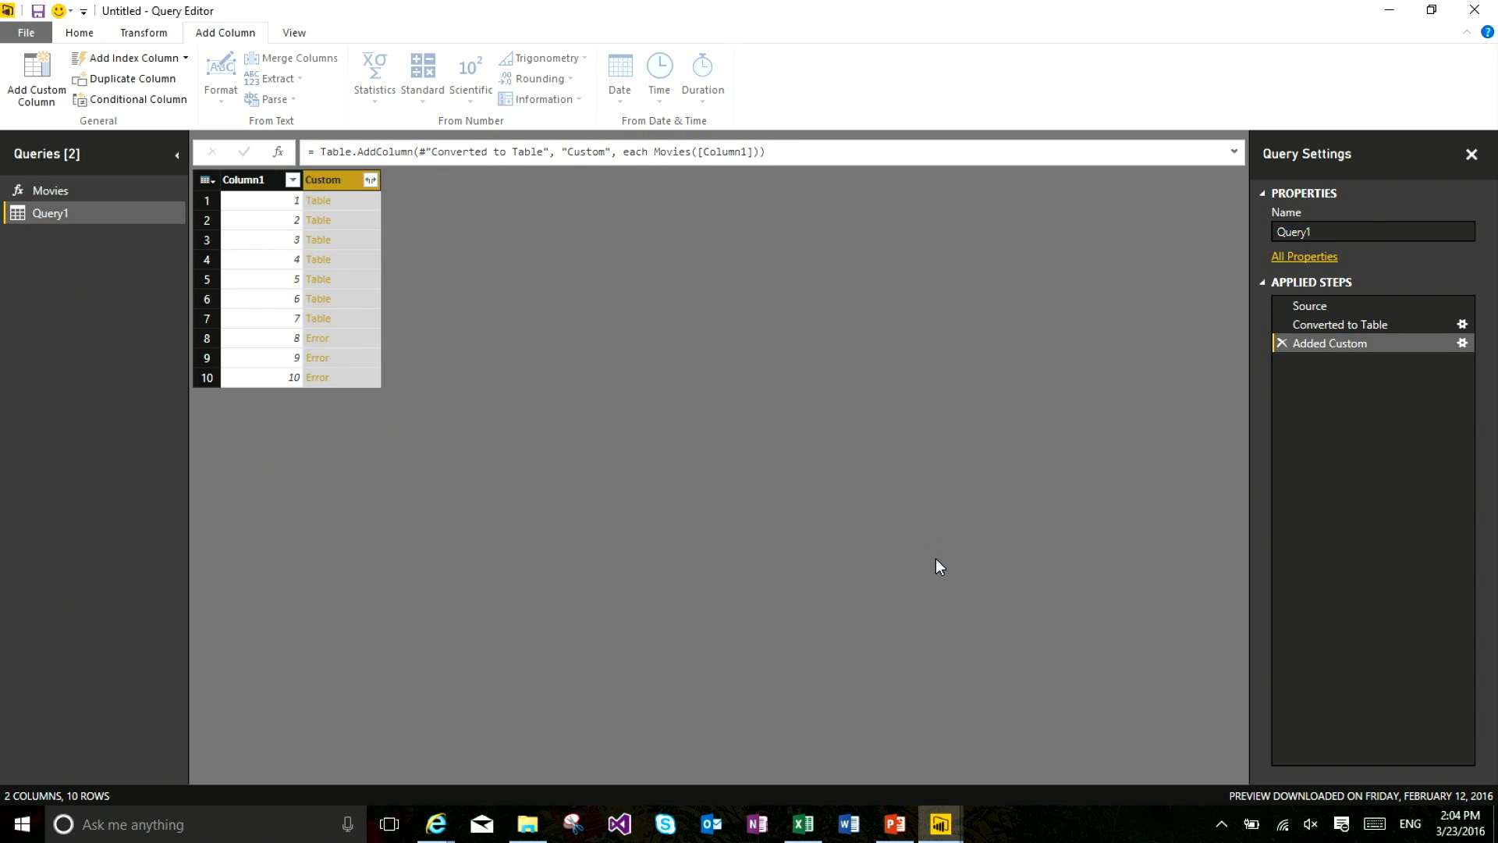
Preview the Custom results for pages 1, 2 and 8, and remove the rows with errors in that column
{"action": "left_click", "coordinate": [362, 203]}
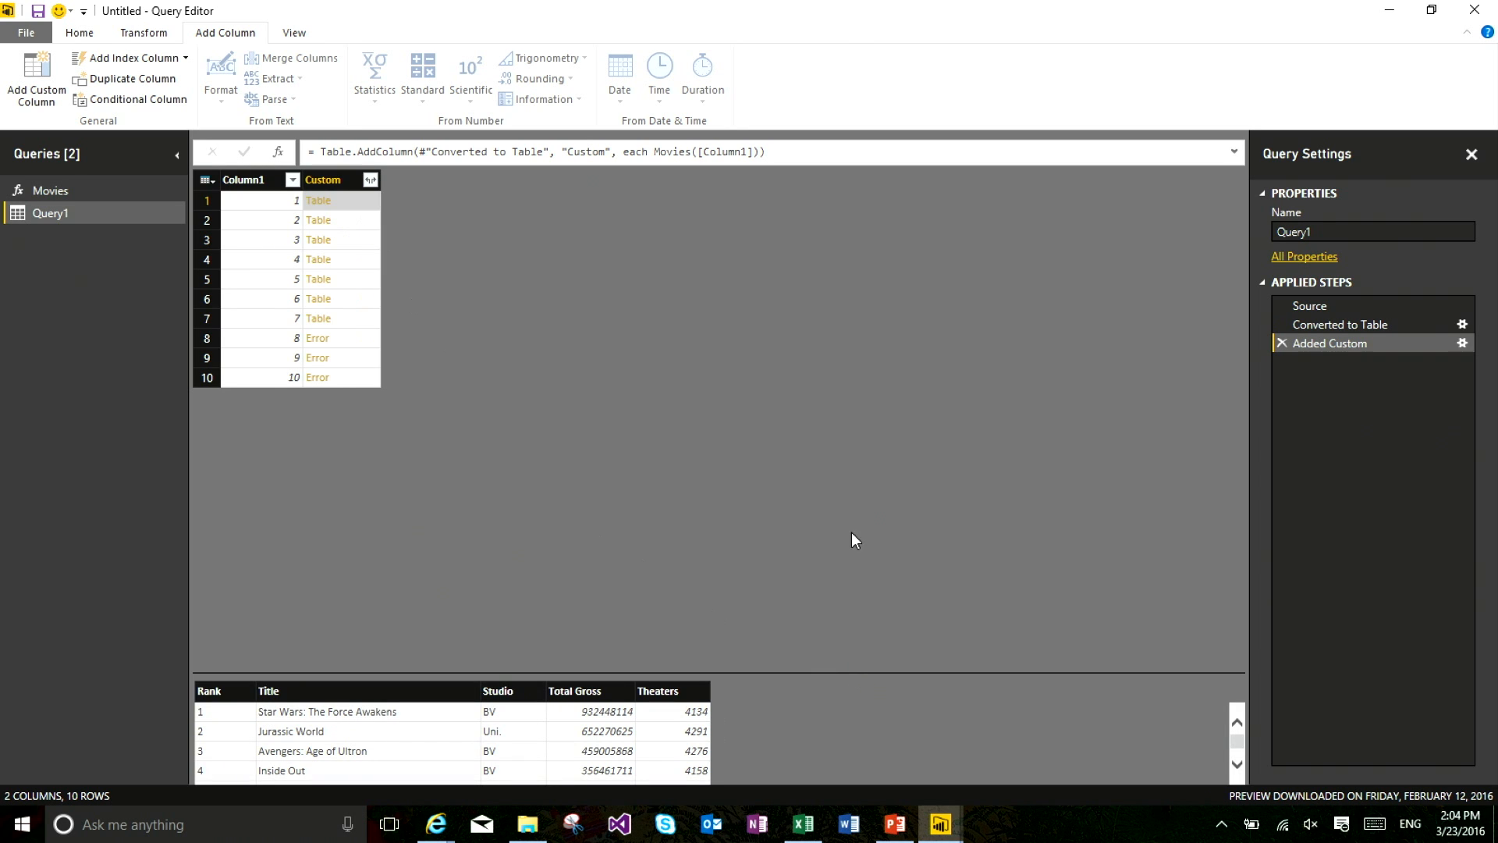
{"action": "left_click_drag", "start_coordinate": [825, 673], "coordinate": [831, 449]}
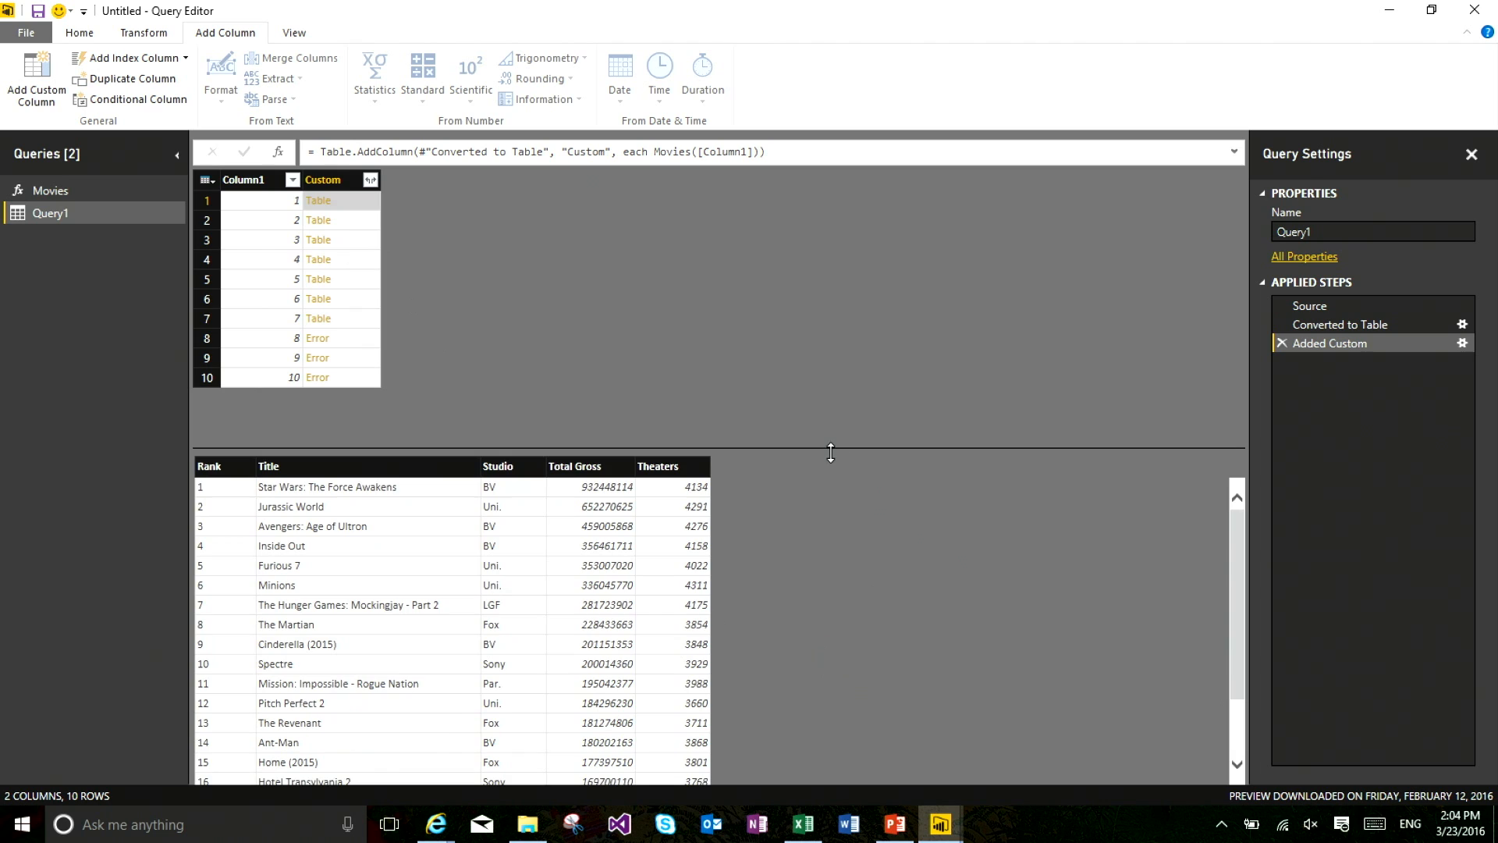
{"action": "left_click", "coordinate": [365, 218]}
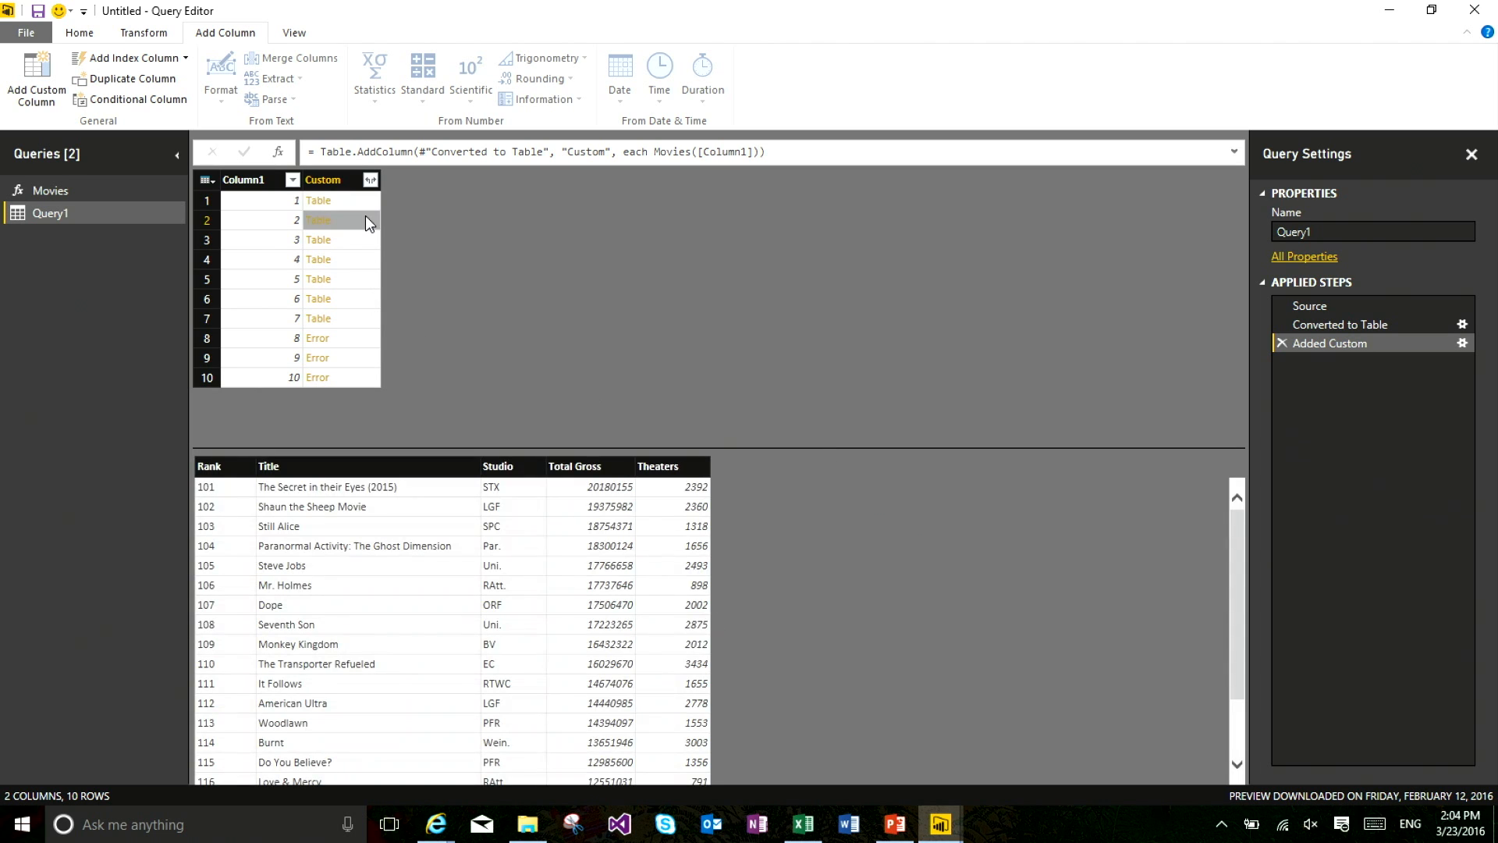
{"action": "left_click", "coordinate": [374, 338]}
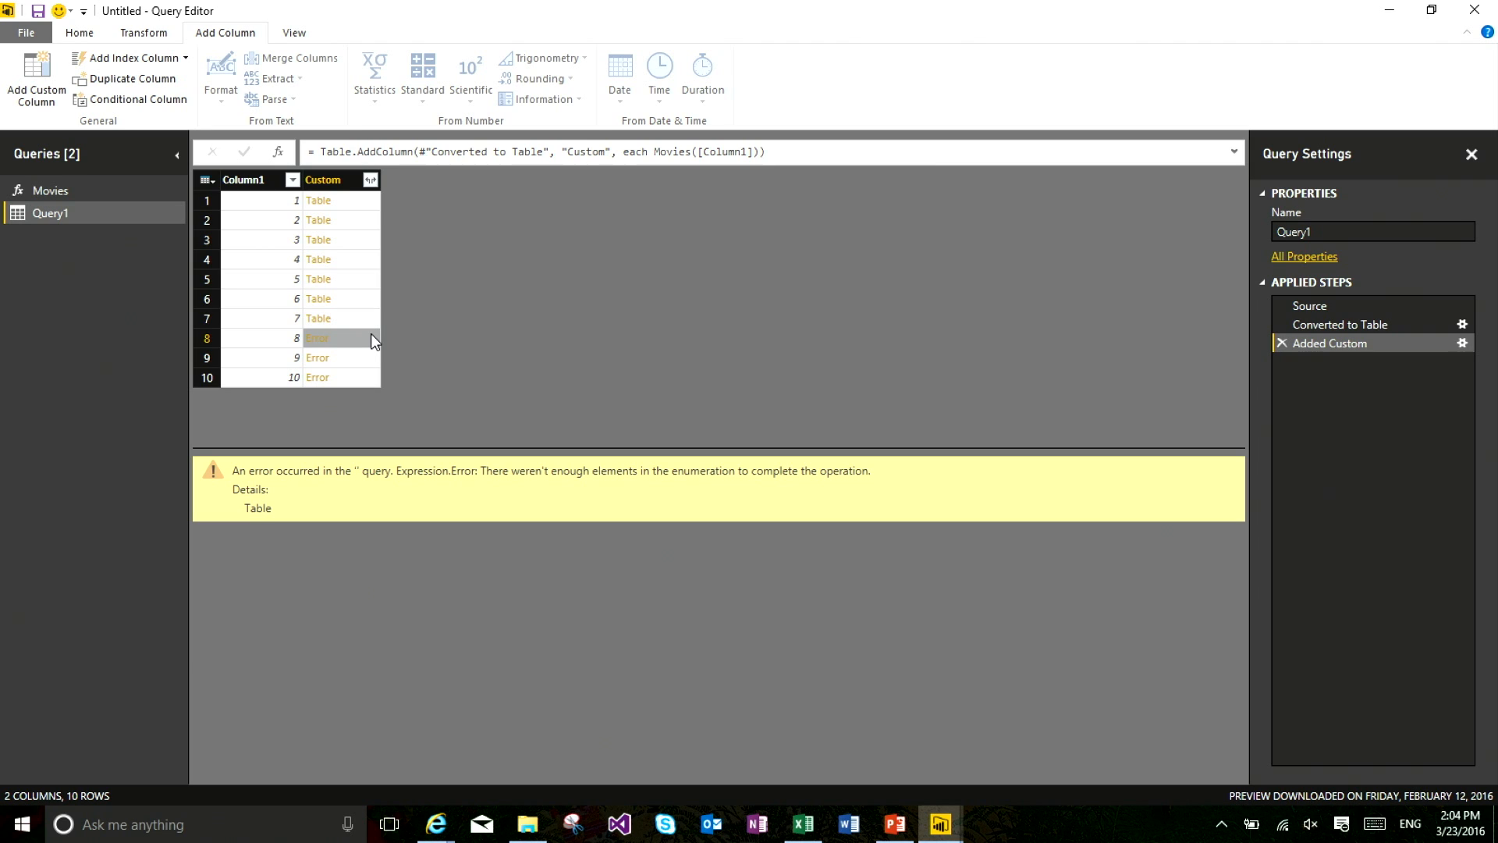
{"action": "left_click", "coordinate": [334, 175]}
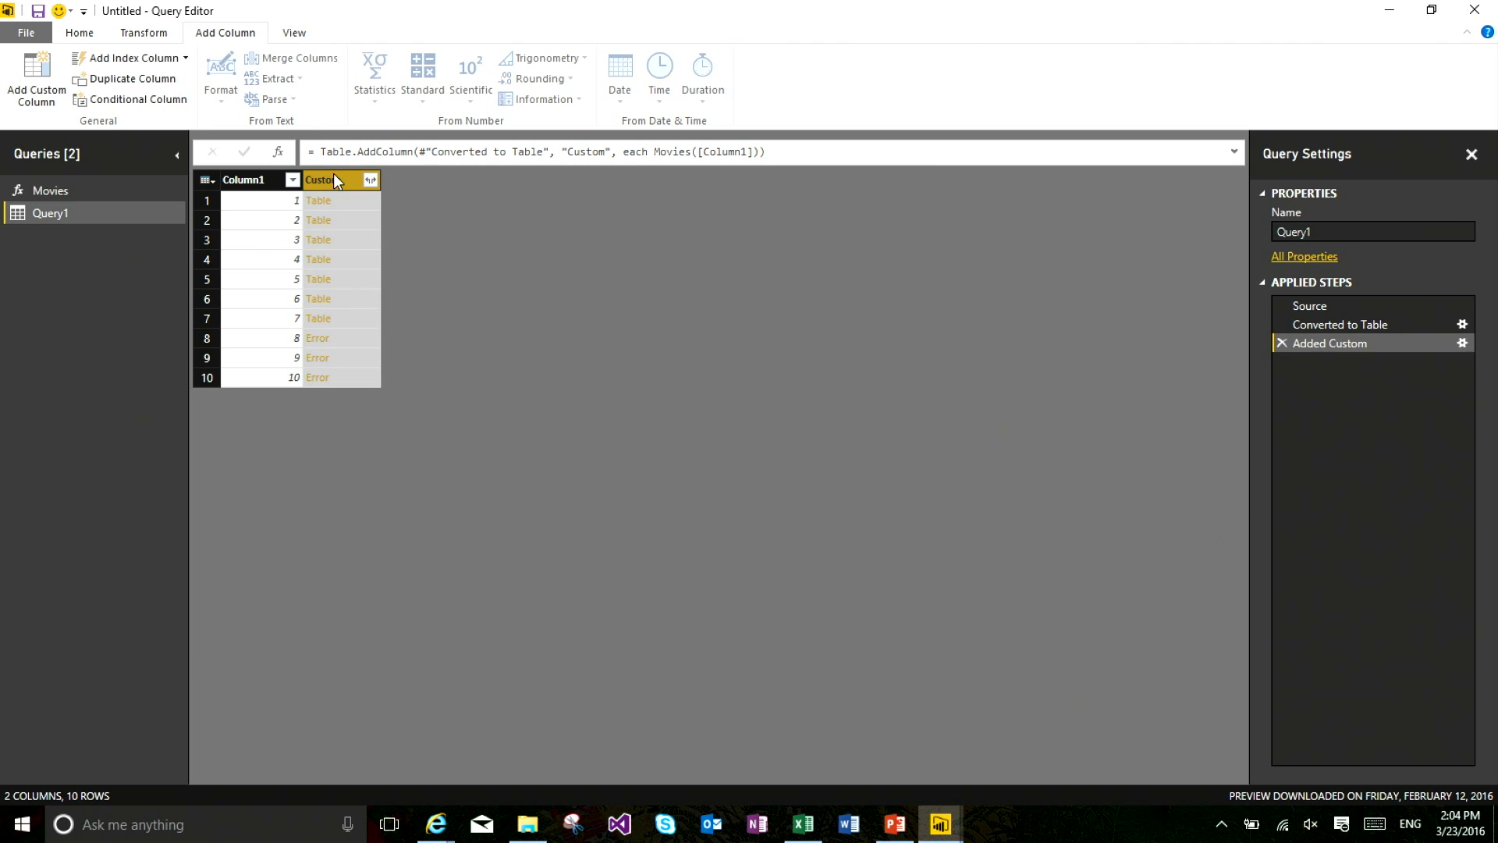
{"action": "left_click", "coordinate": [97, 34]}
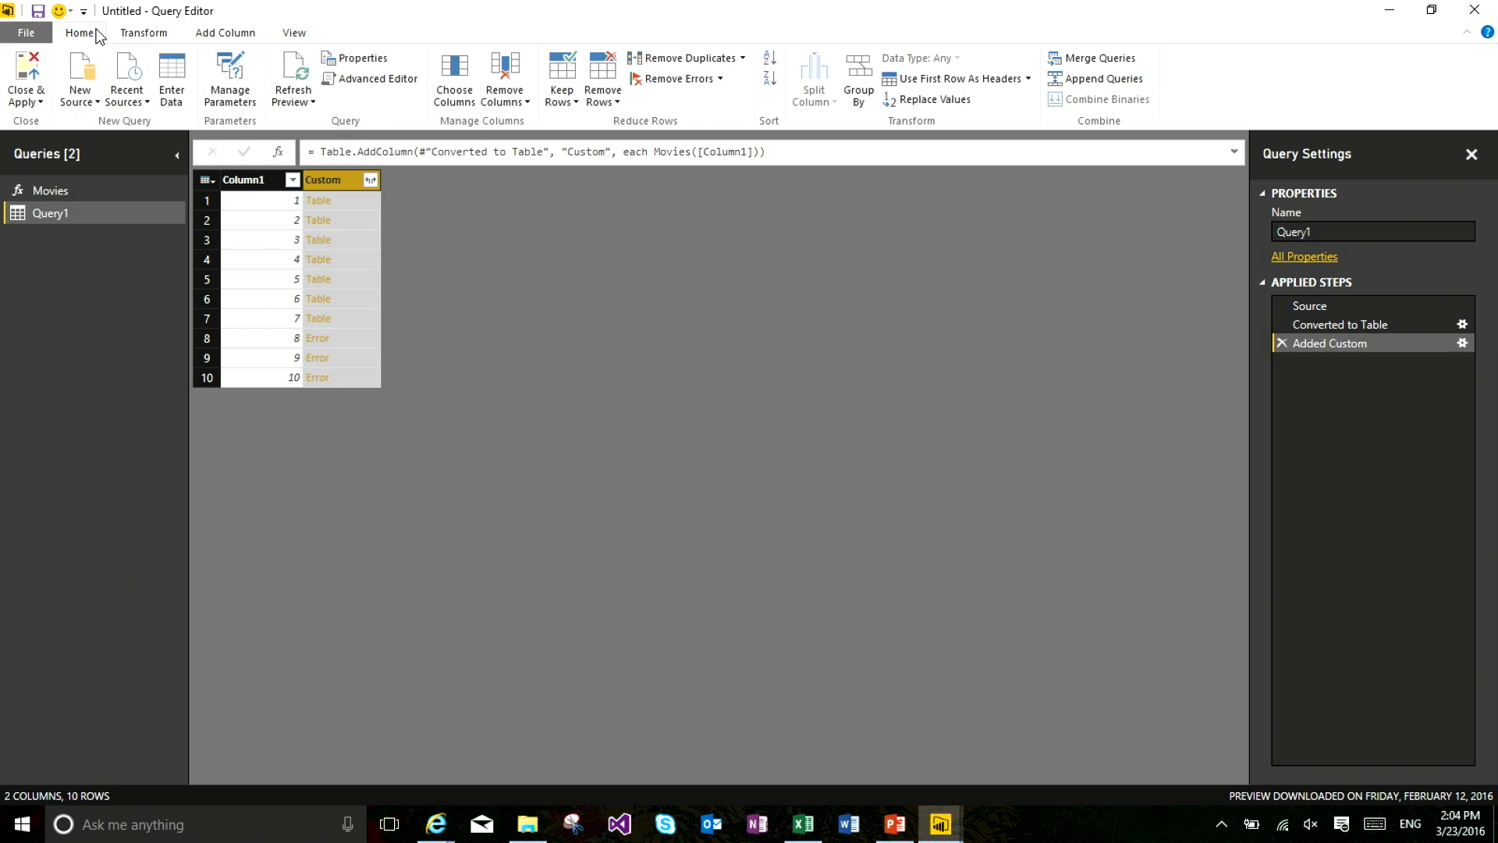
{"action": "left_click", "coordinate": [678, 80]}
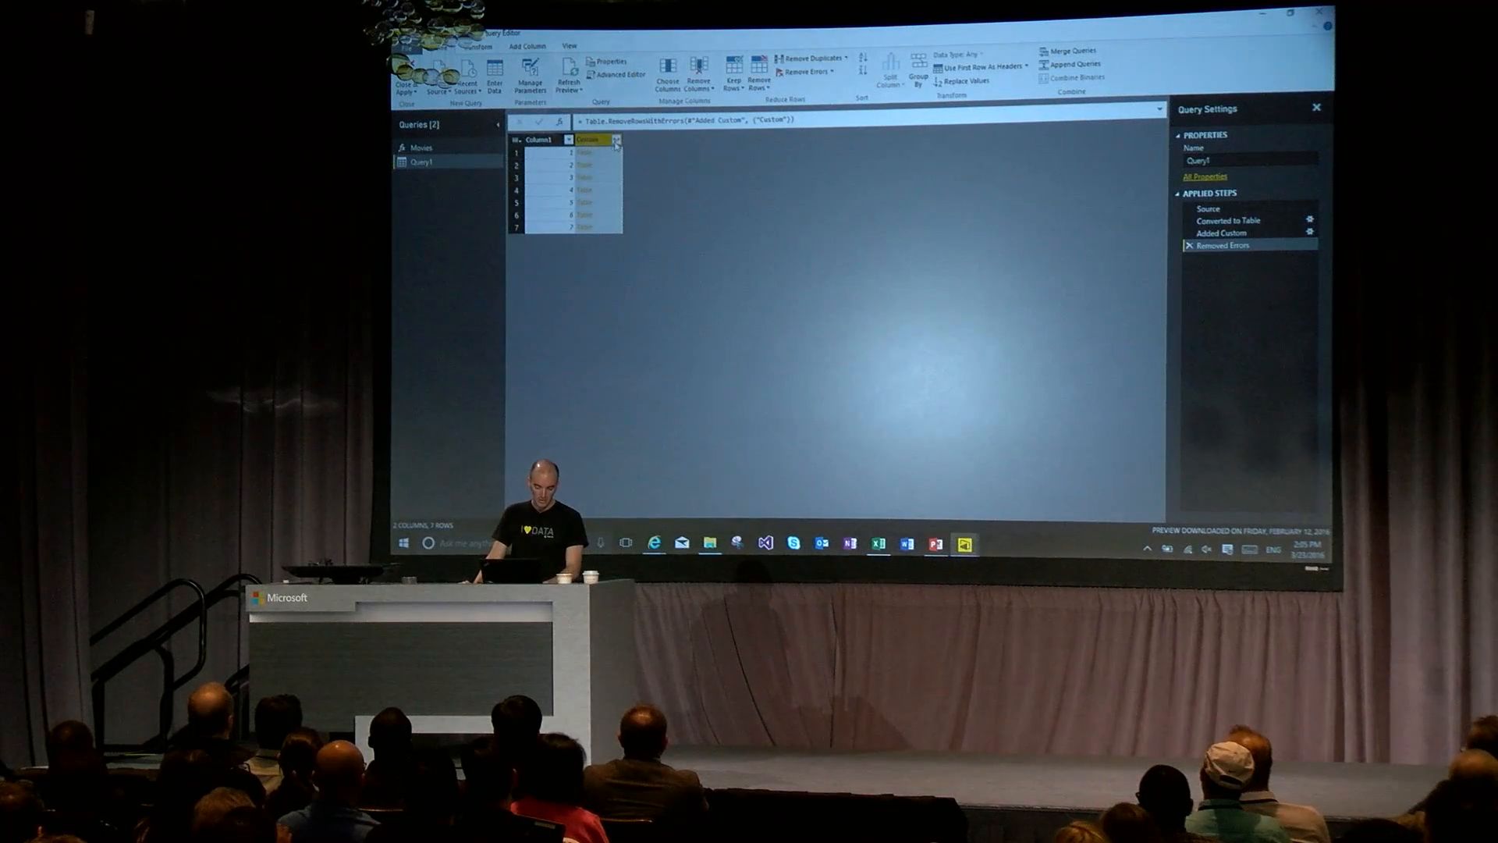
Expand all fields of the Custom column without the original column name prefix and delete Column1
{"action": "left_click", "coordinate": [616, 142]}
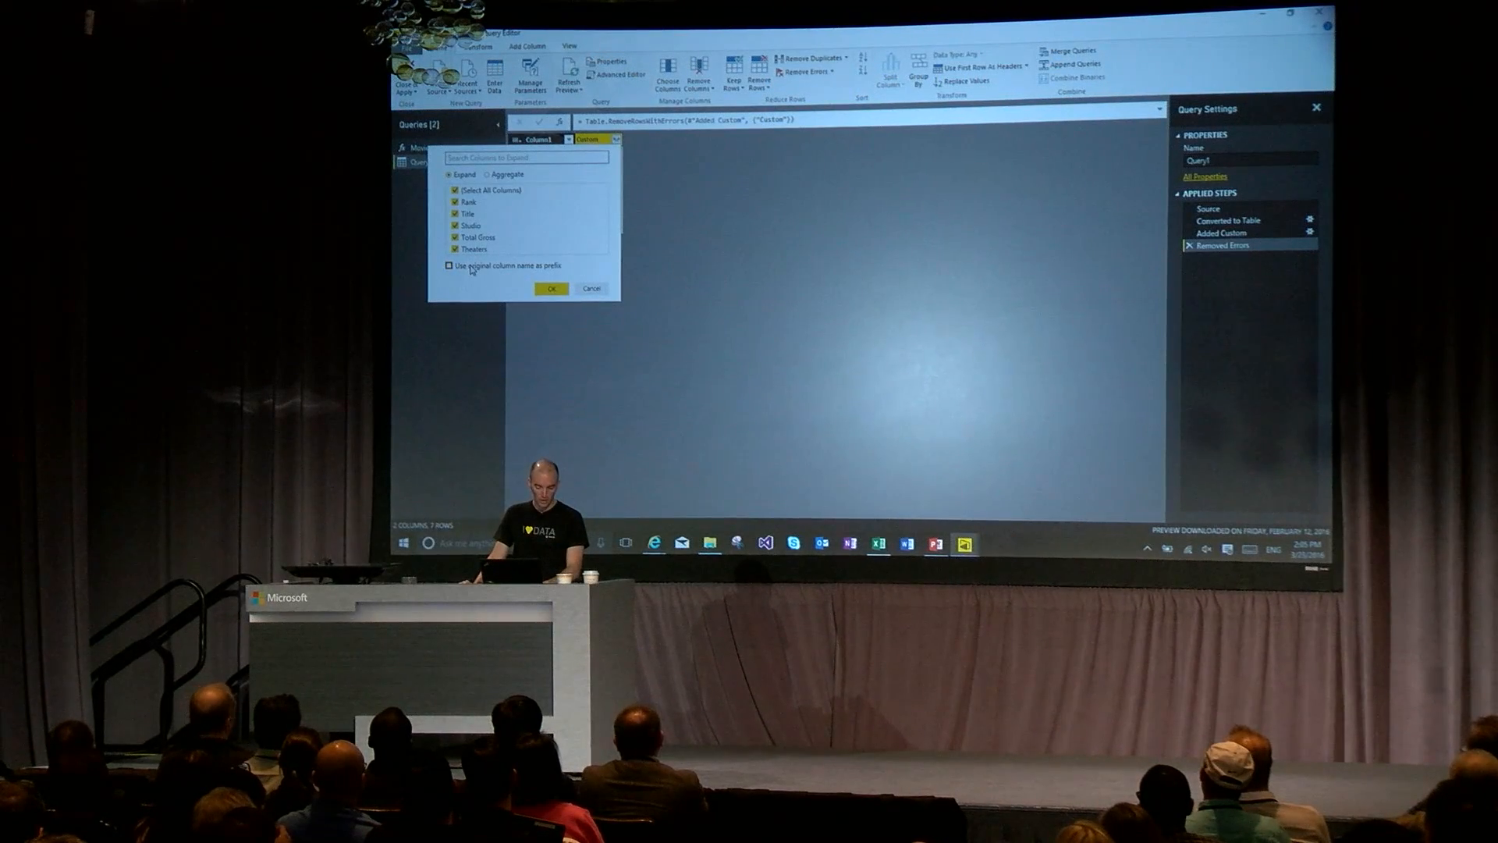
{"action": "left_click", "coordinate": [547, 290]}
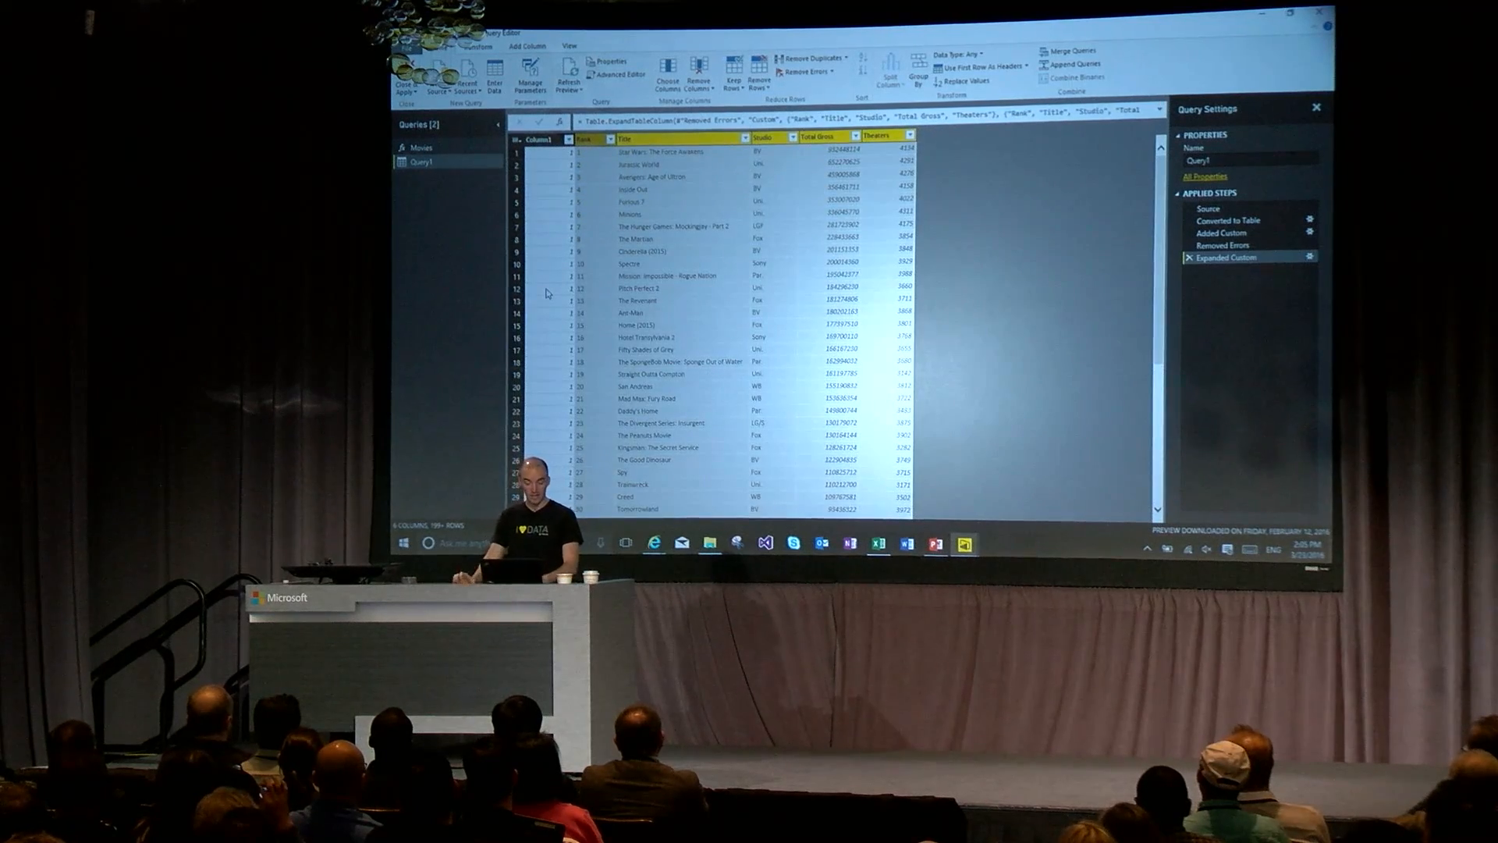
{"action": "left_click", "coordinate": [551, 146]}
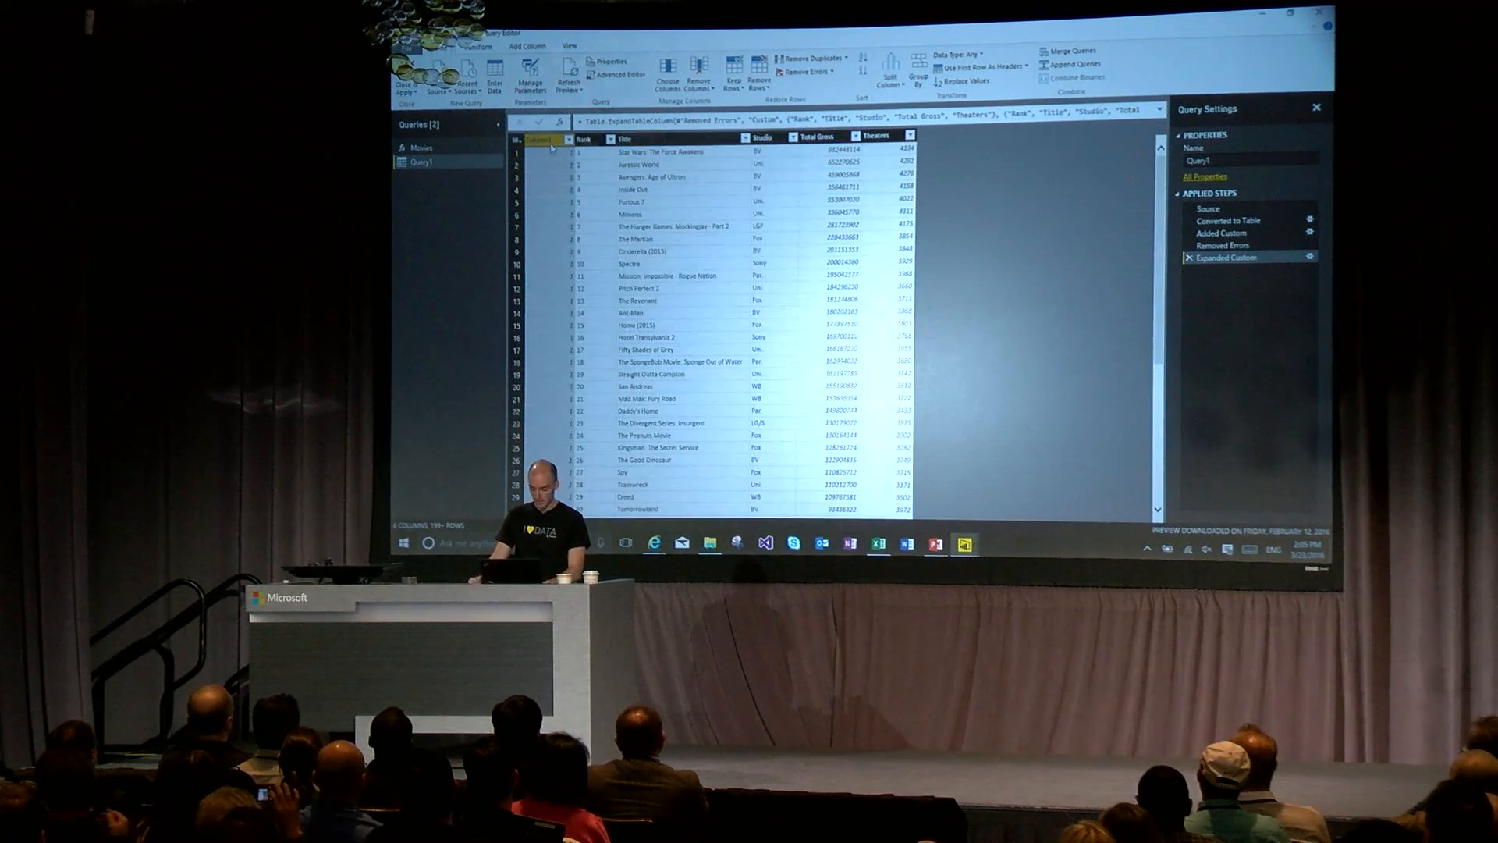
{"action": "key", "text": "Delete"}
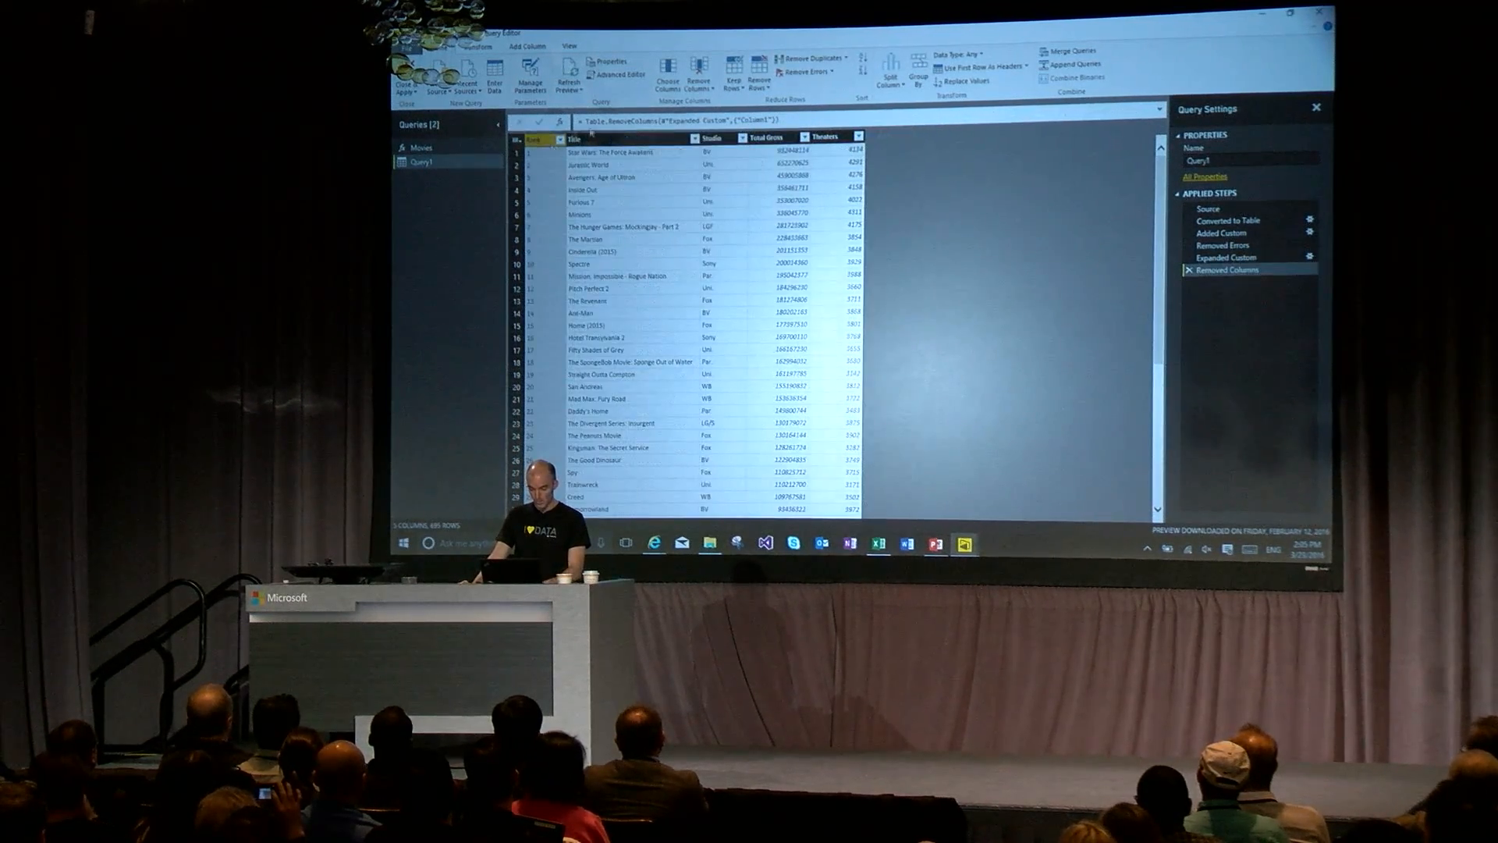
Detect the data types of the Total Gross and Theaters columns
{"action": "left_click", "coordinate": [767, 136]}
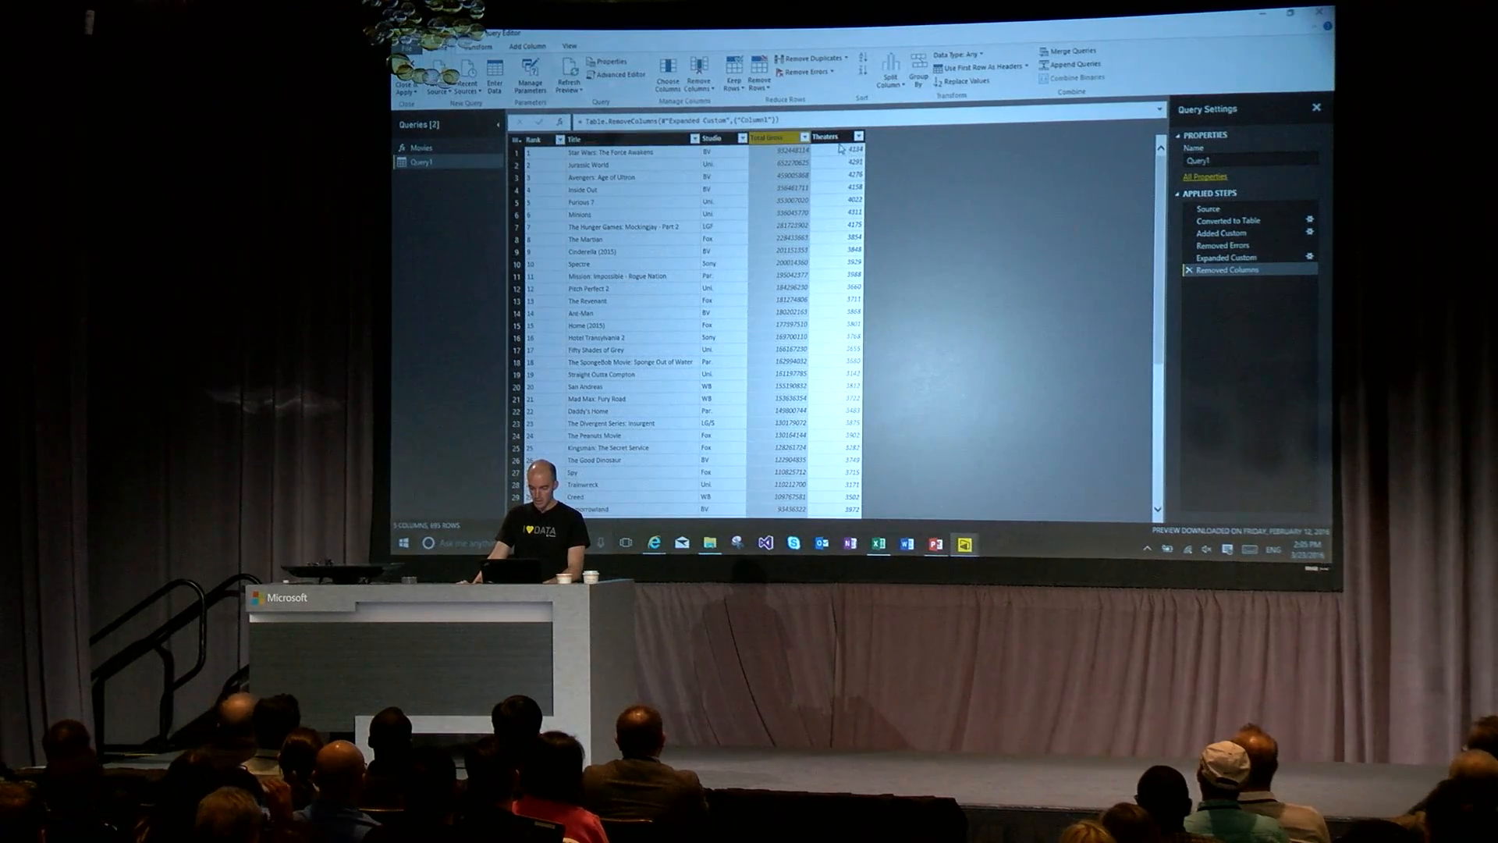
{"action": "left_click", "coordinate": [838, 142], "text": "ctrl"}
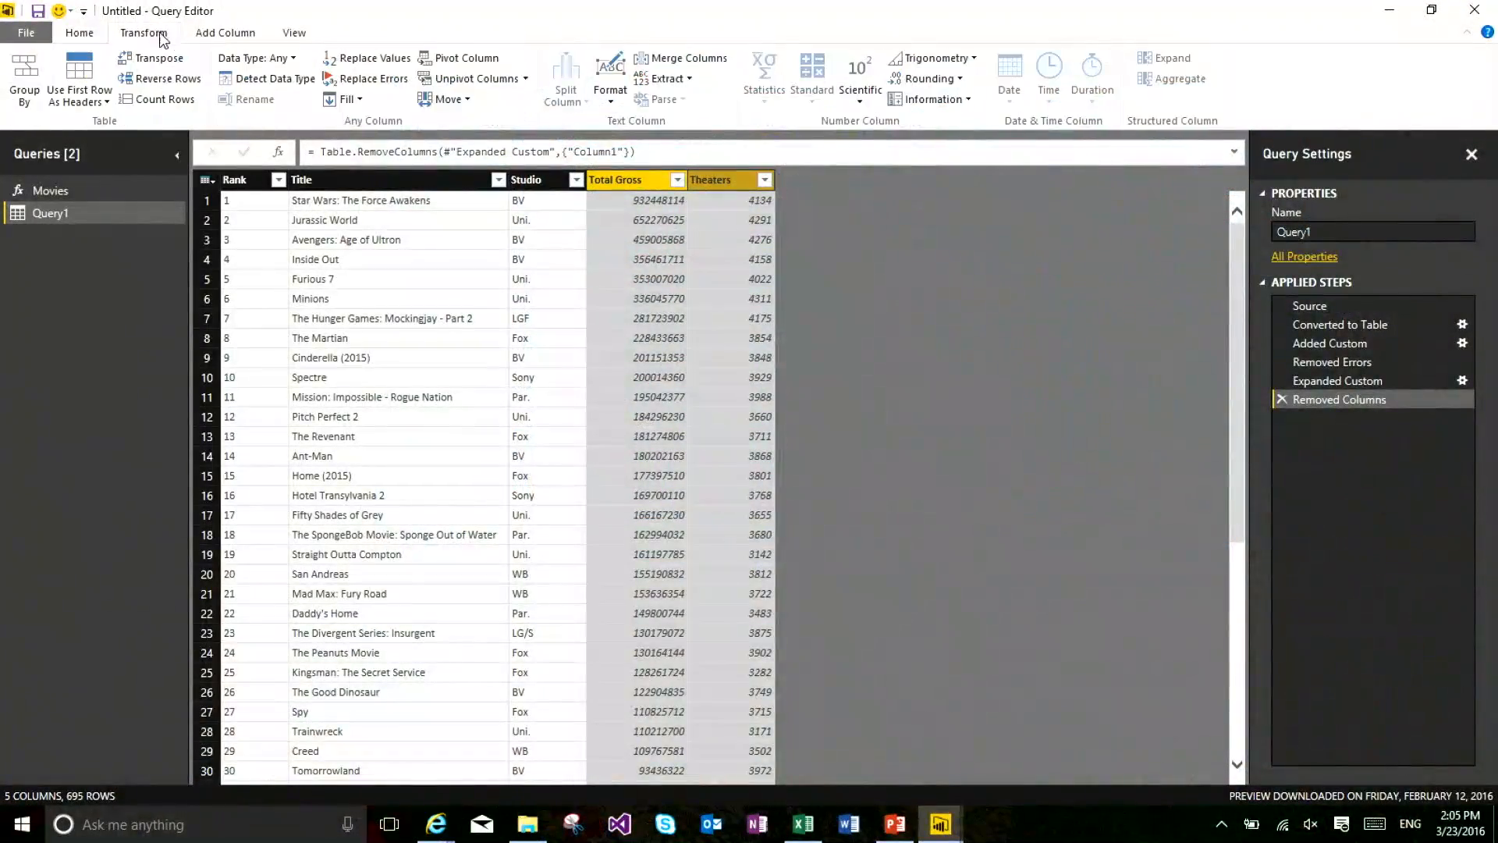
{"action": "left_click", "coordinate": [254, 80]}
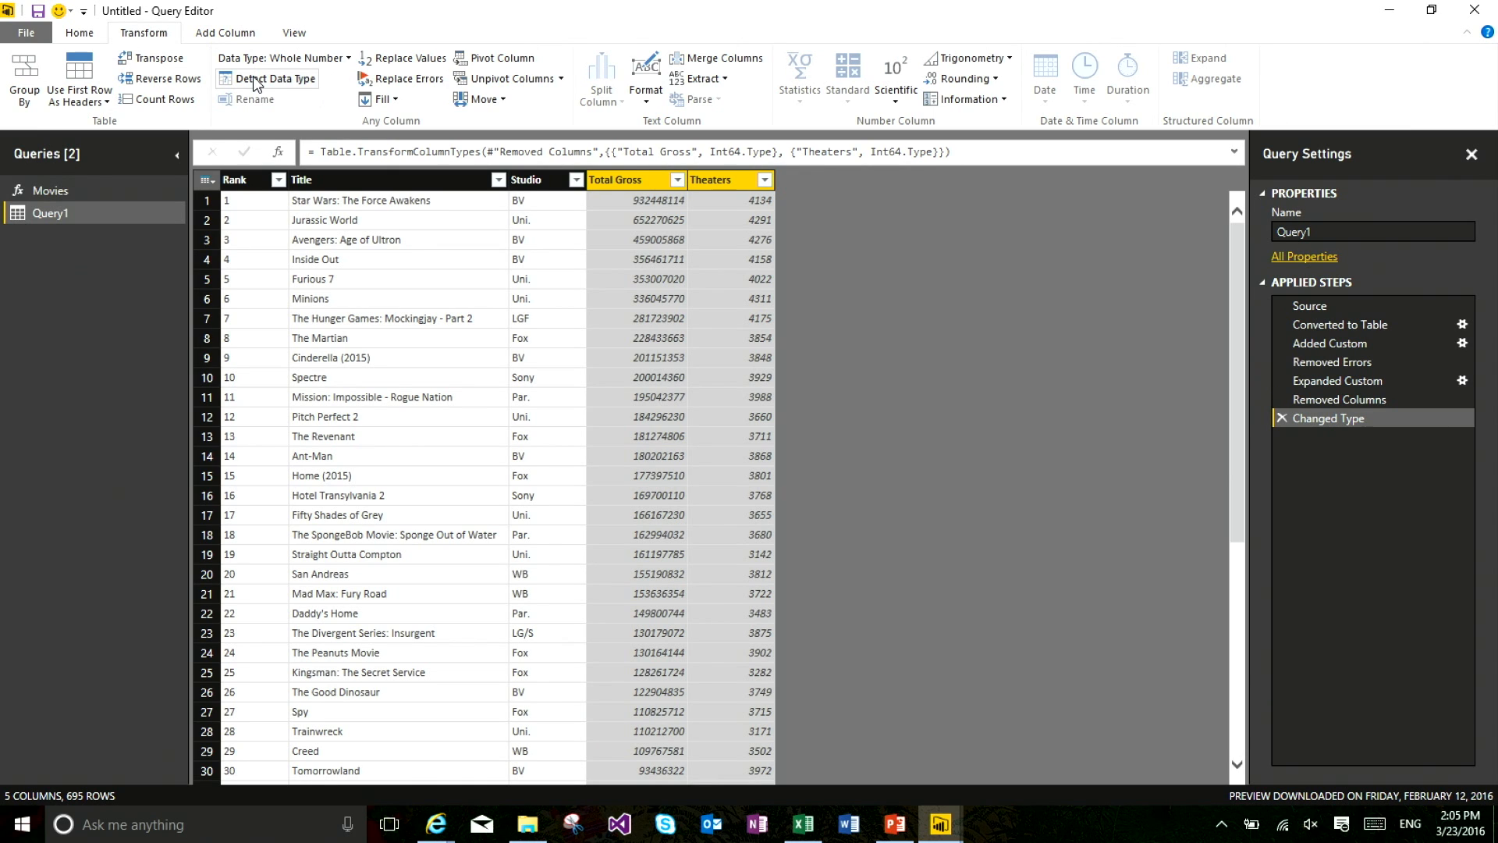
Rename the query as All Movies and apply the changes to load it into the report
{"action": "left_click", "coordinate": [1386, 228]}
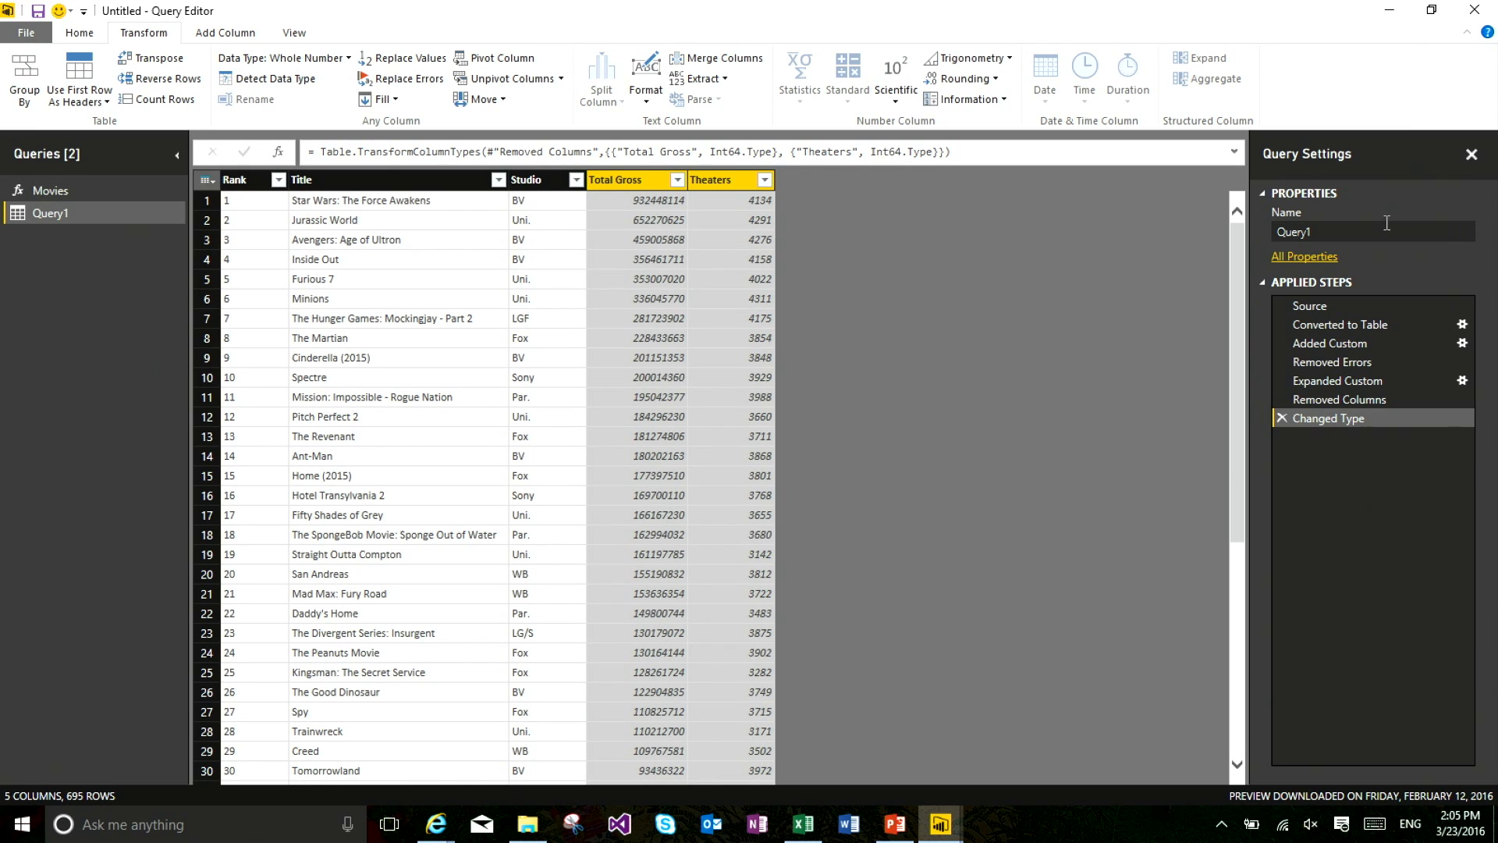
{"action": "type", "text": "All Movies"}
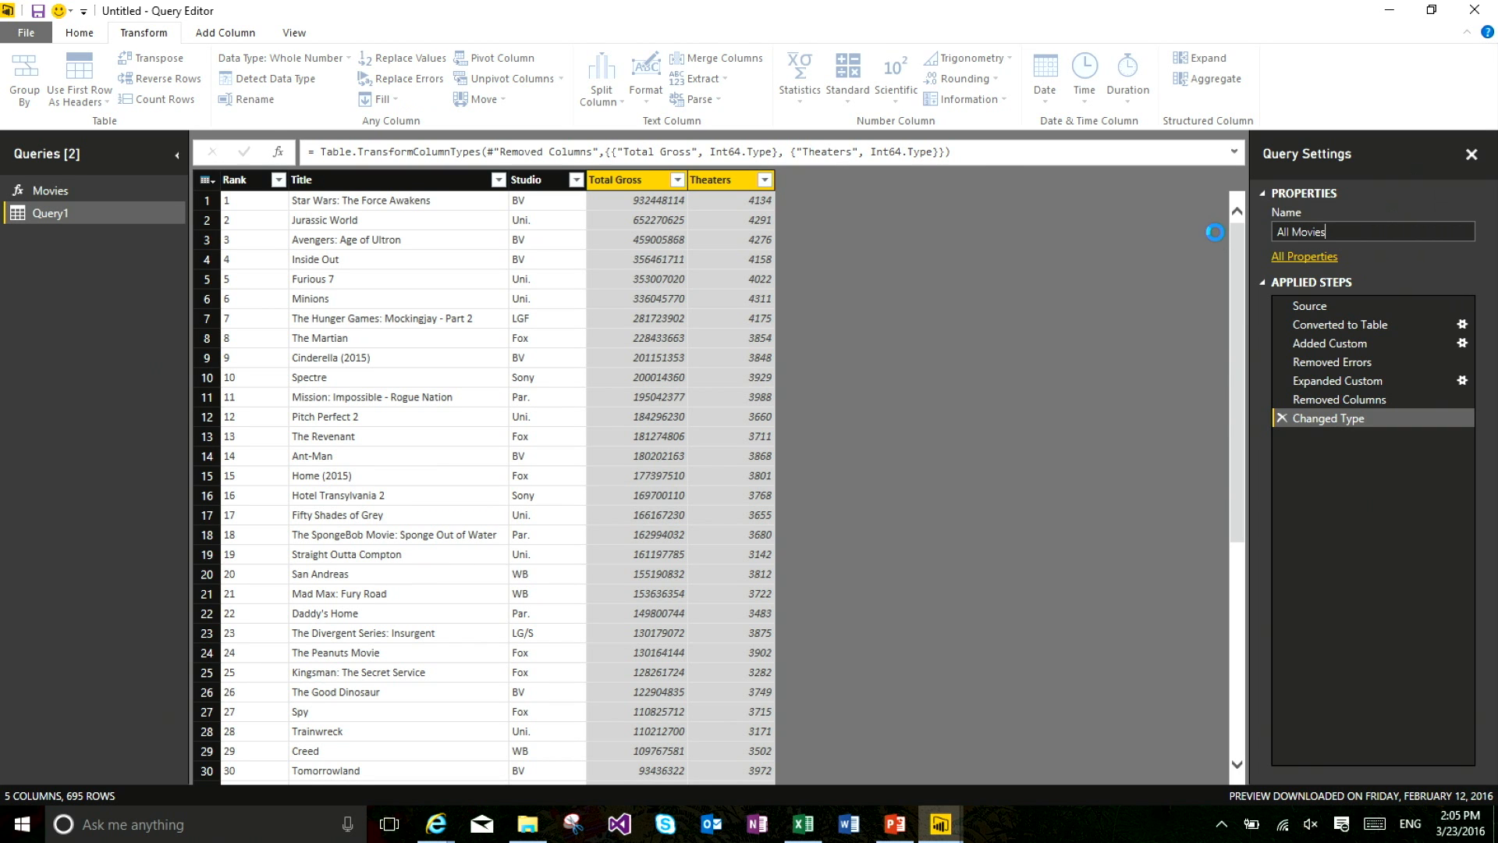
{"action": "key", "text": "Return"}
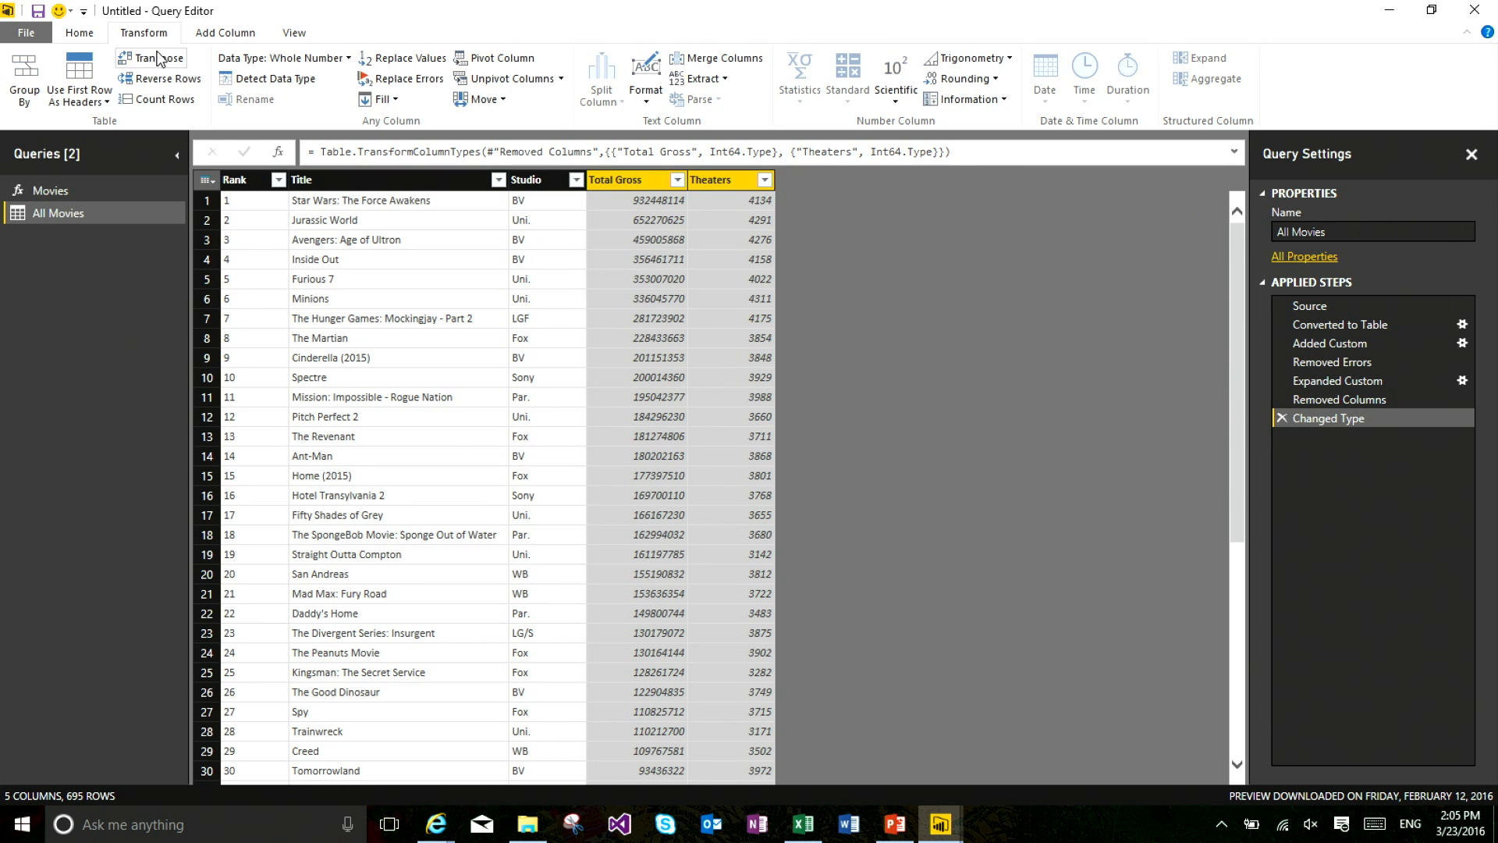
{"action": "left_click", "coordinate": [78, 33]}
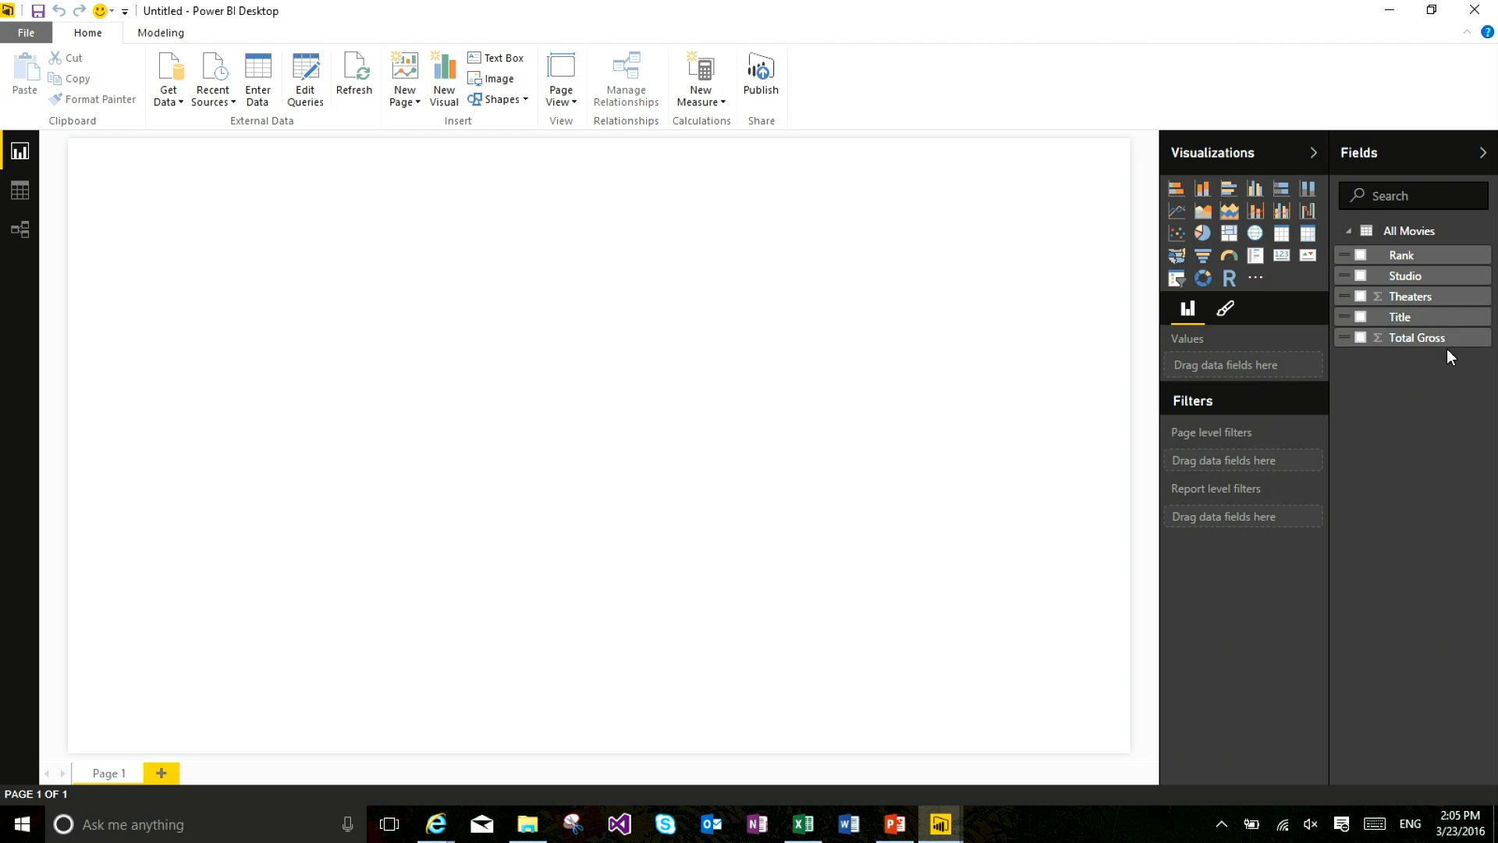
Create a stacked bar chart with Studio on the axis and Total Gross as the value
{"action": "left_click_drag", "start_coordinate": [1404, 279], "coordinate": [296, 347]}
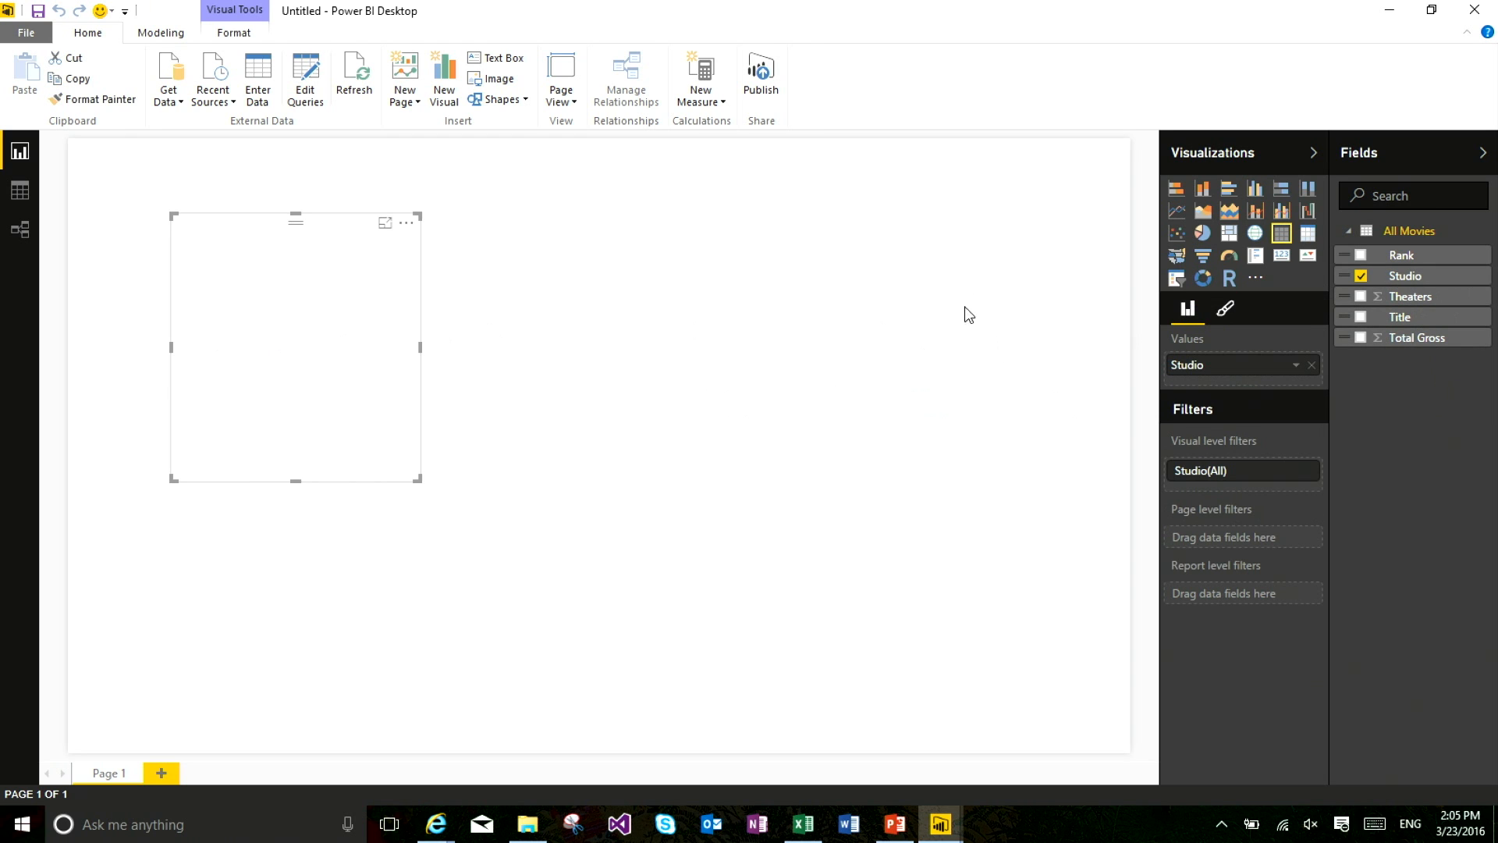
{"action": "left_click", "coordinate": [1178, 195]}
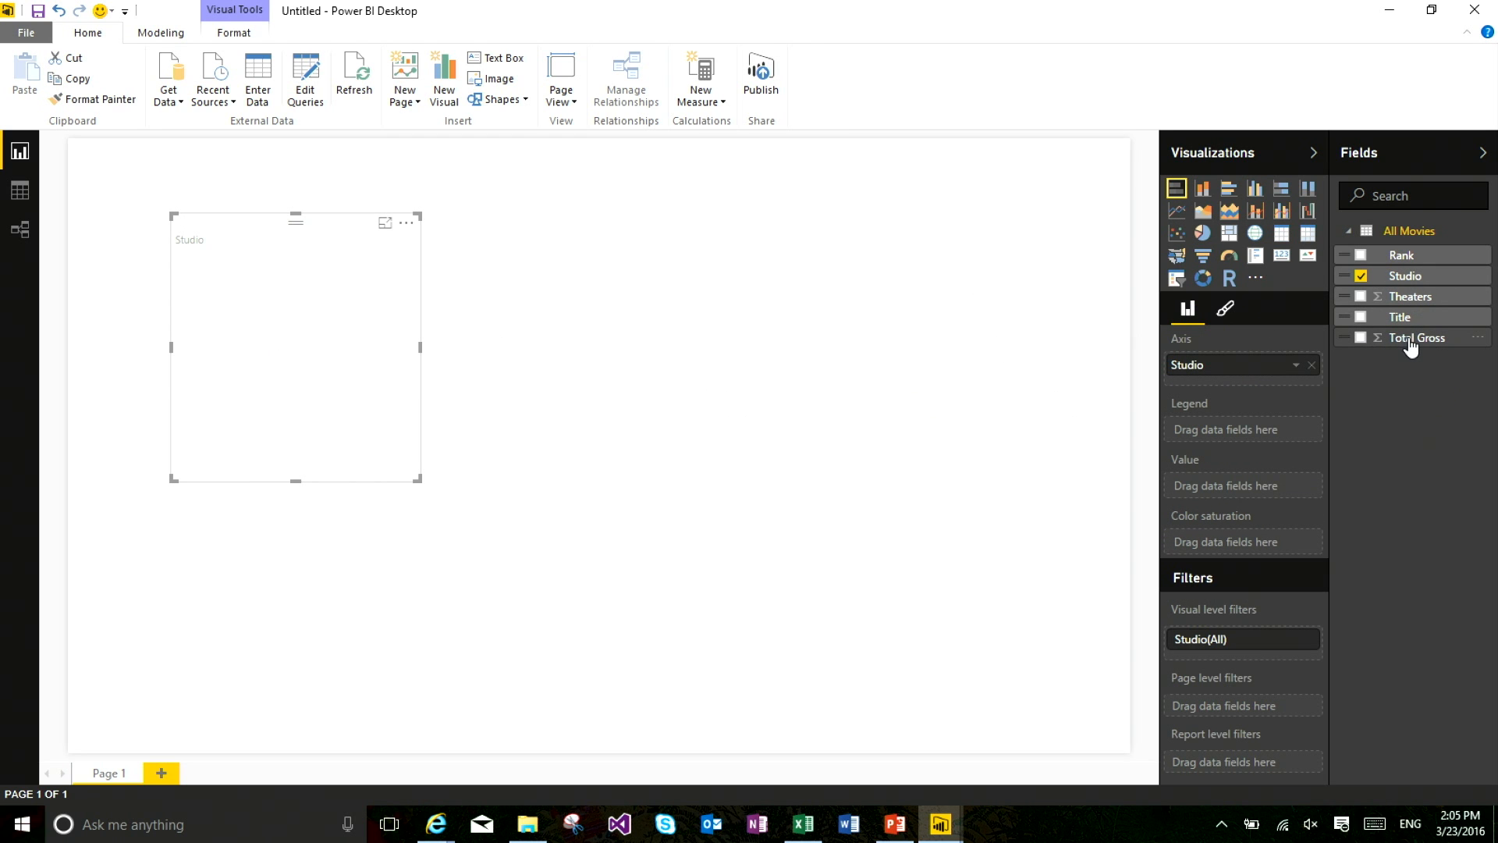
{"action": "left_click_drag", "start_coordinate": [1409, 340], "coordinate": [1279, 491]}
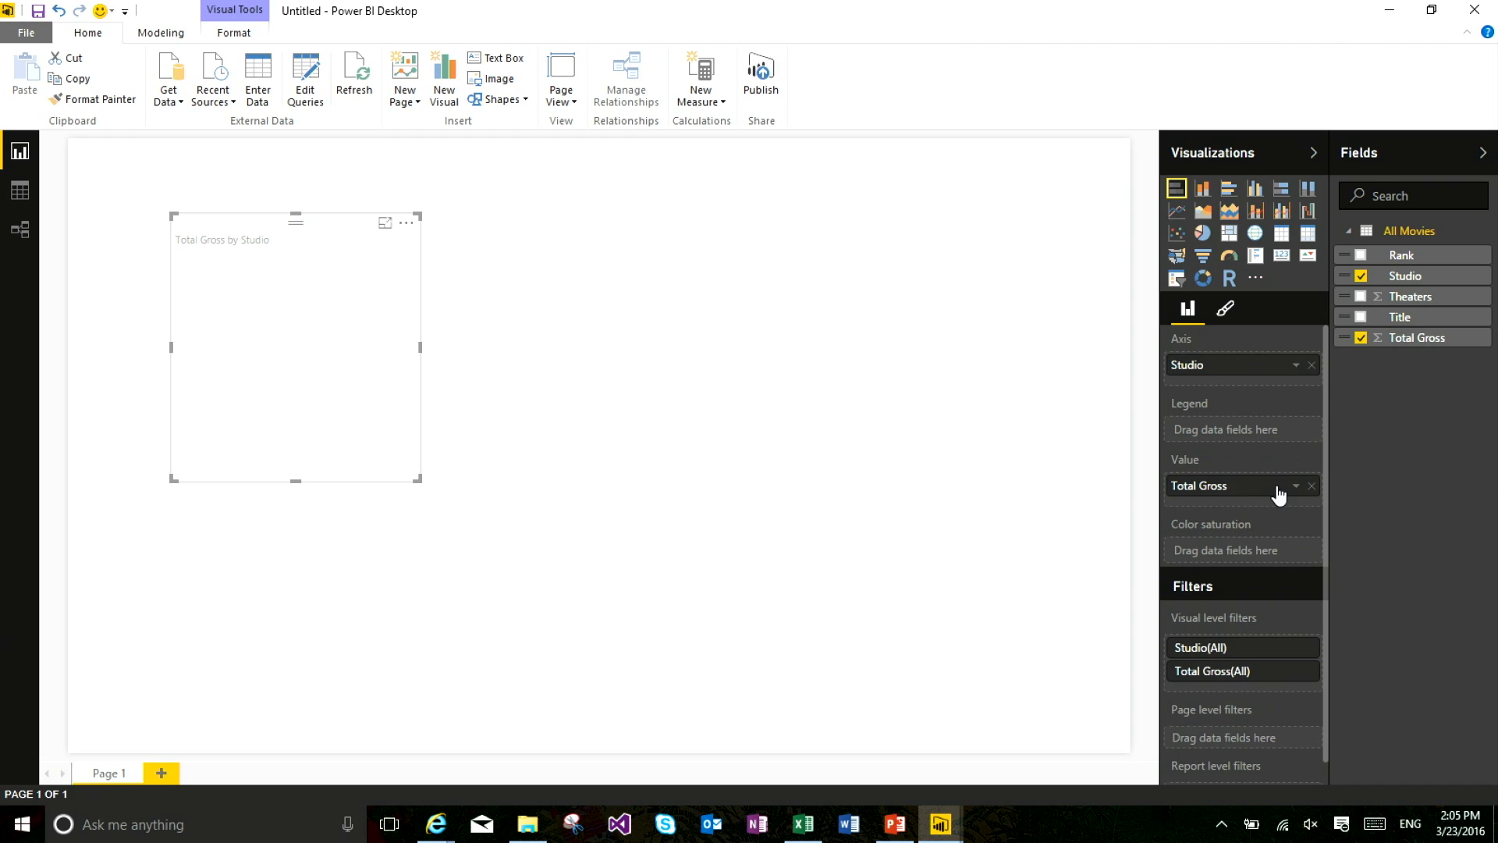
Sort the Total Gross by Studio bar chart by Total Gross and enlarge it on the page
{"action": "left_click", "coordinate": [407, 222]}
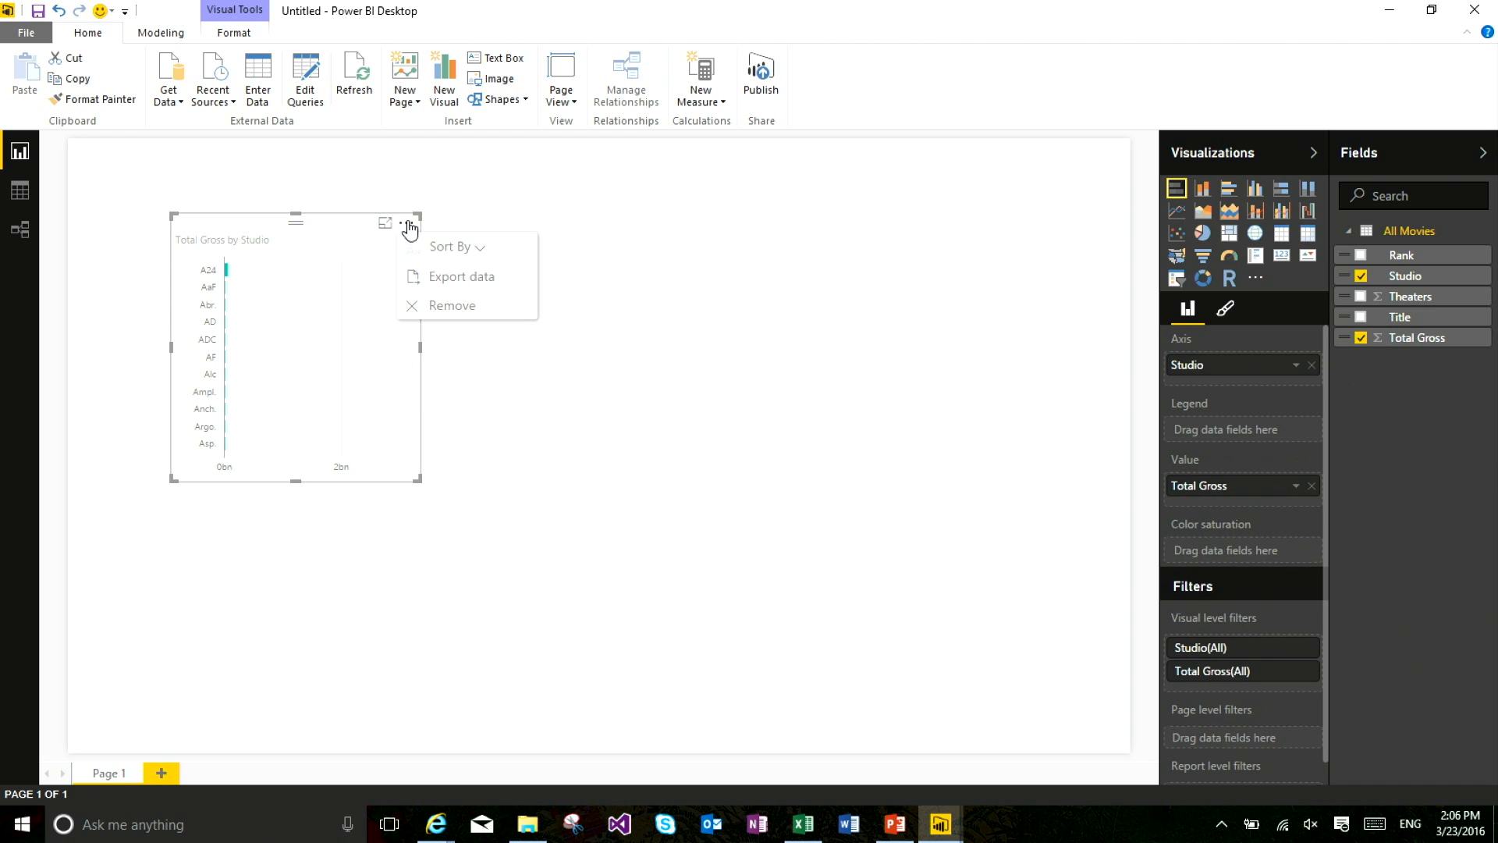
{"action": "left_click", "coordinate": [448, 247]}
{"action": "left_click", "coordinate": [437, 287]}
{"action": "left_click_drag", "start_coordinate": [417, 479], "coordinate": [588, 695]}
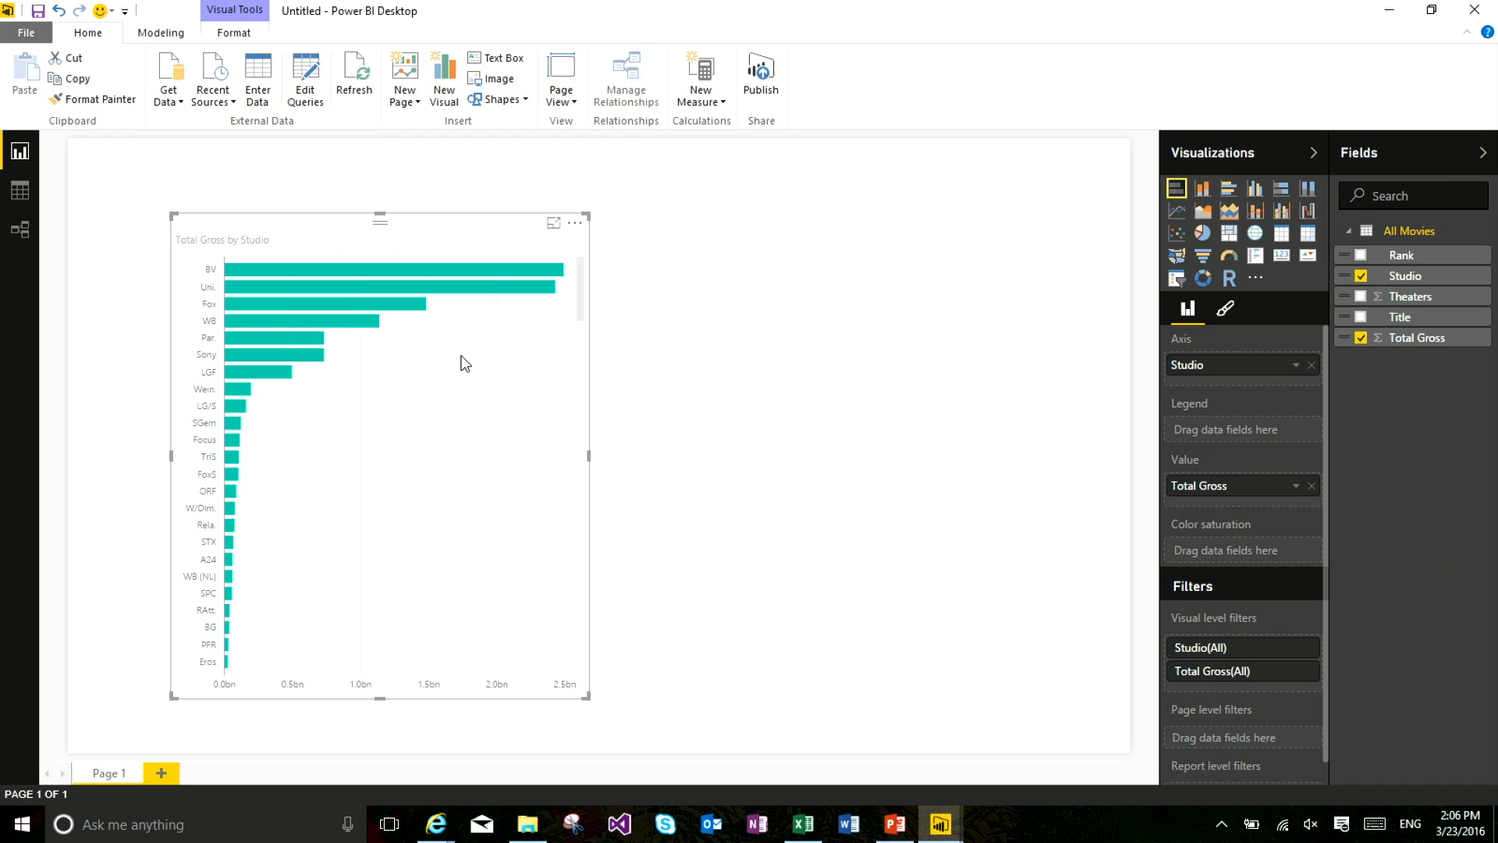
{"action": "left_click", "coordinate": [844, 323]}
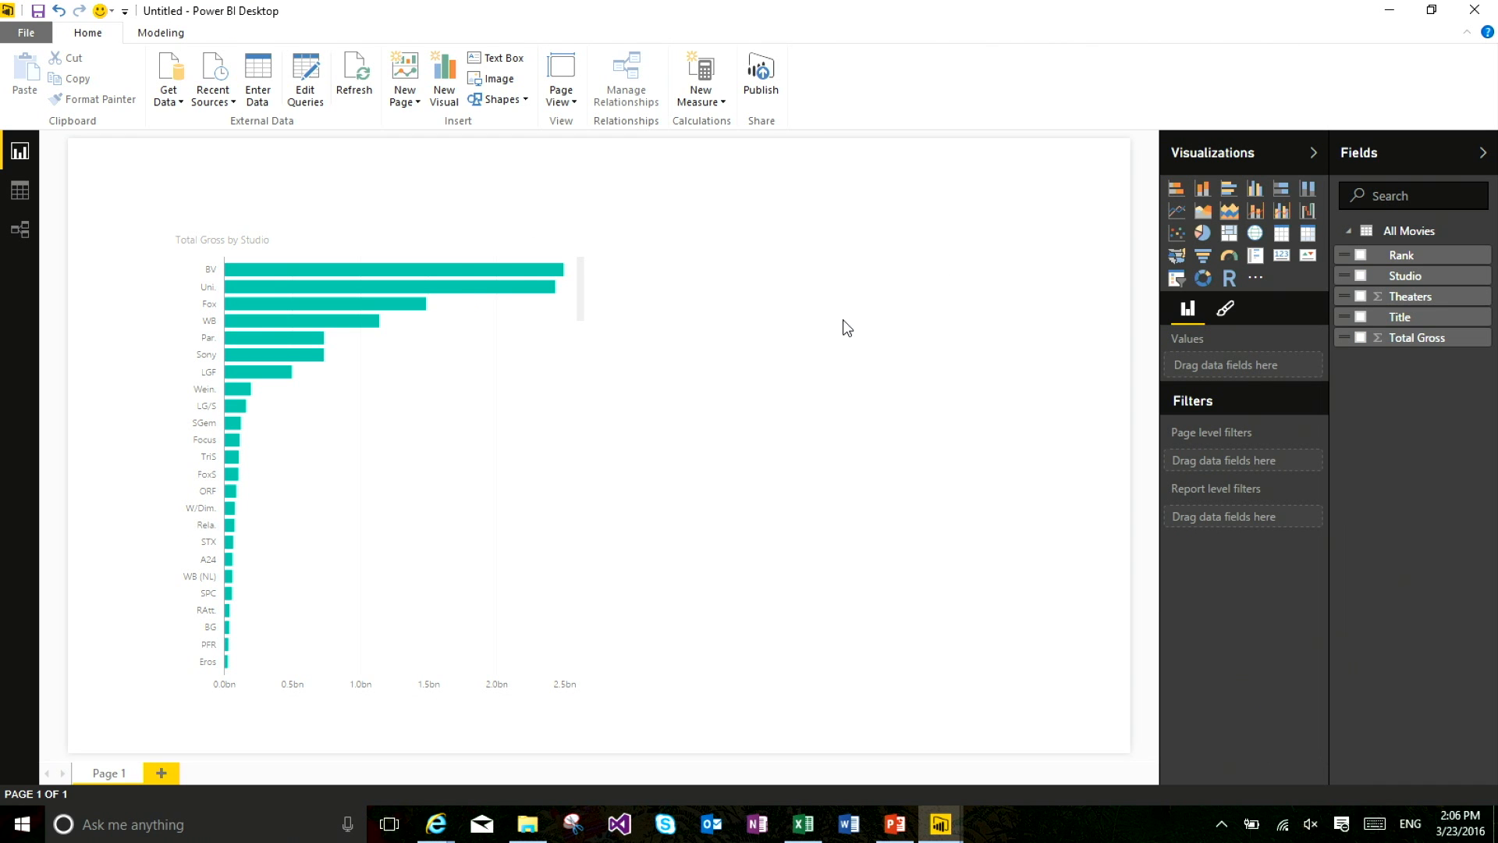
Switch to the PowerPoint presentation and show slide 10, Importing data from Folder sources
{"action": "key", "text": "alt+Tab"}
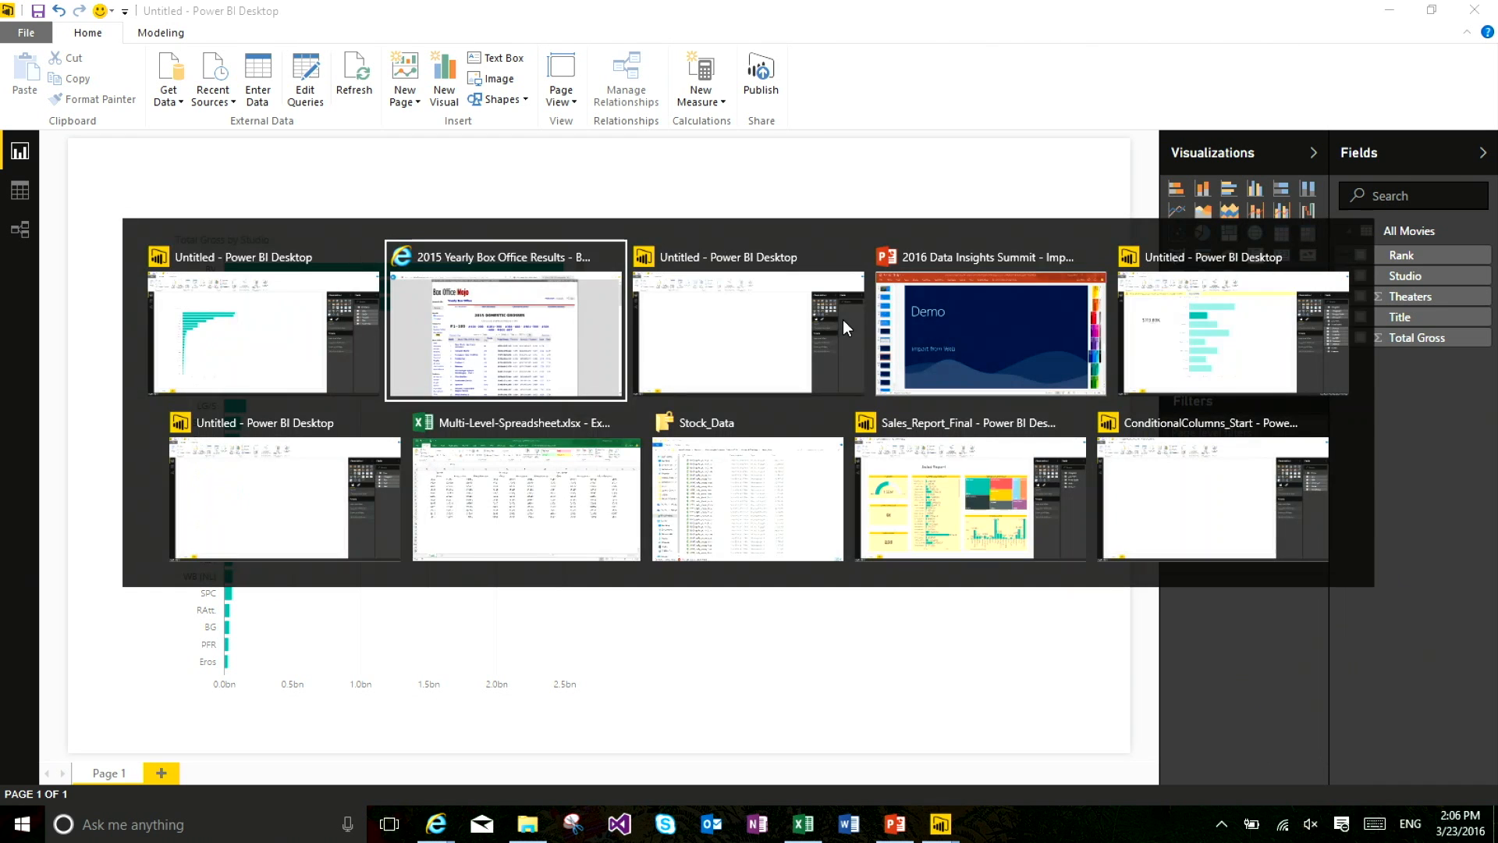
{"action": "key", "text": "alt+Tab"}
{"action": "key", "text": "alt+Tab"}
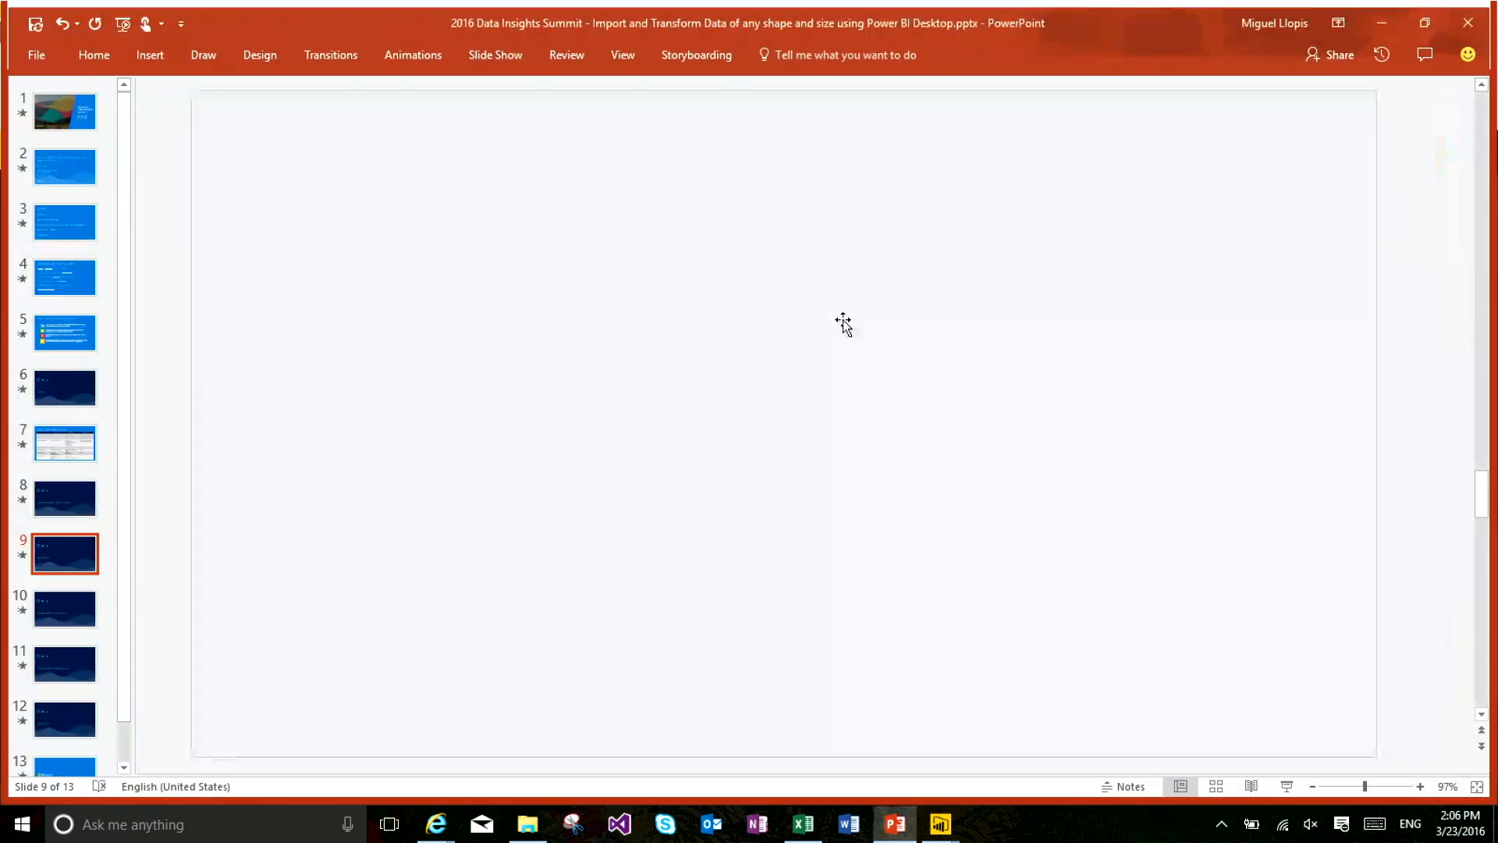
{"action": "left_click", "coordinate": [75, 614]}
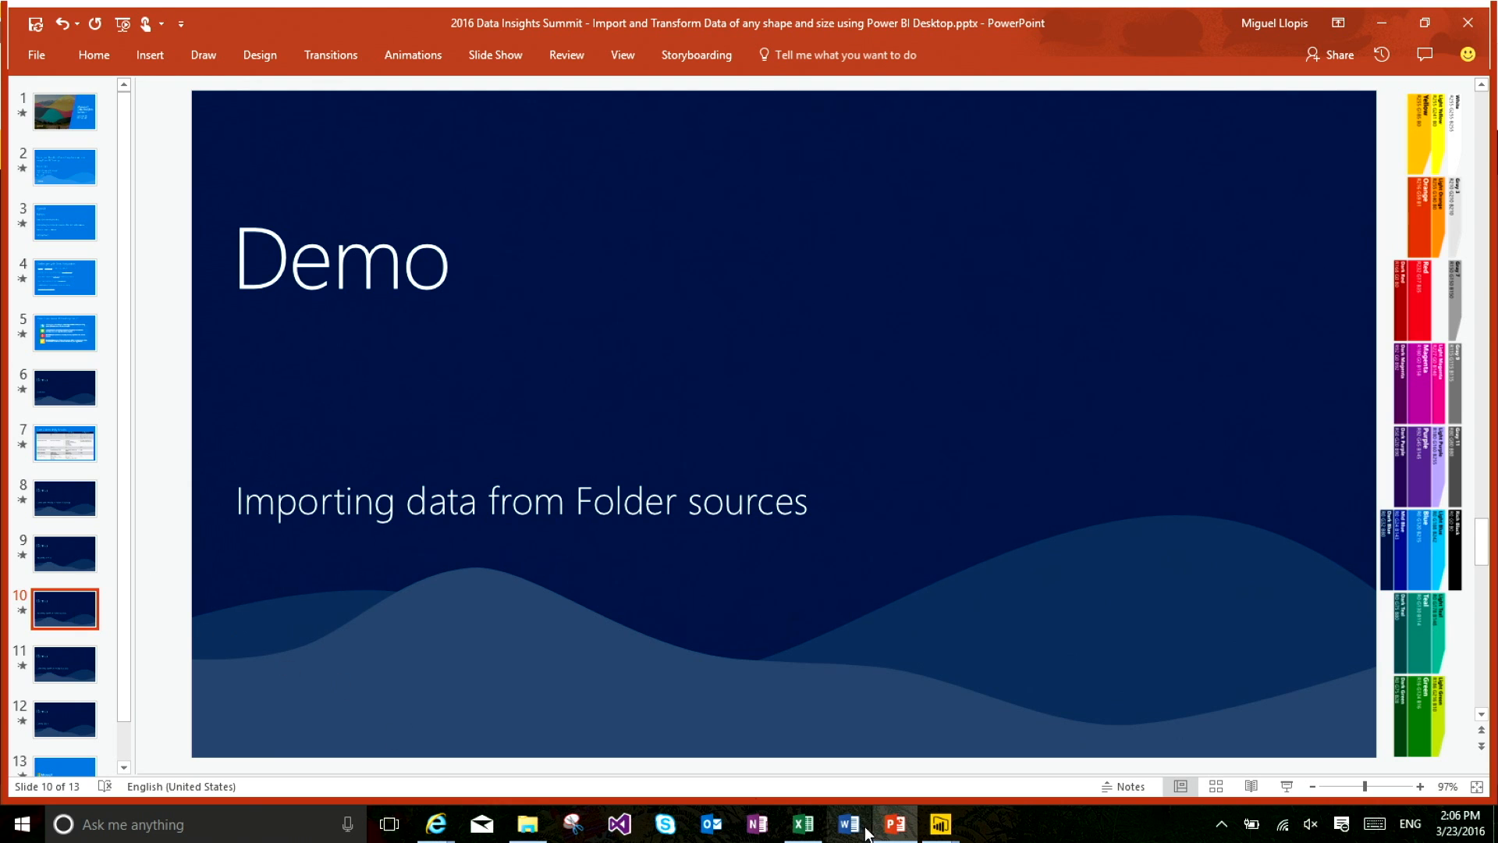
Launch a new Power BI Desktop window and bring up the Stock_Data folder in File Explorer
{"action": "left_click_drag", "start_coordinate": [944, 827], "coordinate": [943, 766]}
{"action": "left_click", "coordinate": [947, 720]}
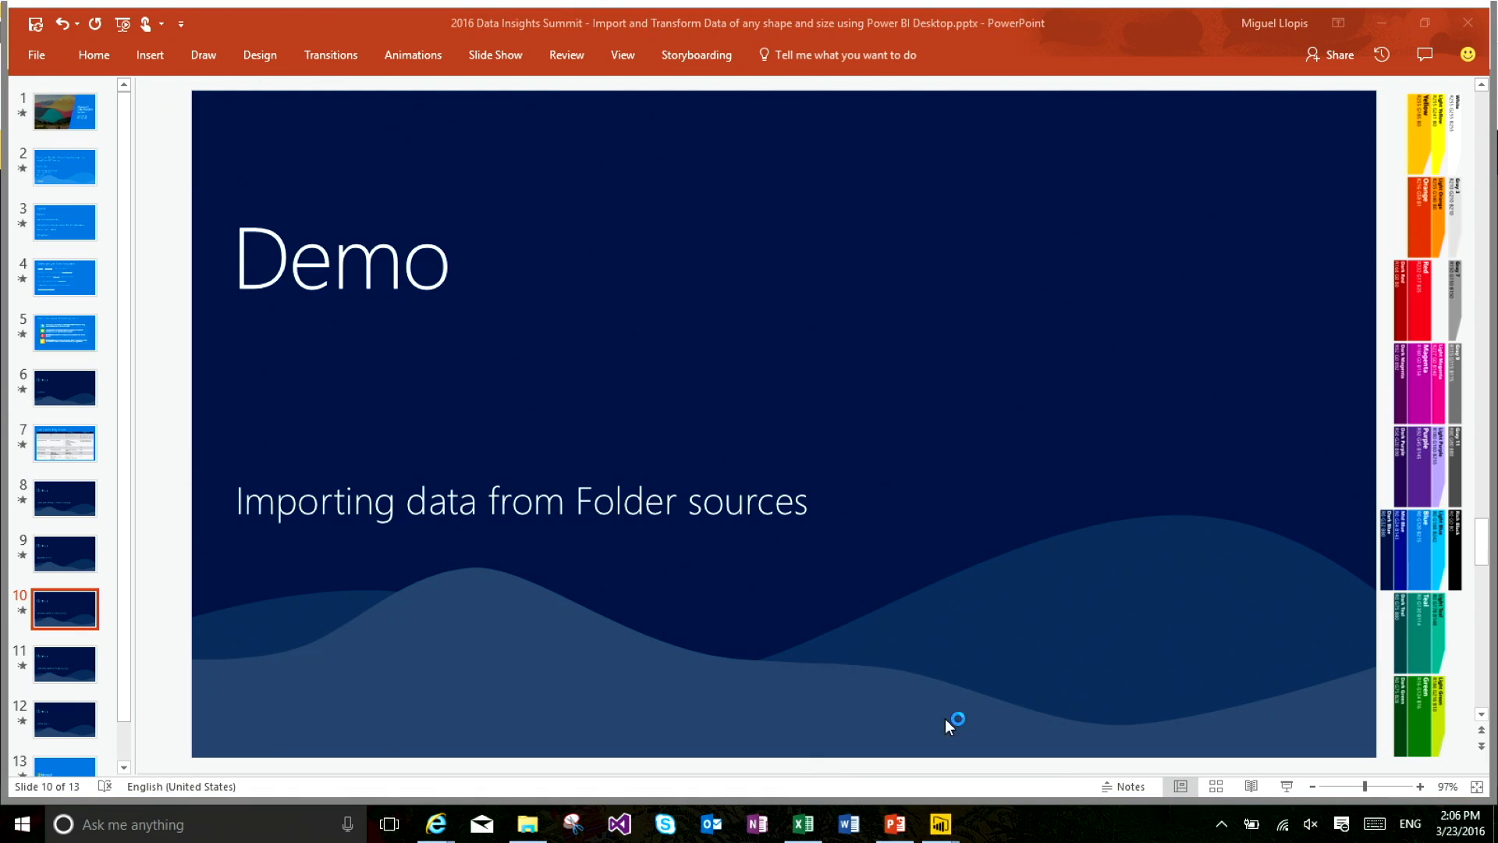
{"action": "left_click", "coordinate": [527, 824]}
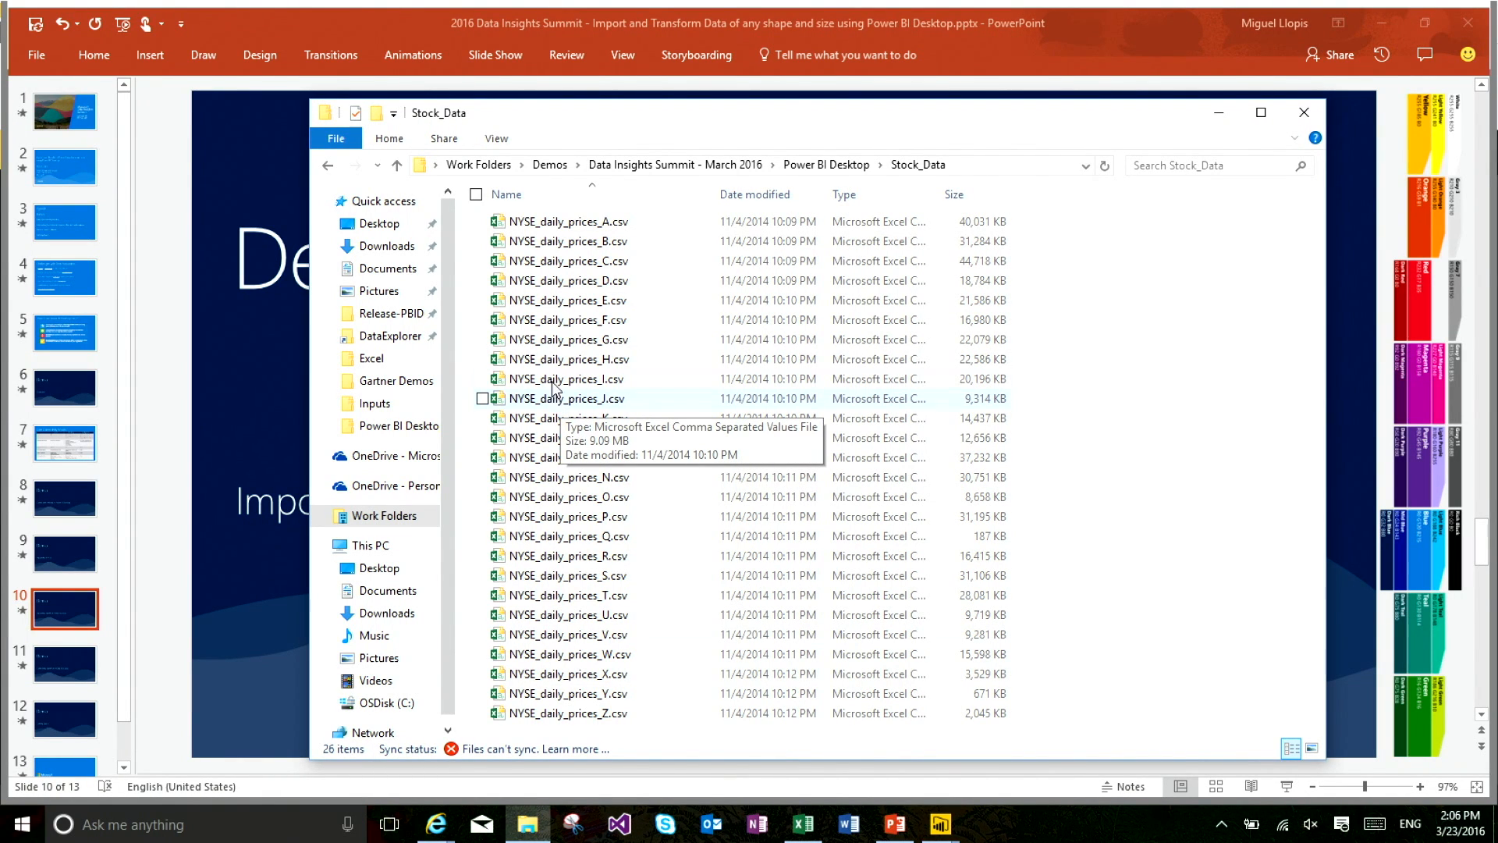
Open NYSE_daily_prices_A.csv from the Stock_Data folder in Excel and examine its stock_symbol and date columns
{"action": "double_click", "coordinate": [575, 221]}
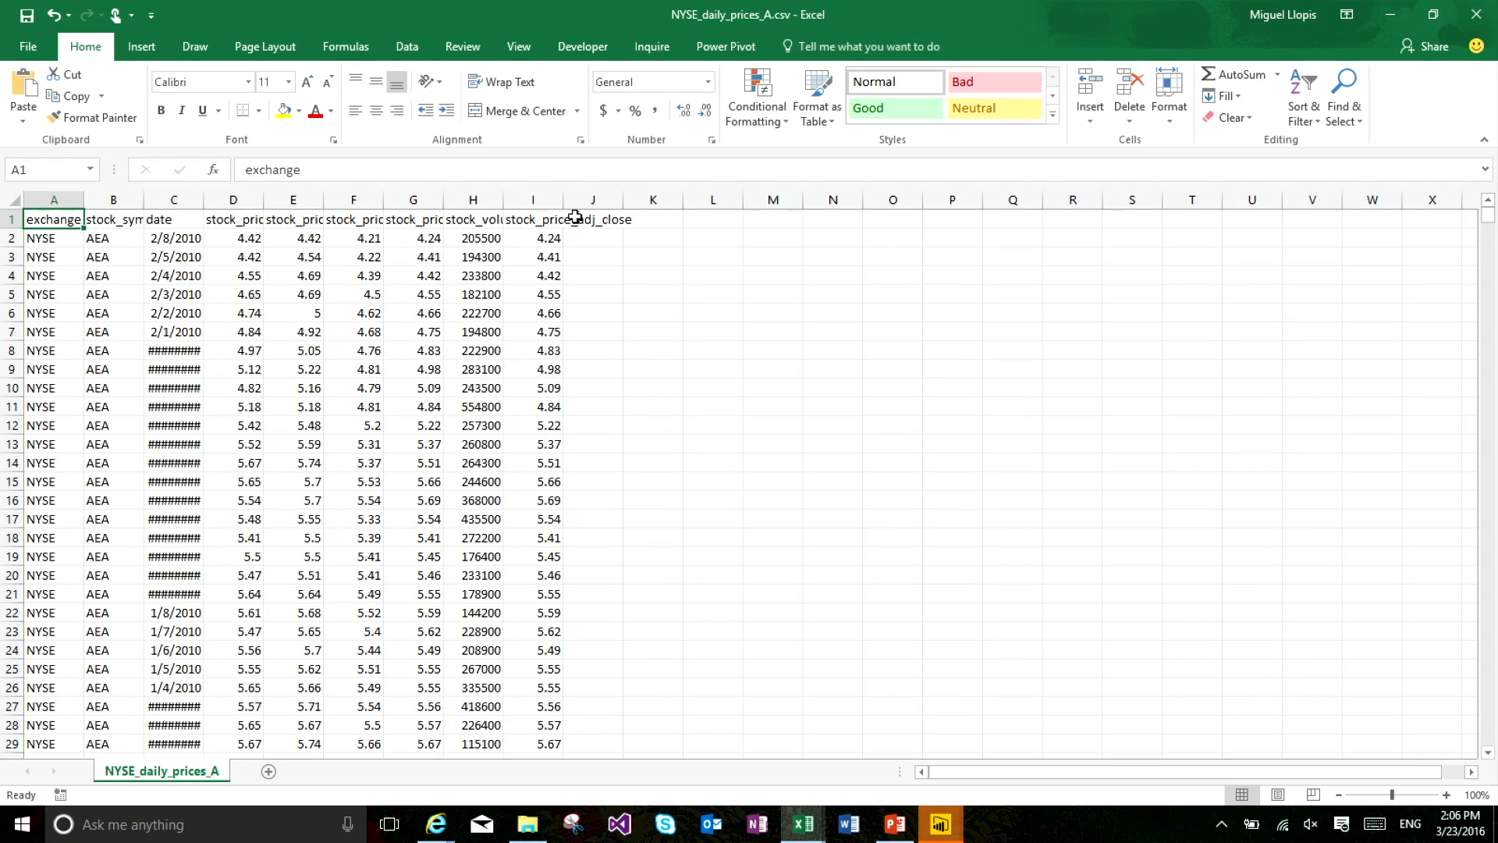
{"action": "left_click", "coordinate": [127, 200]}
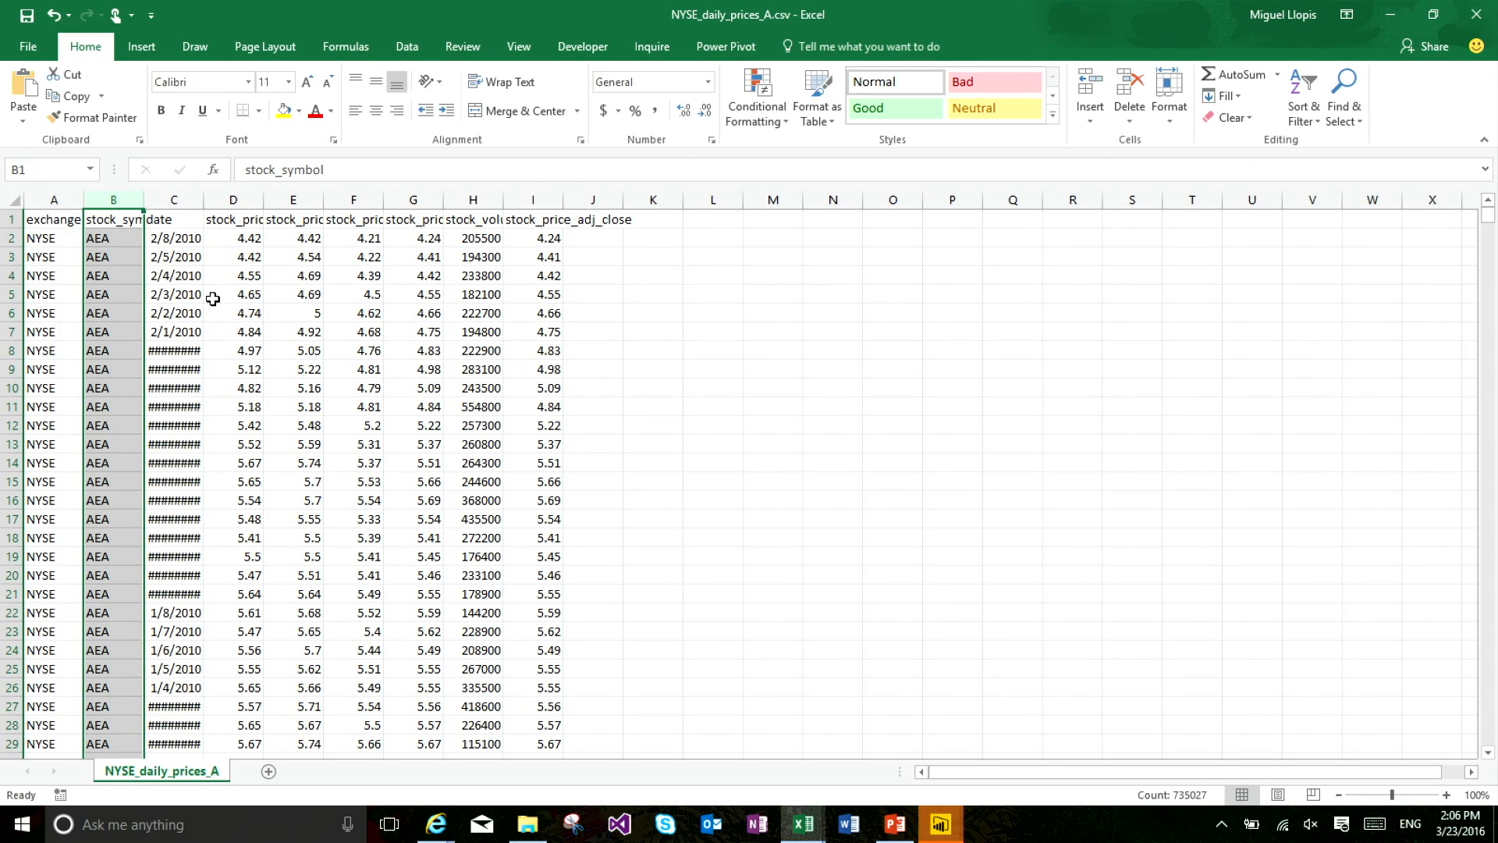
{"action": "left_click", "coordinate": [195, 242]}
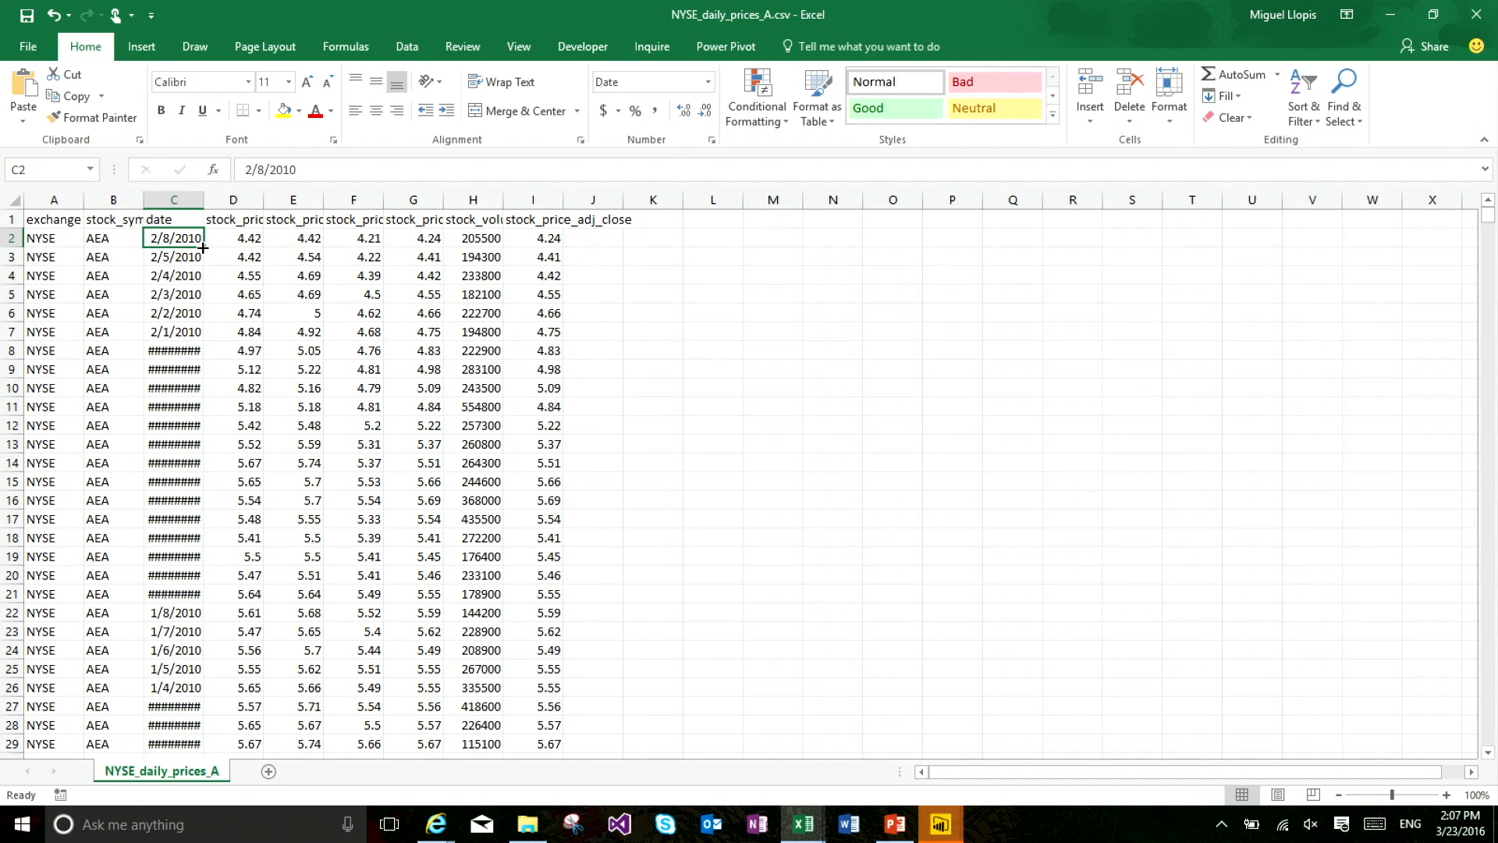
Switch to the blank Power BI Desktop report and start getting data from a new source
{"action": "key", "text": "alt+Tab"}
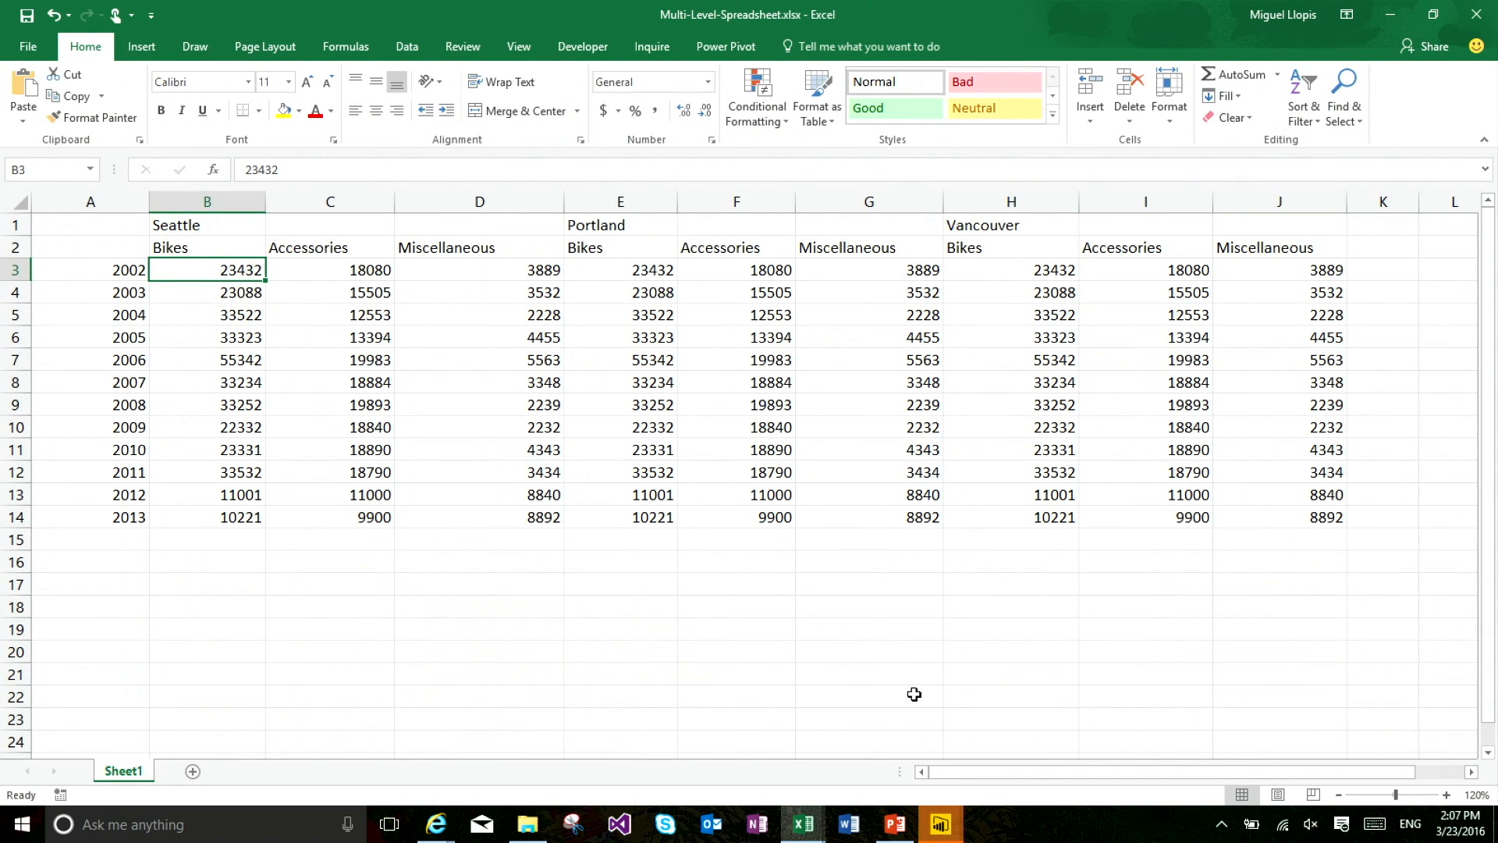
{"action": "left_click", "coordinate": [1358, 759]}
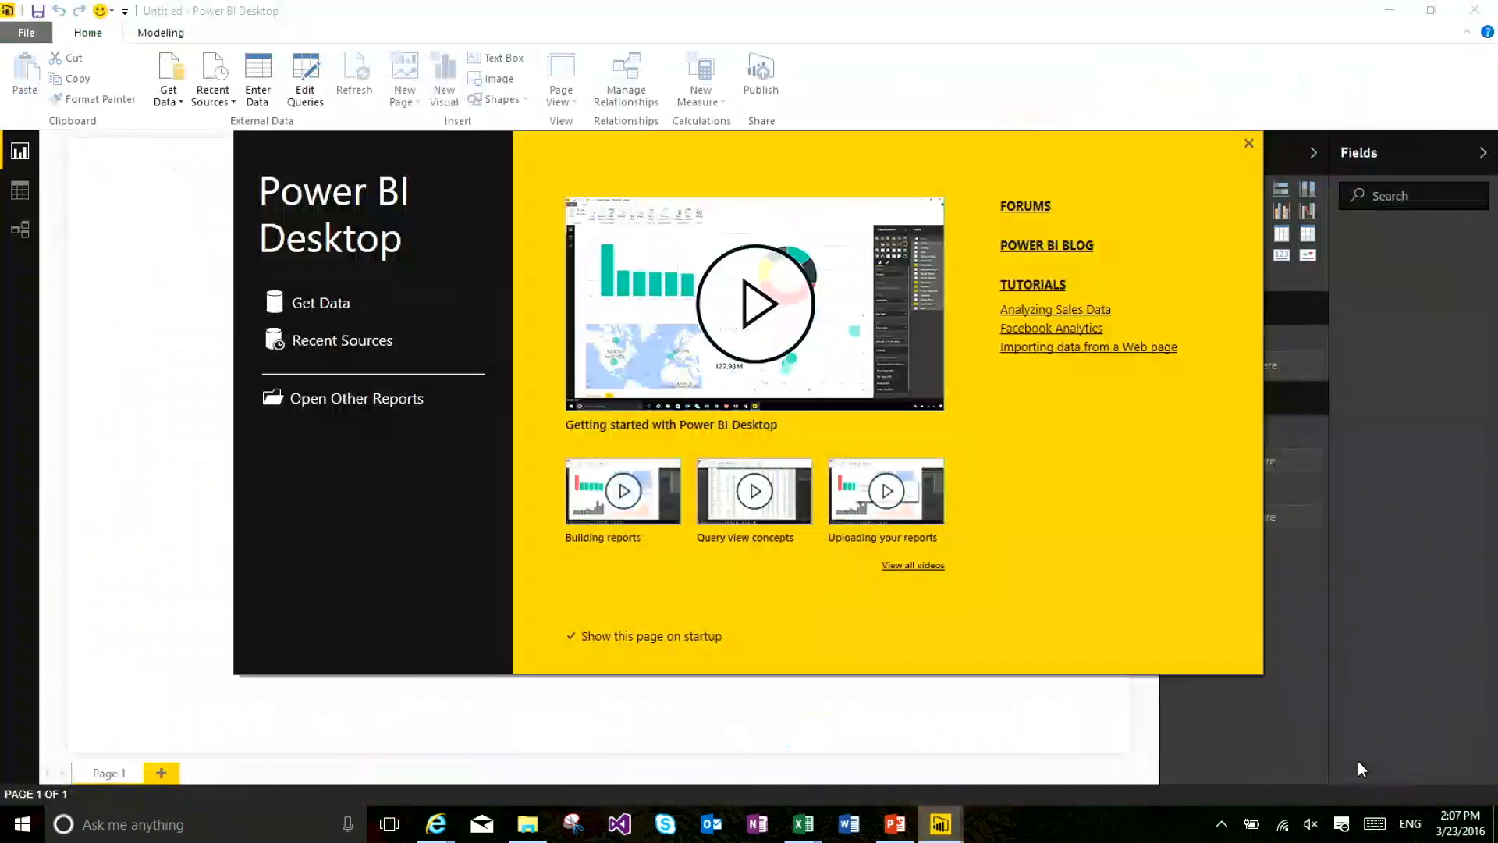
{"action": "left_click", "coordinate": [297, 304]}
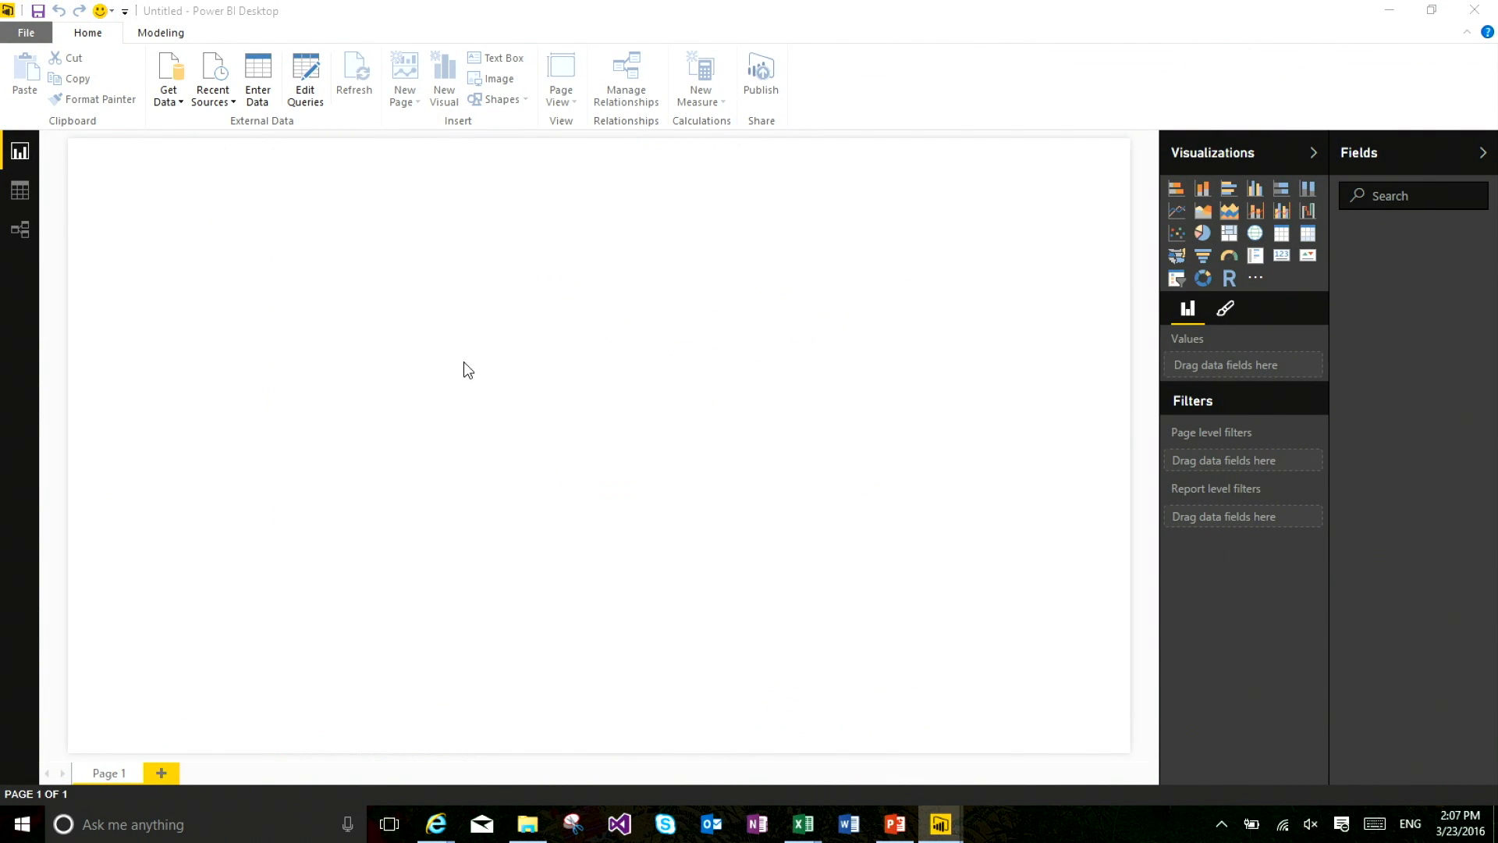
{"action": "mouse_move", "coordinate": [943, 821]}
{"action": "left_click", "coordinate": [1434, 745]}
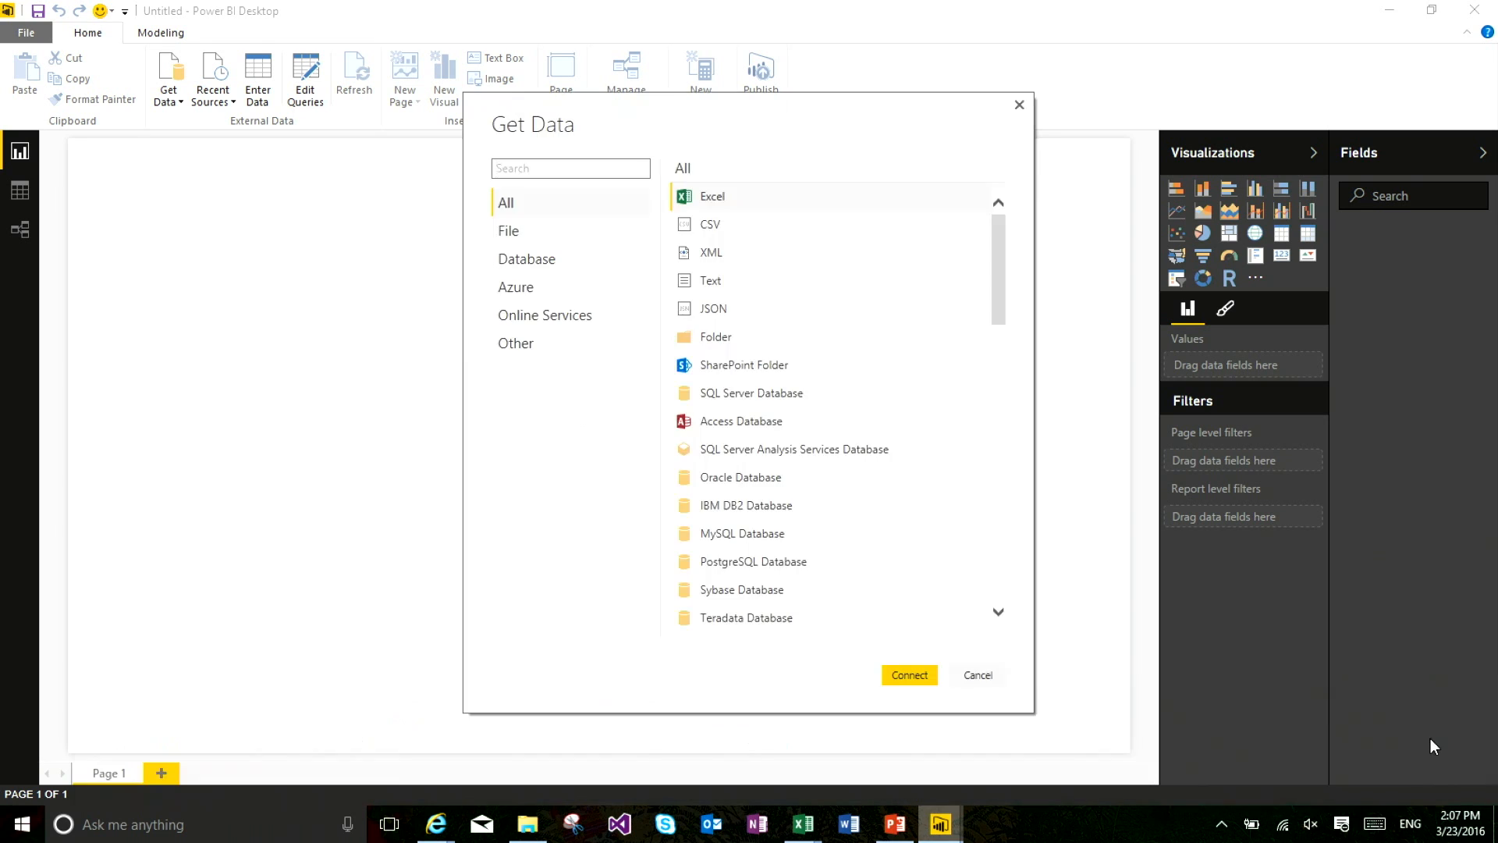
Choose Folder from the File sources and connect to it
{"action": "left_click", "coordinate": [518, 230]}
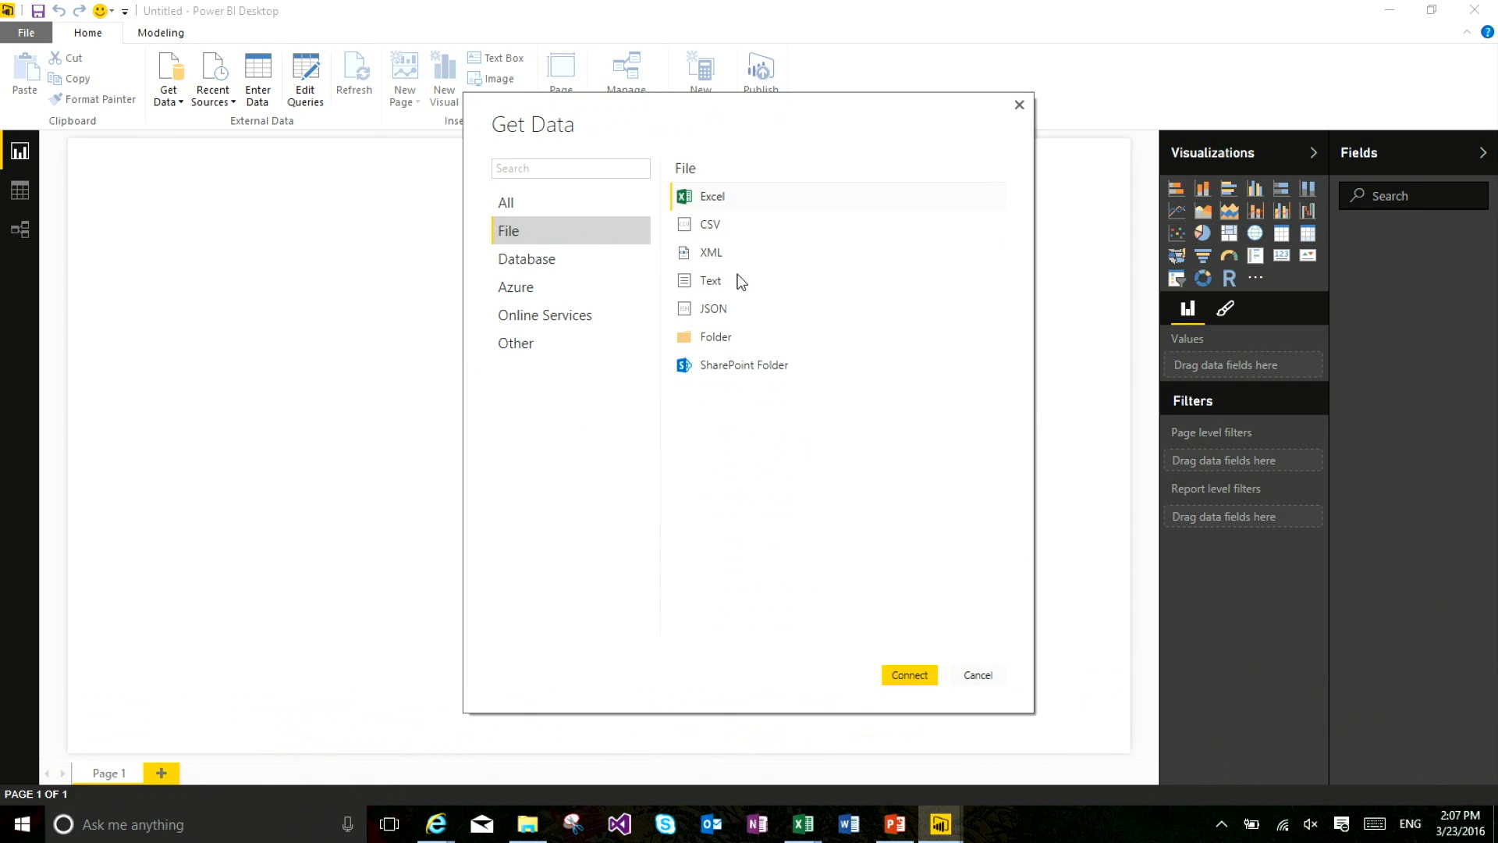
{"action": "left_click", "coordinate": [737, 337]}
{"action": "left_click", "coordinate": [768, 367]}
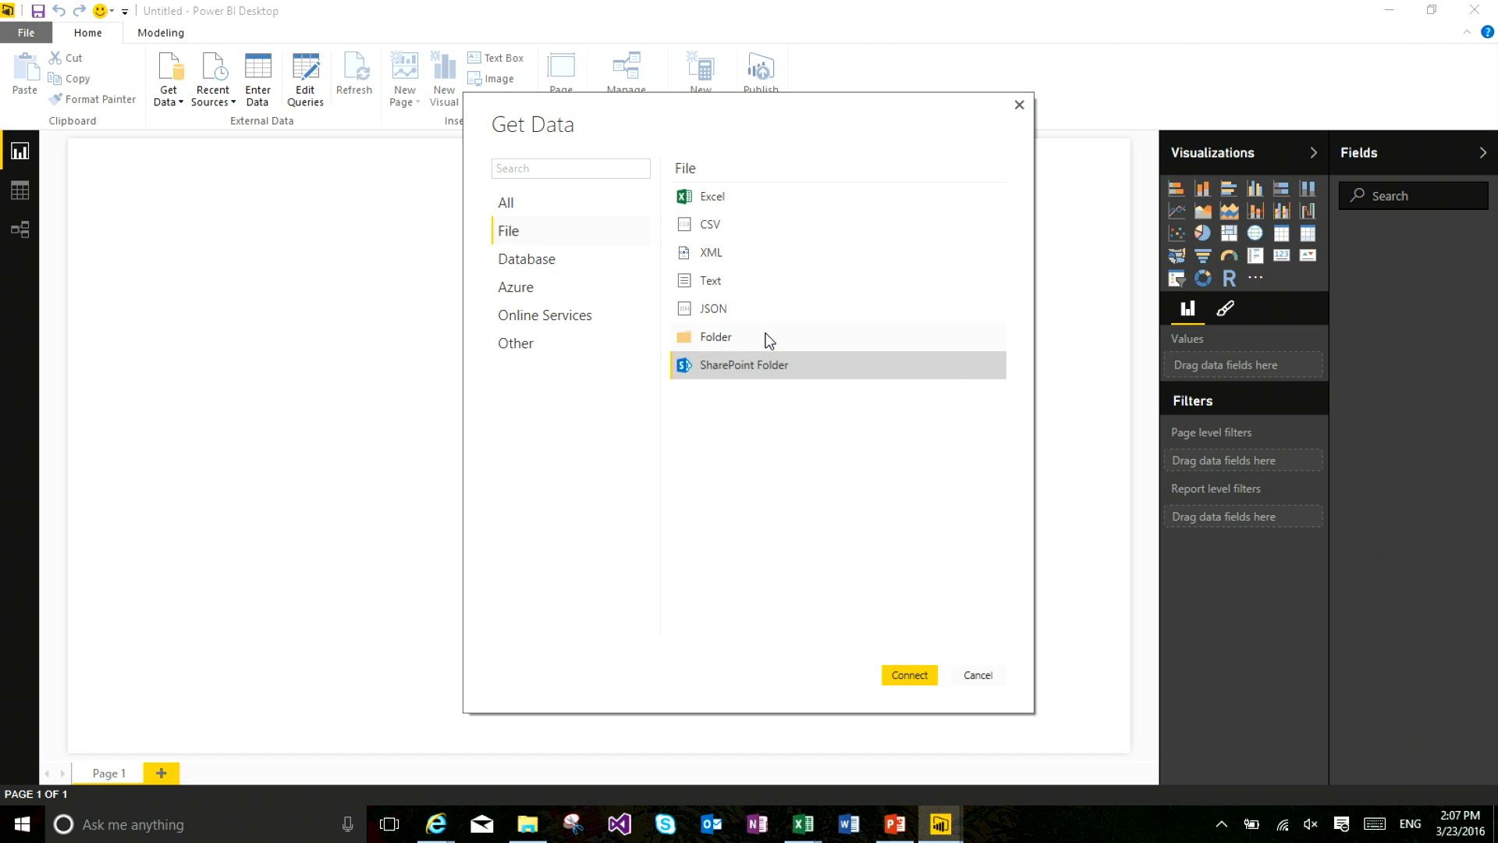
{"action": "left_click", "coordinate": [766, 335]}
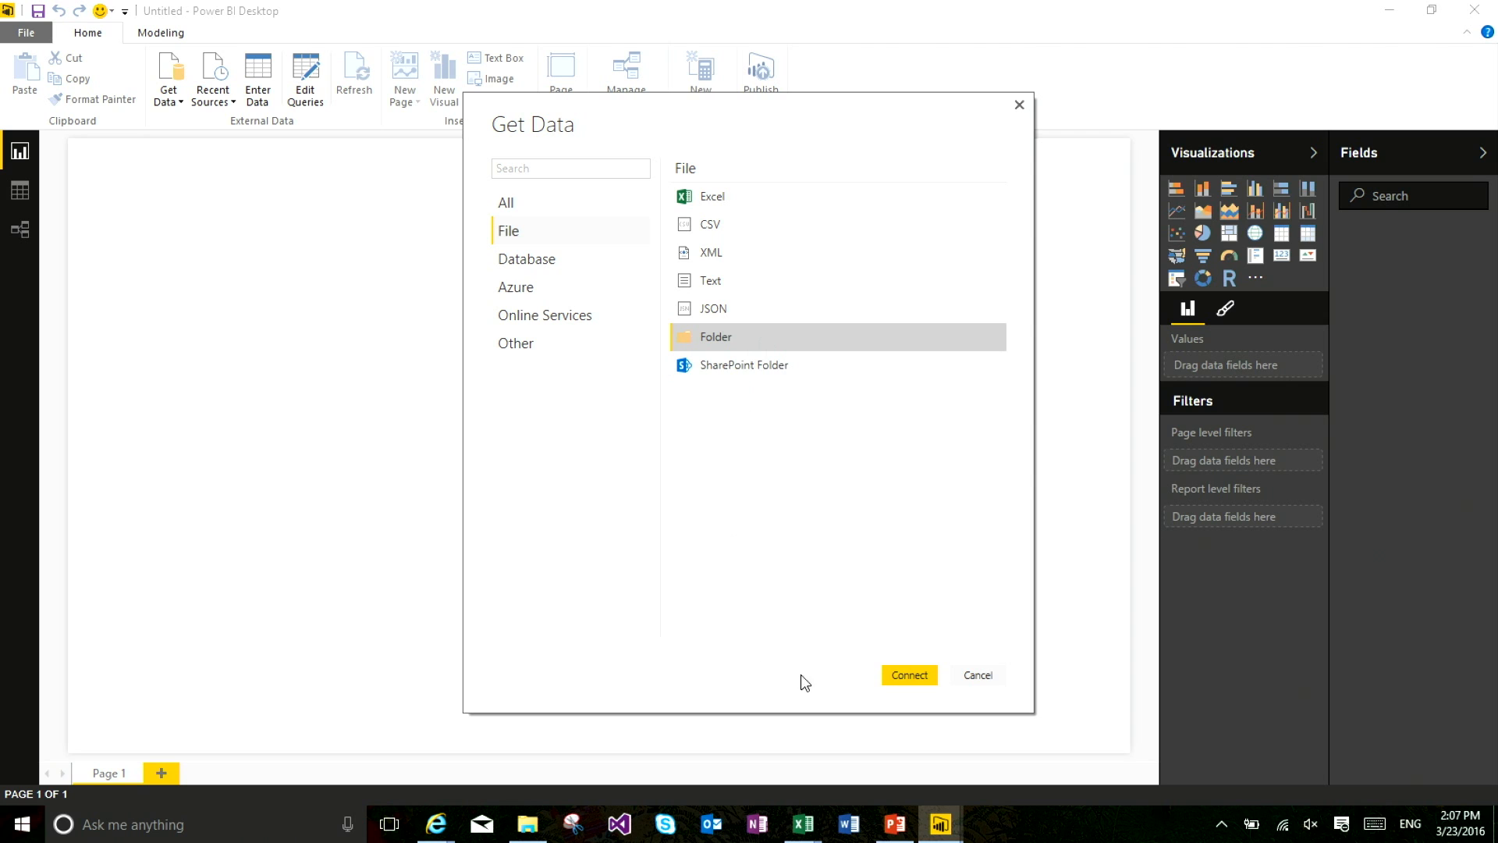
{"action": "left_click", "coordinate": [922, 675]}
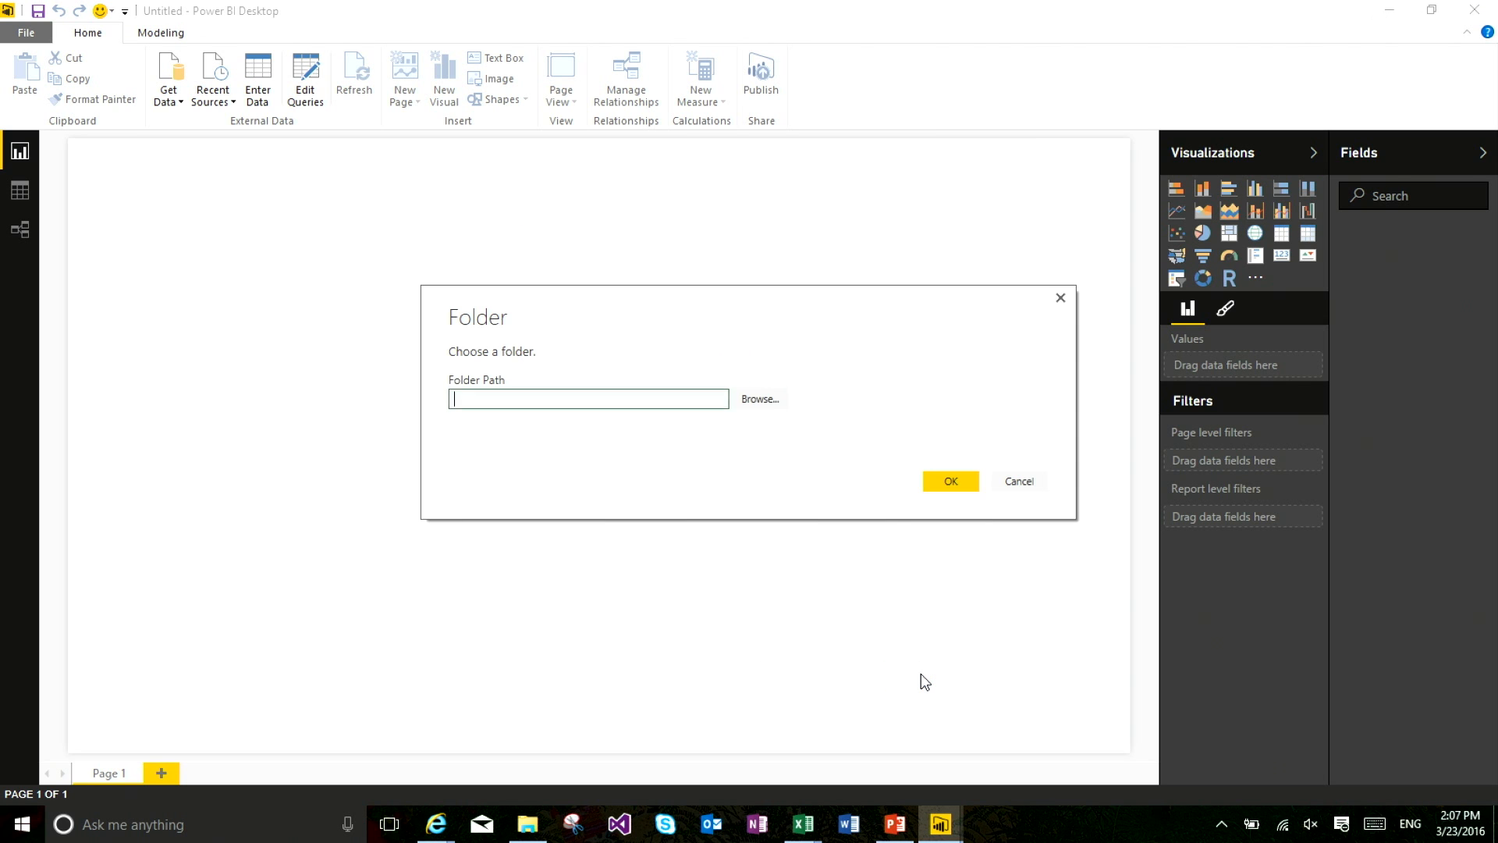
Set the folder path to Stock_Data inside Work Folders, Demos, Data Insights Summit - March 2016, Power BI Desktop, and load its file preview
{"action": "left_click", "coordinate": [779, 399]}
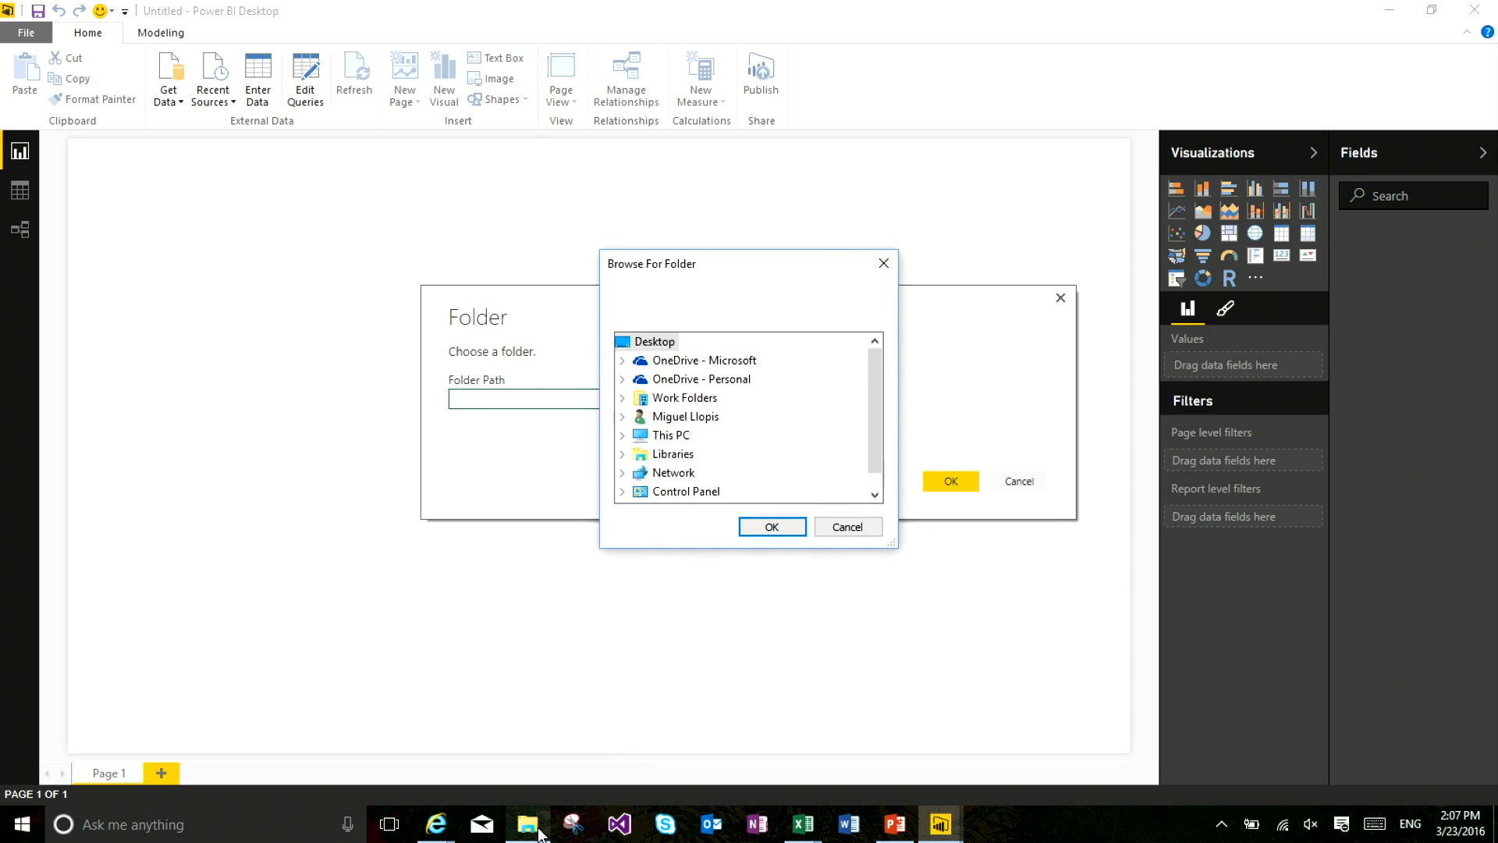
{"action": "left_click", "coordinate": [621, 398]}
{"action": "scroll", "coordinate": [640, 417], "scroll_direction": "down", "scroll_amount": 10}
{"action": "scroll", "coordinate": [653, 423], "scroll_direction": "up", "scroll_amount": 1}
{"action": "left_click", "coordinate": [639, 379]}
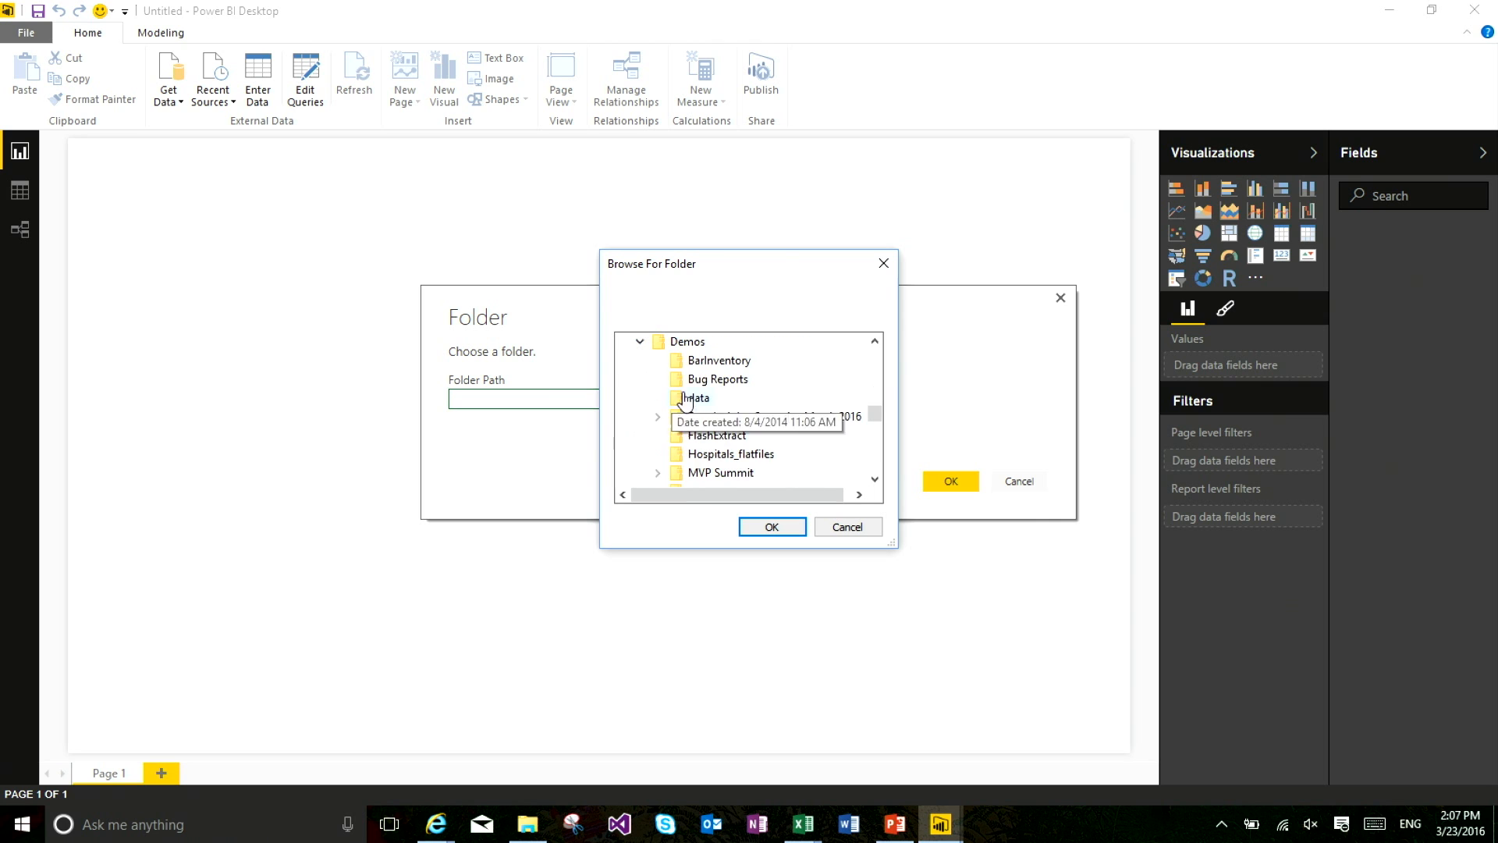
{"action": "left_click", "coordinate": [658, 416]}
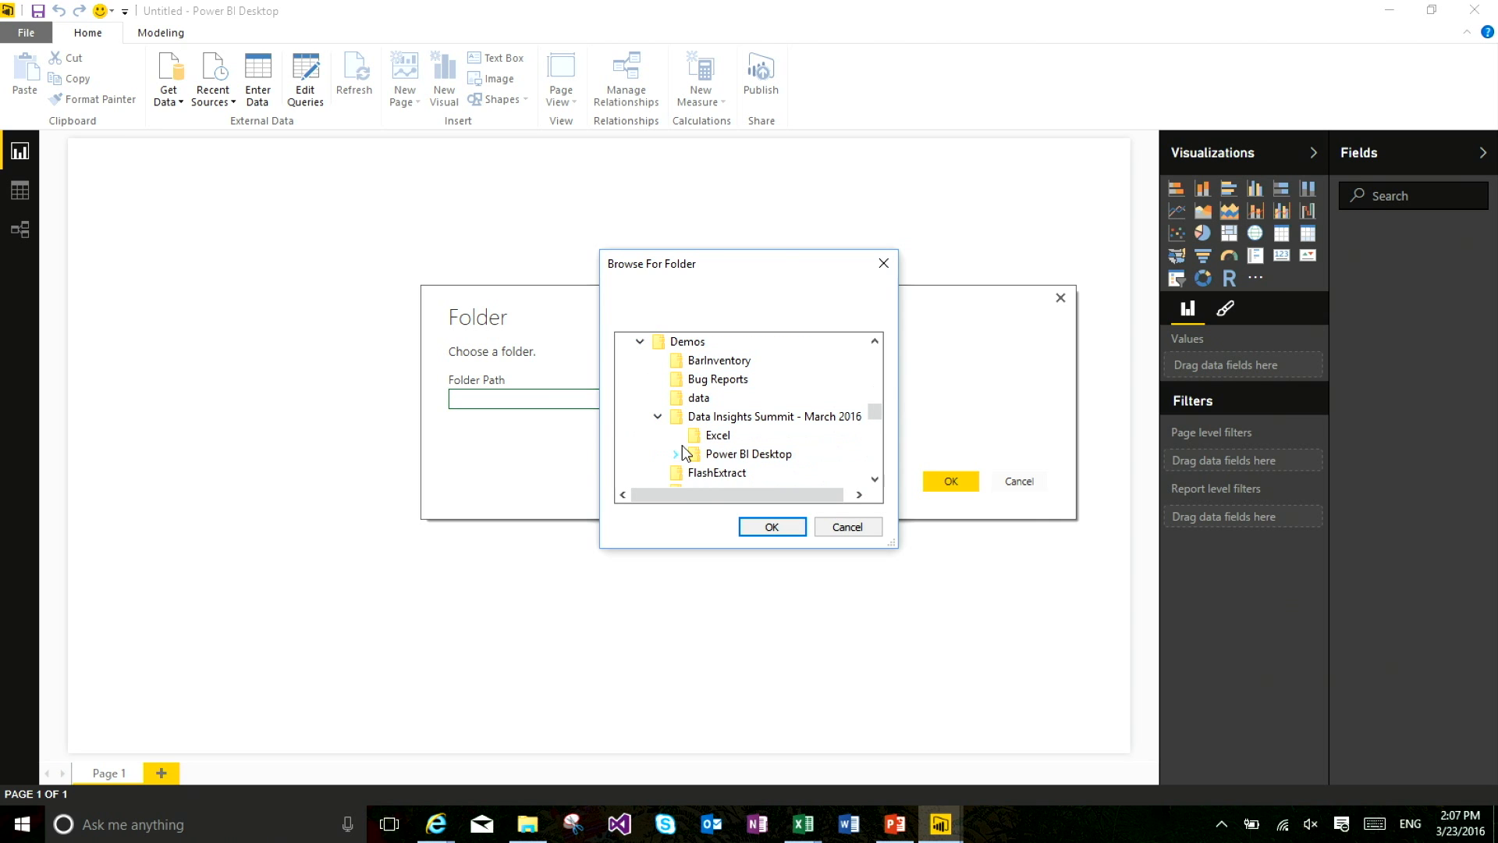
{"action": "left_click", "coordinate": [675, 453]}
{"action": "left_click", "coordinate": [741, 472]}
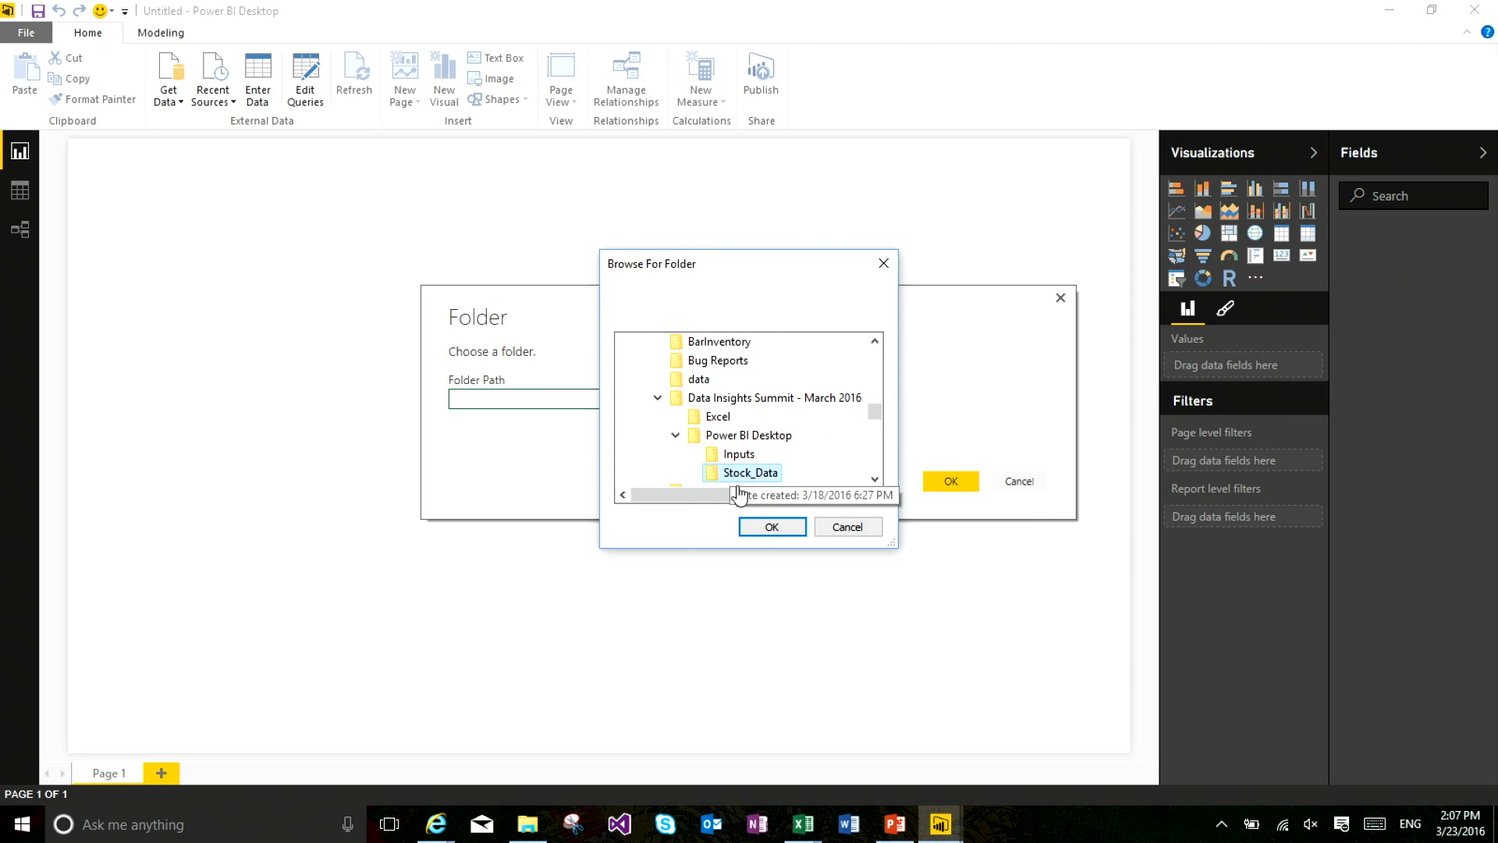
{"action": "left_click", "coordinate": [765, 528]}
{"action": "left_click", "coordinate": [964, 481]}
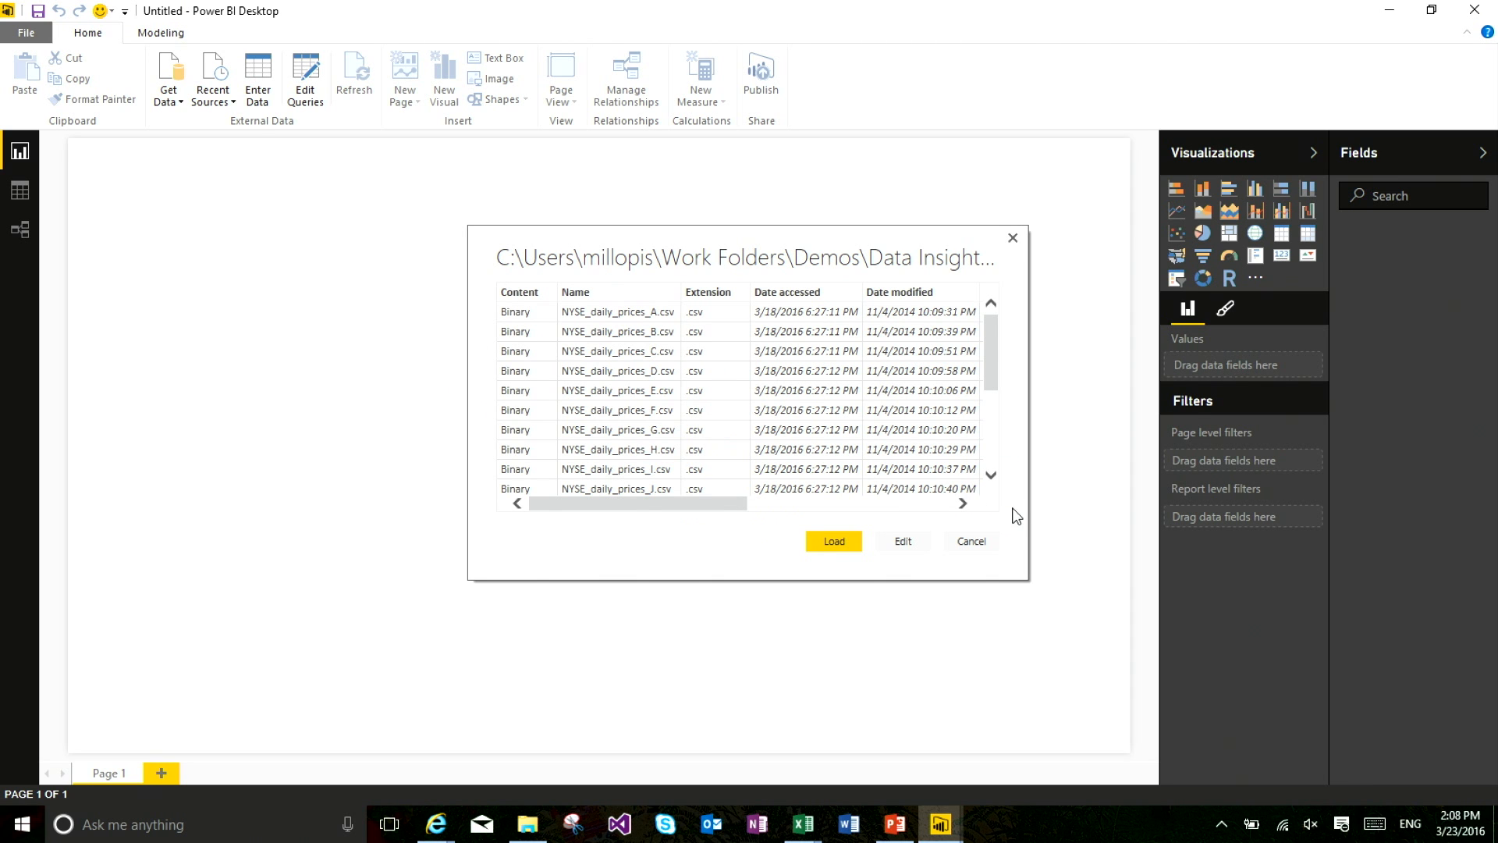
Enlarge and reposition the folder preview and open the Stock_Data file list for editing in the Query Editor
{"action": "left_click_drag", "start_coordinate": [1028, 578], "coordinate": [1249, 686]}
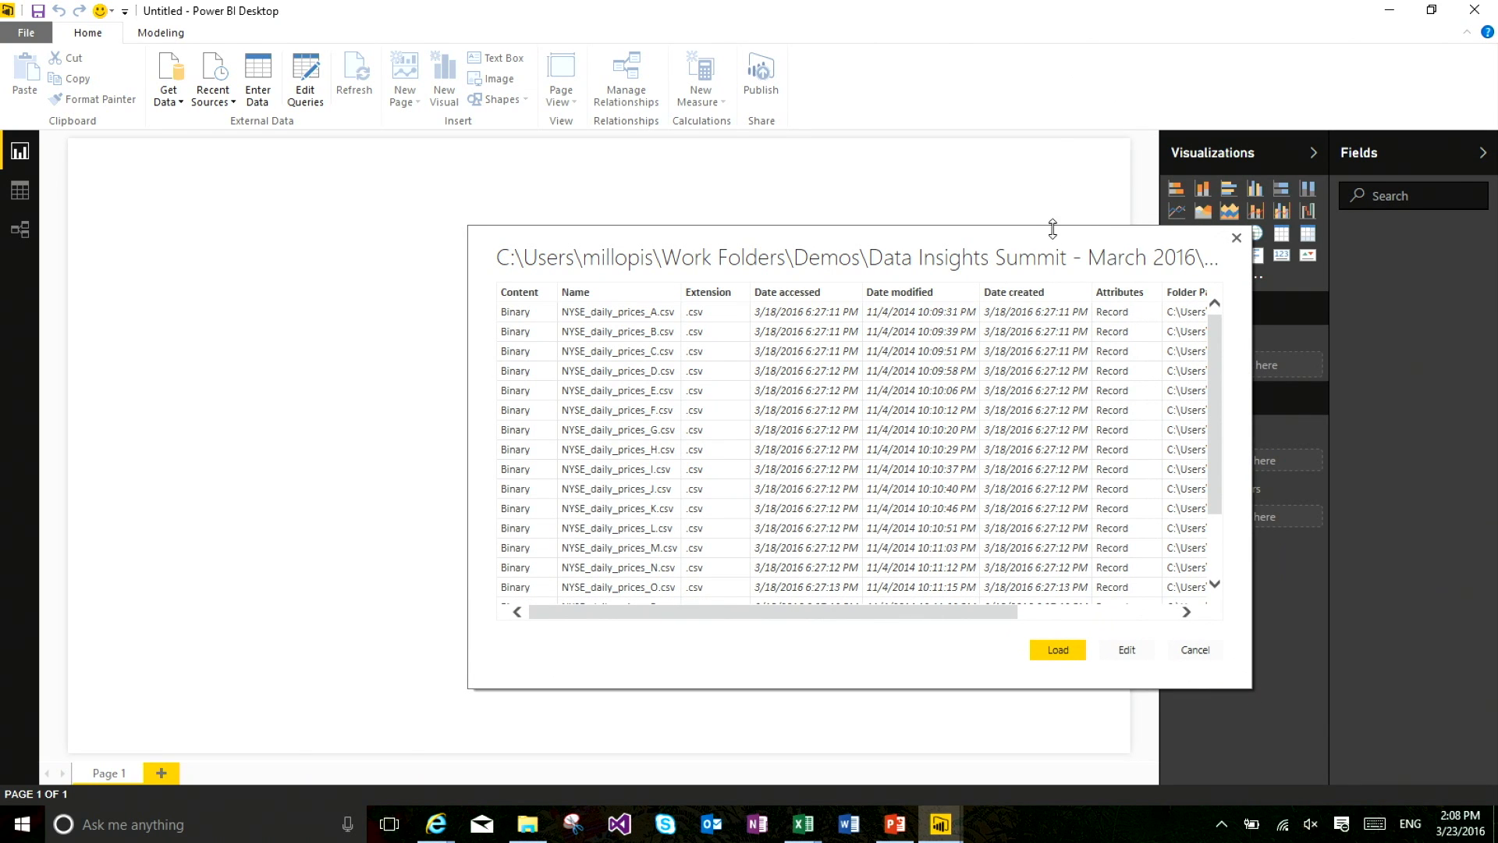
{"action": "left_click_drag", "start_coordinate": [1042, 238], "coordinate": [799, 227]}
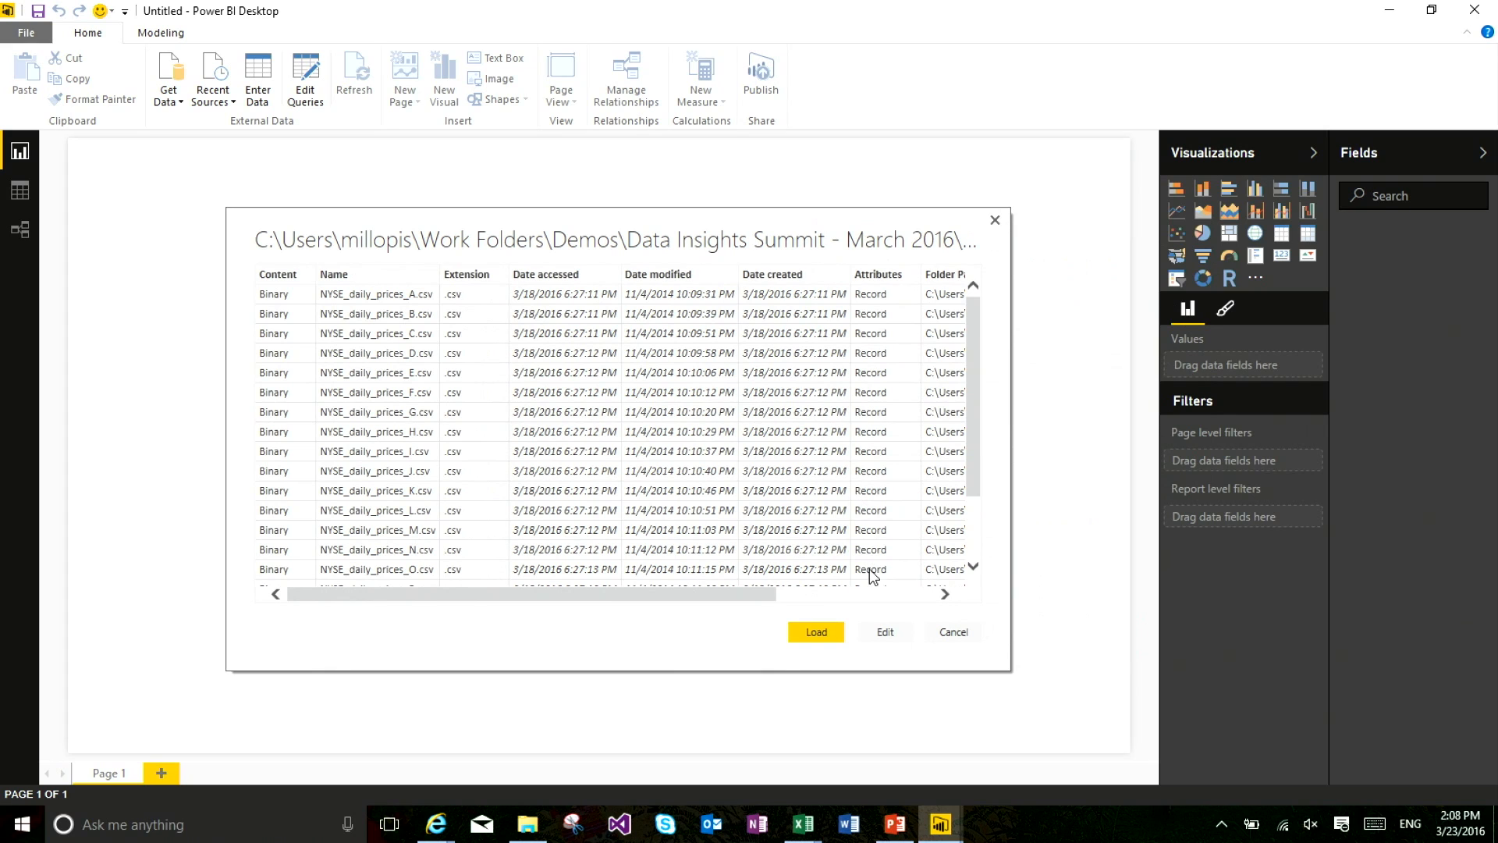
{"action": "left_click", "coordinate": [884, 633]}
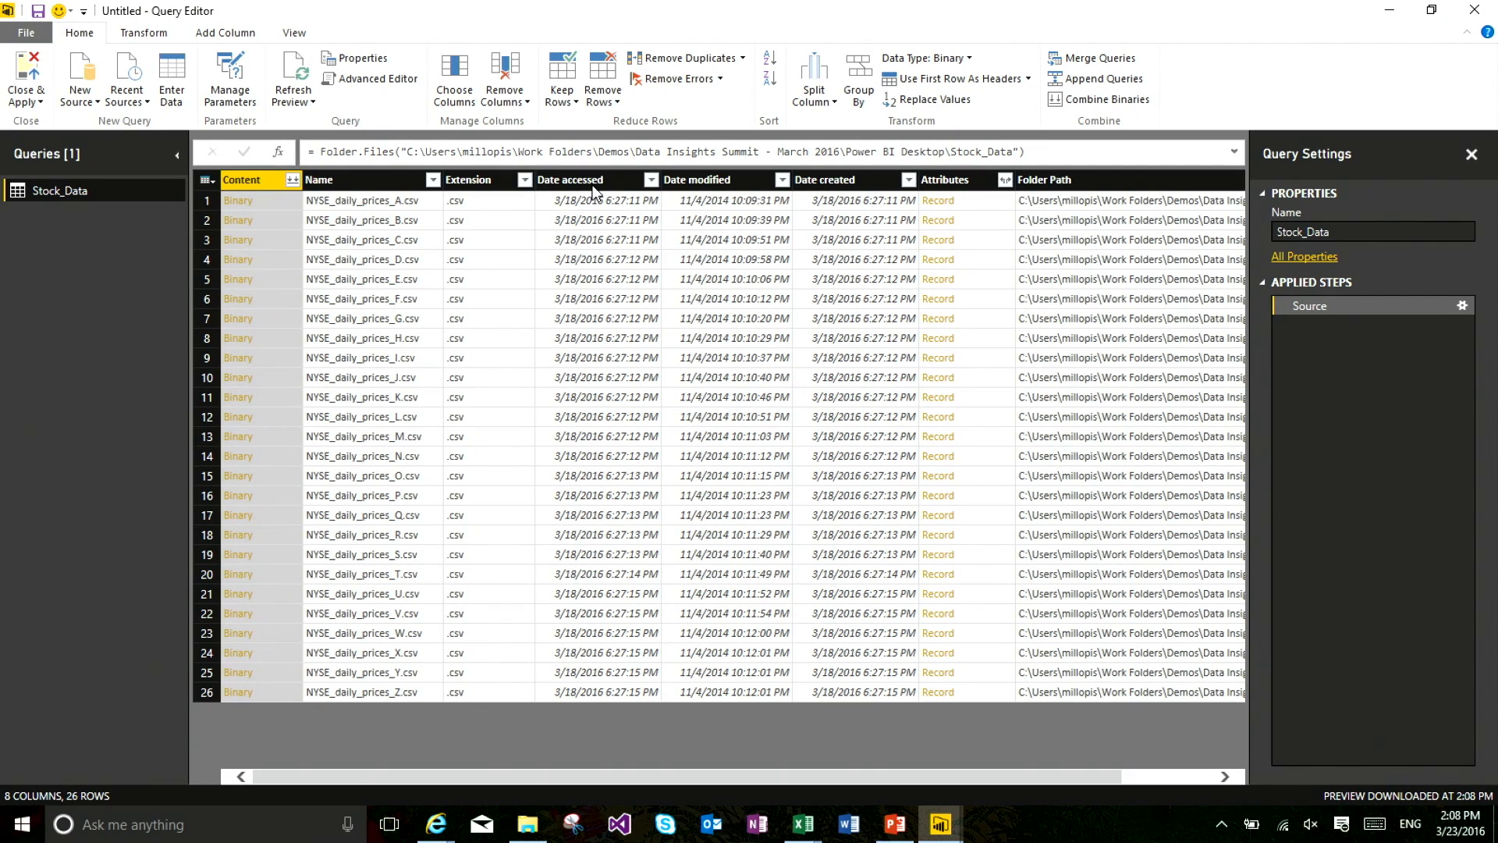
Review the file list's Name, Extension and date columns, including the filter options available for Extension
{"action": "left_click", "coordinate": [381, 180]}
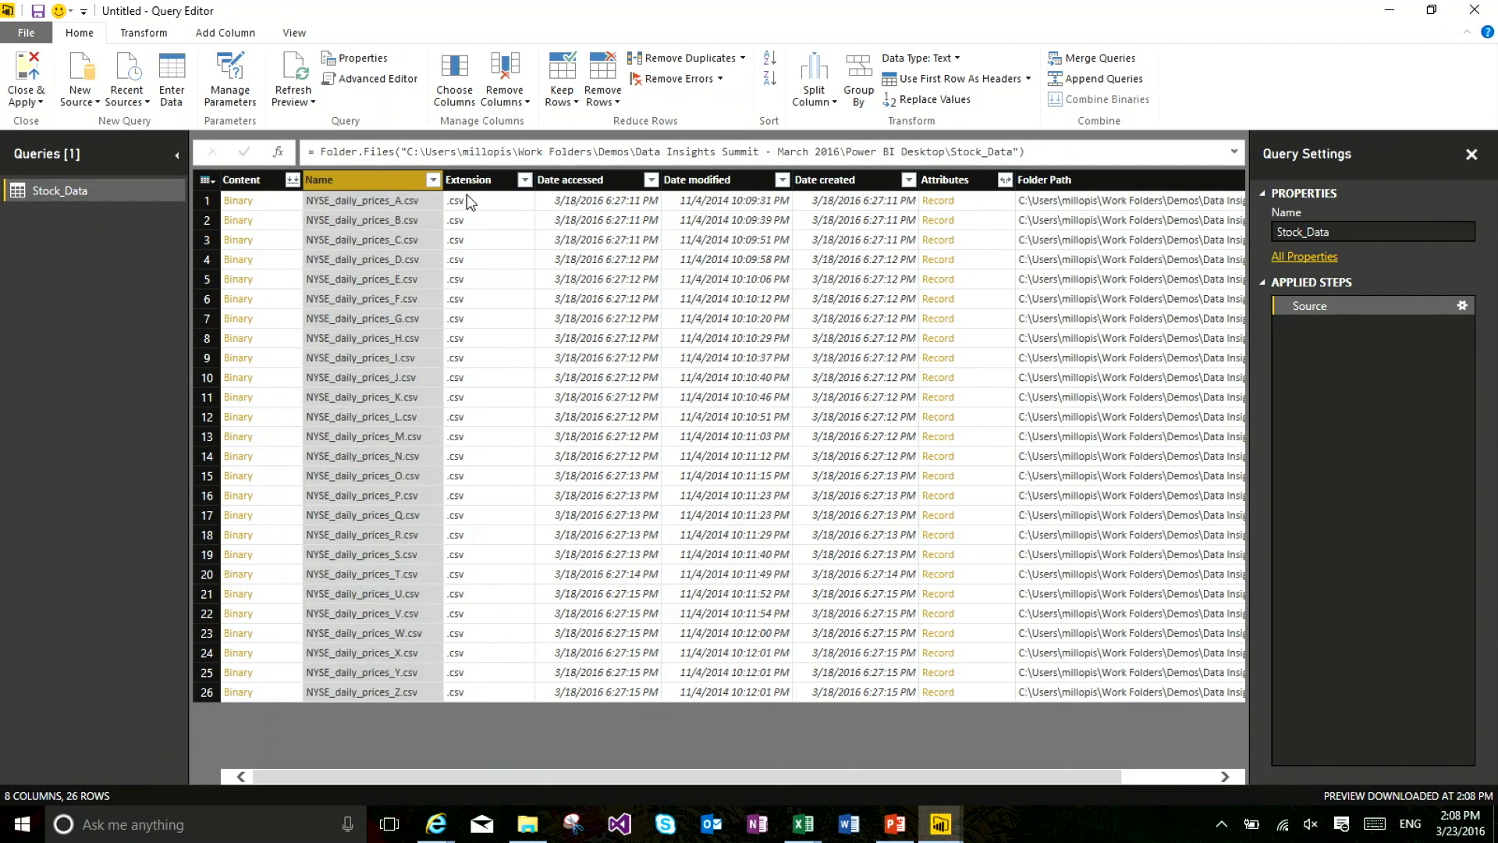
{"action": "left_click", "coordinate": [482, 181]}
{"action": "left_click", "coordinate": [524, 181]}
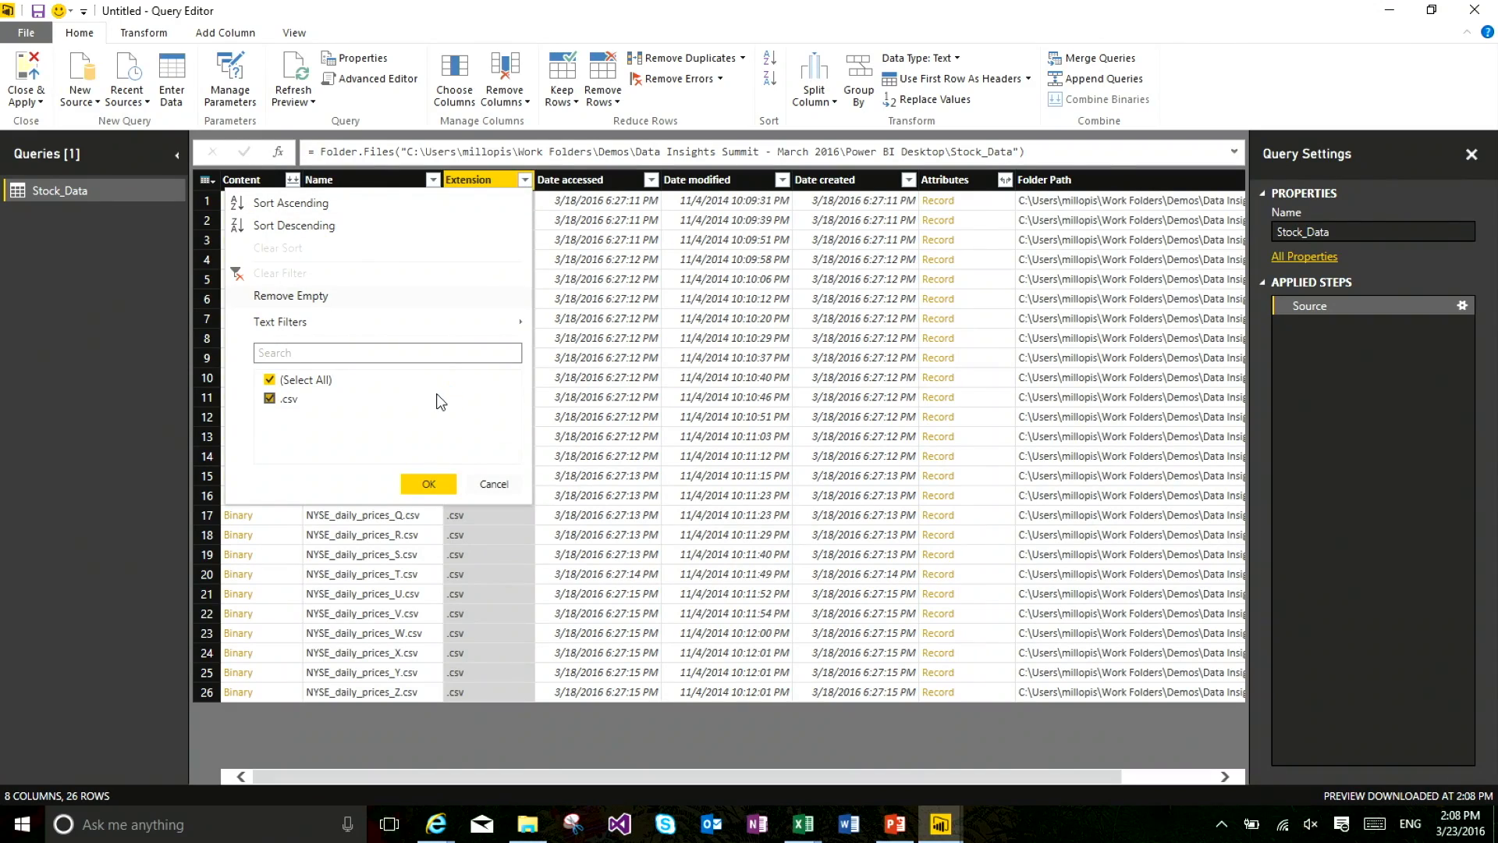
{"action": "left_click", "coordinate": [524, 180]}
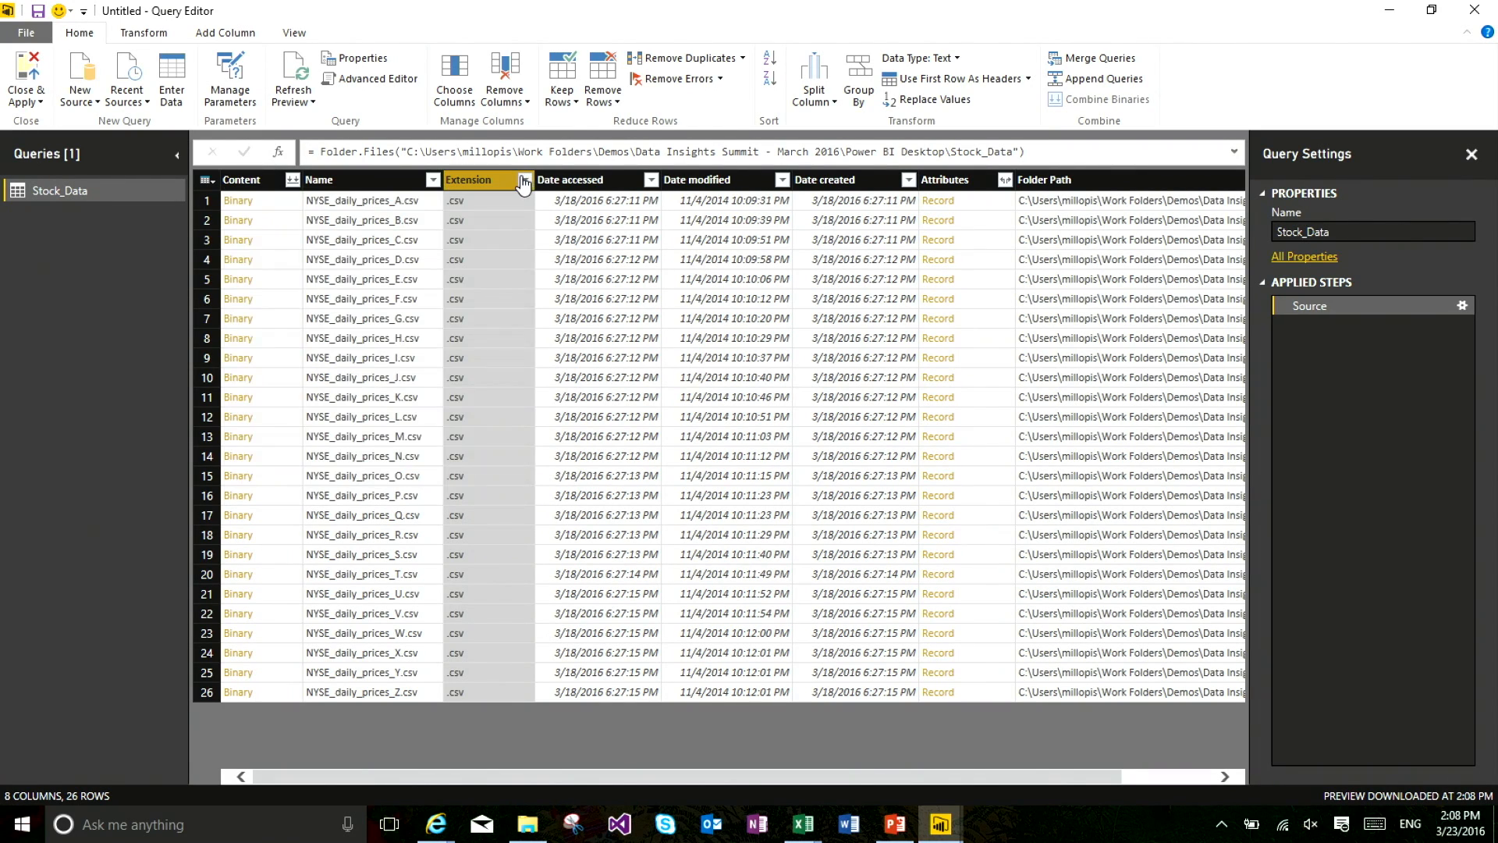
{"action": "left_click", "coordinate": [606, 178]}
{"action": "left_click", "coordinate": [686, 179]}
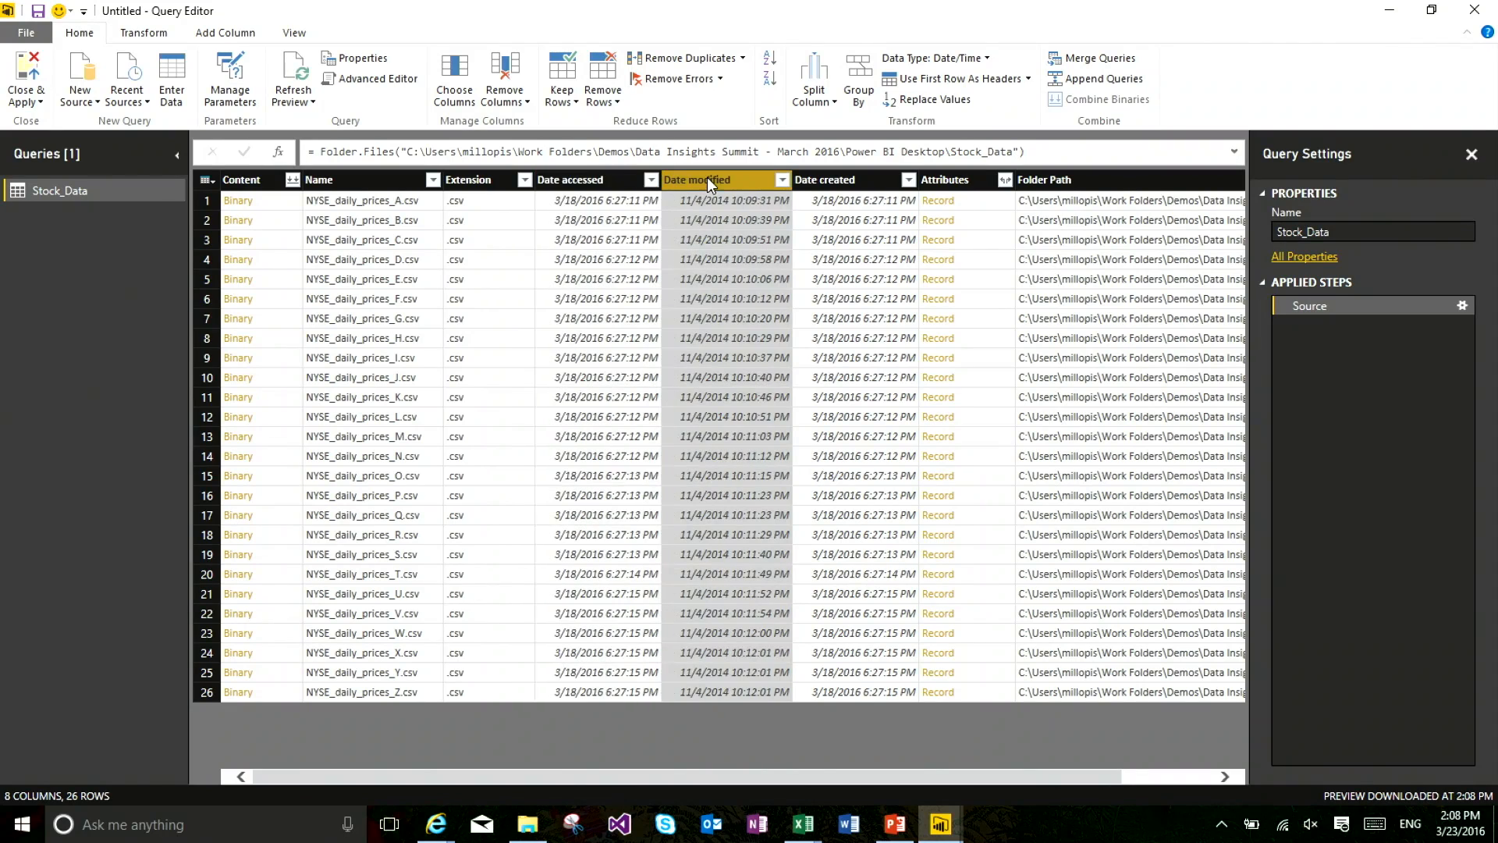
{"action": "left_click", "coordinate": [823, 179]}
Inspect the Attributes record of NYSE_daily_prices_A.csv and look over the Folder Path column
{"action": "left_click", "coordinate": [970, 181]}
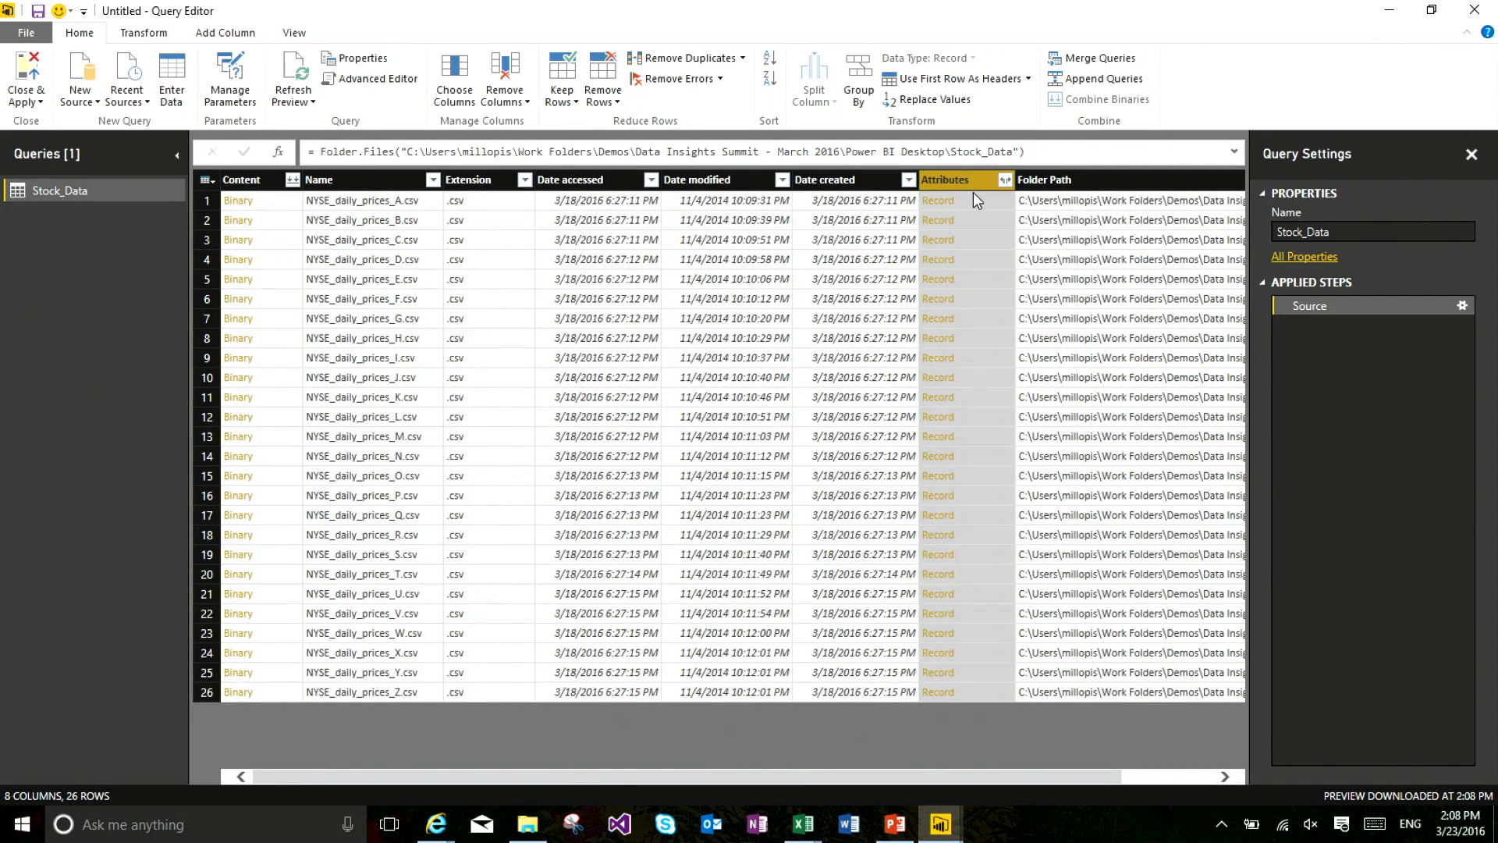
{"action": "left_click", "coordinate": [974, 200]}
{"action": "left_click_drag", "start_coordinate": [696, 675], "coordinate": [696, 386]}
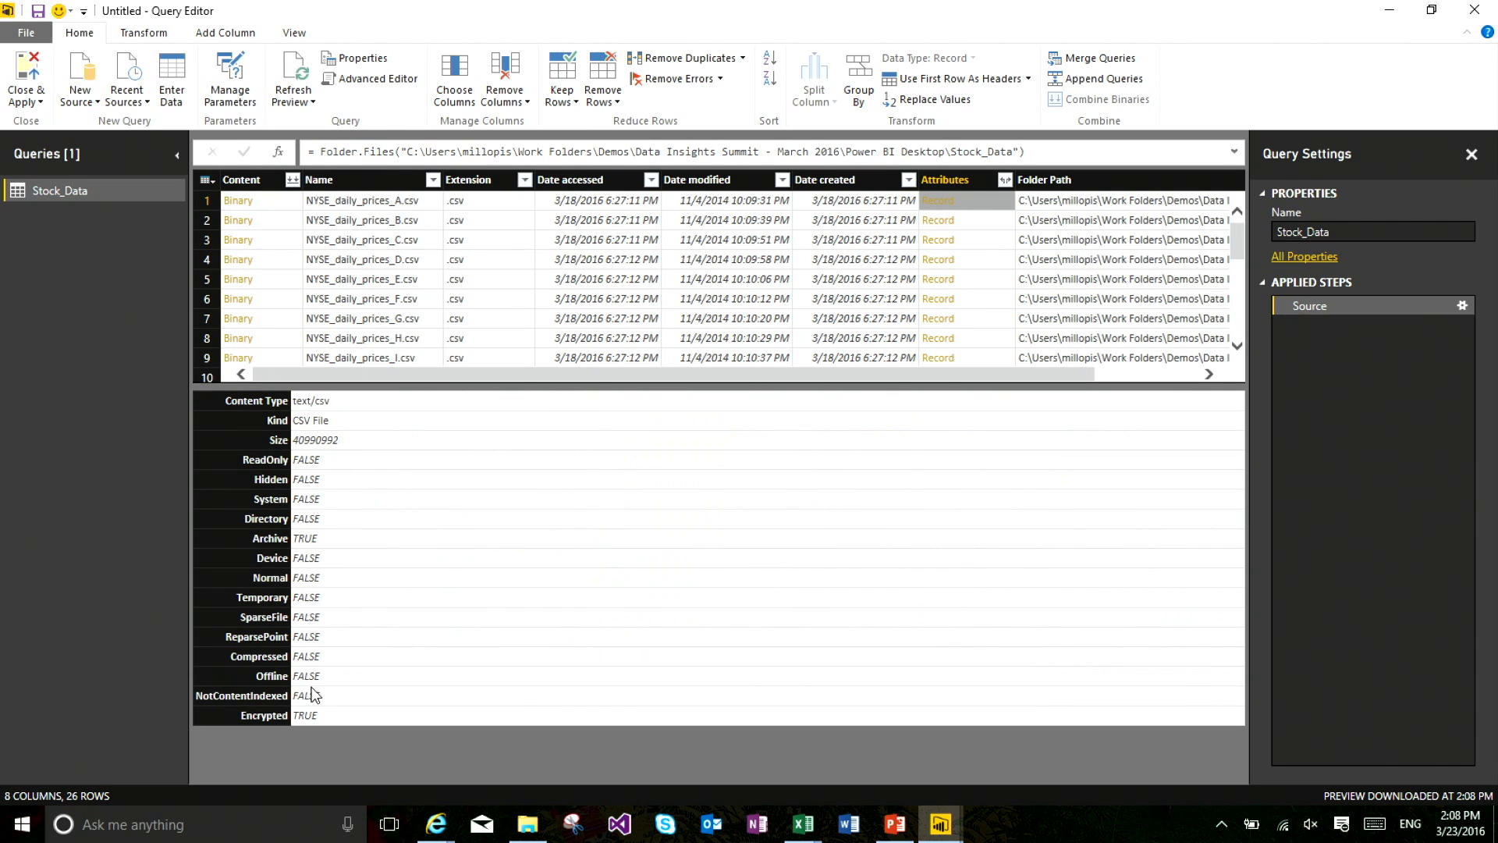
{"action": "left_click_drag", "start_coordinate": [727, 386], "coordinate": [737, 650]}
{"action": "left_click", "coordinate": [1063, 180]}
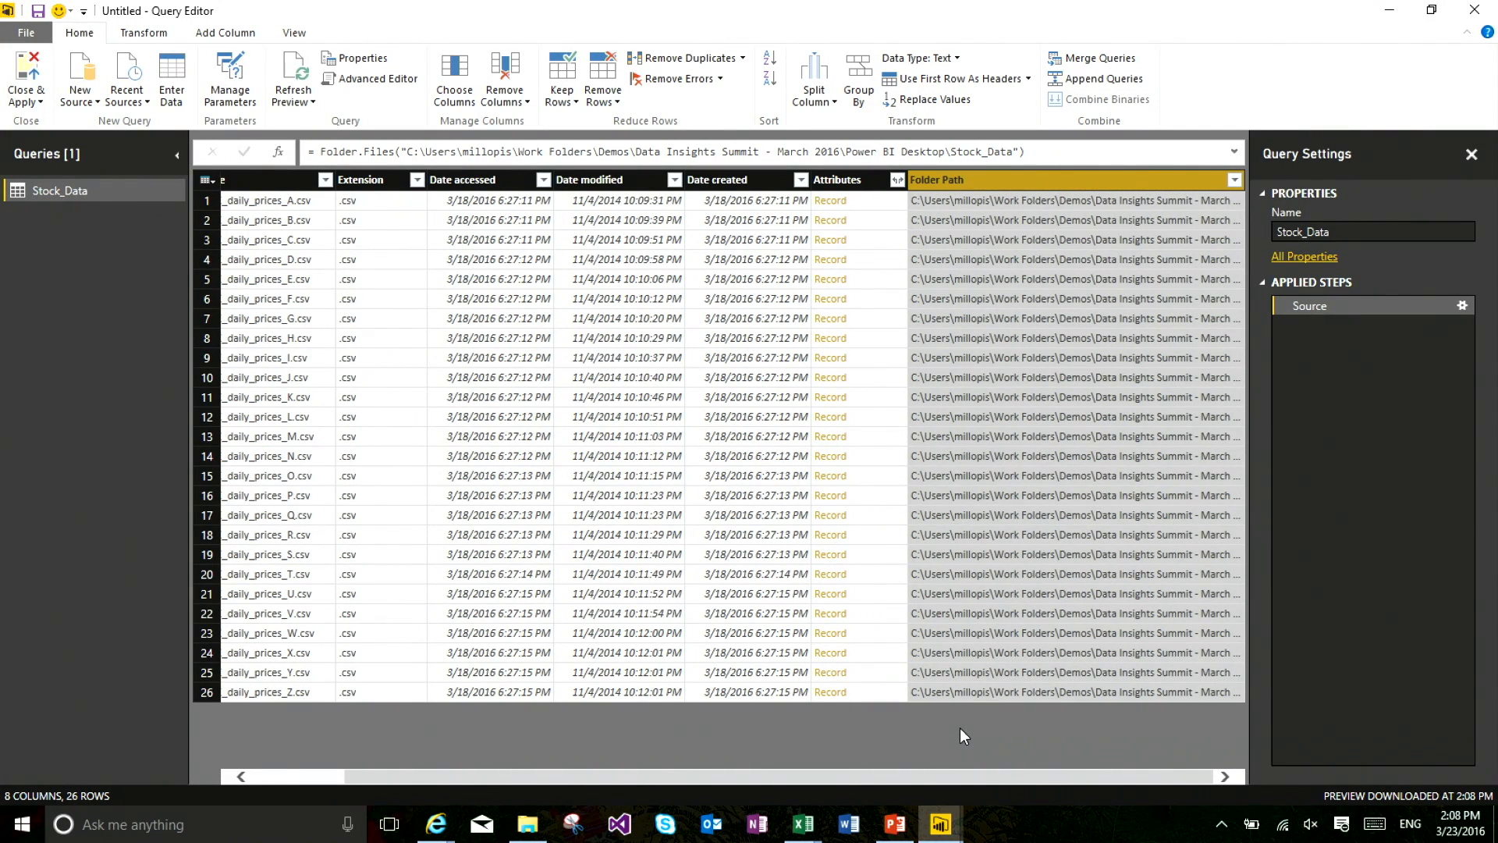
Combine the binaries in the Content column into a single table of stock prices
{"action": "left_click_drag", "start_coordinate": [373, 770], "coordinate": [280, 770]}
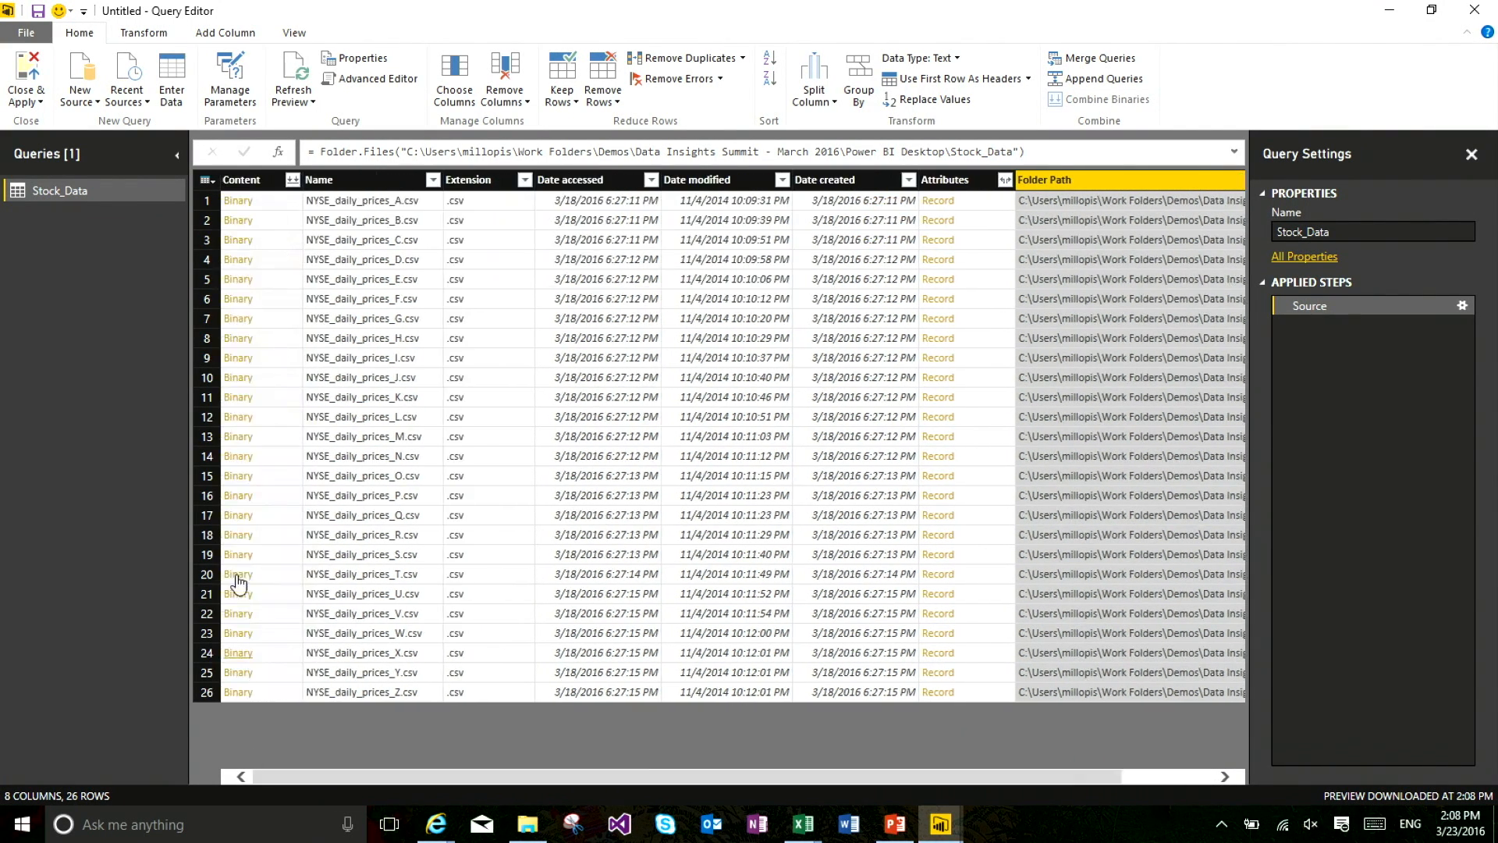
{"action": "left_click", "coordinate": [267, 179]}
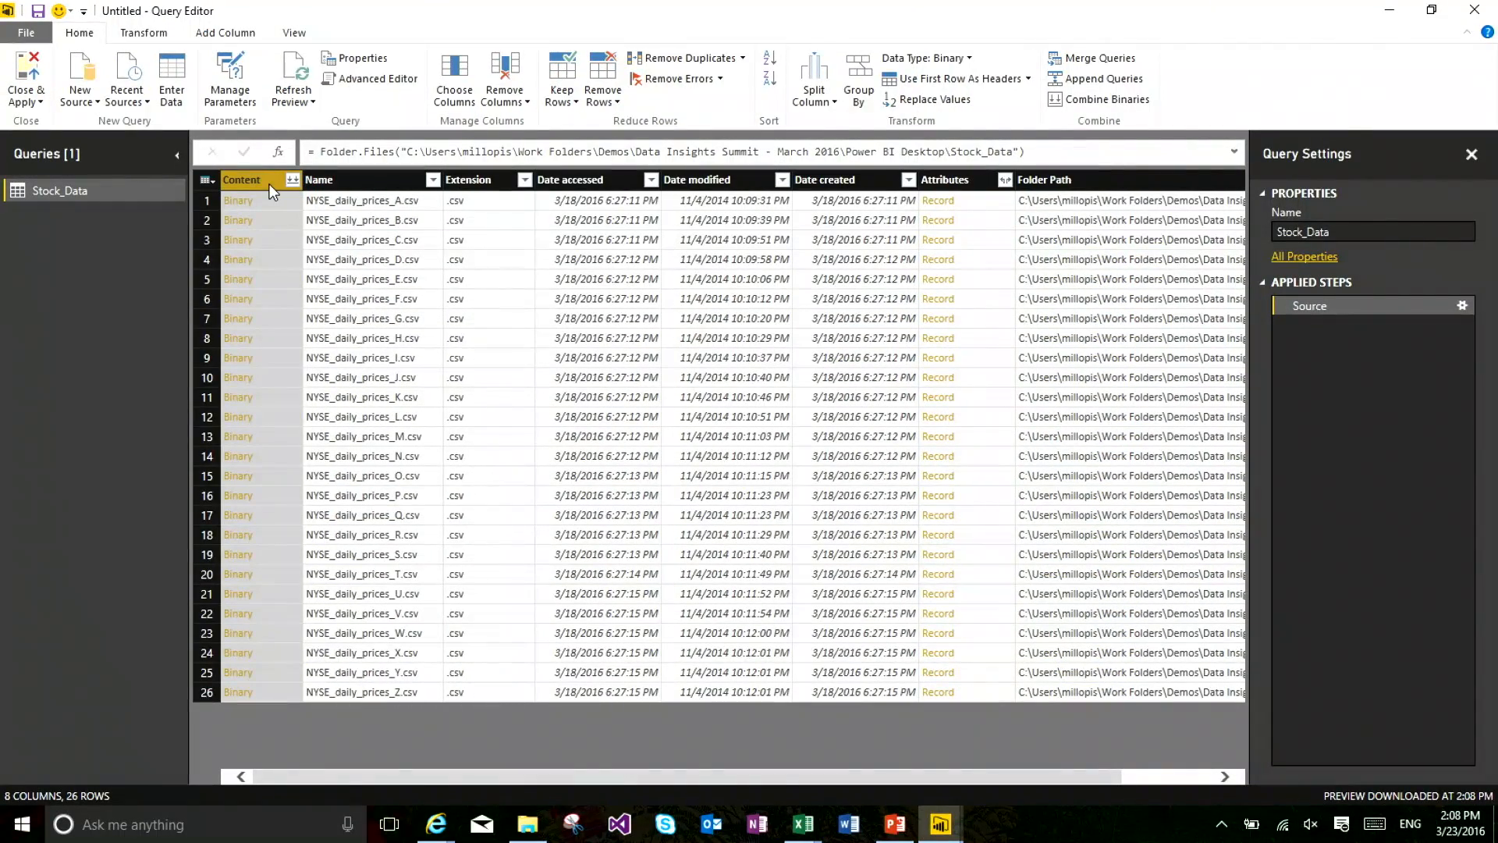
{"action": "left_click", "coordinate": [1102, 103]}
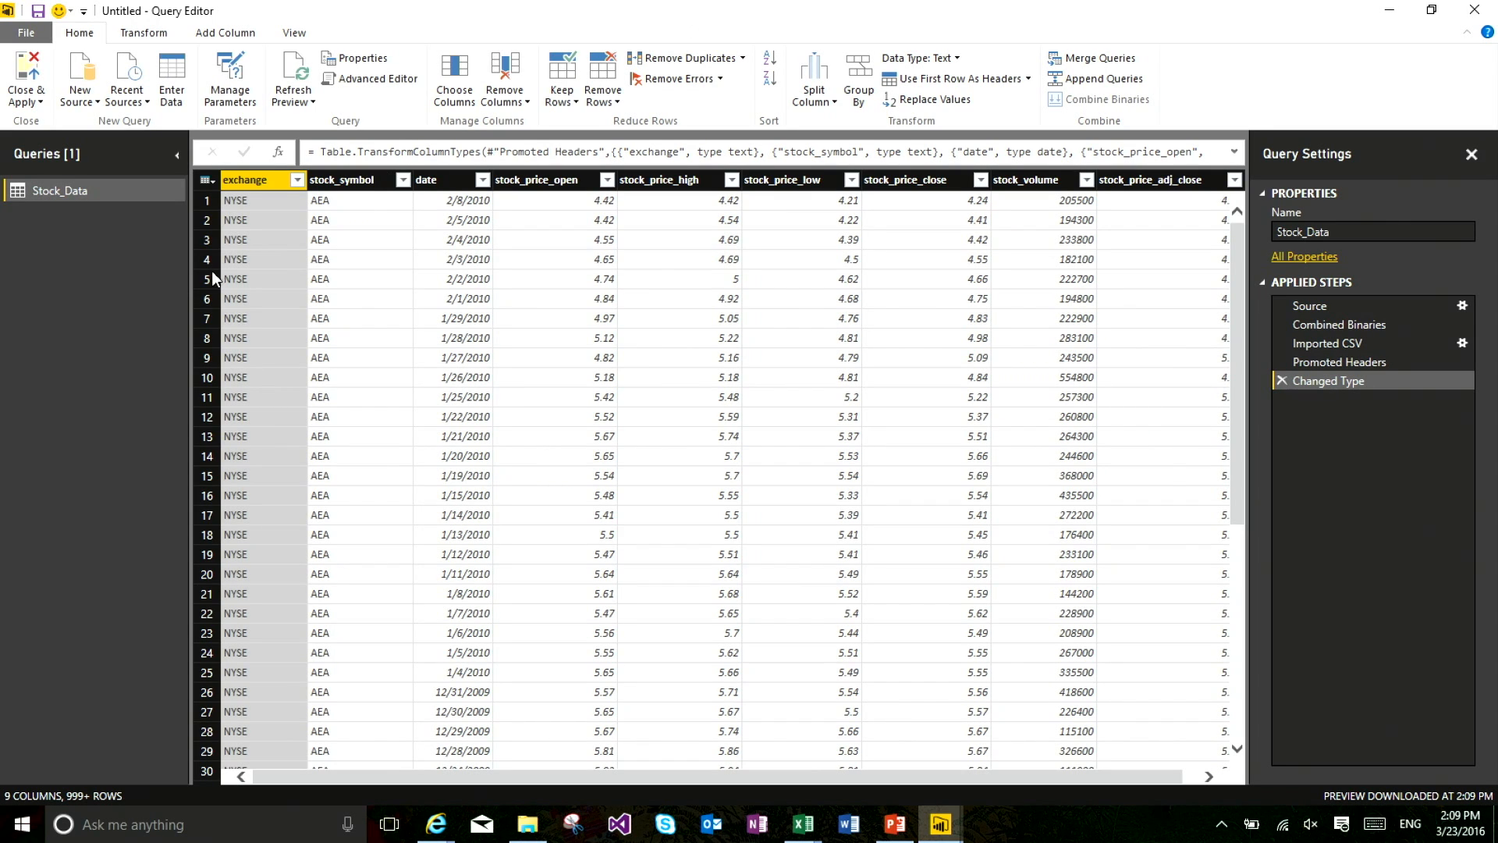
Load the full value list for the exchange column and filter out the repeated header value "exchange", keeping NYSE
{"action": "left_click", "coordinate": [297, 181]}
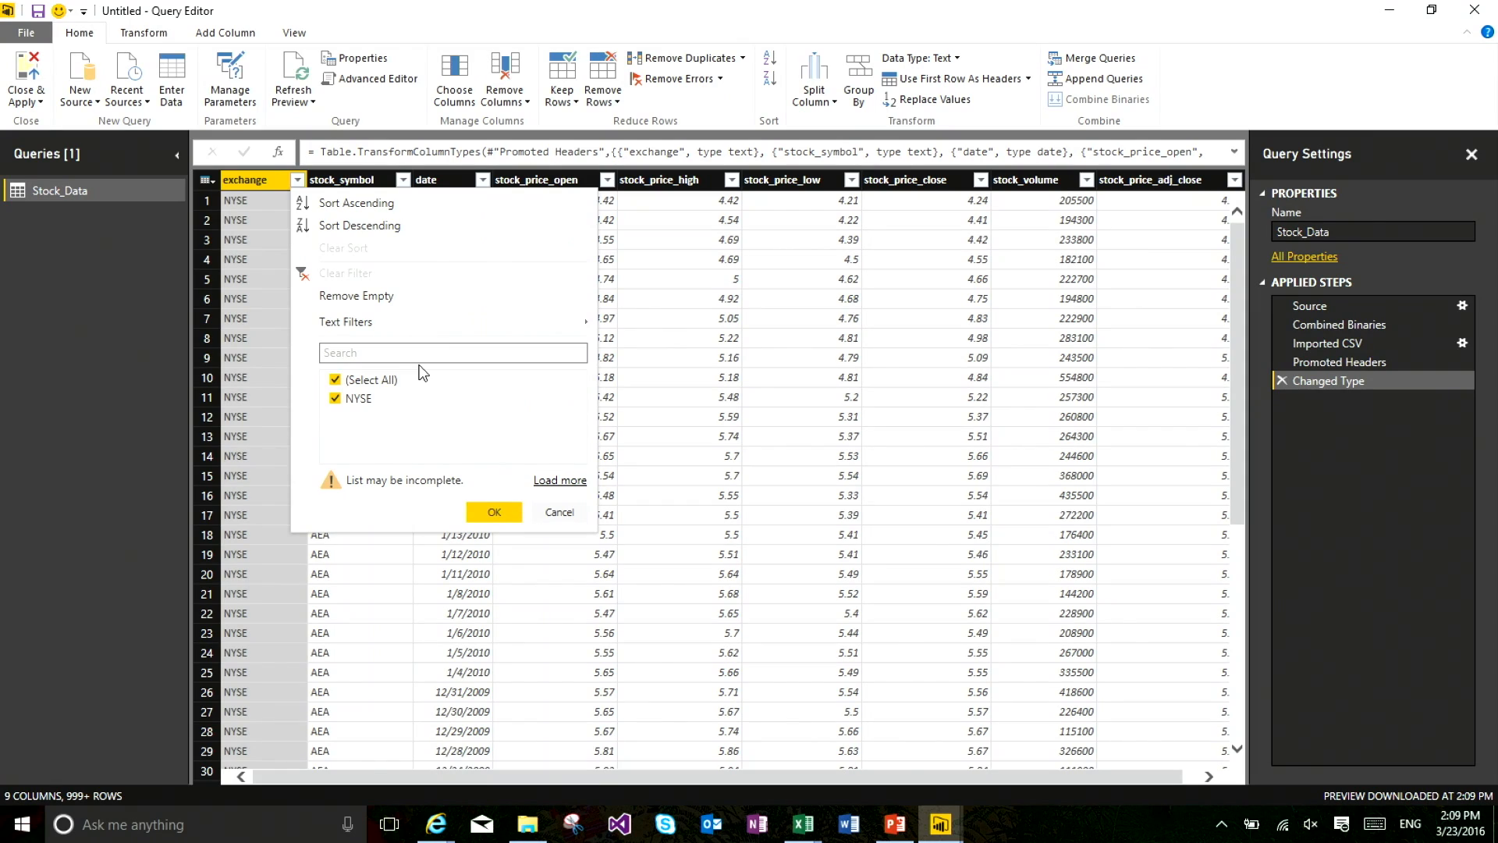
{"action": "left_click", "coordinate": [545, 481]}
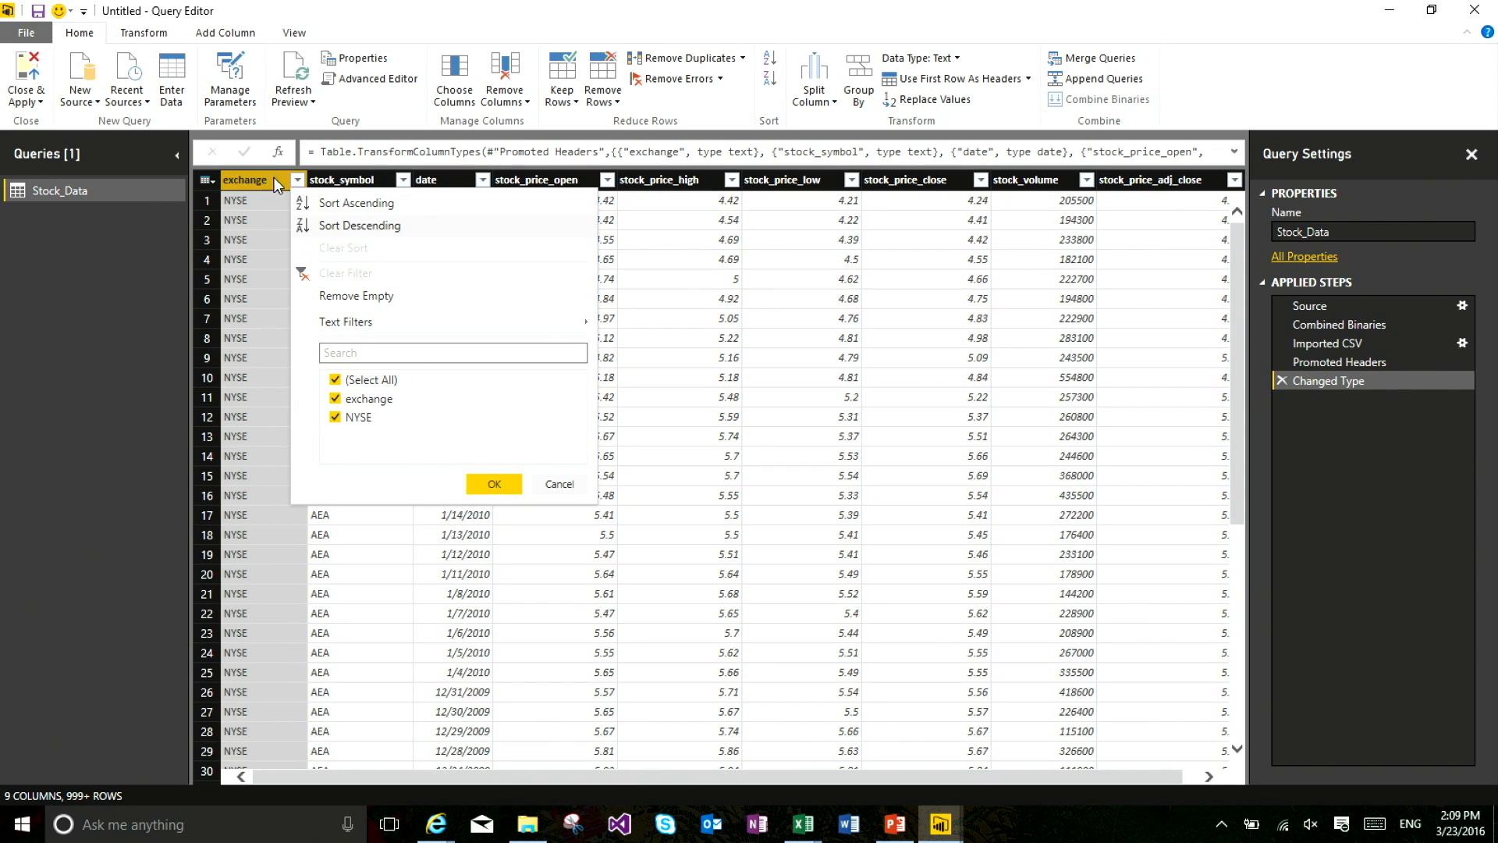
{"action": "left_click", "coordinate": [335, 399]}
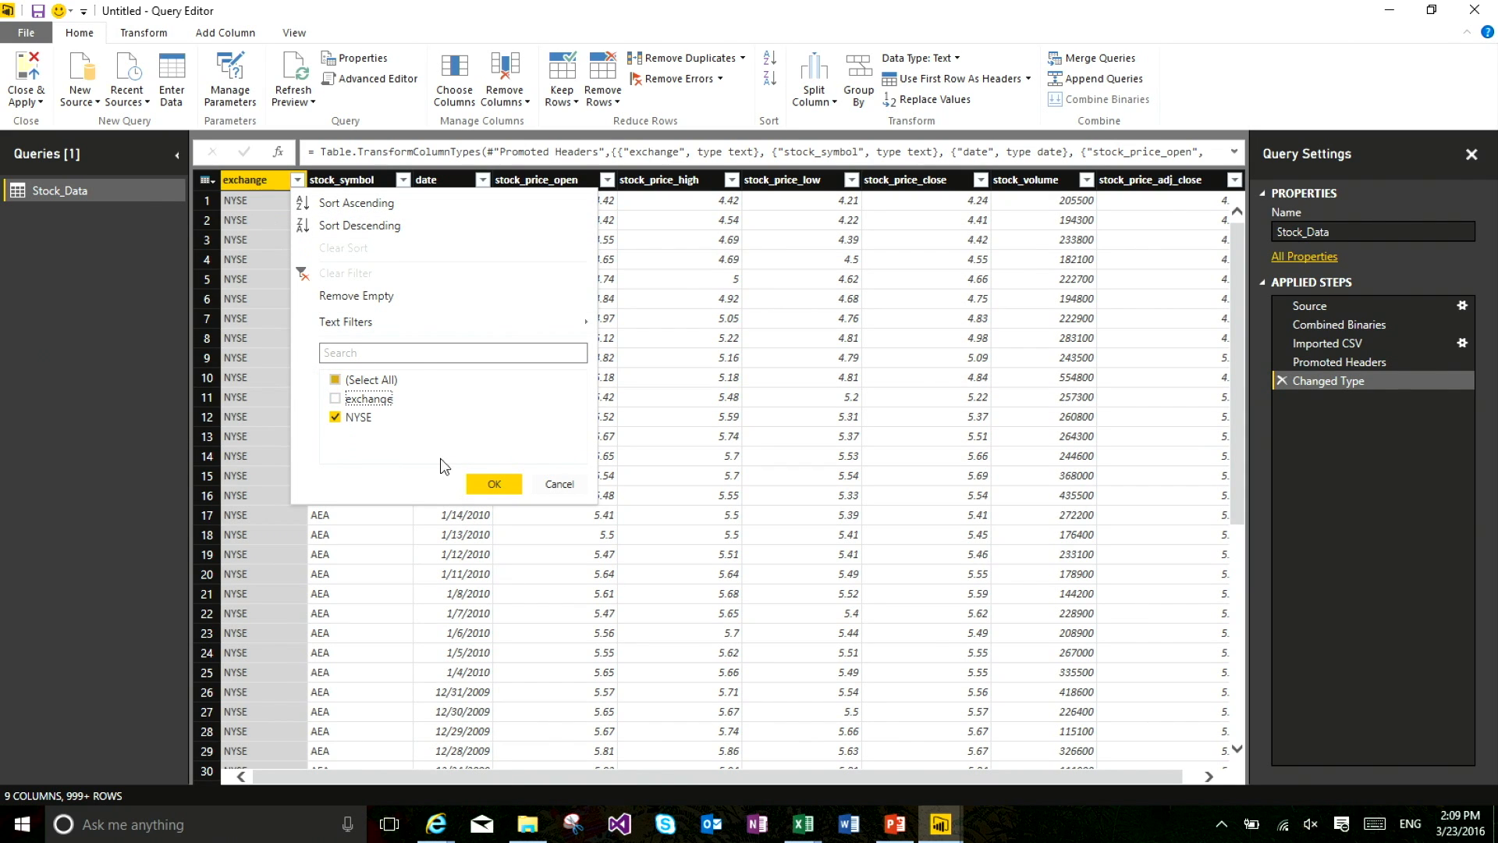
{"action": "left_click", "coordinate": [495, 484]}
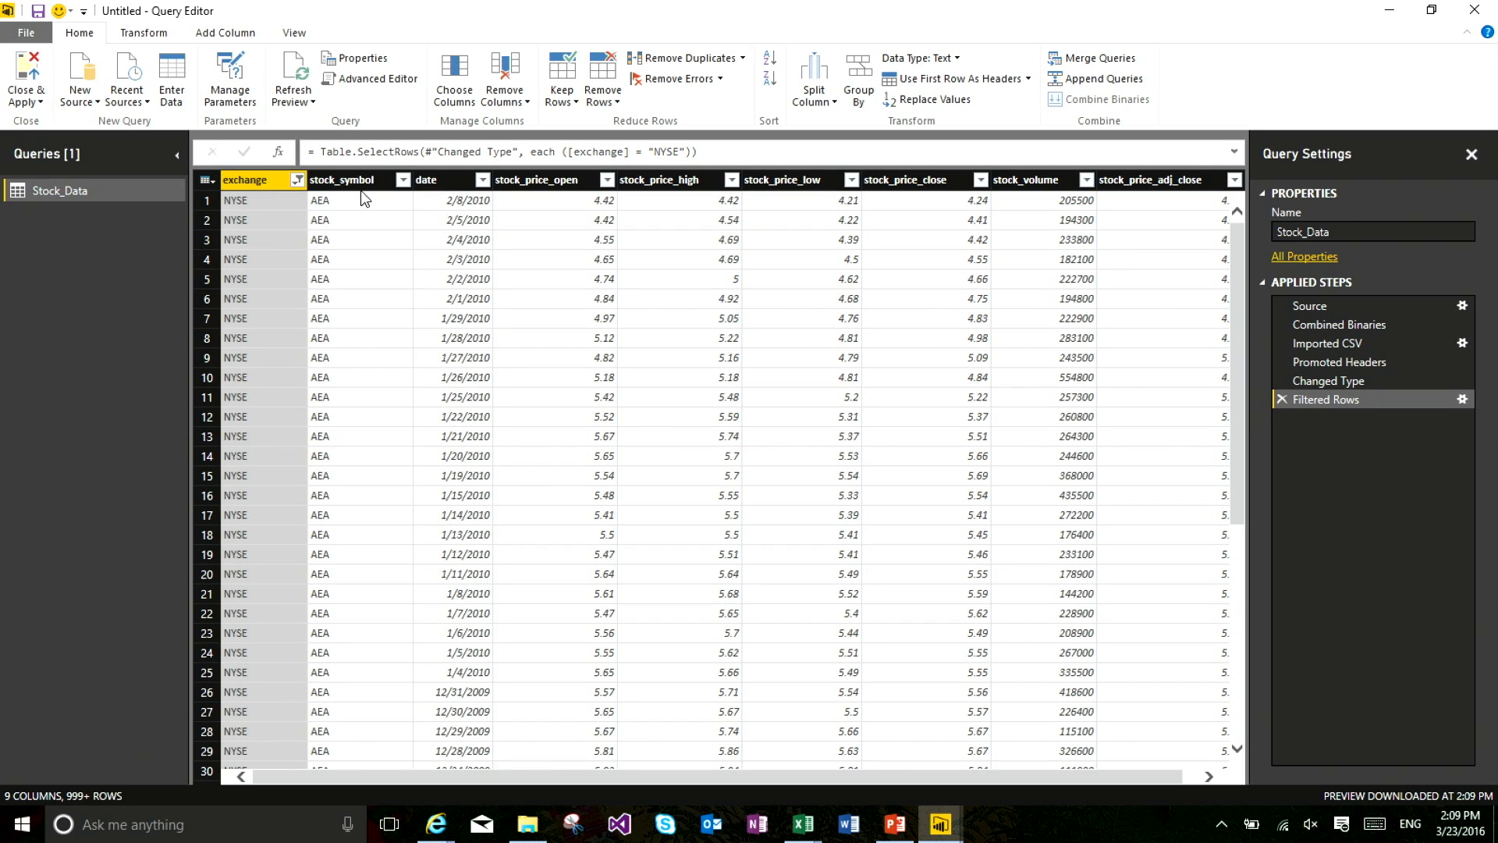
Keep only the stock_symbol, date, stock_price_open, stock_price_close and stock_volume columns, removing all other columns
{"action": "left_click", "coordinate": [336, 178]}
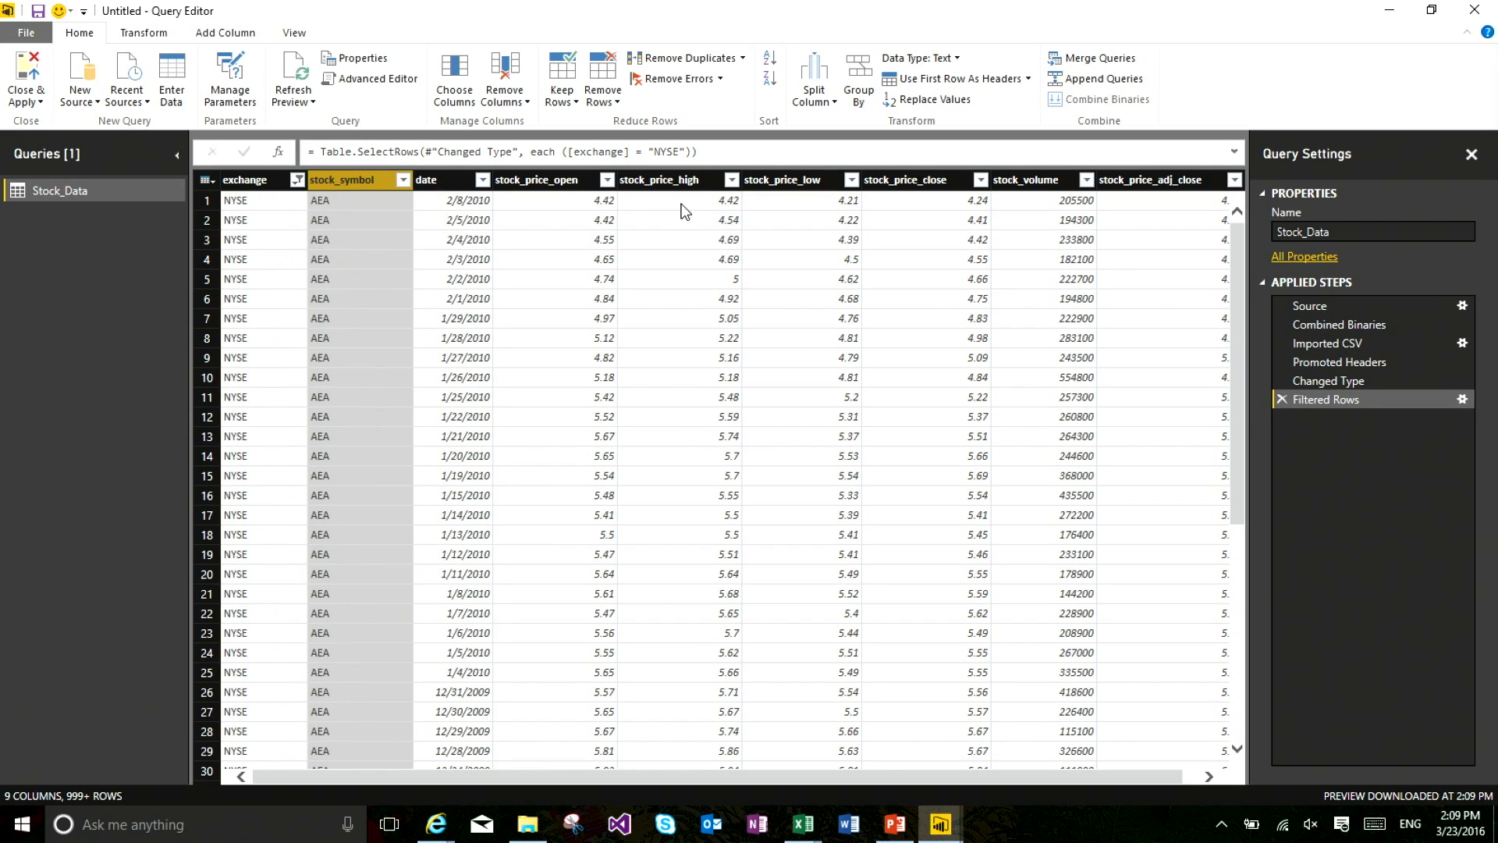
{"action": "left_click", "coordinate": [447, 181], "text": "ctrl"}
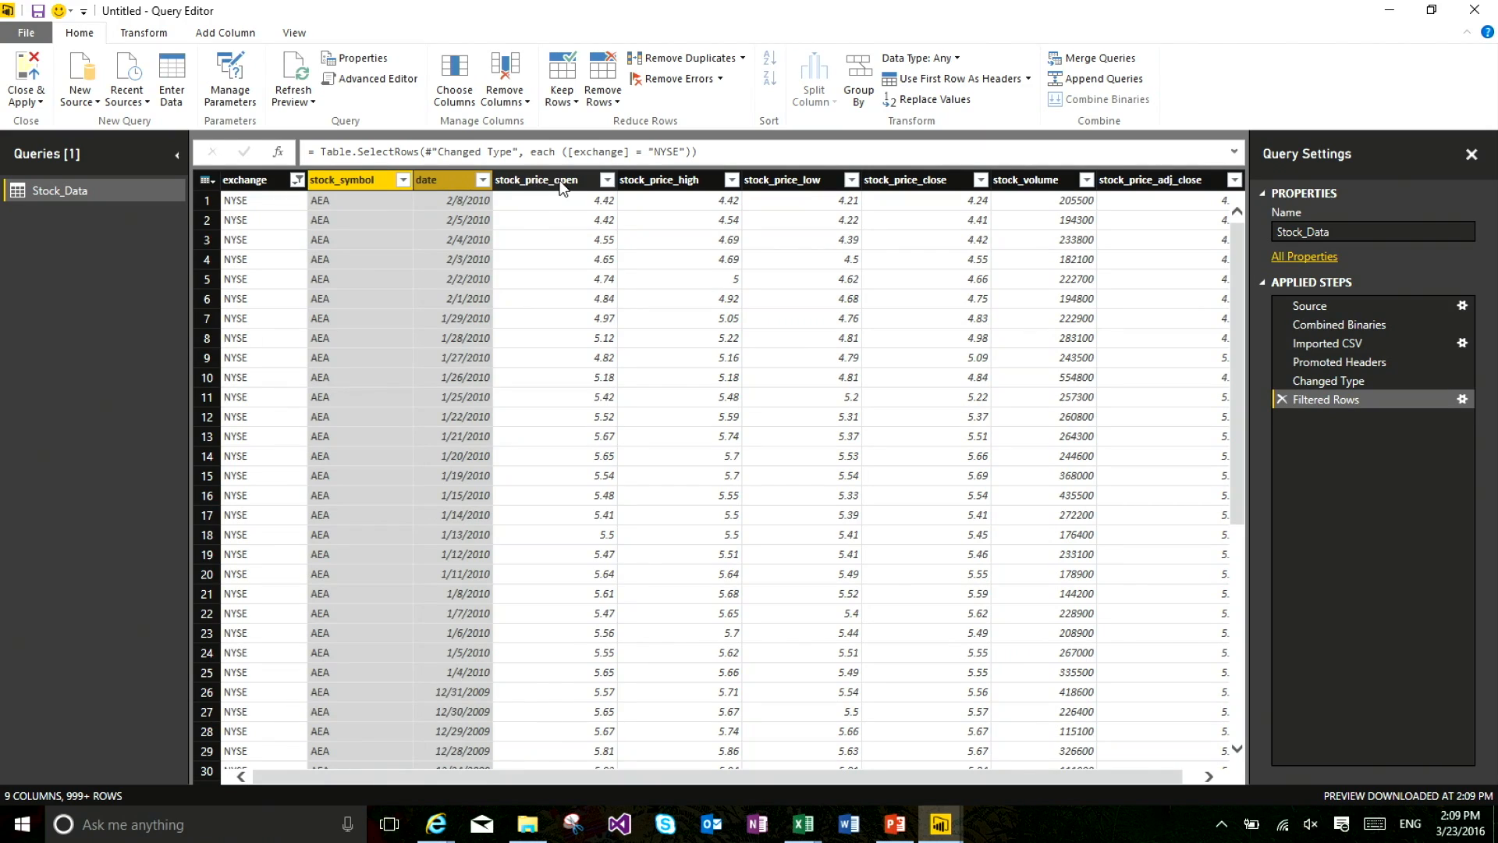
{"action": "left_click", "coordinate": [561, 181], "text": "ctrl"}
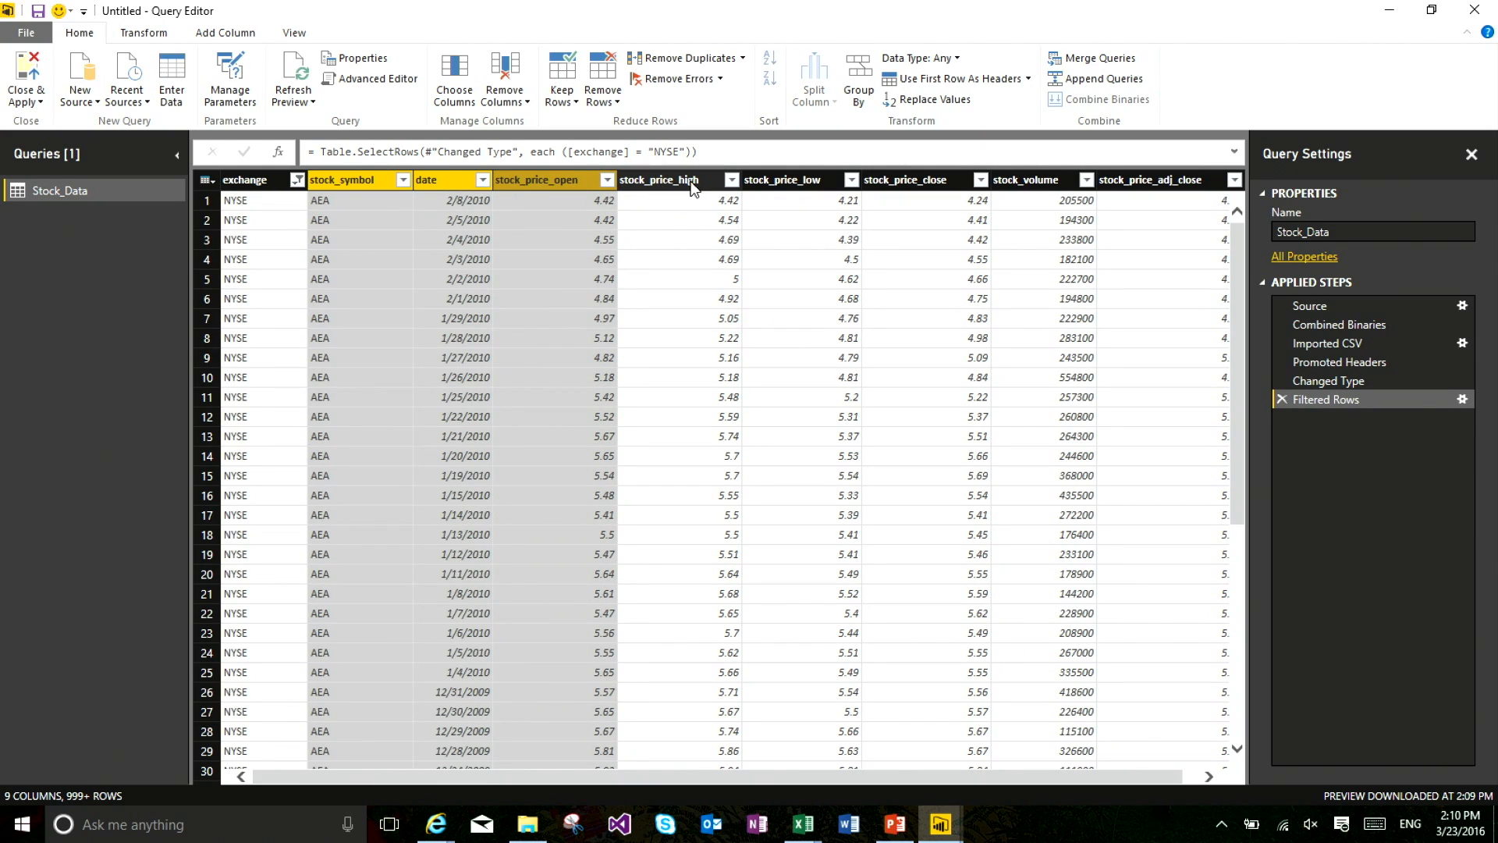
{"action": "left_click", "coordinate": [930, 181], "text": "ctrl"}
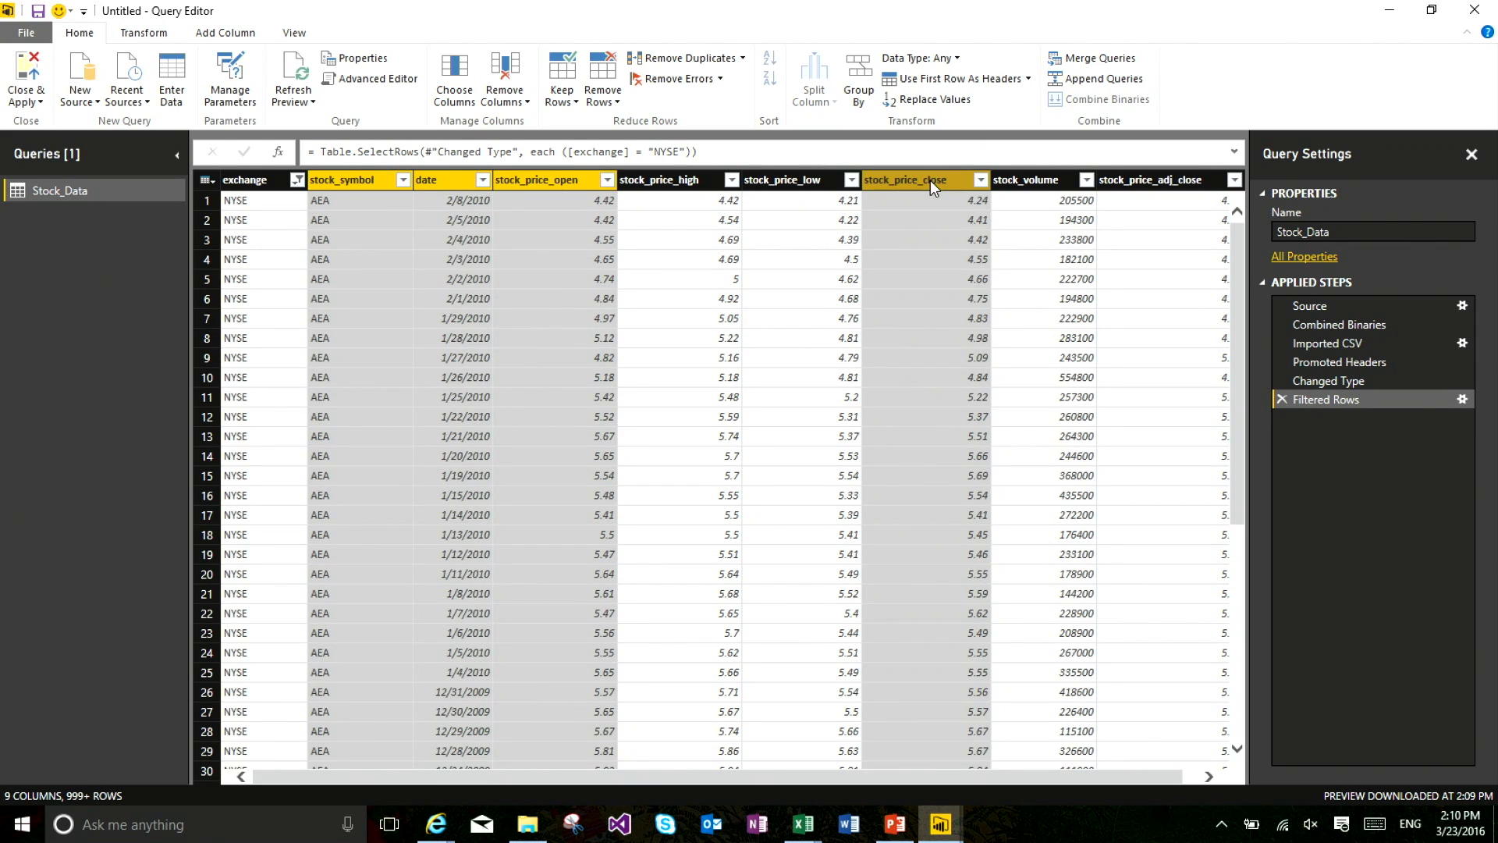
{"action": "left_click", "coordinate": [1014, 175], "text": "ctrl"}
{"action": "right_click", "coordinate": [1019, 177]}
{"action": "left_click", "coordinate": [1071, 236]}
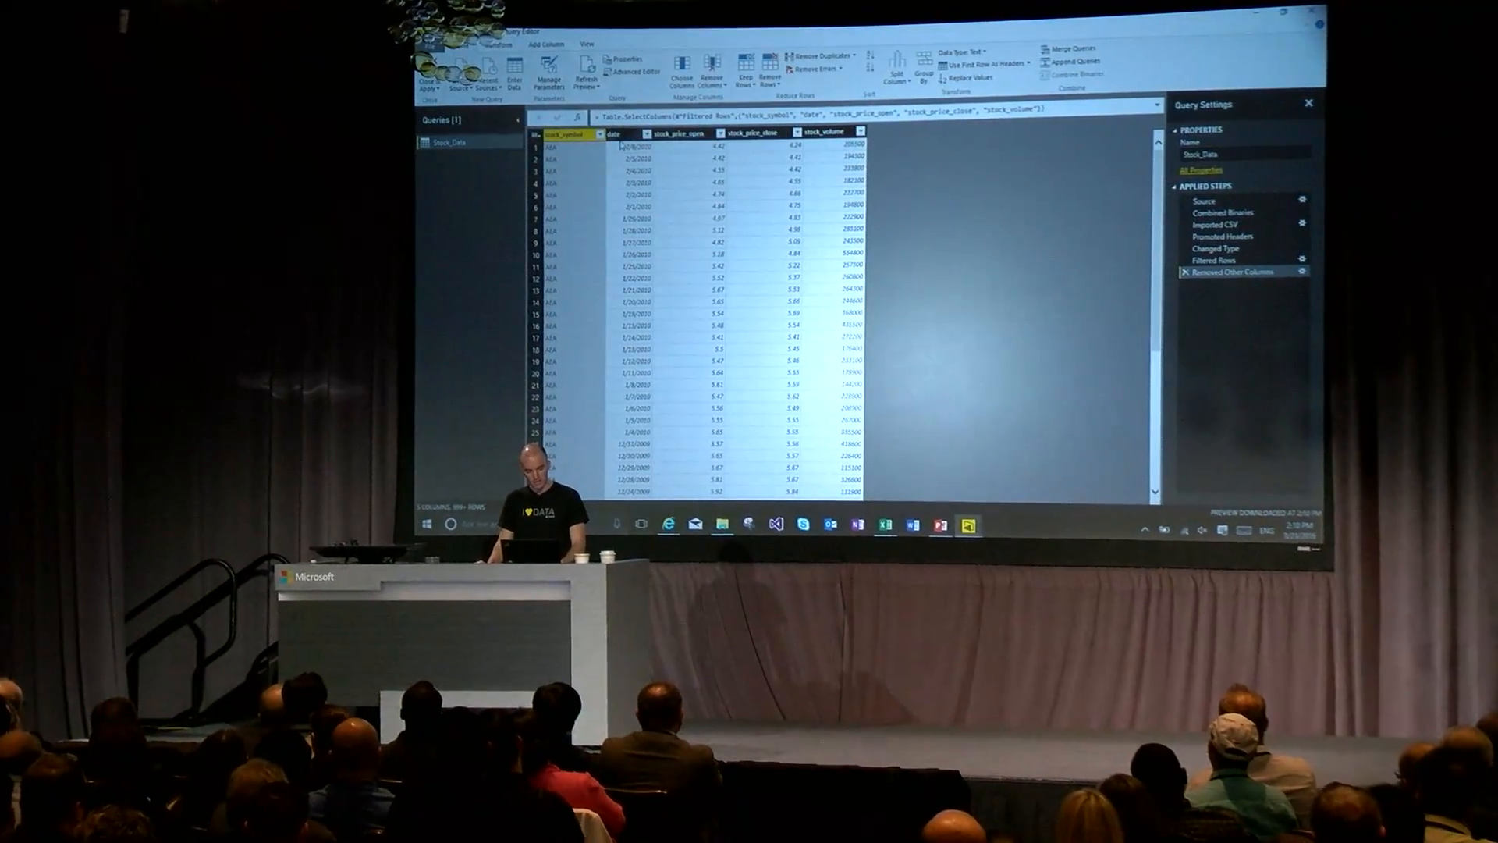
Add a column that subtracts stock_price_open from stock_price_close and name it "Date Difference"
{"action": "left_click", "coordinate": [731, 134]}
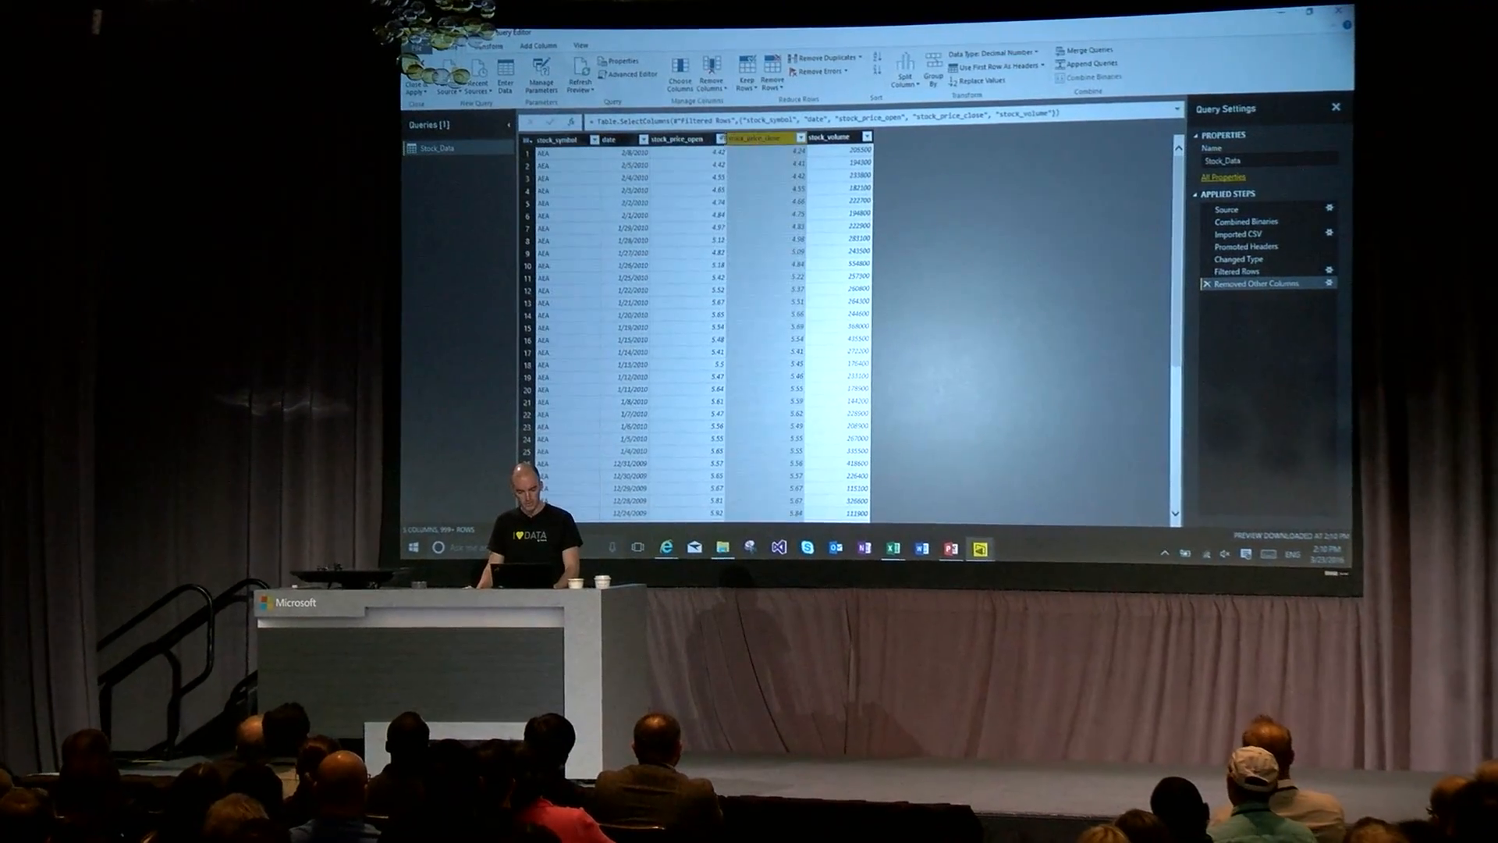
{"action": "left_click", "coordinate": [677, 139], "text": "ctrl"}
{"action": "left_click", "coordinate": [530, 42]}
{"action": "left_click", "coordinate": [664, 72]}
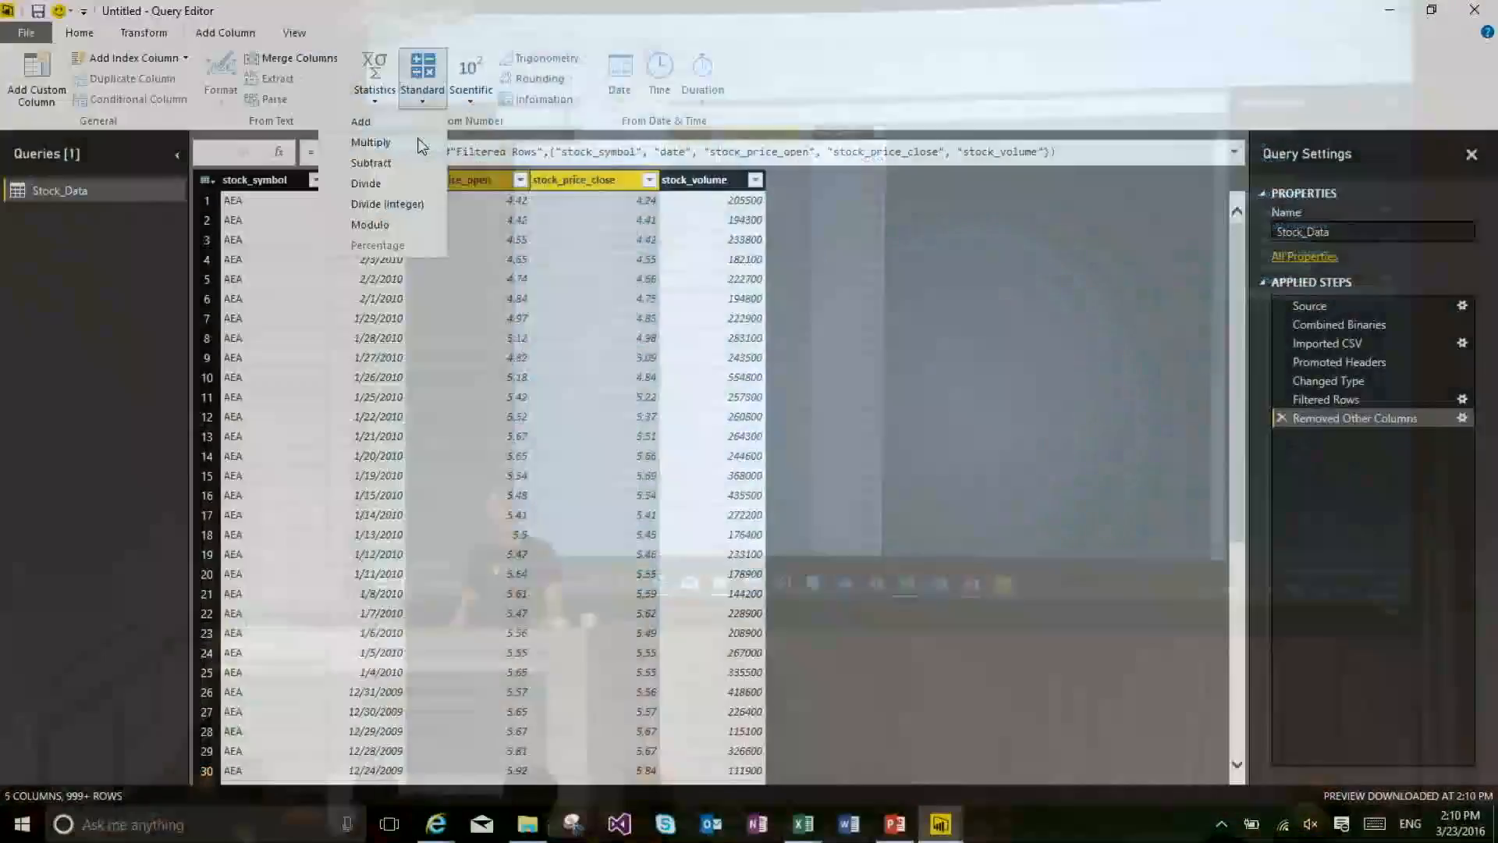
{"action": "left_click", "coordinate": [412, 162]}
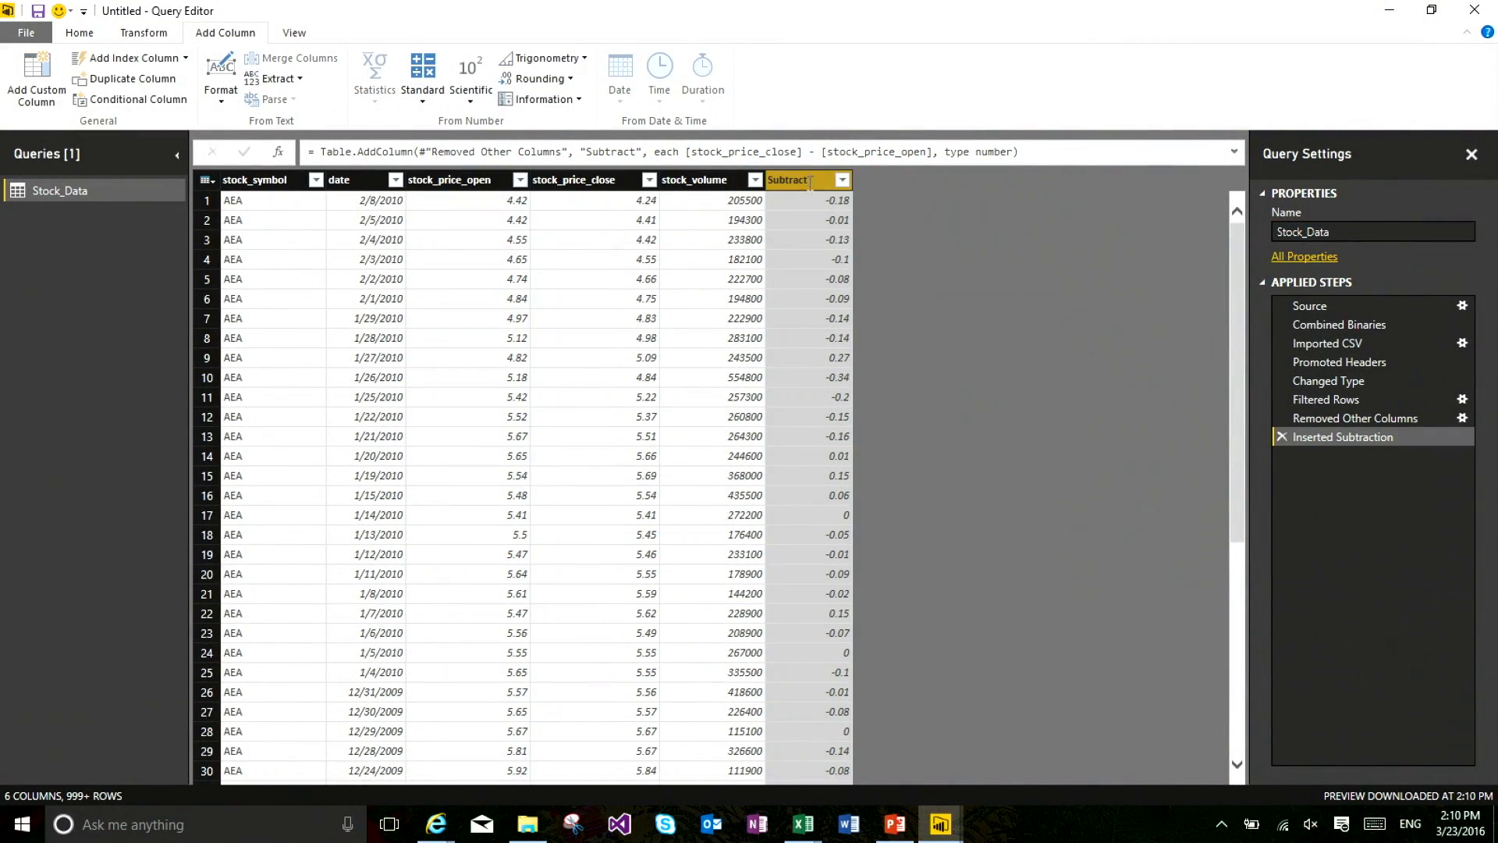
{"action": "double_click", "coordinate": [809, 181]}
{"action": "type", "text": "Date Difference"}
{"action": "key", "text": "Return"}
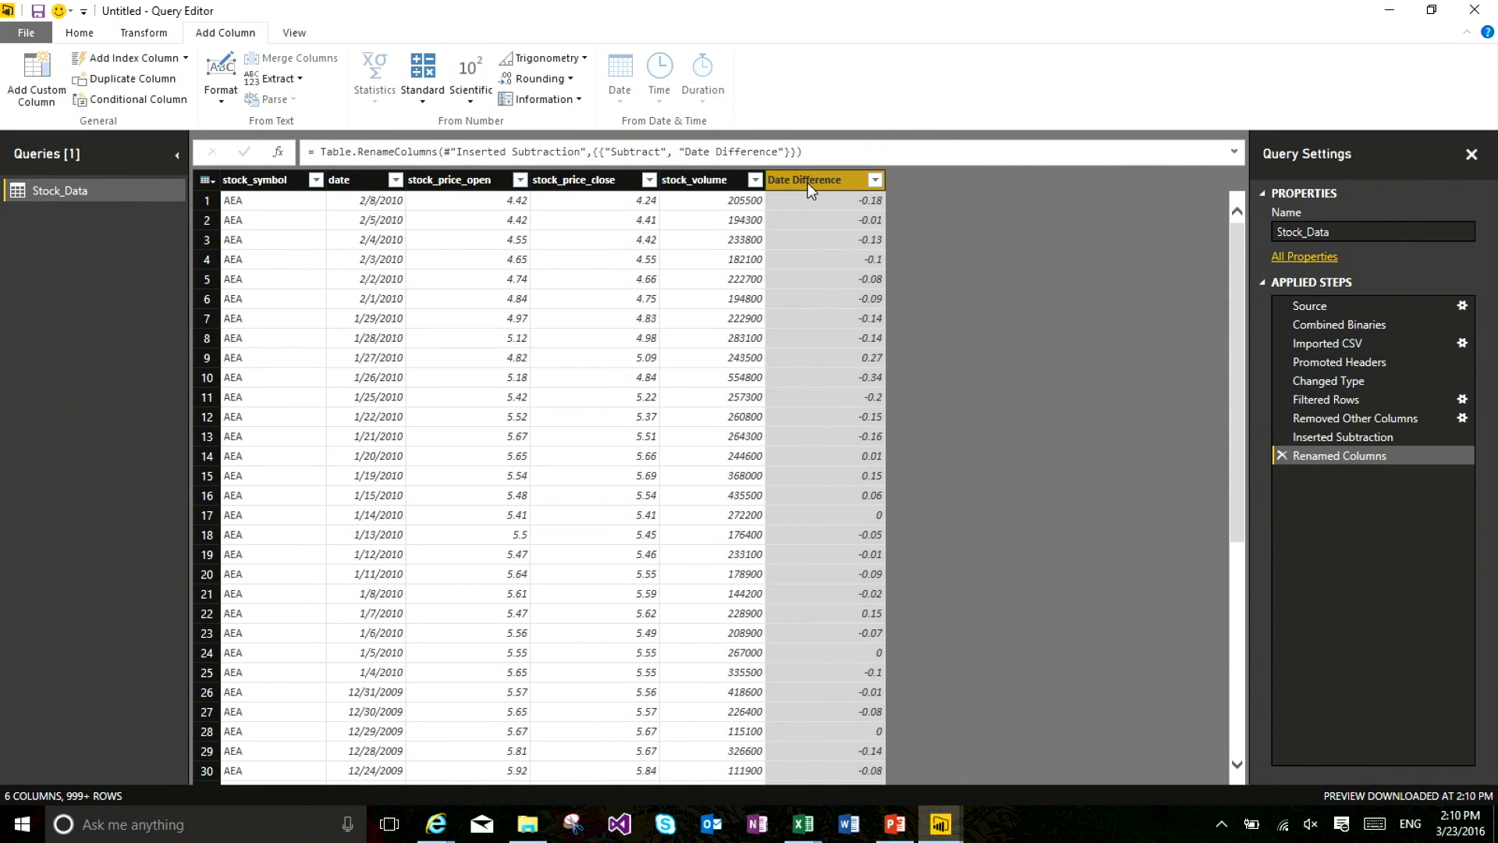
Set the data type of the columns from stock_price_open through Date Difference to Decimal Number
{"action": "left_click", "coordinate": [470, 178], "text": "shift"}
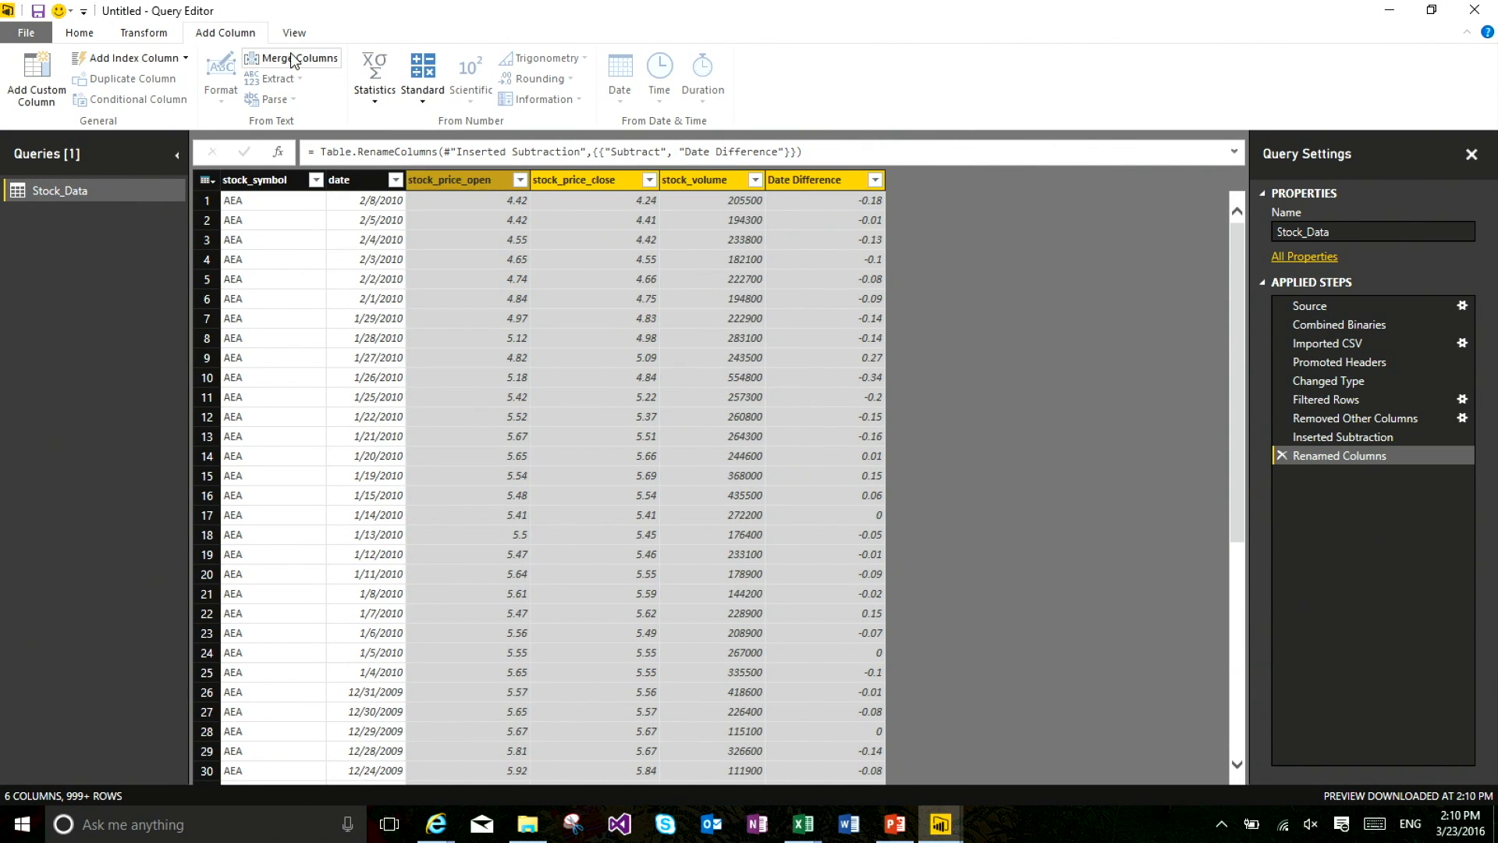
{"action": "left_click", "coordinate": [92, 34]}
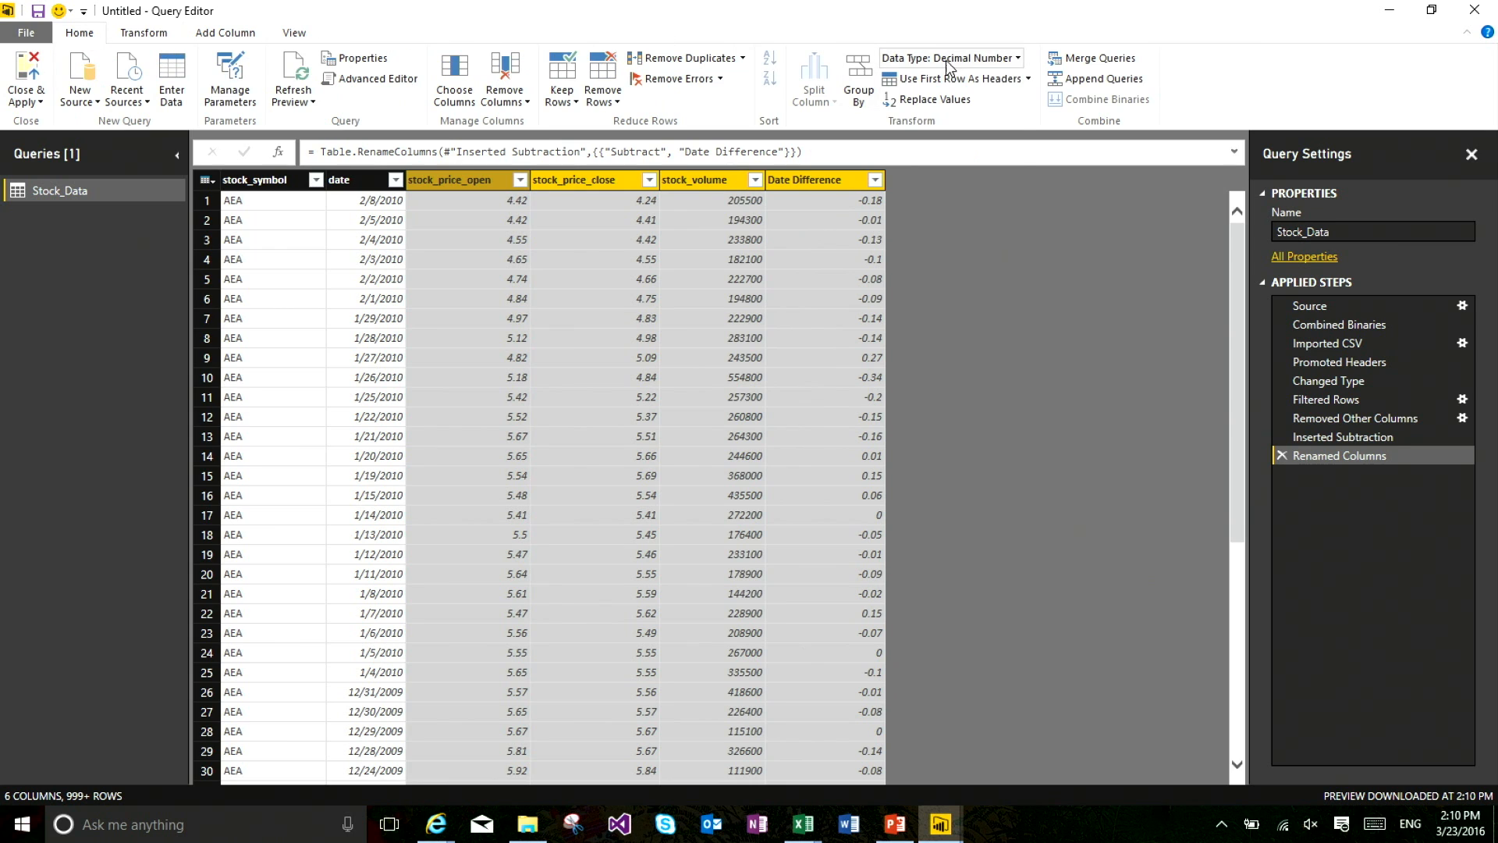
{"action": "left_click", "coordinate": [973, 67]}
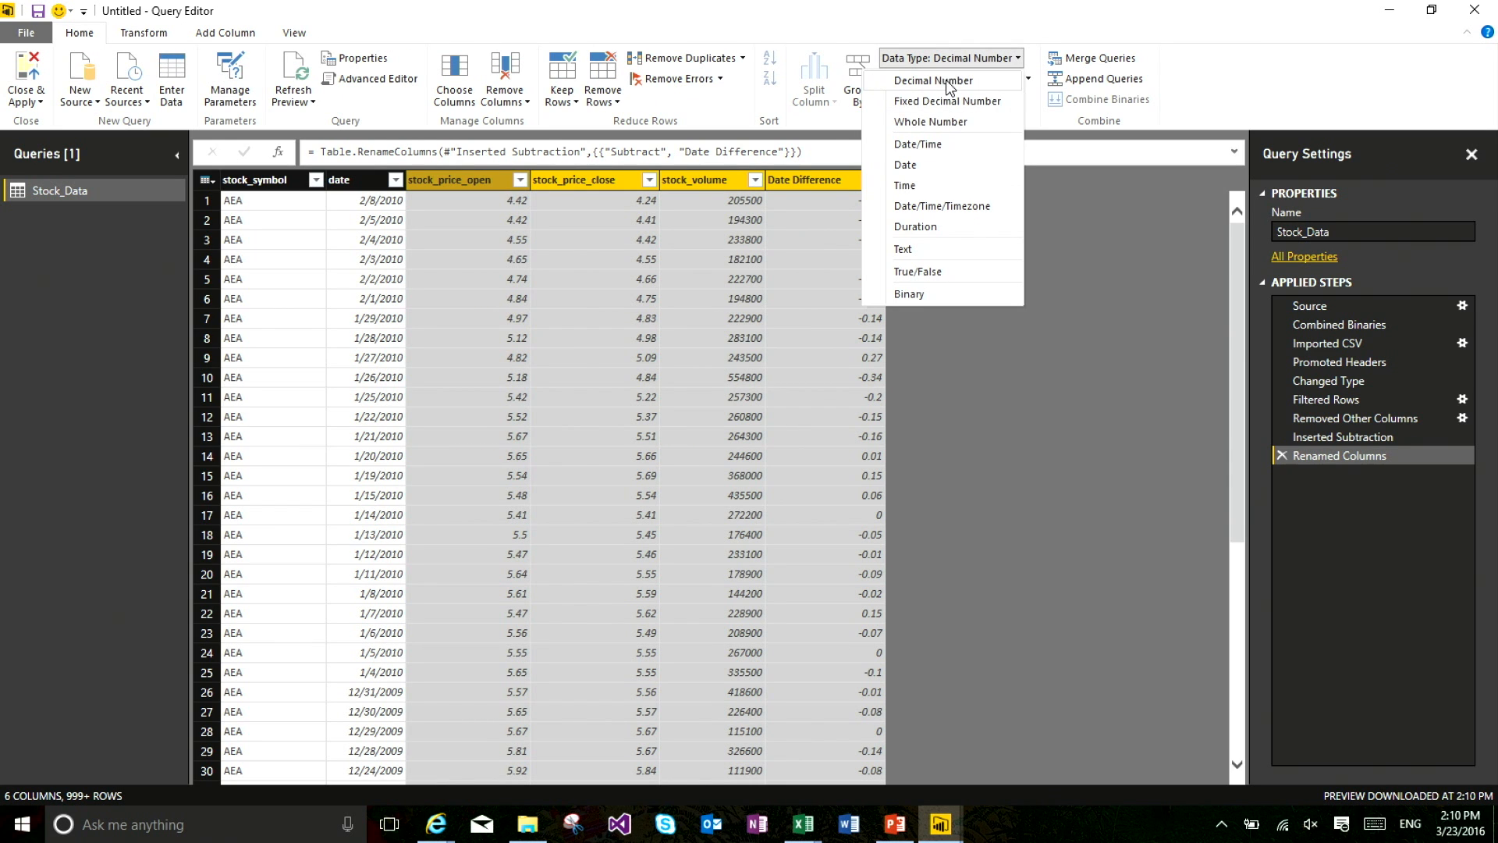
{"action": "left_click", "coordinate": [947, 85]}
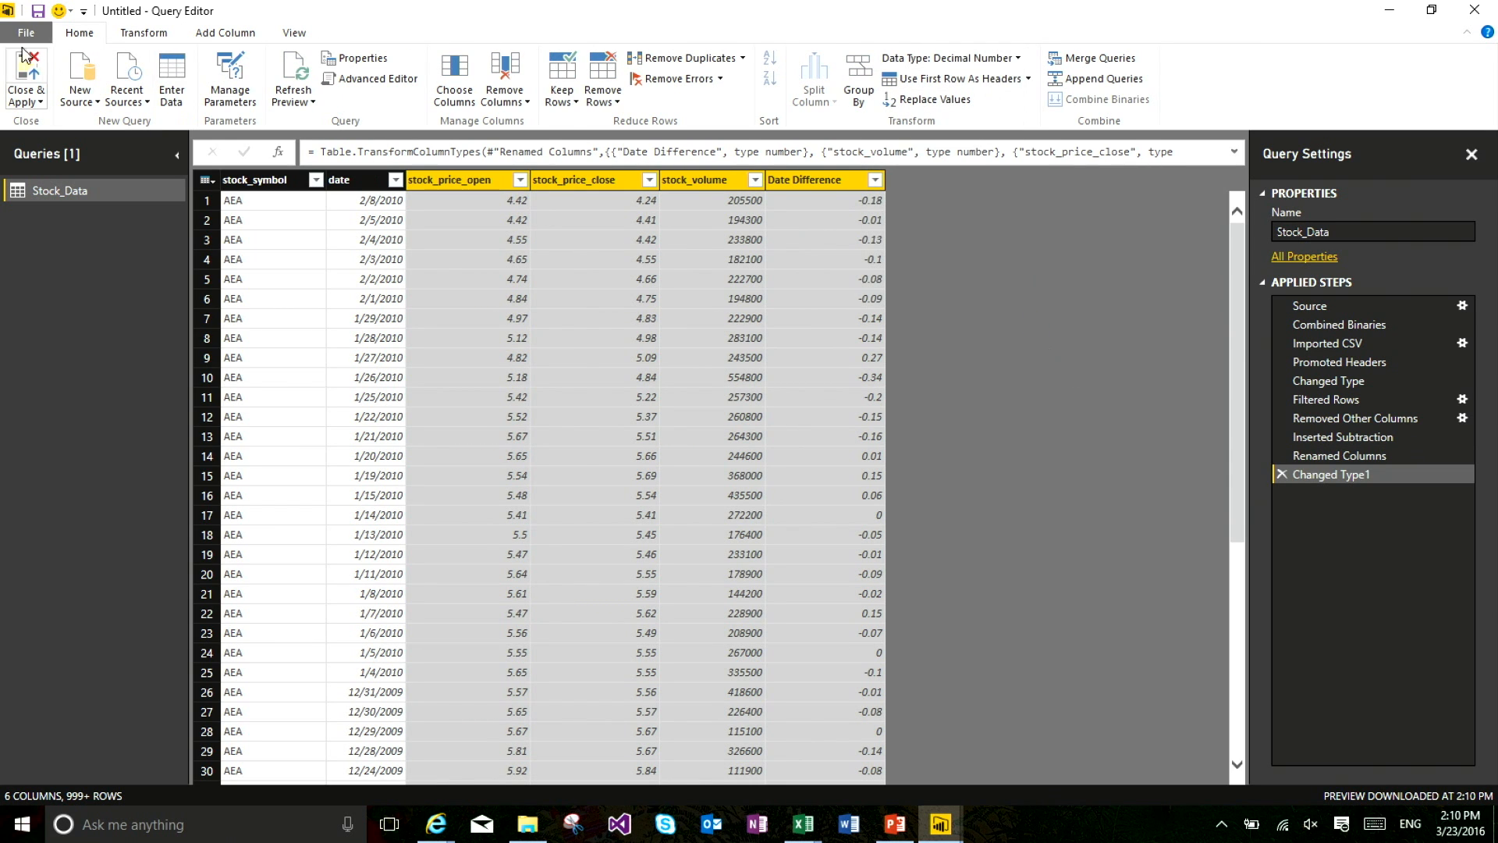
Start applying the Stock_Data query changes, then cancel the load and return to editing the query
{"action": "left_click", "coordinate": [29, 76]}
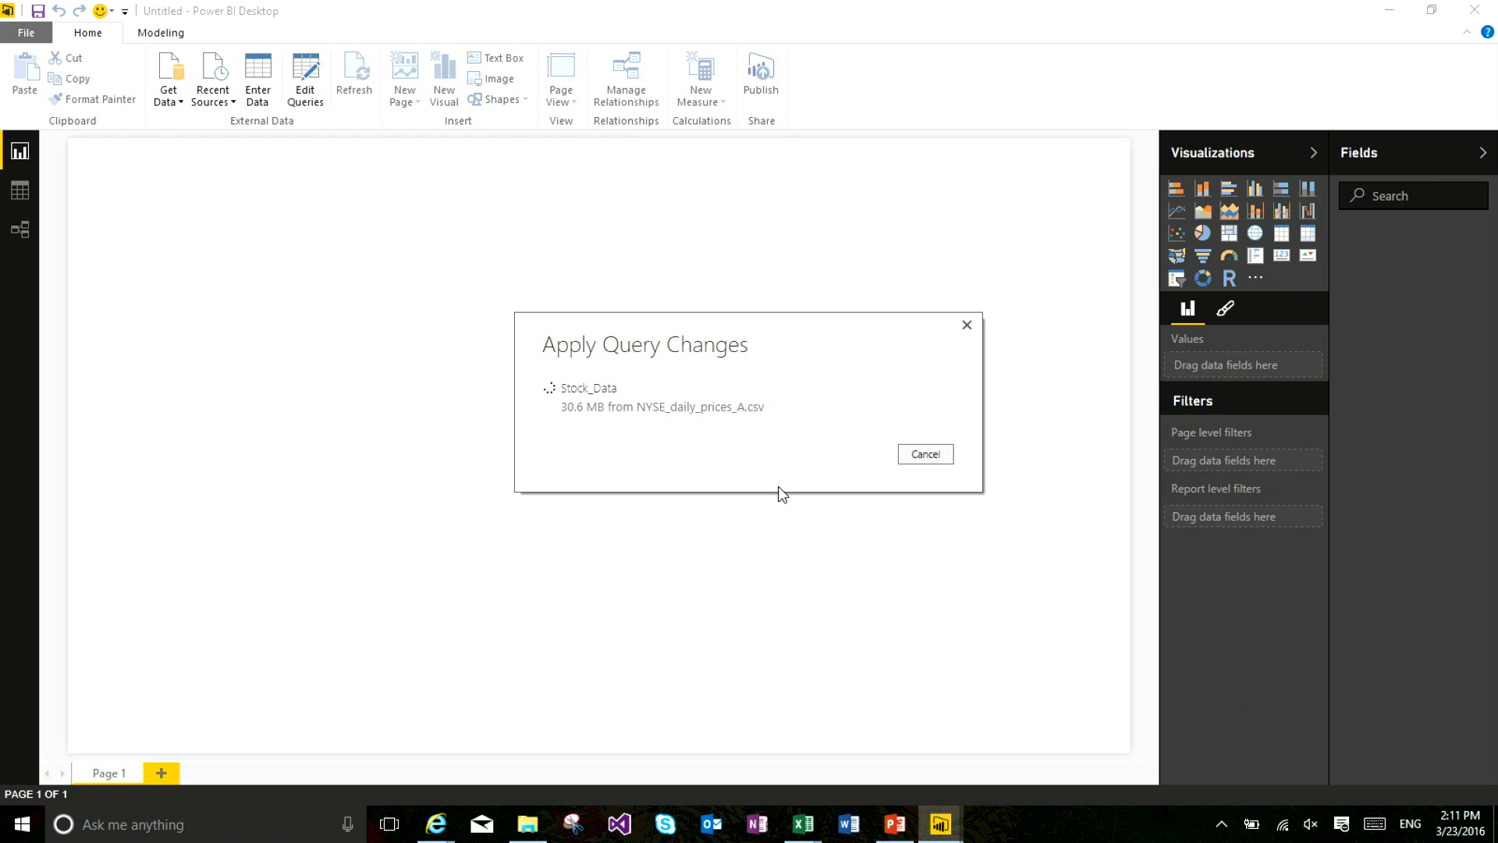
{"action": "left_click", "coordinate": [924, 453]}
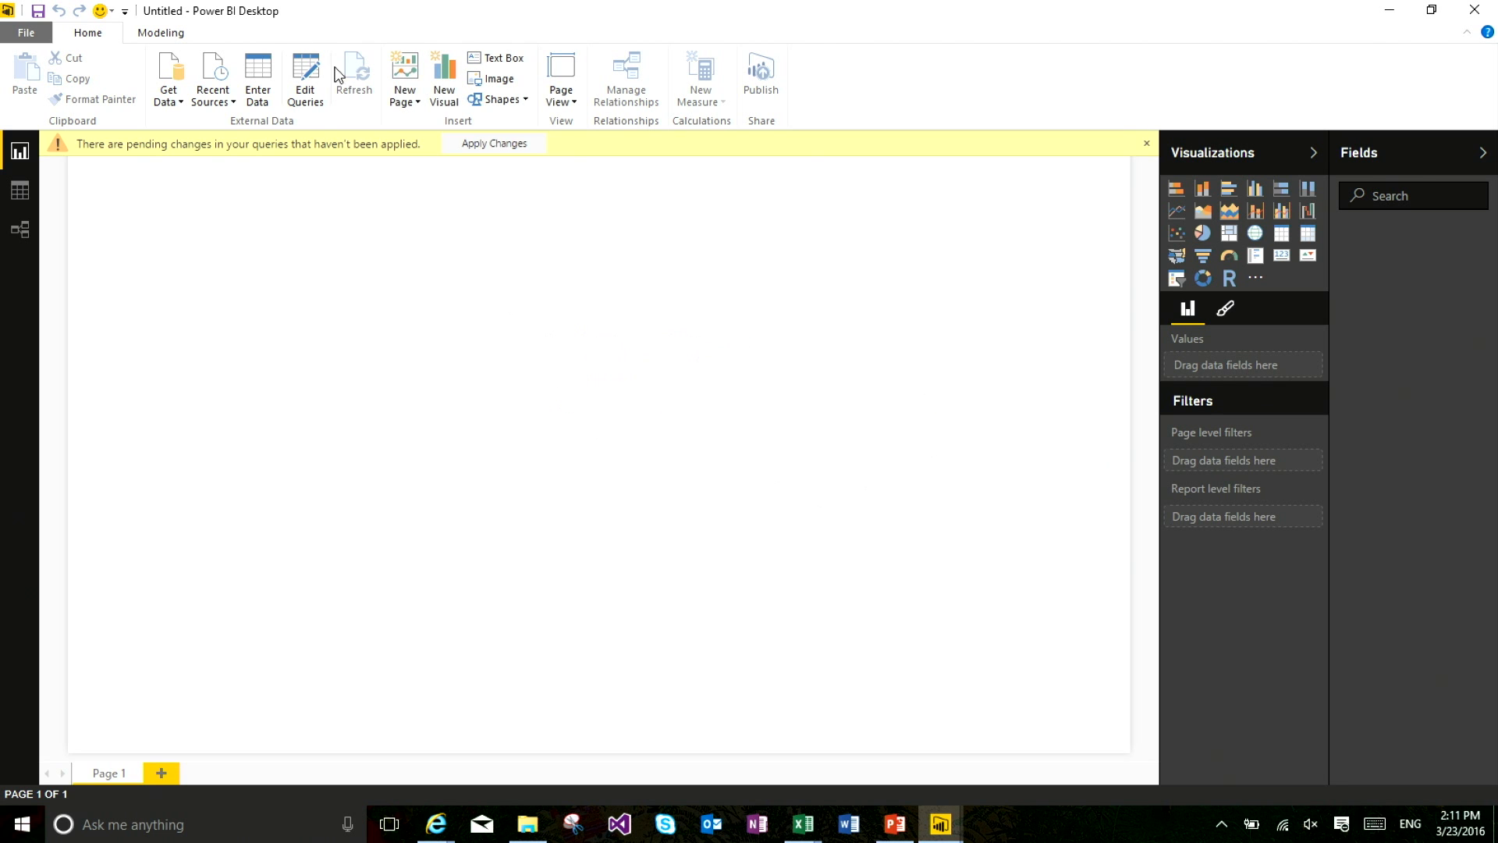
{"action": "left_click", "coordinate": [305, 92]}
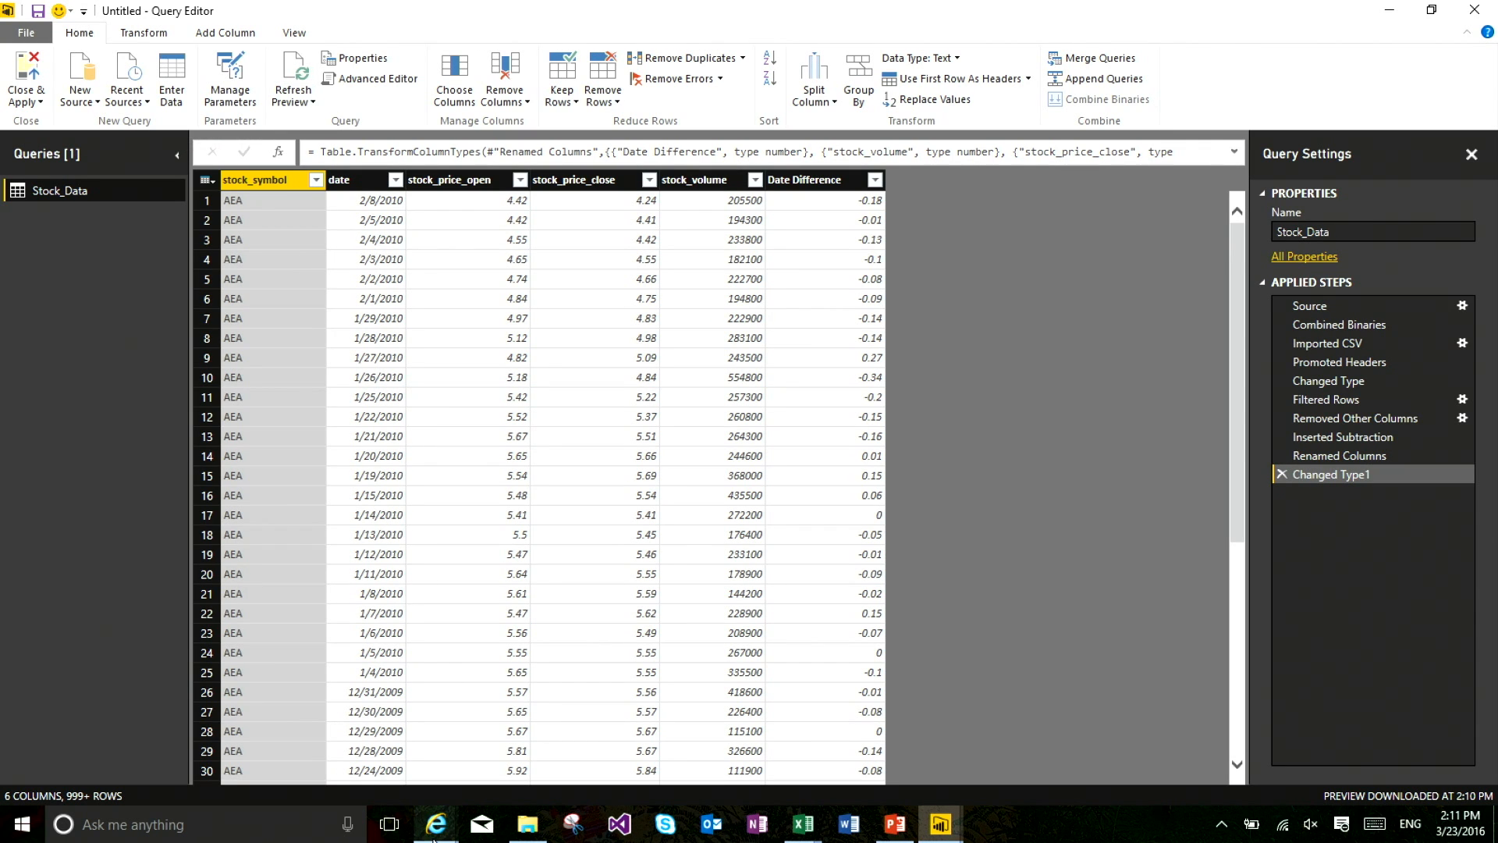
Switch to Internet Explorer and examine the introduction and component stocks table on Wikipedia's List of S&P 500 companies page
{"action": "left_click", "coordinate": [435, 824]}
{"action": "left_click", "coordinate": [552, 743]}
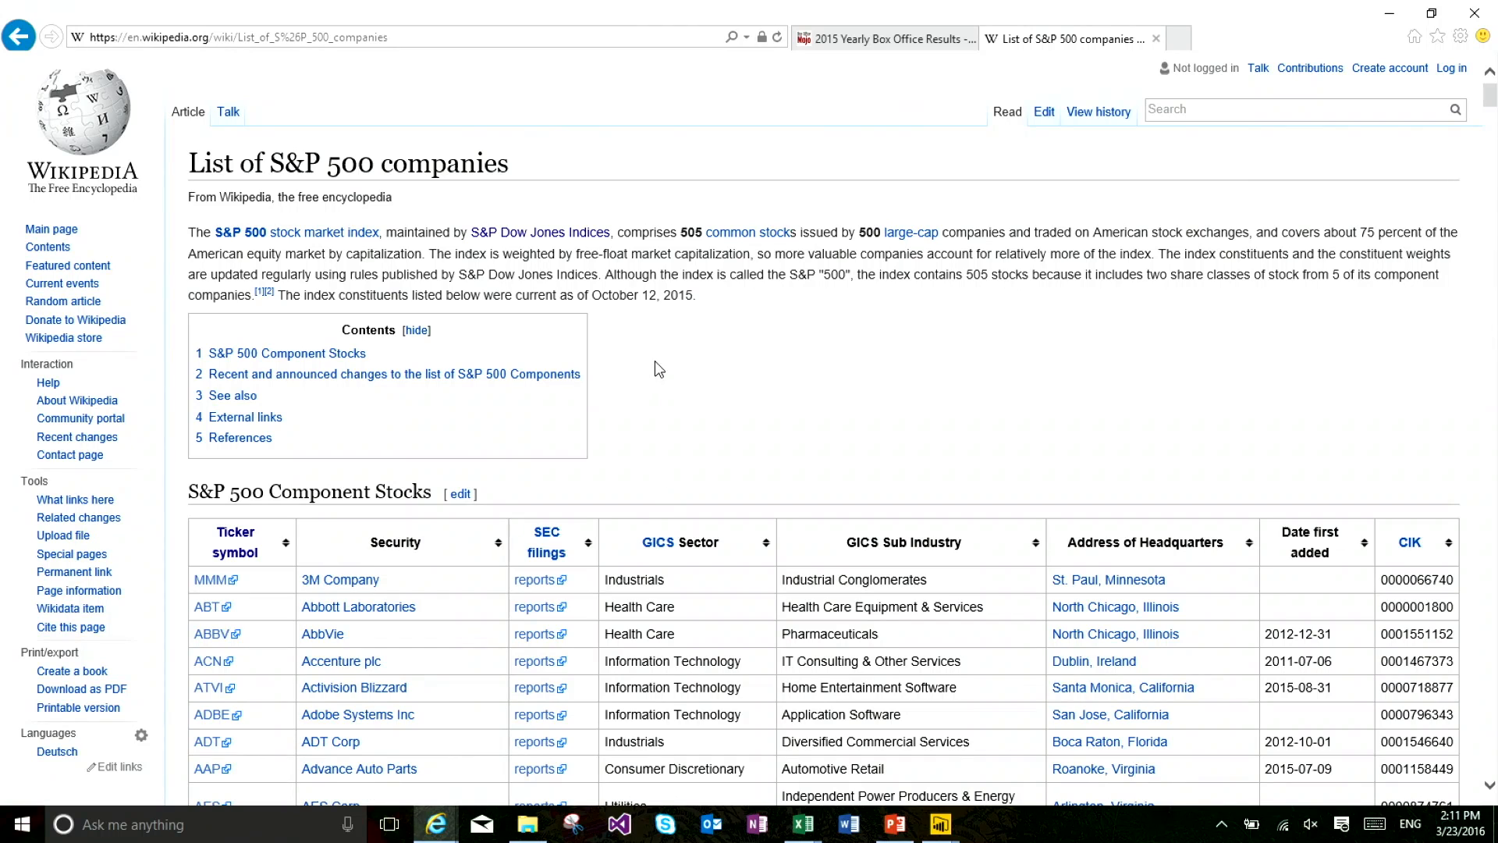
{"action": "left_click_drag", "start_coordinate": [680, 232], "coordinate": [945, 238]}
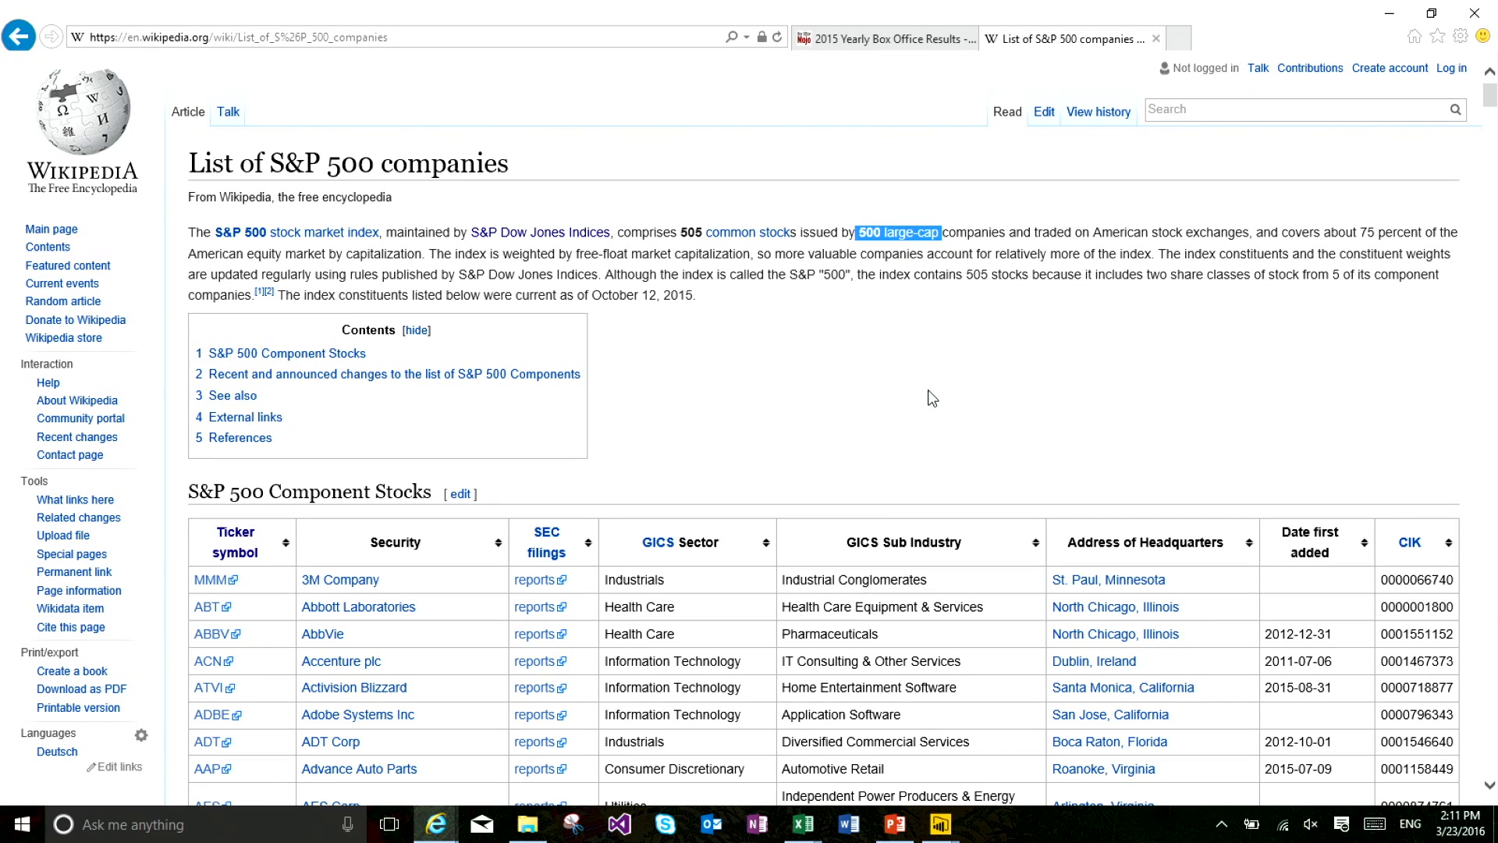
{"action": "left_click", "coordinate": [923, 426]}
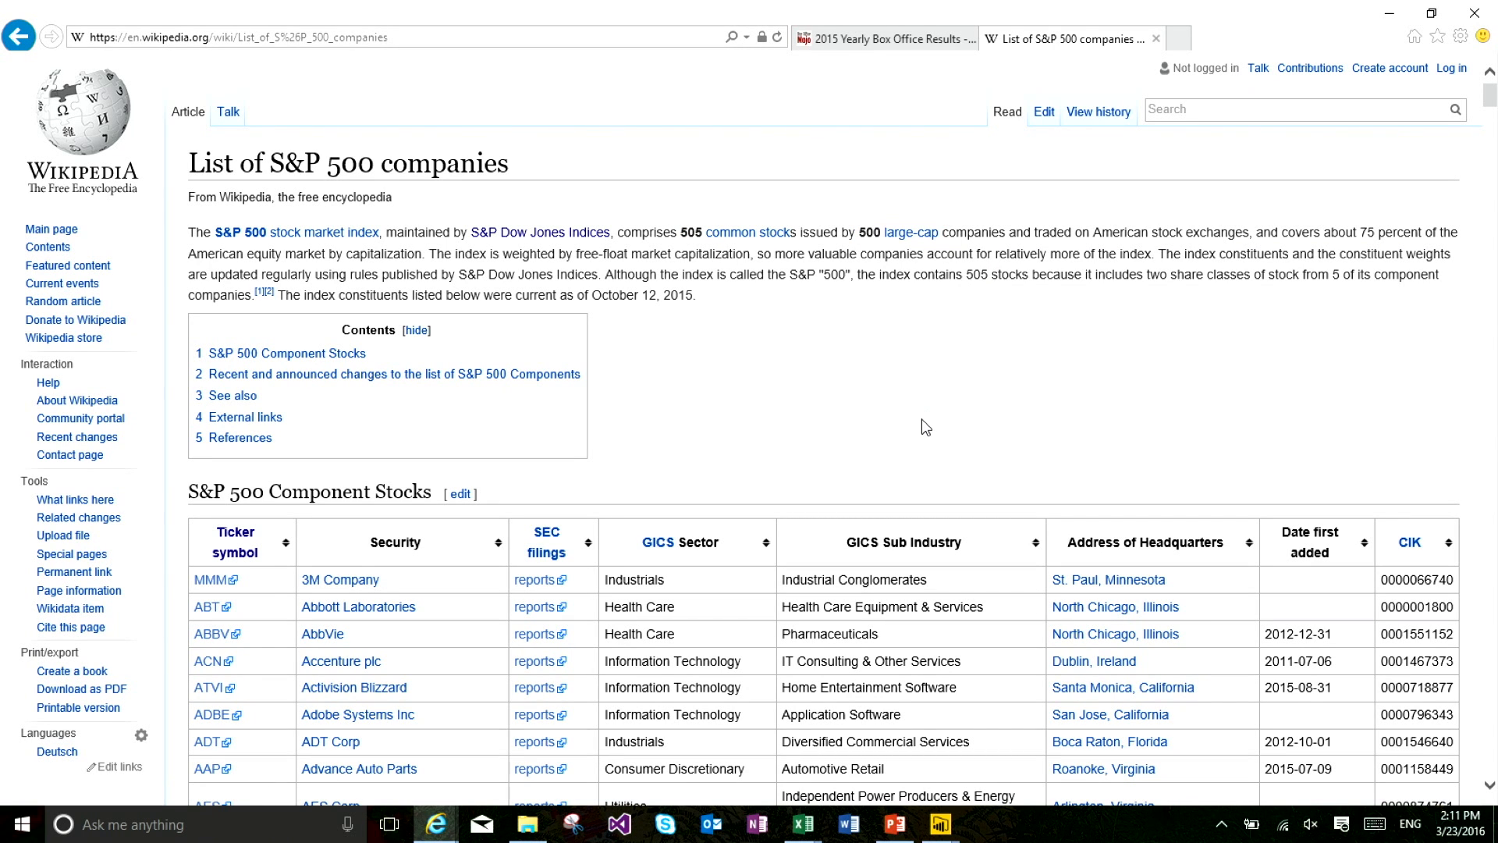
{"action": "scroll", "coordinate": [923, 426], "scroll_direction": "down", "scroll_amount": 5}
{"action": "scroll", "coordinate": [905, 425], "scroll_direction": "up", "scroll_amount": 2}
{"action": "scroll", "coordinate": [902, 420], "scroll_direction": "up", "scroll_amount": 2}
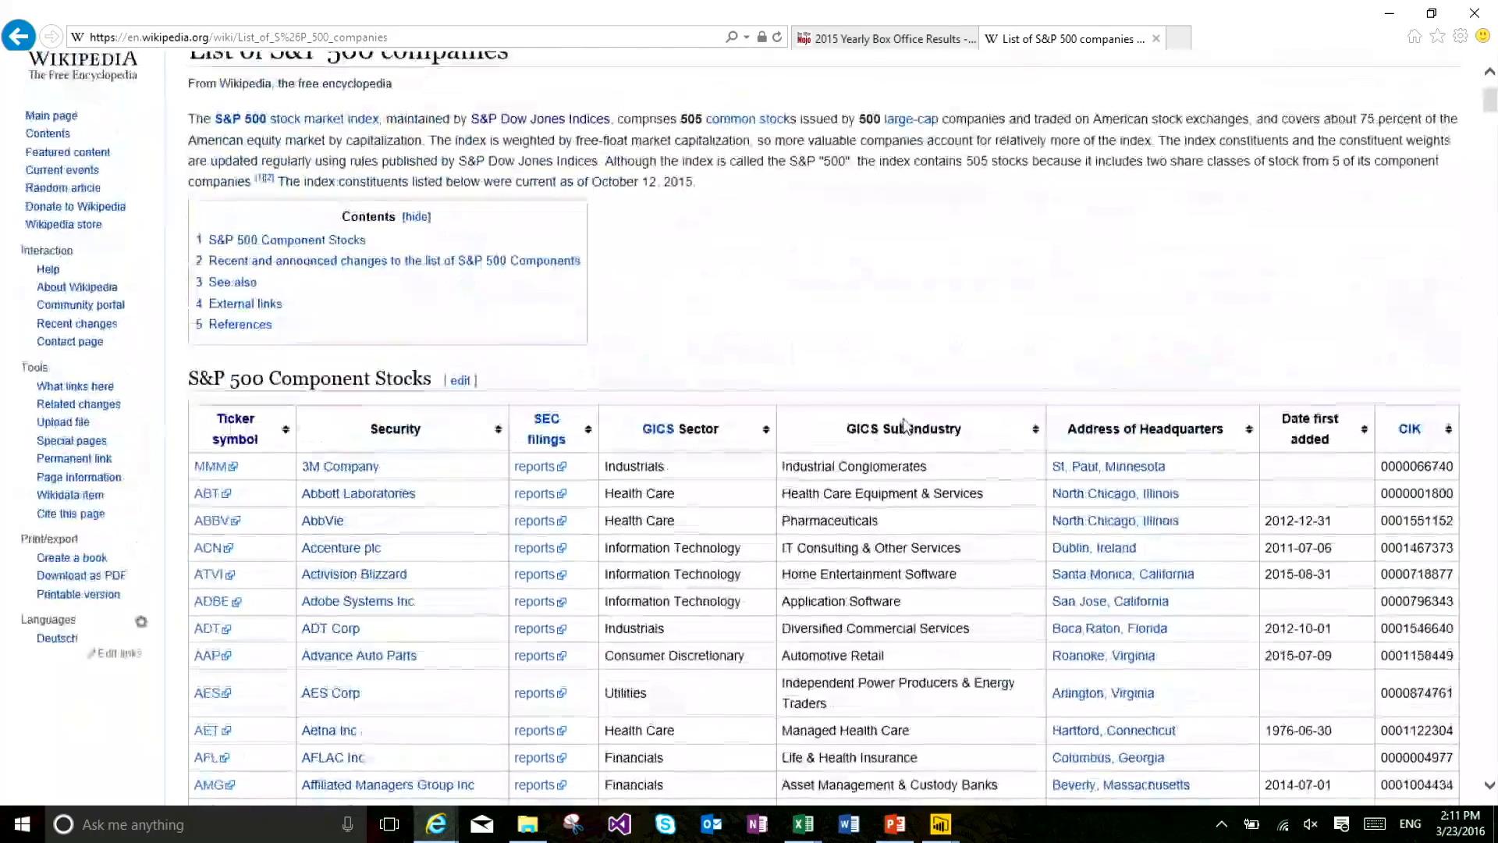
Copy the Wikipedia page's address, switch back to the Query Editor and connect to that address as a new Web source
{"action": "left_click", "coordinate": [553, 36]}
{"action": "key", "text": "alt+Tab"}
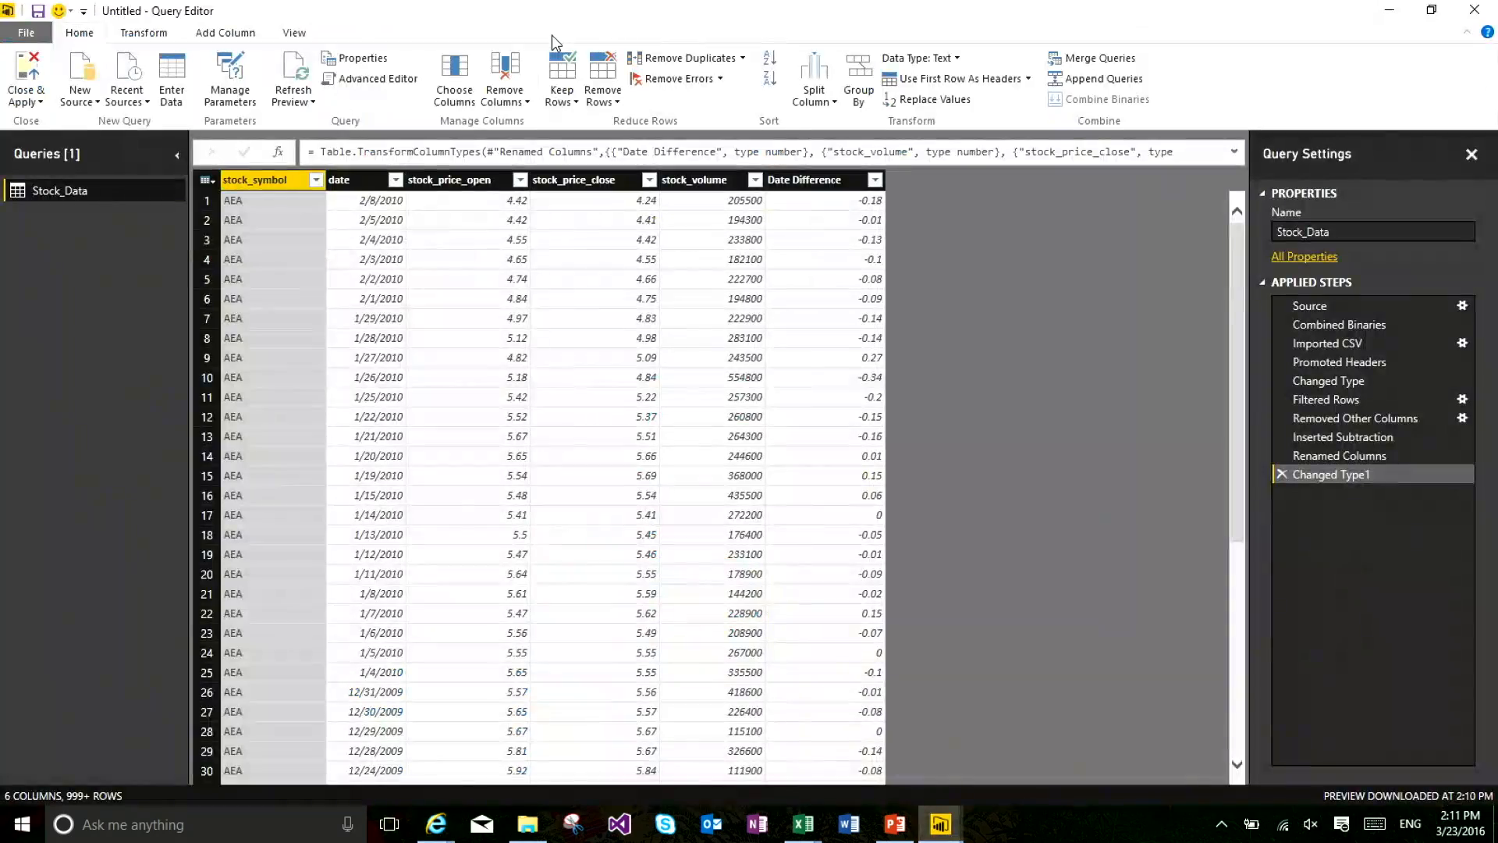
{"action": "left_click", "coordinate": [76, 221]}
{"action": "left_click", "coordinate": [81, 72]}
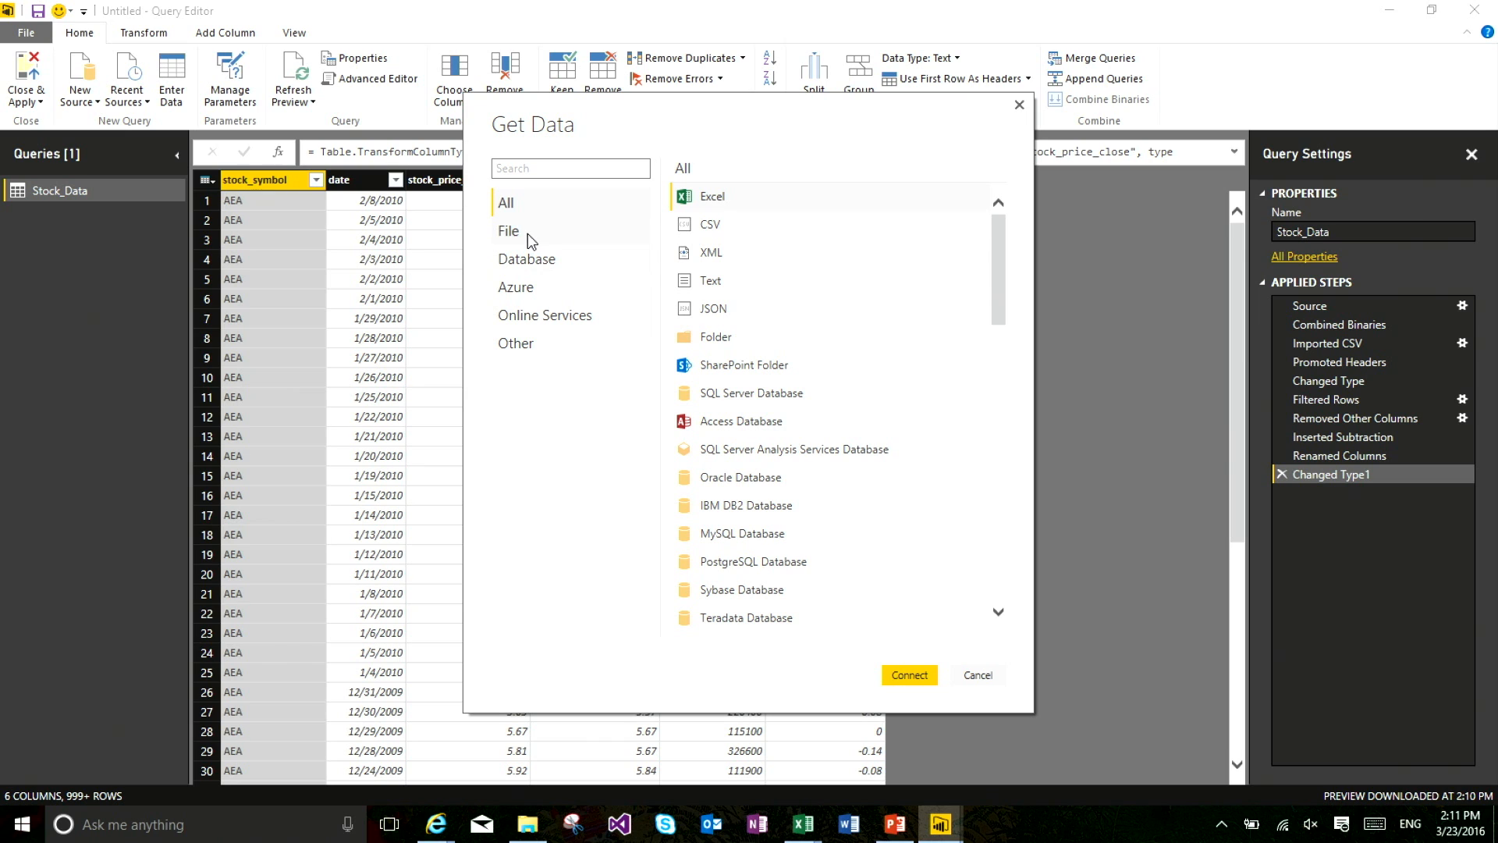
{"action": "left_click", "coordinate": [541, 342]}
{"action": "double_click", "coordinate": [791, 195]}
{"action": "key", "text": "ctrl+v"}
{"action": "left_click", "coordinate": [921, 476]}
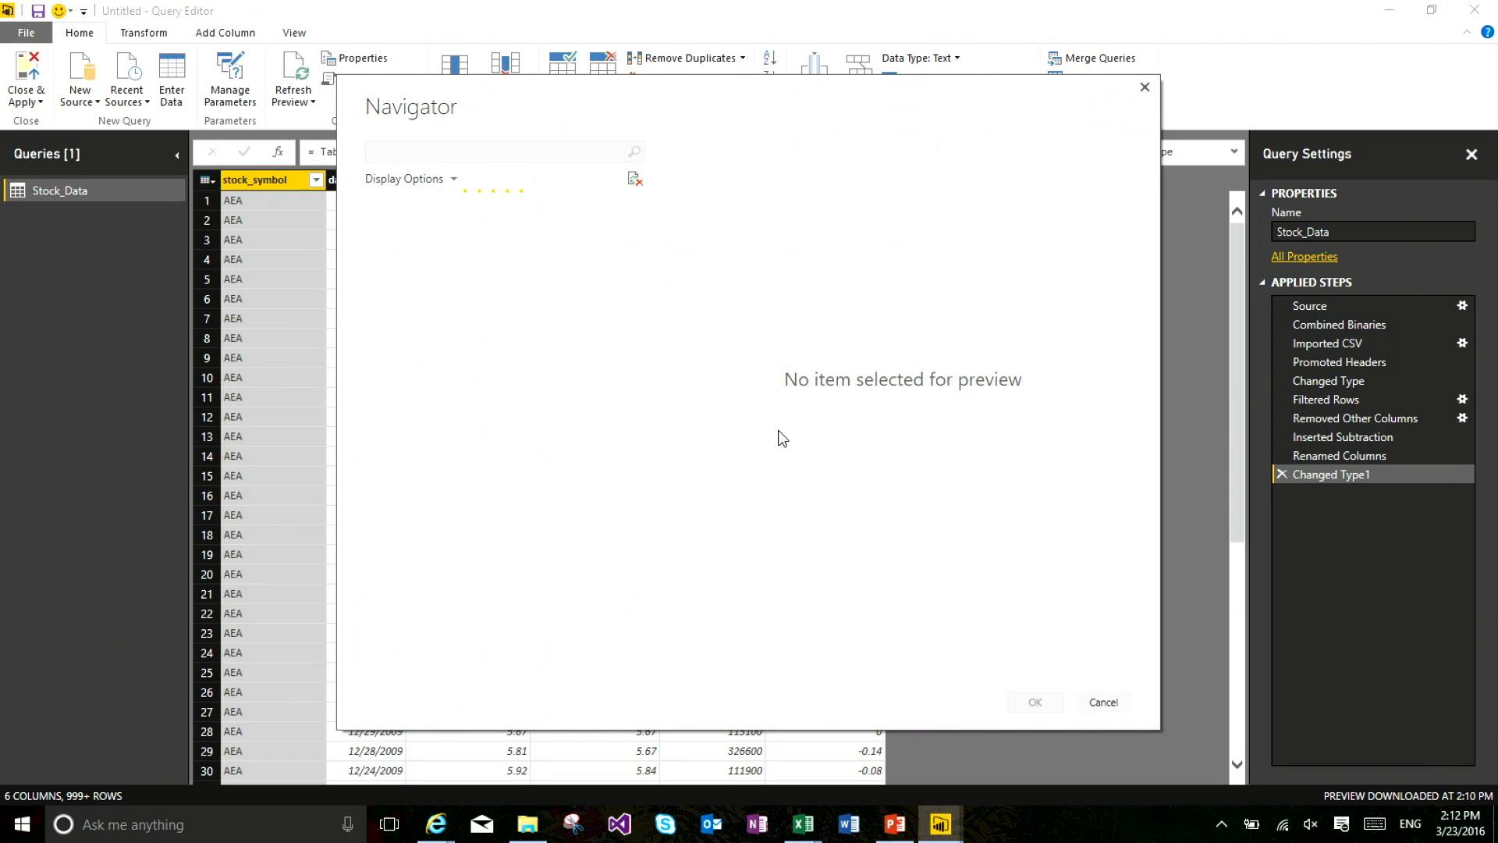
Import the "S&P 500 Component Stocks[edit]" table from the Wikipedia page as a new query
{"action": "left_click", "coordinate": [452, 281]}
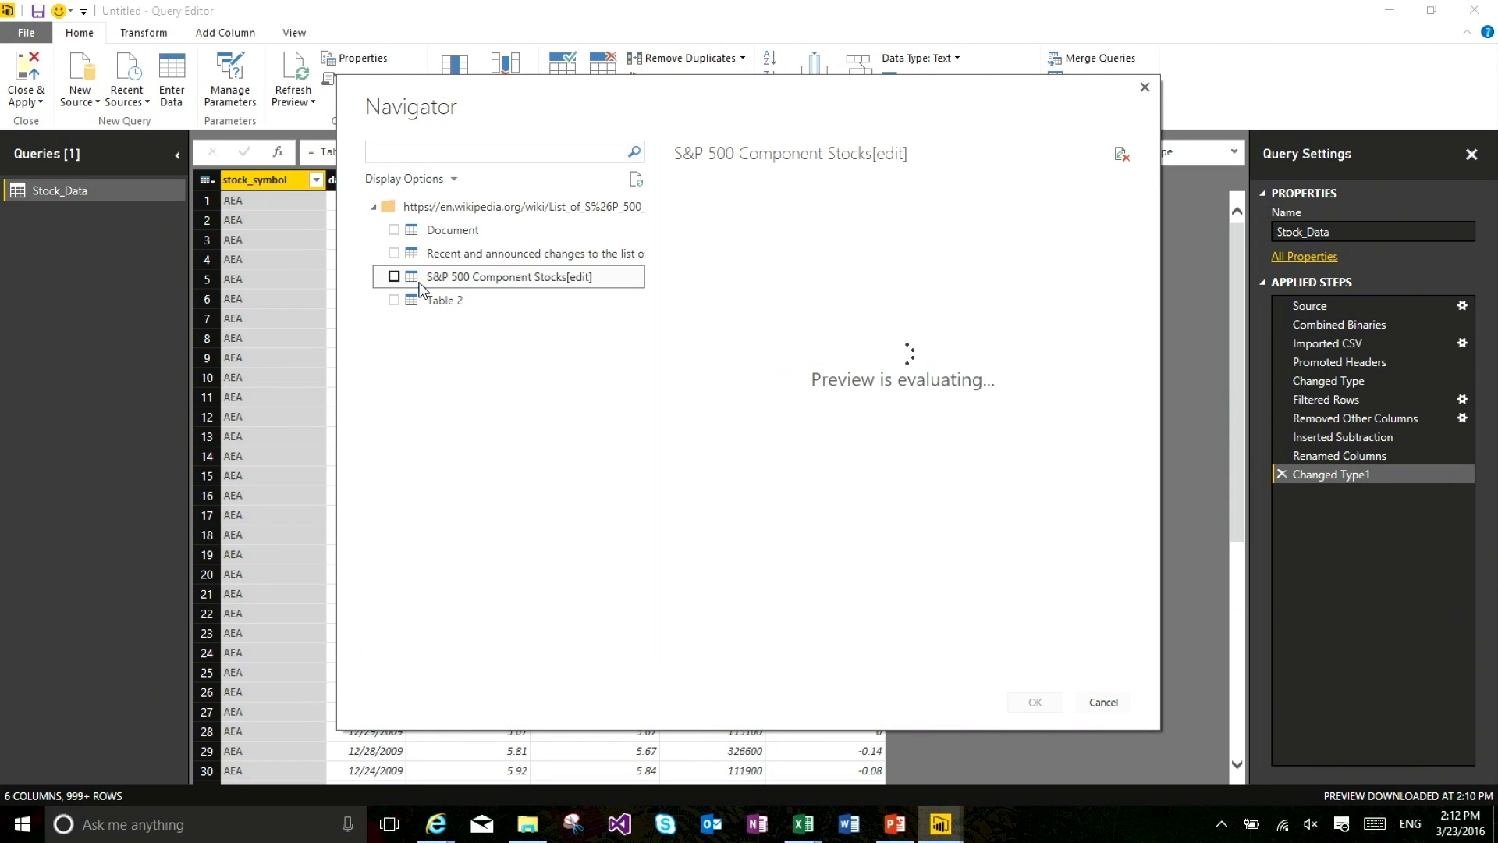
{"action": "left_click", "coordinate": [394, 276]}
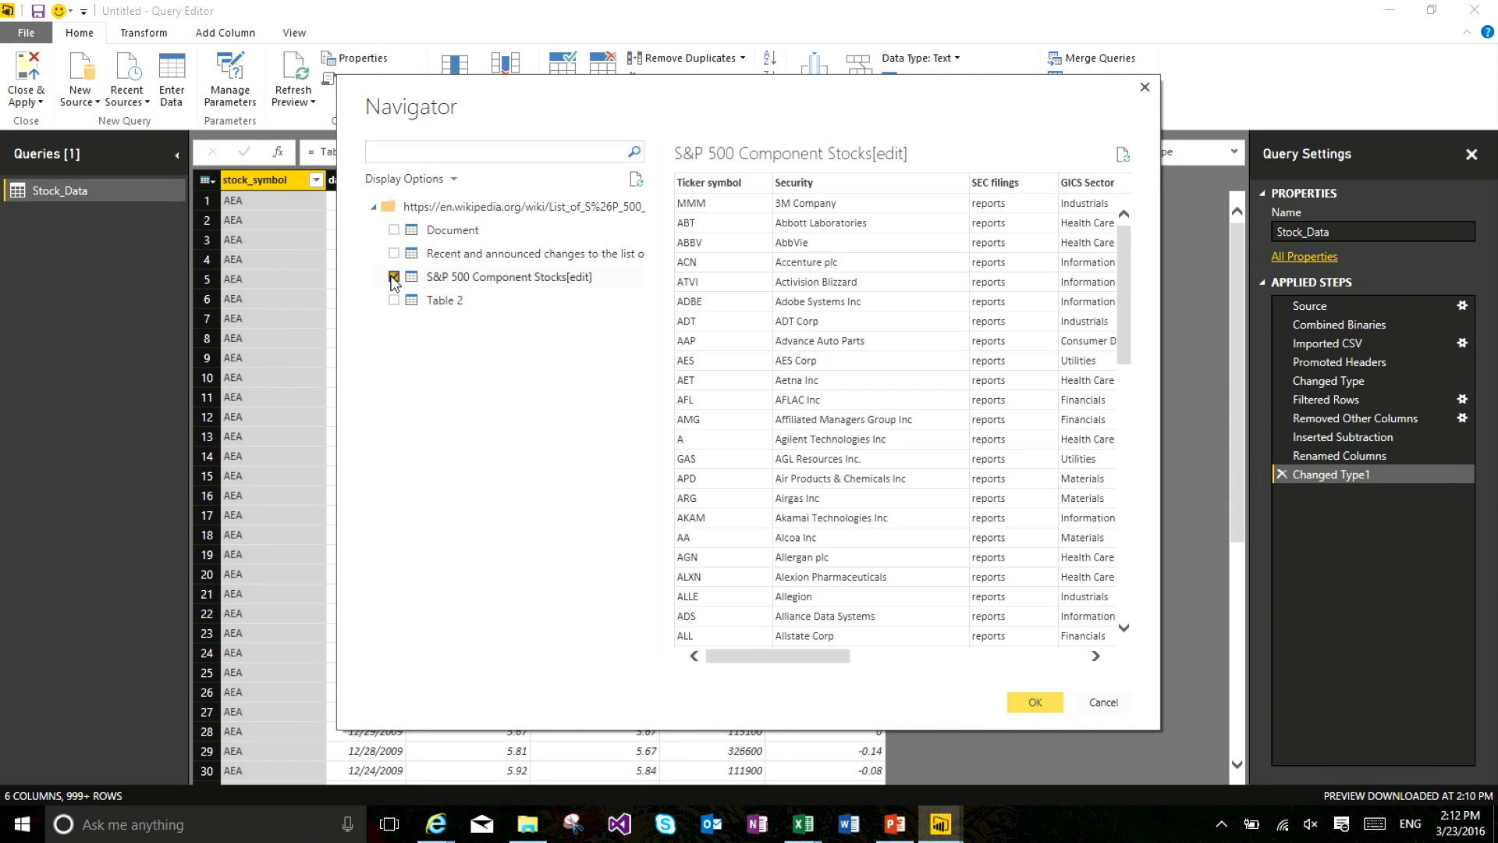
{"action": "left_click", "coordinate": [1035, 702]}
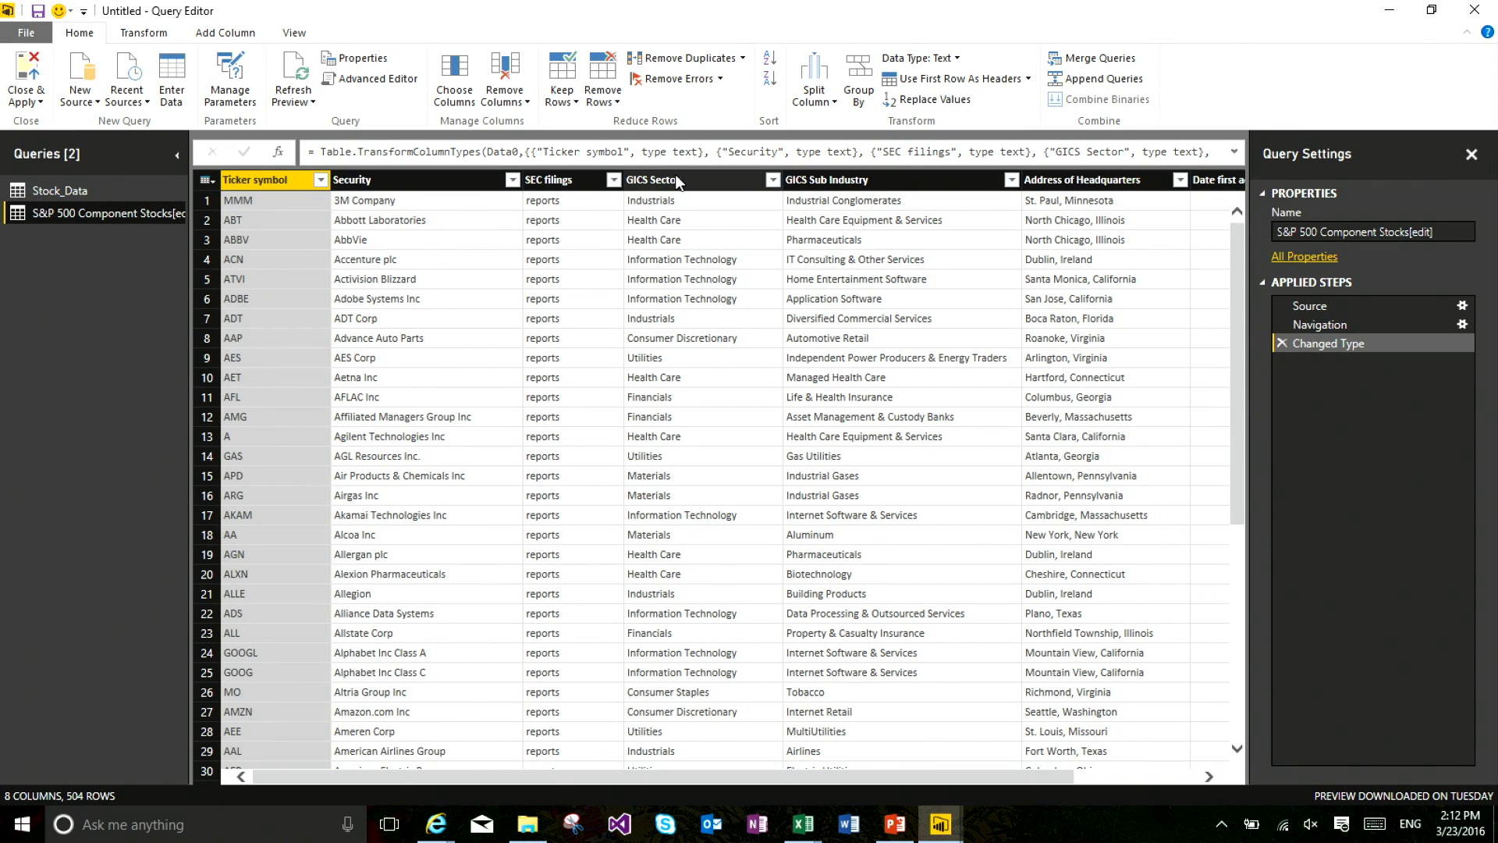
Keep only the Ticker symbol, Security, GICS Sector, GICS Sub Industry and Address of Headquarters columns, removing the others
{"action": "left_click", "coordinate": [461, 181], "text": "ctrl"}
{"action": "left_click", "coordinate": [719, 184], "text": "ctrl"}
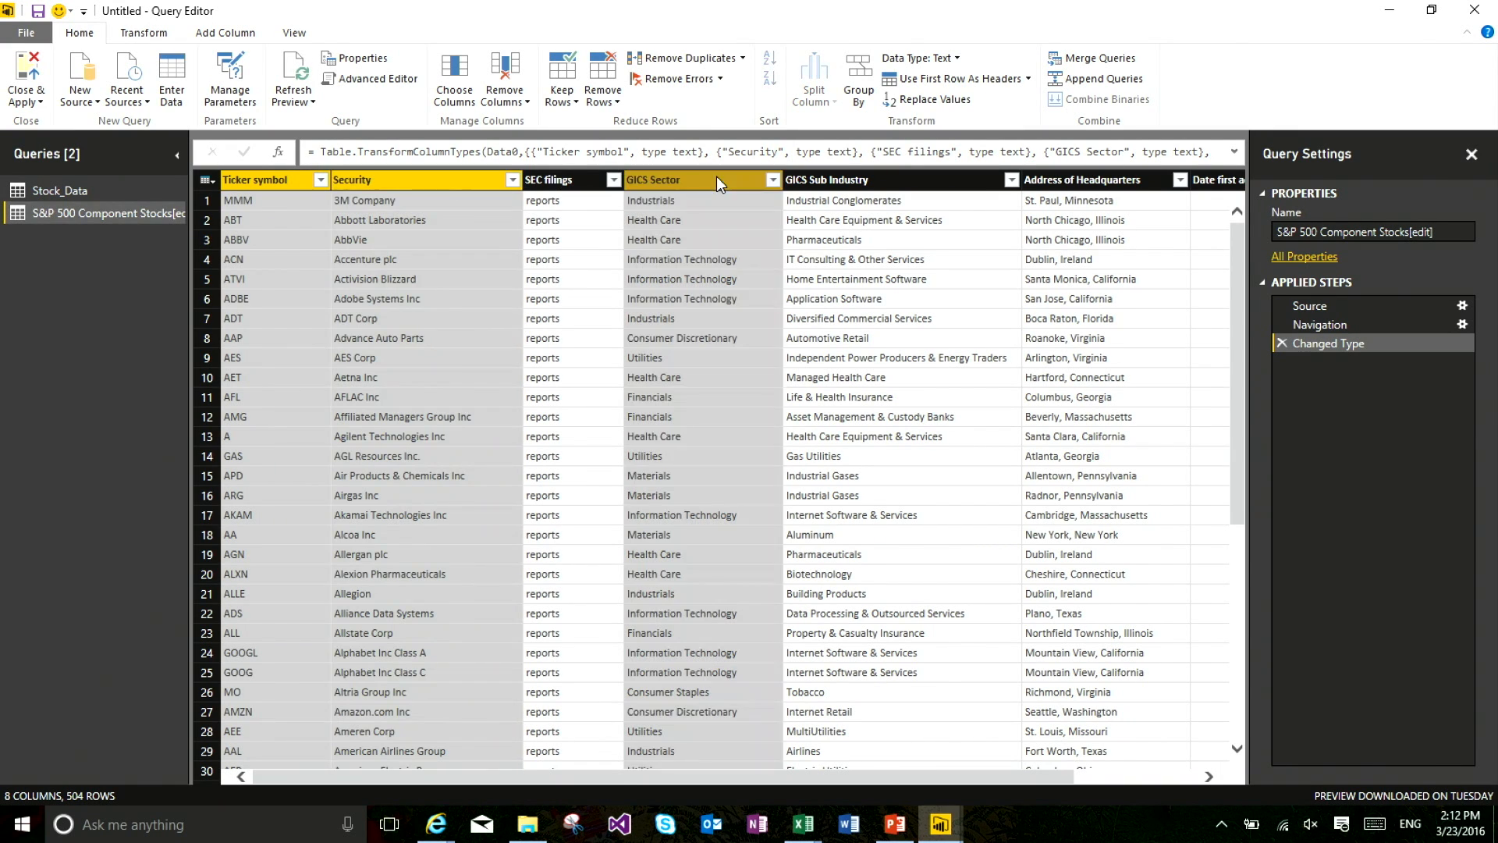
{"action": "left_click", "coordinate": [843, 184], "text": "ctrl"}
{"action": "left_click", "coordinate": [1069, 184], "text": "ctrl"}
{"action": "right_click", "coordinate": [1069, 184]}
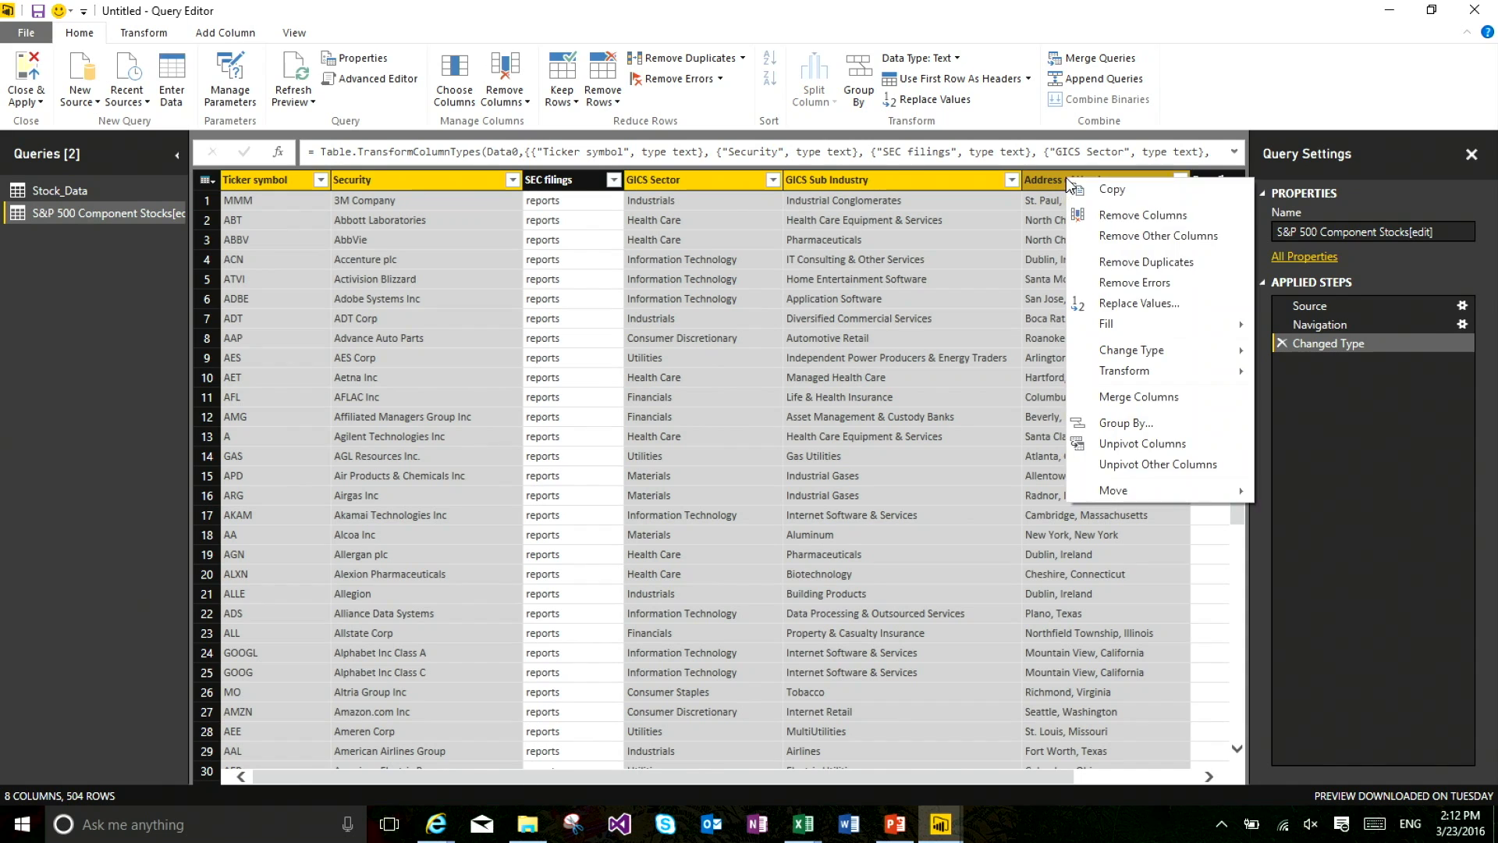
{"action": "left_click", "coordinate": [1146, 234]}
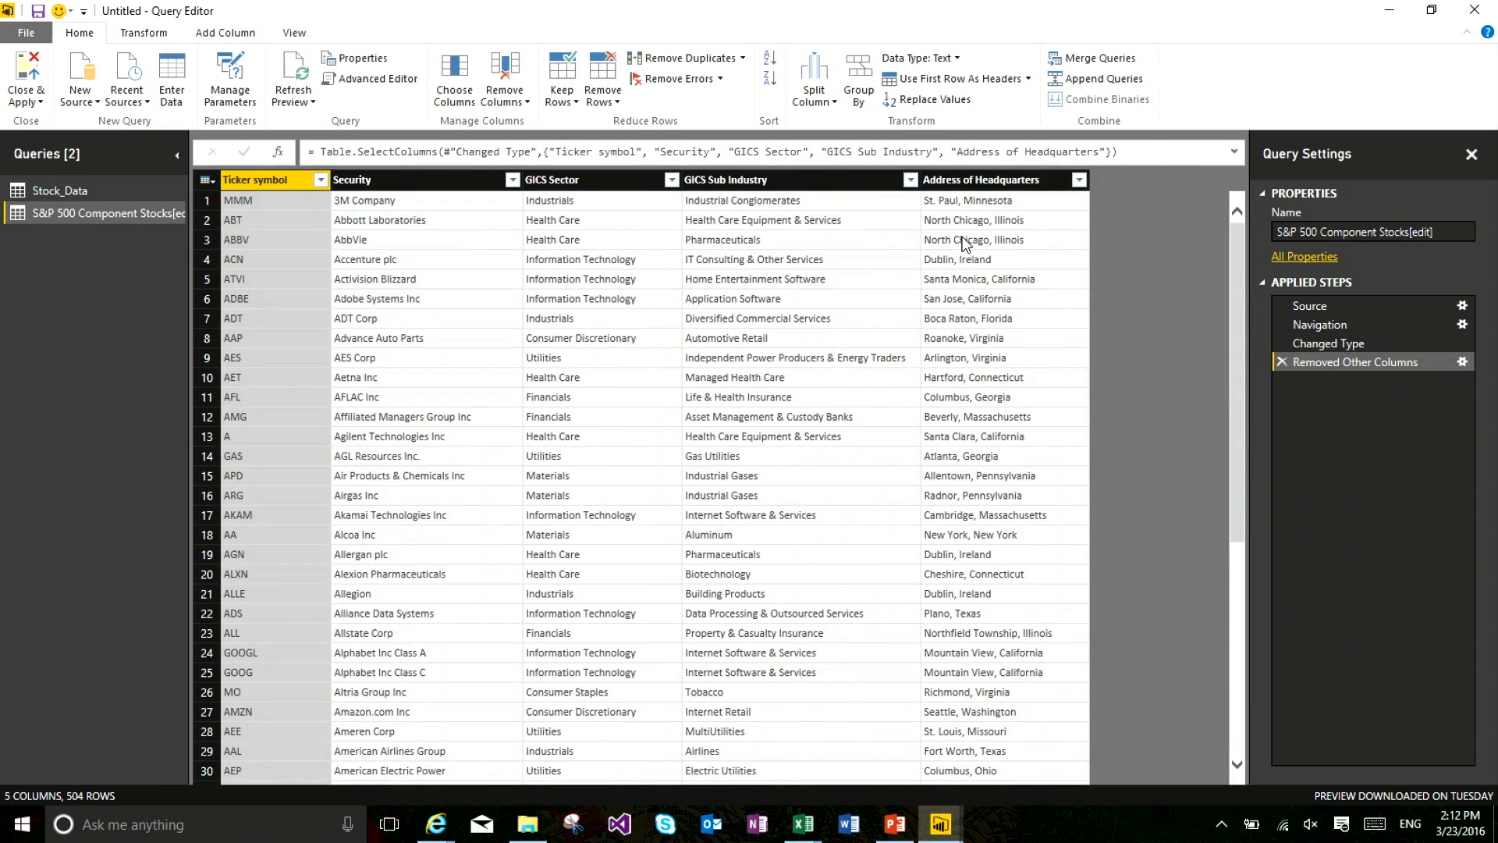
Split the Address of Headquarters column by the comma delimiter
{"action": "left_click", "coordinate": [963, 176]}
{"action": "left_click", "coordinate": [833, 103]}
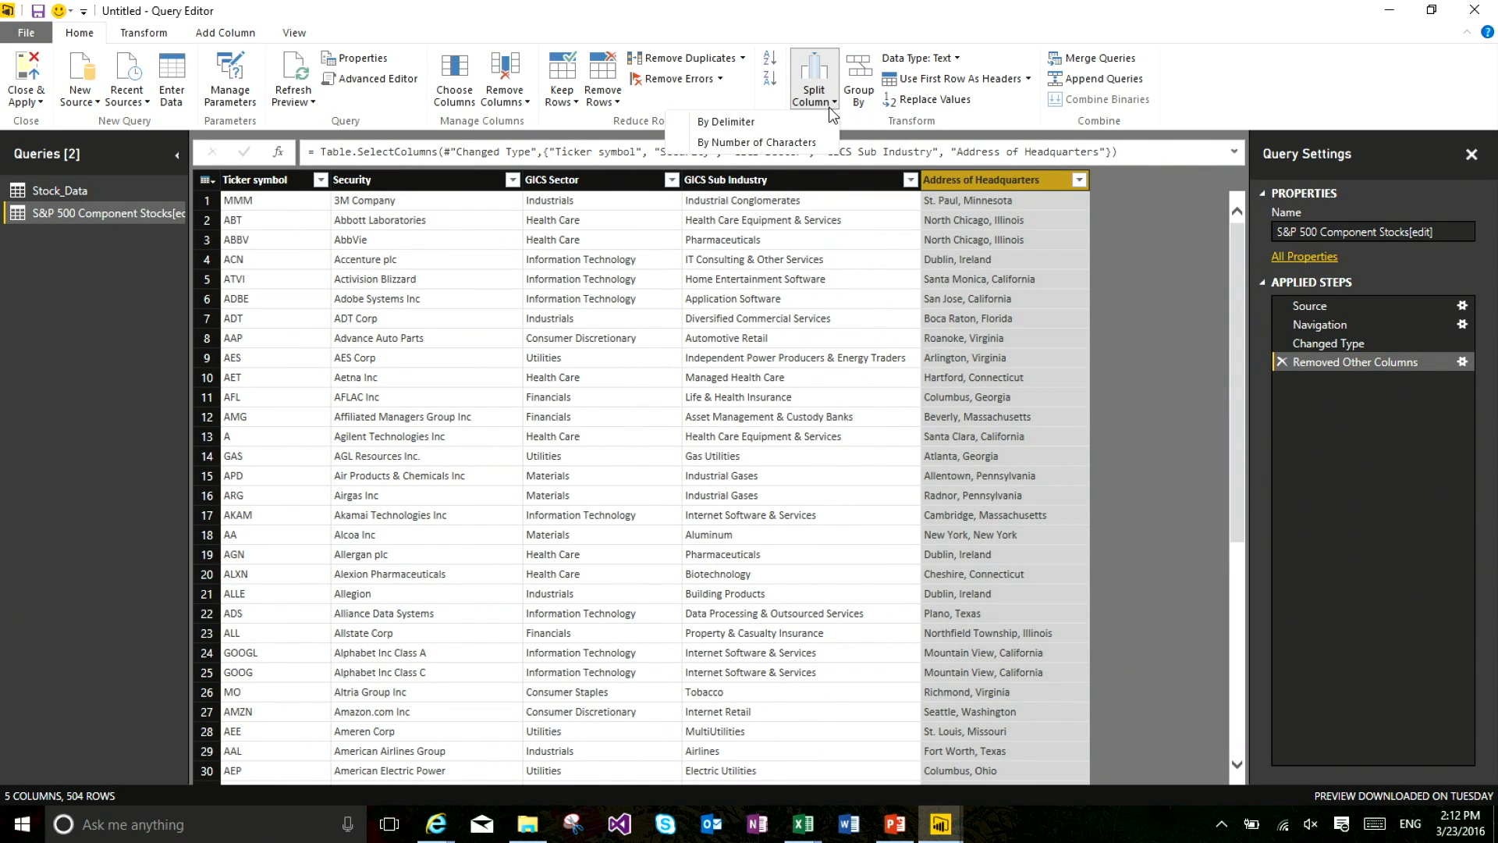
{"action": "left_click", "coordinate": [817, 128]}
{"action": "left_click", "coordinate": [572, 425]}
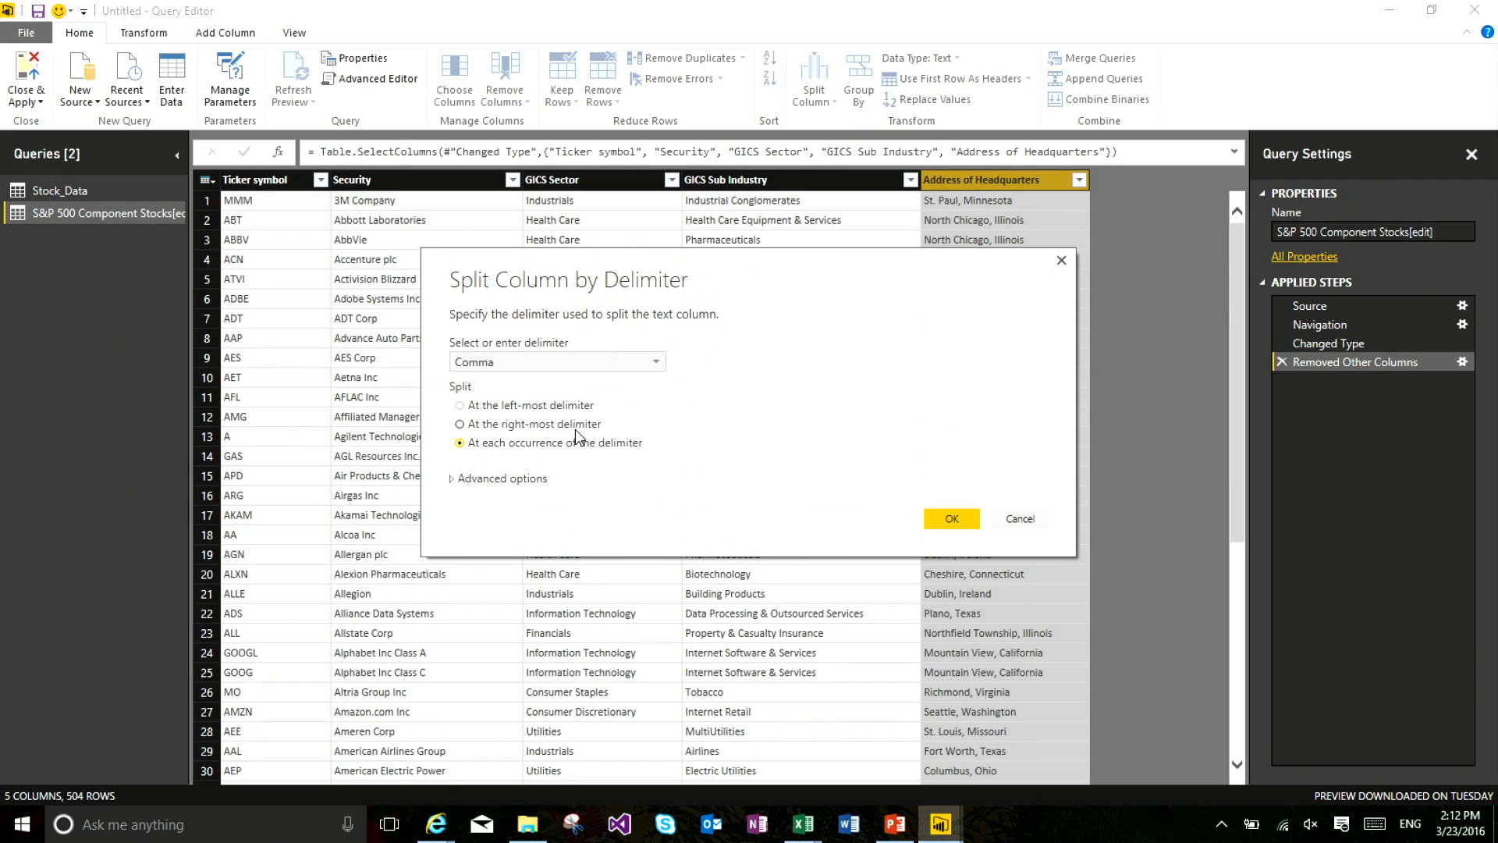
{"action": "left_click", "coordinate": [951, 519]}
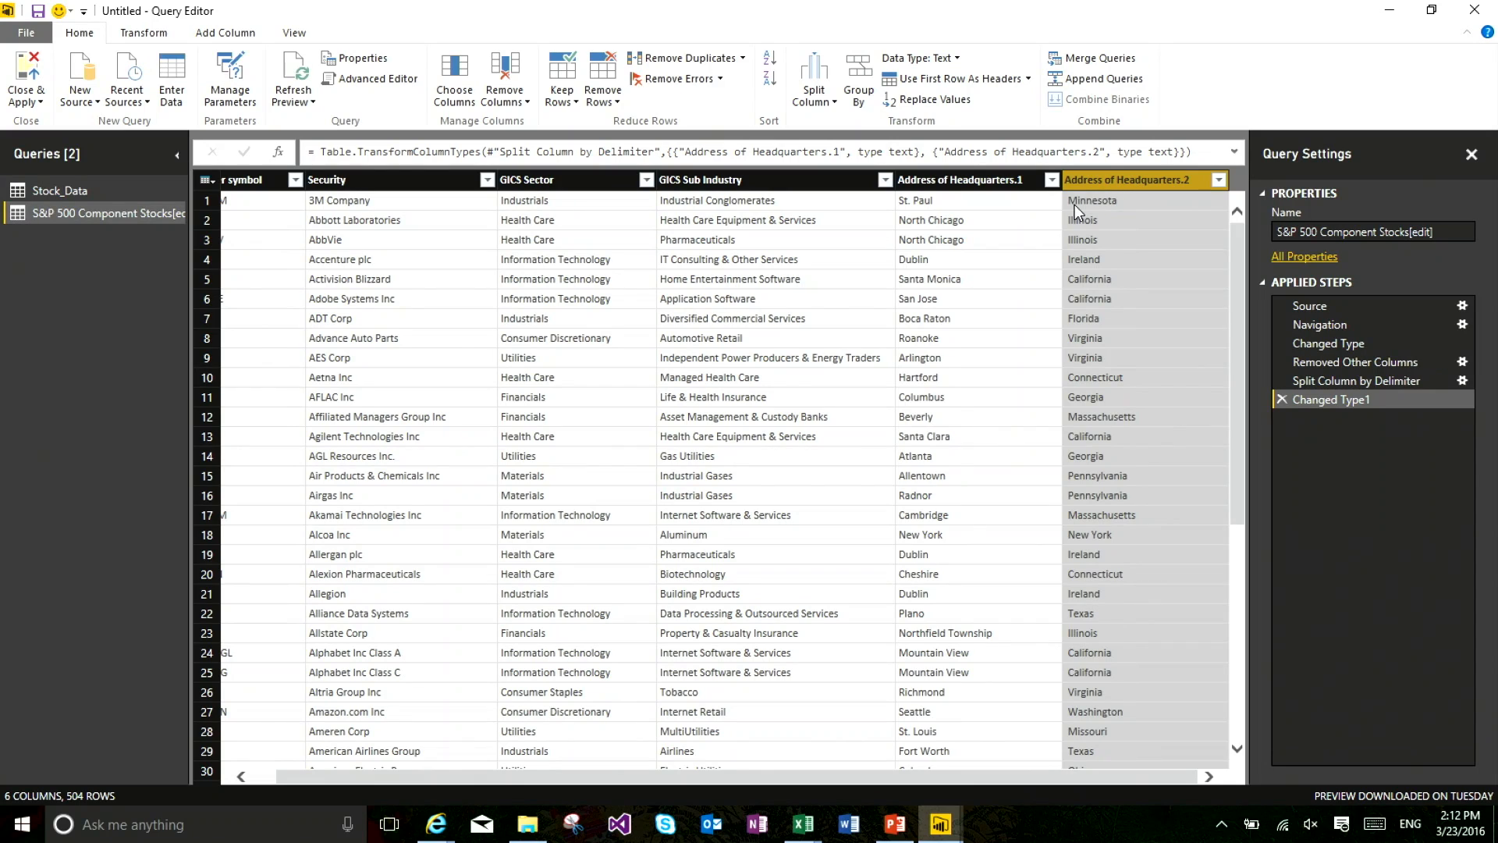
Trim the text in the Address of Headquarters.2 column and rename the column "State"
{"action": "left_click", "coordinate": [142, 33]}
{"action": "left_click", "coordinate": [611, 93]}
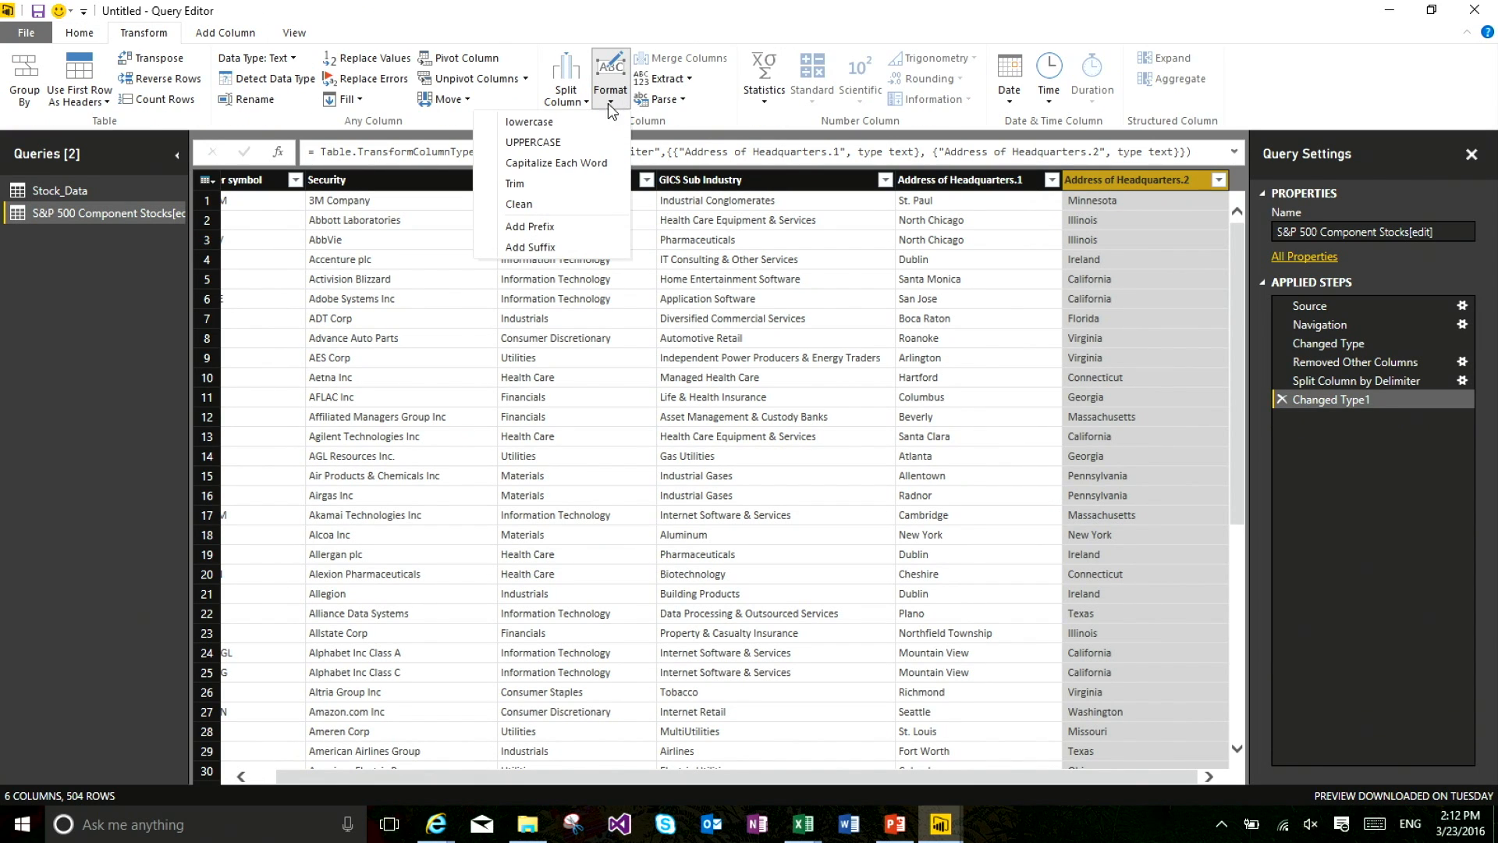
{"action": "left_click", "coordinate": [569, 188]}
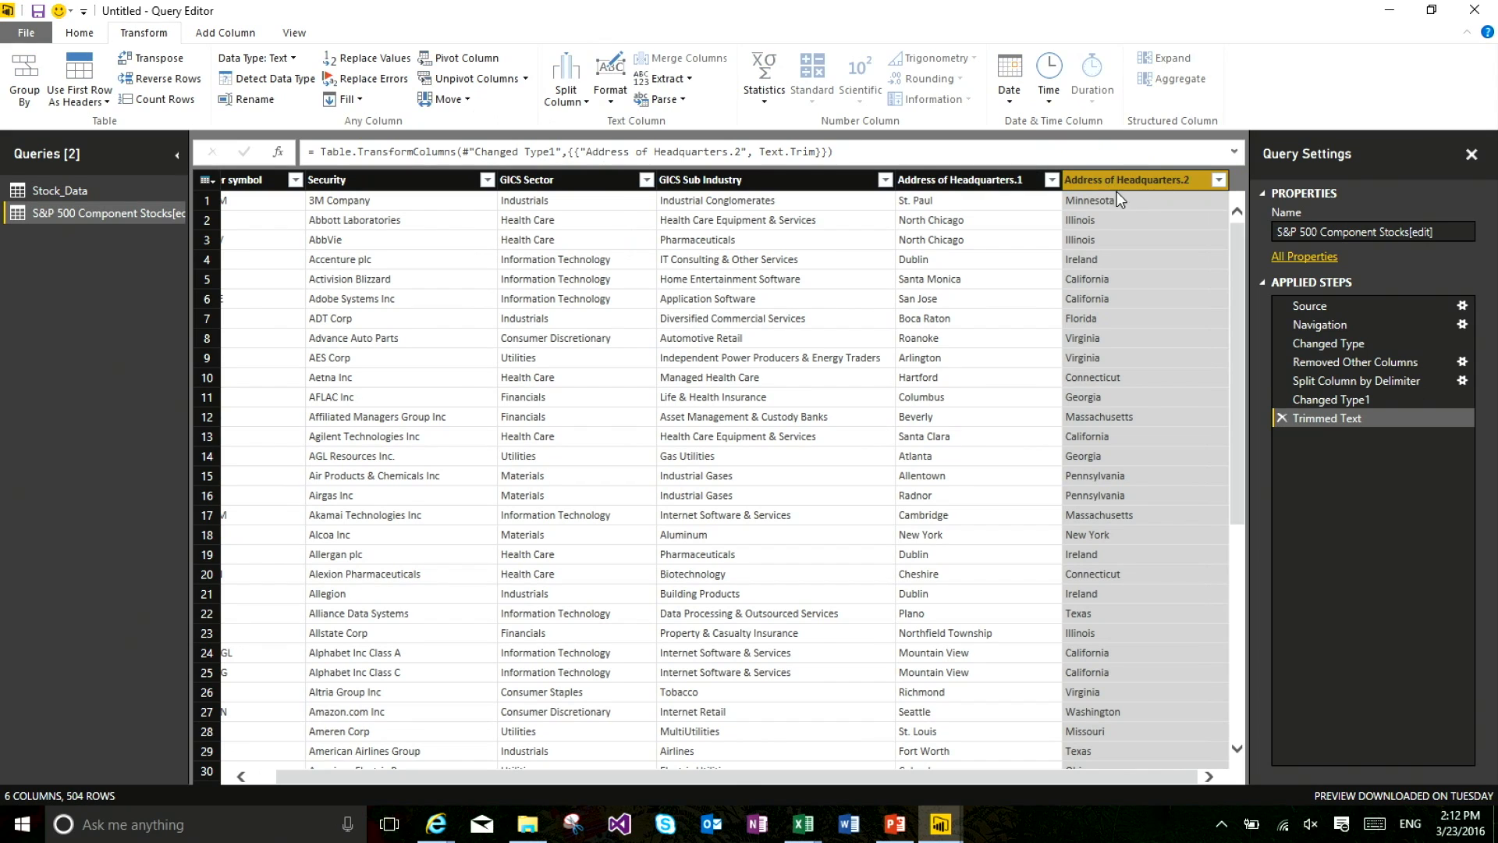
{"action": "double_click", "coordinate": [1108, 180]}
{"action": "type", "text": "State"}
{"action": "key", "text": "Return"}
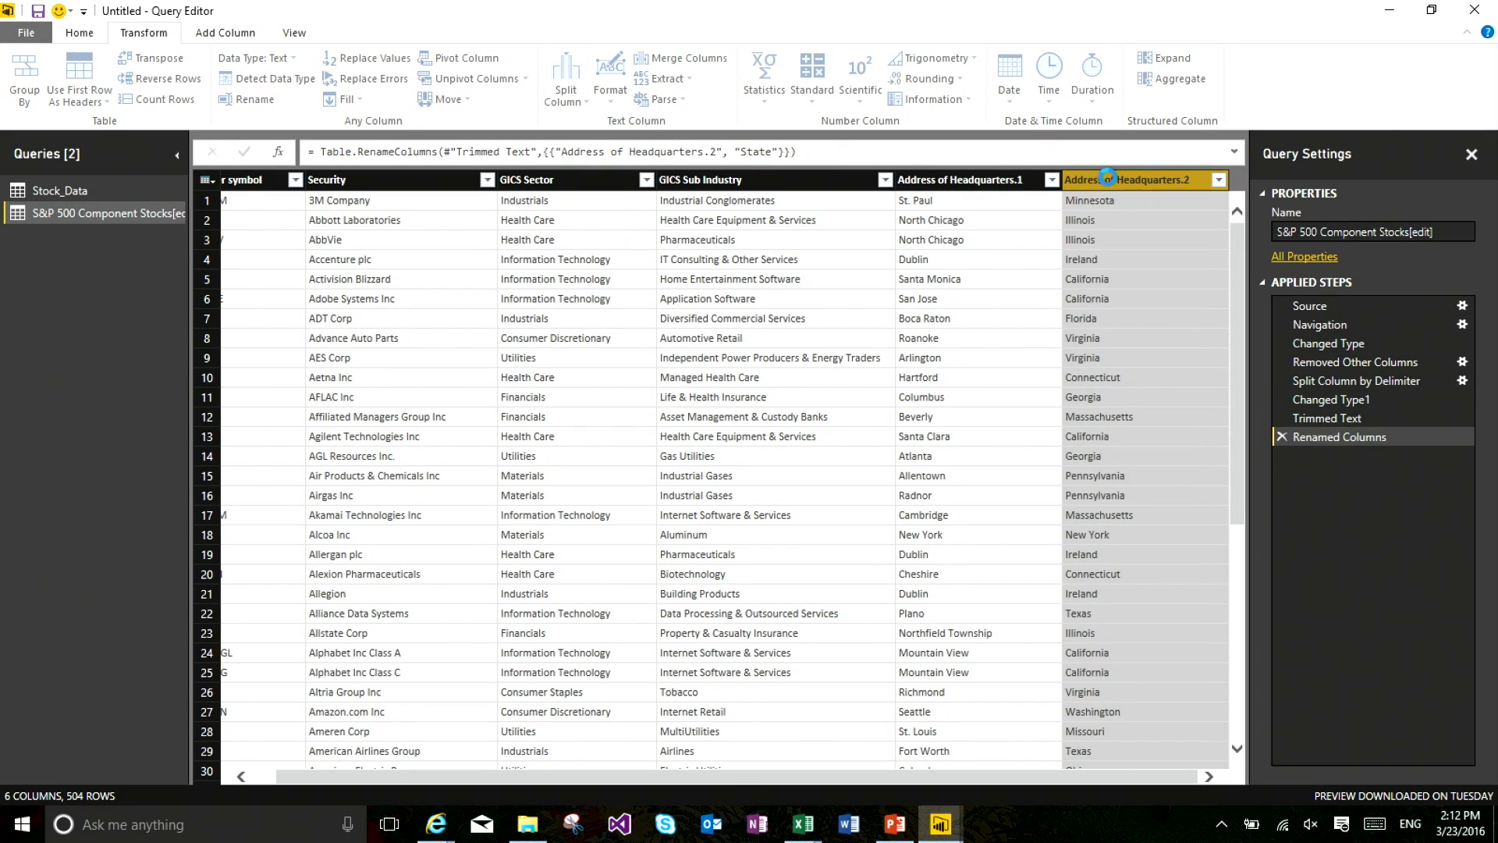
Rename the Address of Headquarters.1 column as "Address"
{"action": "double_click", "coordinate": [1008, 180]}
{"action": "type", "text": "A"}
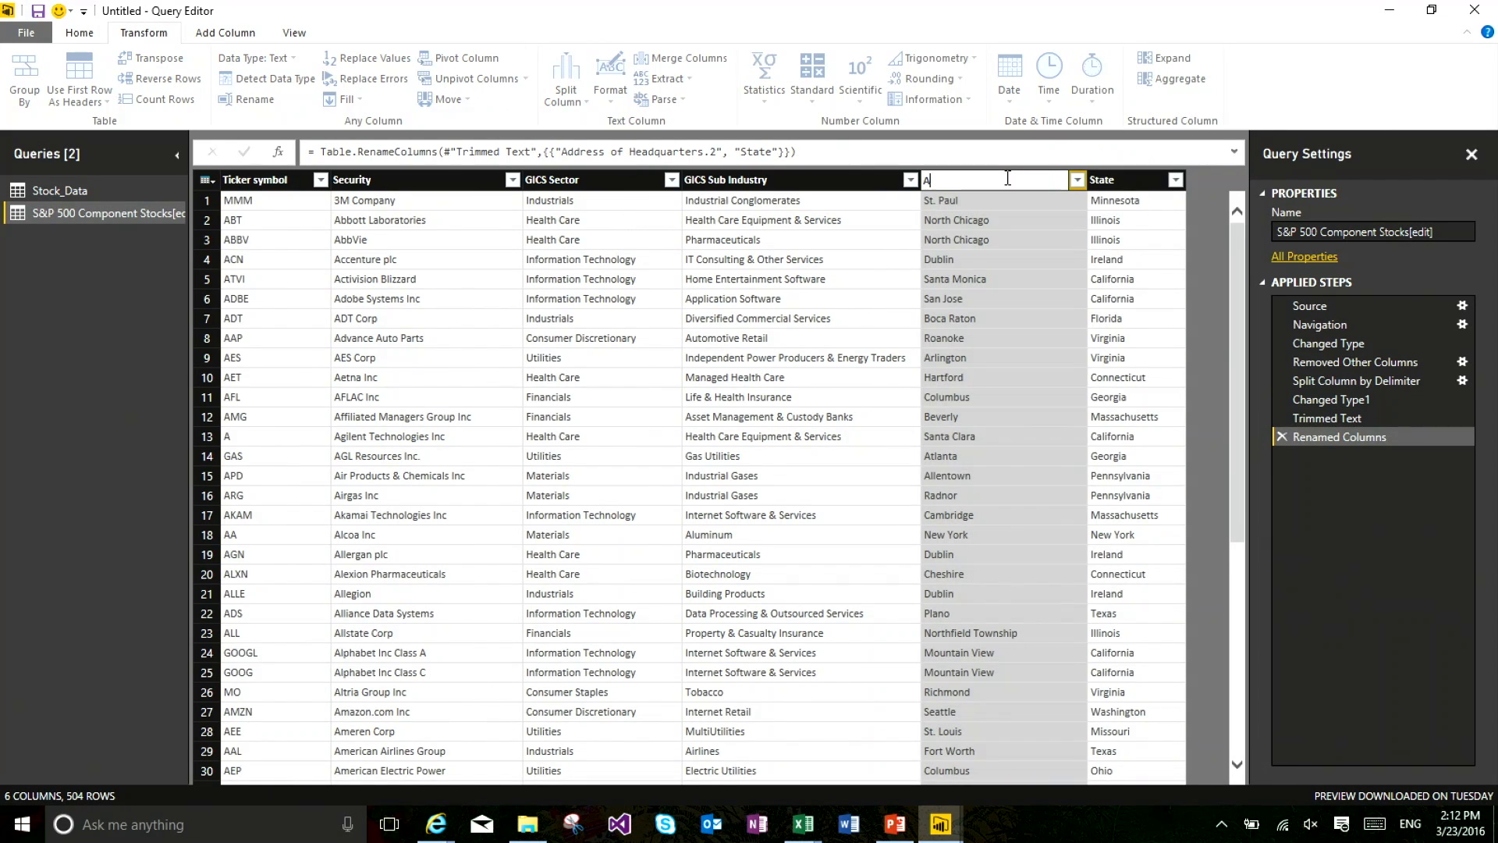
{"action": "type", "text": "ddress"}
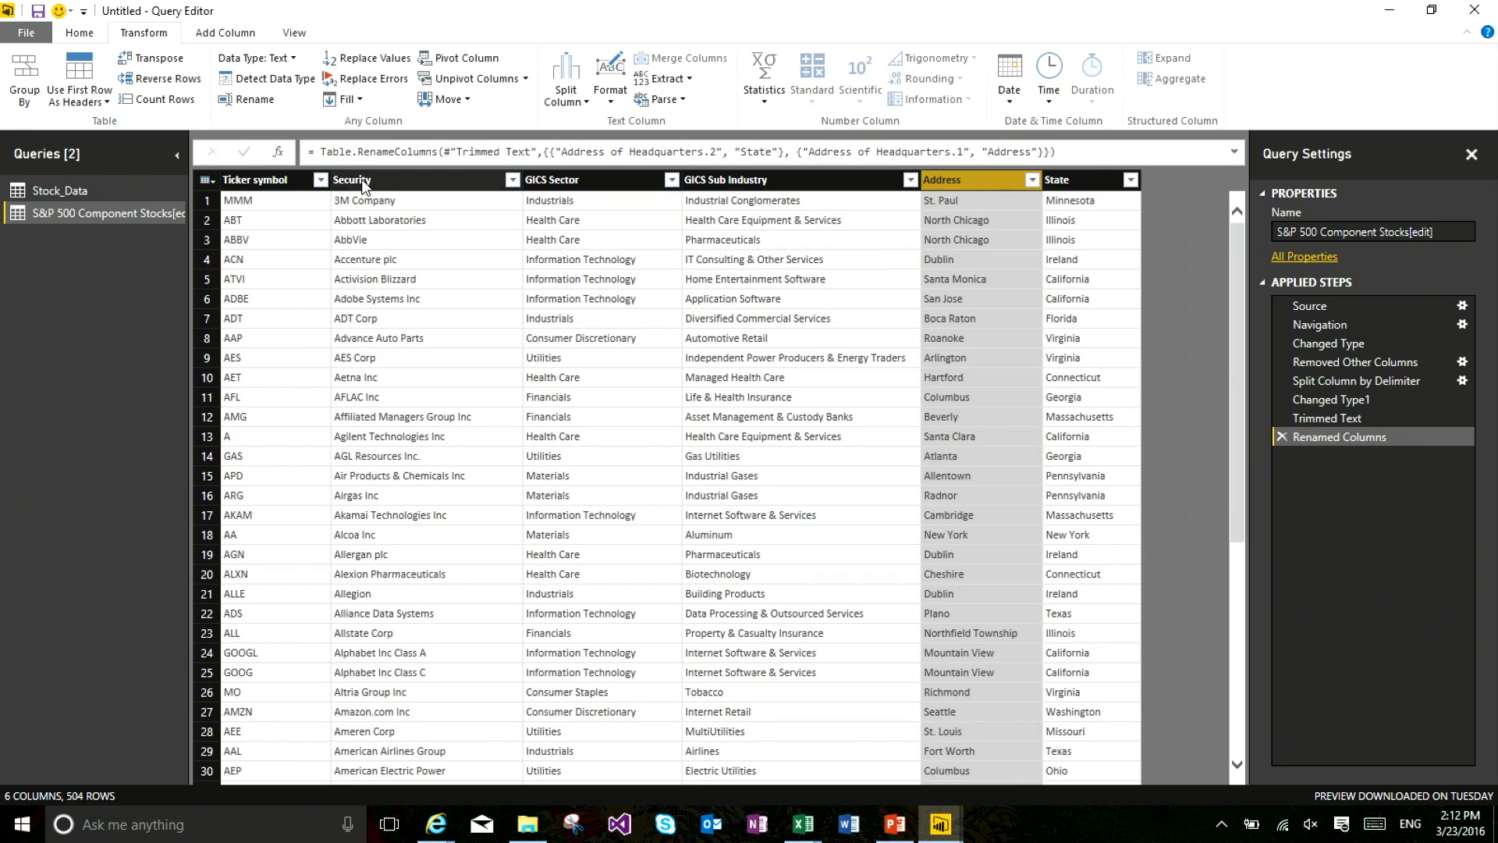
Merge Stock_Data with the S&P 500 Component Stocks[edit] query, matching stock_symbol to Ticker symbol with an Inner join
{"action": "left_click", "coordinate": [103, 192]}
{"action": "key", "text": "alt"}
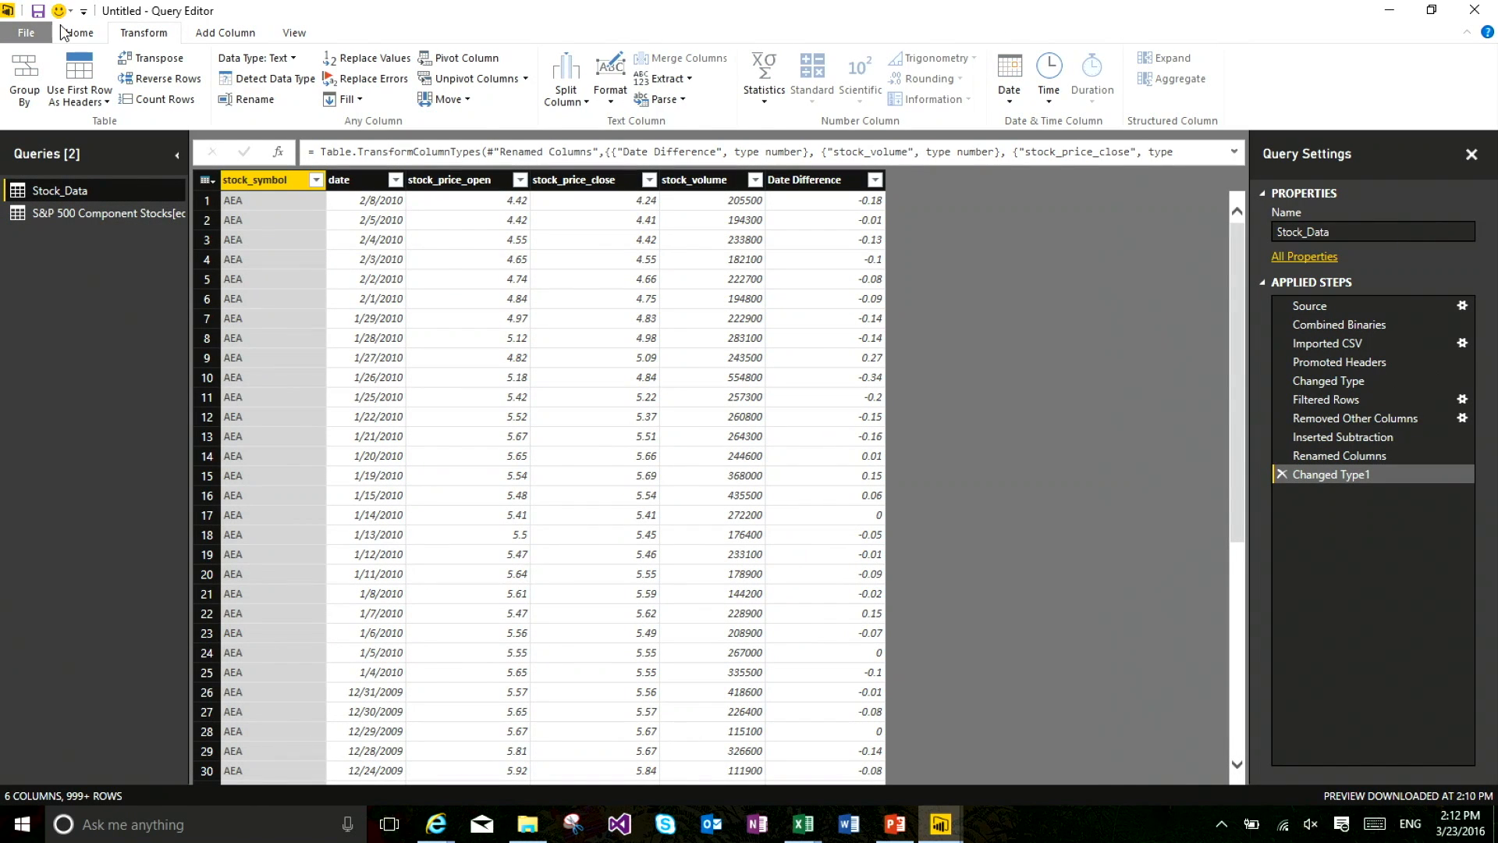
{"action": "key", "text": "h"}
{"action": "left_click", "coordinate": [1092, 58]}
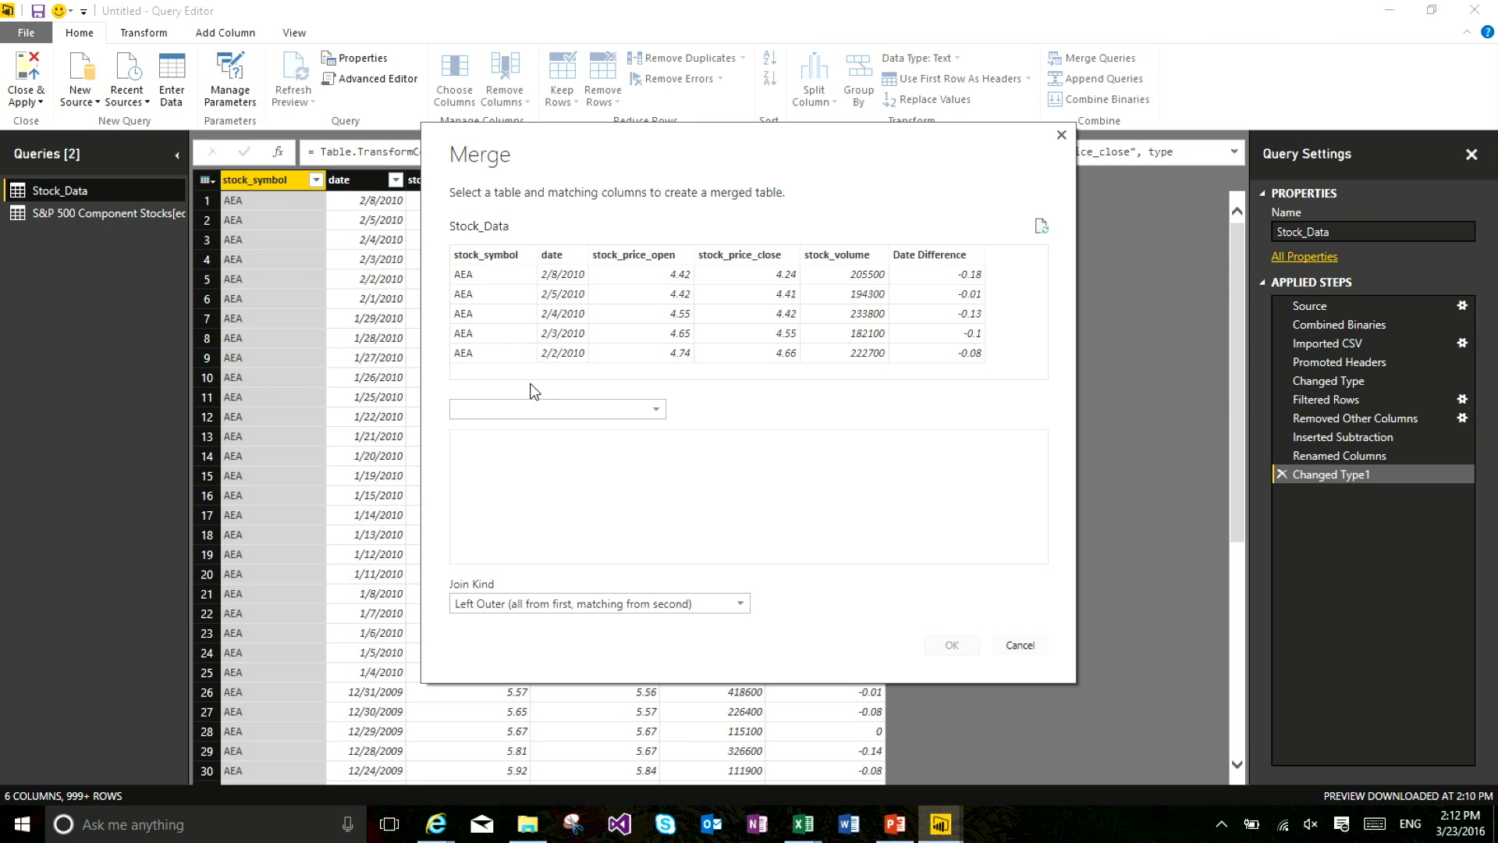
{"action": "left_click", "coordinate": [538, 408]}
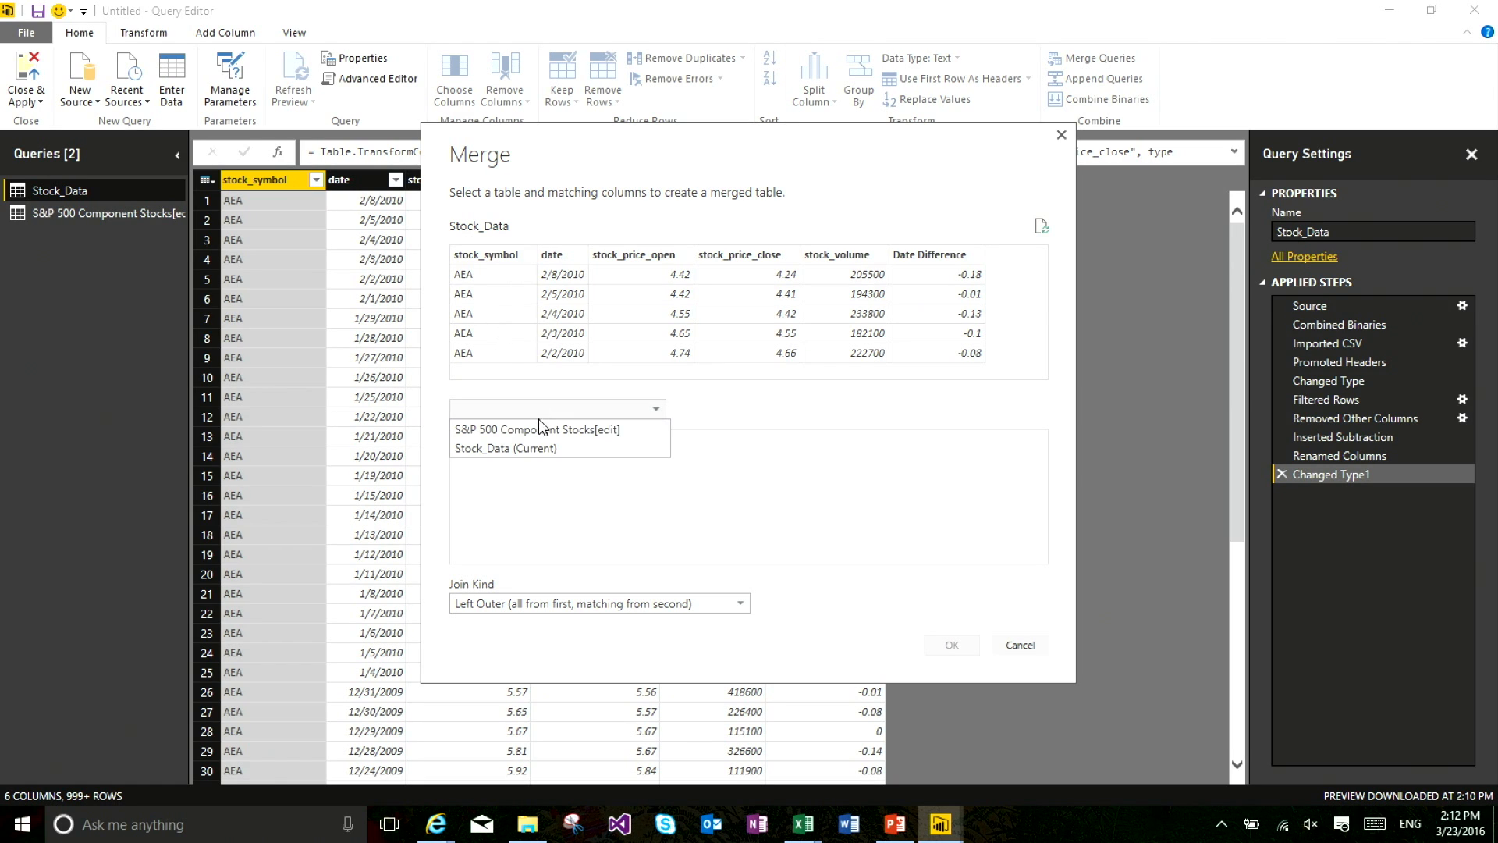
{"action": "left_click", "coordinate": [539, 431]}
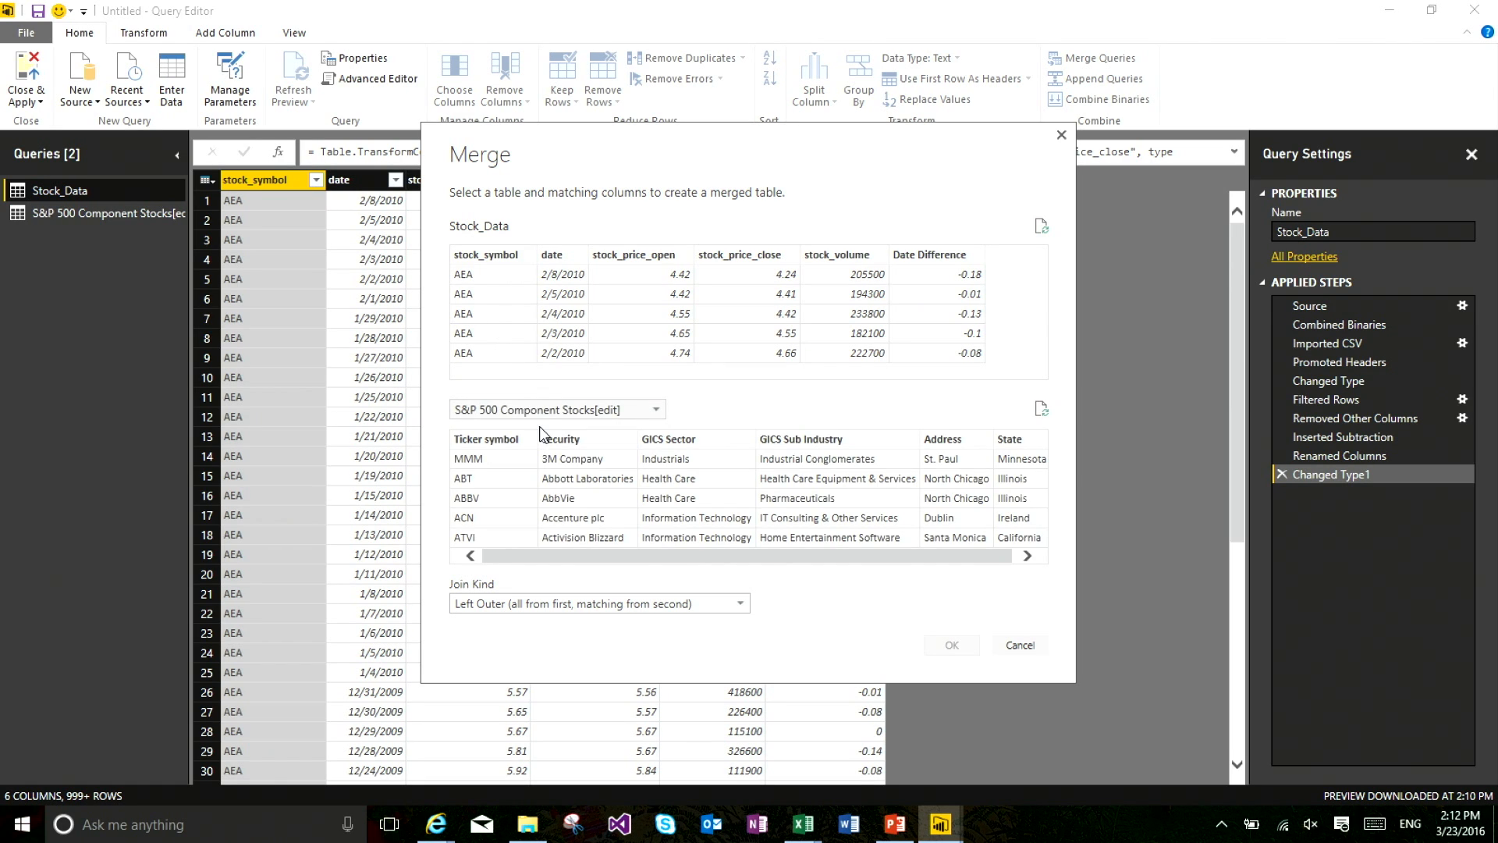
{"action": "left_click", "coordinate": [493, 263]}
{"action": "left_click", "coordinate": [493, 439]}
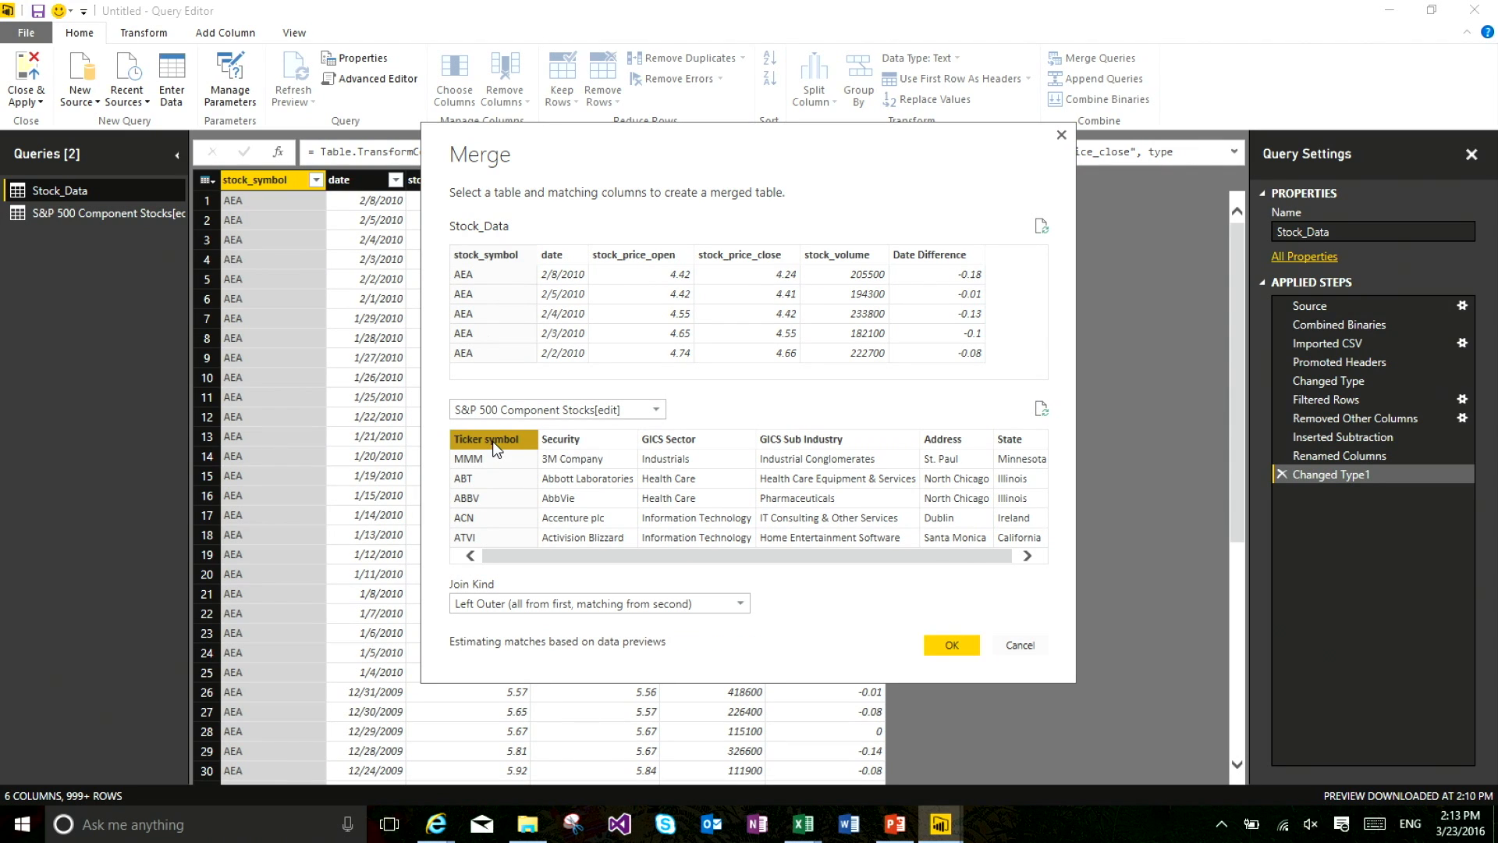
{"action": "left_click", "coordinate": [712, 607]}
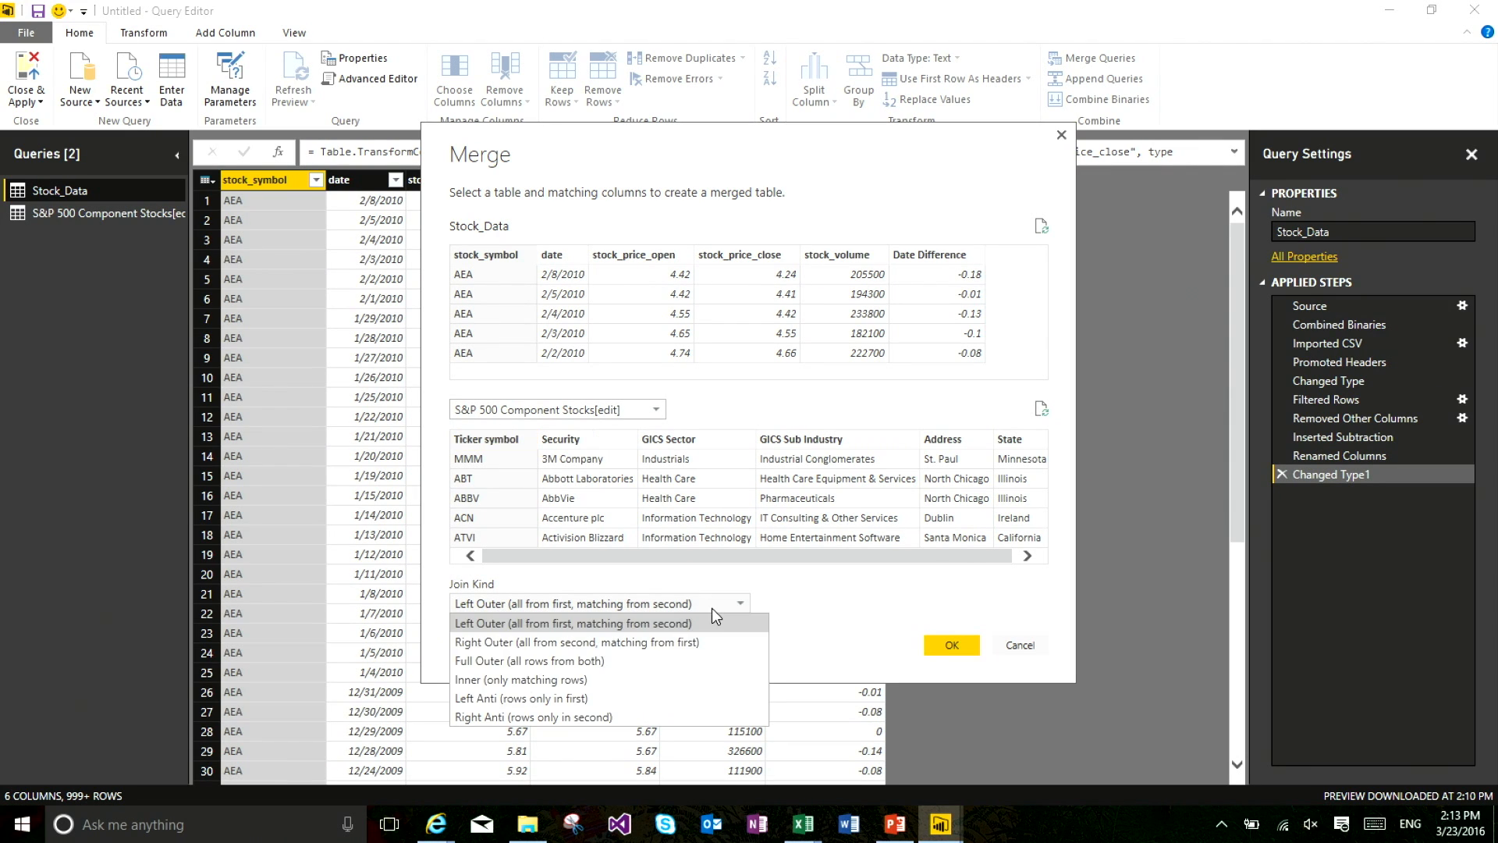
{"action": "left_click", "coordinate": [677, 685]}
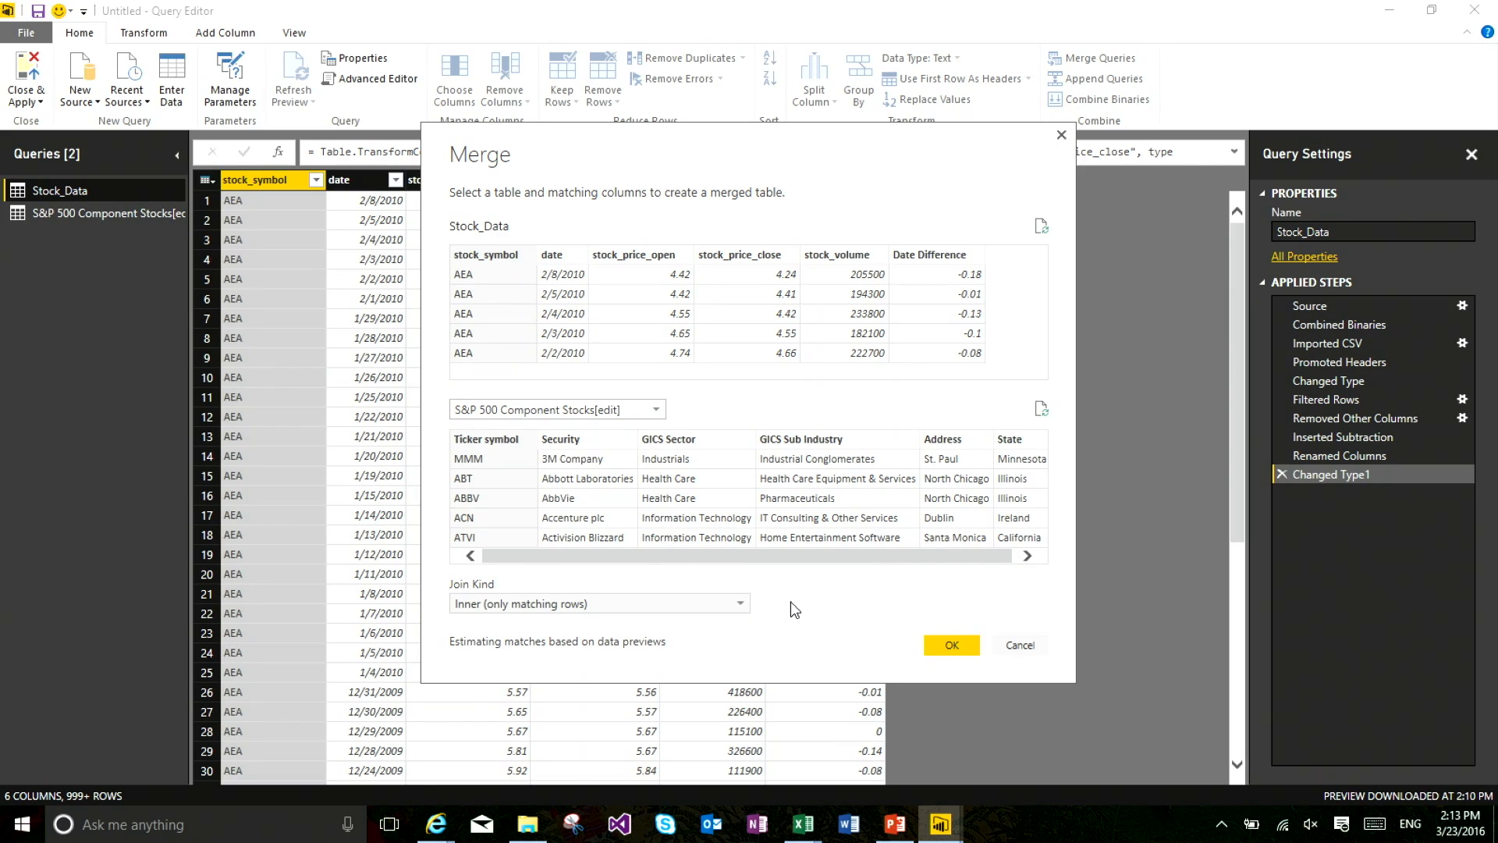
{"action": "left_click", "coordinate": [950, 646]}
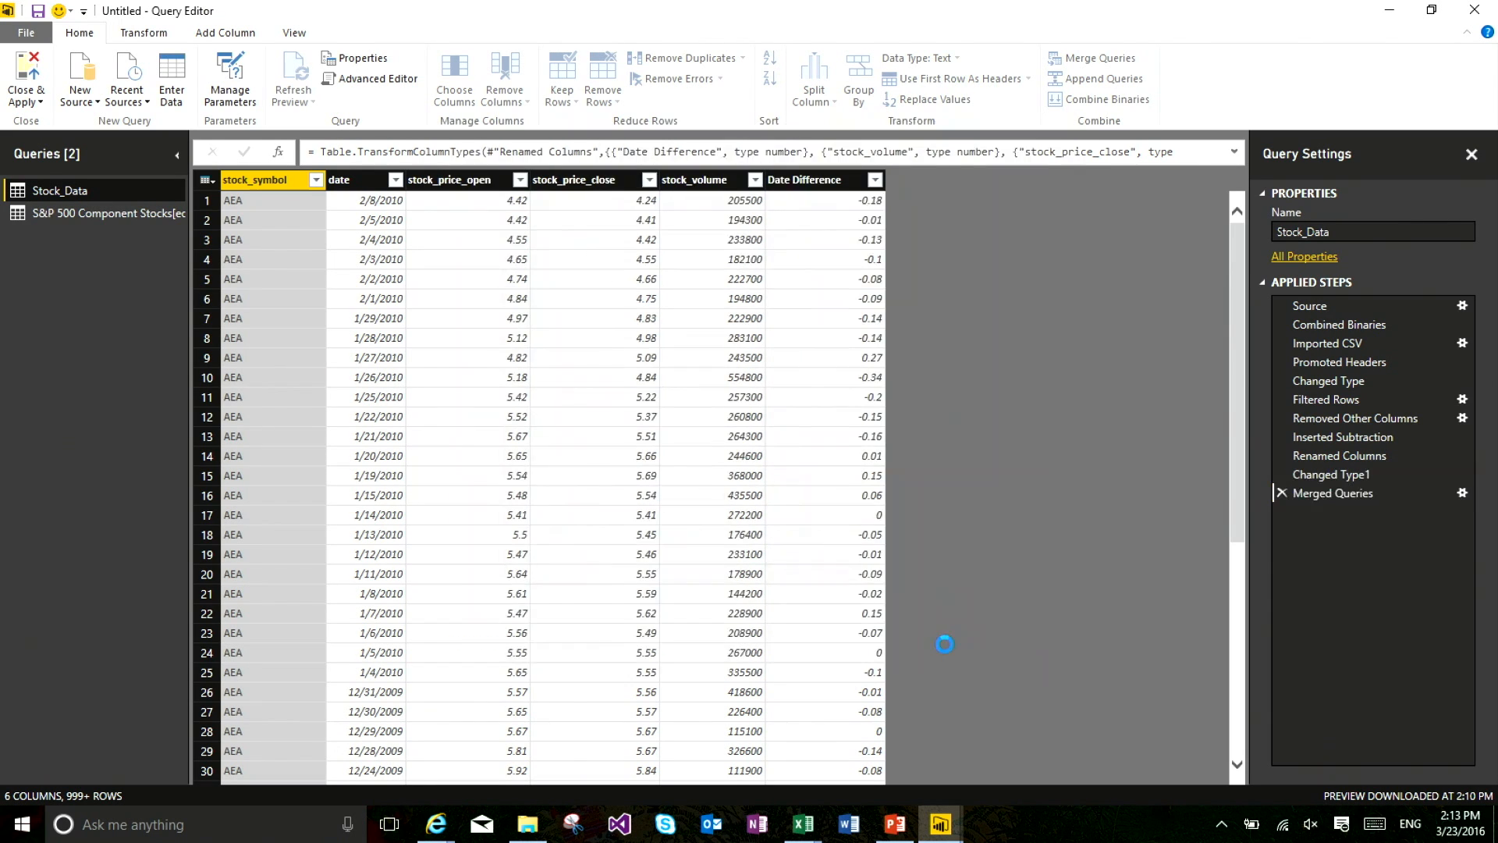
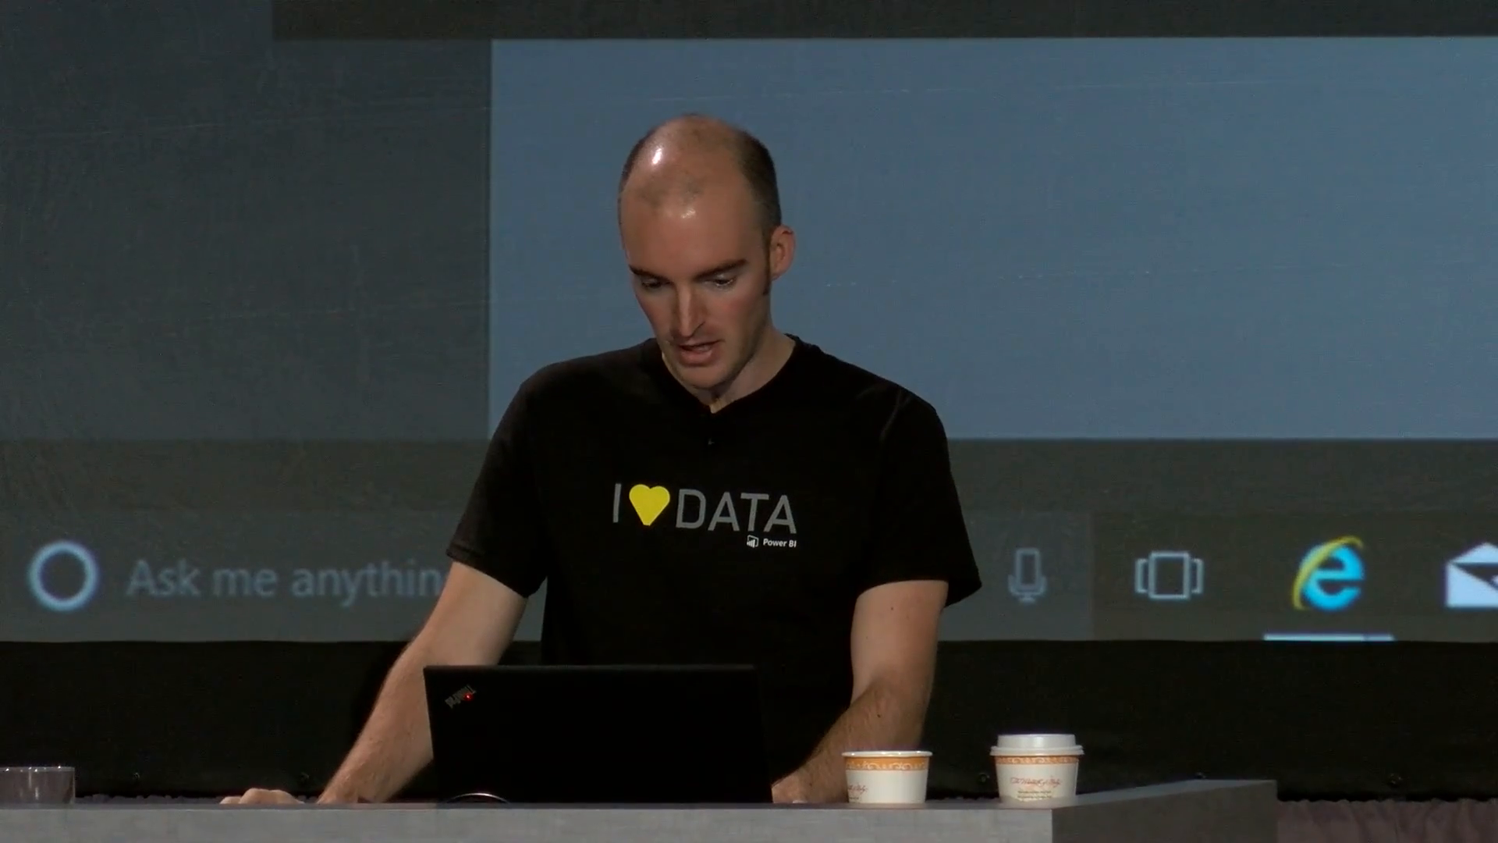
Switch to the PowerPoint presentation and show the "Coming Soon" demo slide
{"action": "key", "text": "alt+Tab"}
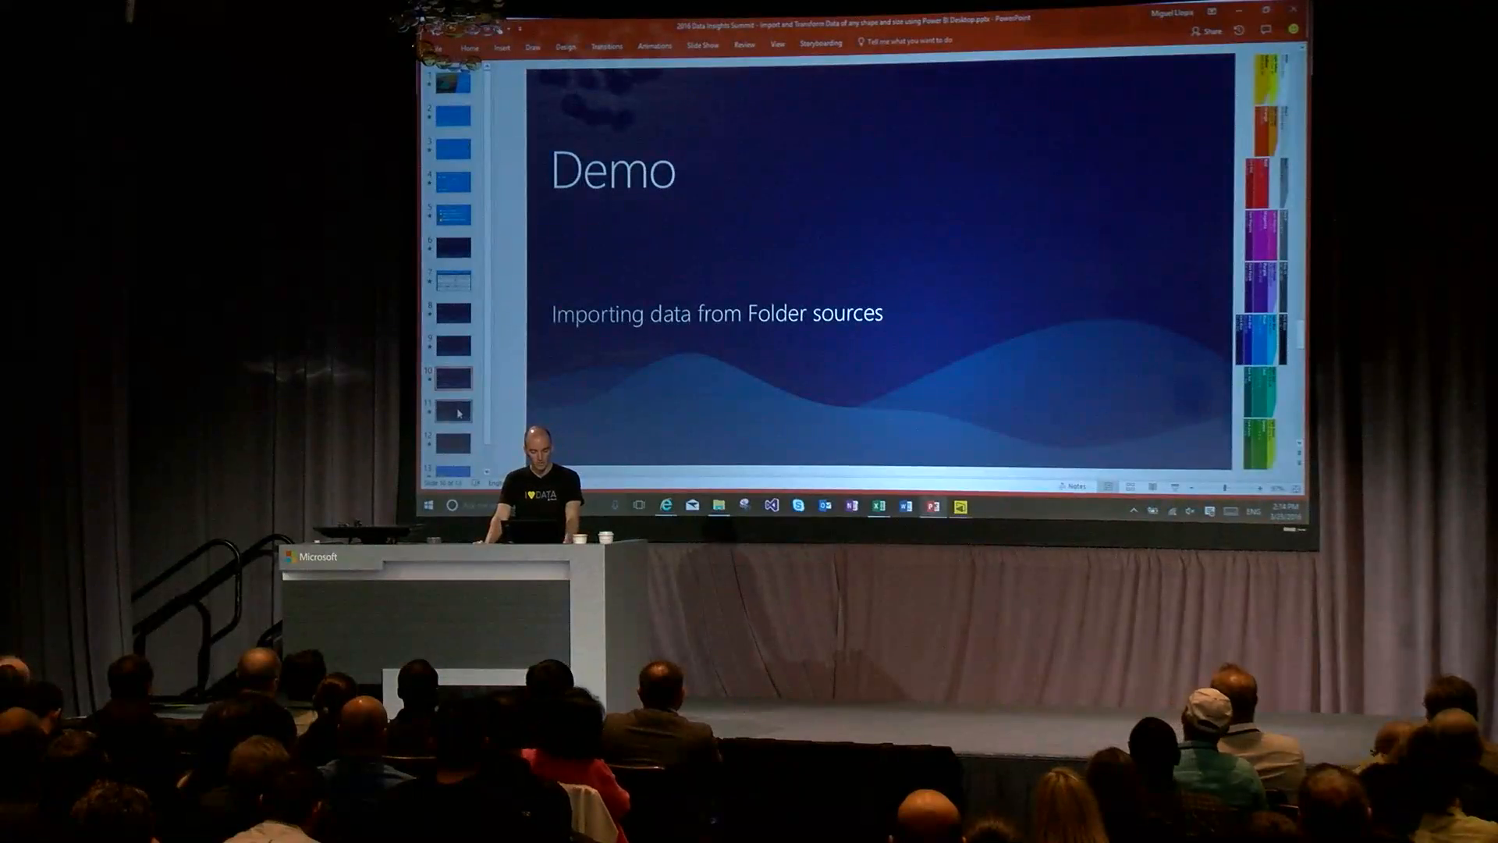
{"action": "key", "text": "Page_Down"}
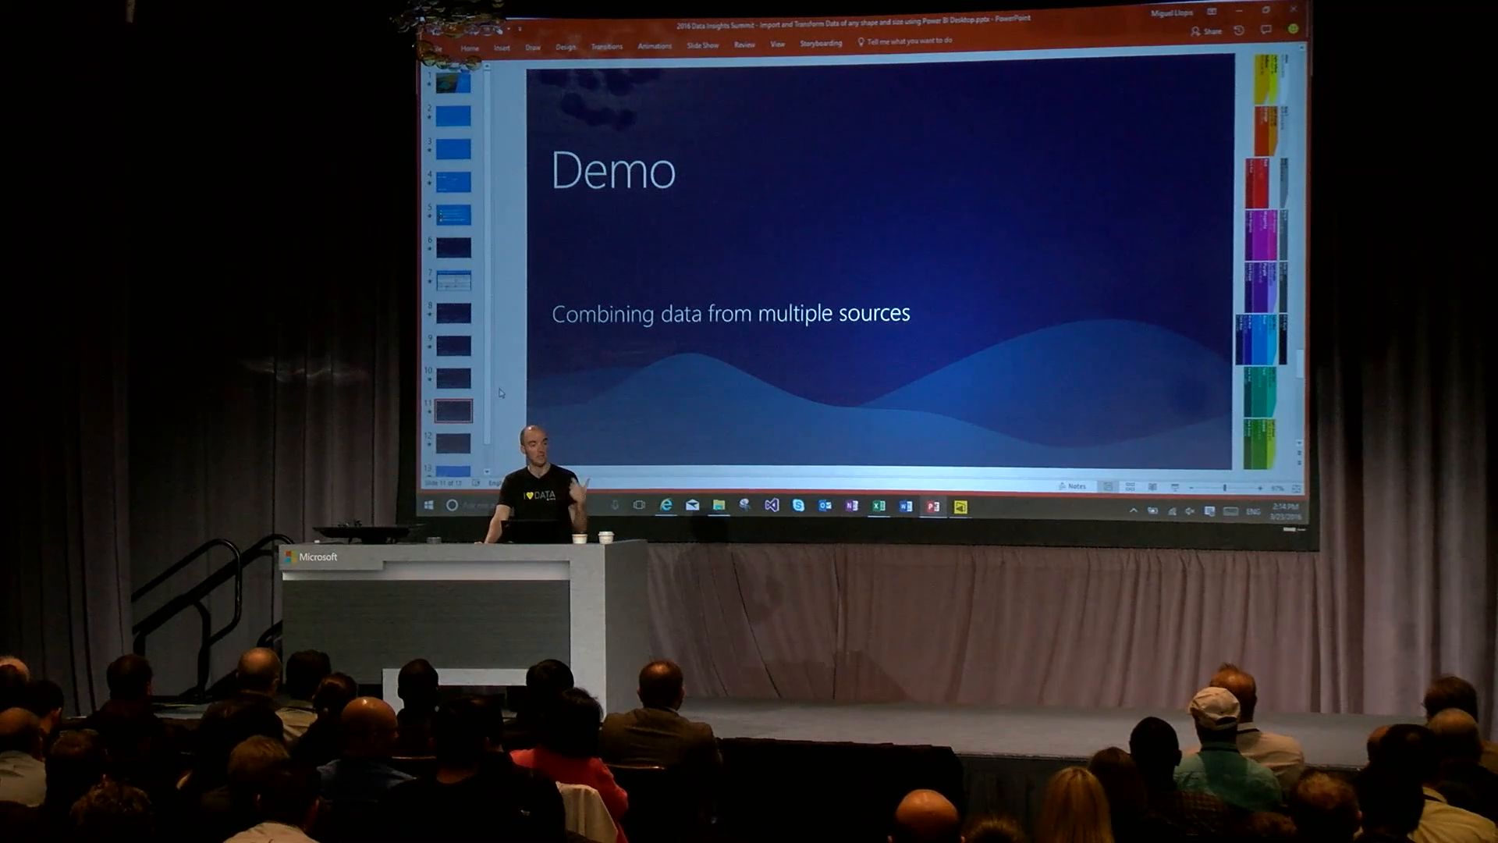
{"action": "scroll", "coordinate": [458, 427], "scroll_direction": "down", "scroll_amount": 1}
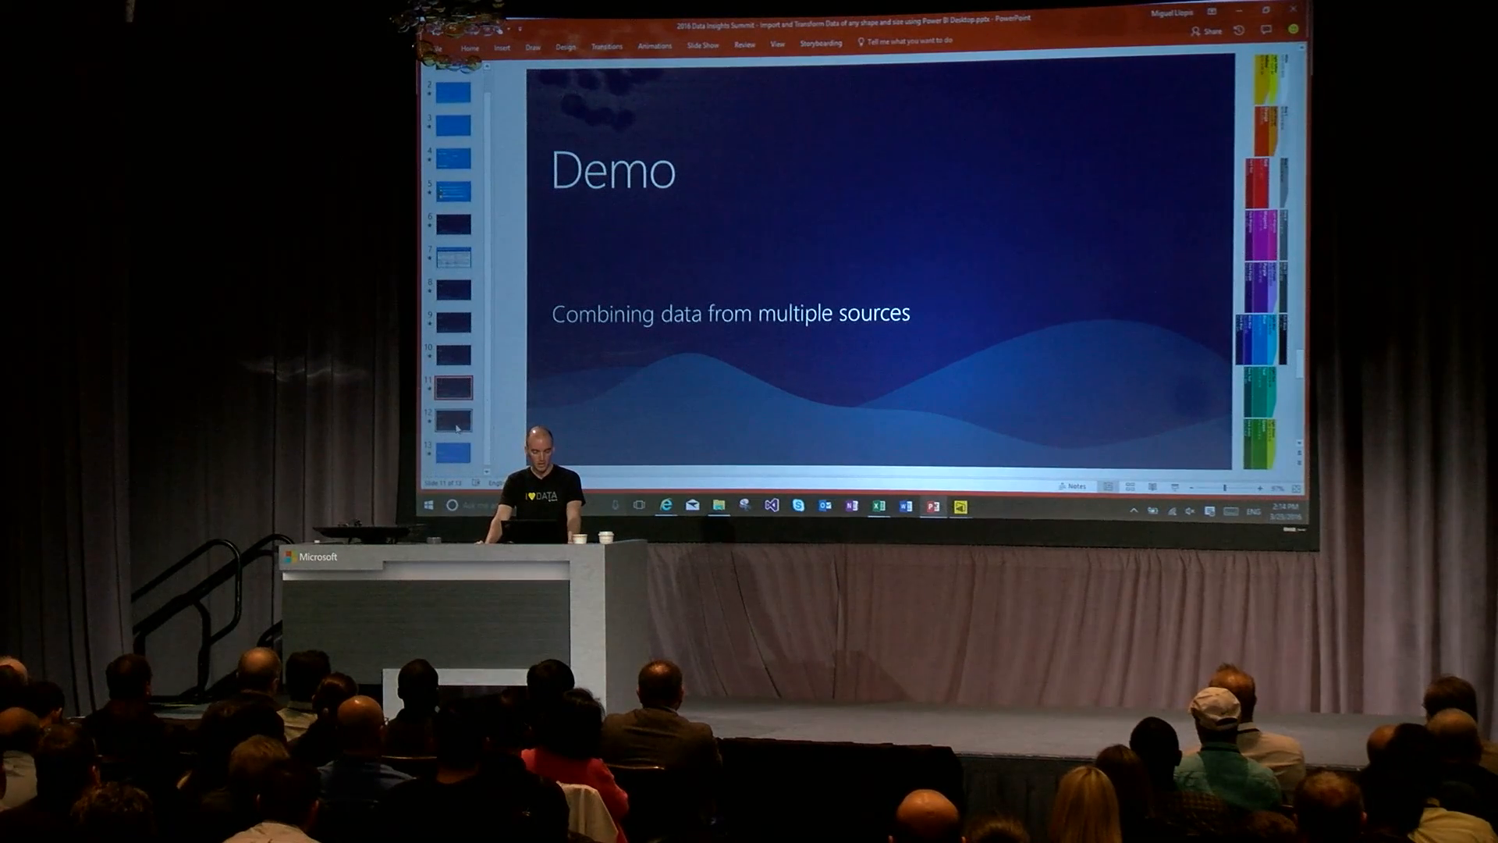
{"action": "left_click", "coordinate": [458, 427]}
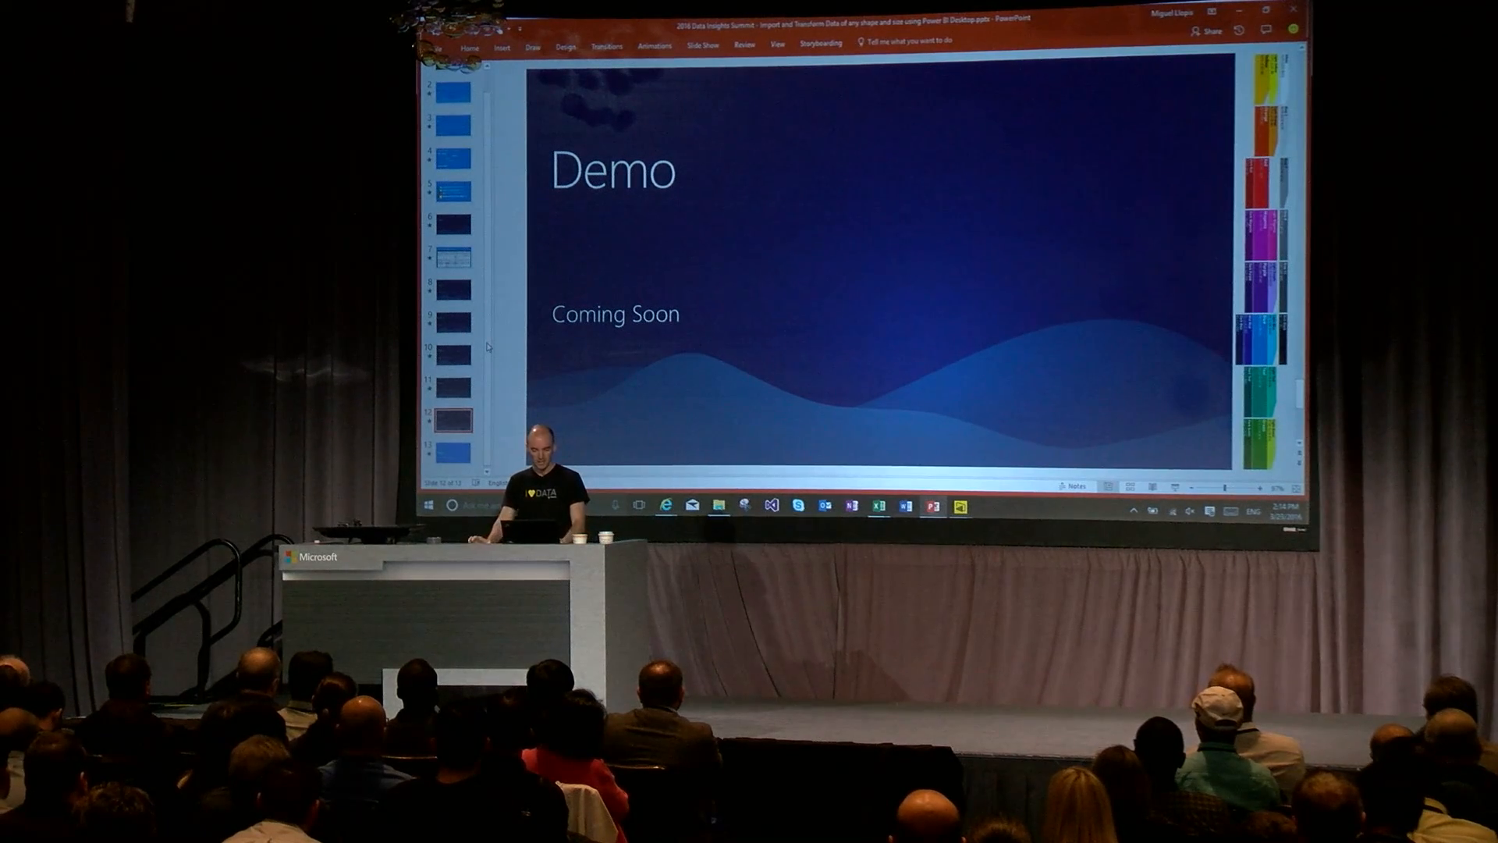
Switch to the Sales_Report_Final report in Power BI Desktop and open its queries for editing
{"action": "mouse_move", "coordinate": [964, 508]}
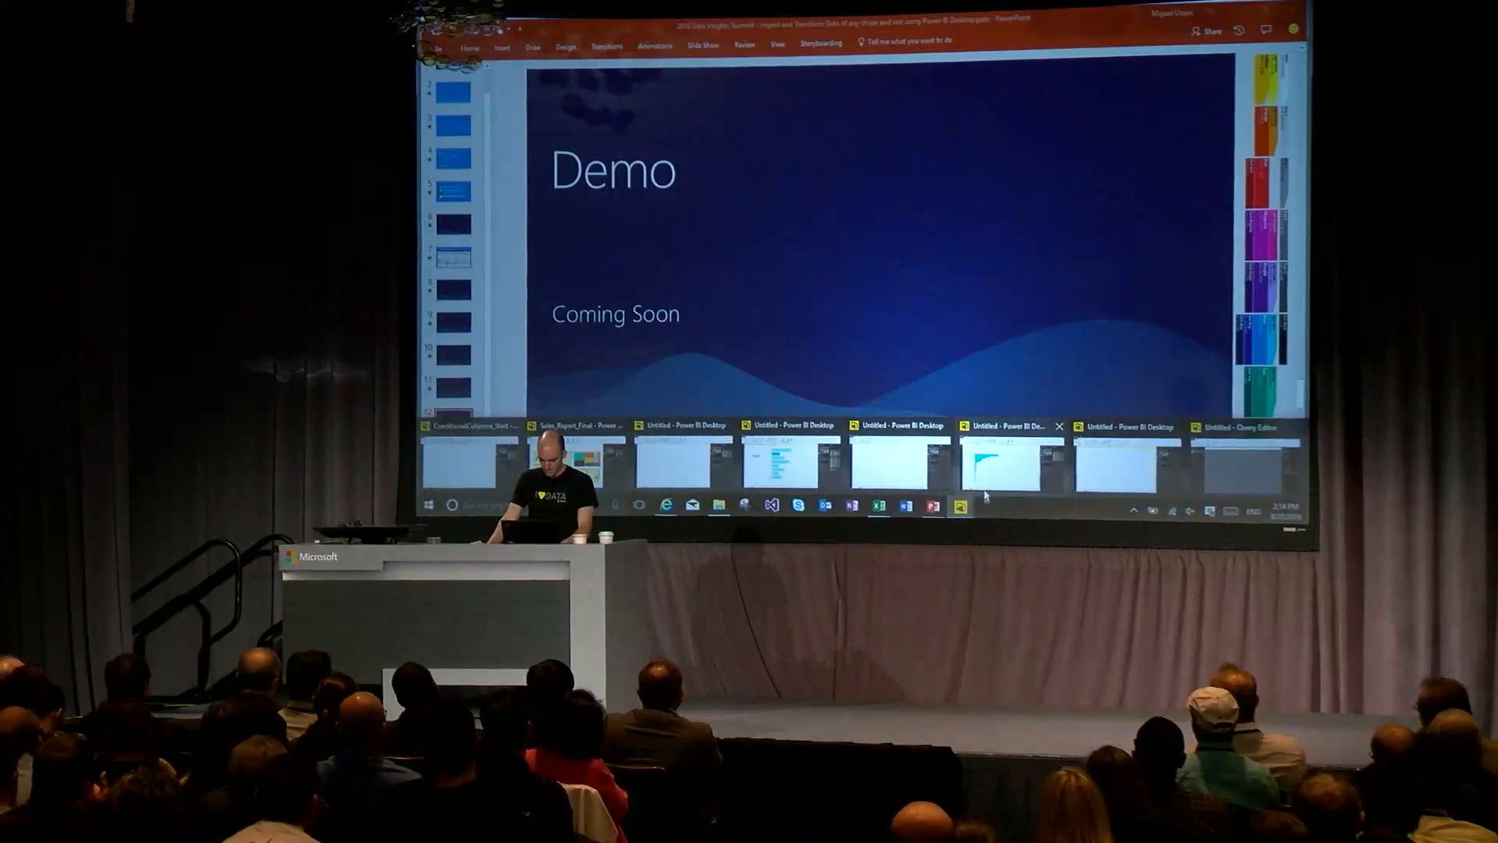
{"action": "left_click", "coordinate": [581, 456]}
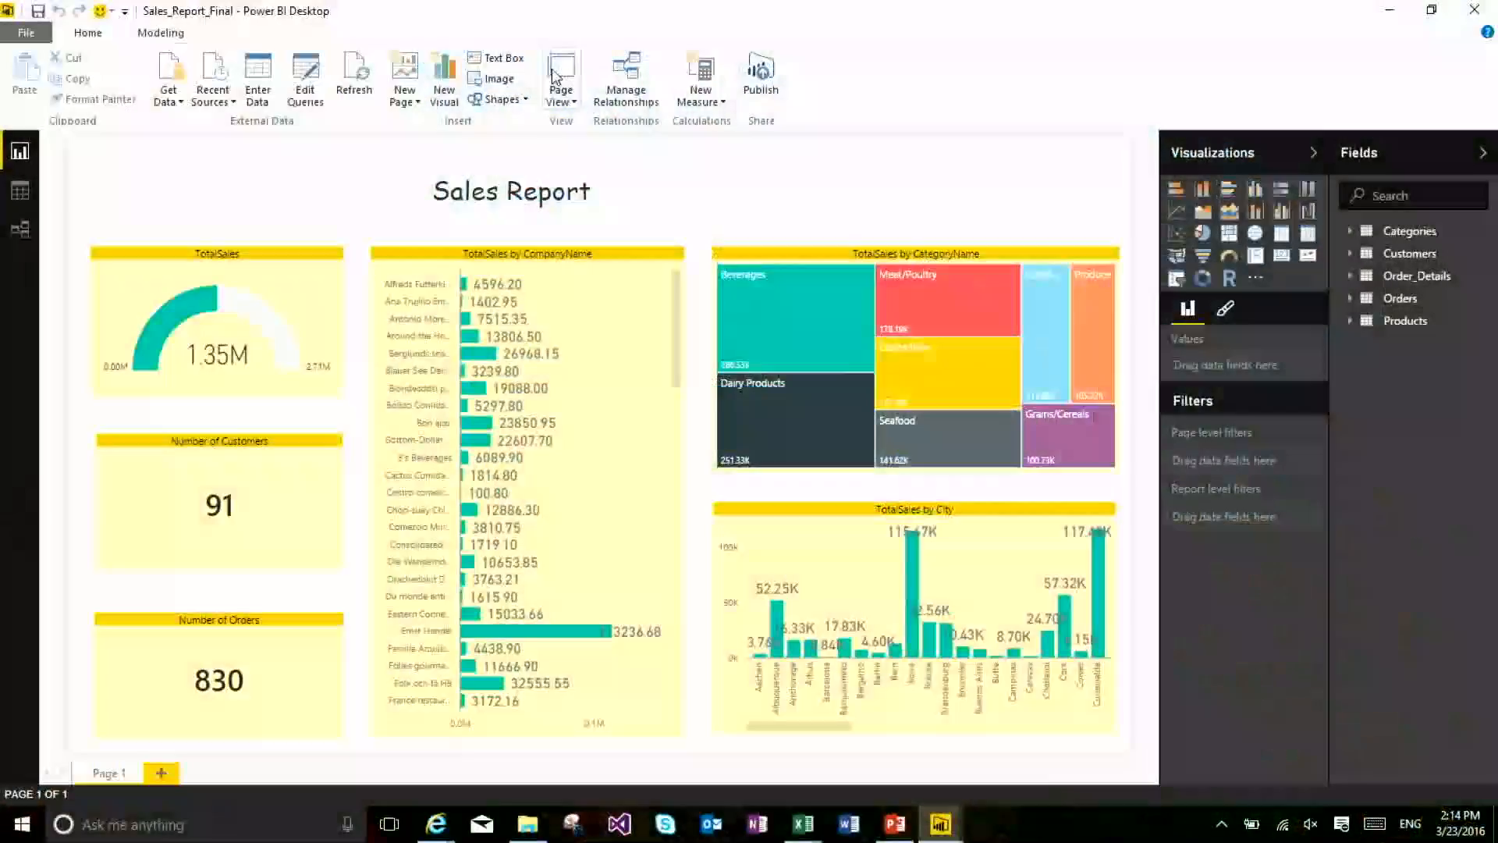
{"action": "left_click", "coordinate": [301, 101]}
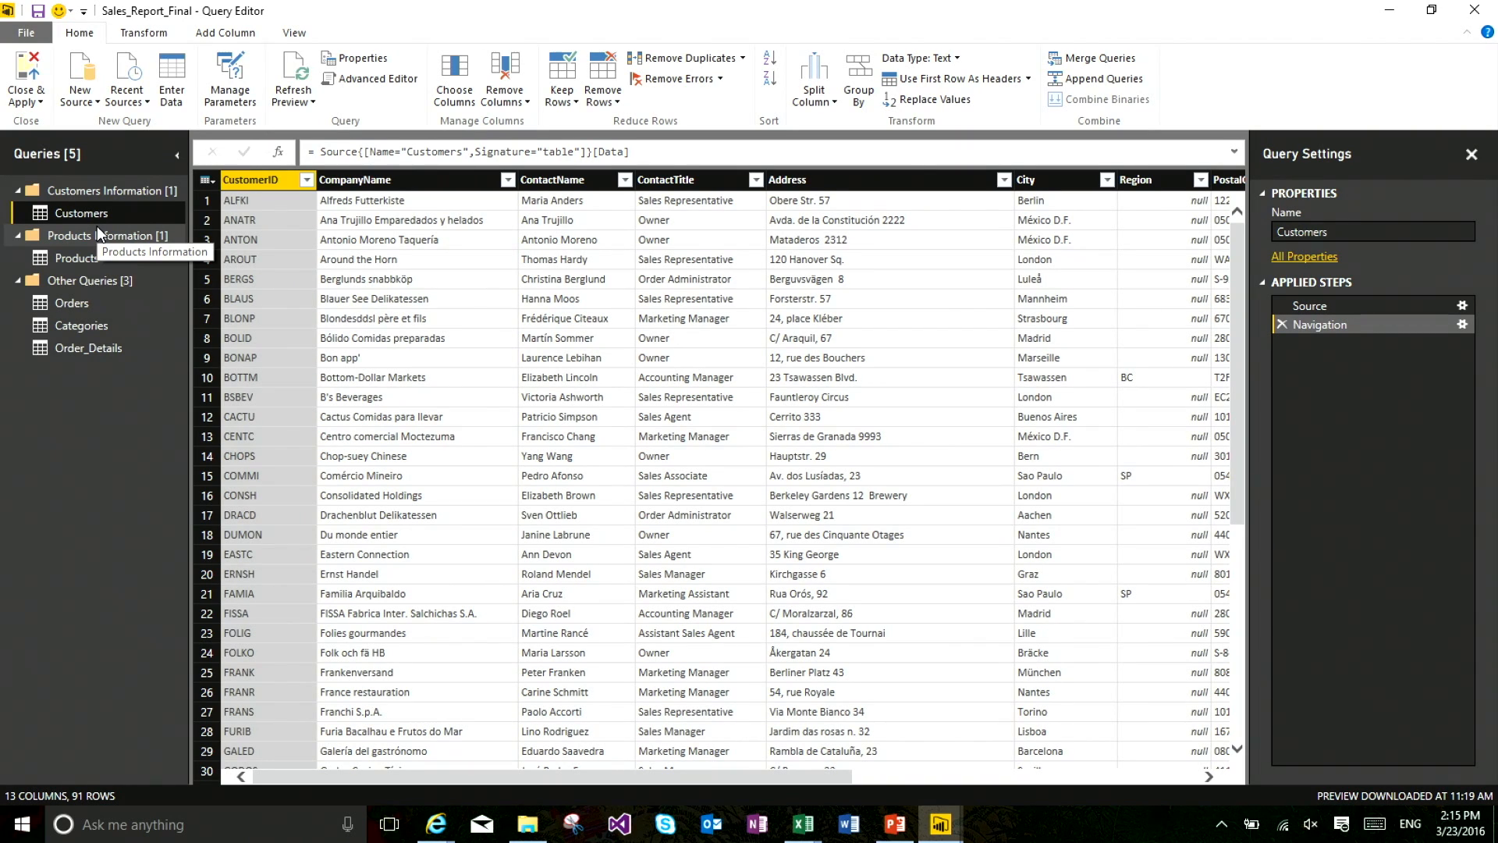
Move the Categories query from Other Queries into the Customers Information group
{"action": "left_click", "coordinate": [106, 329]}
{"action": "right_click", "coordinate": [106, 330]}
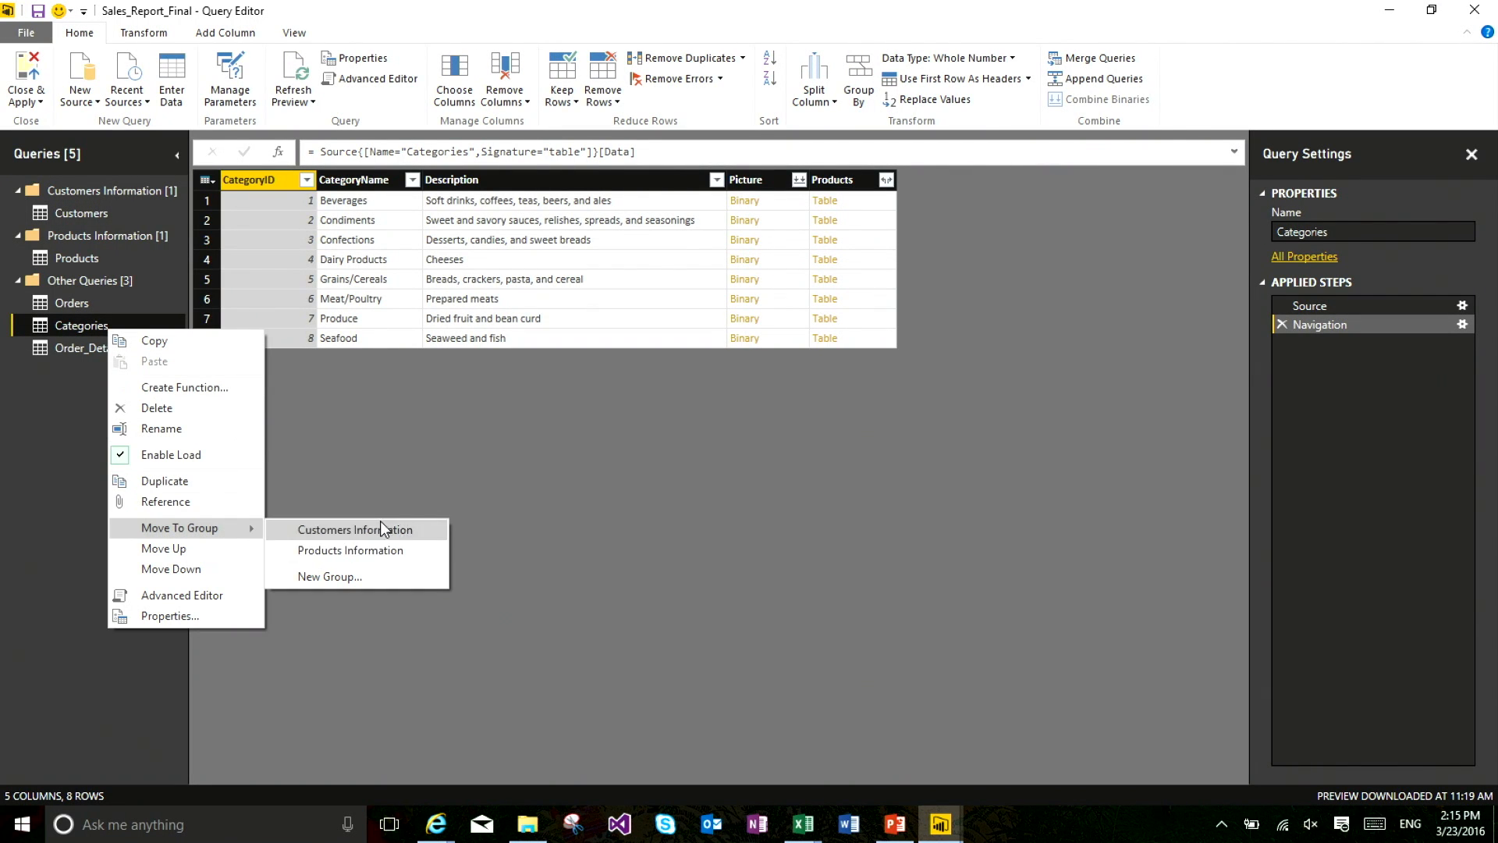
{"action": "left_click", "coordinate": [99, 451]}
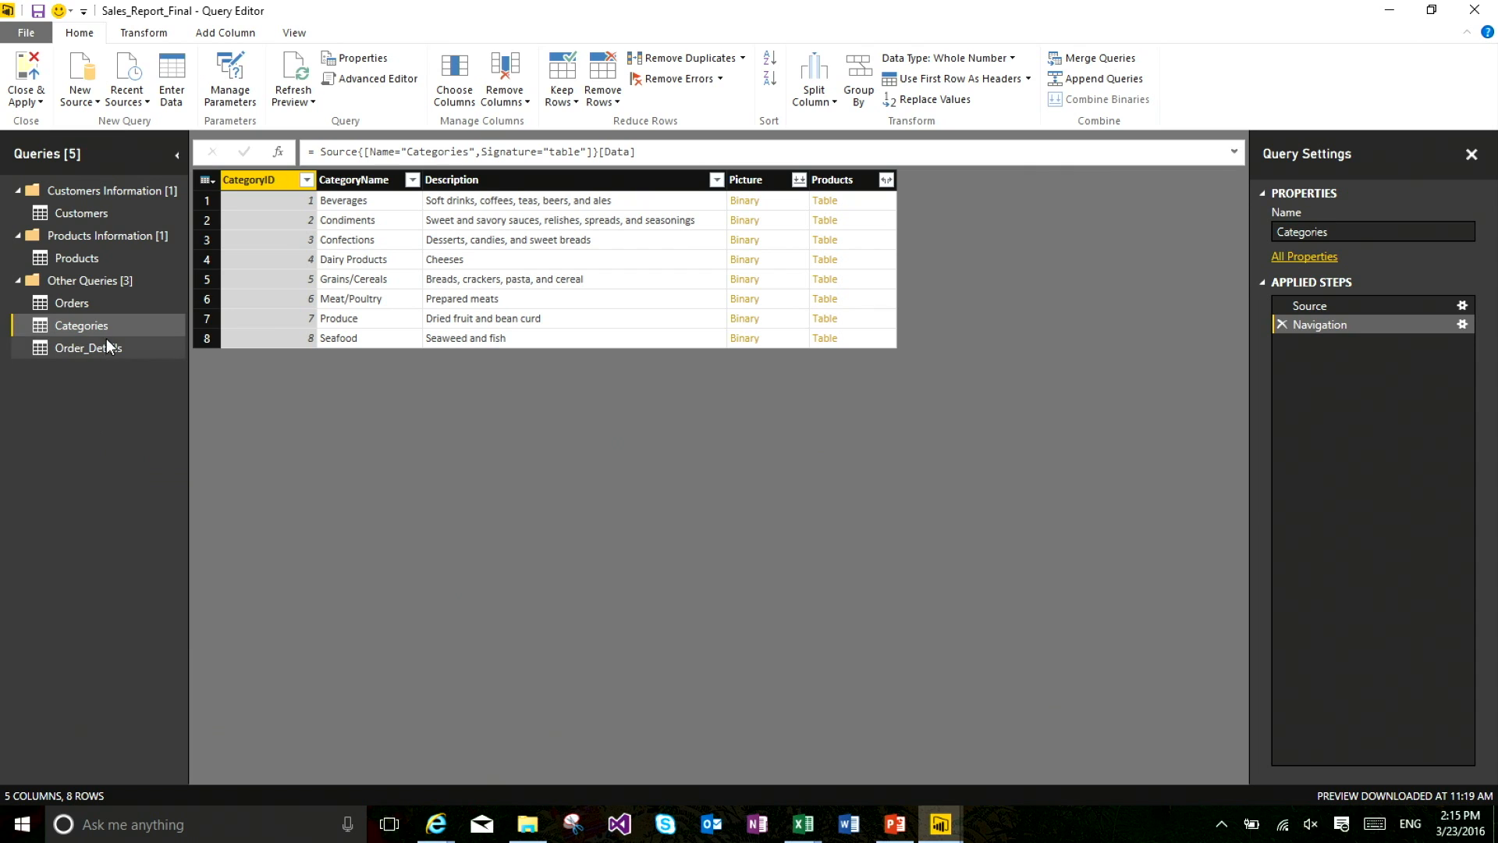
{"action": "left_click_drag", "start_coordinate": [105, 332], "coordinate": [117, 221]}
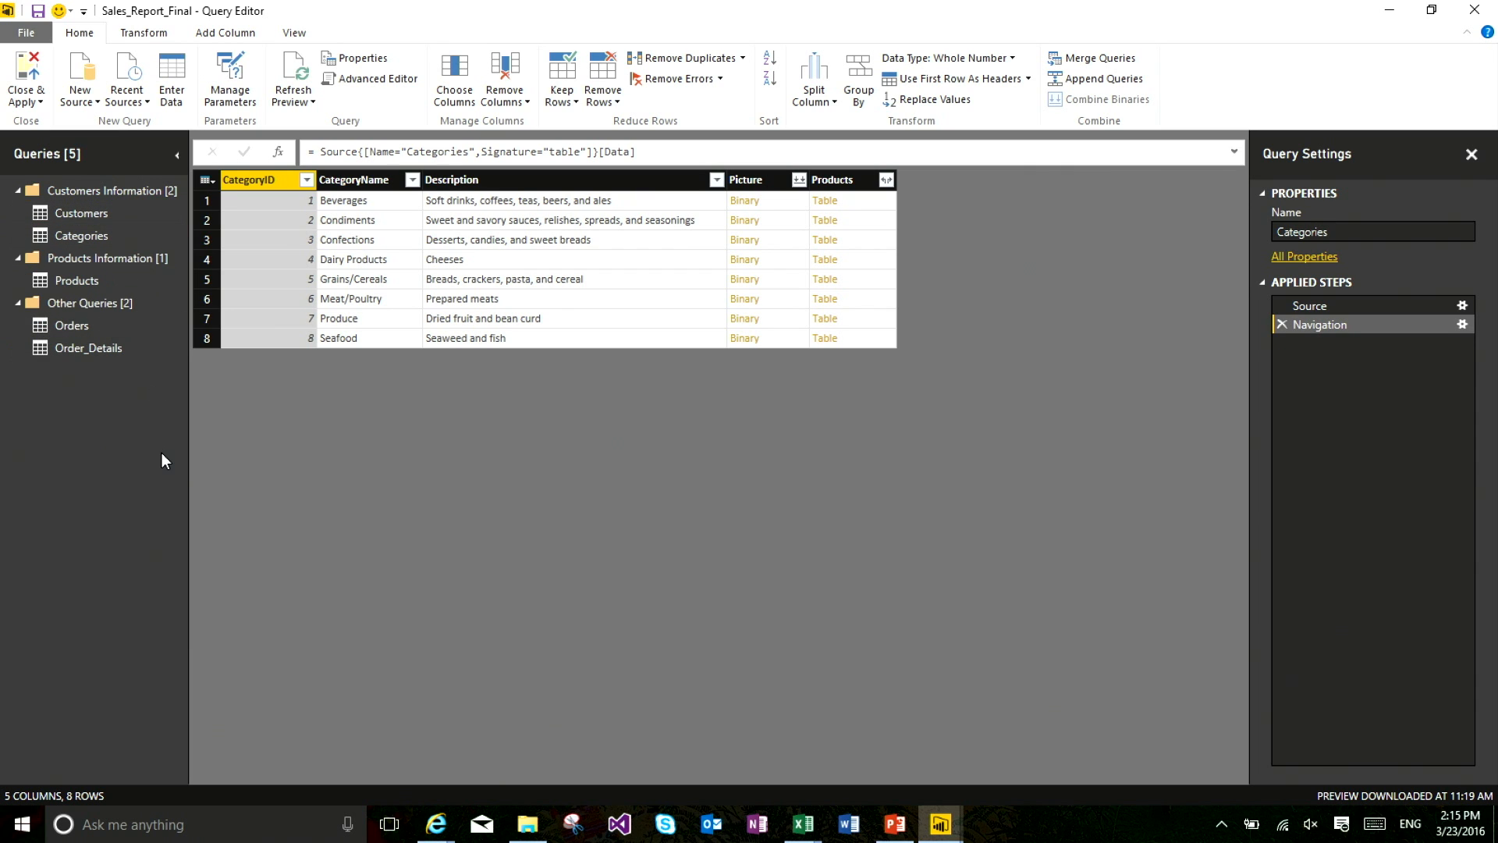
Duplicate the Order_Details query
{"action": "left_click", "coordinate": [98, 326]}
{"action": "left_click", "coordinate": [99, 347]}
{"action": "right_click", "coordinate": [106, 346]}
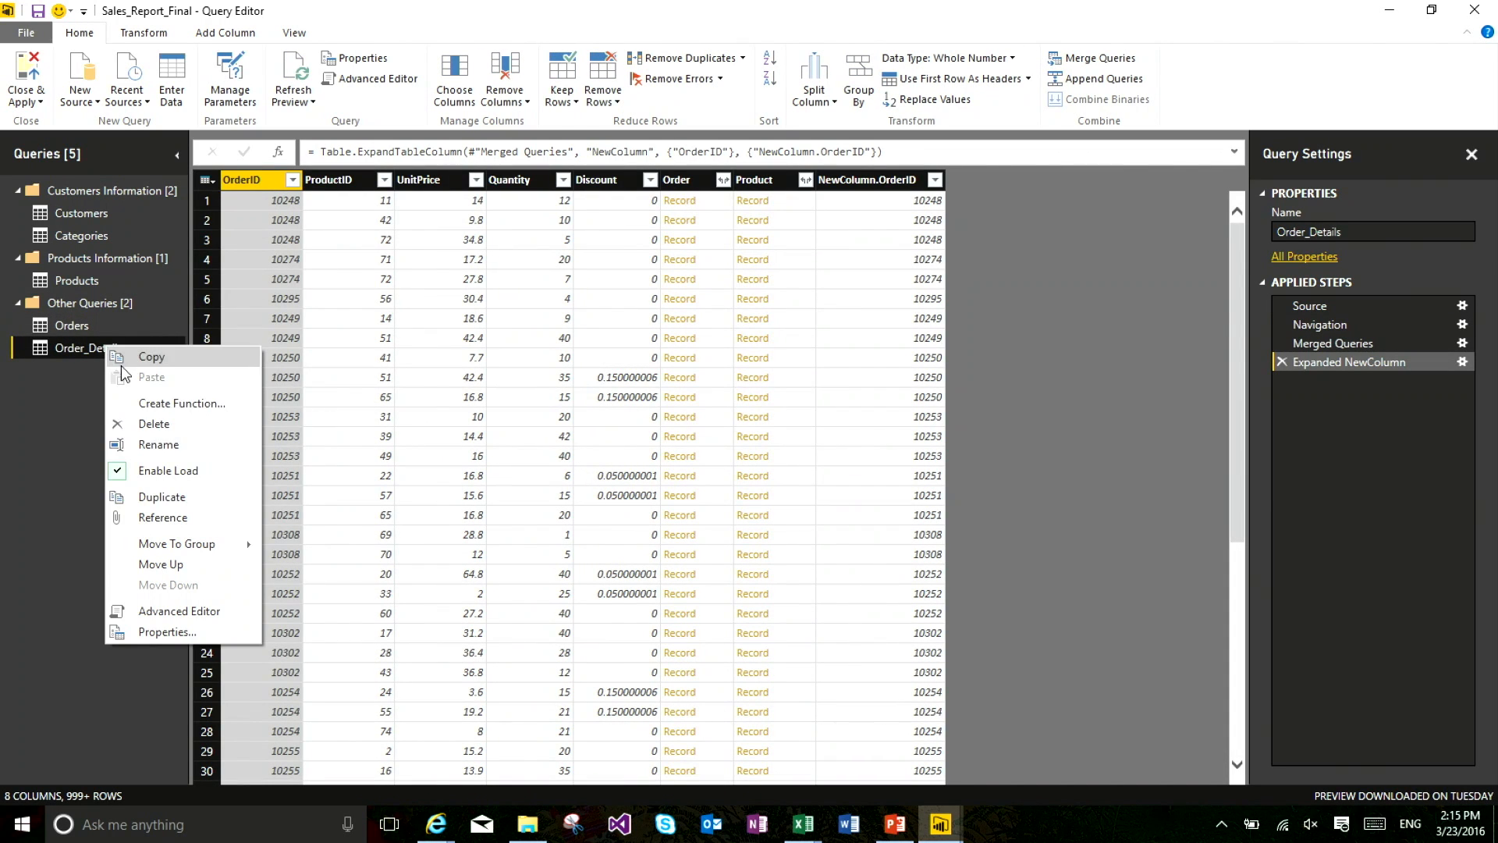
{"action": "left_click", "coordinate": [158, 498]}
Move both Order_Details queries into the Products Information group and nest that group inside Customers Information
{"action": "left_click", "coordinate": [97, 351]}
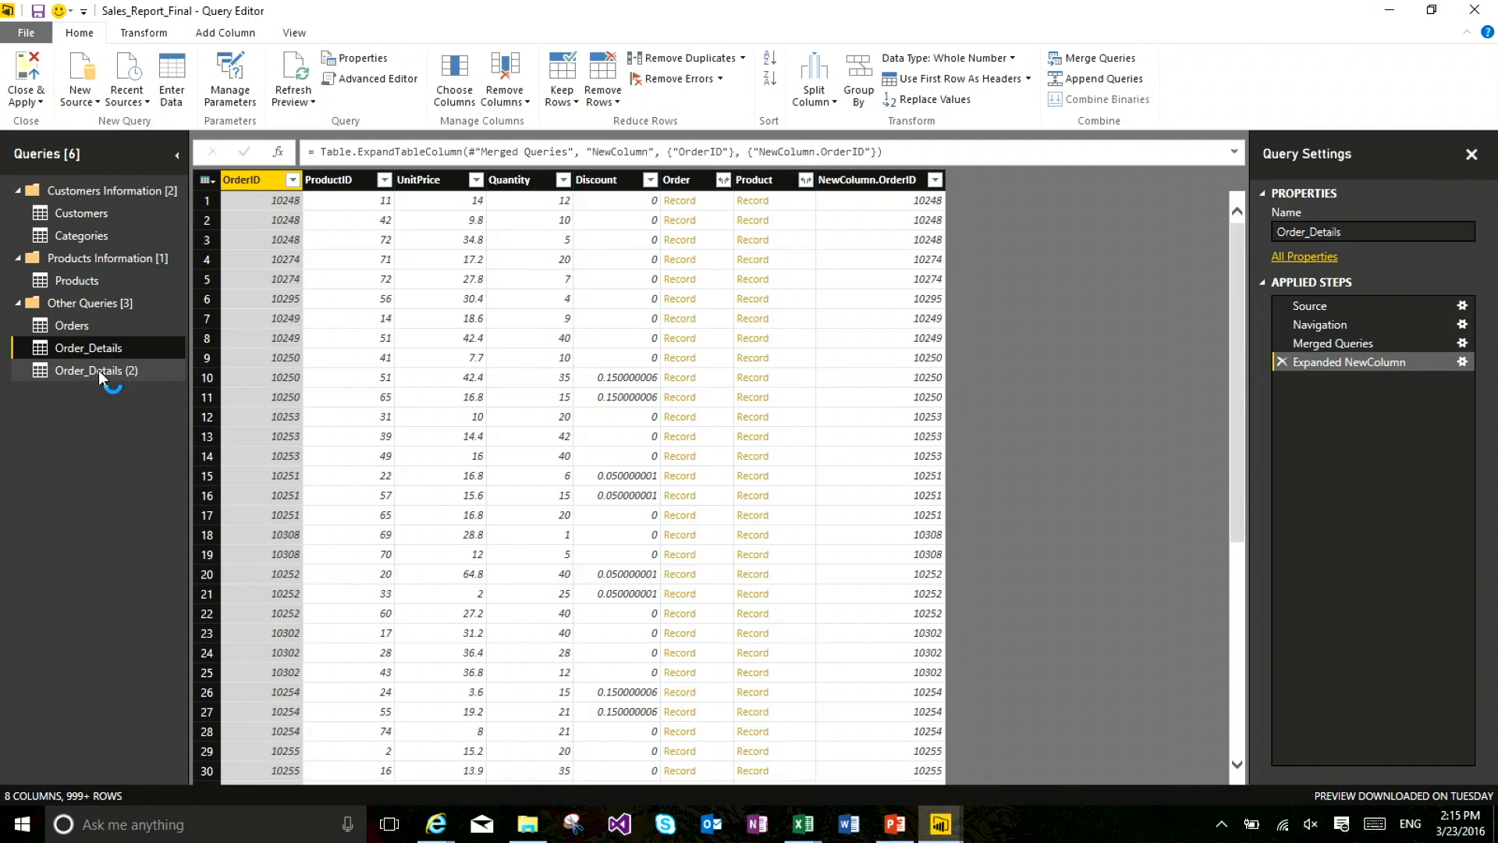
{"action": "left_click", "coordinate": [98, 370]}
{"action": "left_click_drag", "start_coordinate": [98, 370], "coordinate": [120, 201]}
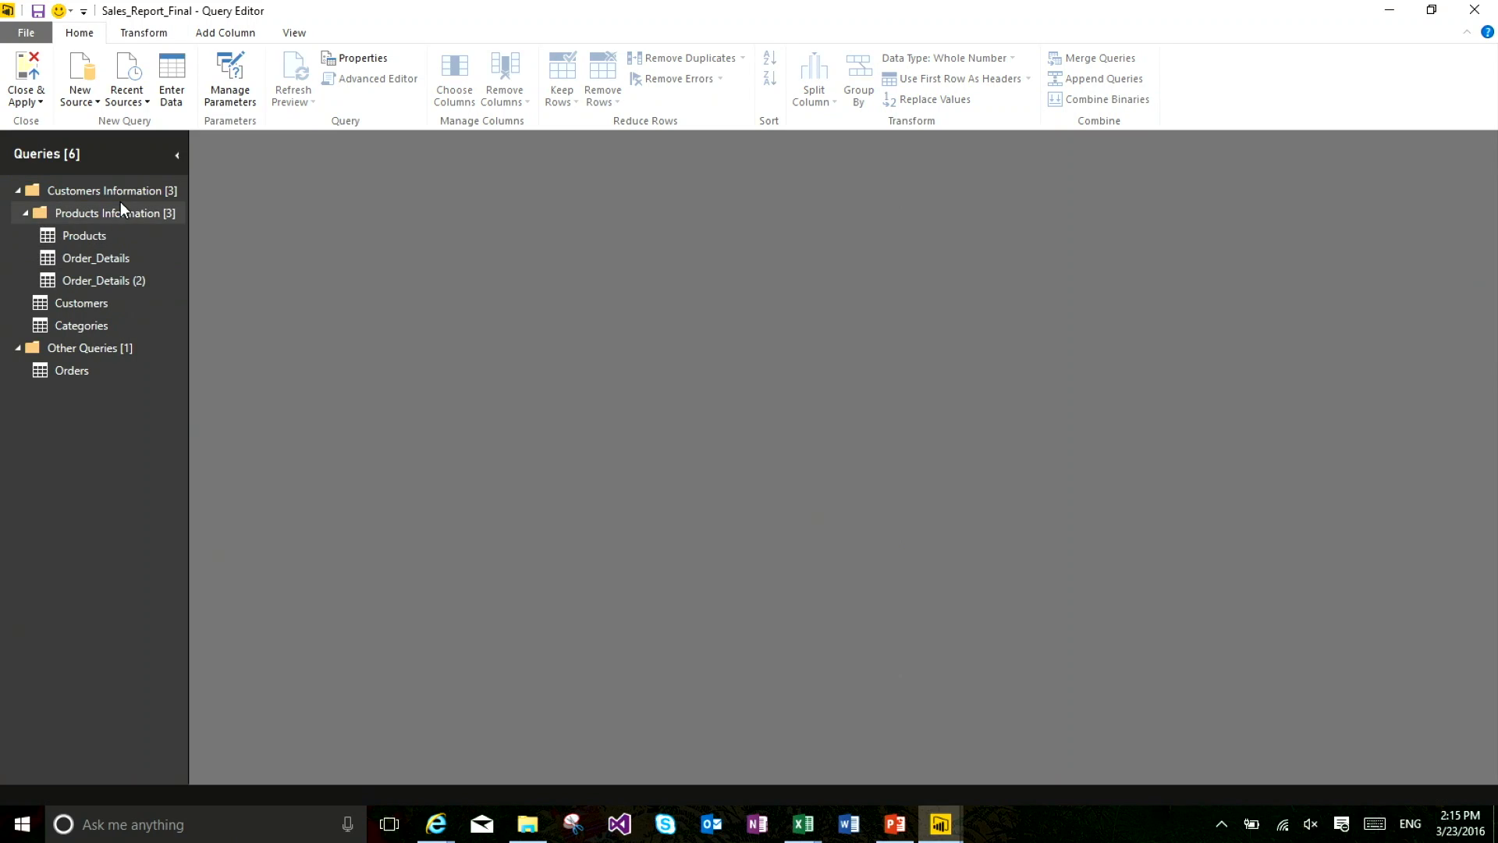
Collapse the nested Products Information group and its parent Customers Information group in the query list
{"action": "left_click", "coordinate": [26, 212]}
{"action": "left_click", "coordinate": [25, 212]}
{"action": "left_click", "coordinate": [25, 213]}
{"action": "left_click", "coordinate": [17, 190]}
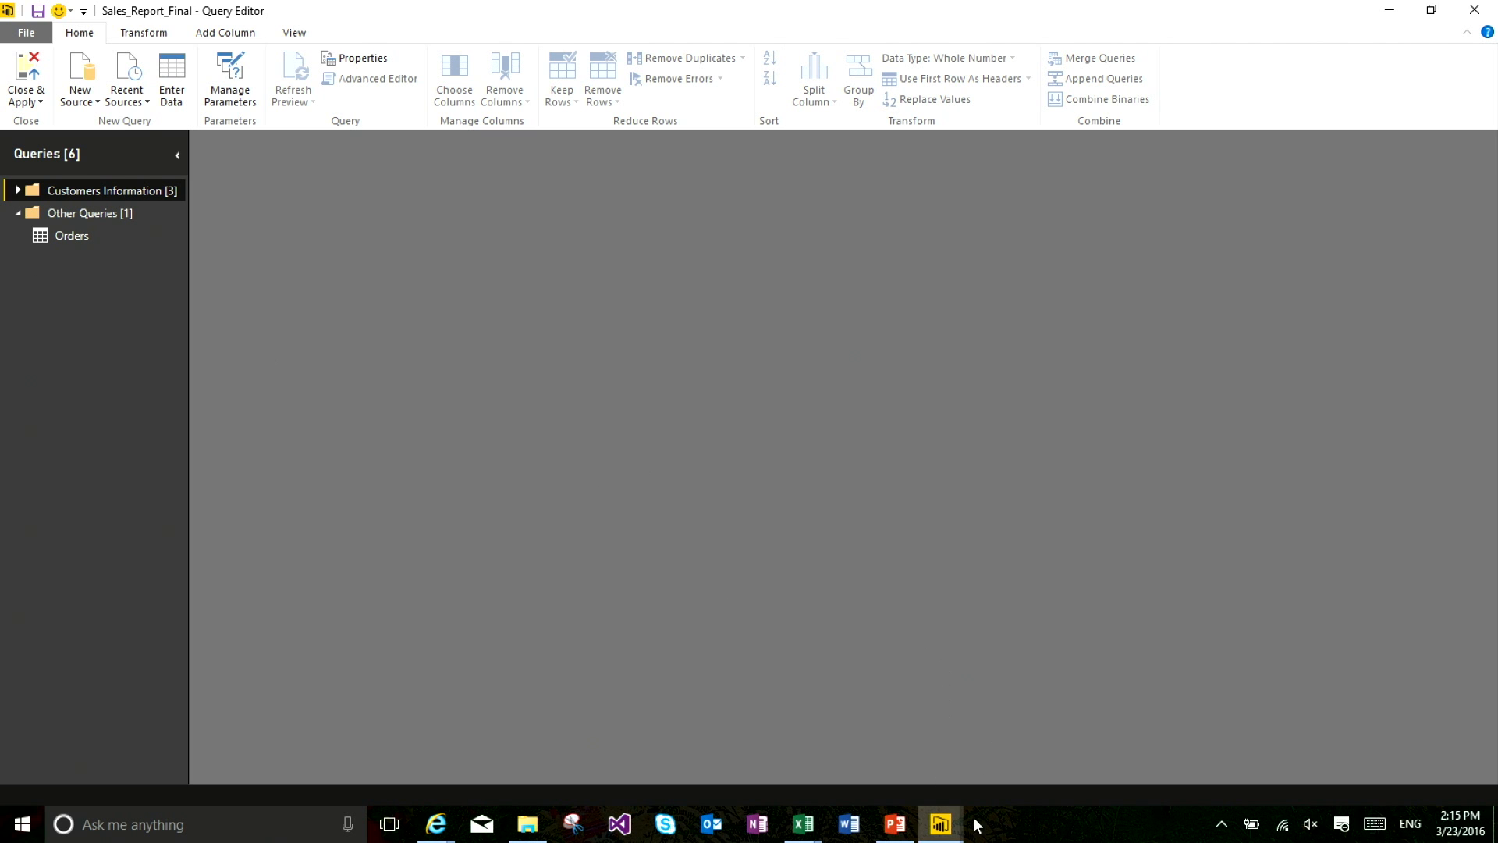
Switch to the ConditionalColumns_Start report and open its People query for editing
{"action": "left_click", "coordinate": [942, 824]}
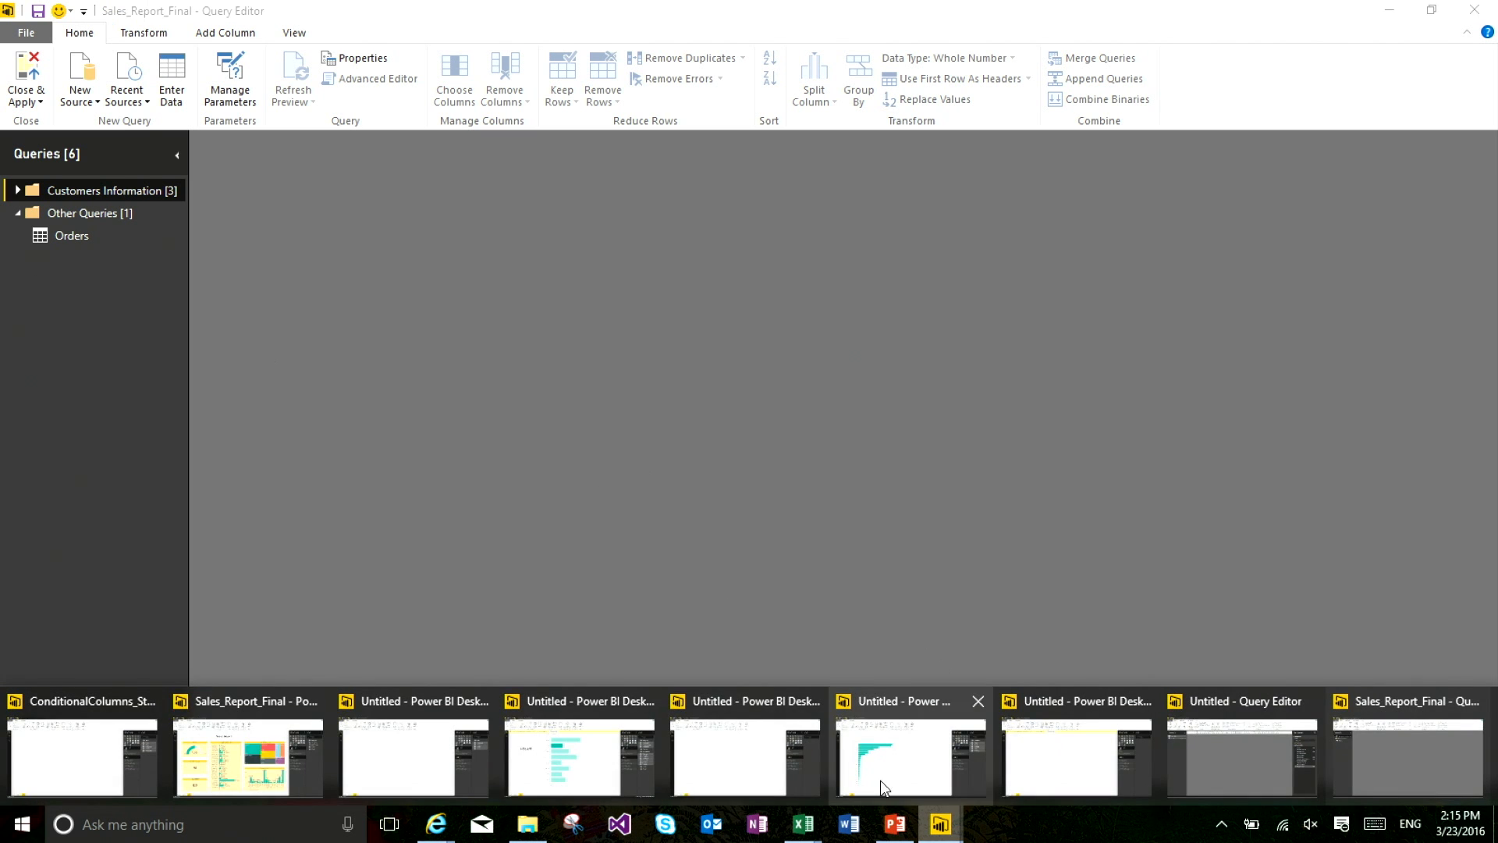
{"action": "left_click", "coordinate": [125, 742]}
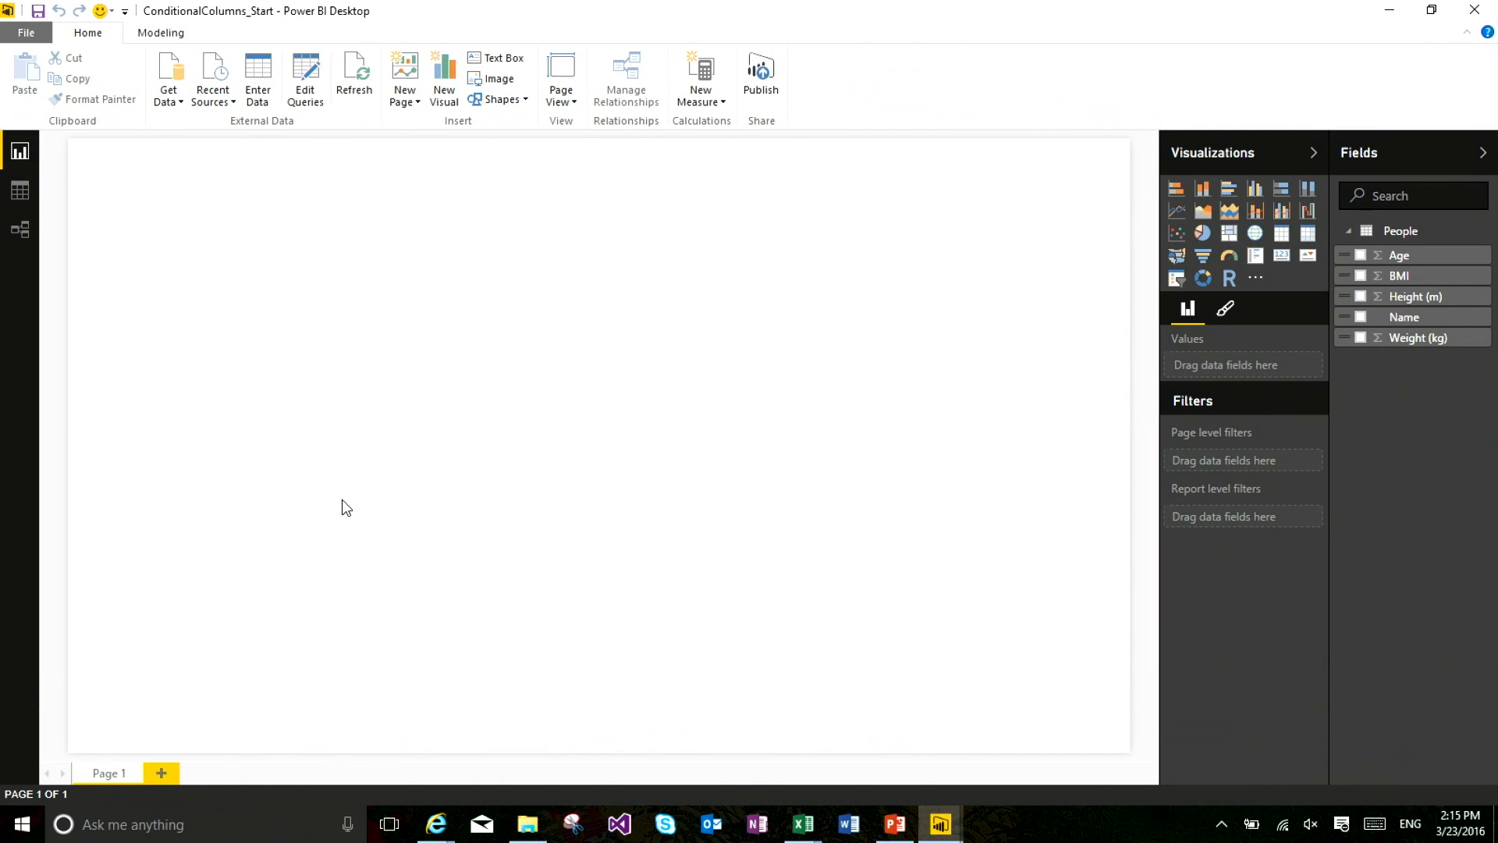
{"action": "left_click", "coordinate": [302, 72]}
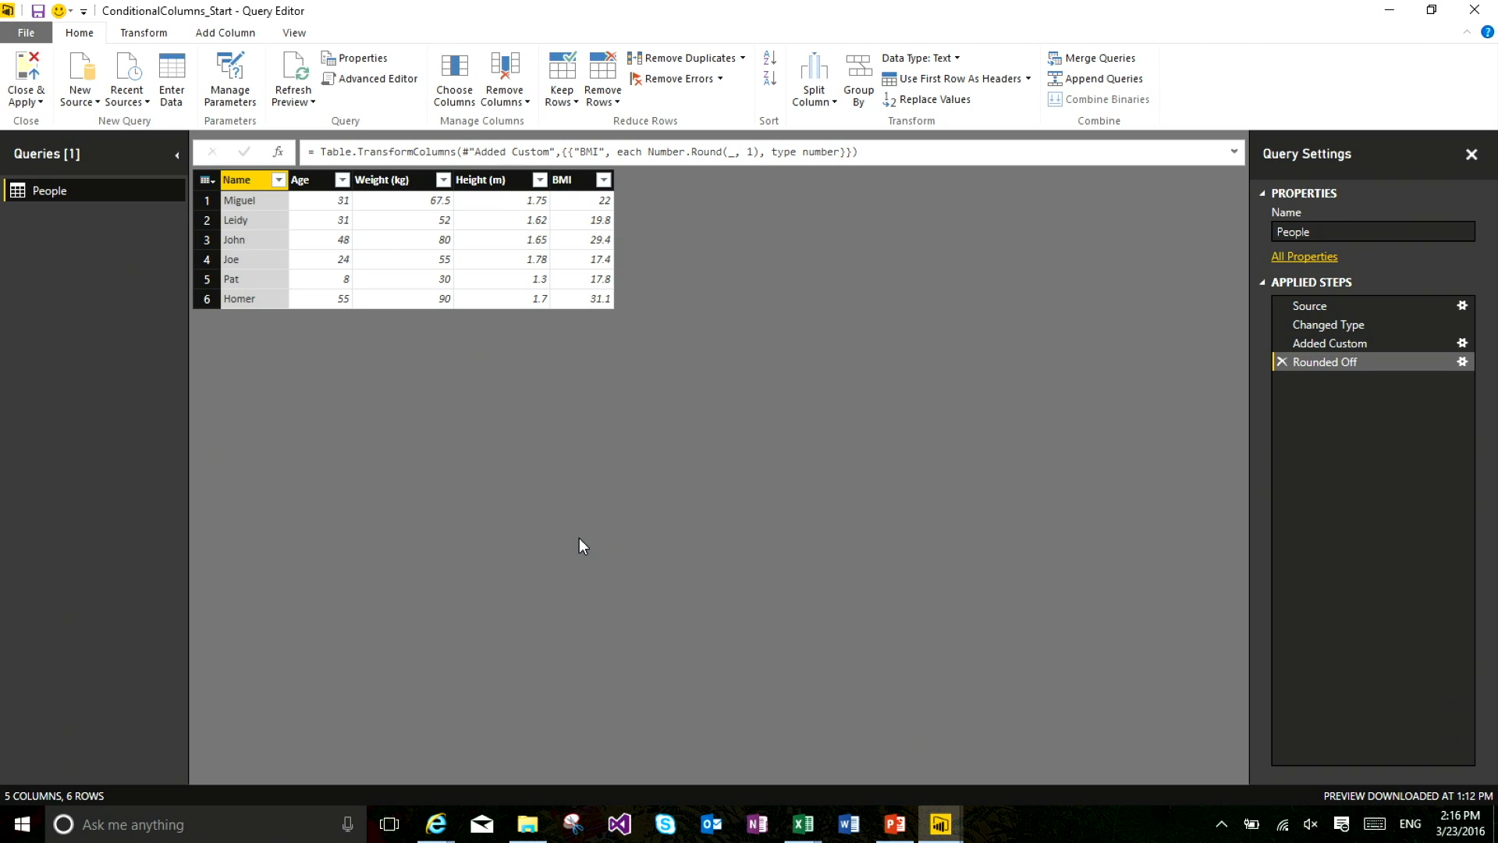
{"action": "left_click", "coordinate": [564, 181]}
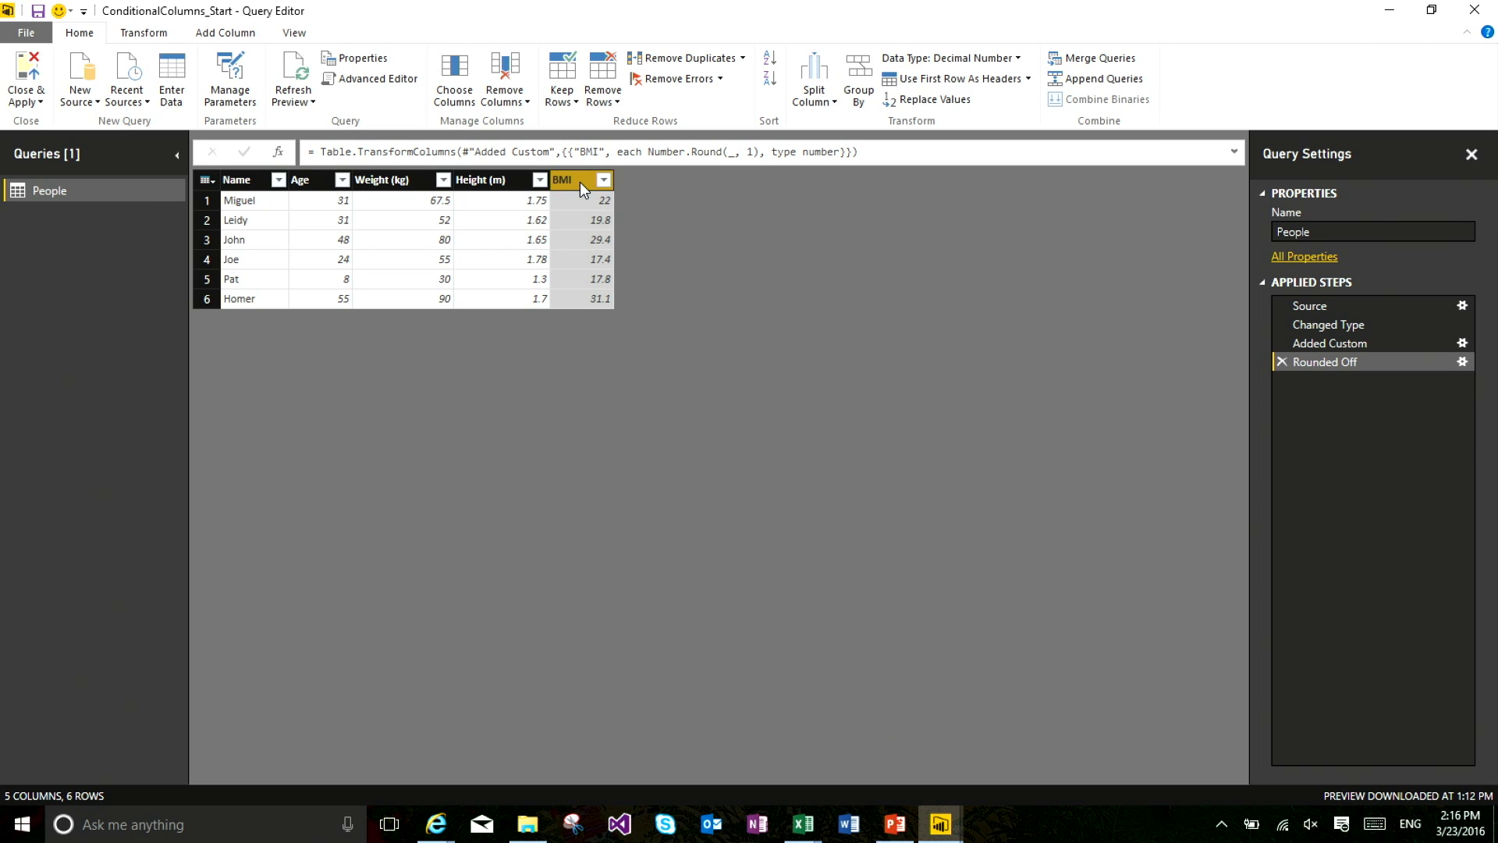
{"action": "left_click", "coordinate": [225, 32]}
{"action": "left_click", "coordinate": [37, 78]}
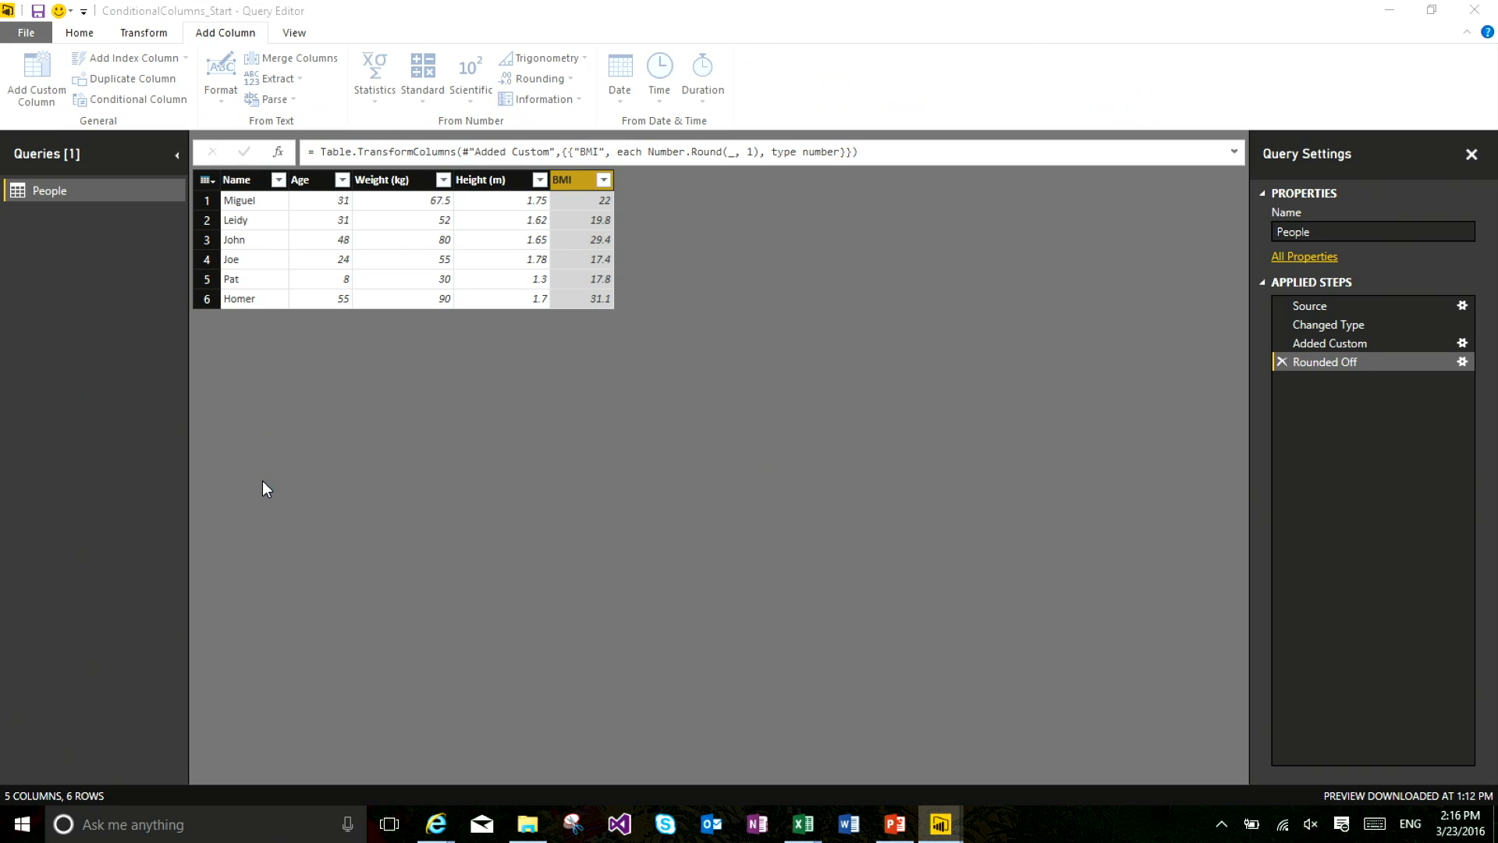
{"action": "key", "text": "Tab"}
{"action": "type", "text": "if("}
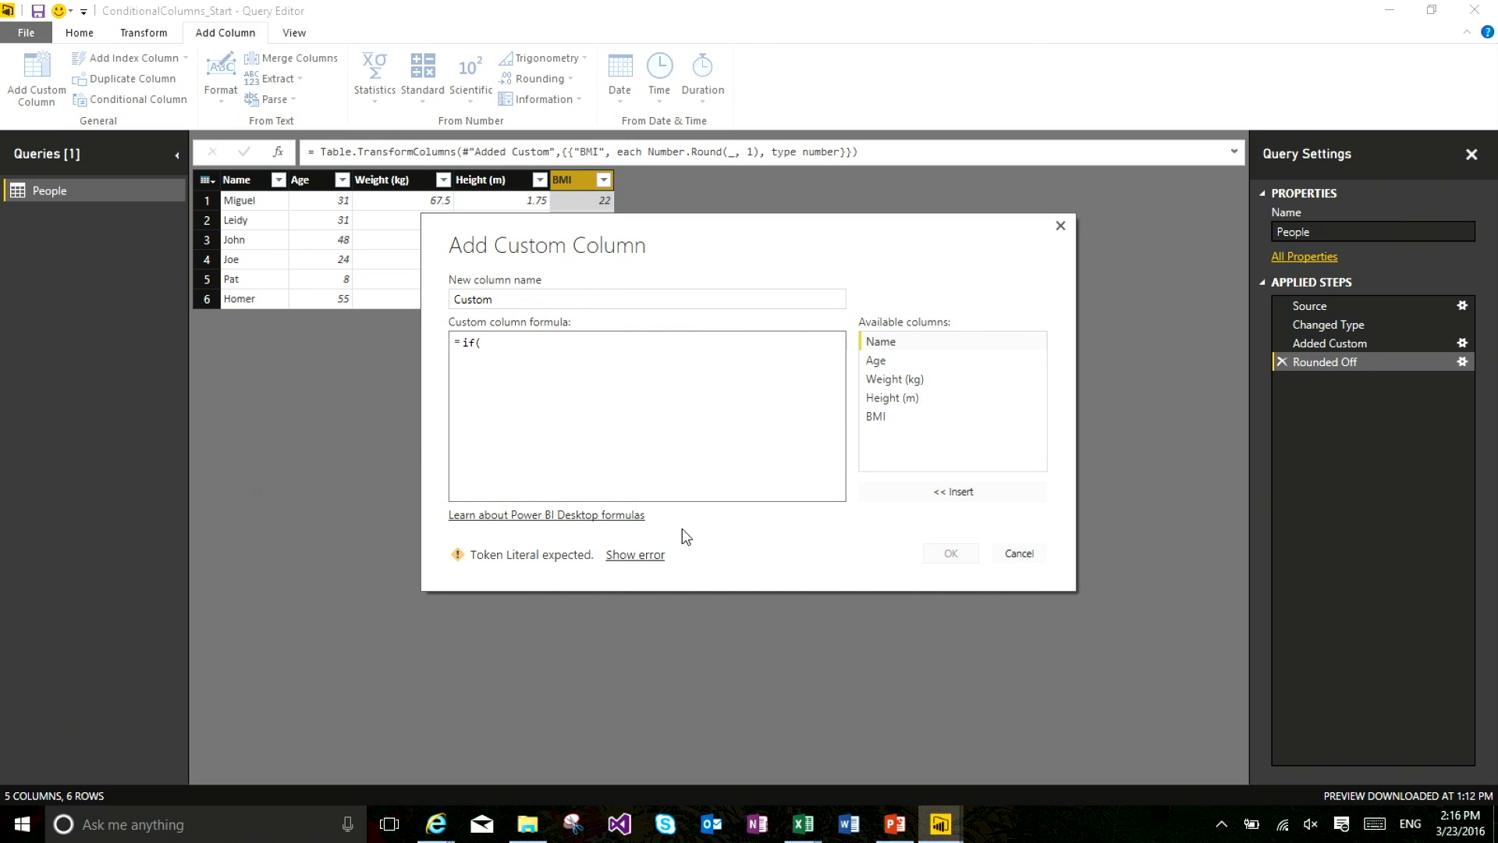
{"action": "left_click", "coordinate": [875, 416]}
{"action": "left_click", "coordinate": [952, 492]}
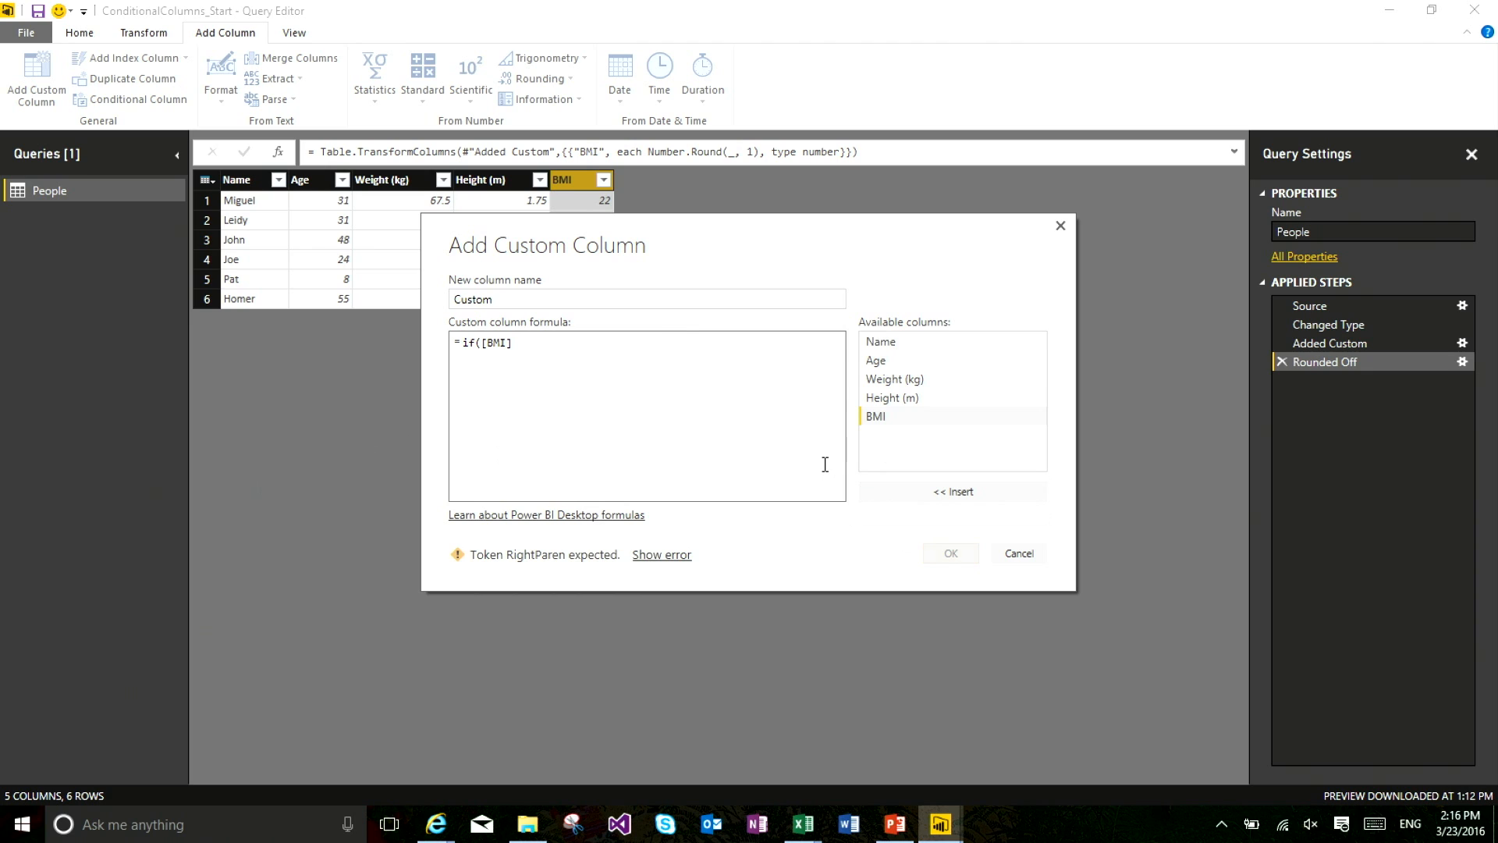
{"action": "type", "text": "<"}
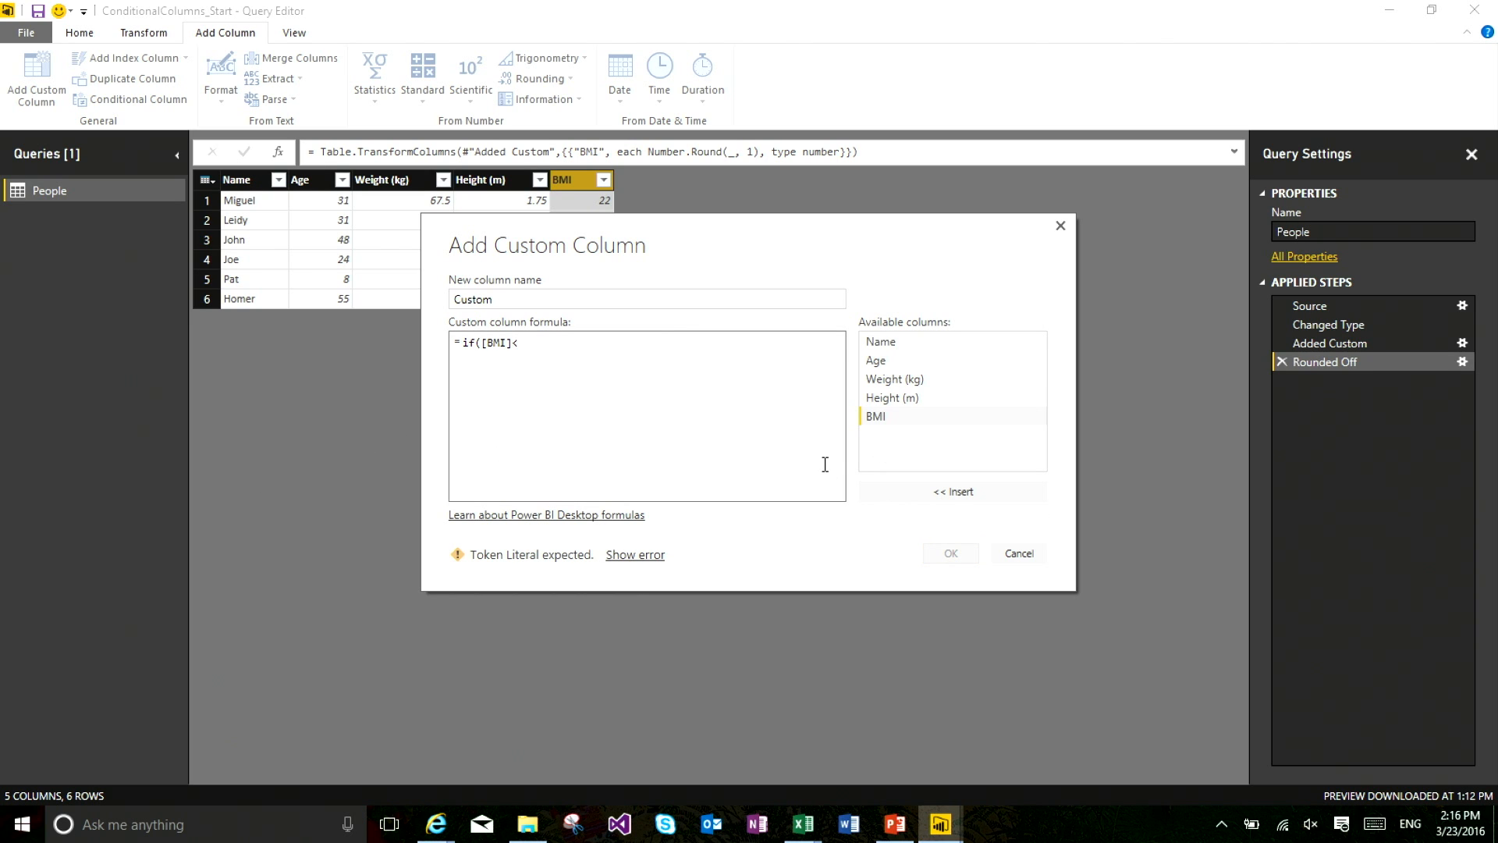
{"action": "type", "text": "18.5"}
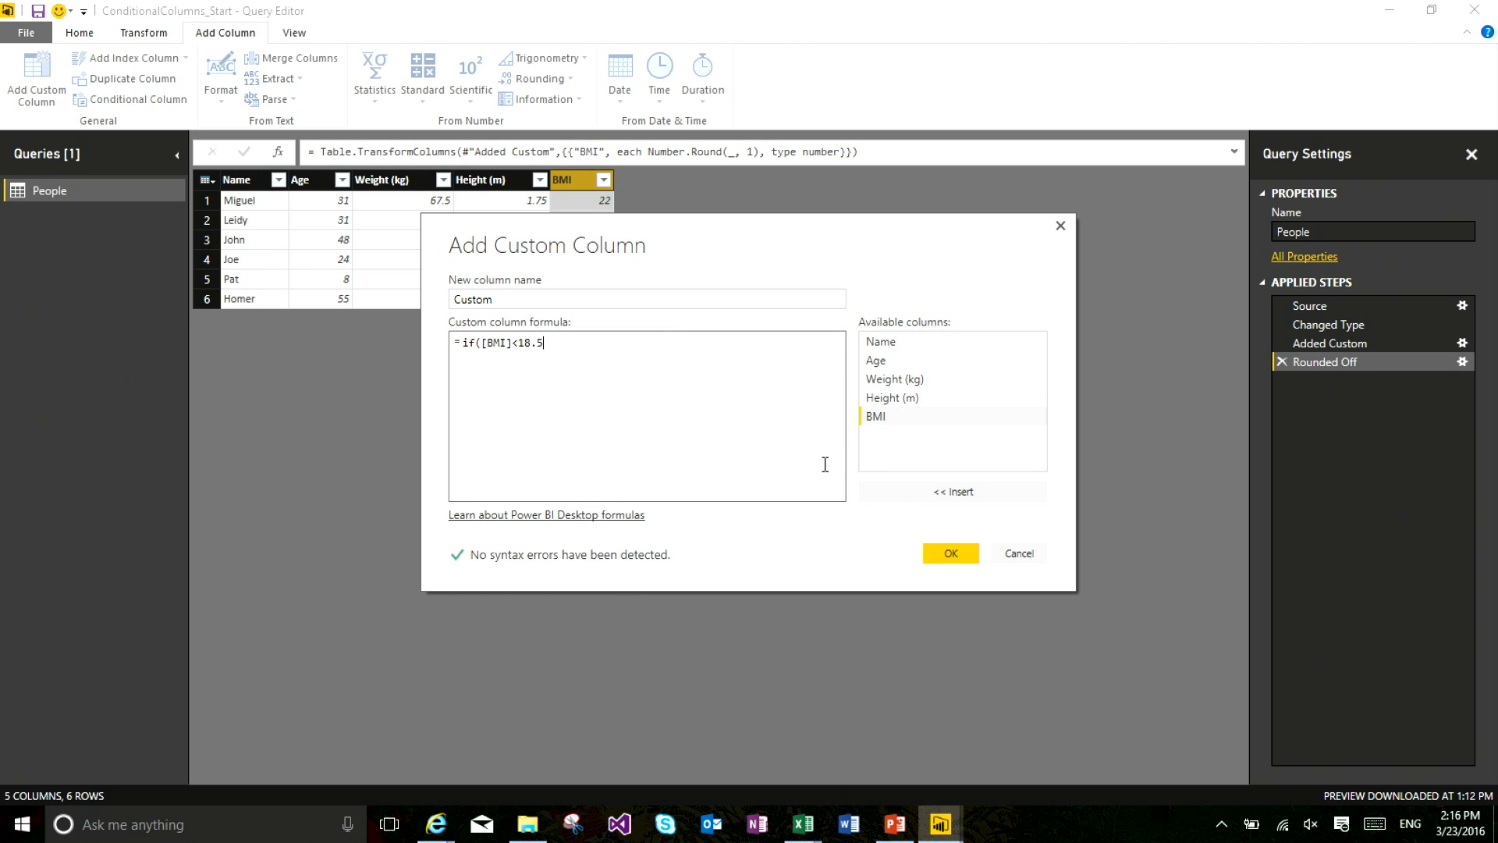
{"action": "type", "text": ") then \"under\" else if..."}
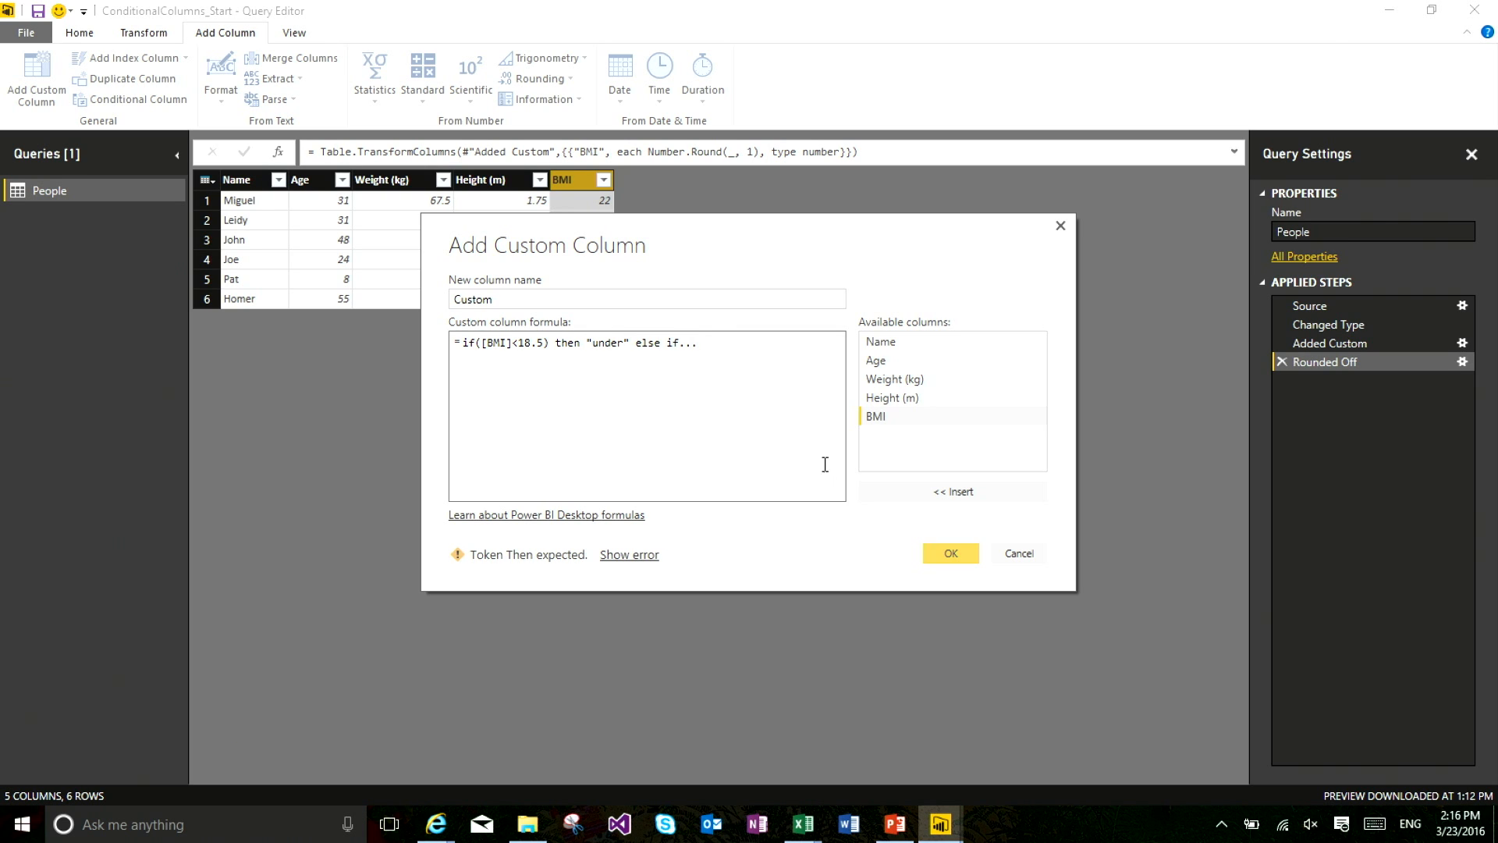
{"action": "left_click", "coordinate": [1043, 555]}
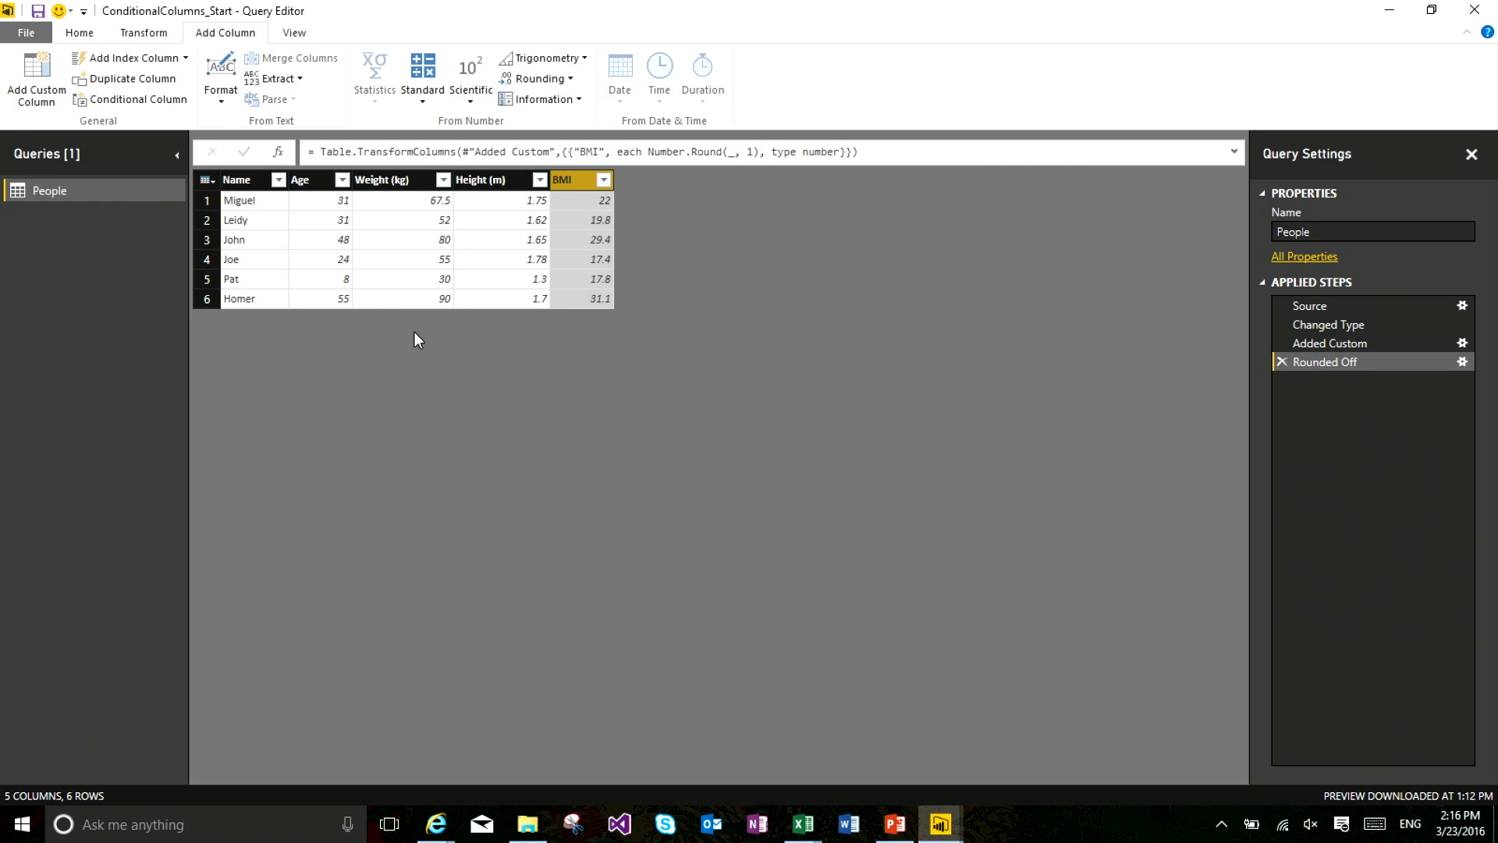
{"action": "key", "text": "ctrl+1"}
{"action": "left_click", "coordinate": [158, 104]}
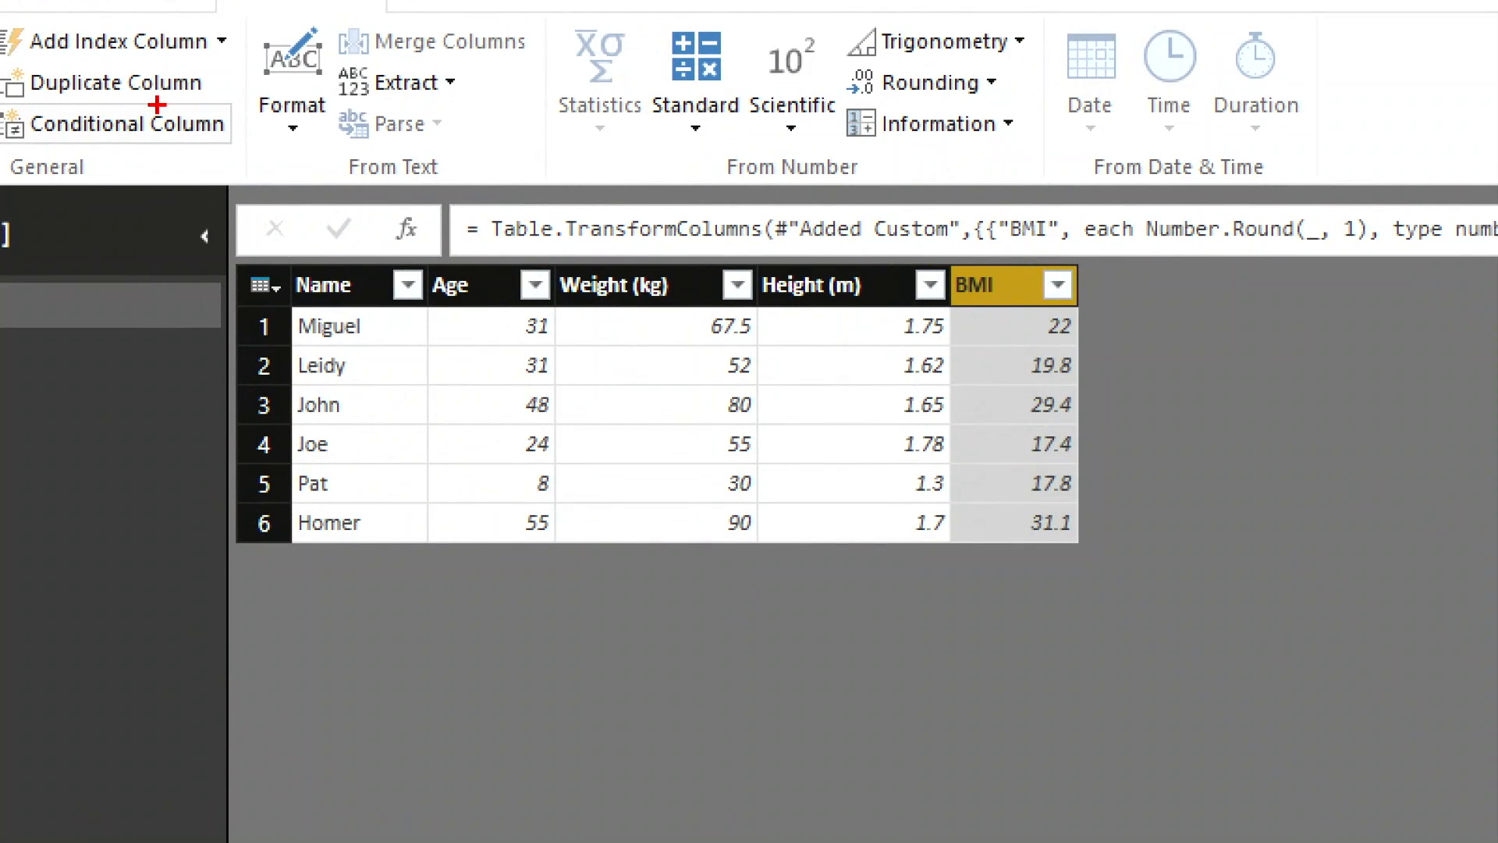
{"action": "mouse_move", "coordinate": [143, 115]}
{"action": "left_mouse_down"}
{"action": "mouse_move", "coordinate": [116, 145]}
{"action": "mouse_move", "coordinate": [139, 107]}
{"action": "left_mouse_up"}
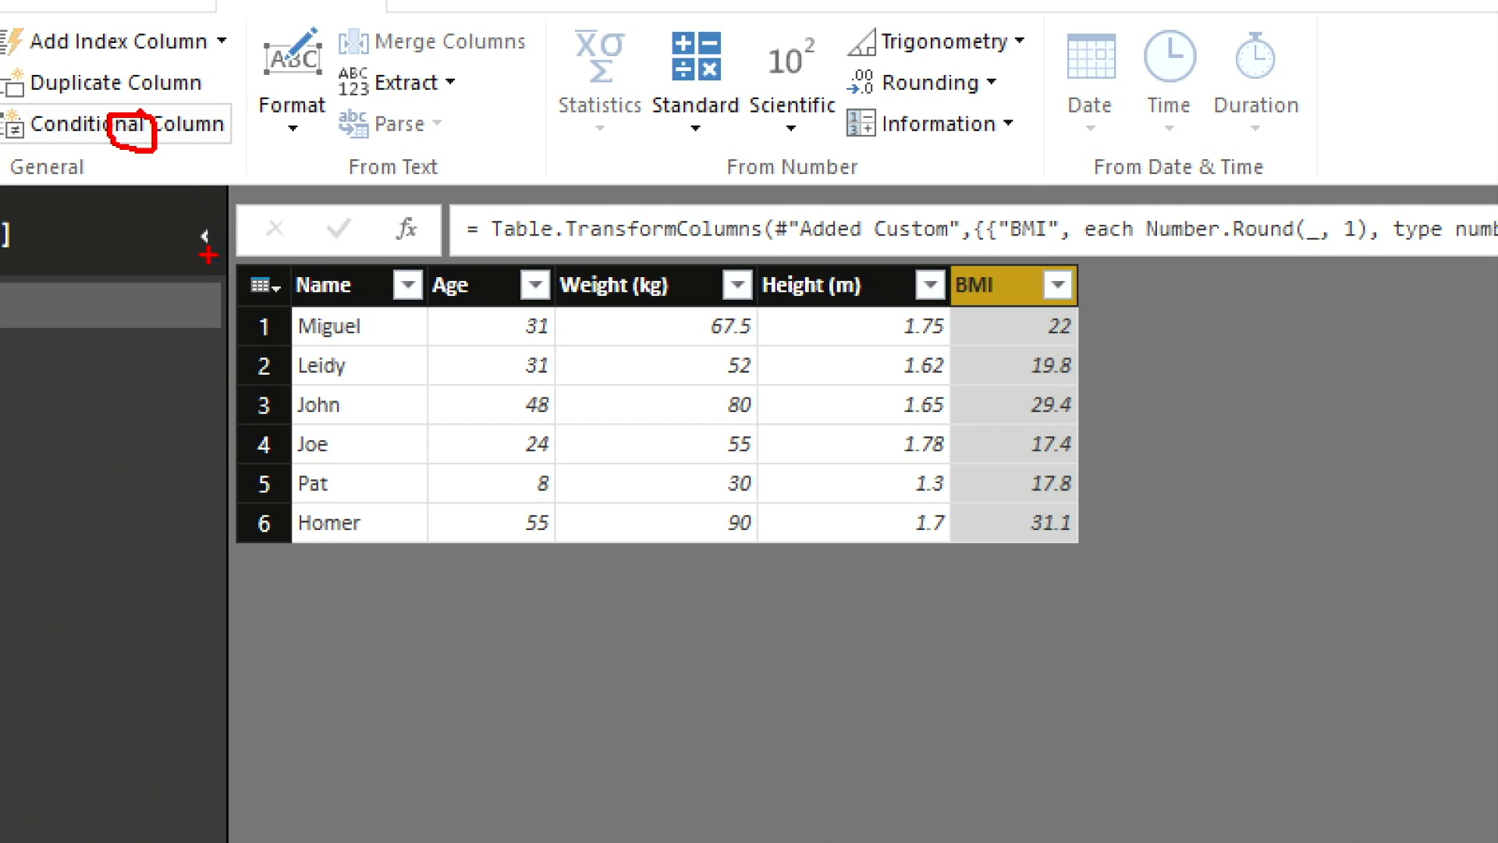
{"action": "key", "text": "Escape"}
Start a conditional column named BMI Bucket and base its first rule on the BMI column
{"action": "left_click", "coordinate": [150, 100]}
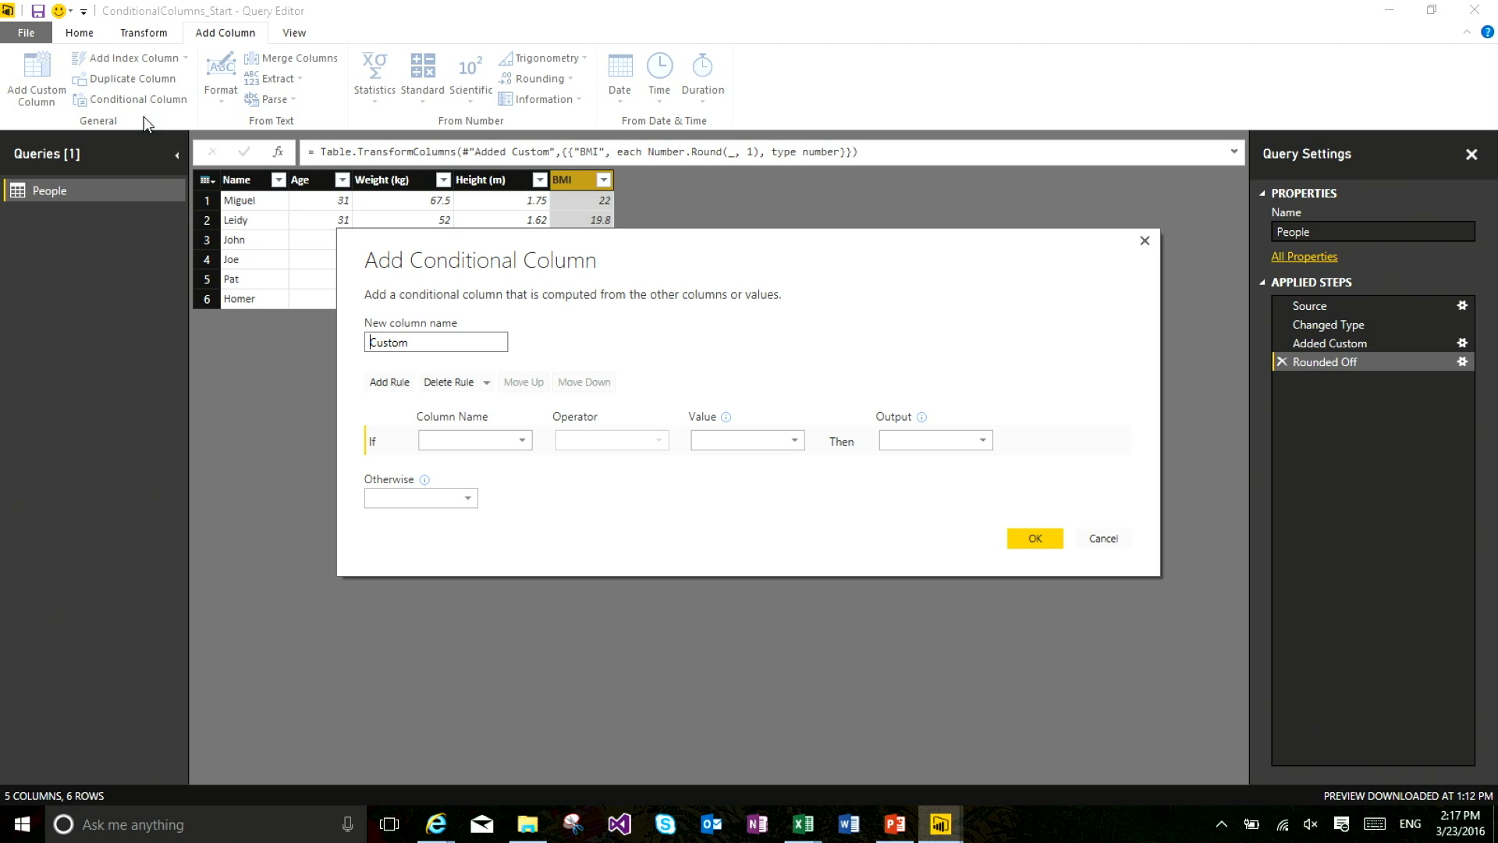
{"action": "double_click", "coordinate": [380, 343]}
{"action": "type", "text": "BMI Bucket"}
{"action": "left_click", "coordinate": [477, 441]}
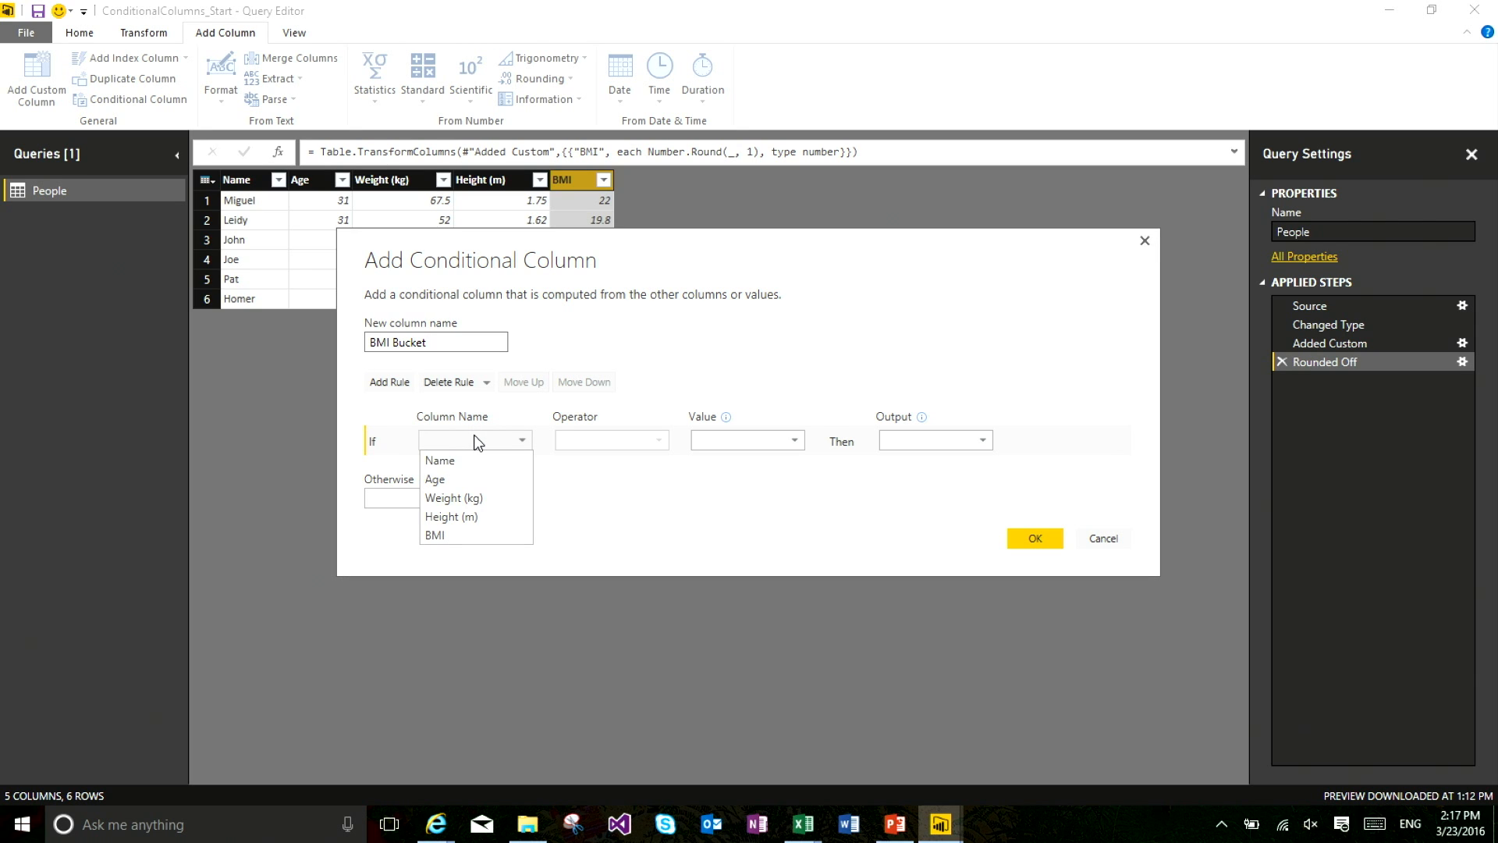
{"action": "left_click", "coordinate": [477, 441]}
{"action": "left_click", "coordinate": [475, 438]}
{"action": "left_click", "coordinate": [464, 539]}
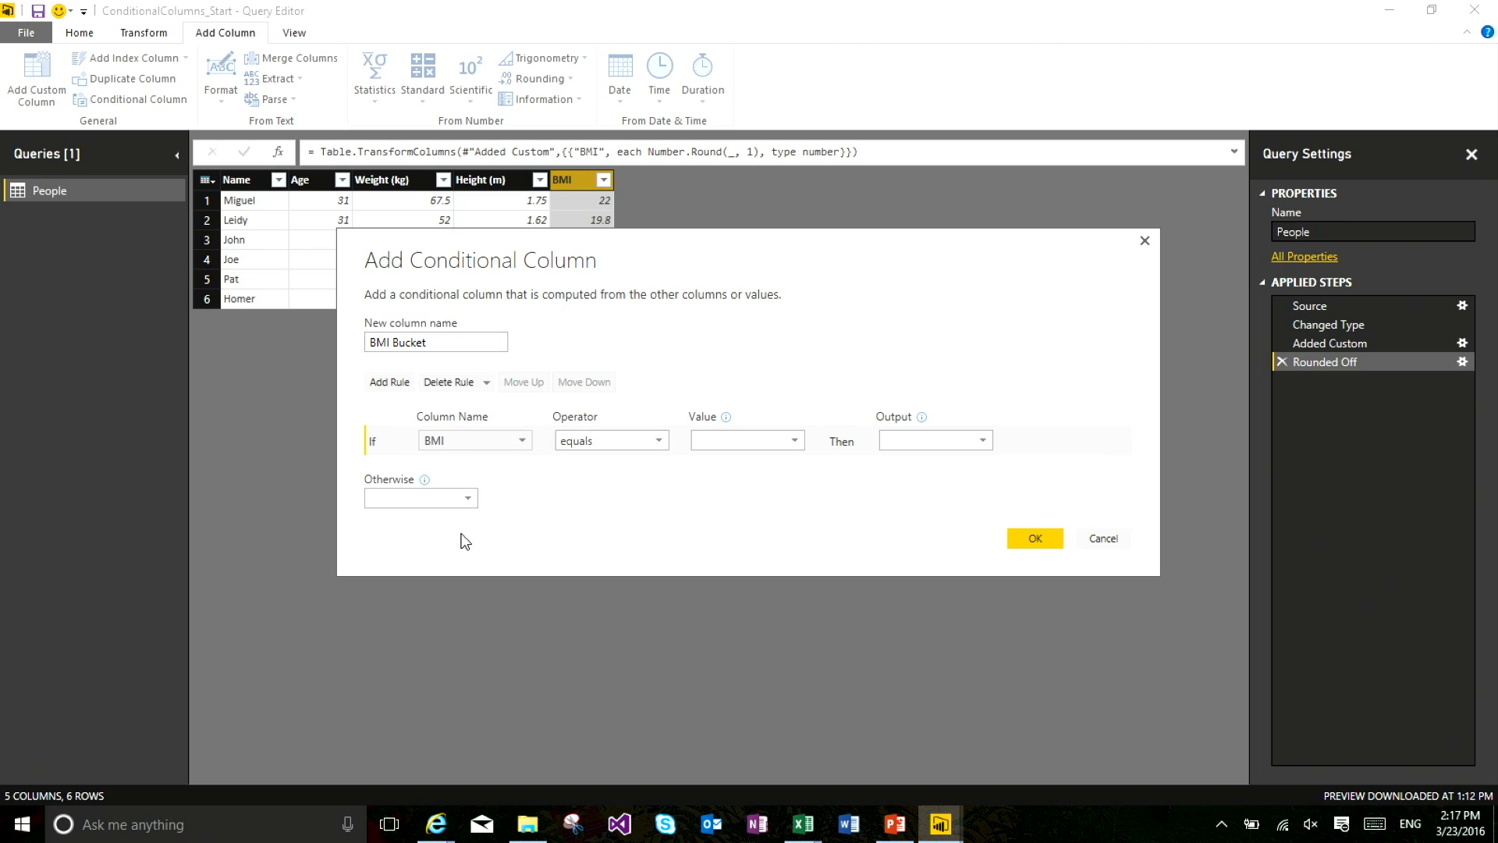
Make the first rule return Underweight when the value is less than 18.5
{"action": "left_click", "coordinate": [654, 441]}
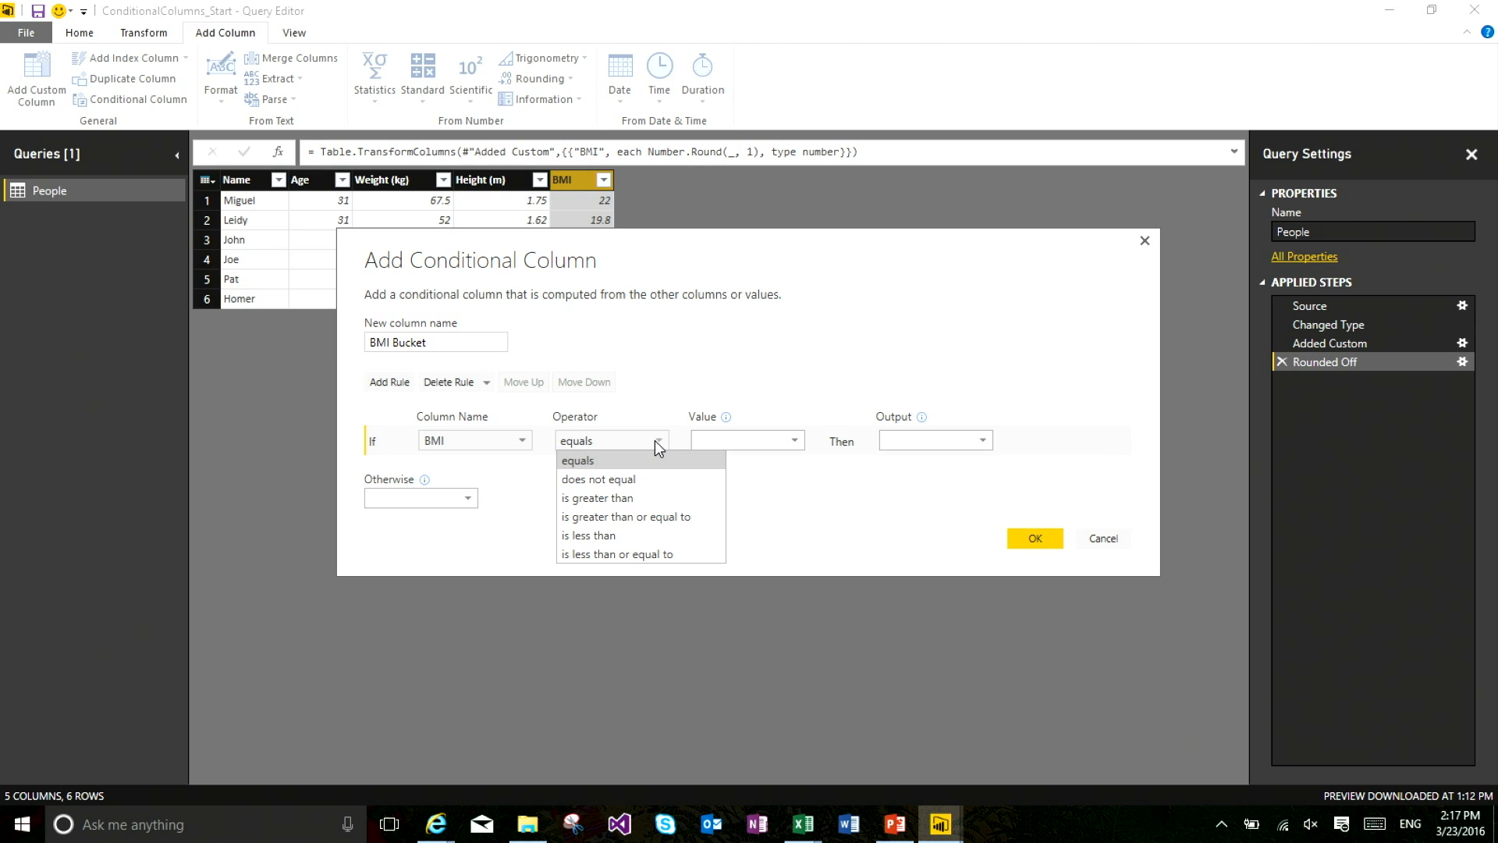
{"action": "left_click", "coordinate": [645, 536]}
{"action": "left_click", "coordinate": [795, 441]}
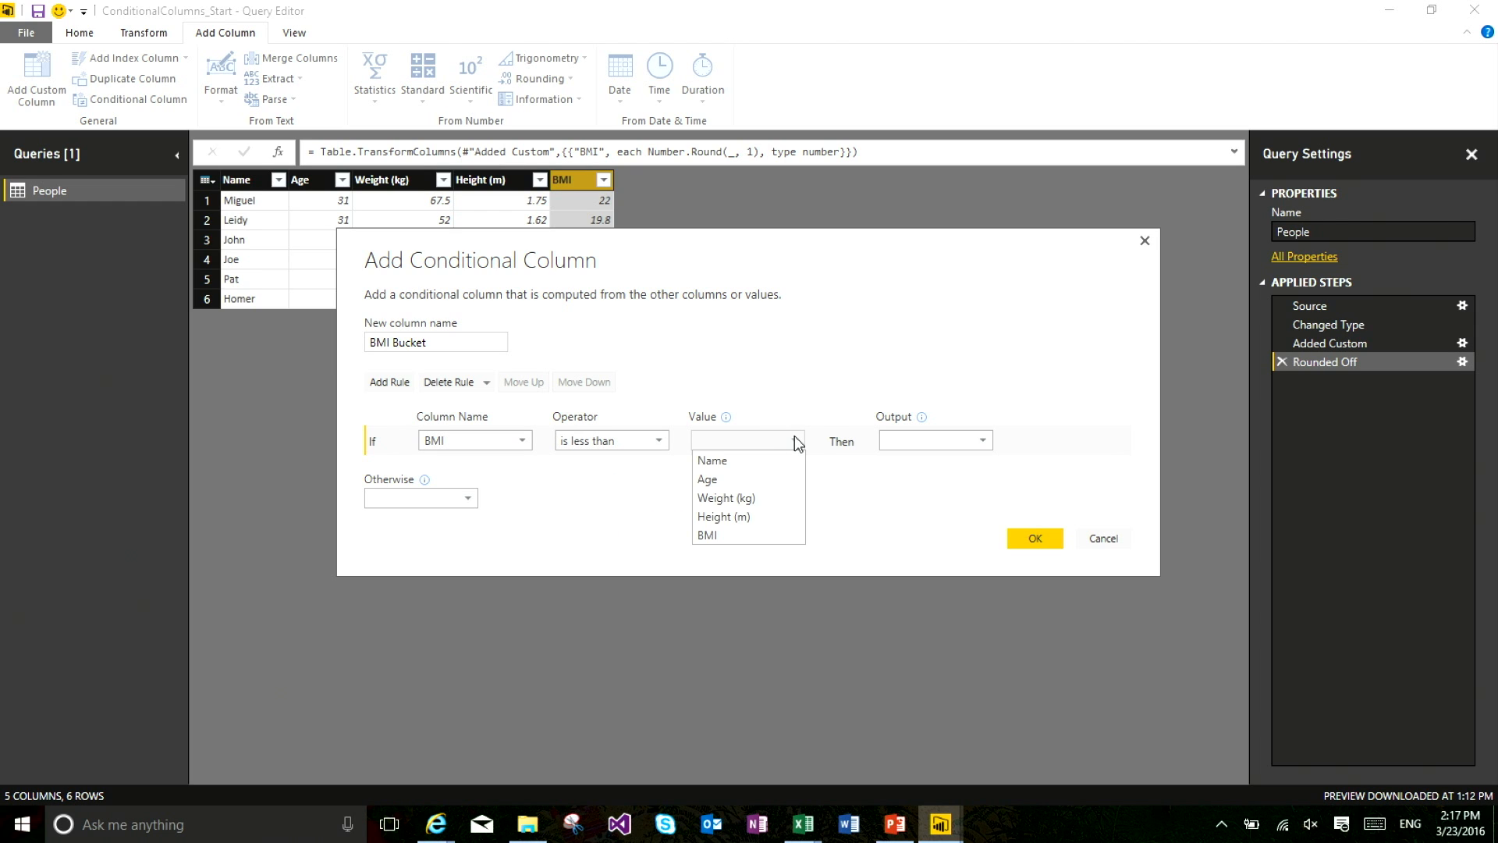
{"action": "left_click", "coordinate": [744, 439]}
{"action": "type", "text": "18.5"}
{"action": "left_click", "coordinate": [927, 439]}
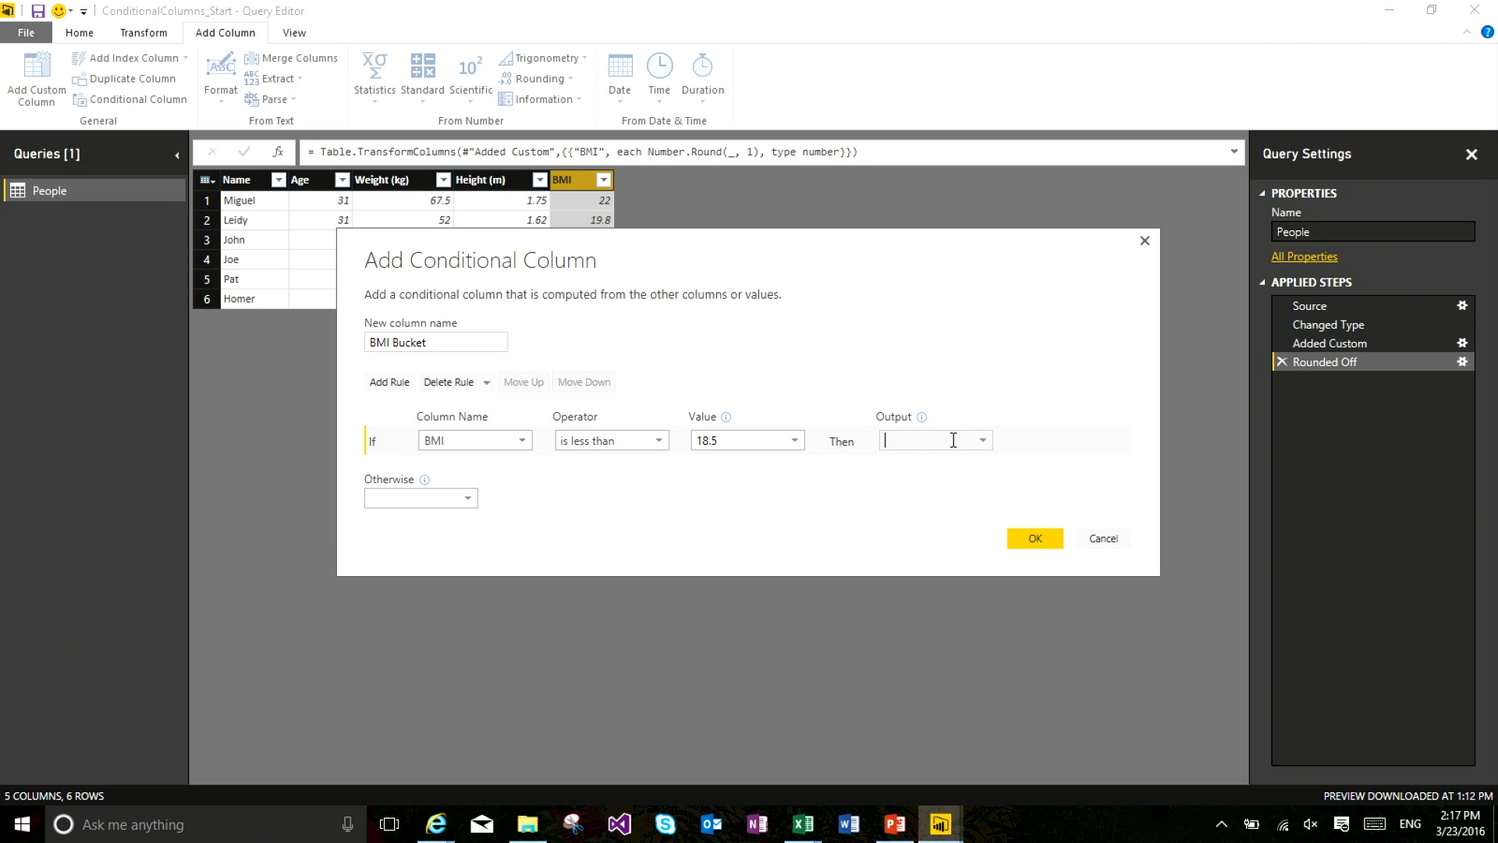
{"action": "left_click", "coordinate": [983, 442]}
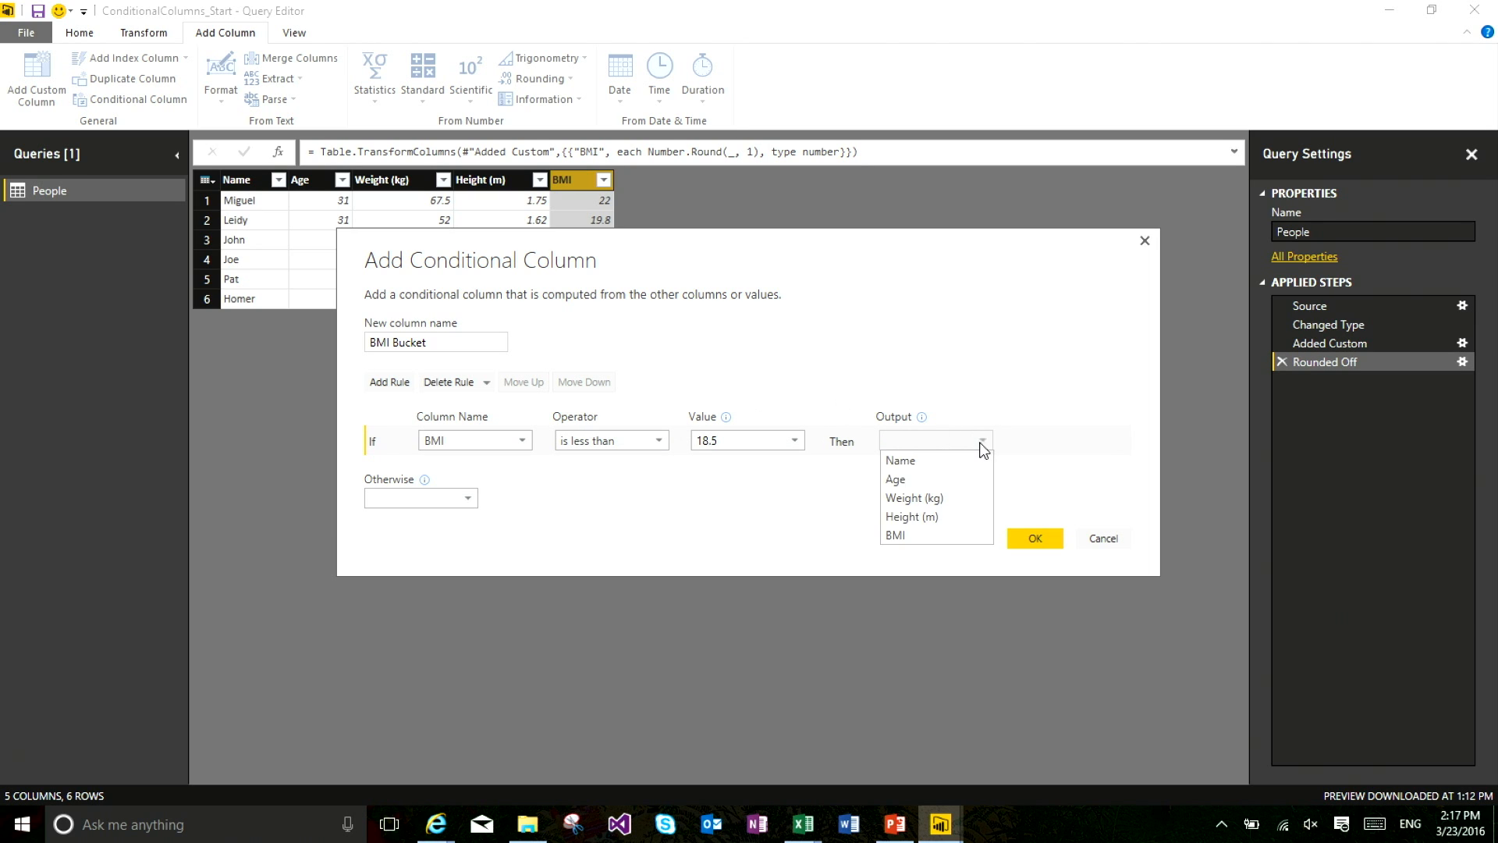
{"action": "left_click", "coordinate": [931, 433]}
{"action": "type", "text": "Underweight"}
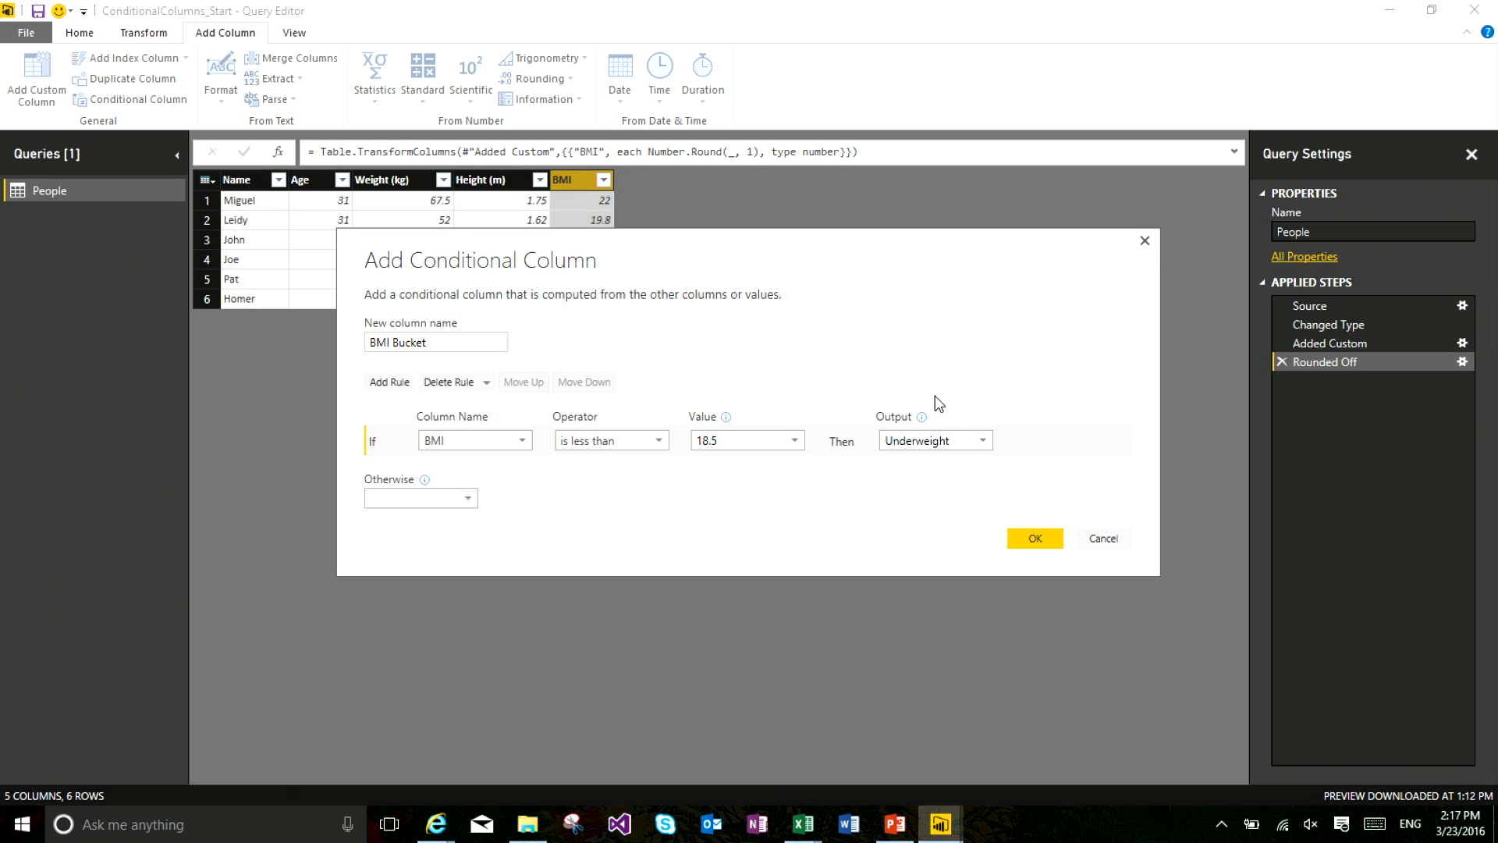
Add a second rule that returns Normal when BMI is less than 25
{"action": "left_click", "coordinate": [396, 385]}
{"action": "left_click", "coordinate": [463, 469]}
{"action": "left_click", "coordinate": [466, 558]}
{"action": "left_click", "coordinate": [659, 470]}
{"action": "left_click", "coordinate": [630, 571]}
{"action": "left_click", "coordinate": [712, 473]}
{"action": "type", "text": "25"}
{"action": "left_click", "coordinate": [956, 473]}
{"action": "type", "text": "Normal"}
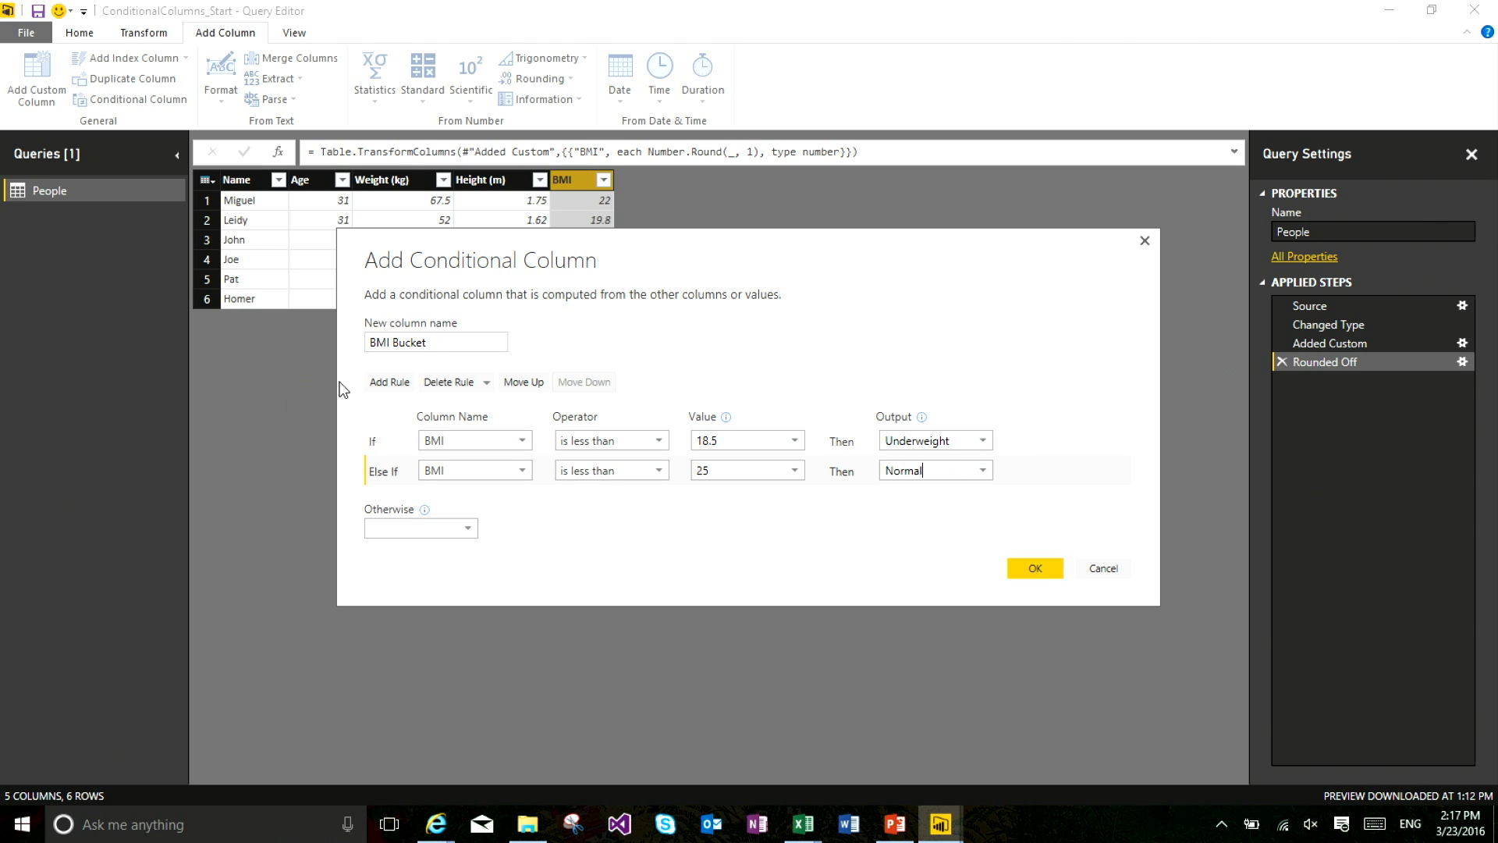
Add a third rule that returns Over when BMI is less than 30
{"action": "left_click", "coordinate": [389, 381]}
{"action": "left_click", "coordinate": [445, 499]}
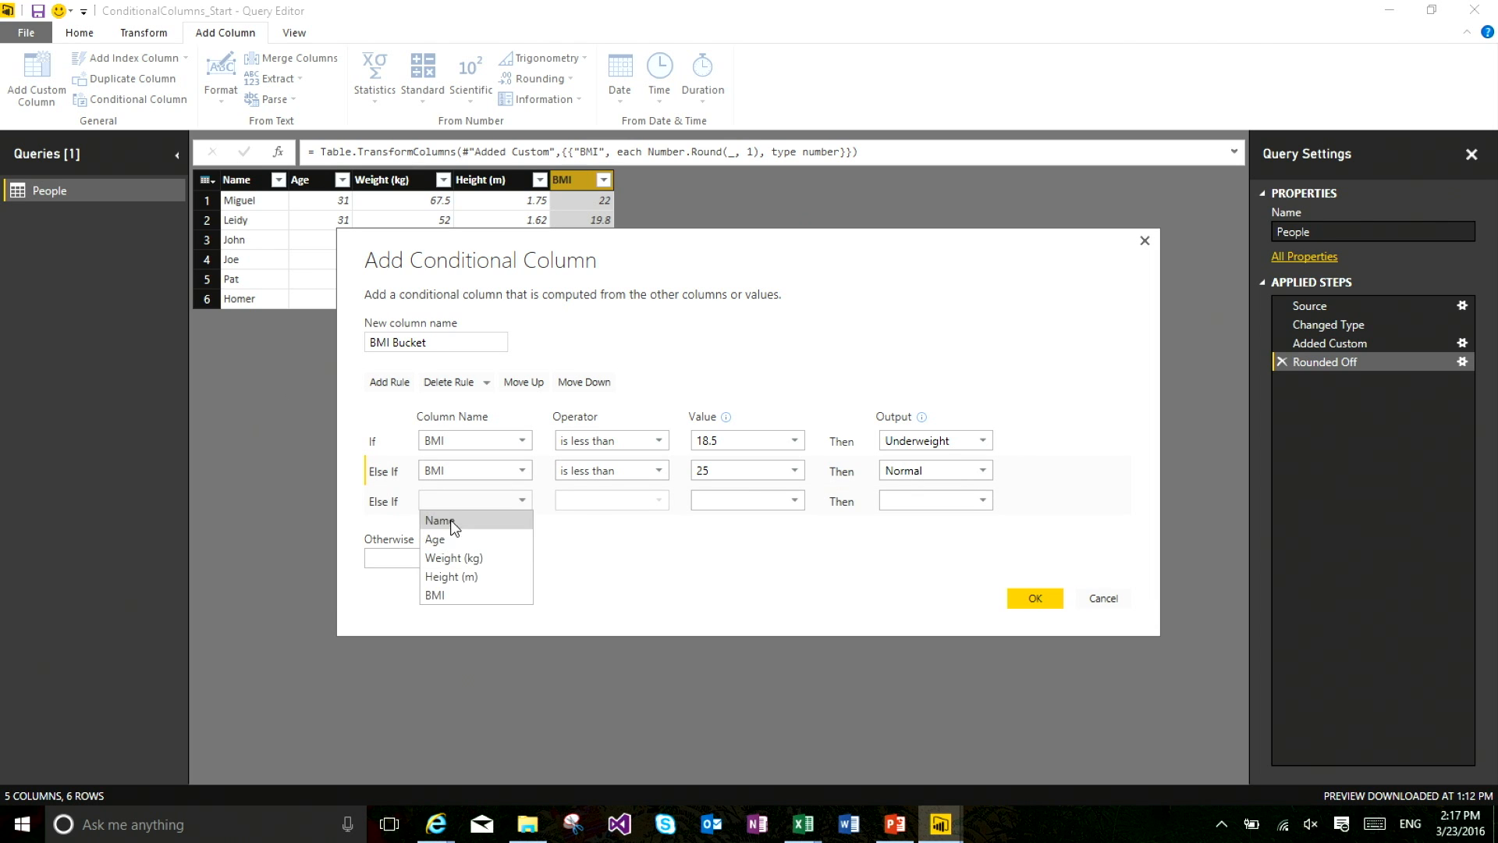
{"action": "left_click", "coordinate": [434, 594]}
{"action": "left_click", "coordinate": [621, 500]}
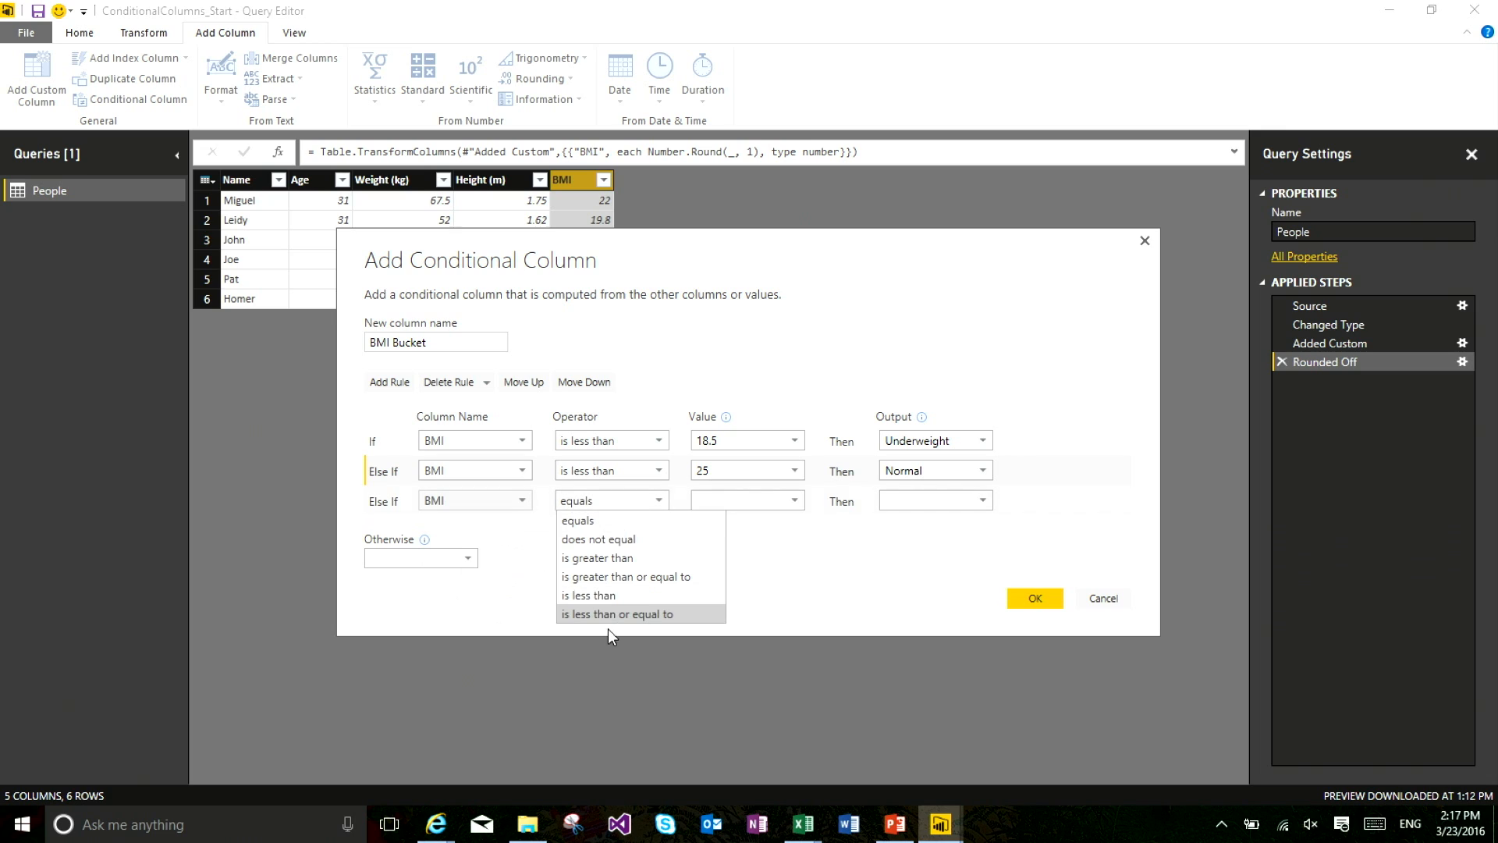
{"action": "left_click", "coordinate": [612, 596]}
{"action": "left_click", "coordinate": [741, 503]}
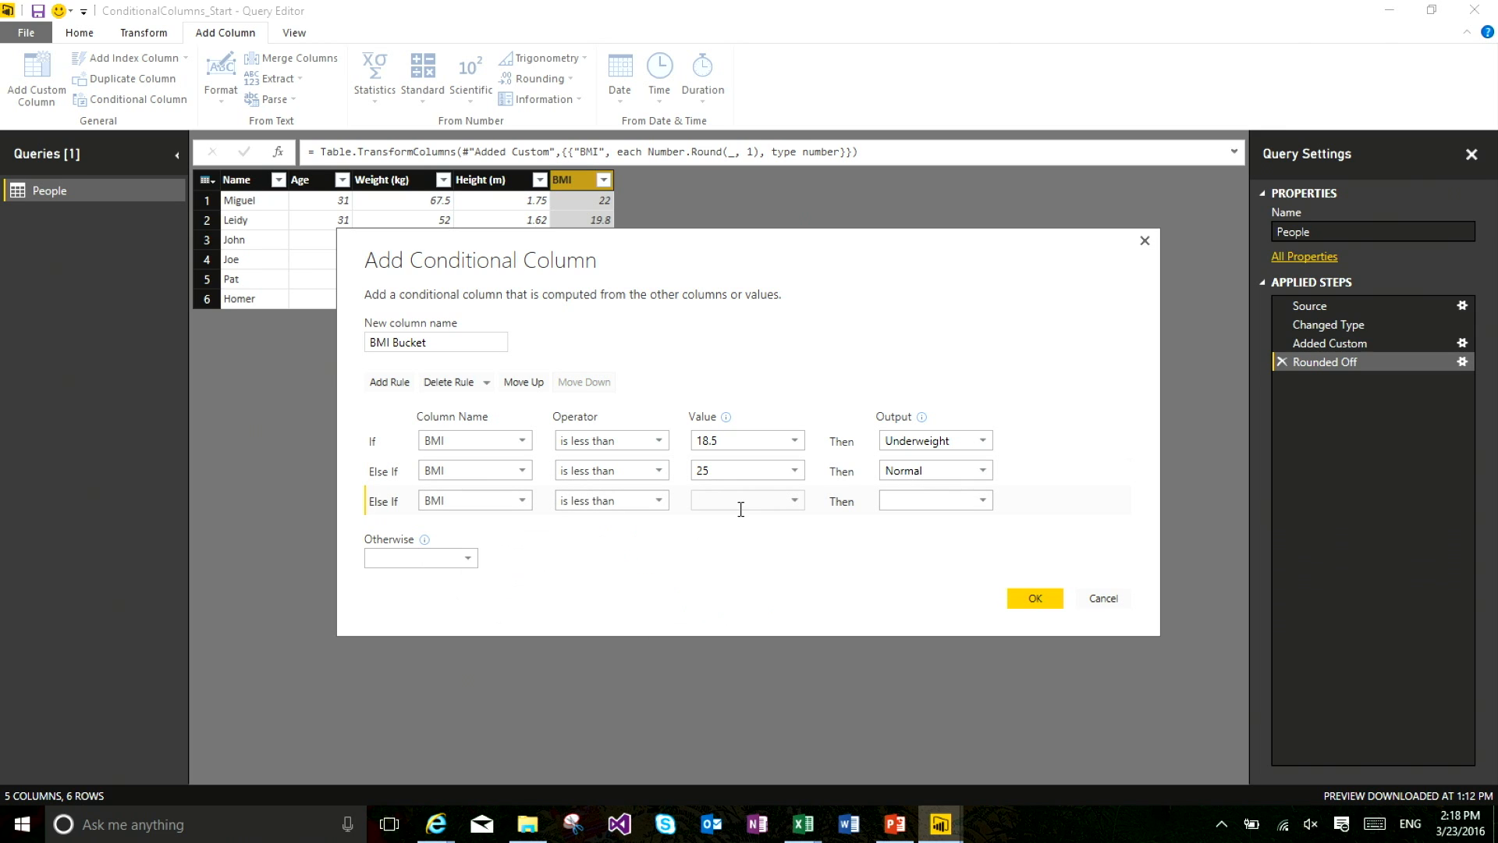
{"action": "left_click", "coordinate": [918, 499]}
{"action": "type", "text": "Over"}
Set the otherwise value to Obese, create the conditional column, and select the new BMI Bucket column
{"action": "left_click", "coordinate": [443, 559]}
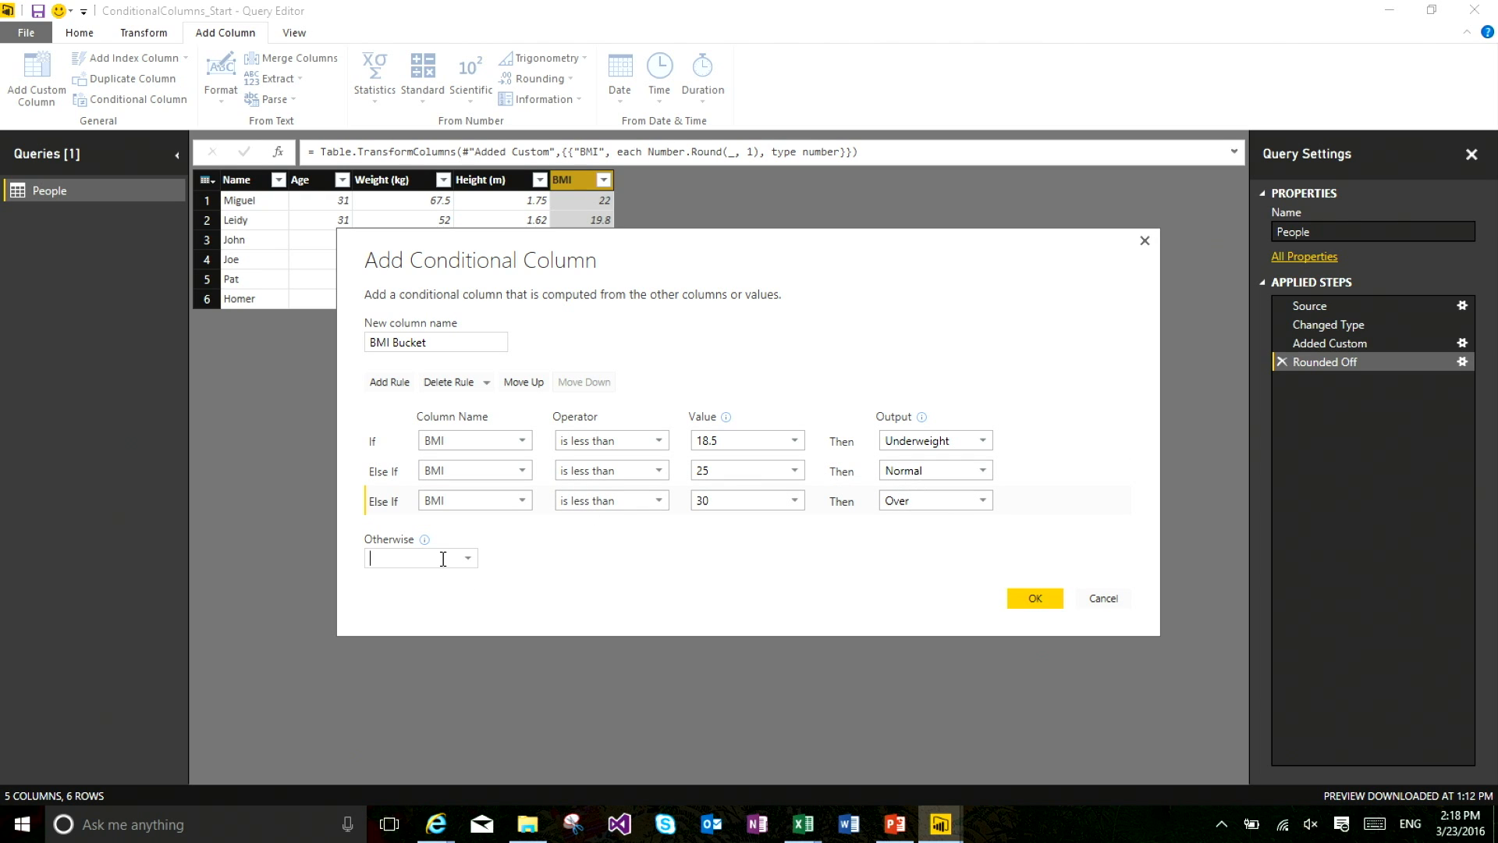
{"action": "type", "text": "Obese"}
{"action": "left_click", "coordinate": [750, 577]}
{"action": "left_click", "coordinate": [1026, 596]}
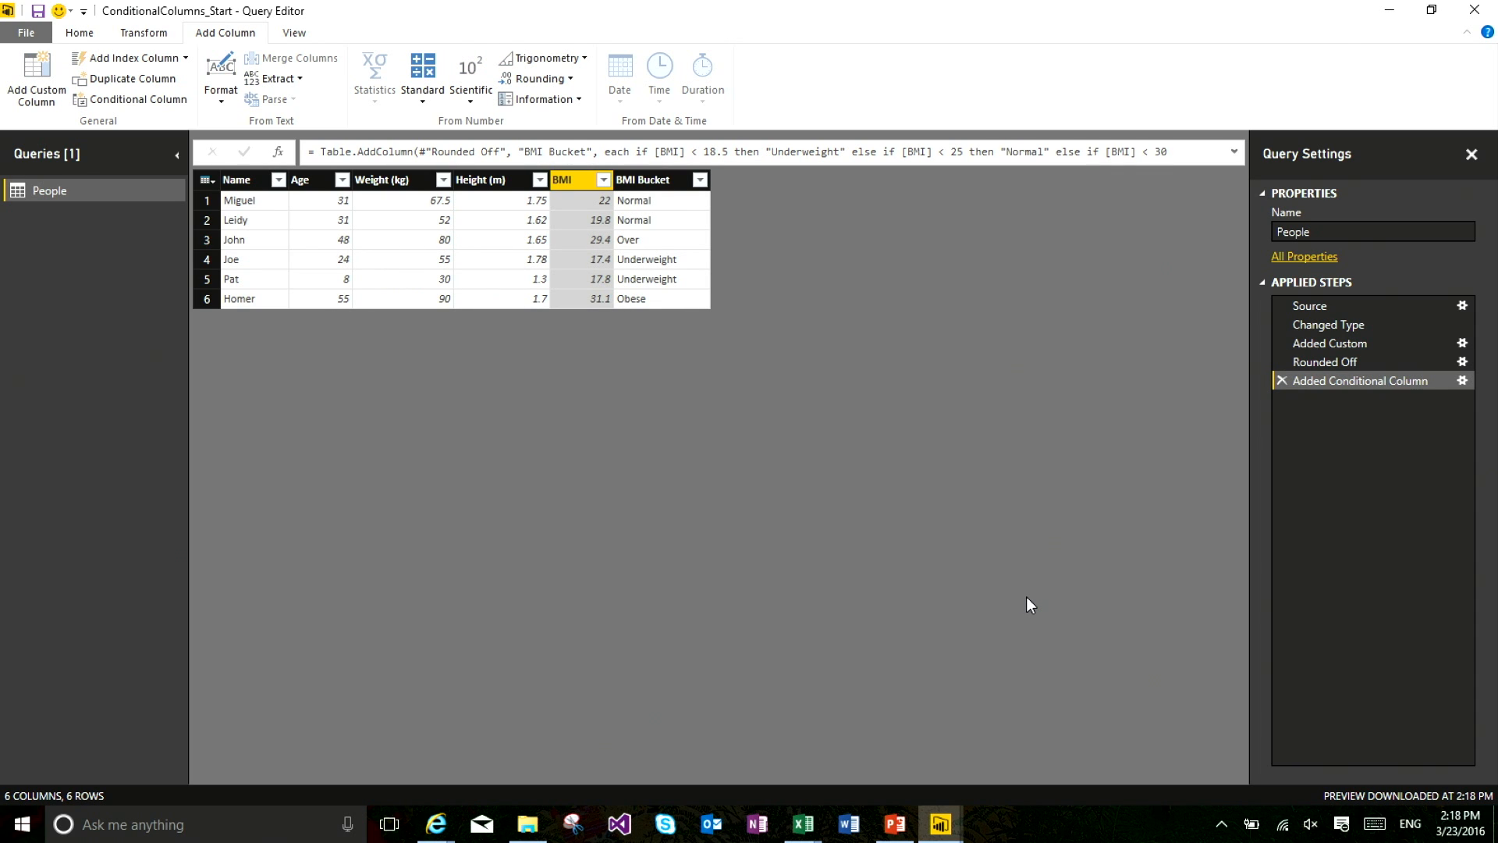
{"action": "left_click", "coordinate": [666, 180]}
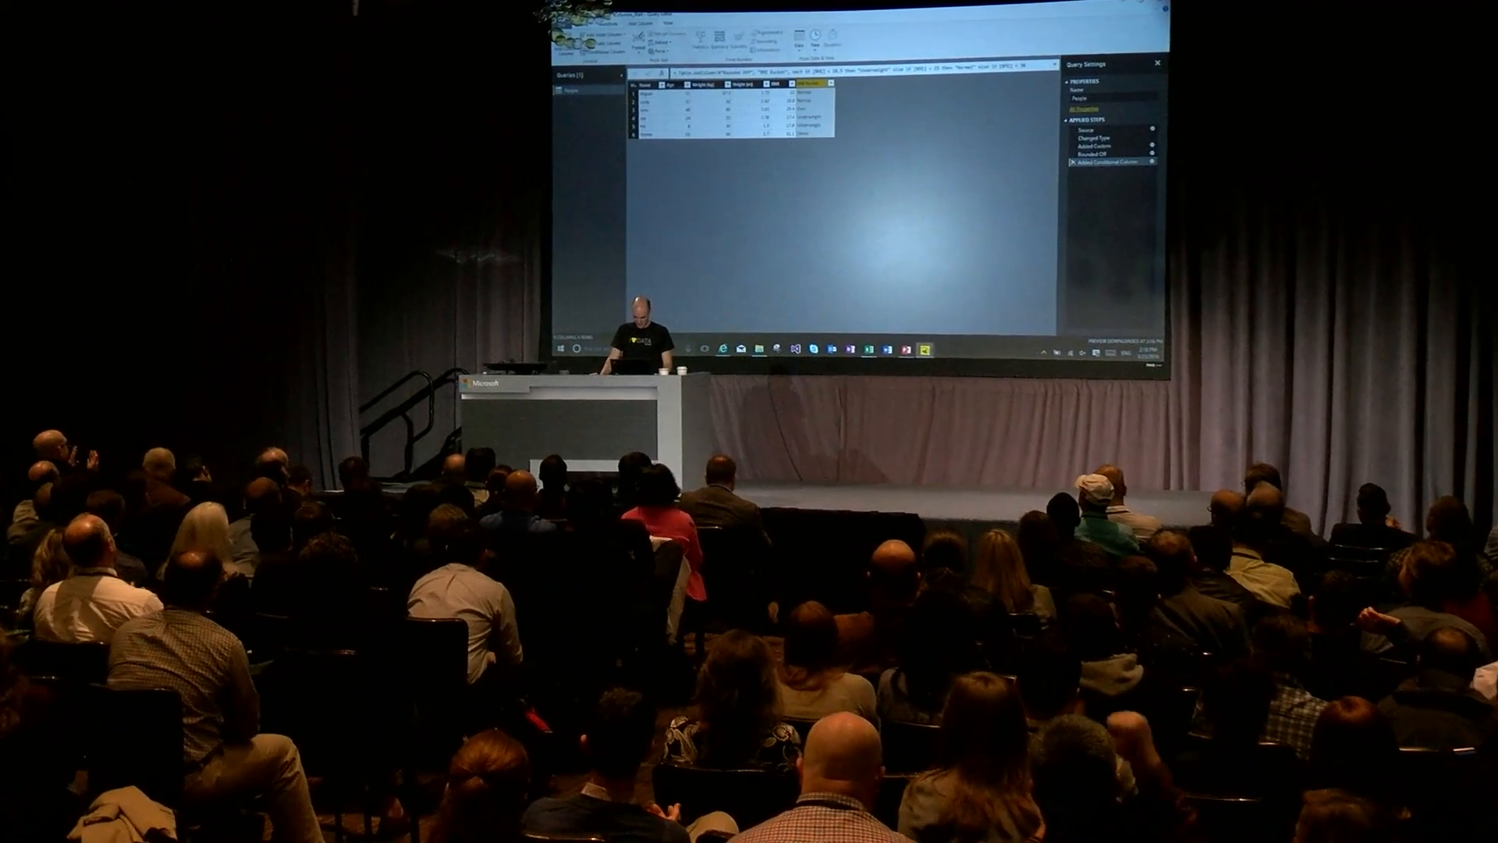
{"action": "left_click", "coordinate": [902, 349]}
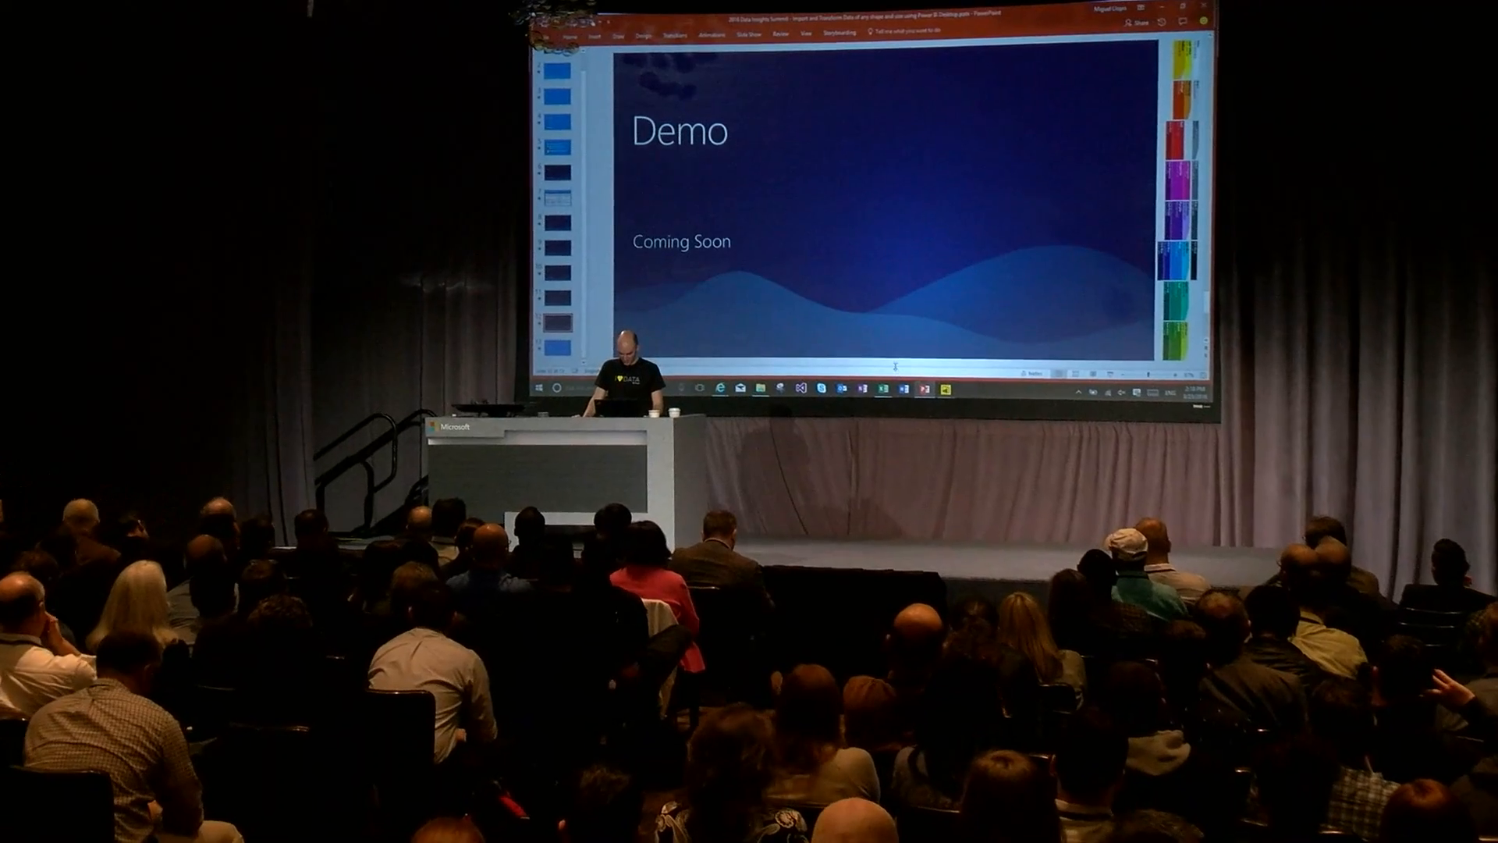
{"action": "left_click_drag", "start_coordinate": [890, 355], "coordinate": [890, 317]}
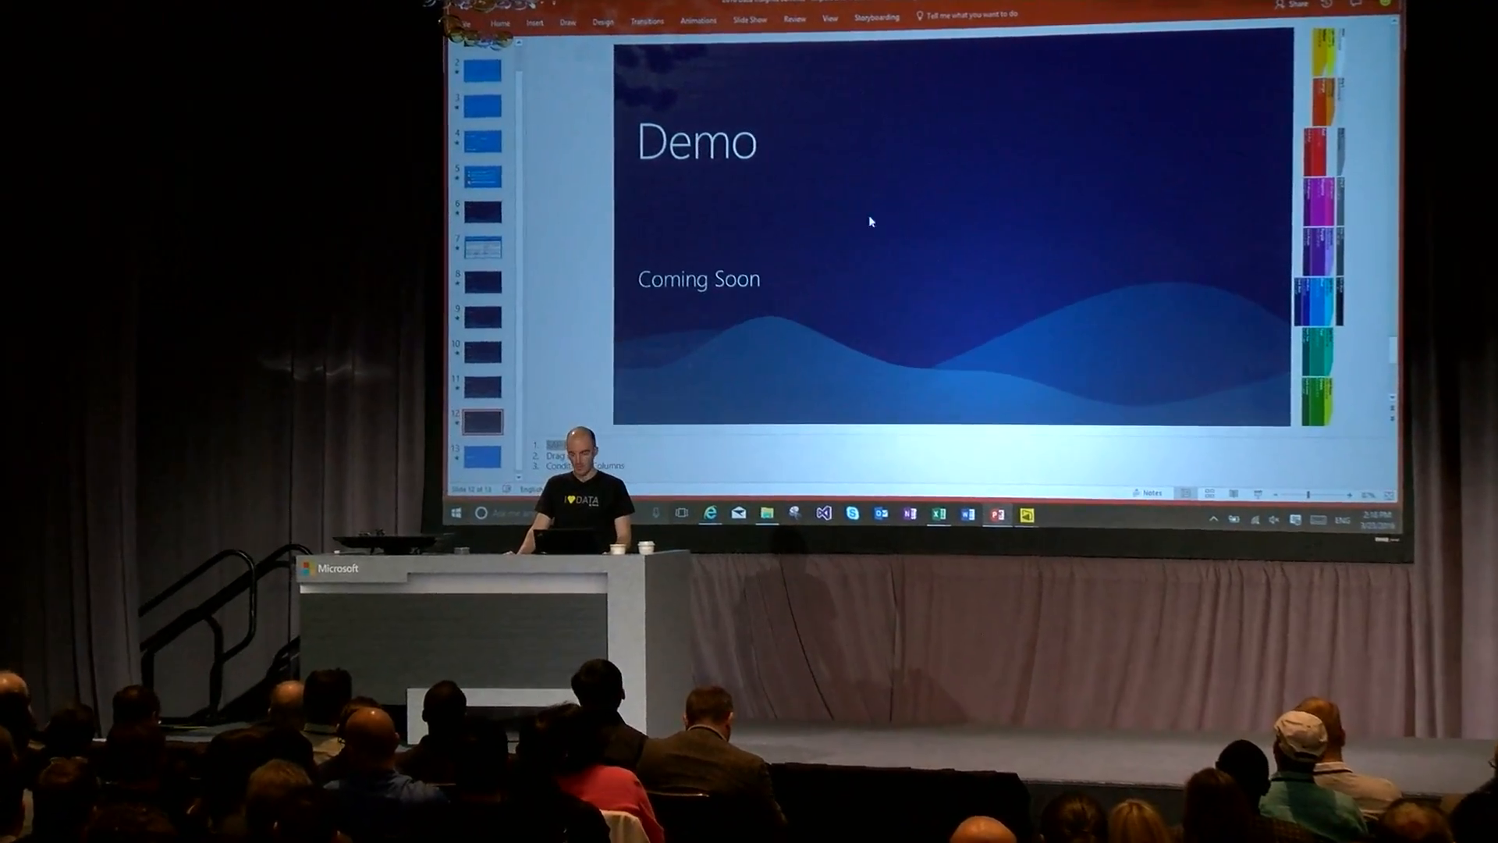
{"action": "left_click", "coordinate": [1335, 0]}
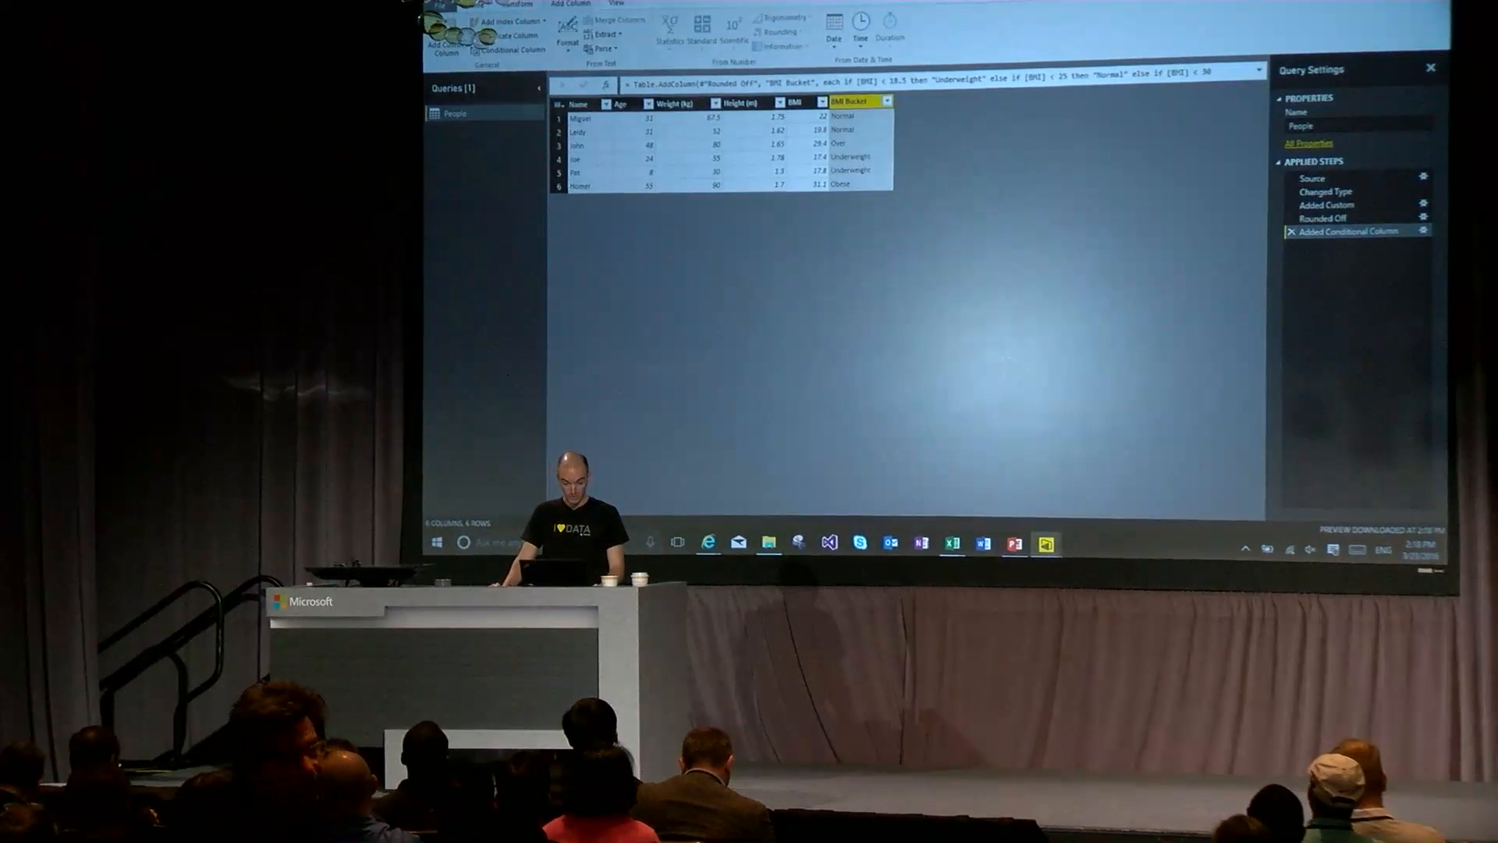
Review the Preview Features in the program options and close them without changes
{"action": "left_click", "coordinate": [442, 5]}
{"action": "mouse_move", "coordinate": [465, 176]}
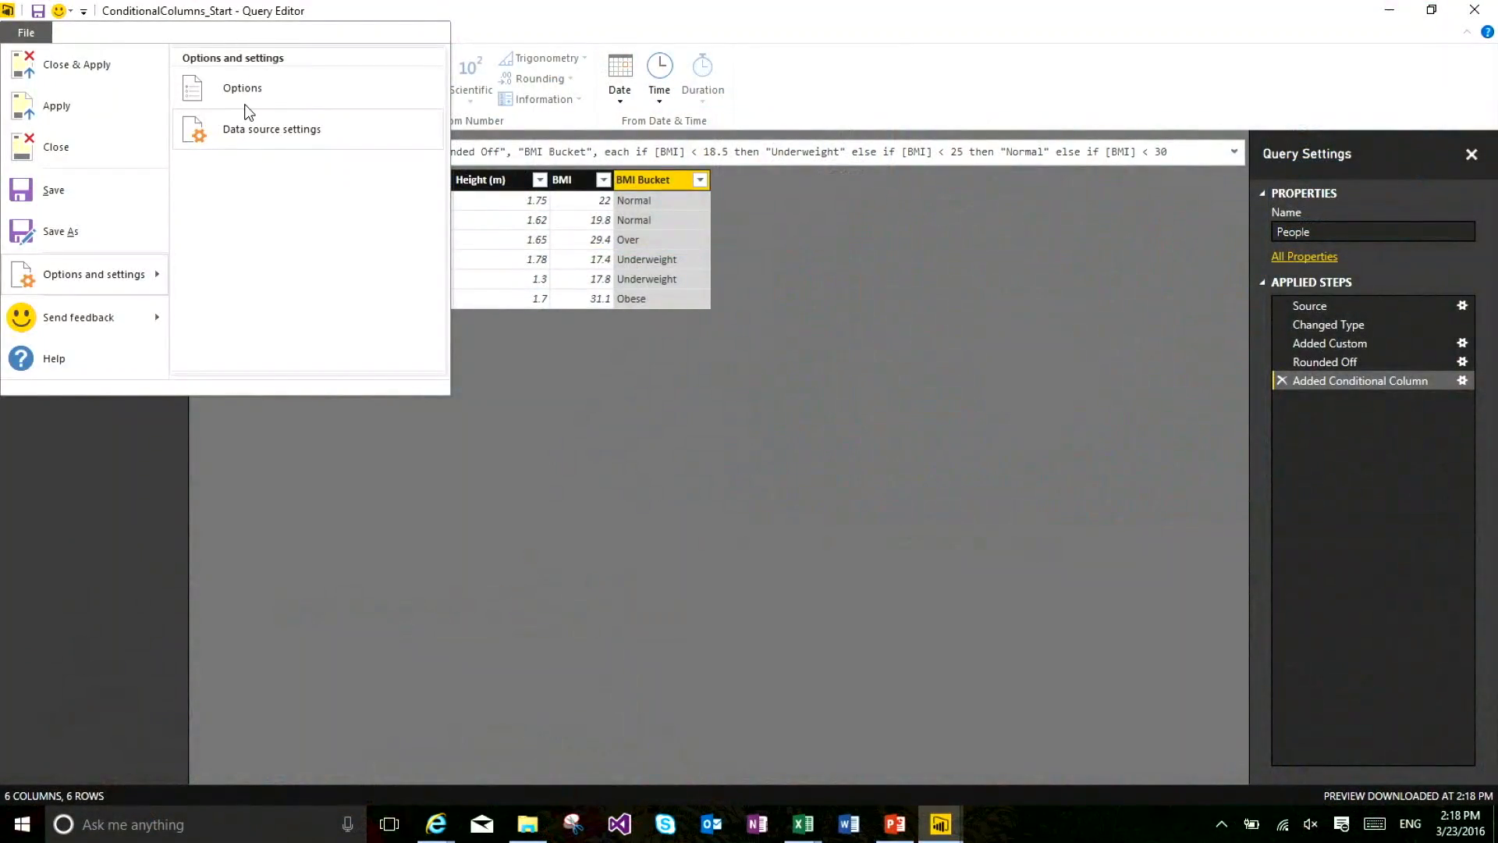
{"action": "left_click", "coordinate": [249, 109]}
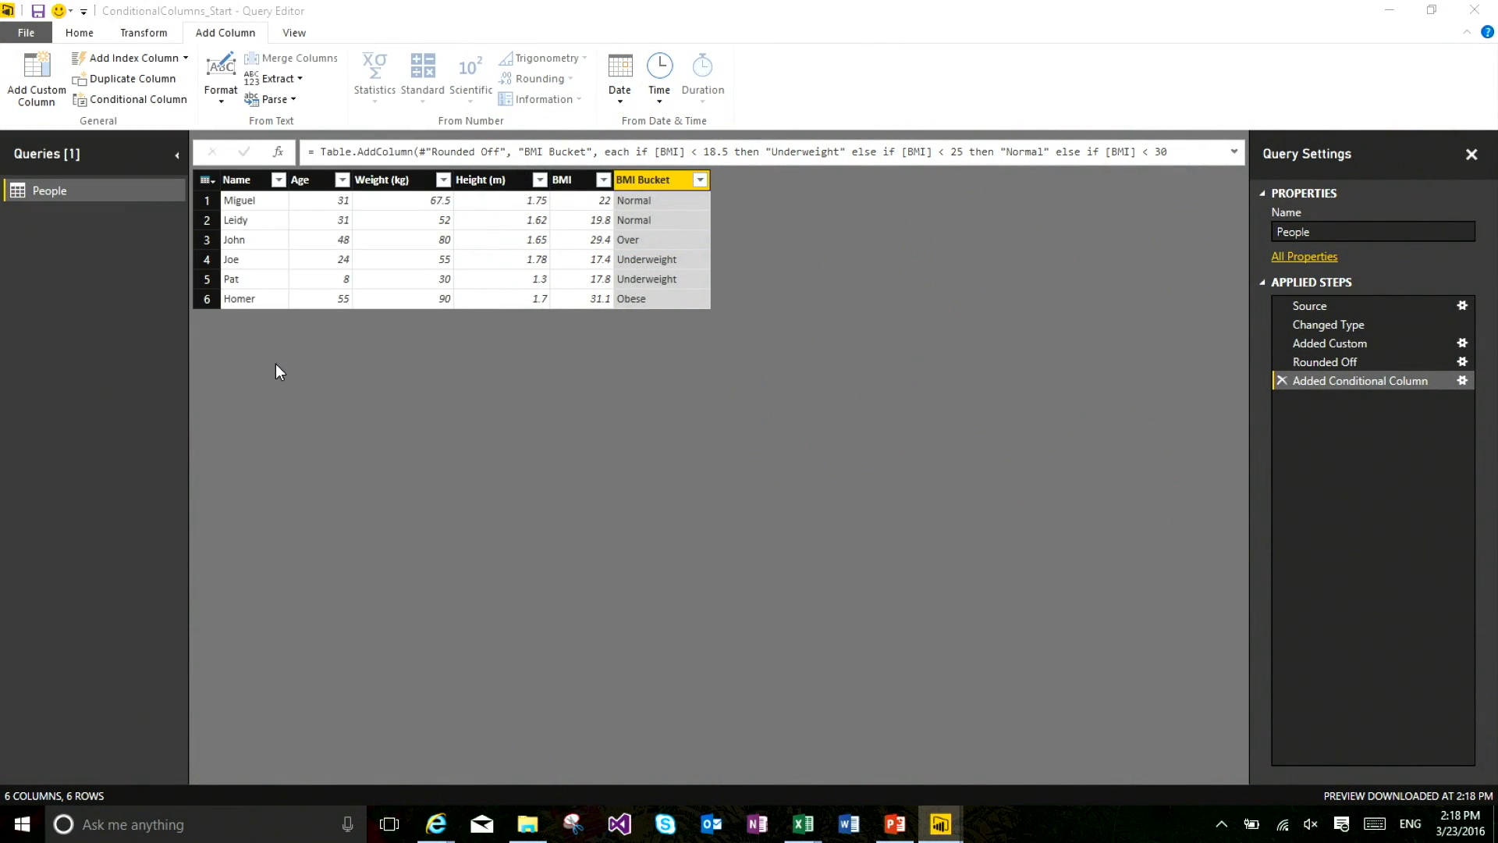
{"action": "left_click", "coordinate": [538, 440]}
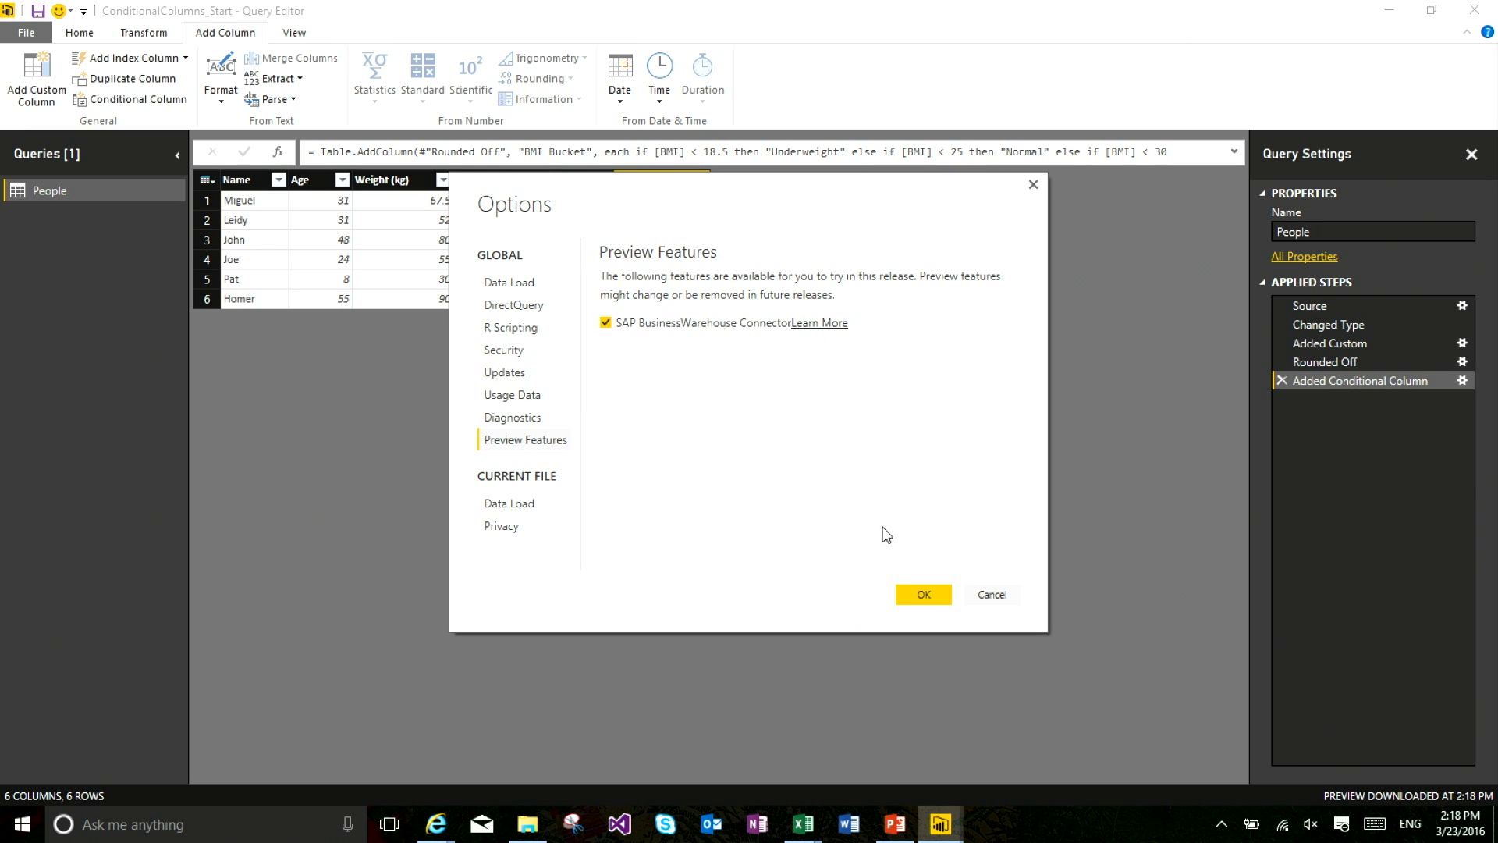
{"action": "left_click", "coordinate": [1004, 597]}
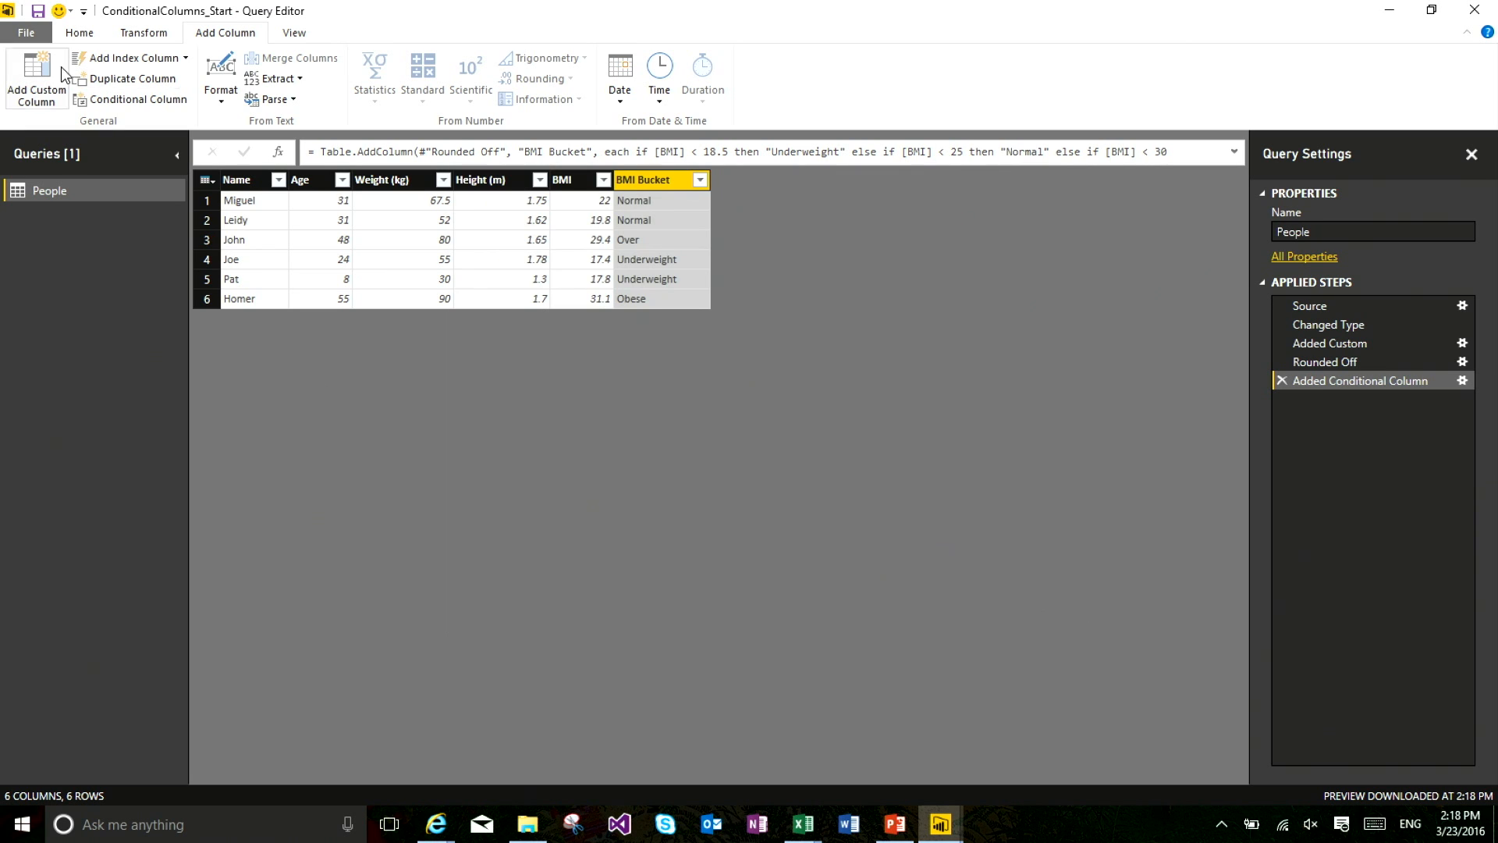
Open the SAP Business Warehouse Server connector as a new database source and examine its advanced options
{"action": "left_click", "coordinate": [92, 33]}
{"action": "left_click", "coordinate": [83, 78]}
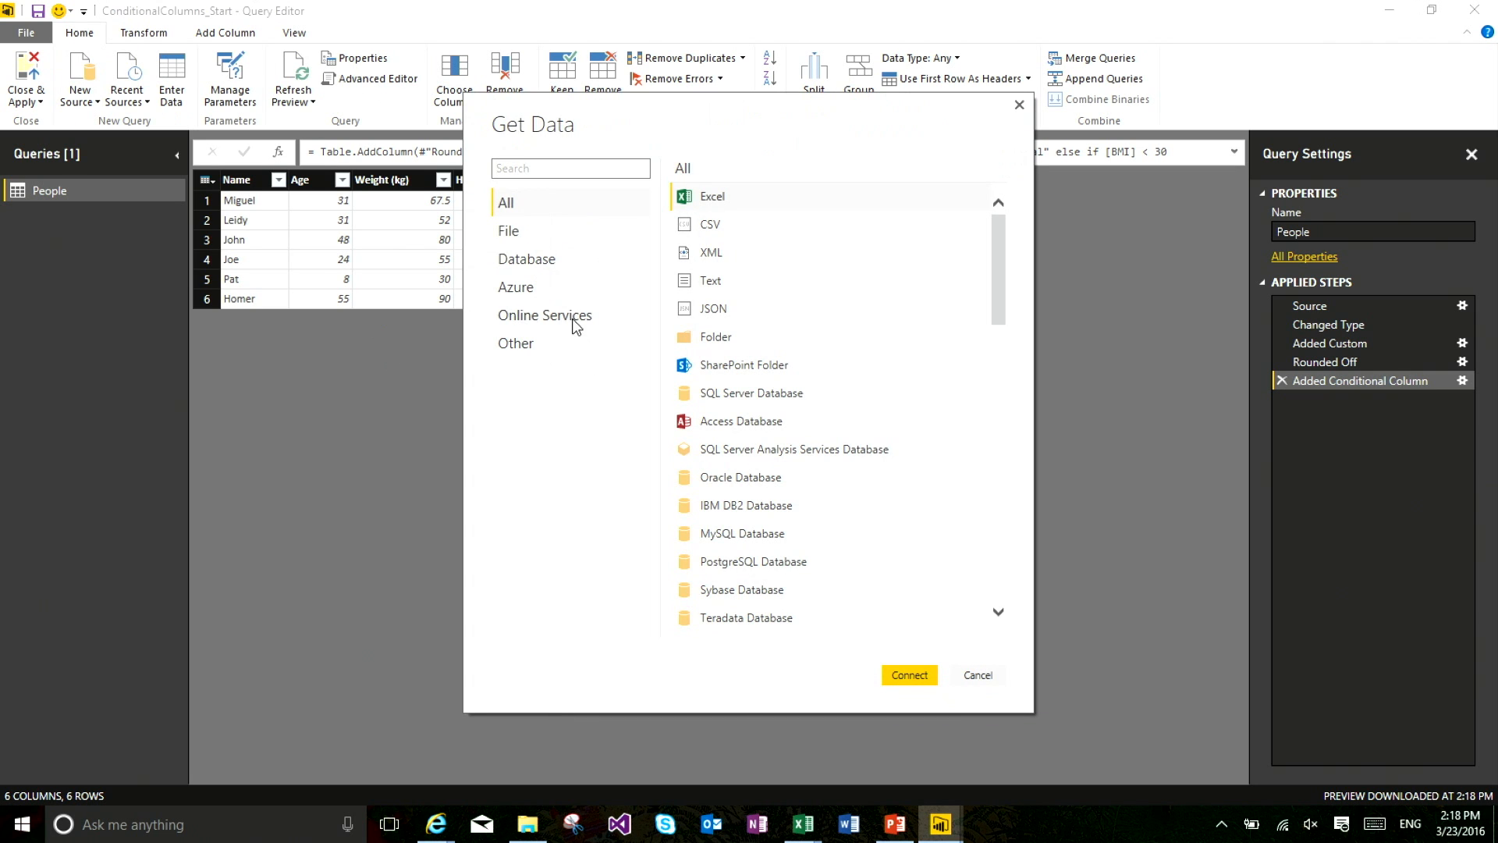
{"action": "left_click", "coordinate": [530, 258]}
{"action": "left_click", "coordinate": [801, 476]}
{"action": "left_click", "coordinate": [890, 679]}
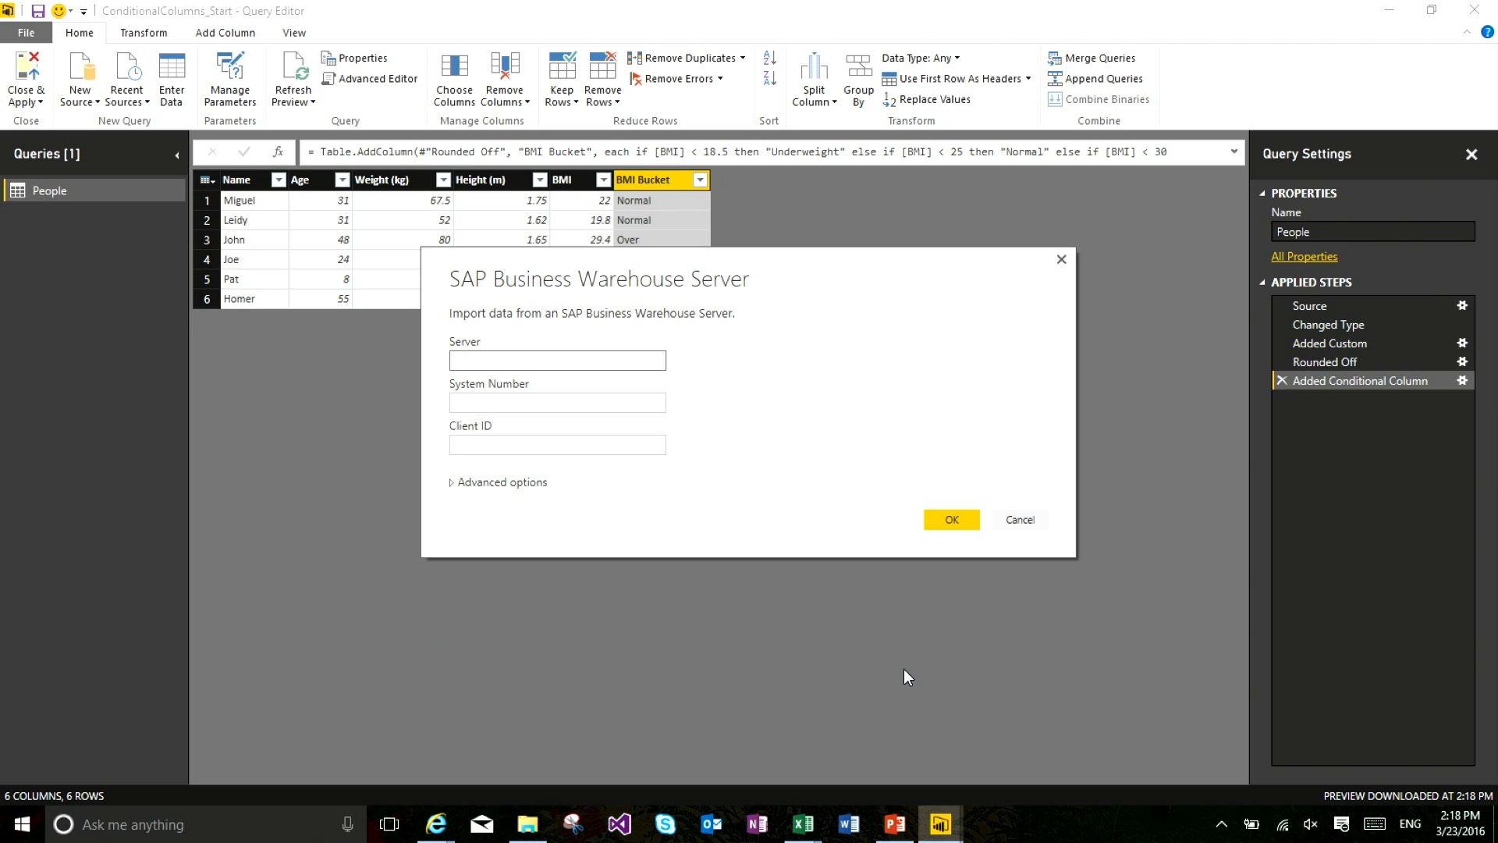
{"action": "left_click", "coordinate": [453, 483]}
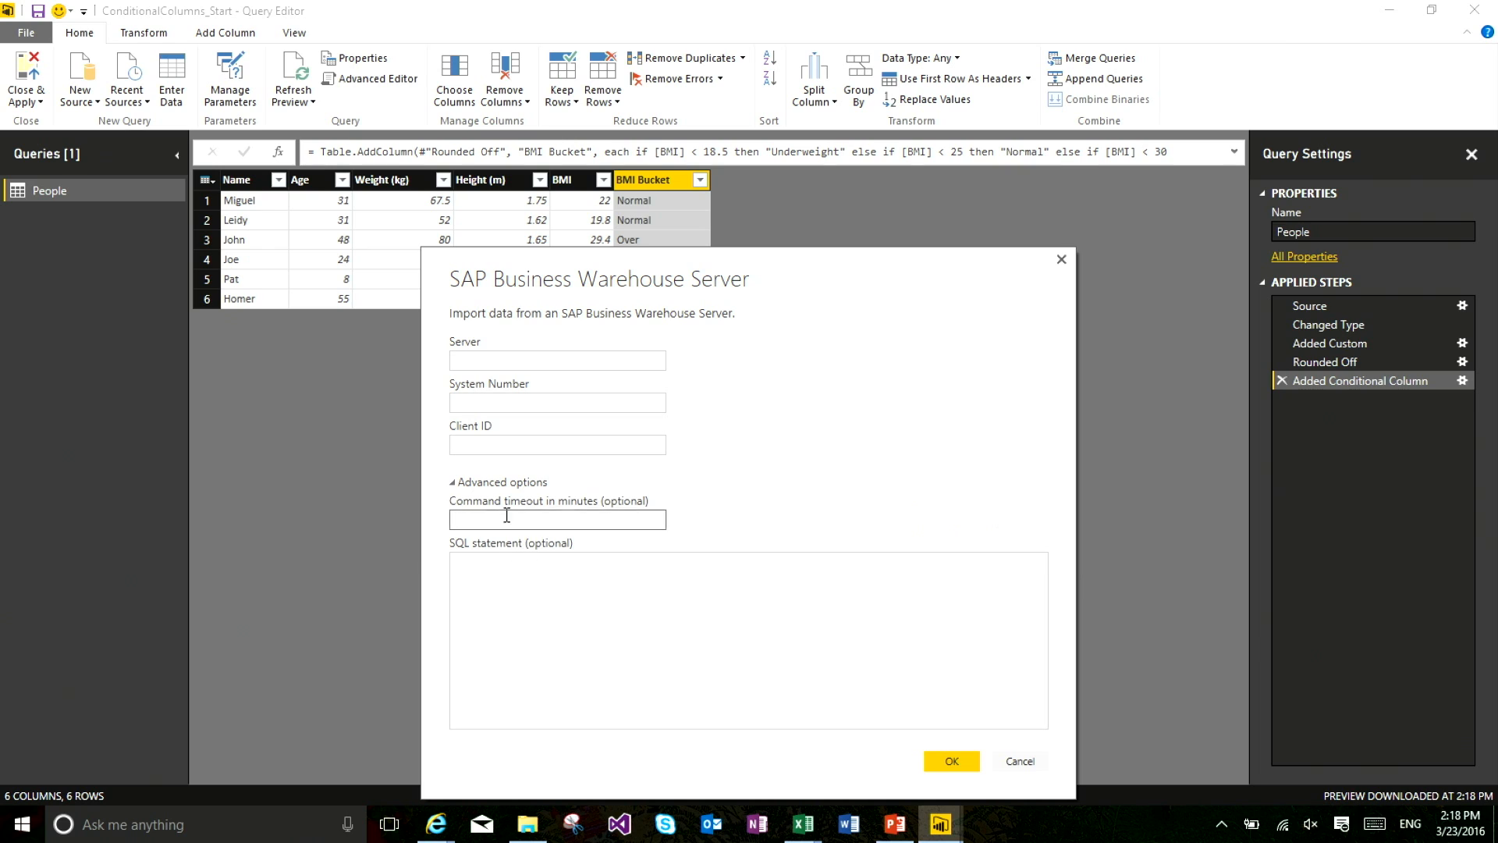
{"action": "left_click", "coordinate": [451, 484]}
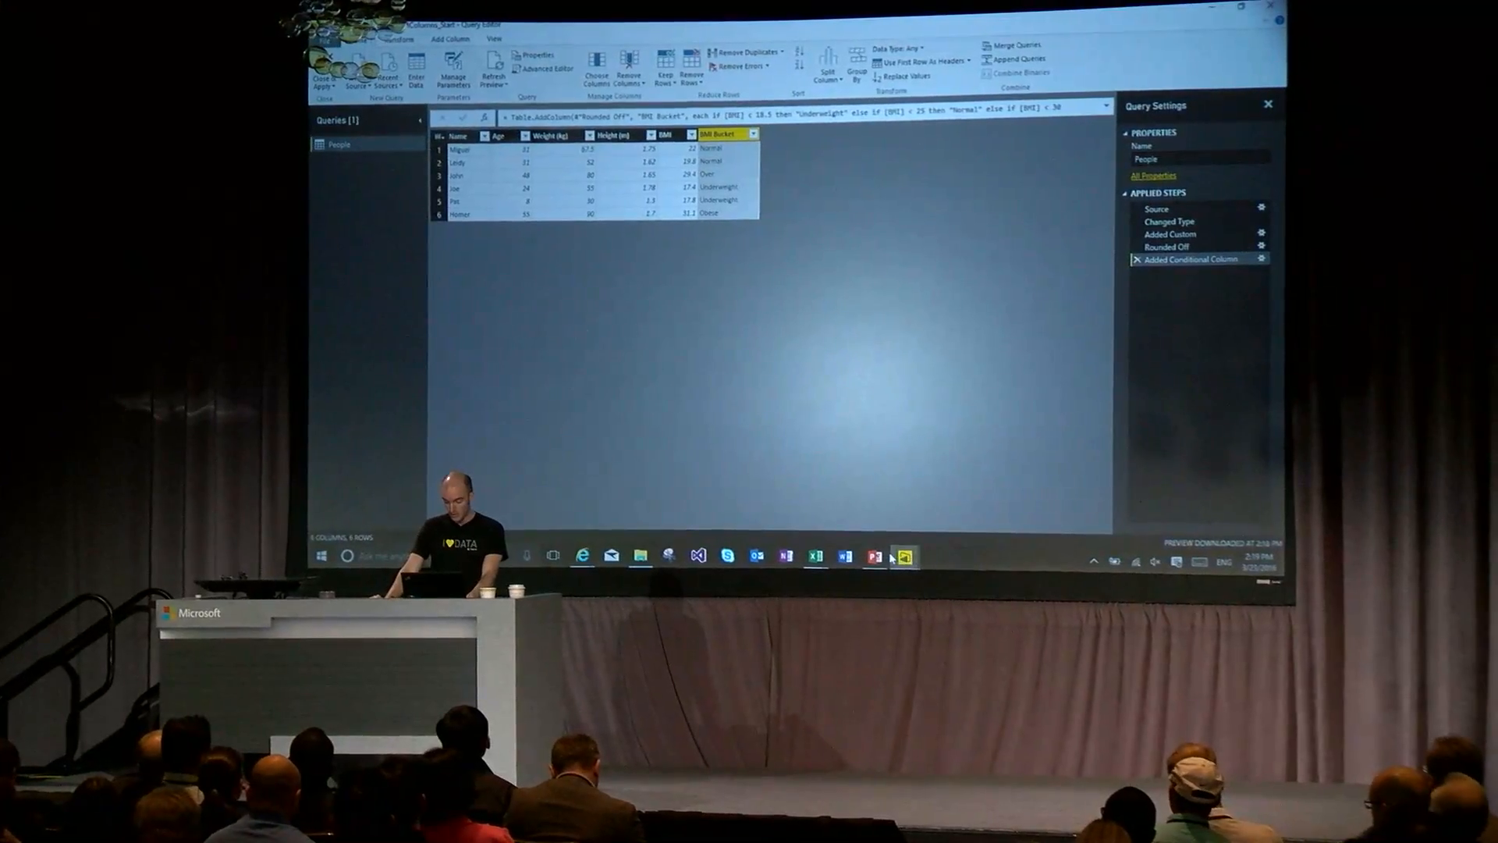
Switch to the PowerPoint presentation and advance to the closing session evaluations slide
{"action": "left_click", "coordinate": [890, 556]}
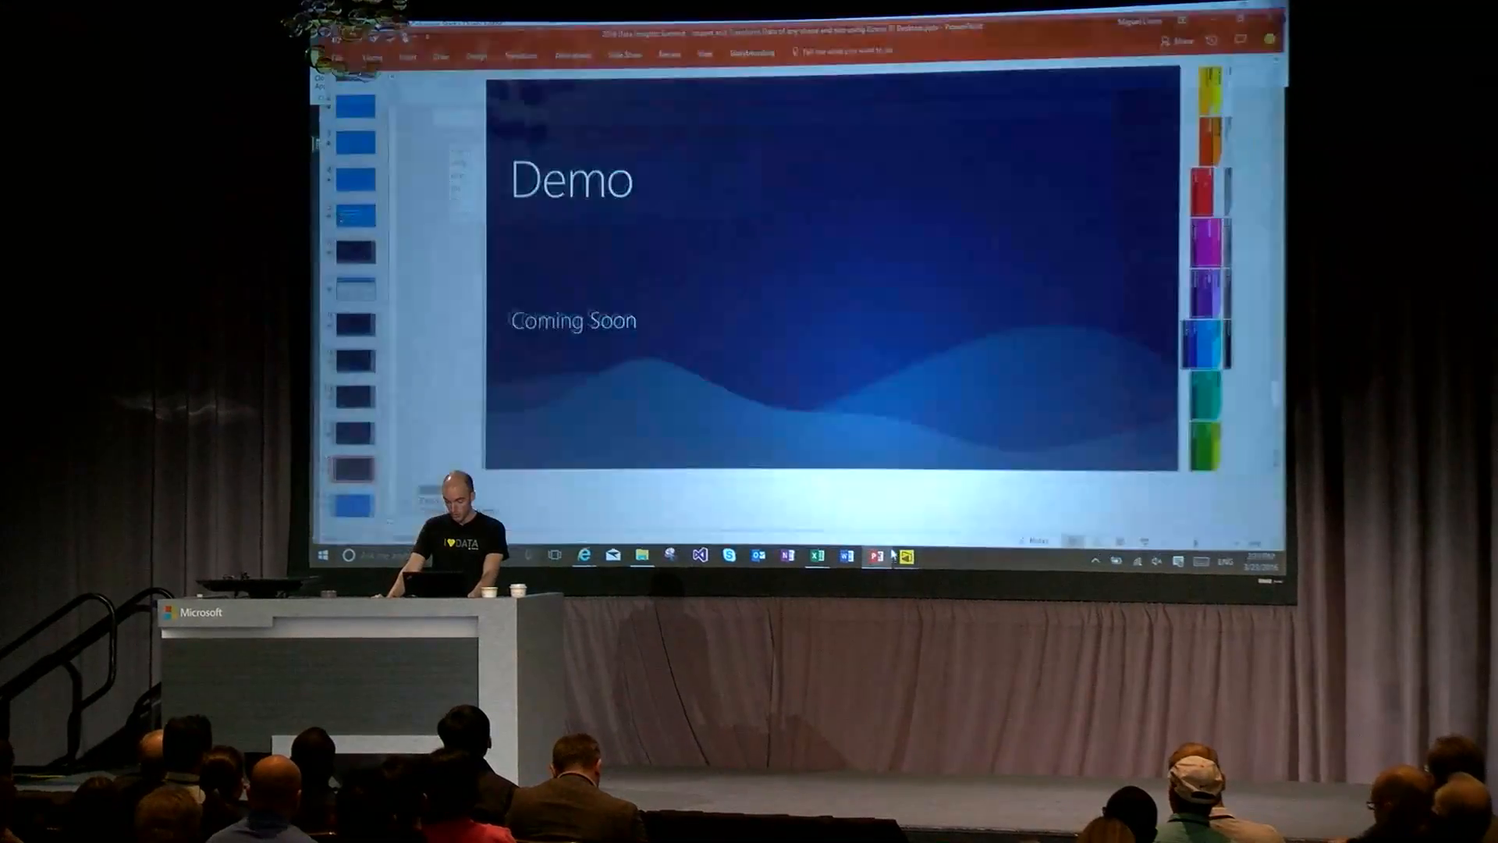
{"action": "key", "text": "Down"}
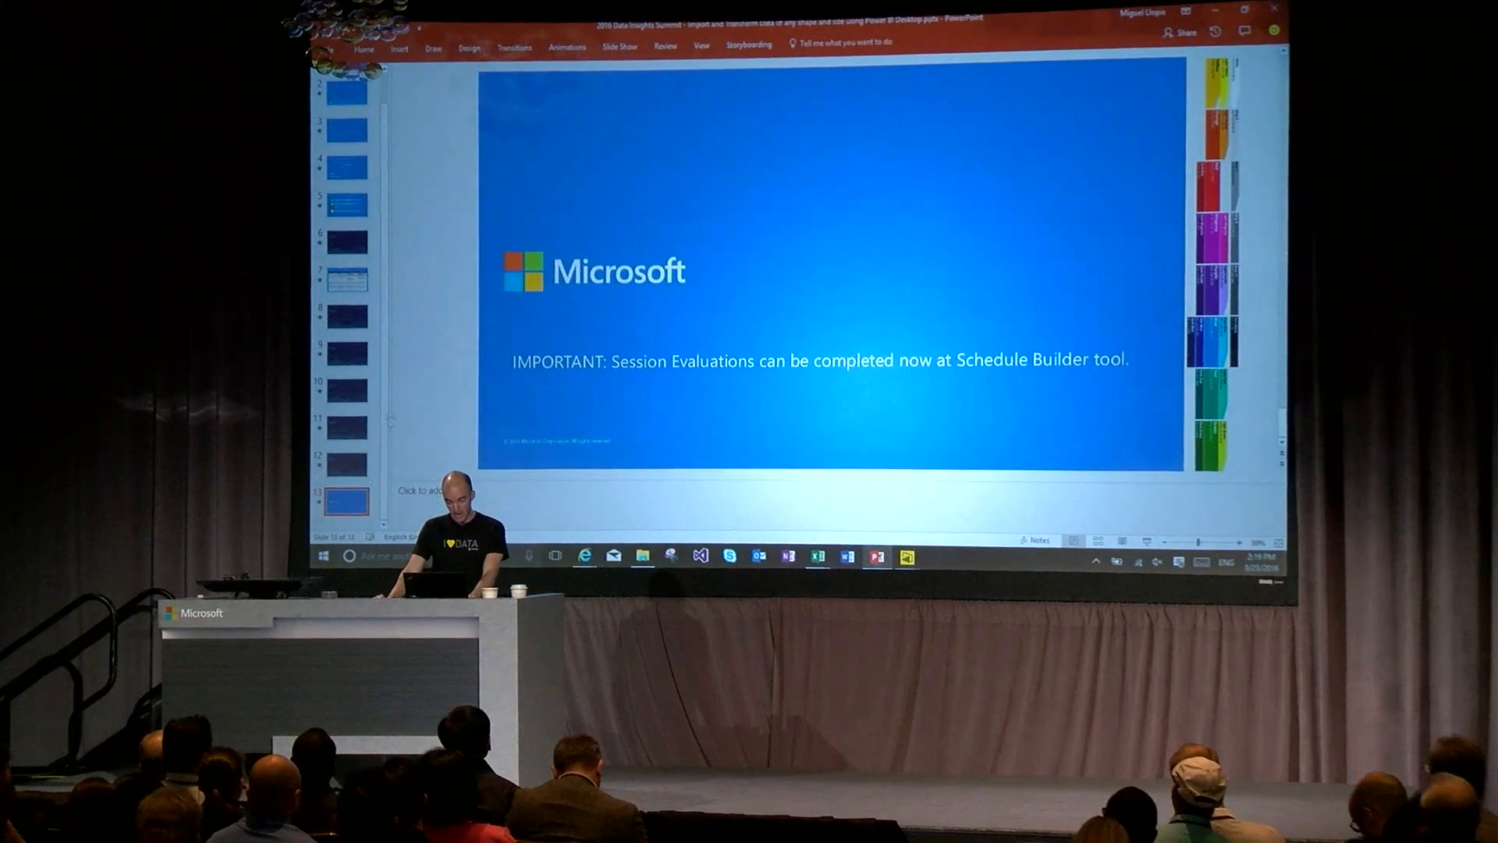